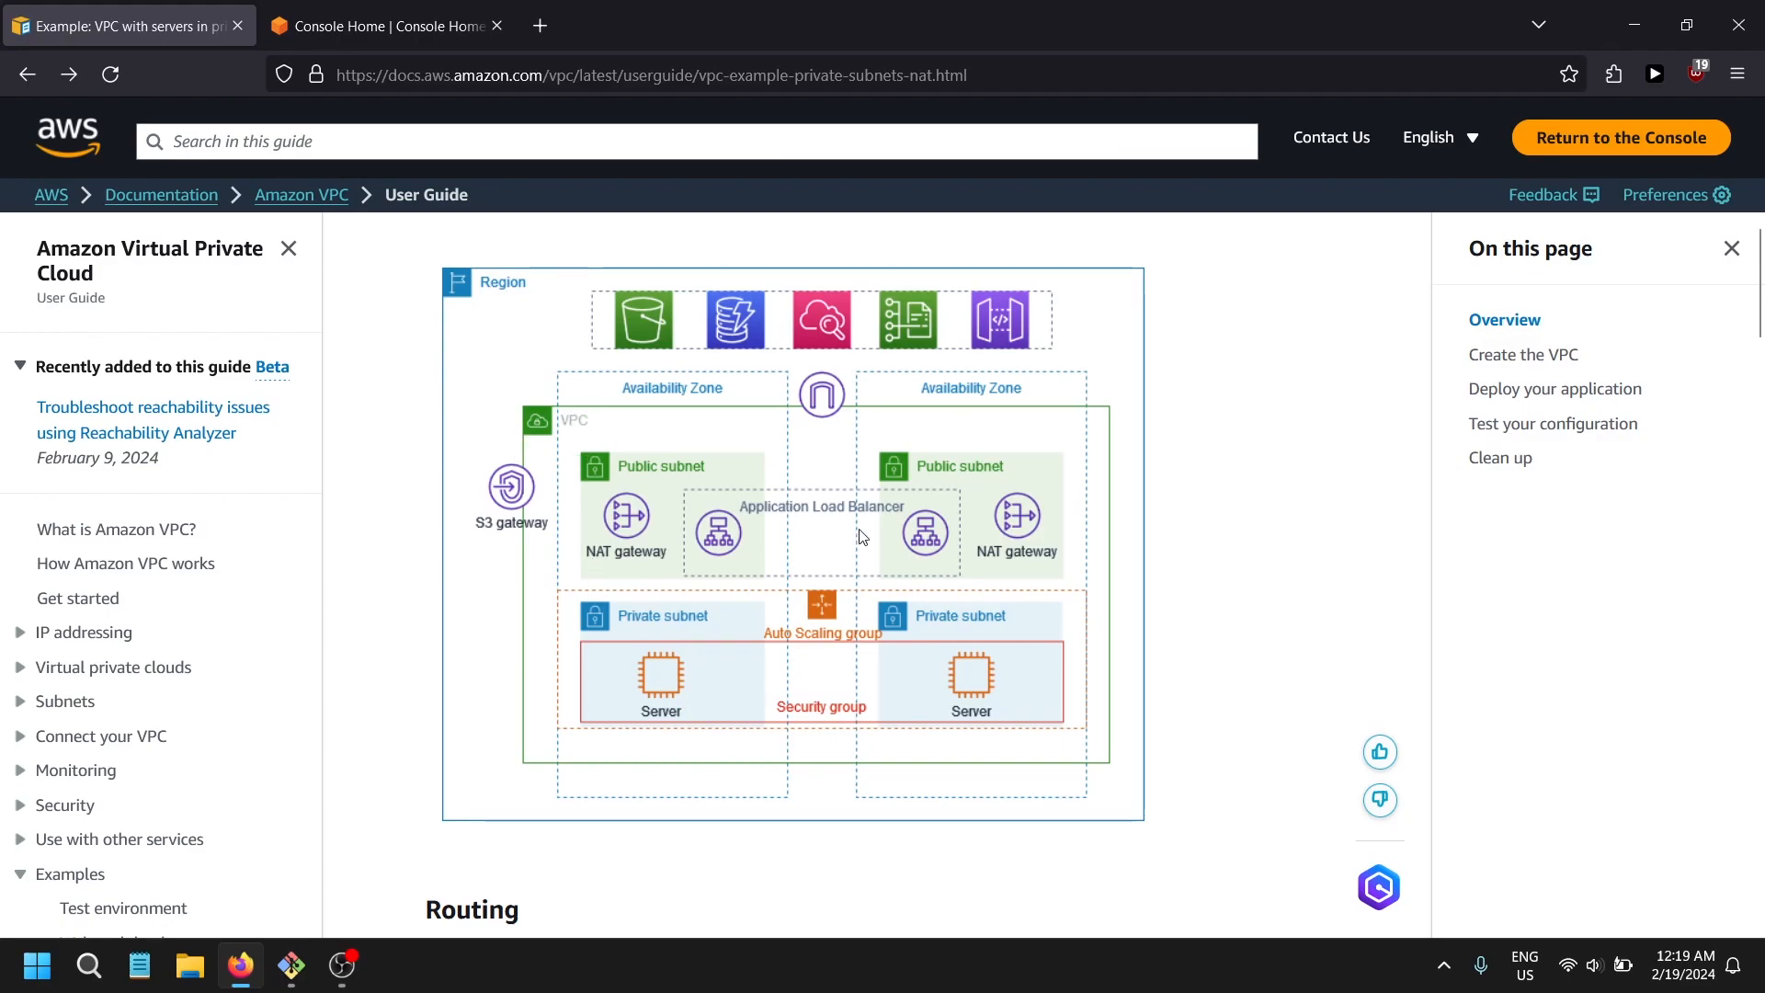
- Switch to the AWS console, search its services for vpc and open the VPC service
{"action": "key", "text": "ctrl+Tab"}
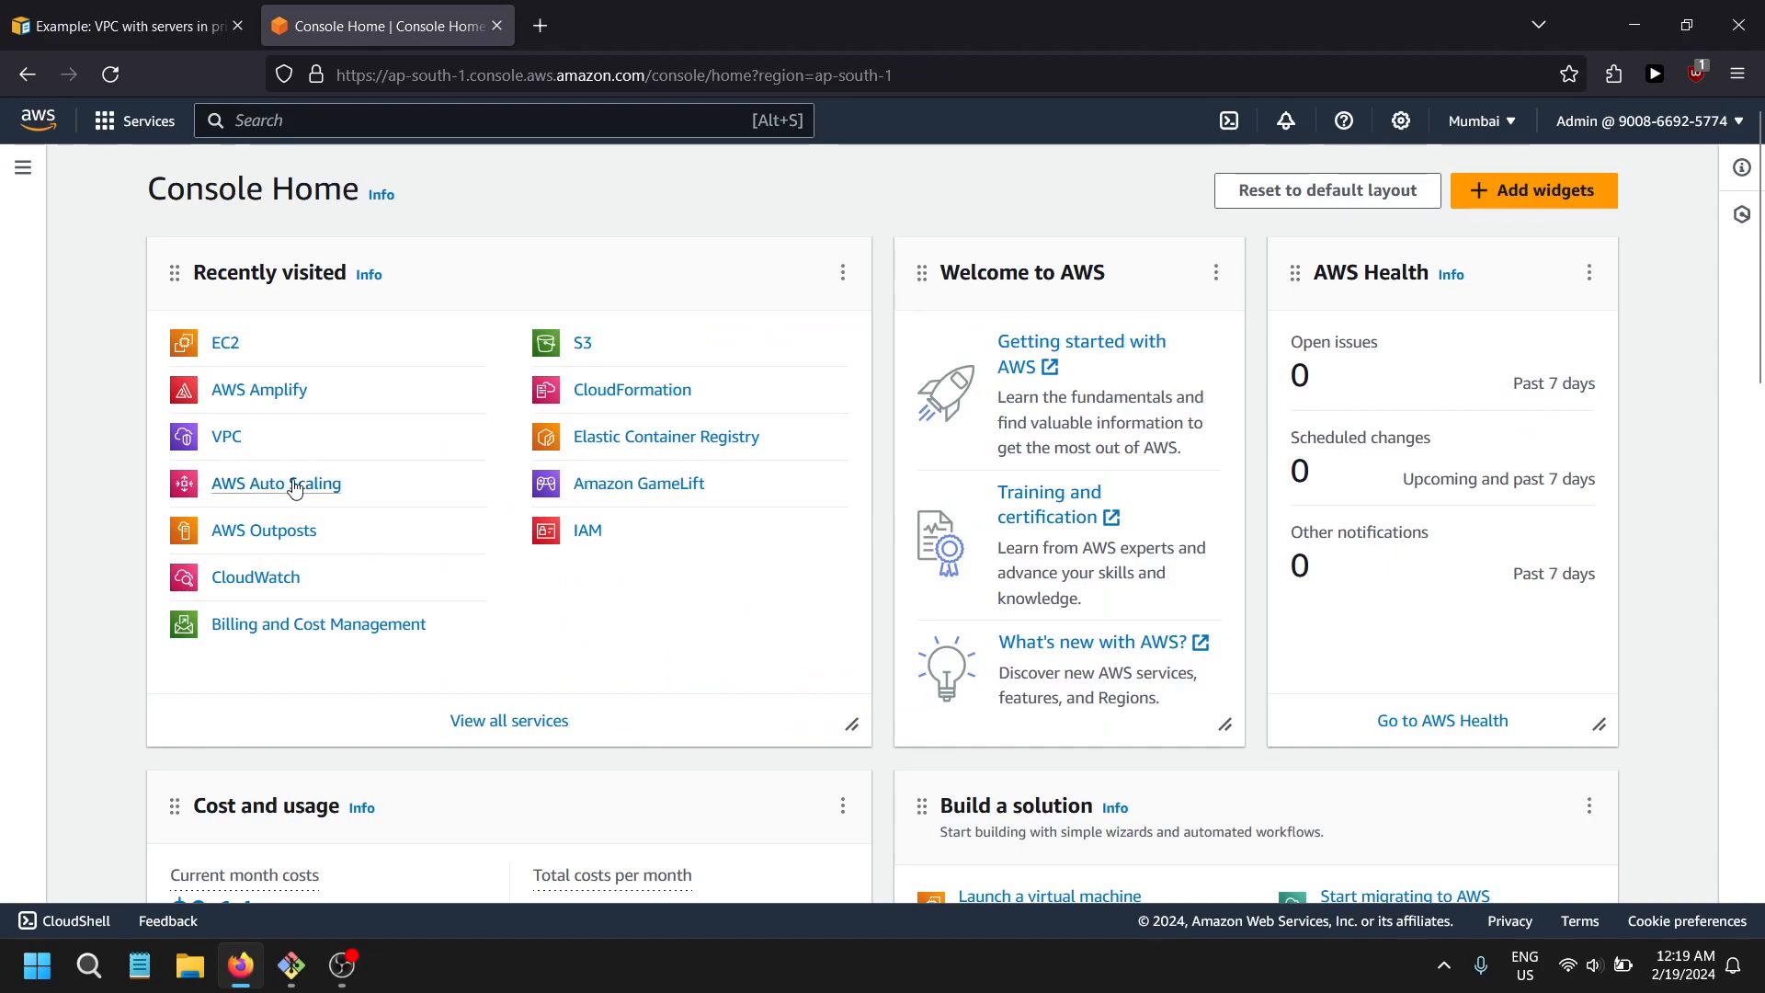
{"action": "left_click", "coordinate": [342, 966]}
{"action": "left_click", "coordinate": [1734, 716]}
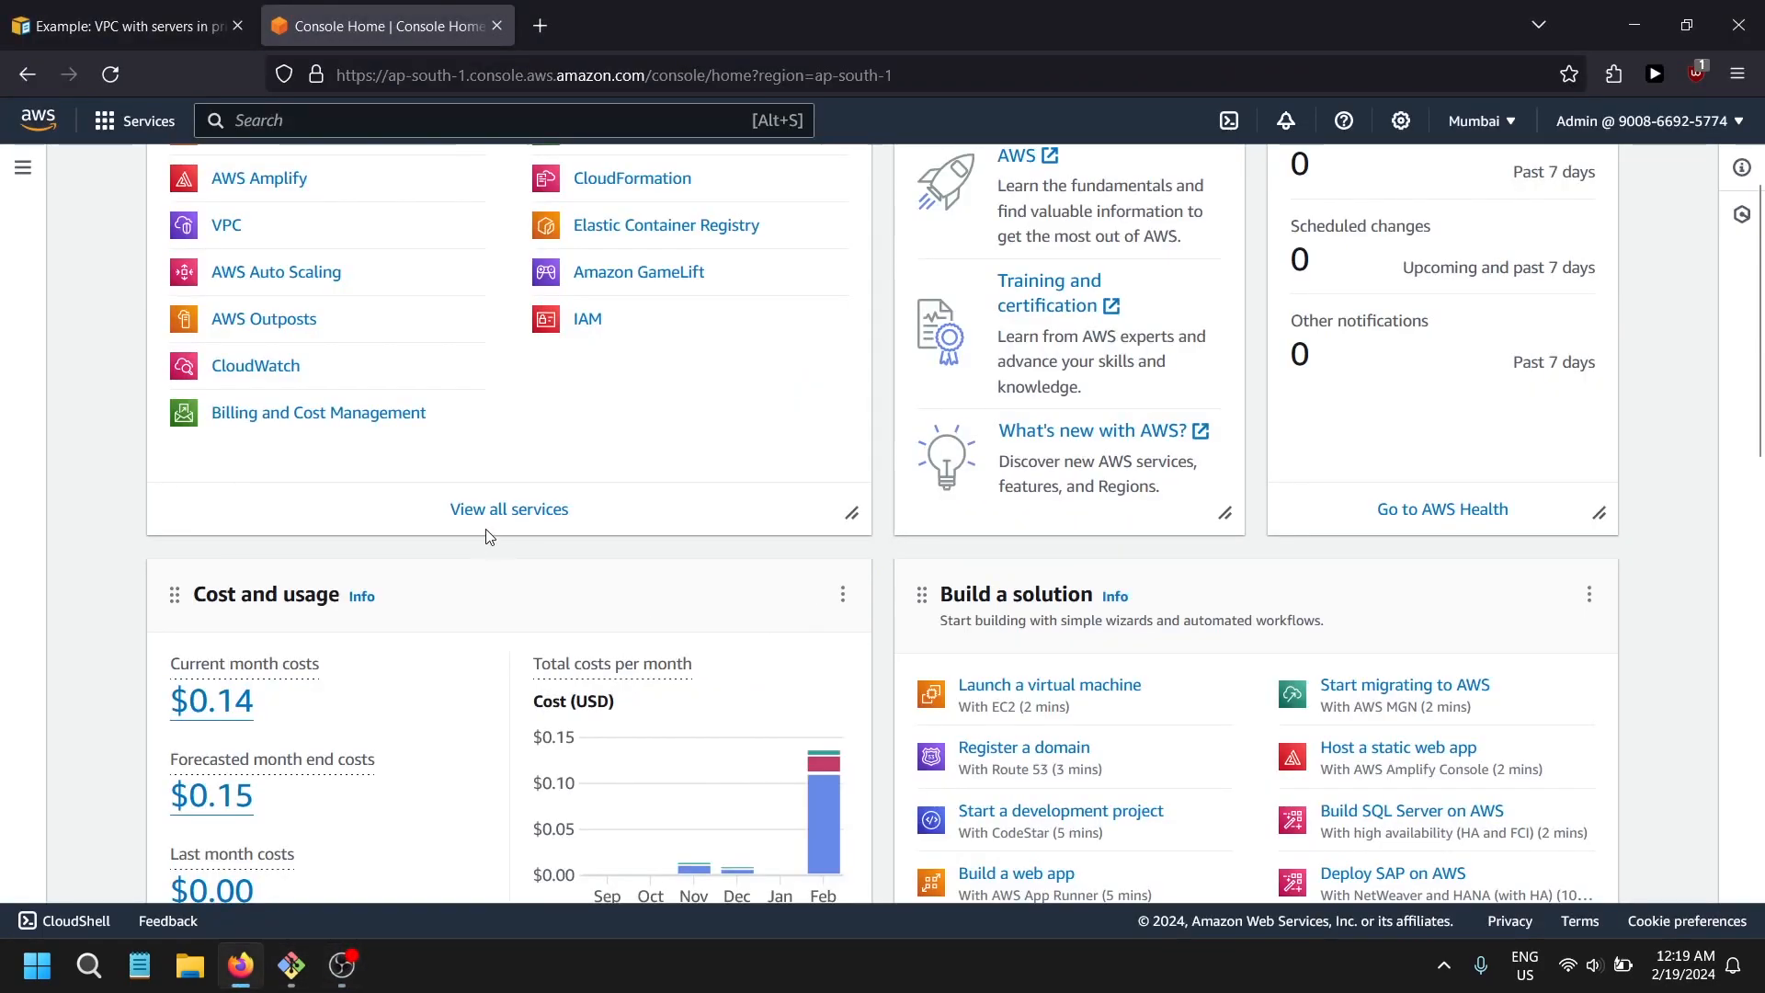
{"action": "scroll", "coordinate": [495, 537], "scroll_direction": "up", "scroll_amount": 3}
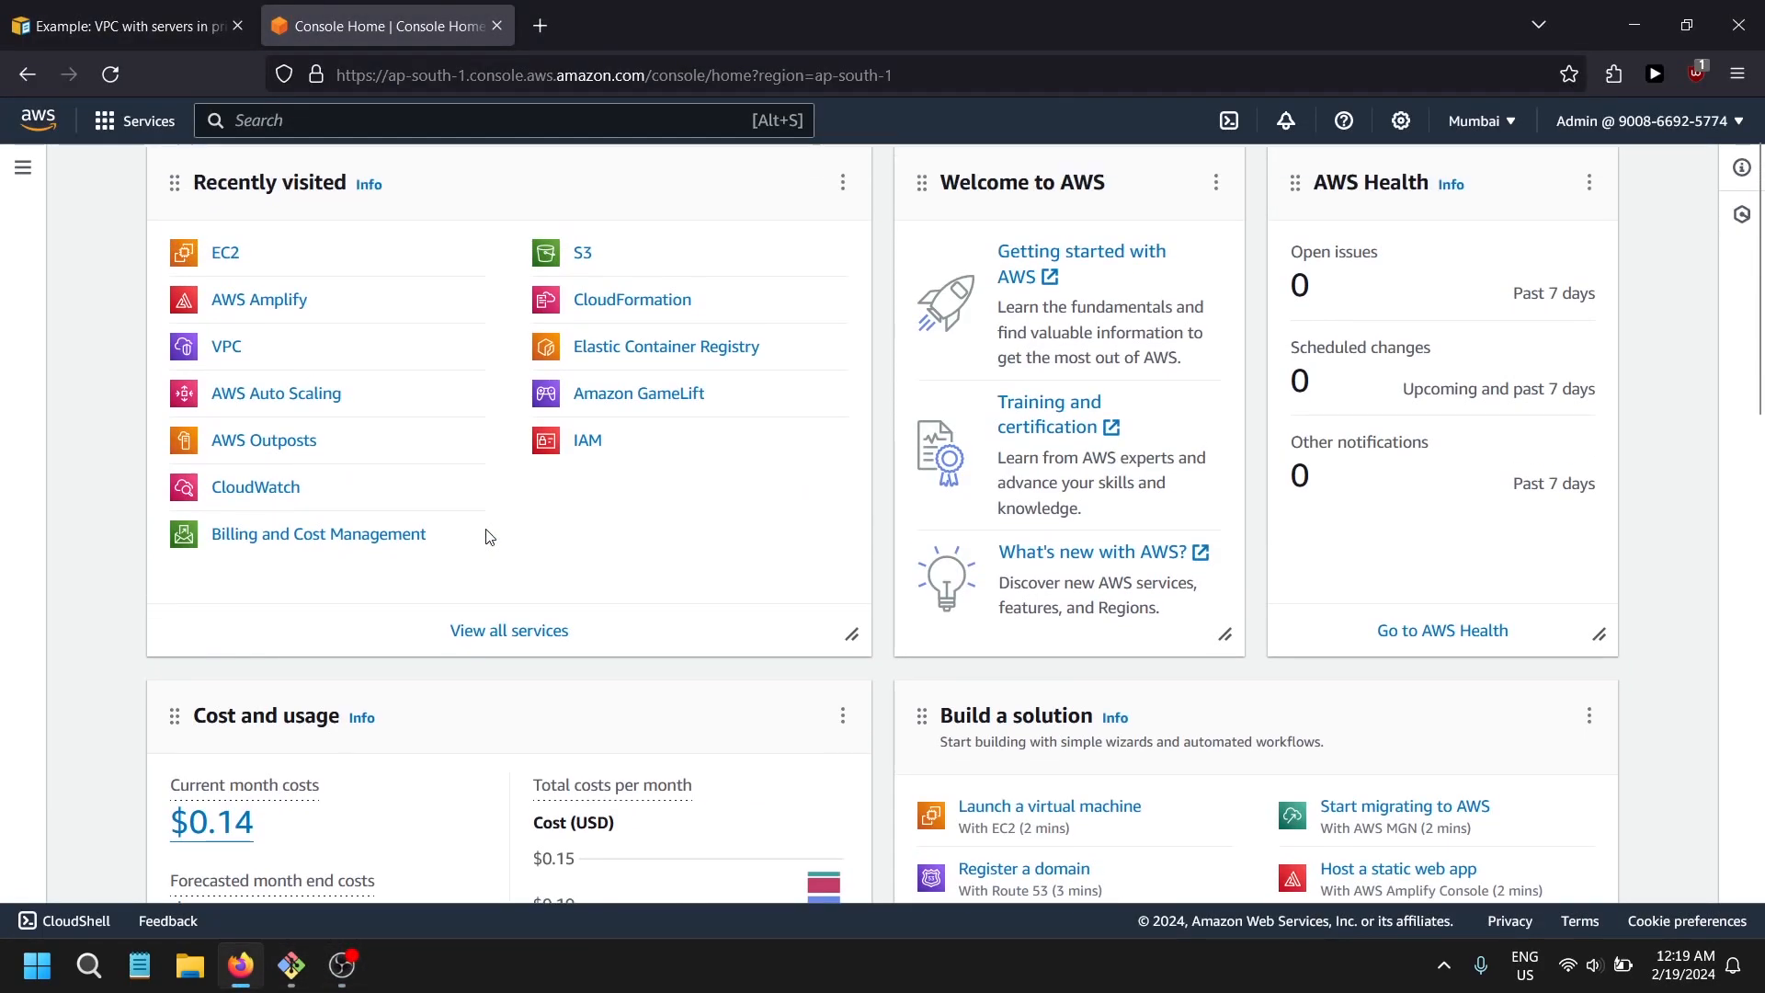
{"action": "left_click", "coordinate": [313, 114]}
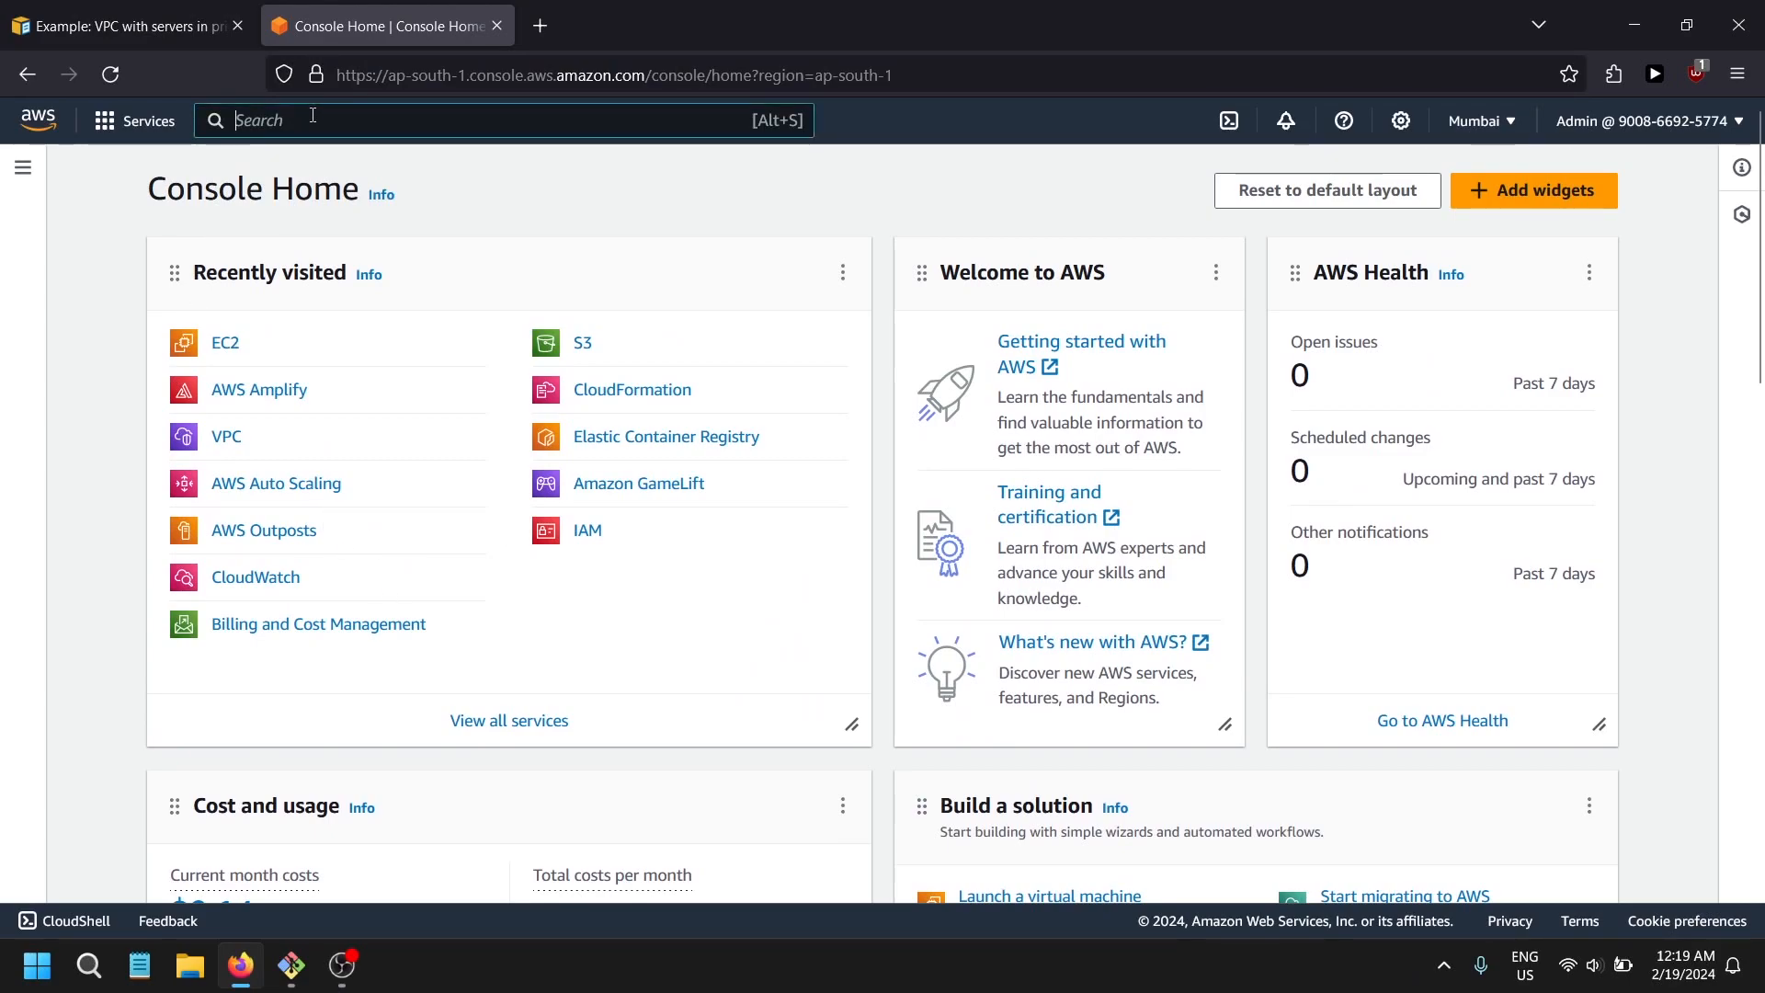
{"action": "type", "text": "v"}
{"action": "key", "text": "BackSpace"}
{"action": "type", "text": "pc"}
{"action": "key", "text": "BackSpace"}
{"action": "key", "text": "BackSpace"}
{"action": "type", "text": "vpc"}
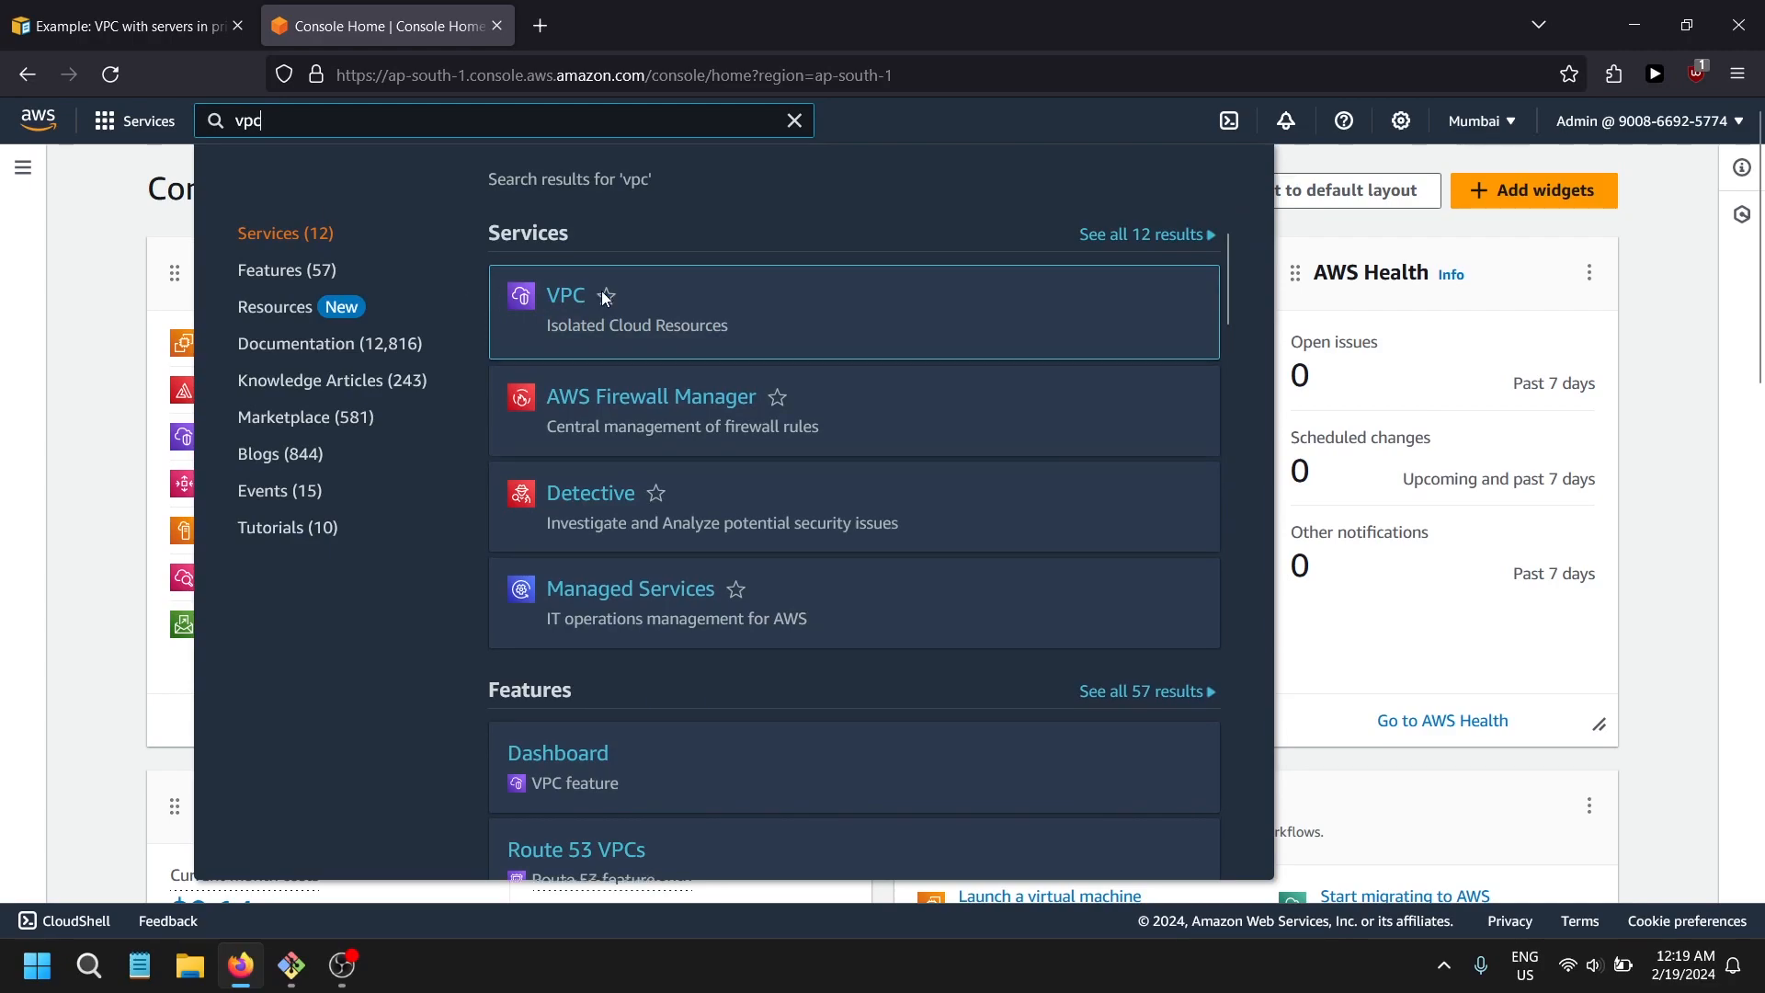
{"action": "left_click", "coordinate": [561, 302]}
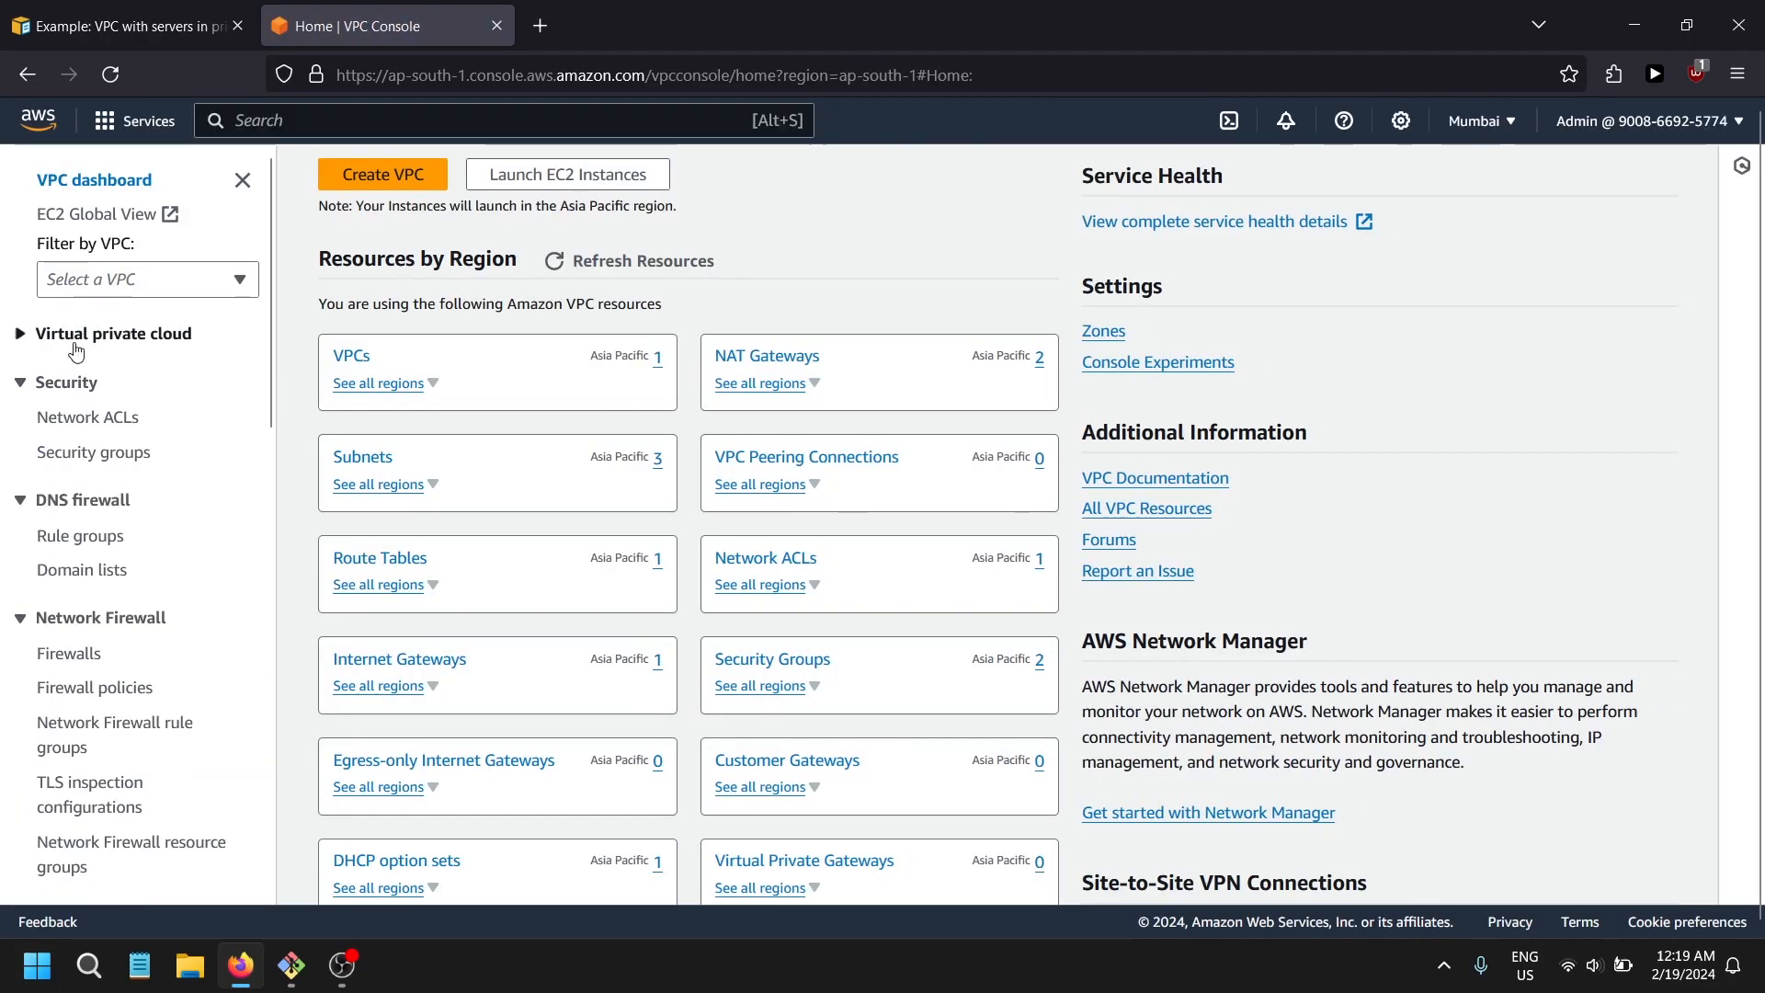
- Start creating a new VPC from the list of VPCs, choosing VPC and more as the resources to create
{"action": "left_click", "coordinate": [83, 377]}
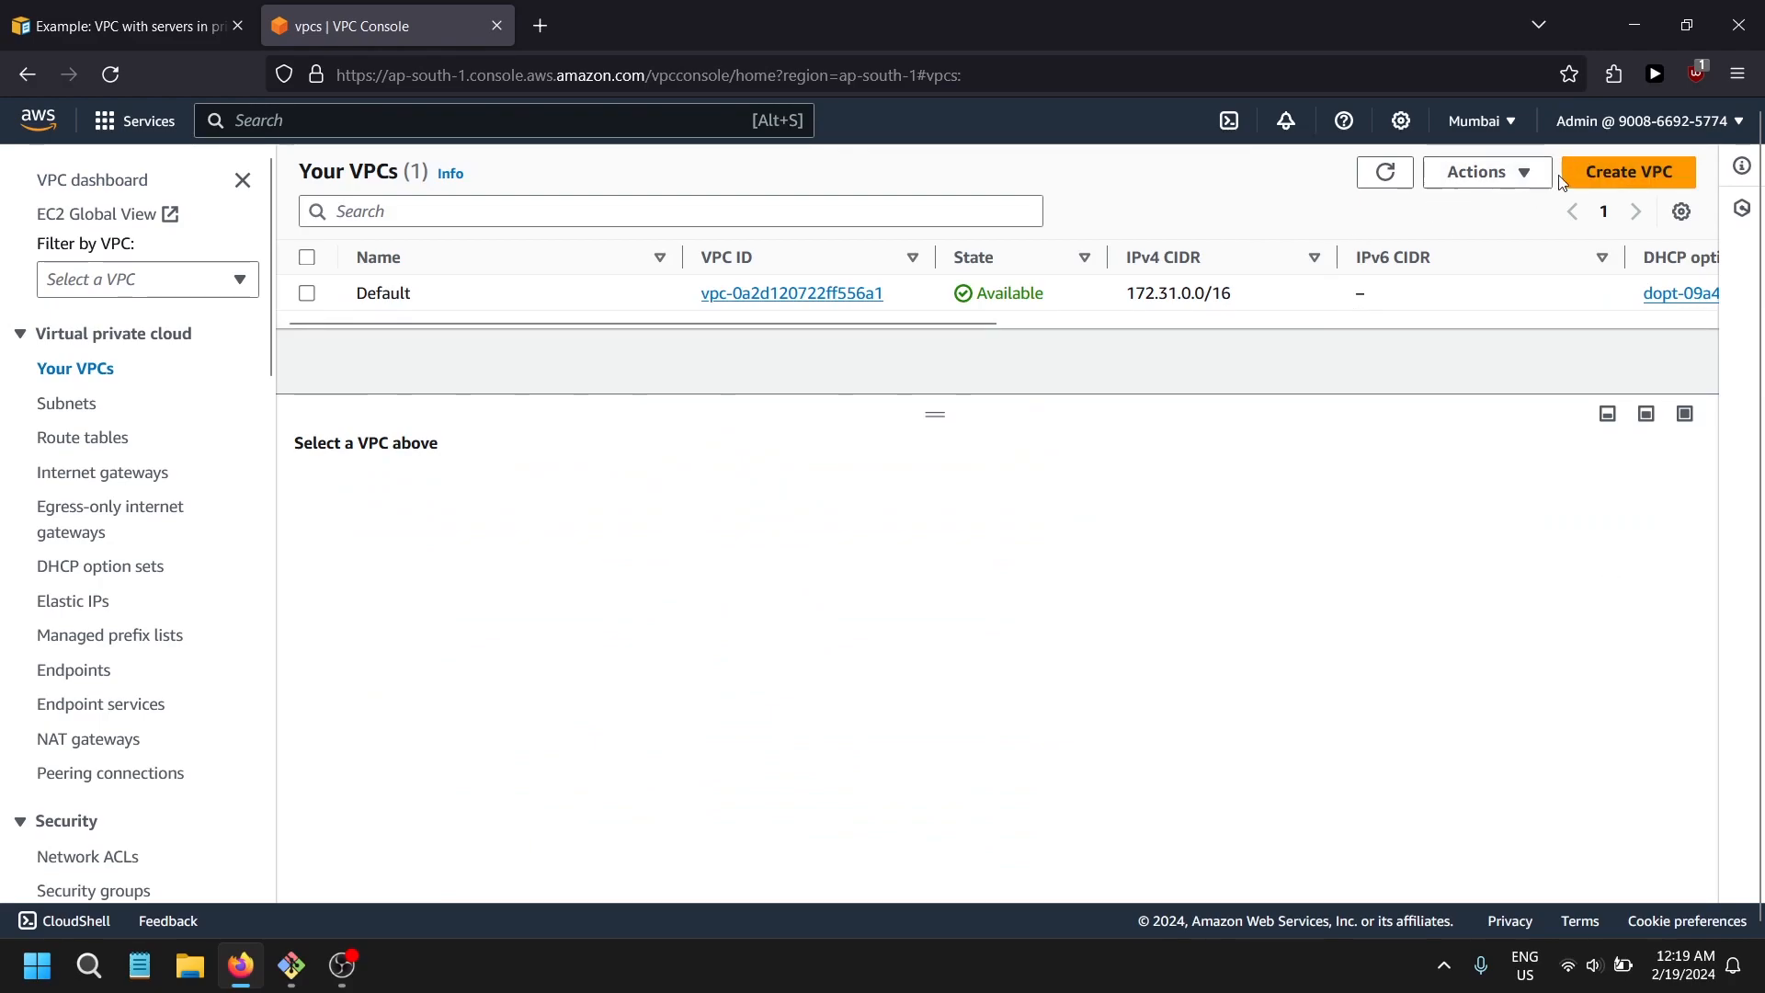
{"action": "left_click", "coordinate": [1655, 173]}
{"action": "left_click", "coordinate": [412, 436]}
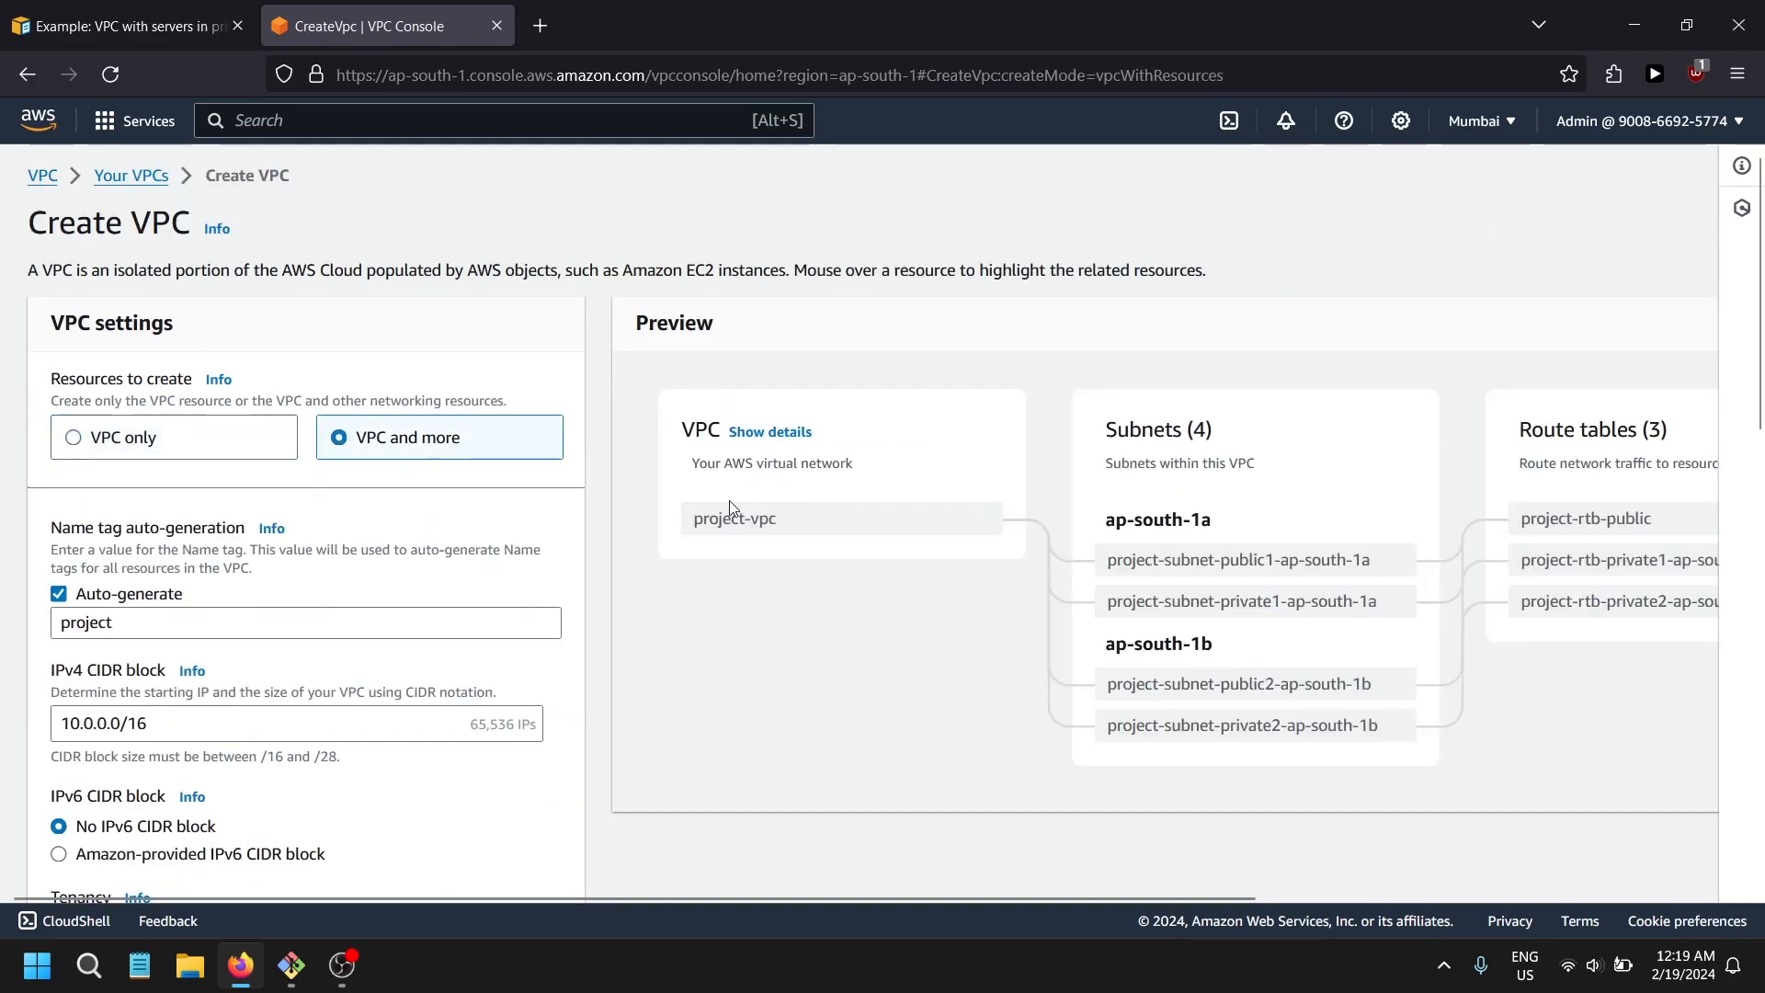
- Set the auto-generated name tag for the VPC resources to aws-proj
{"action": "scroll", "coordinate": [571, 631], "scroll_direction": "down", "scroll_amount": 3}
{"action": "left_click", "coordinate": [340, 379]}
{"action": "double_click", "coordinate": [165, 379]}
{"action": "type", "text": "aws"}
{"action": "key", "text": "BackSpace"}
{"action": "key", "text": "BackSpace"}
{"action": "type", "text": "s-proke\\"}
{"action": "key", "text": "BackSpace"}
{"action": "key", "text": "BackSpace"}
{"action": "key", "text": "BackSpace"}
{"action": "type", "text": "j"}
- Compare the form's Availability Zone and public and private subnet counts with the architecture diagram in the VPC documentation
{"action": "scroll", "coordinate": [78, 510], "scroll_direction": "down", "scroll_amount": 4}
{"action": "scroll", "coordinate": [101, 497], "scroll_direction": "up", "scroll_amount": 1}
{"action": "scroll", "coordinate": [116, 480], "scroll_direction": "down", "scroll_amount": 1}
{"action": "scroll", "coordinate": [184, 339], "scroll_direction": "up", "scroll_amount": 1}
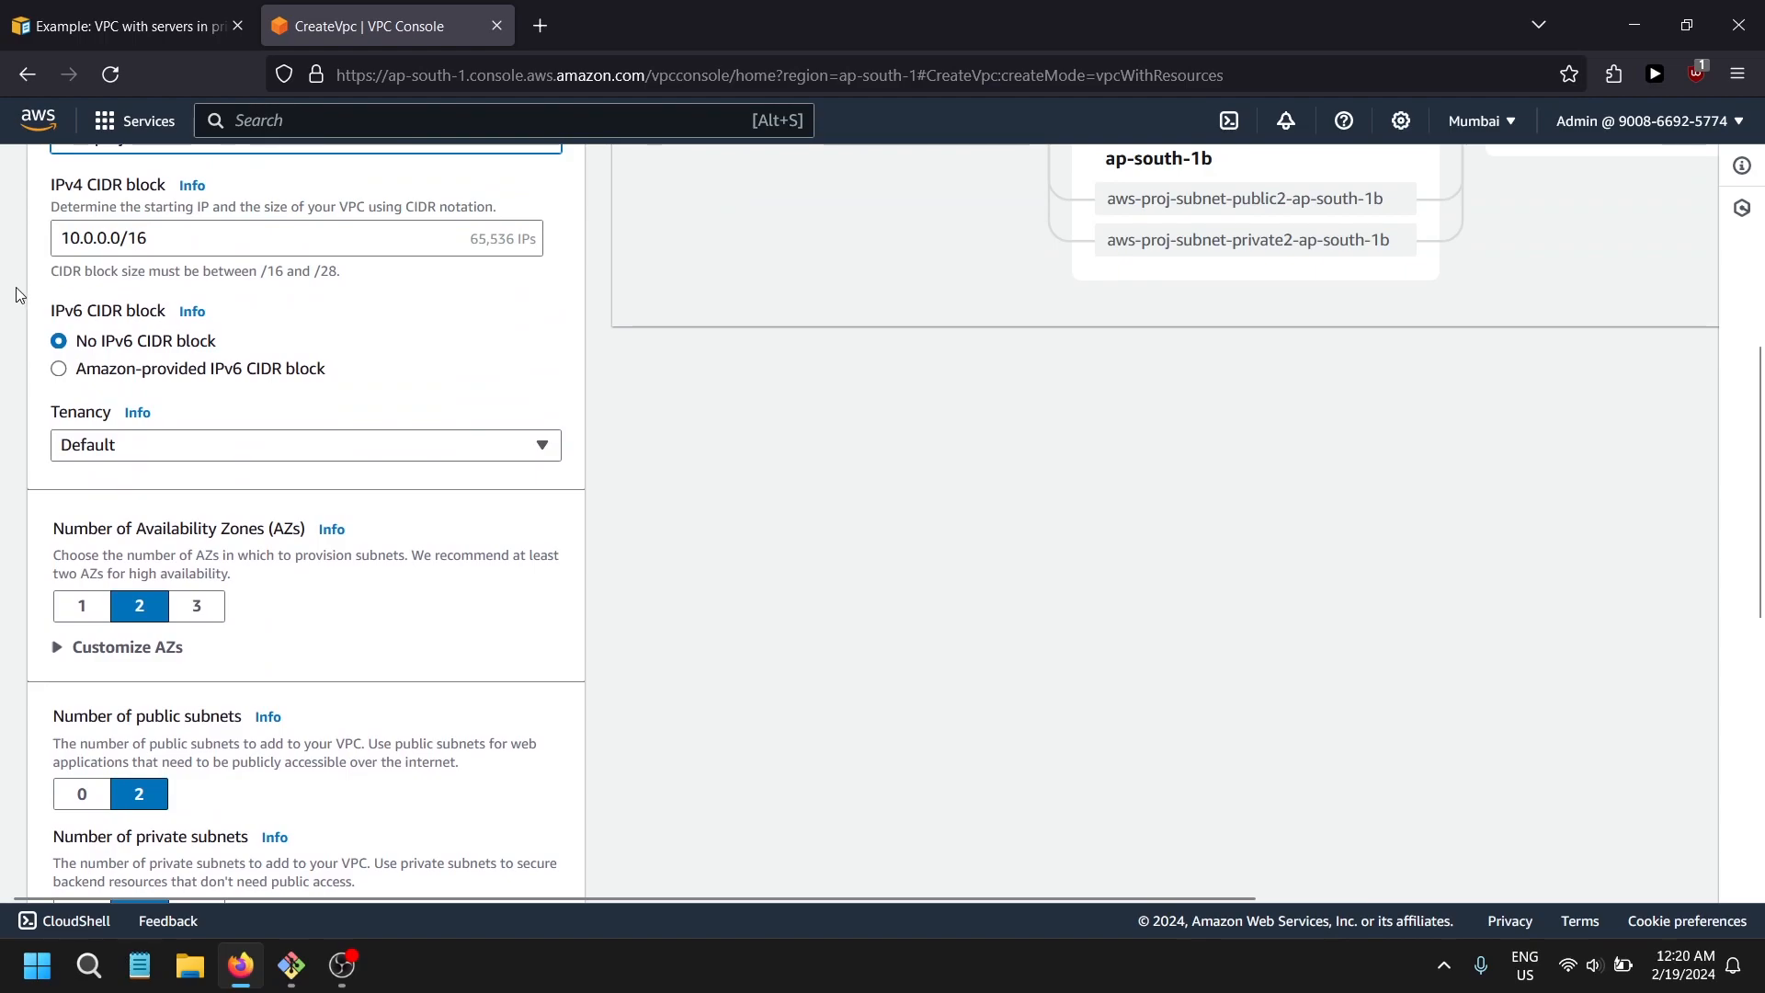
{"action": "left_click_drag", "start_coordinate": [54, 528], "coordinate": [268, 529]}
{"action": "scroll", "coordinate": [947, 607], "scroll_direction": "up", "scroll_amount": 1}
{"action": "left_click_drag", "start_coordinate": [129, 25], "coordinate": [625, 18]}
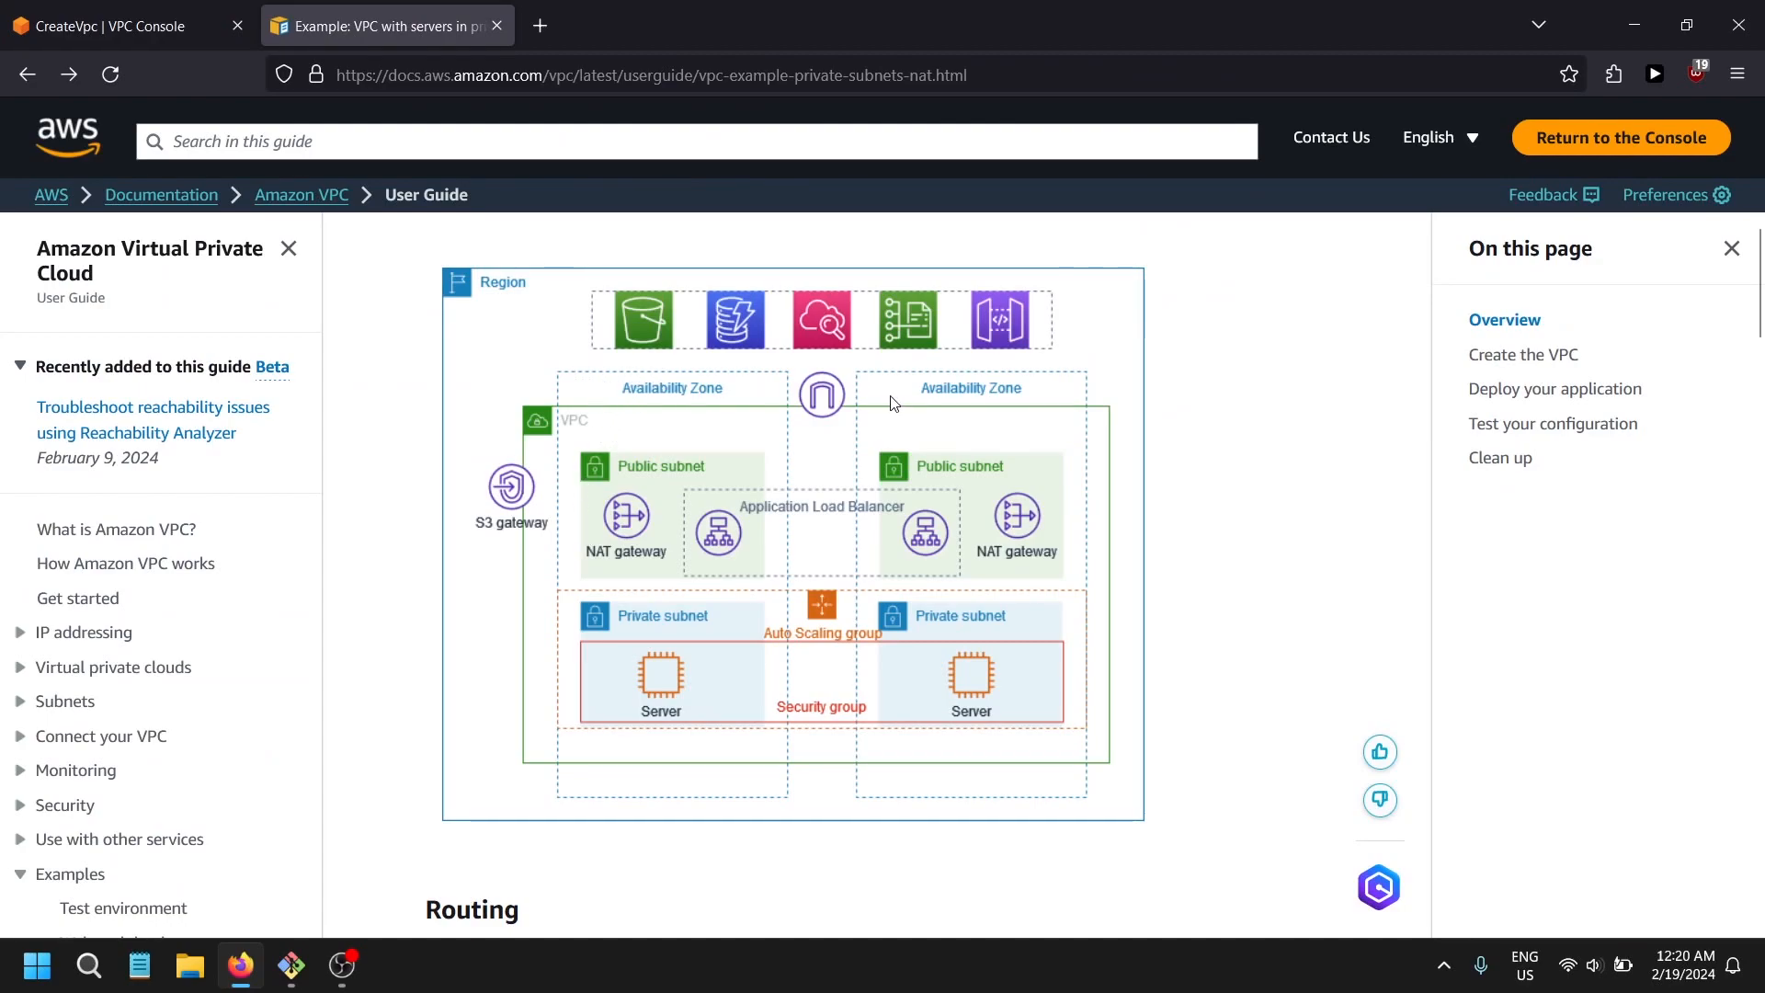
{"action": "key", "text": "ctrl+Tab"}
{"action": "scroll", "coordinate": [529, 674], "scroll_direction": "down", "scroll_amount": 5}
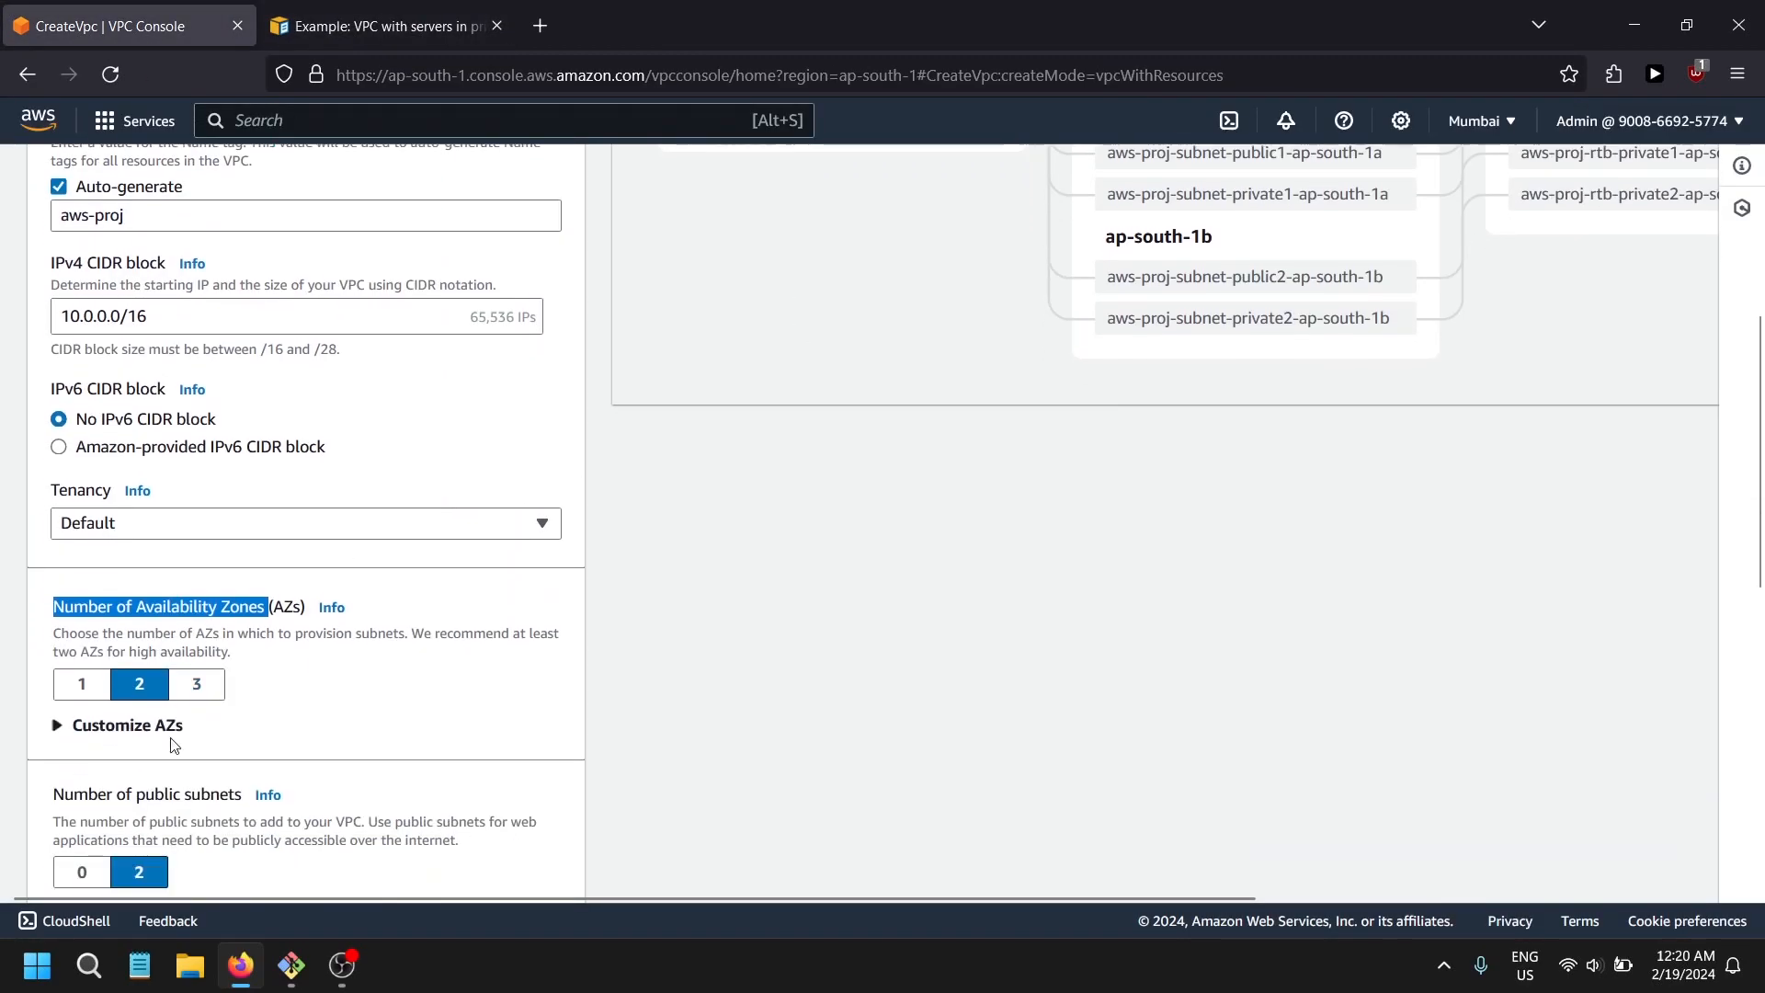
{"action": "left_click_drag", "start_coordinate": [70, 470], "coordinate": [189, 472]}
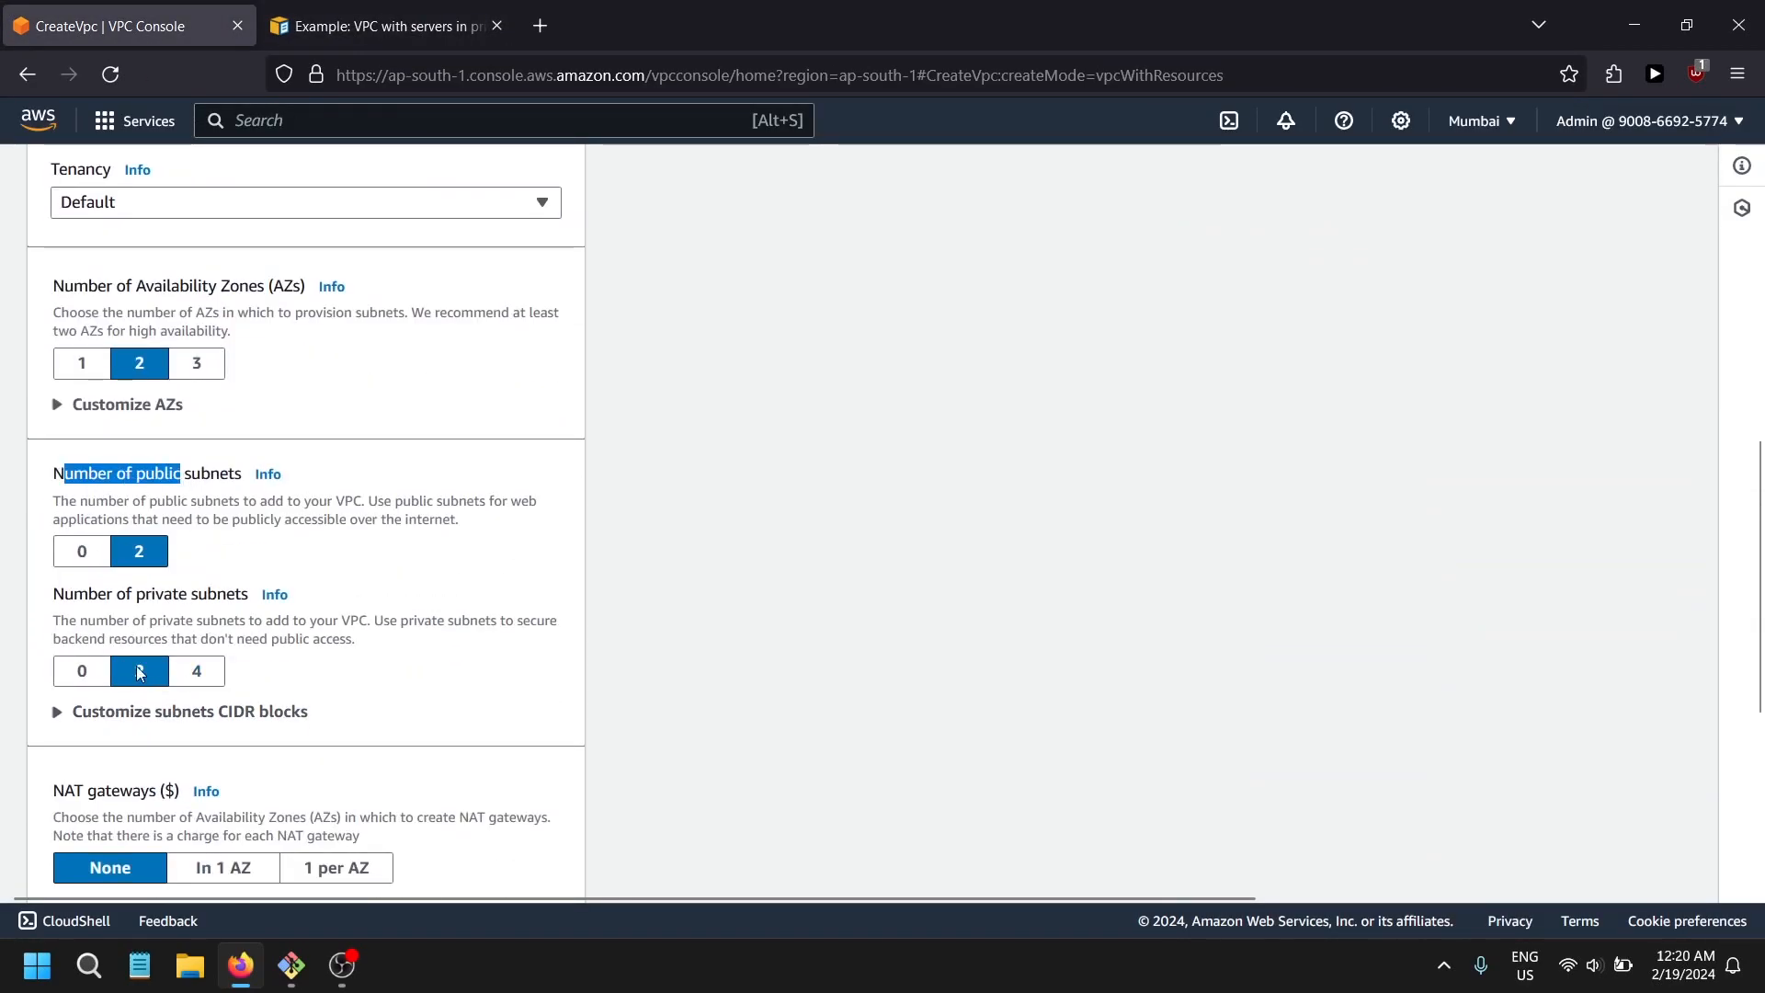
{"action": "left_click", "coordinate": [382, 26]}
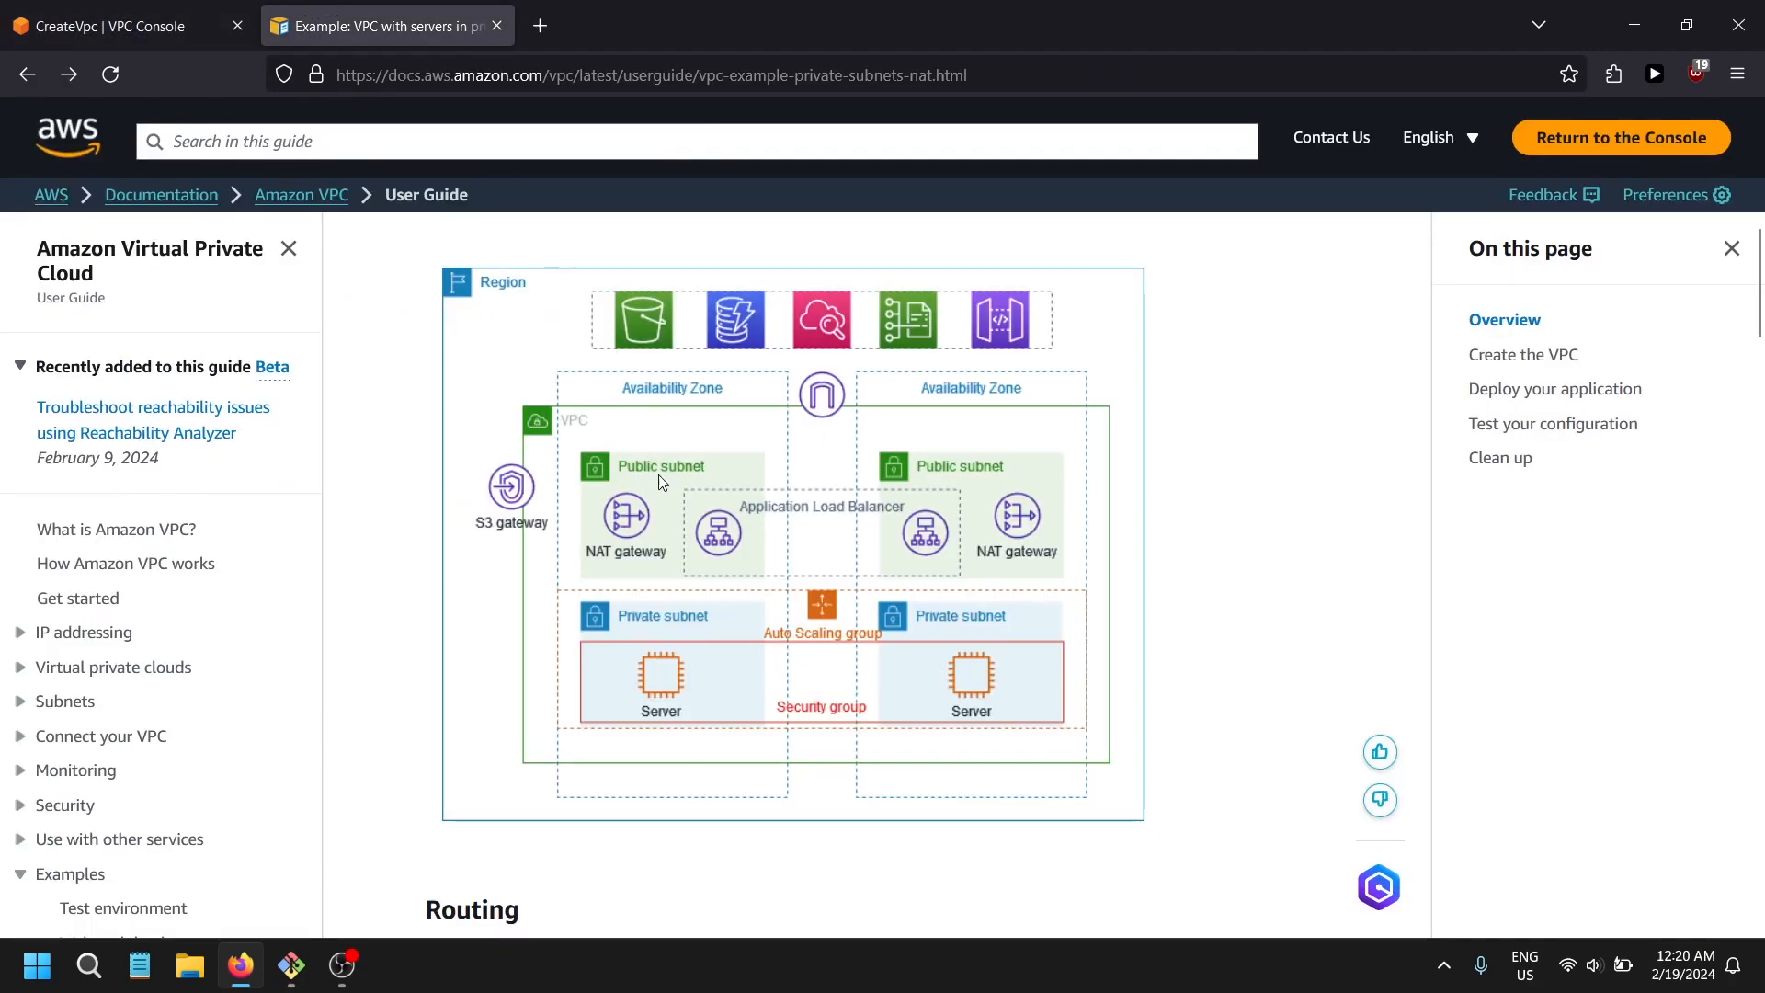
{"action": "left_click", "coordinate": [184, 8]}
- Check the NAT gateway placement in the documentation diagram and set NAT gateways to 1 per AZ
{"action": "scroll", "coordinate": [274, 603], "scroll_direction": "down", "scroll_amount": 3}
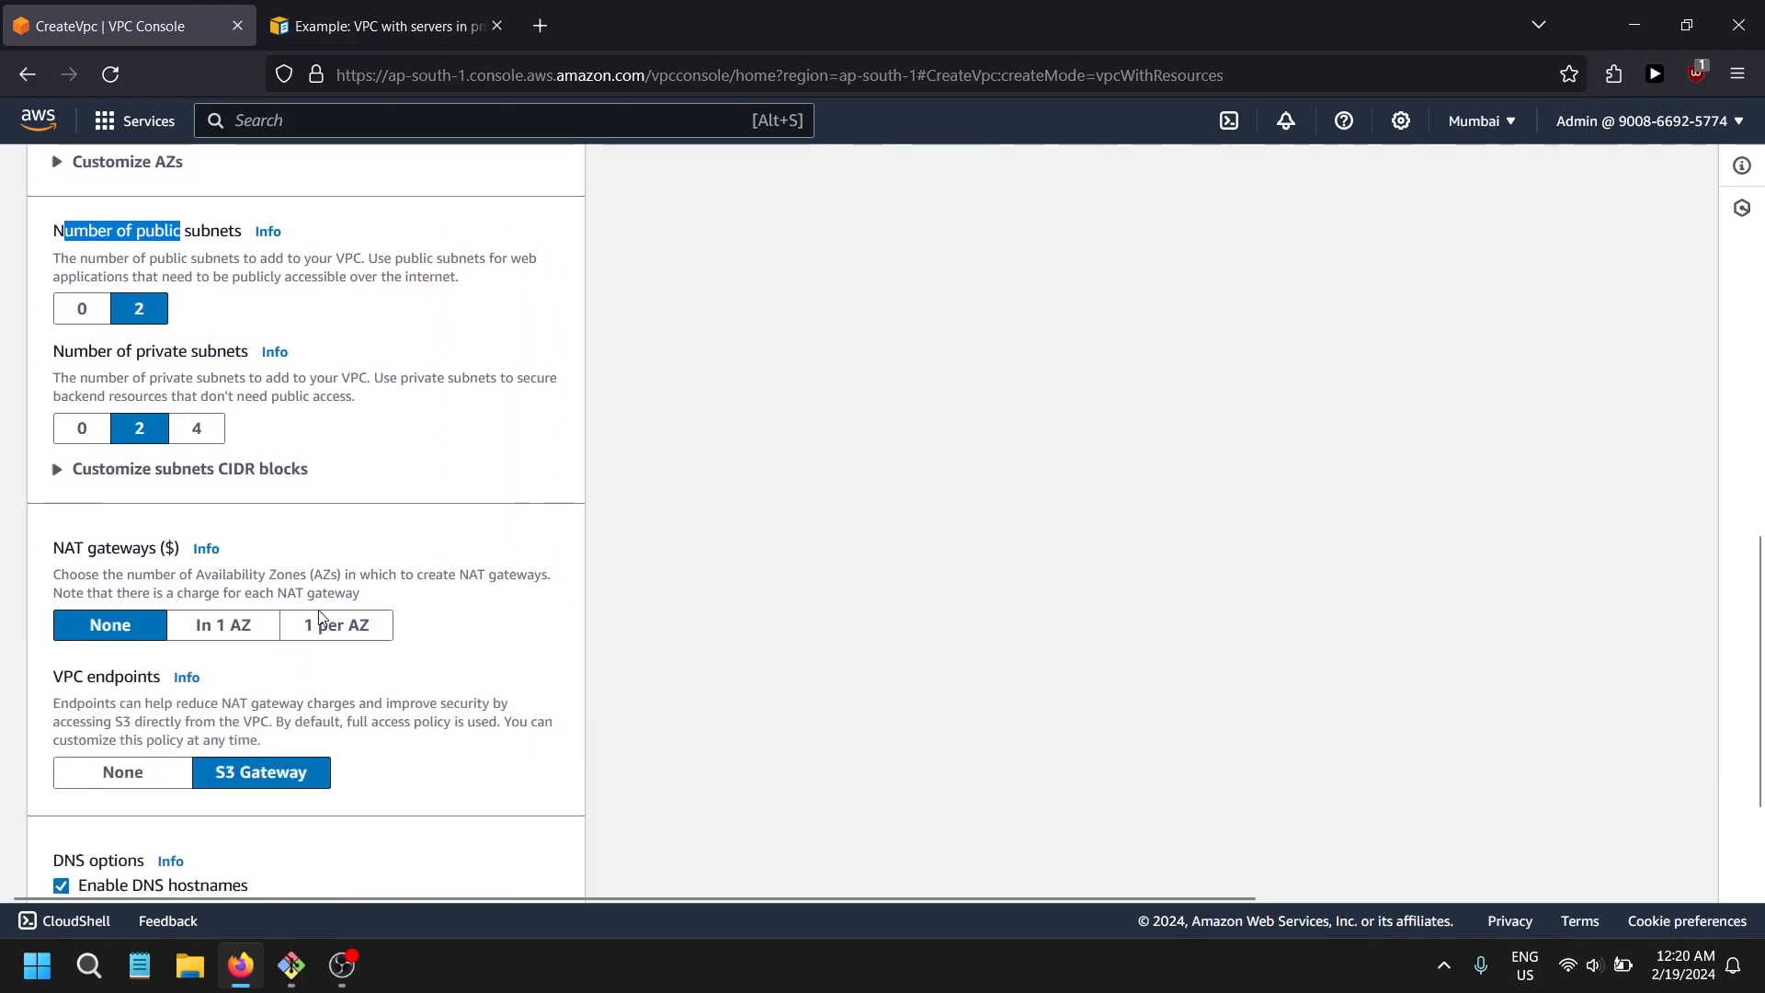
{"action": "left_click", "coordinate": [331, 11]}
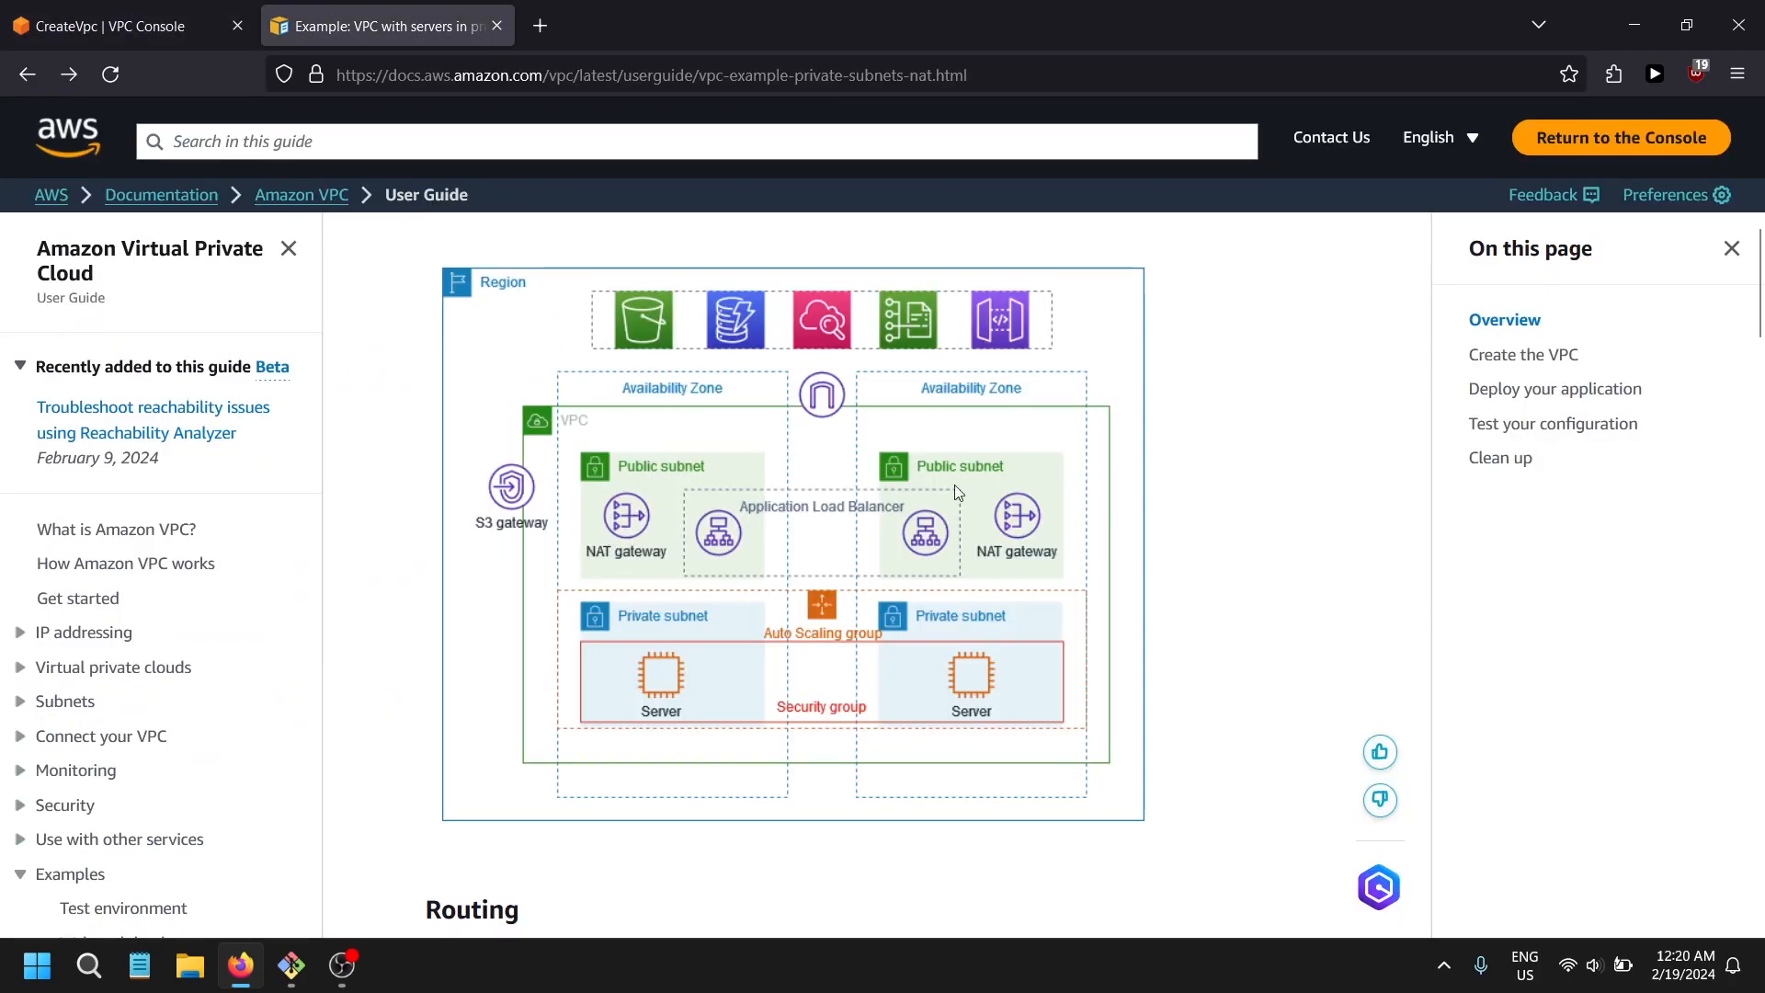
{"action": "left_click", "coordinate": [85, 28]}
{"action": "left_click", "coordinate": [354, 628]}
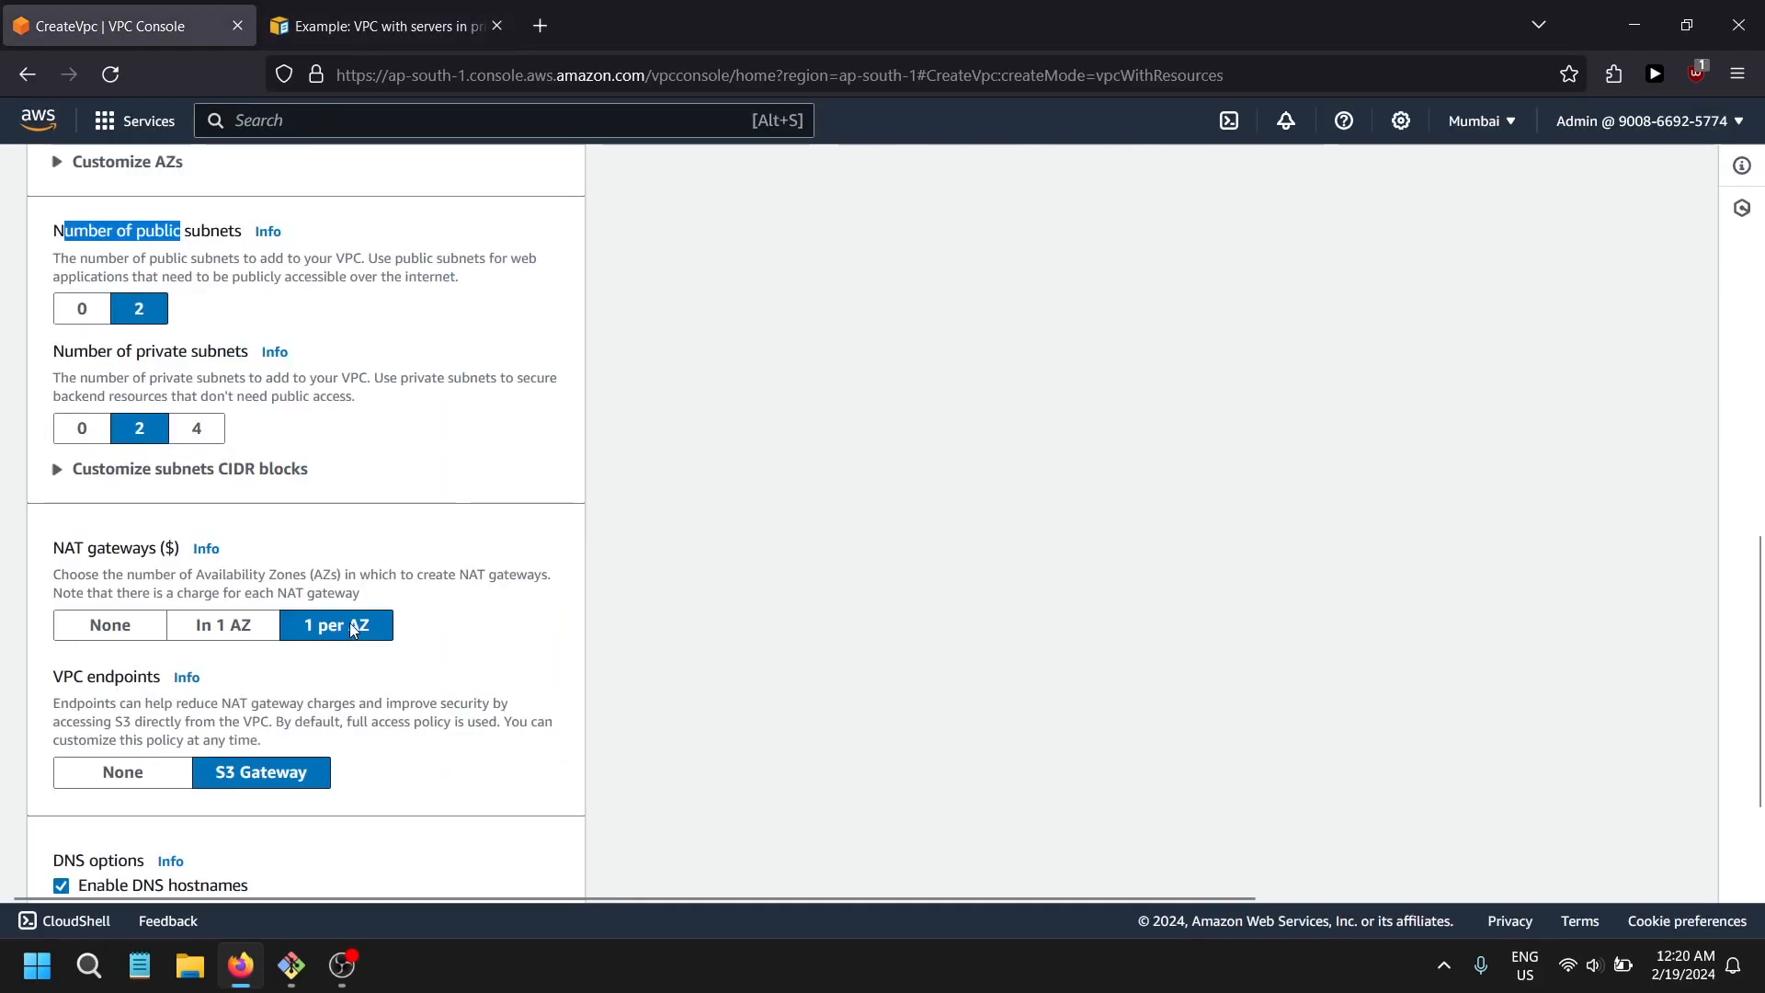
- Review the subnet, NAT gateway and endpoint settings and compare the VPC preview with the documentation diagram
{"action": "scroll", "coordinate": [138, 545], "scroll_direction": "up", "scroll_amount": 2}
{"action": "scroll", "coordinate": [397, 524], "scroll_direction": "down", "scroll_amount": 3}
{"action": "scroll", "coordinate": [308, 746], "scroll_direction": "up", "scroll_amount": 2}
{"action": "scroll", "coordinate": [303, 703], "scroll_direction": "down", "scroll_amount": 2}
{"action": "scroll", "coordinate": [986, 636], "scroll_direction": "up", "scroll_amount": 2}
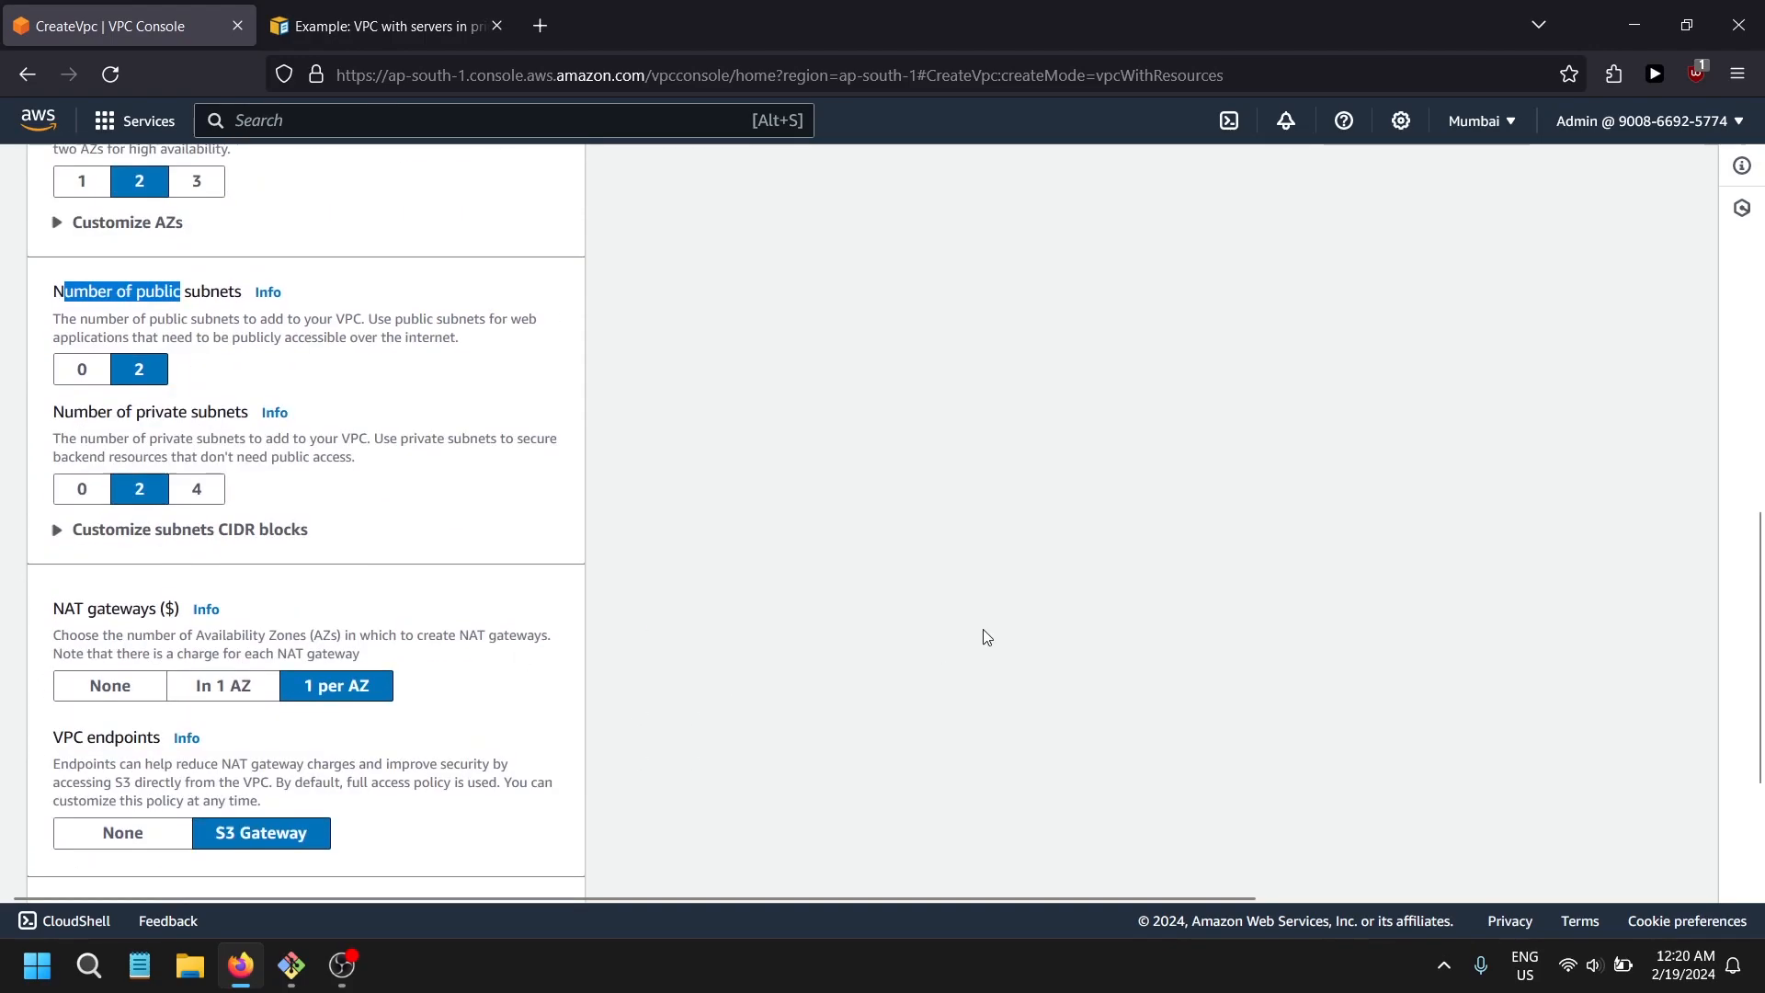
{"action": "scroll", "coordinate": [986, 637], "scroll_direction": "up", "scroll_amount": 15}
{"action": "left_click_drag", "start_coordinate": [1081, 897], "coordinate": [1176, 888]}
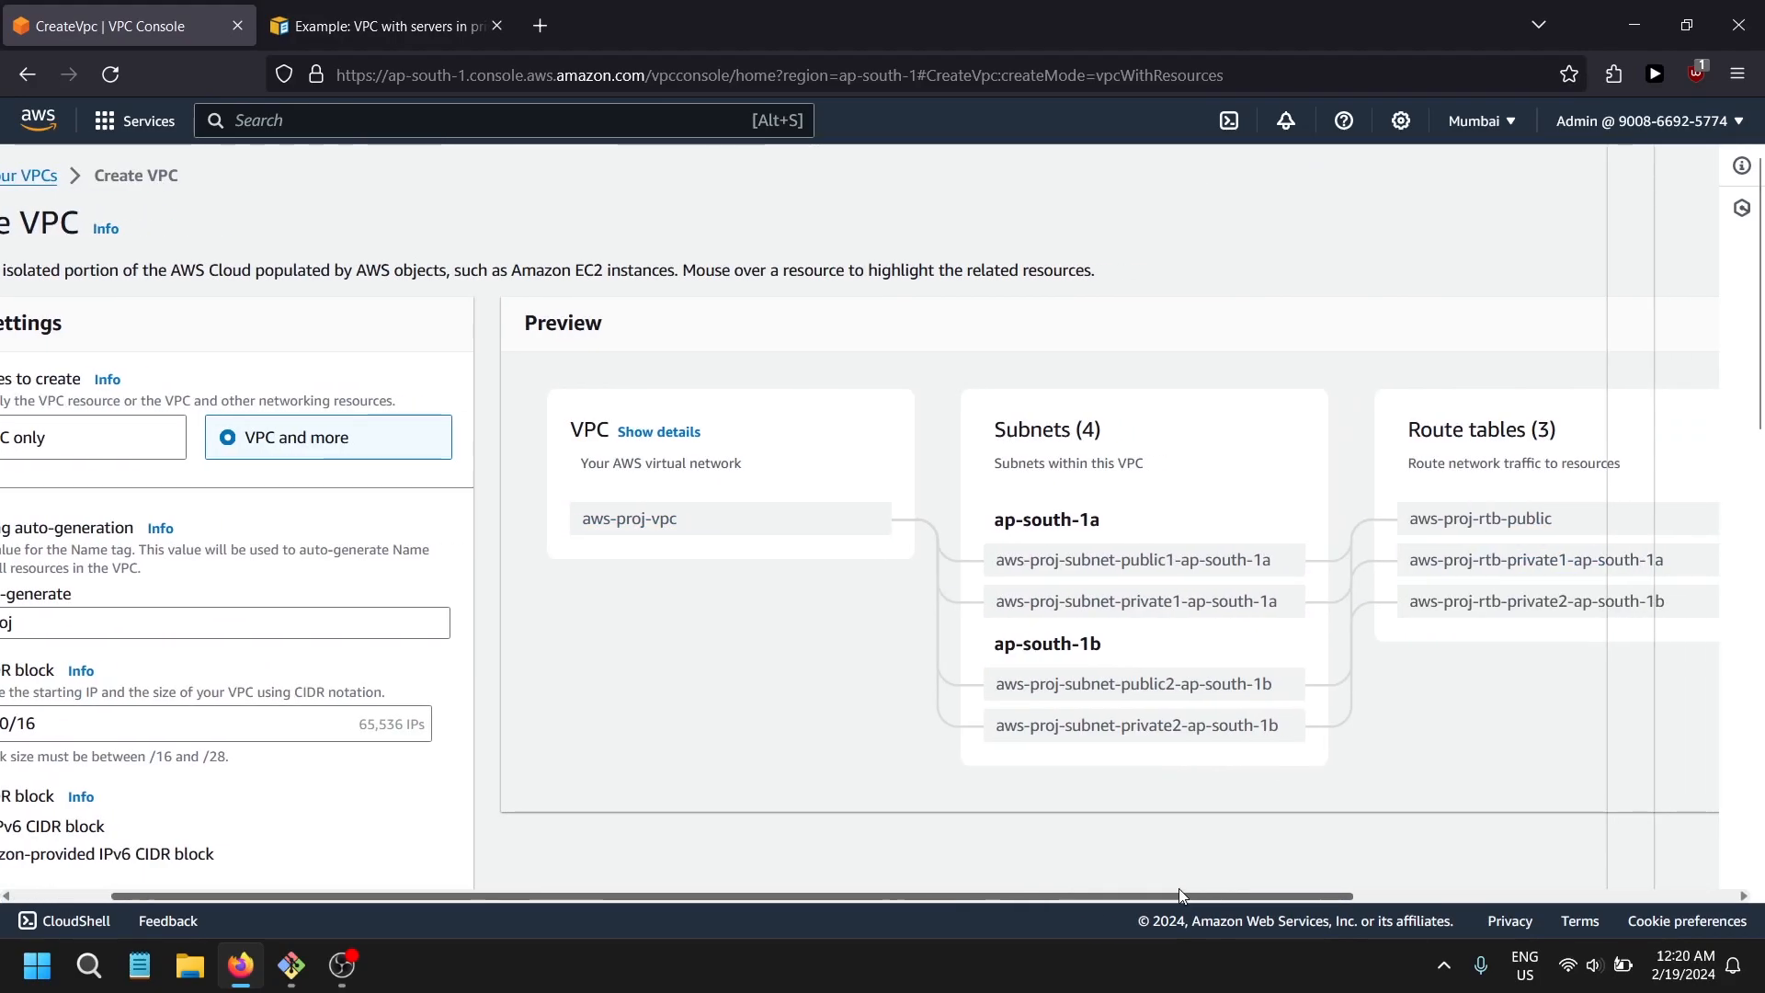
{"action": "left_click", "coordinate": [386, 26]}
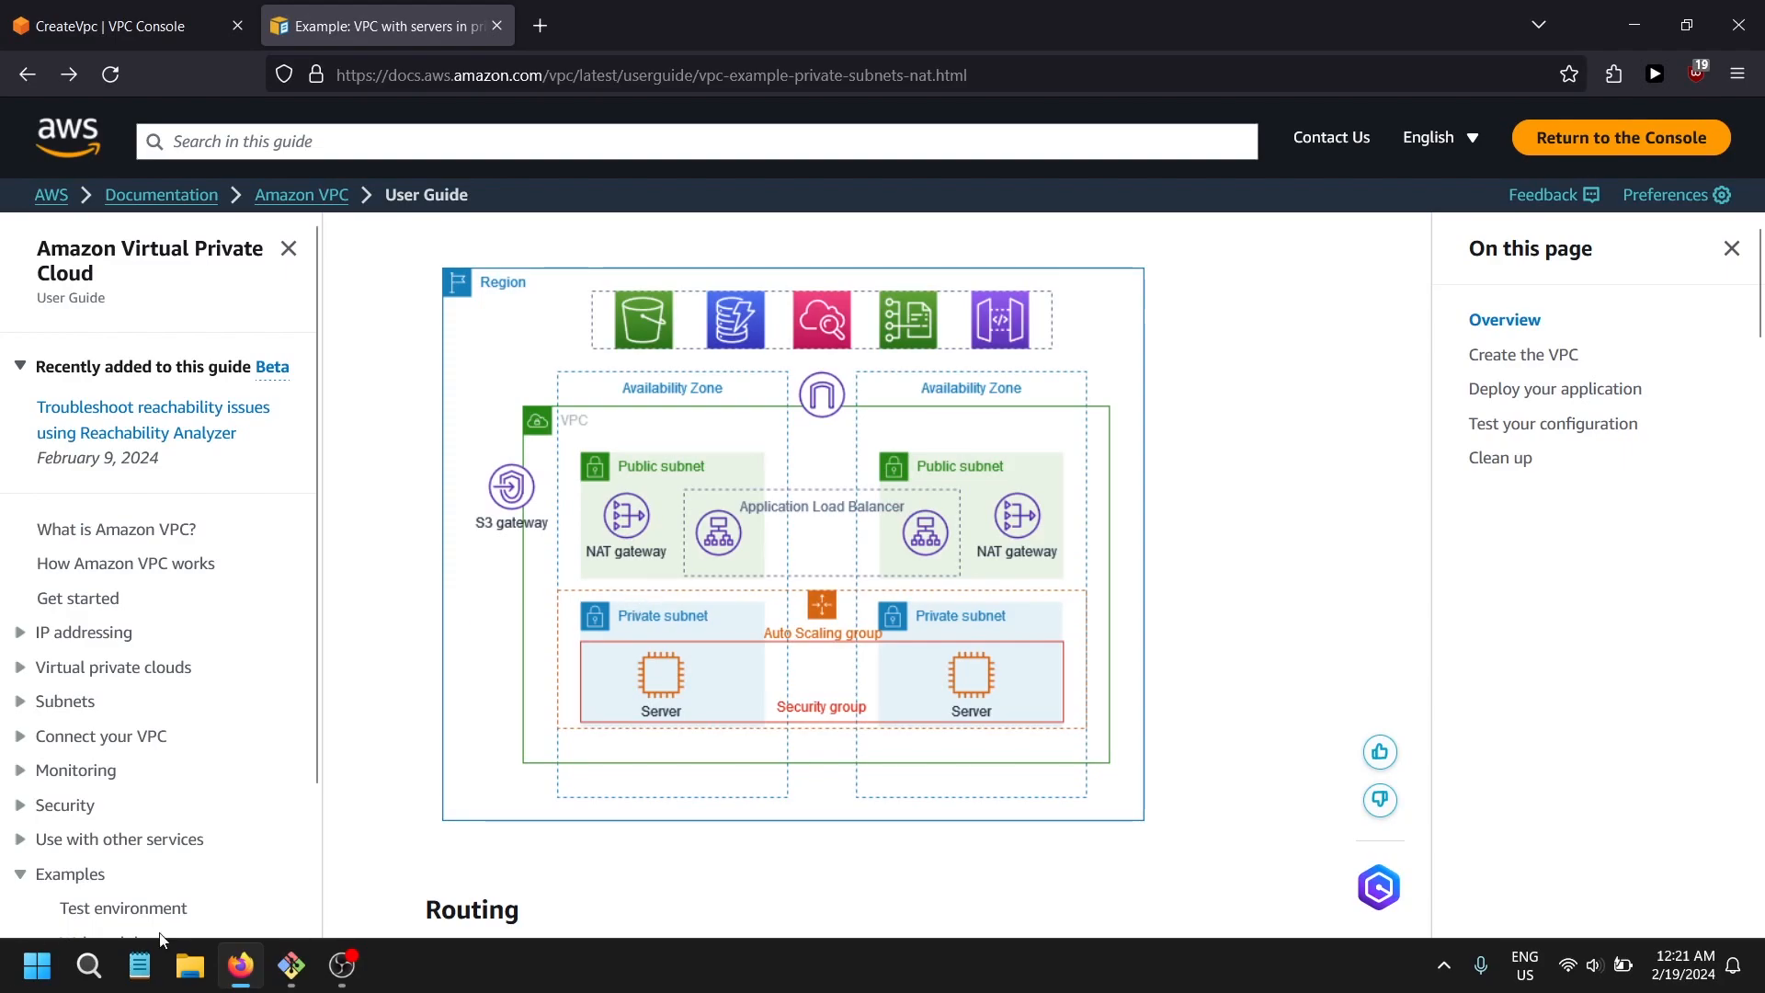
{"action": "left_click", "coordinate": [166, 32]}
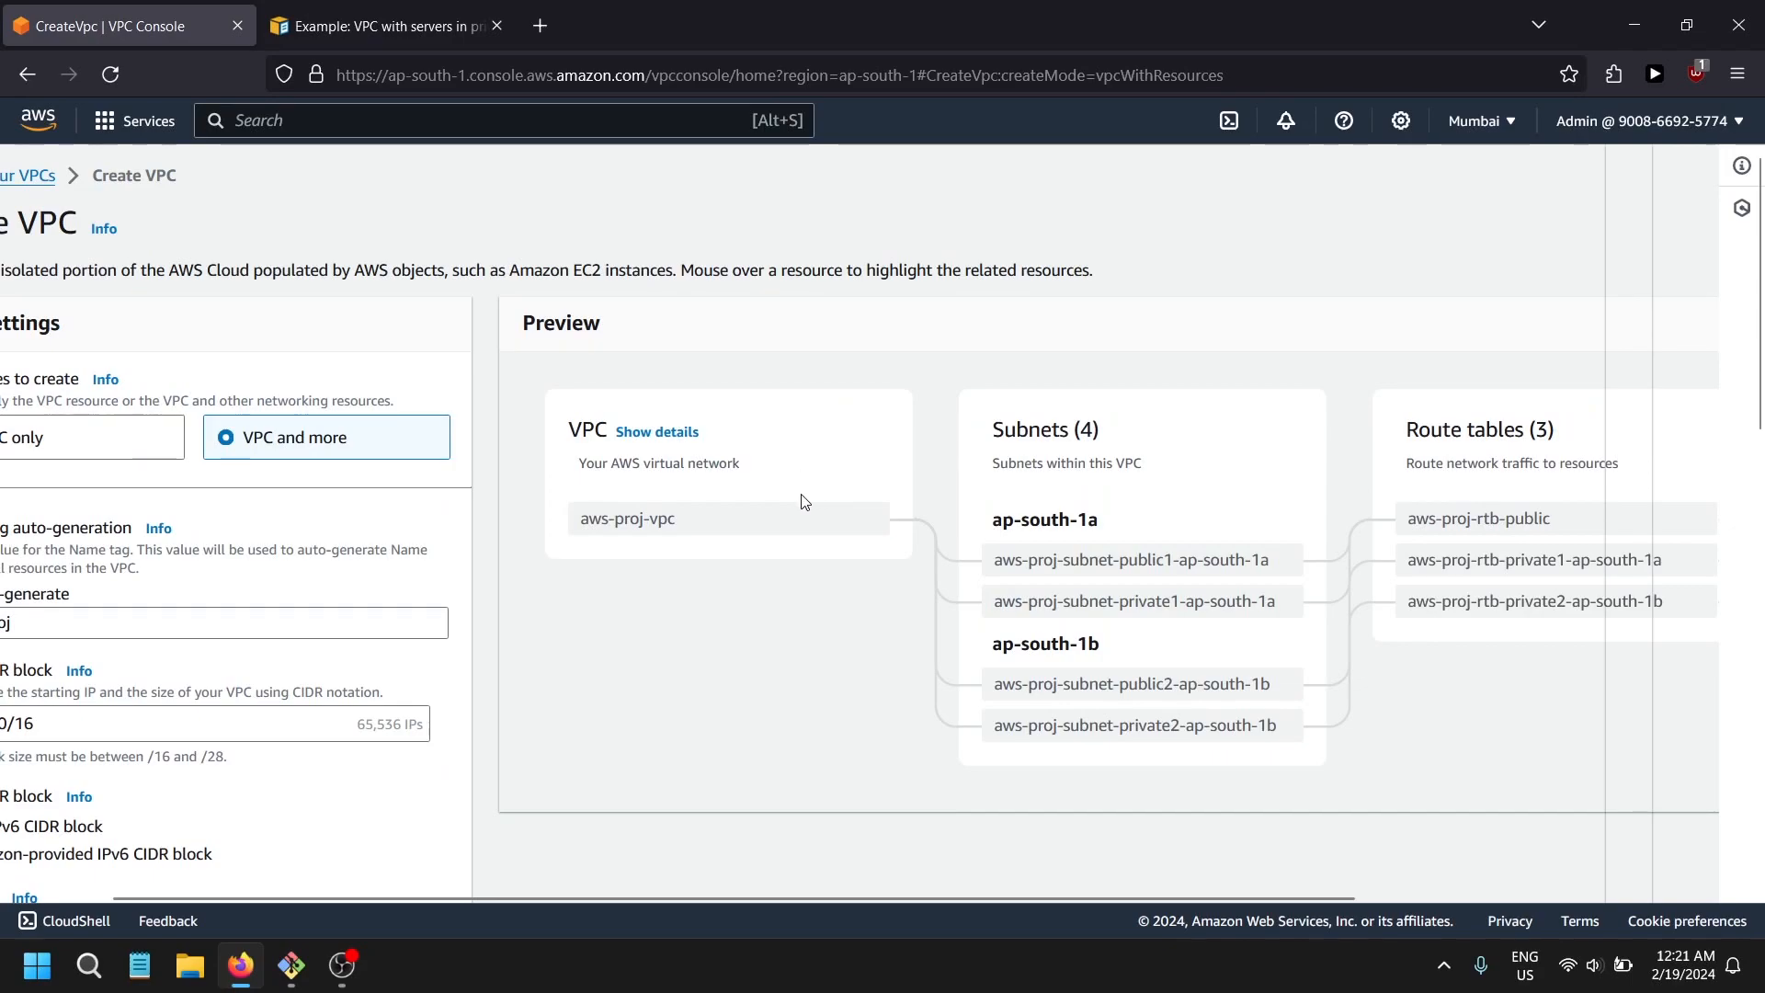
- Recheck the form's remaining settings and examine how the preview connects the subnets, route tables and network connections
{"action": "scroll", "coordinate": [207, 612], "scroll_direction": "down", "scroll_amount": 3}
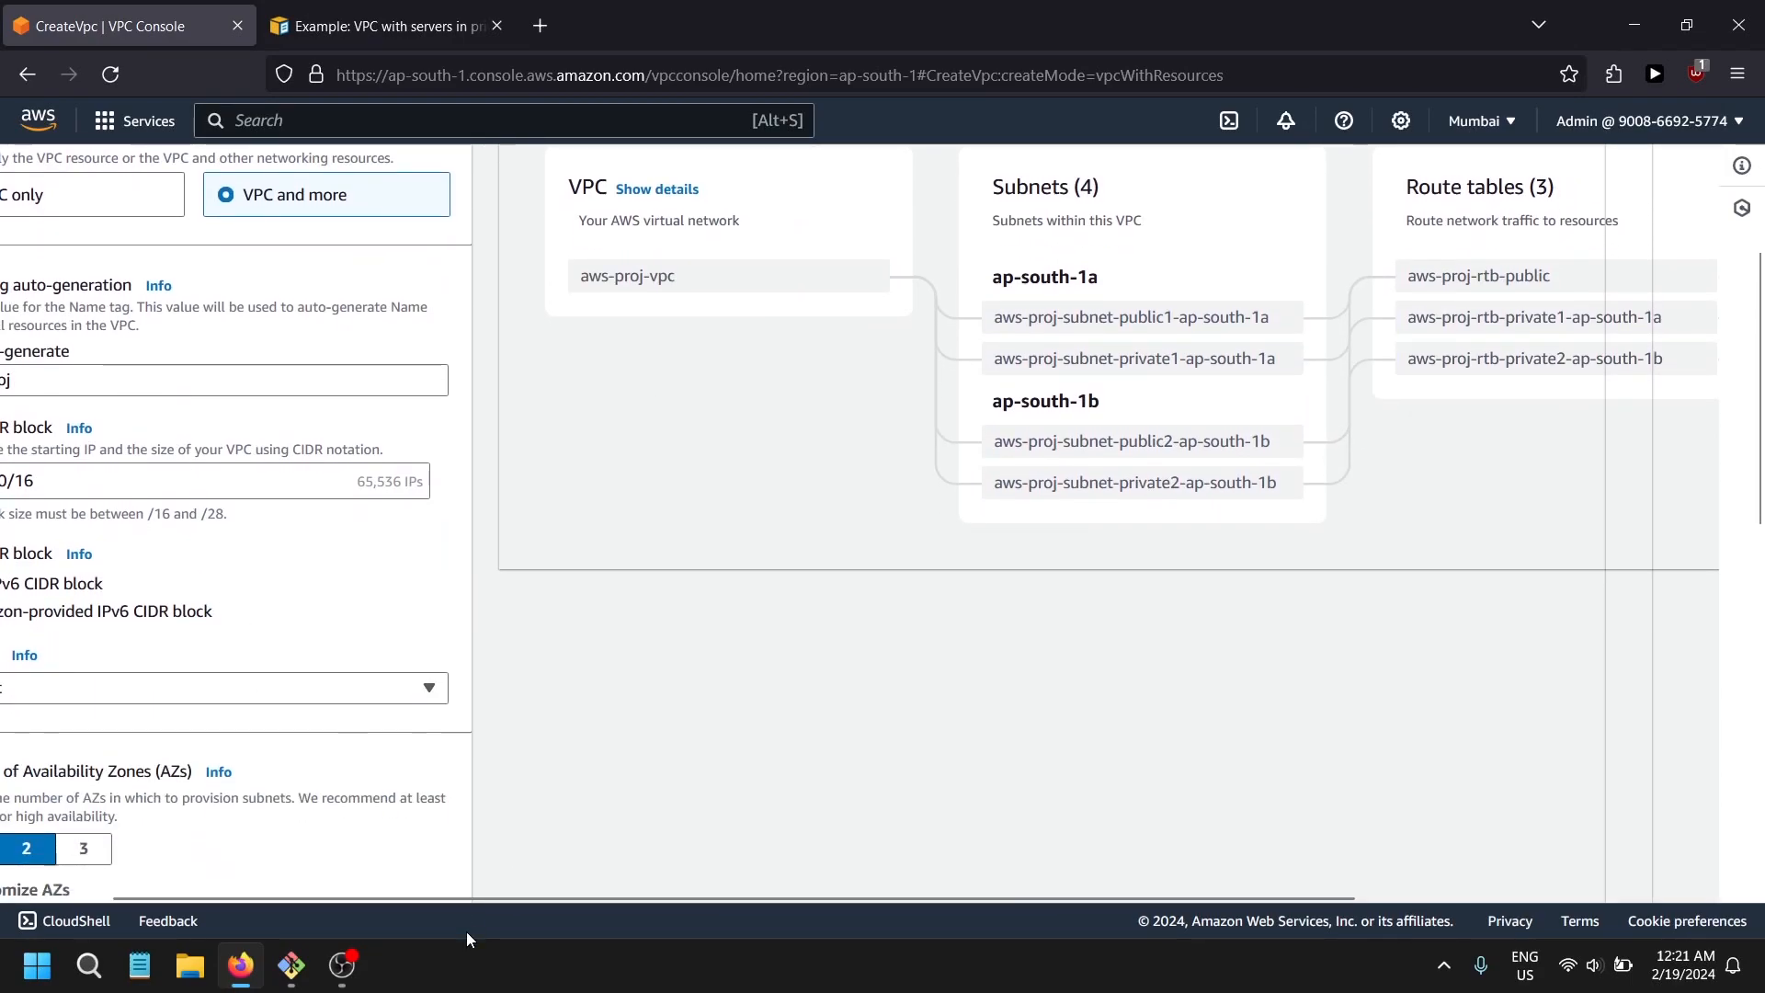
{"action": "scroll", "coordinate": [213, 898], "scroll_direction": "left", "scroll_amount": 2}
{"action": "scroll", "coordinate": [65, 669], "scroll_direction": "down", "scroll_amount": 10}
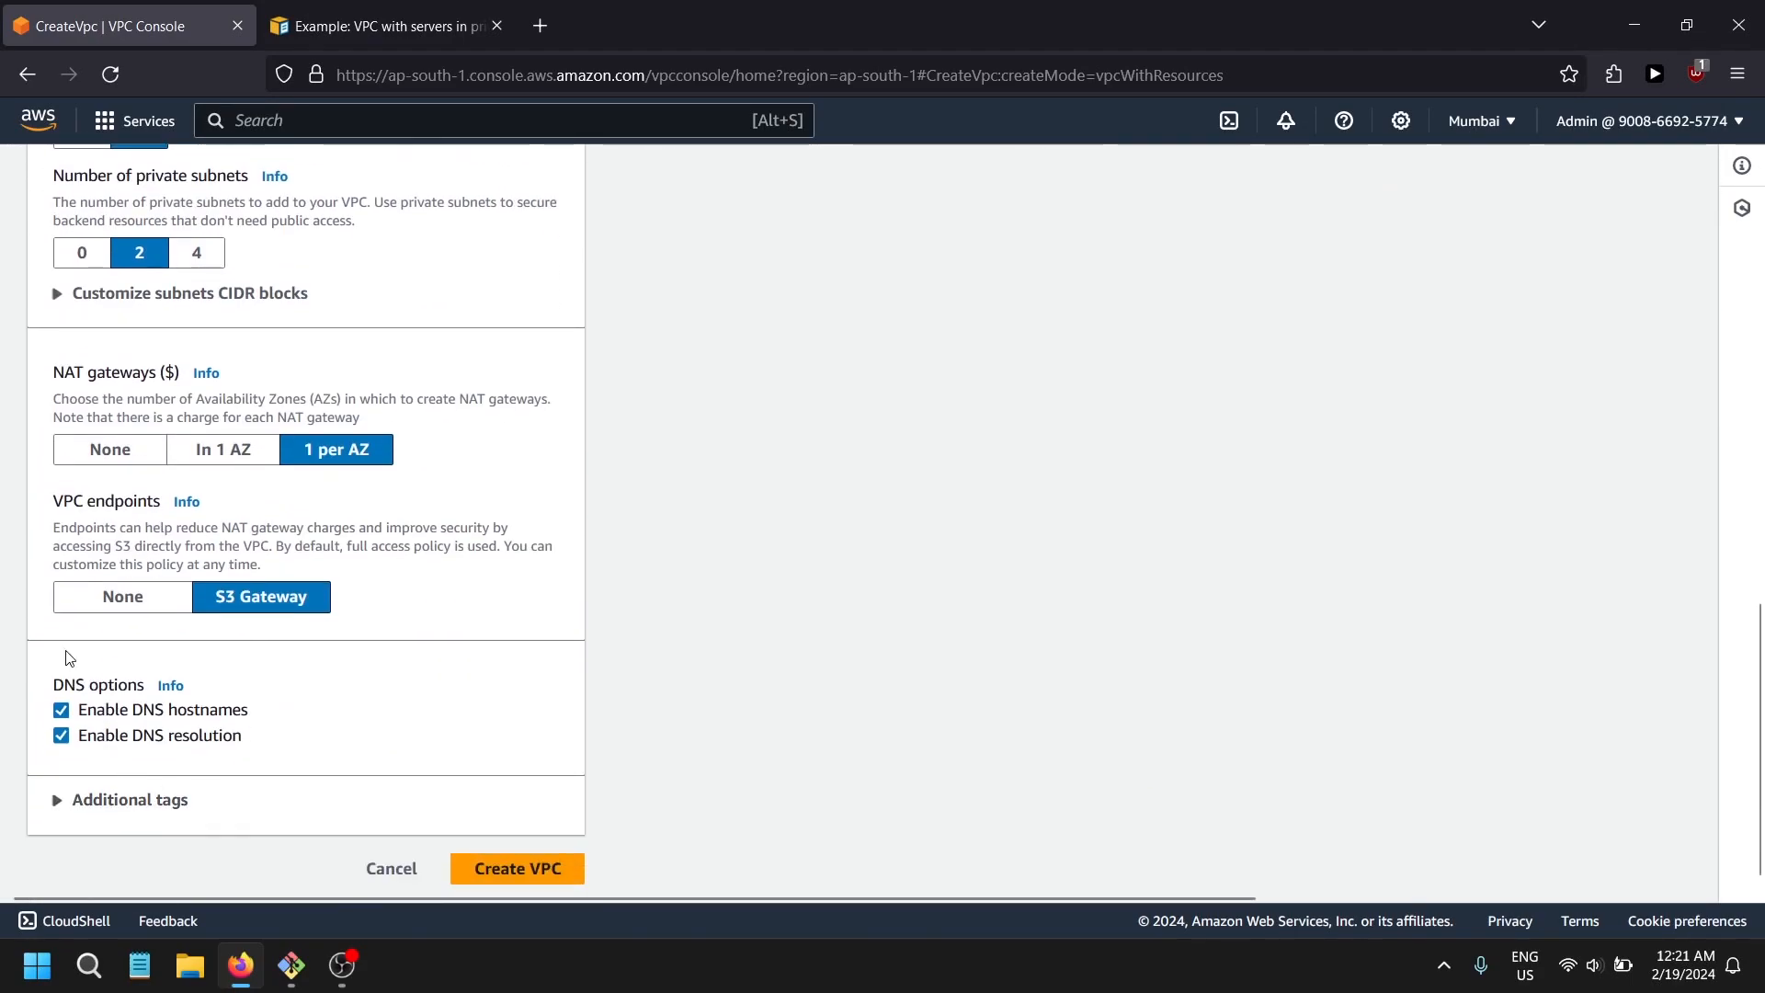
{"action": "scroll", "coordinate": [1040, 757], "scroll_direction": "up", "scroll_amount": 4}
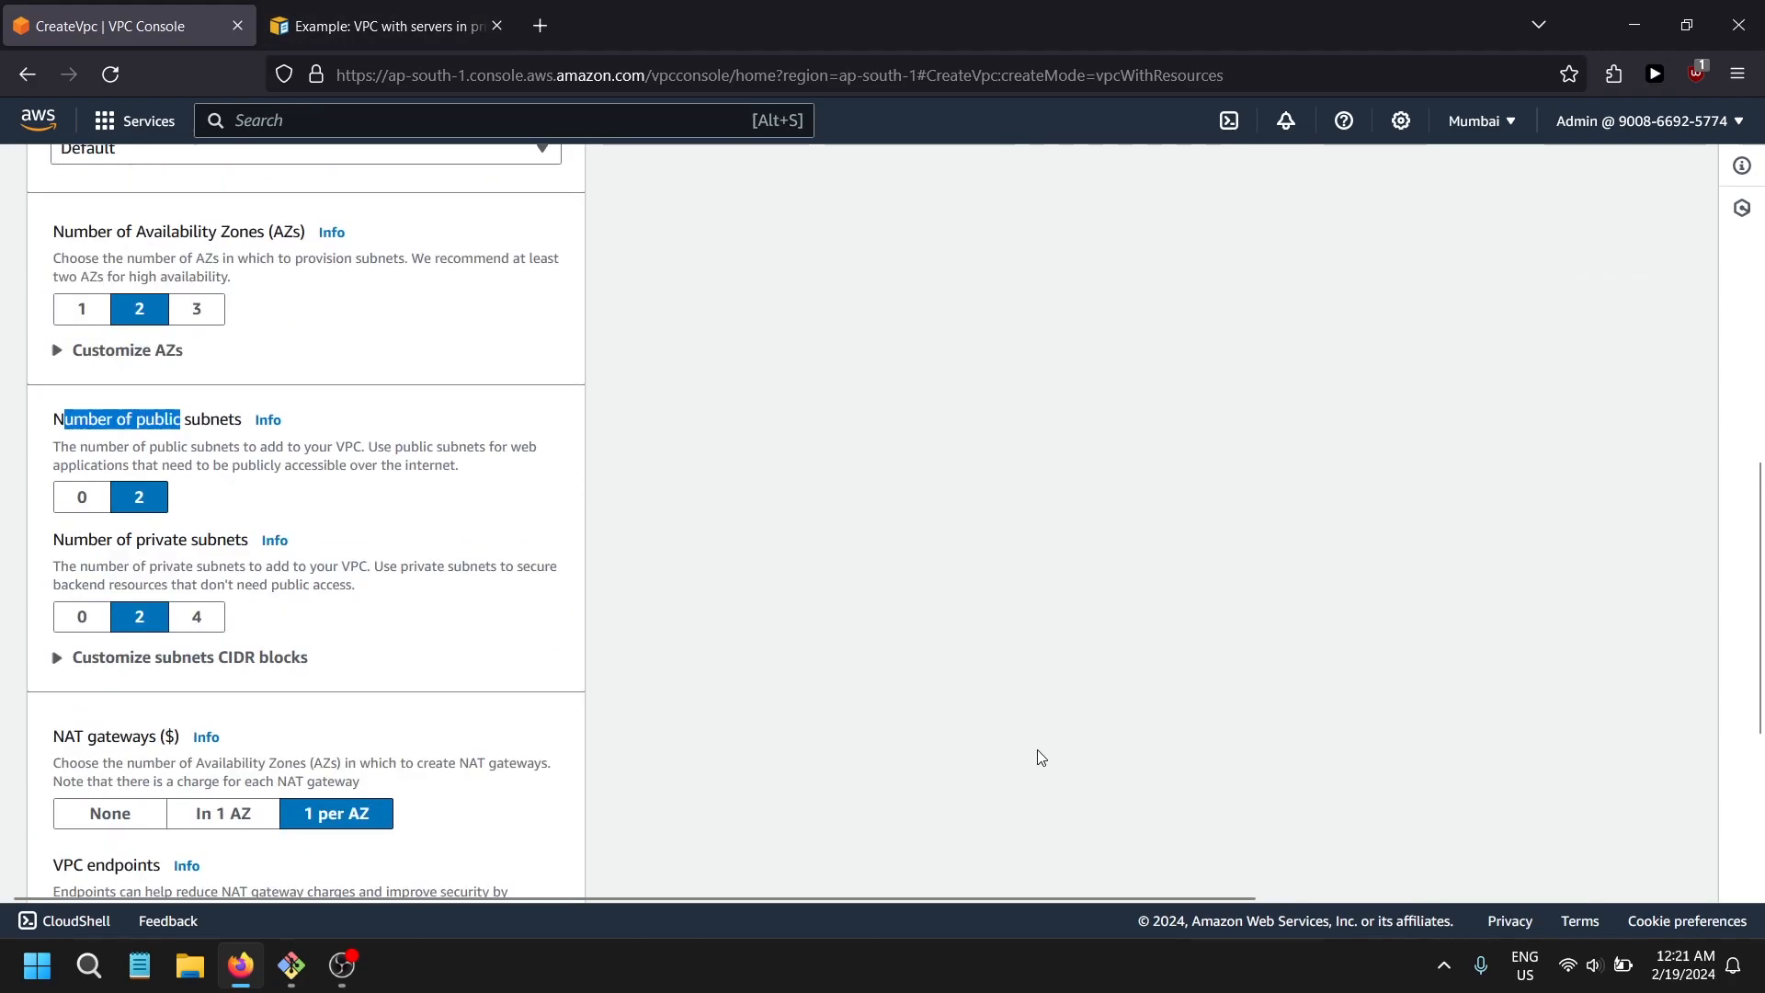
{"action": "scroll", "coordinate": [1041, 756], "scroll_direction": "down", "scroll_amount": 3}
{"action": "scroll", "coordinate": [1143, 664], "scroll_direction": "up", "scroll_amount": 10}
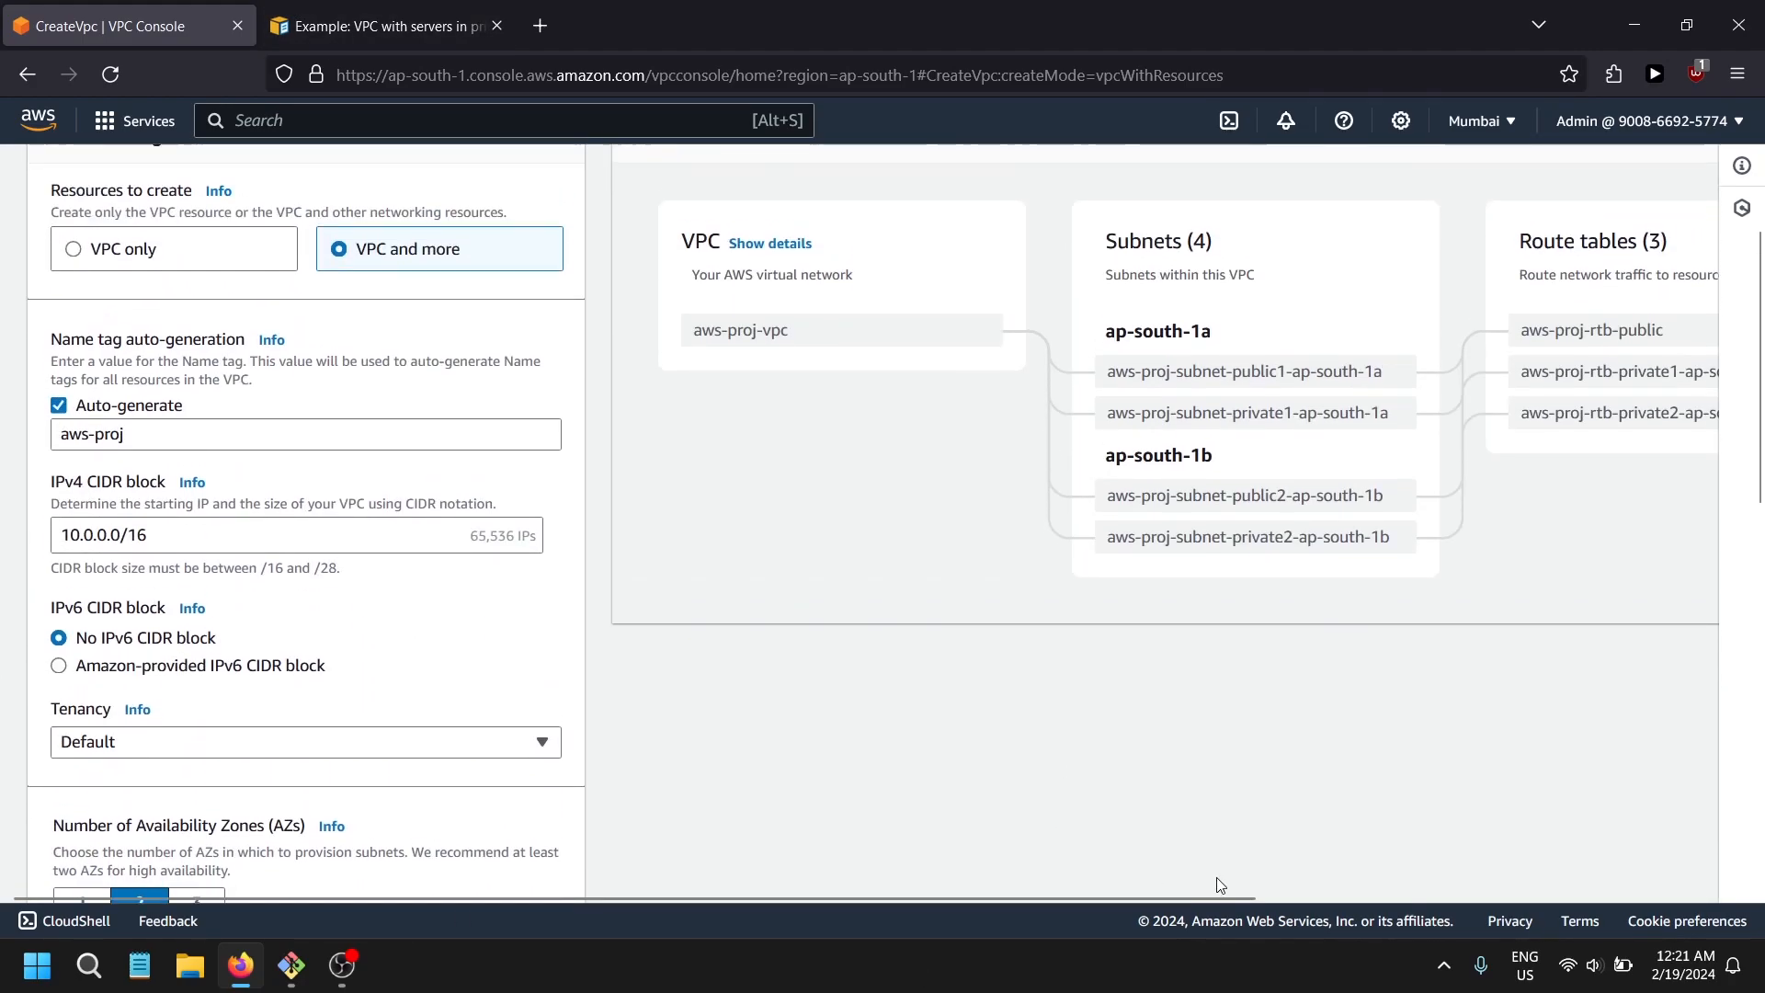
{"action": "scroll", "coordinate": [1216, 877], "scroll_direction": "up", "scroll_amount": 2}
{"action": "left_click_drag", "start_coordinate": [972, 901], "coordinate": [1332, 879]}
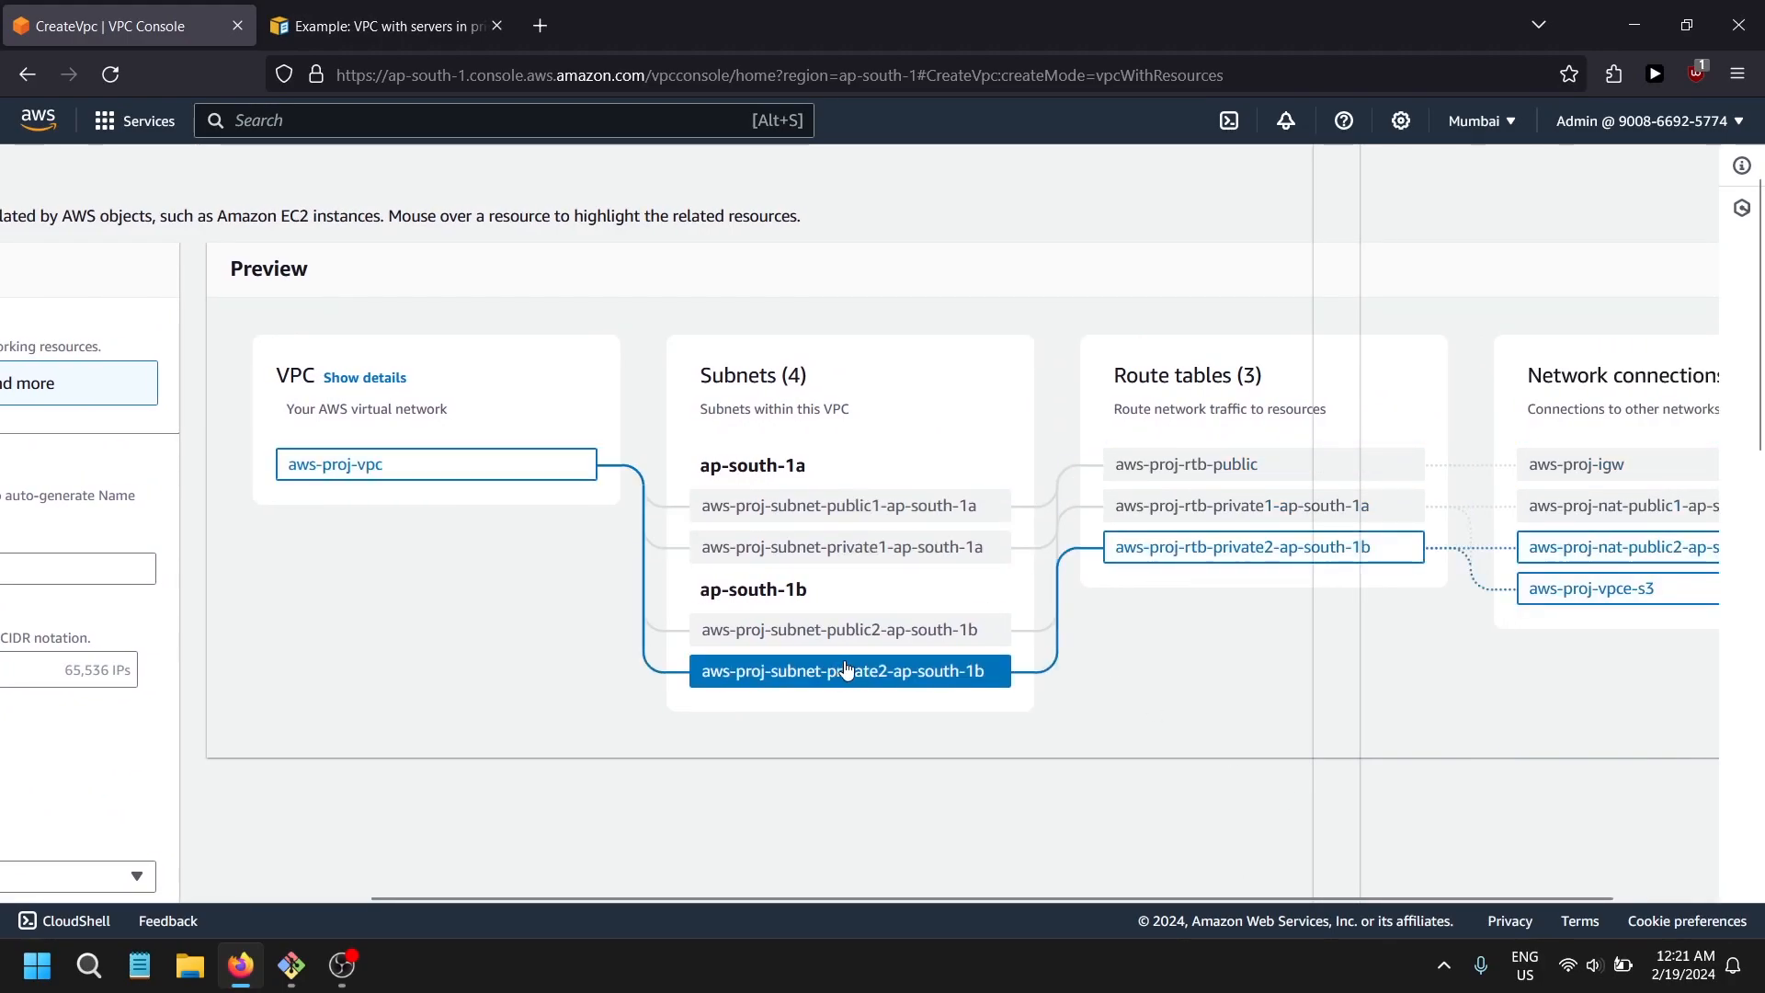
{"action": "mouse_move", "coordinate": [712, 591]}
{"action": "left_mouse_down"}
{"action": "mouse_move", "coordinate": [750, 592]}
{"action": "mouse_move", "coordinate": [700, 588]}
{"action": "left_mouse_up"}
{"action": "left_click_drag", "start_coordinate": [697, 470], "coordinate": [745, 468]}
{"action": "left_click", "coordinate": [855, 473]}
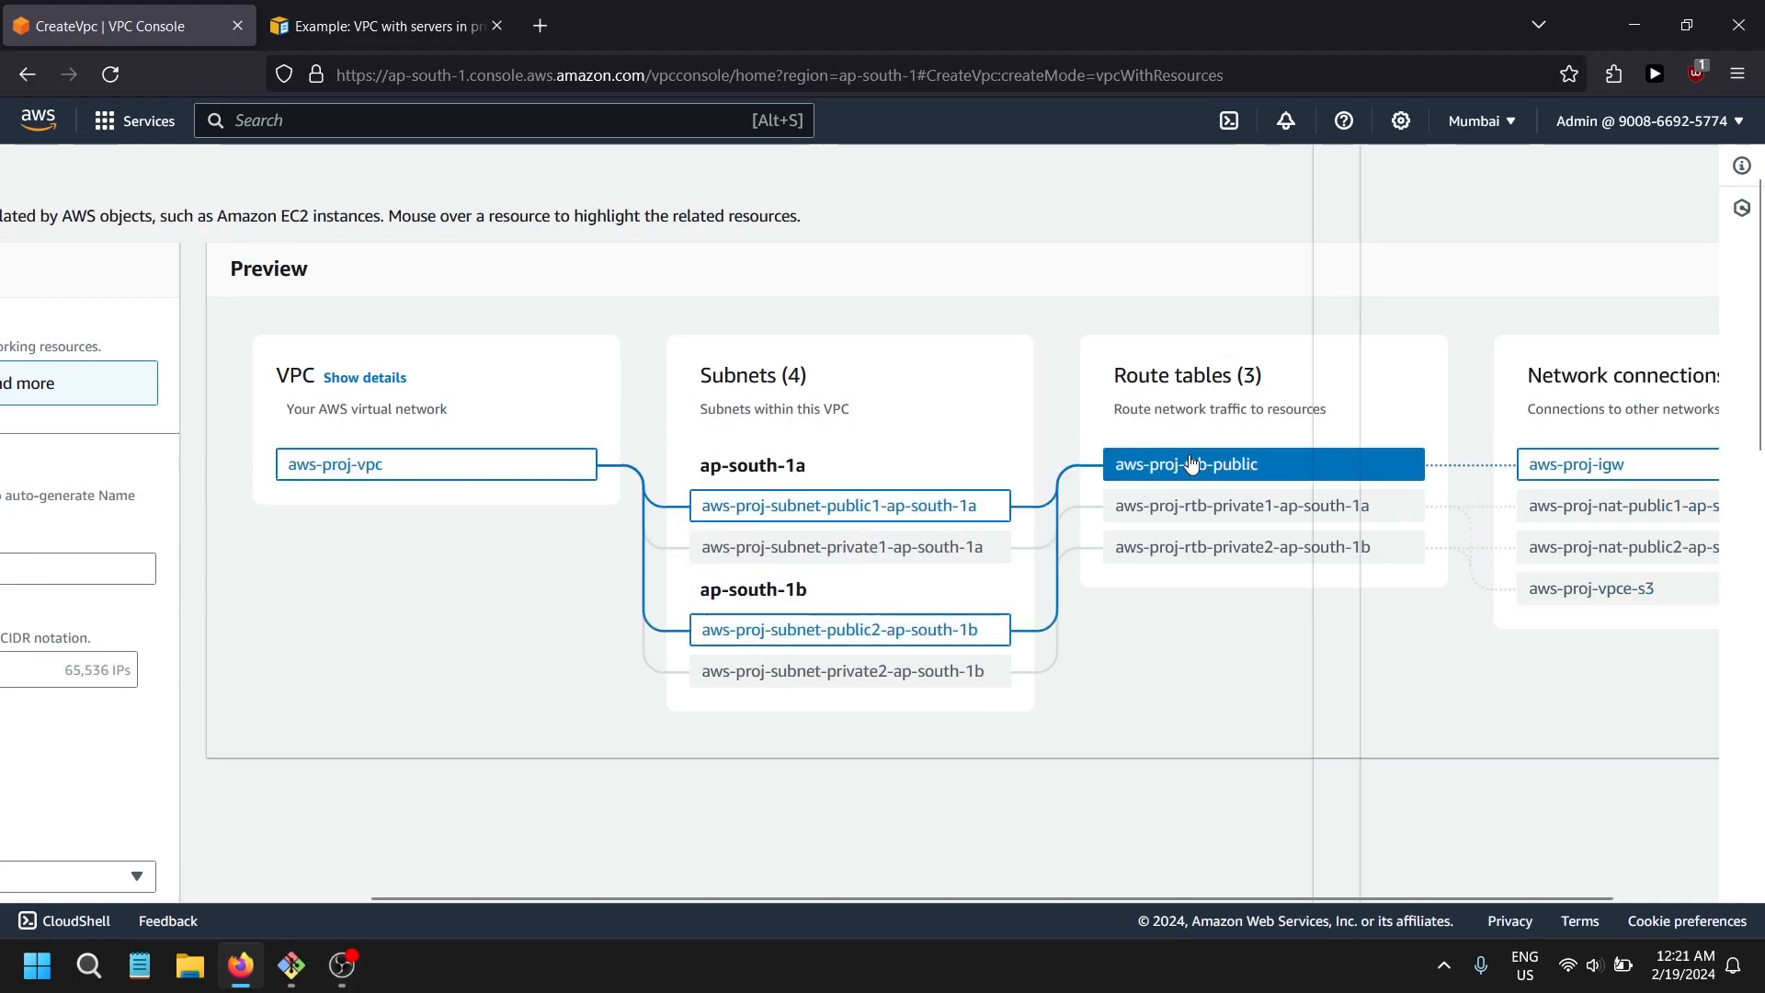
{"action": "left_click_drag", "start_coordinate": [1542, 376], "coordinate": [1692, 377]}
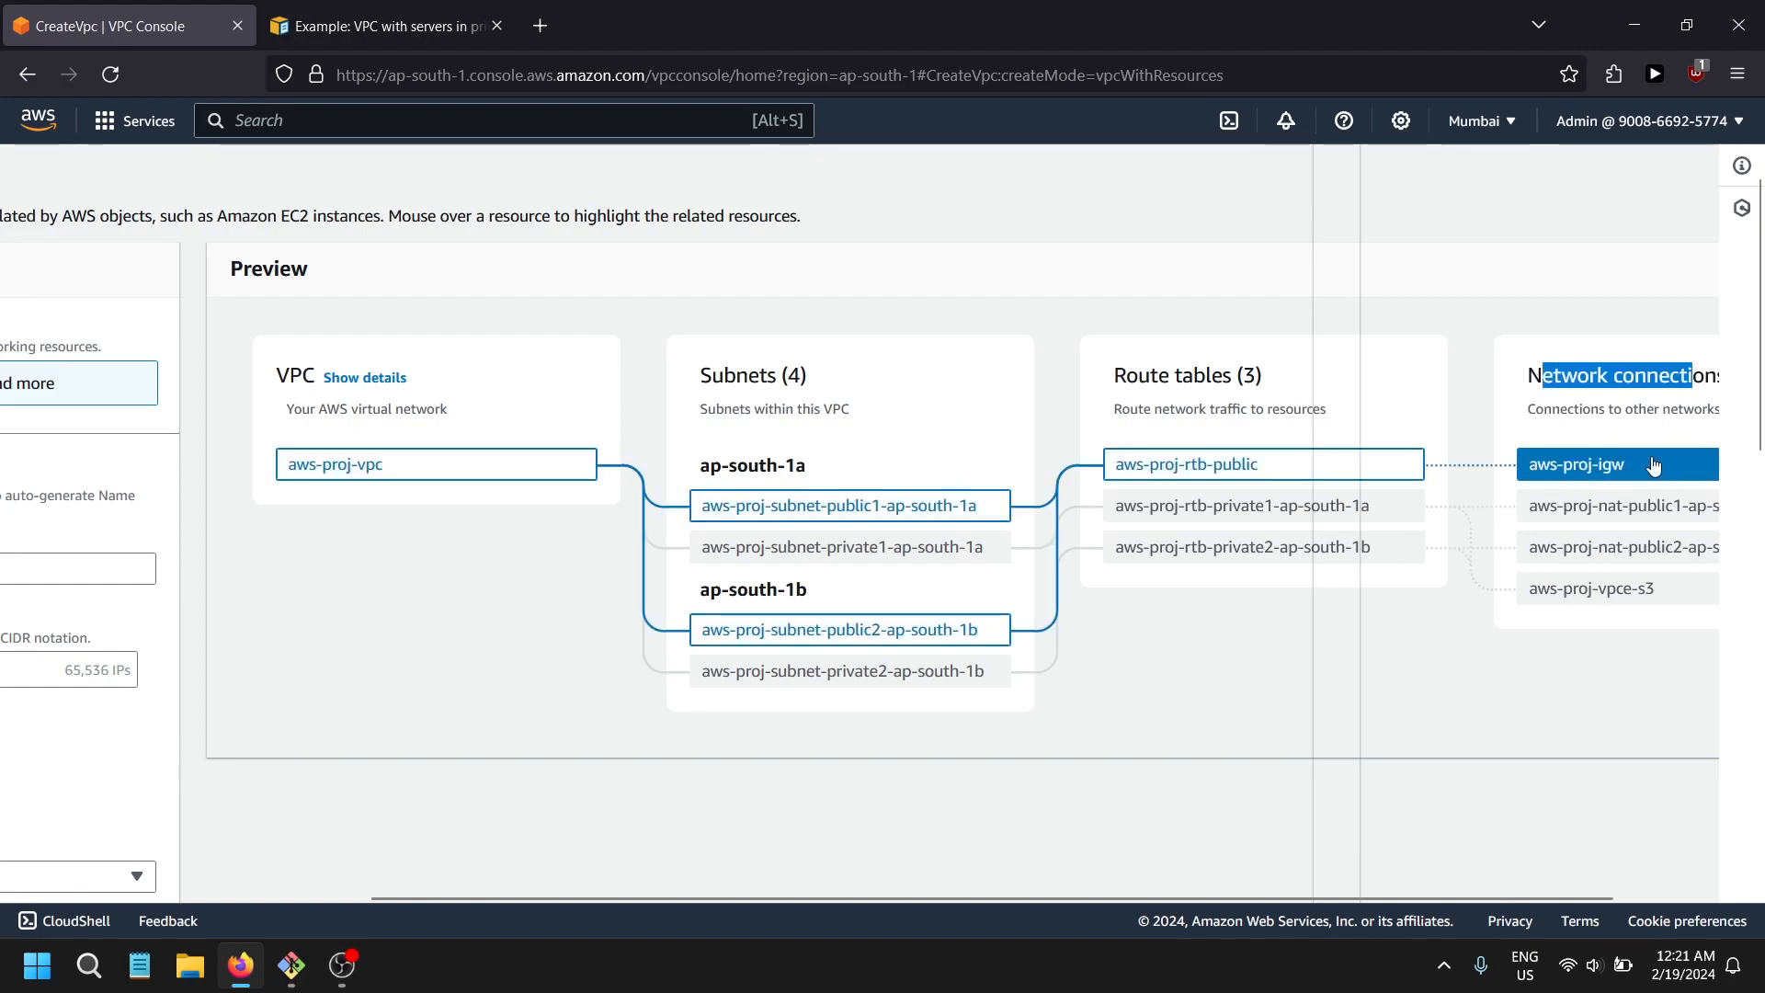
- Create the VPC with the configured settings and follow the creation workflow's details
{"action": "left_click_drag", "start_coordinate": [1187, 898], "coordinate": [589, 893]}
{"action": "scroll", "coordinate": [303, 718], "scroll_direction": "down", "scroll_amount": 10}
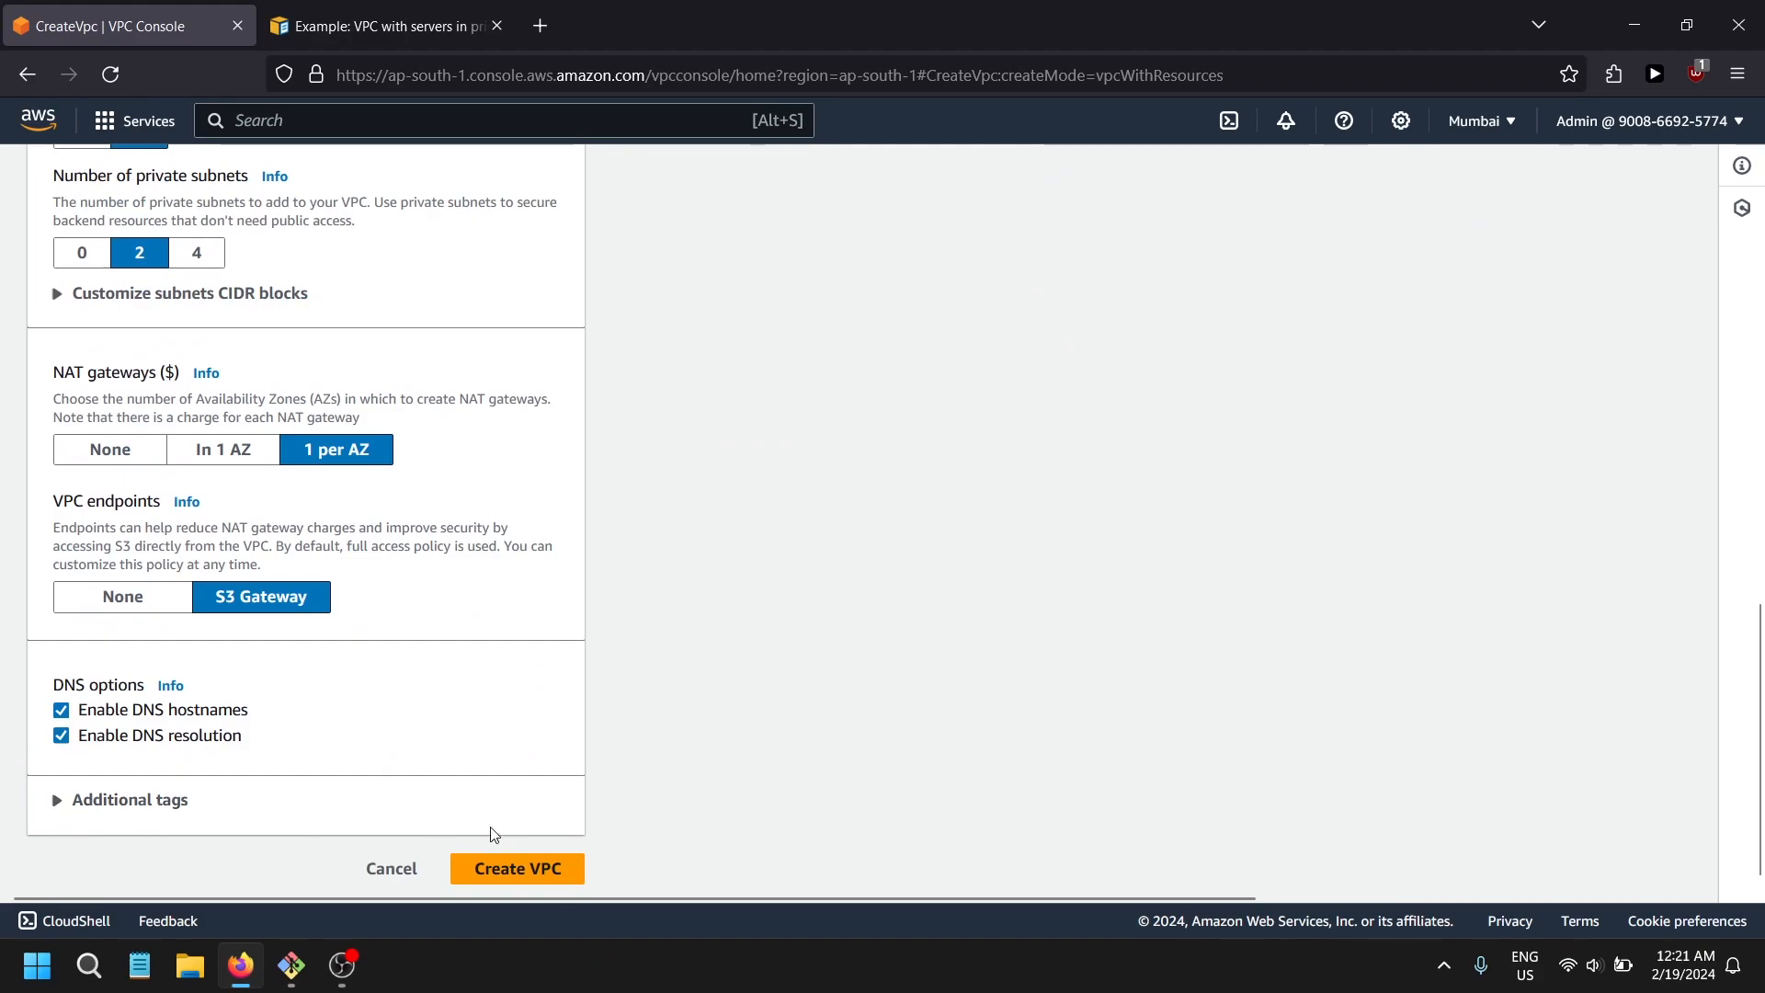
{"action": "left_click", "coordinate": [578, 873]}
{"action": "scroll", "coordinate": [447, 763], "scroll_direction": "down", "scroll_amount": 4}
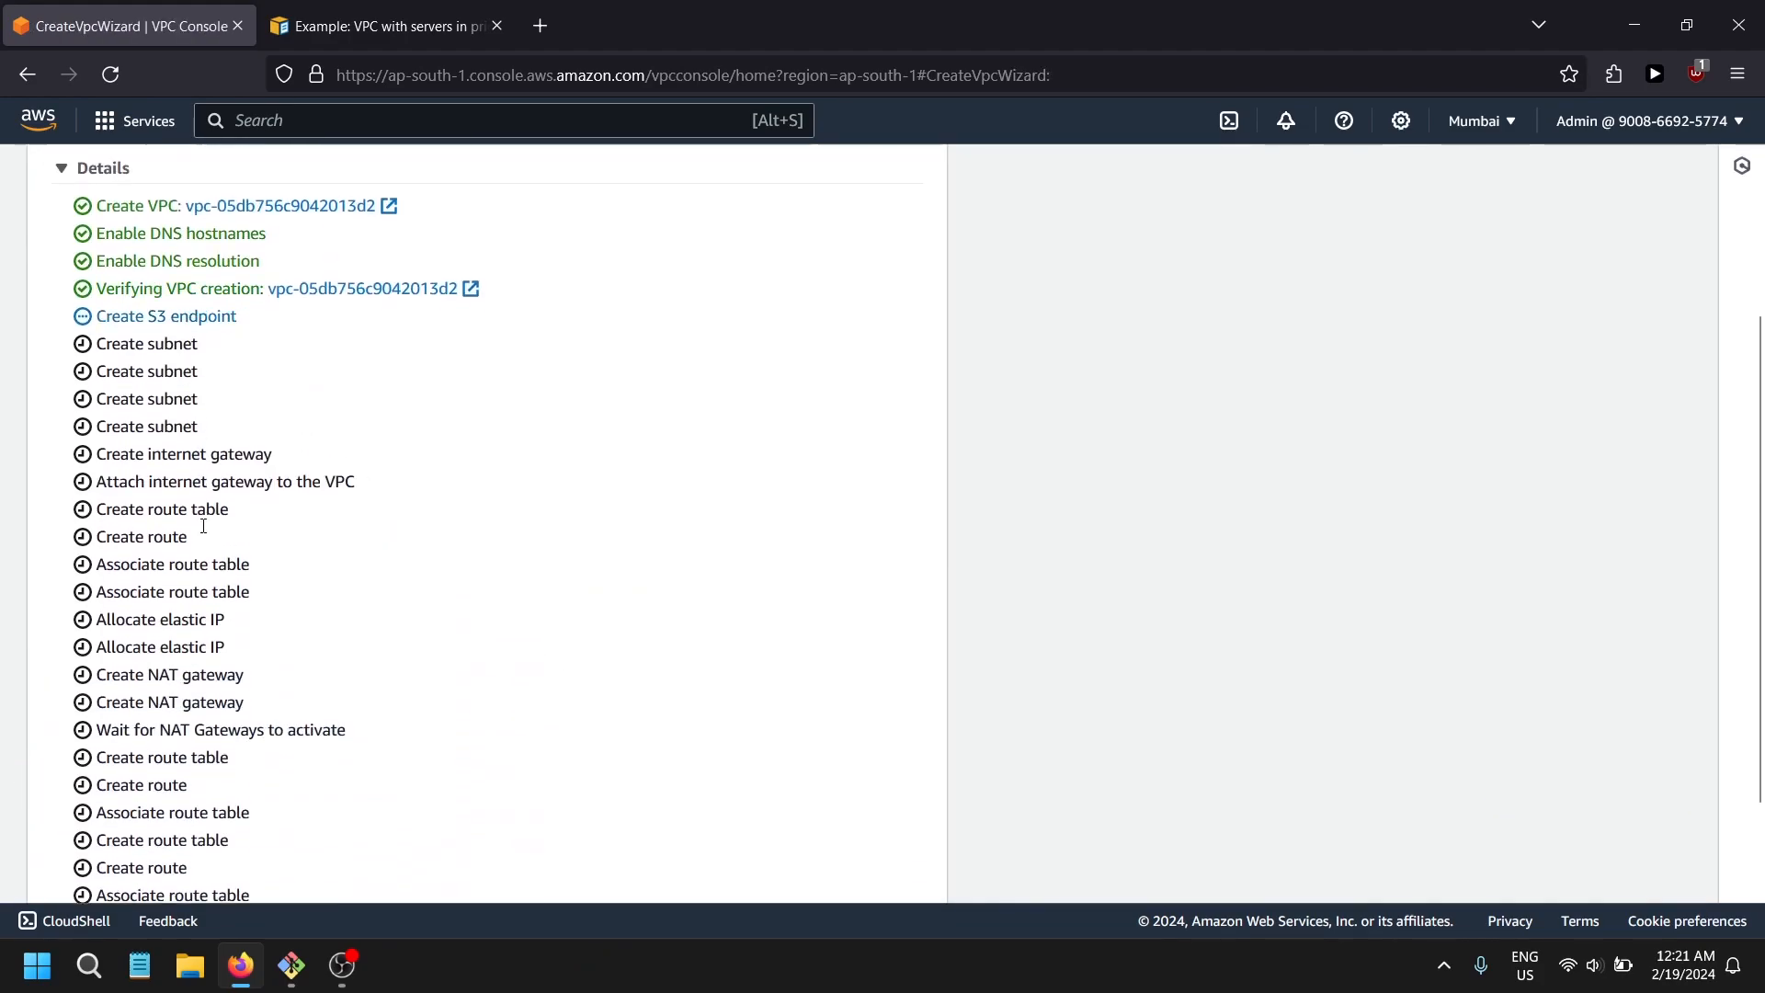
{"action": "scroll", "coordinate": [277, 478], "scroll_direction": "up", "scroll_amount": 2}
{"action": "key", "text": "ctrl+minus"}
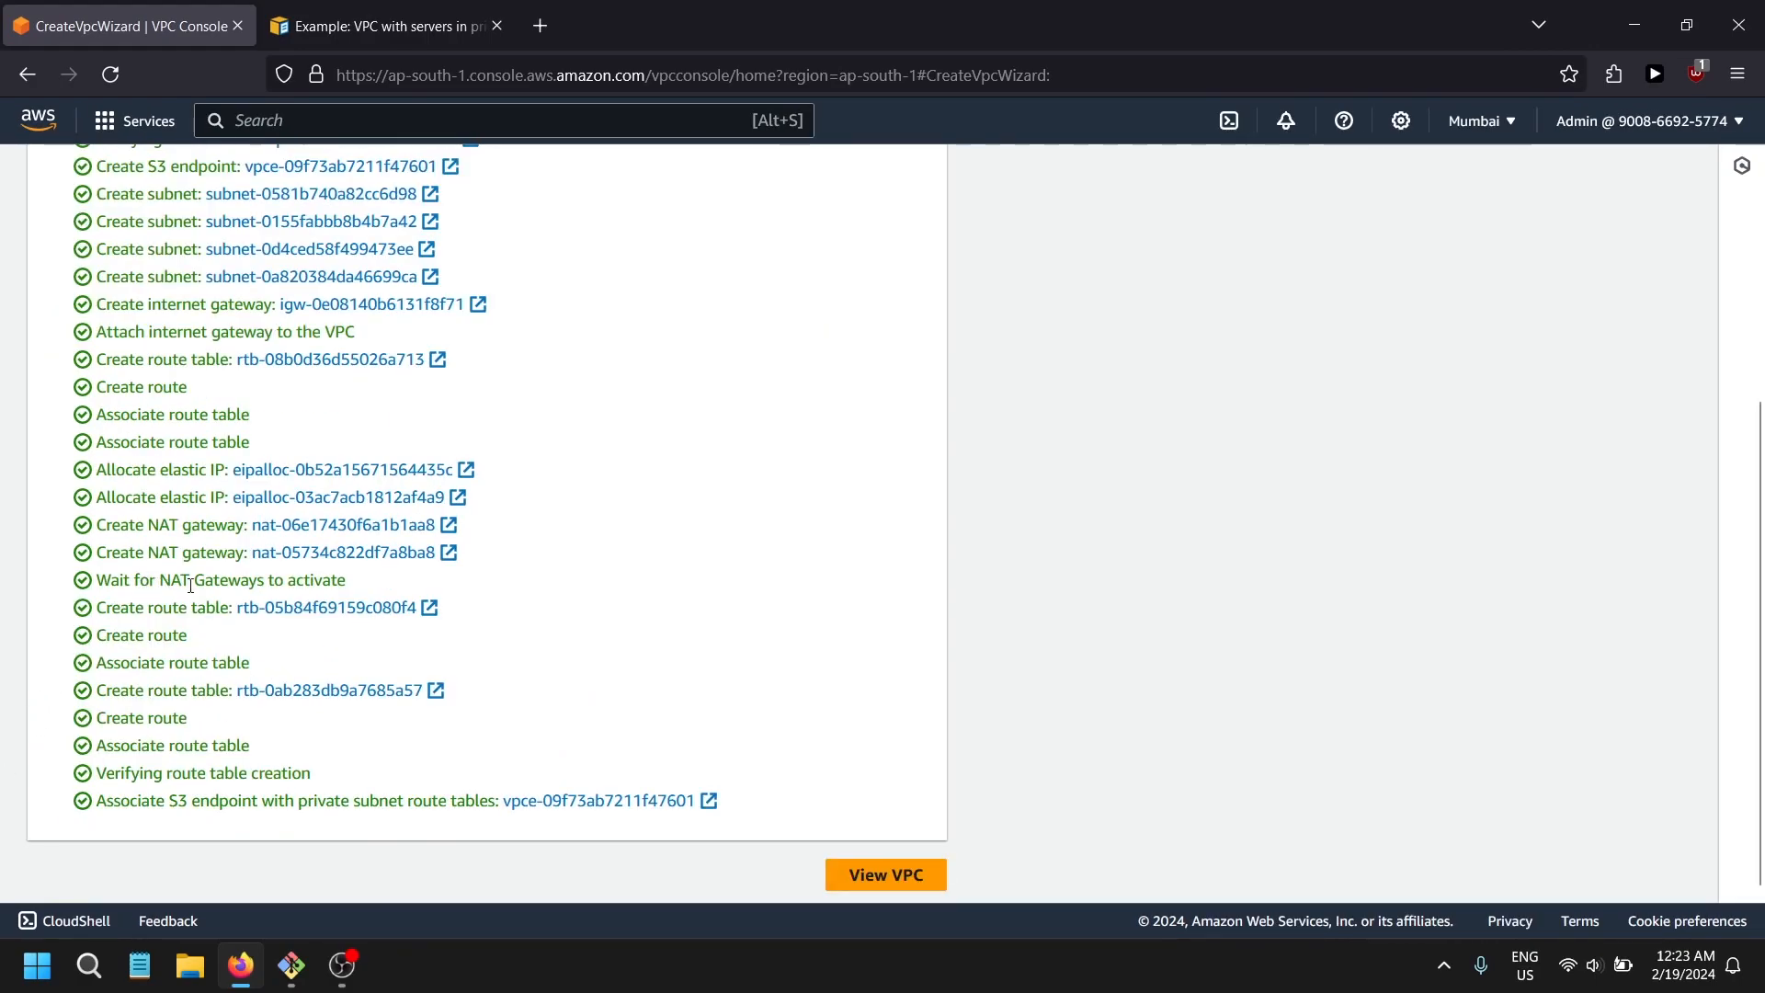
- Check the NAT gateway activation entry in the completed workflow and view the details of the created VPC
{"action": "left_click_drag", "start_coordinate": [162, 581], "coordinate": [406, 575]}
{"action": "left_click", "coordinate": [596, 616]}
{"action": "left_click", "coordinate": [832, 866]}
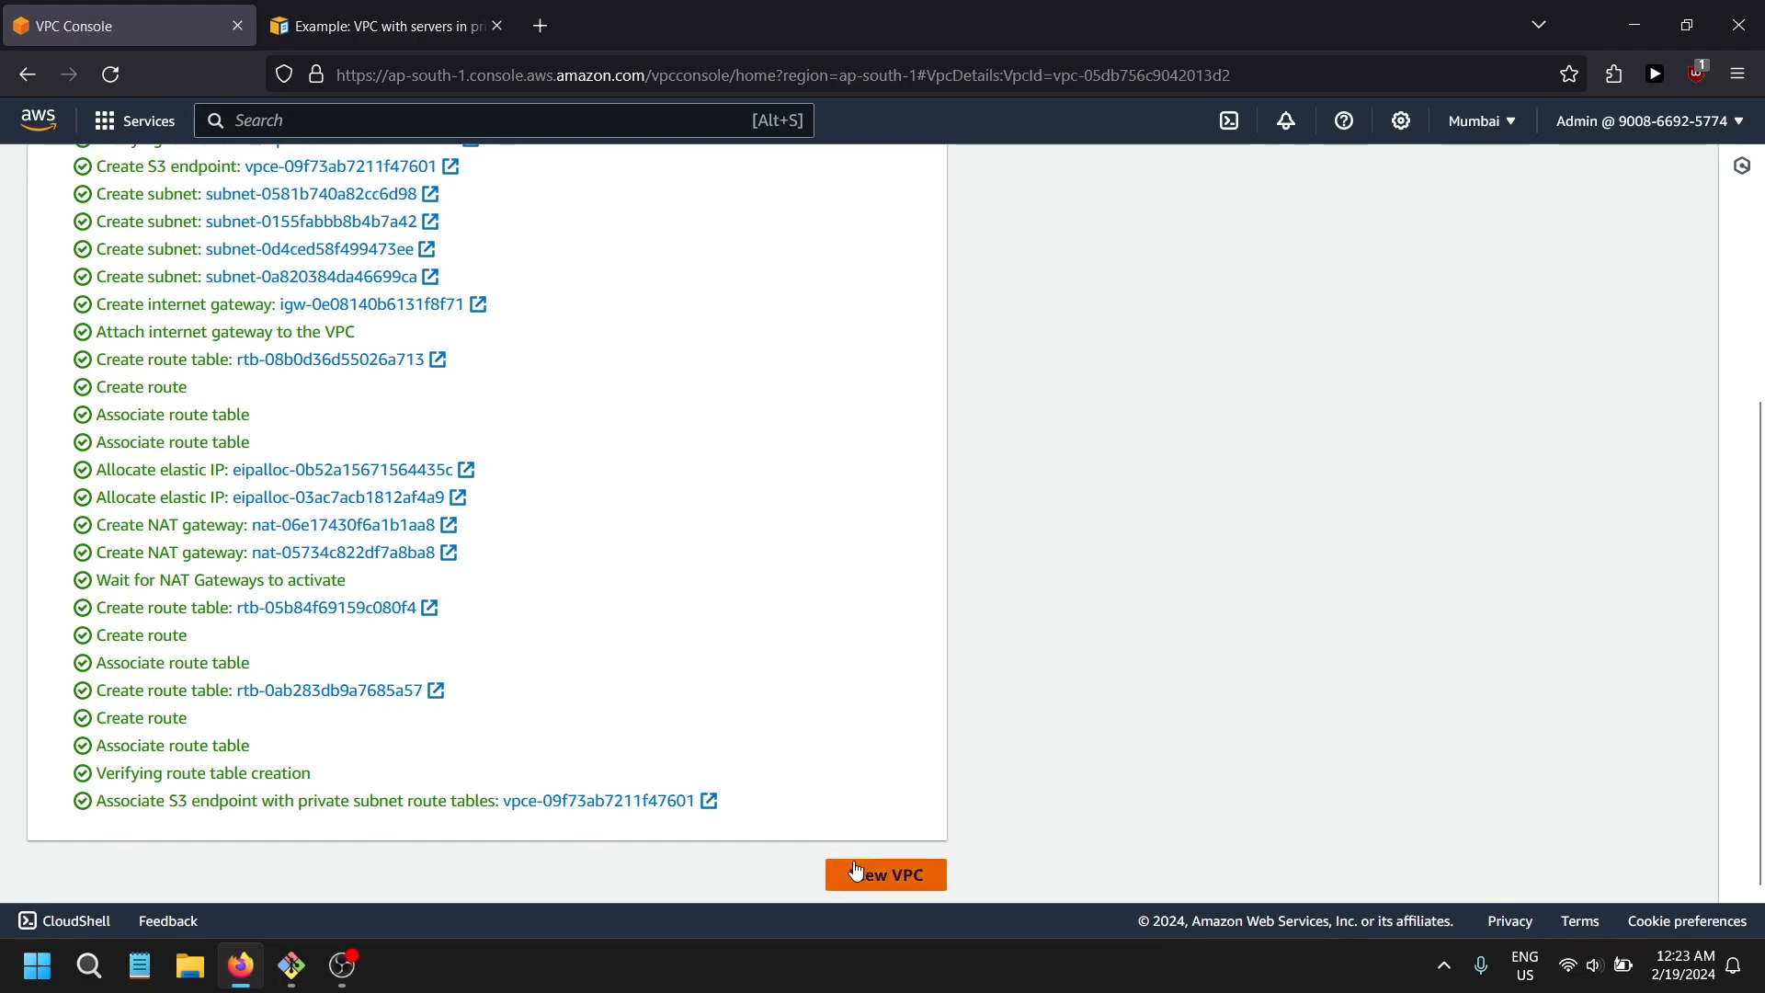
{"action": "scroll", "coordinate": [130, 596], "scroll_direction": "down", "scroll_amount": 9}
{"action": "scroll", "coordinate": [138, 515], "scroll_direction": "up", "scroll_amount": 6}
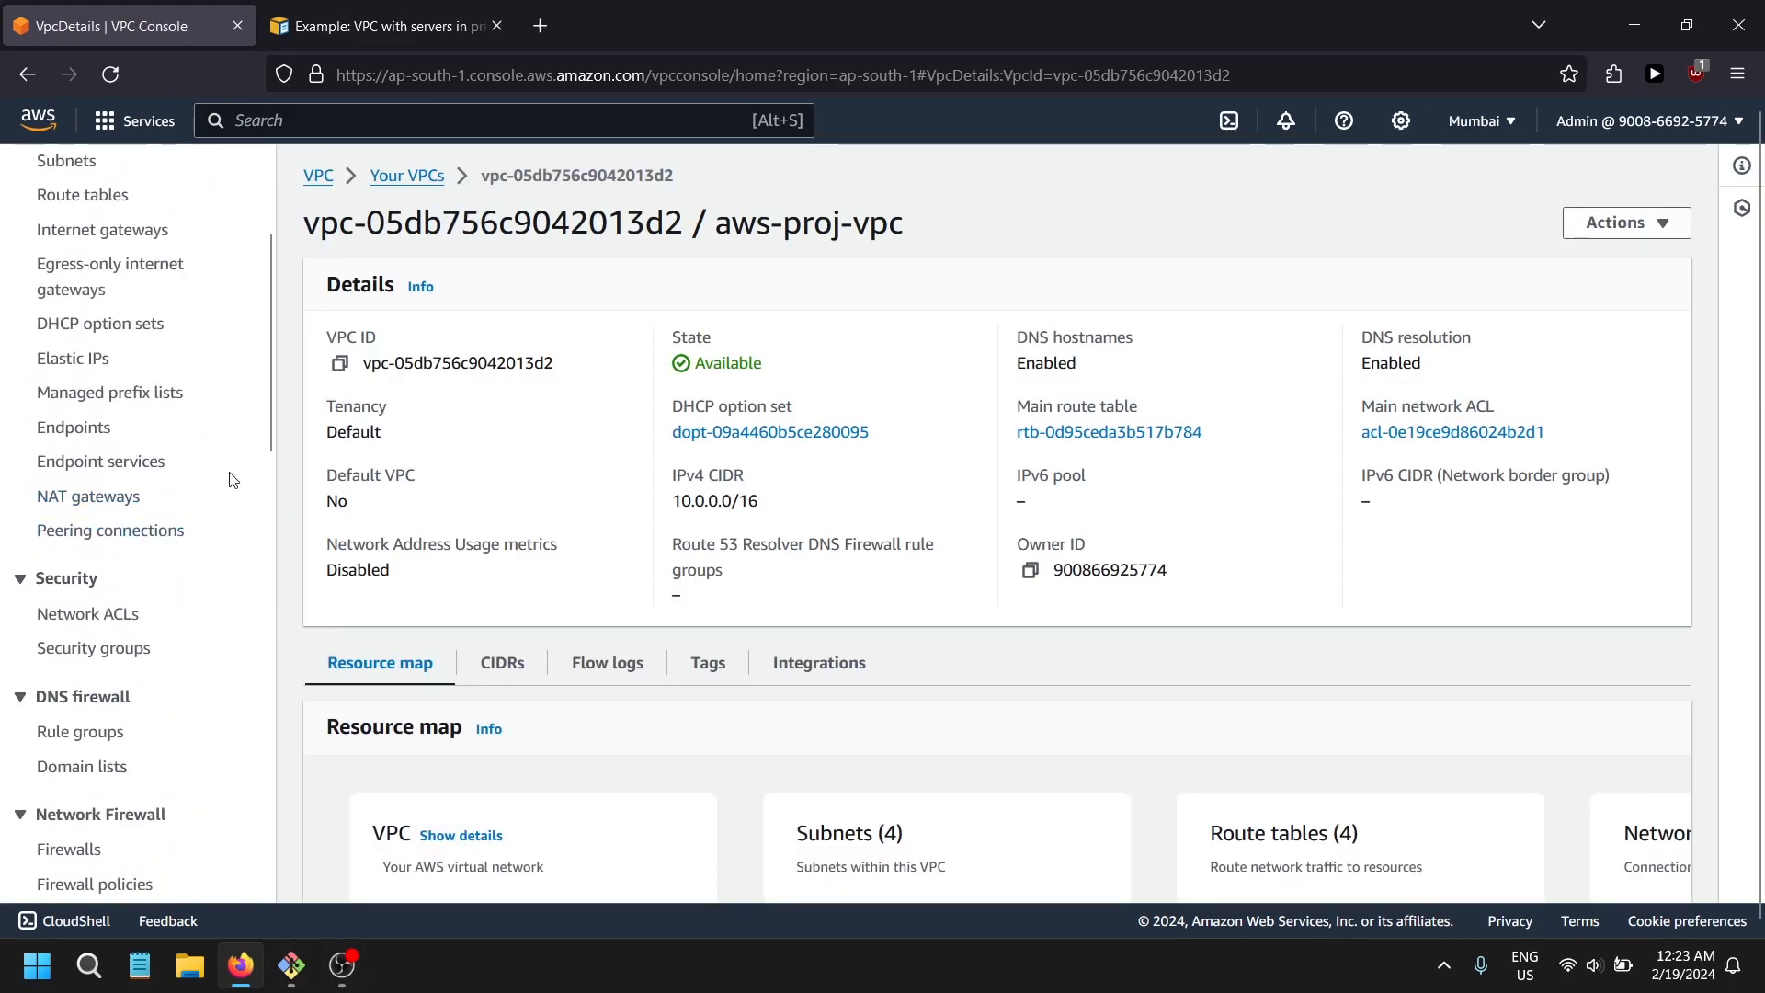
{"action": "scroll", "coordinate": [4, 193], "scroll_direction": "up", "scroll_amount": 3}
- Return to the VPC documentation and examine the Overview section with its architecture diagram
{"action": "key", "text": "ctrl+Tab"}
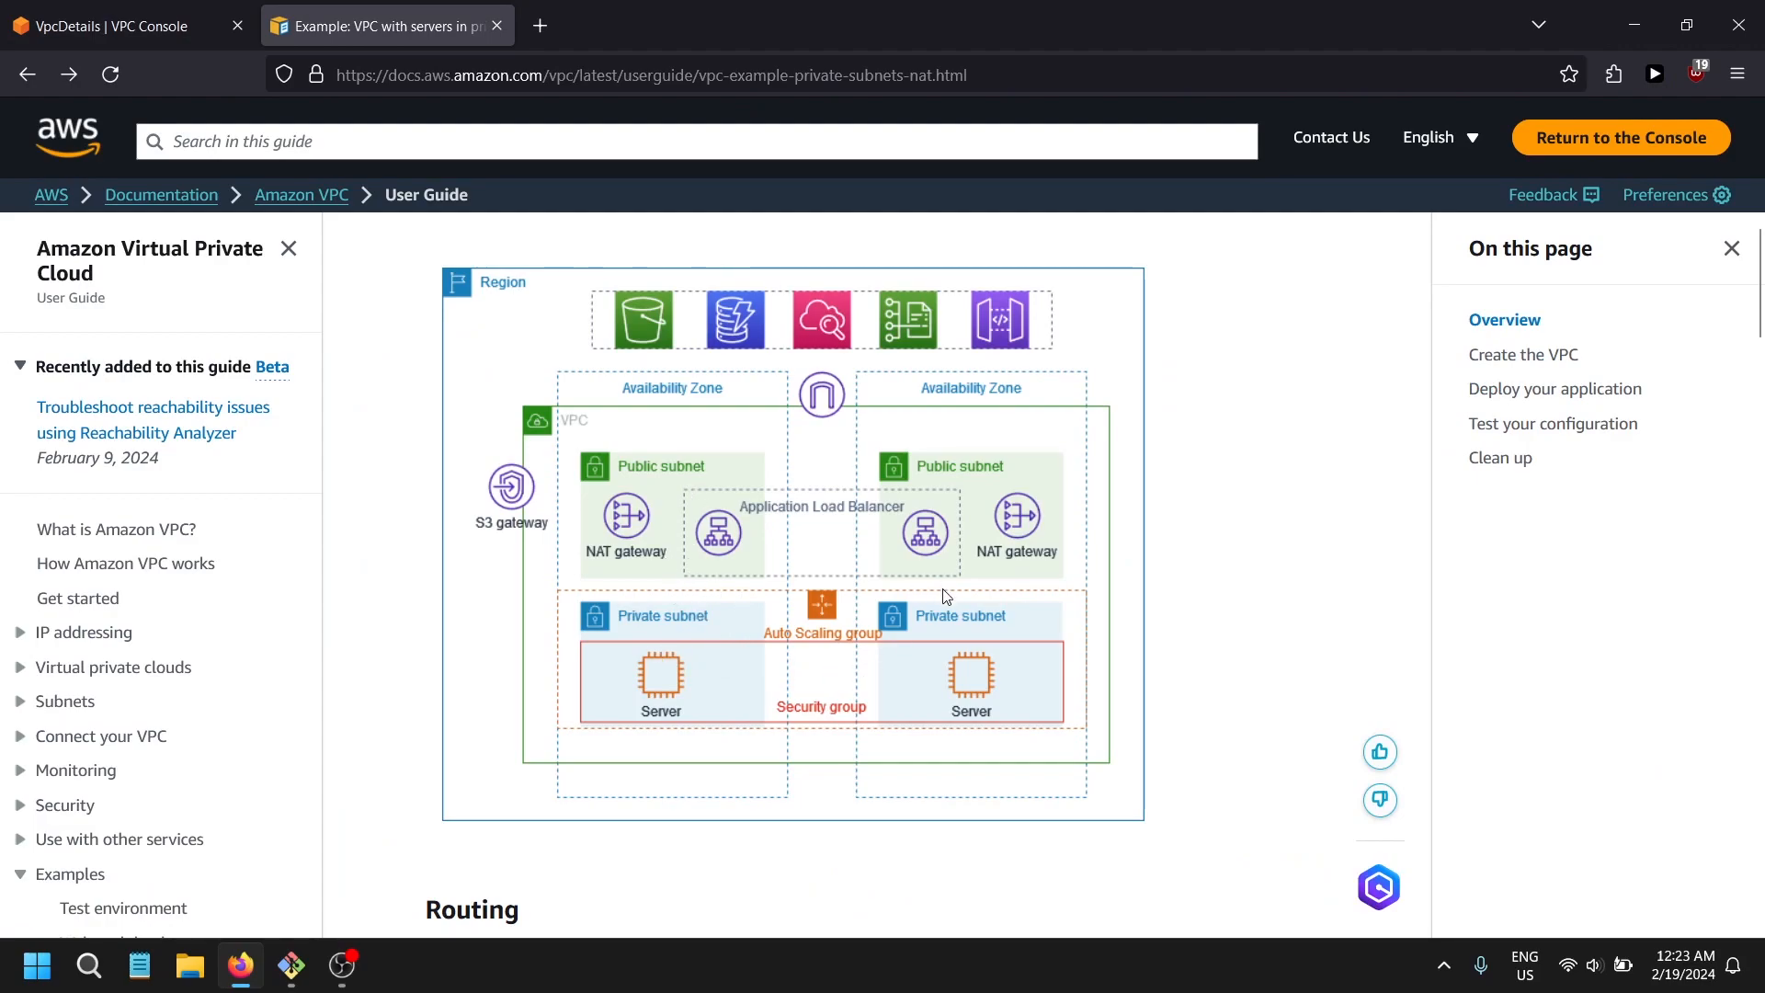
{"action": "scroll", "coordinate": [965, 691], "scroll_direction": "up", "scroll_amount": 5}
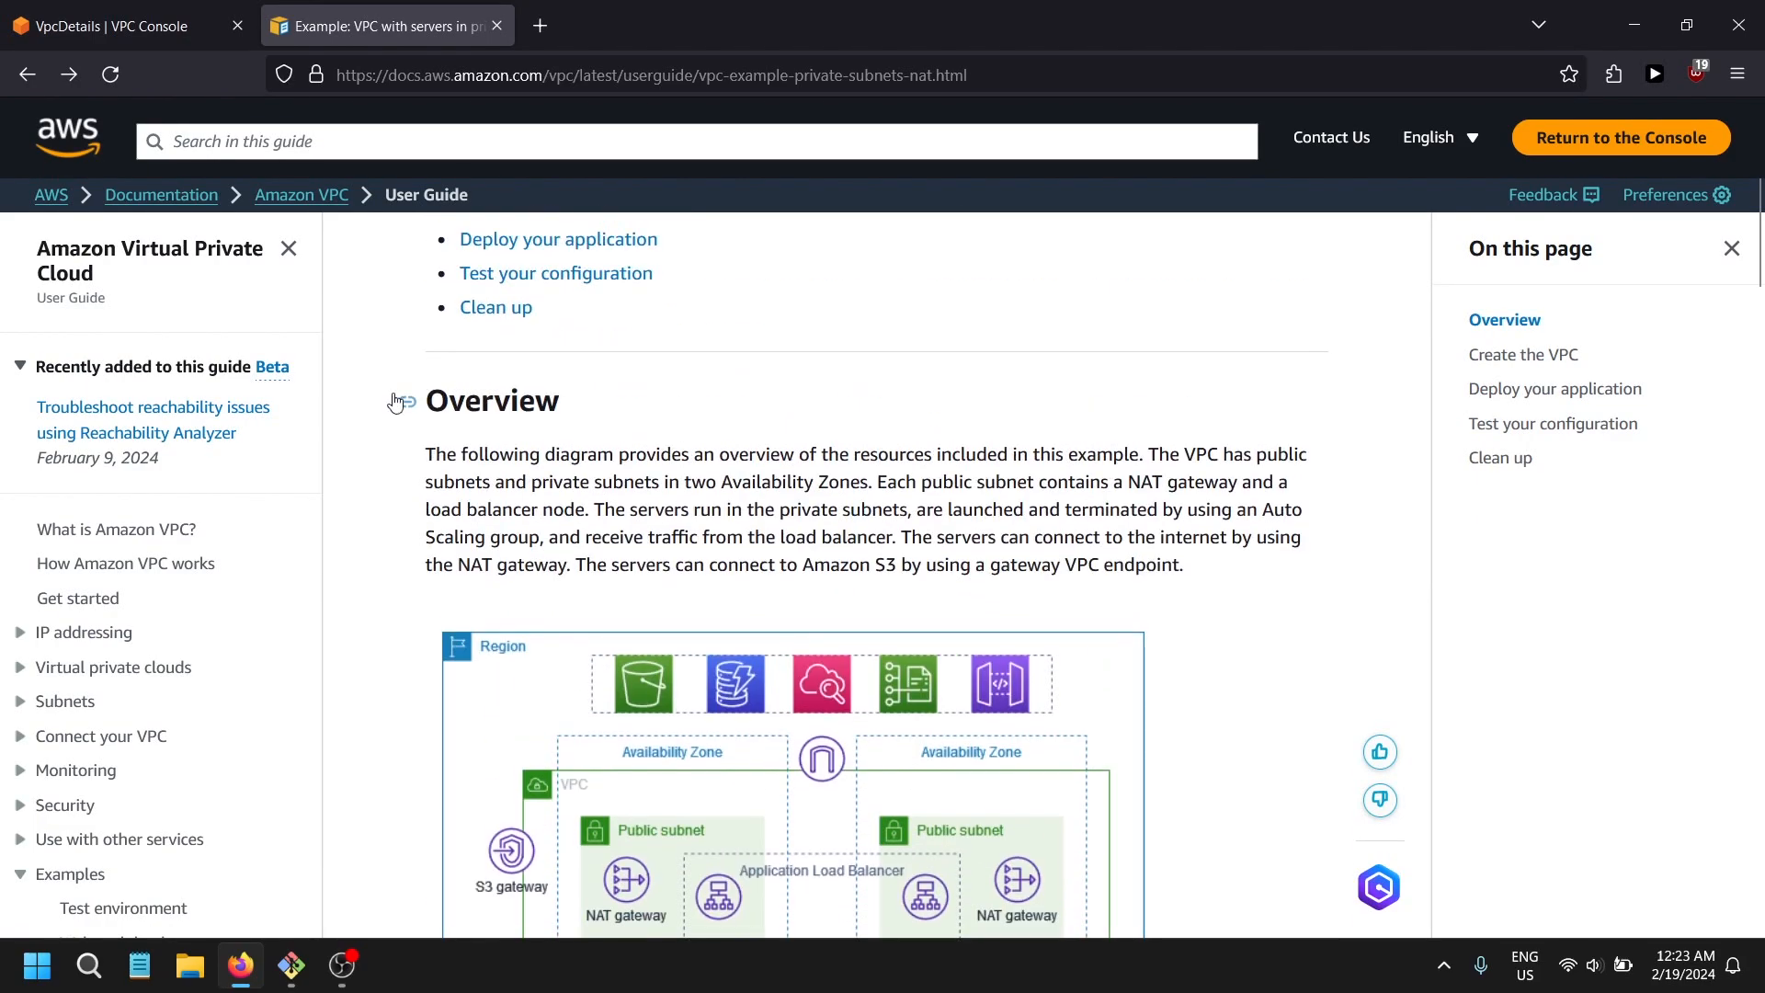
{"action": "scroll", "coordinate": [749, 607], "scroll_direction": "down", "scroll_amount": 4}
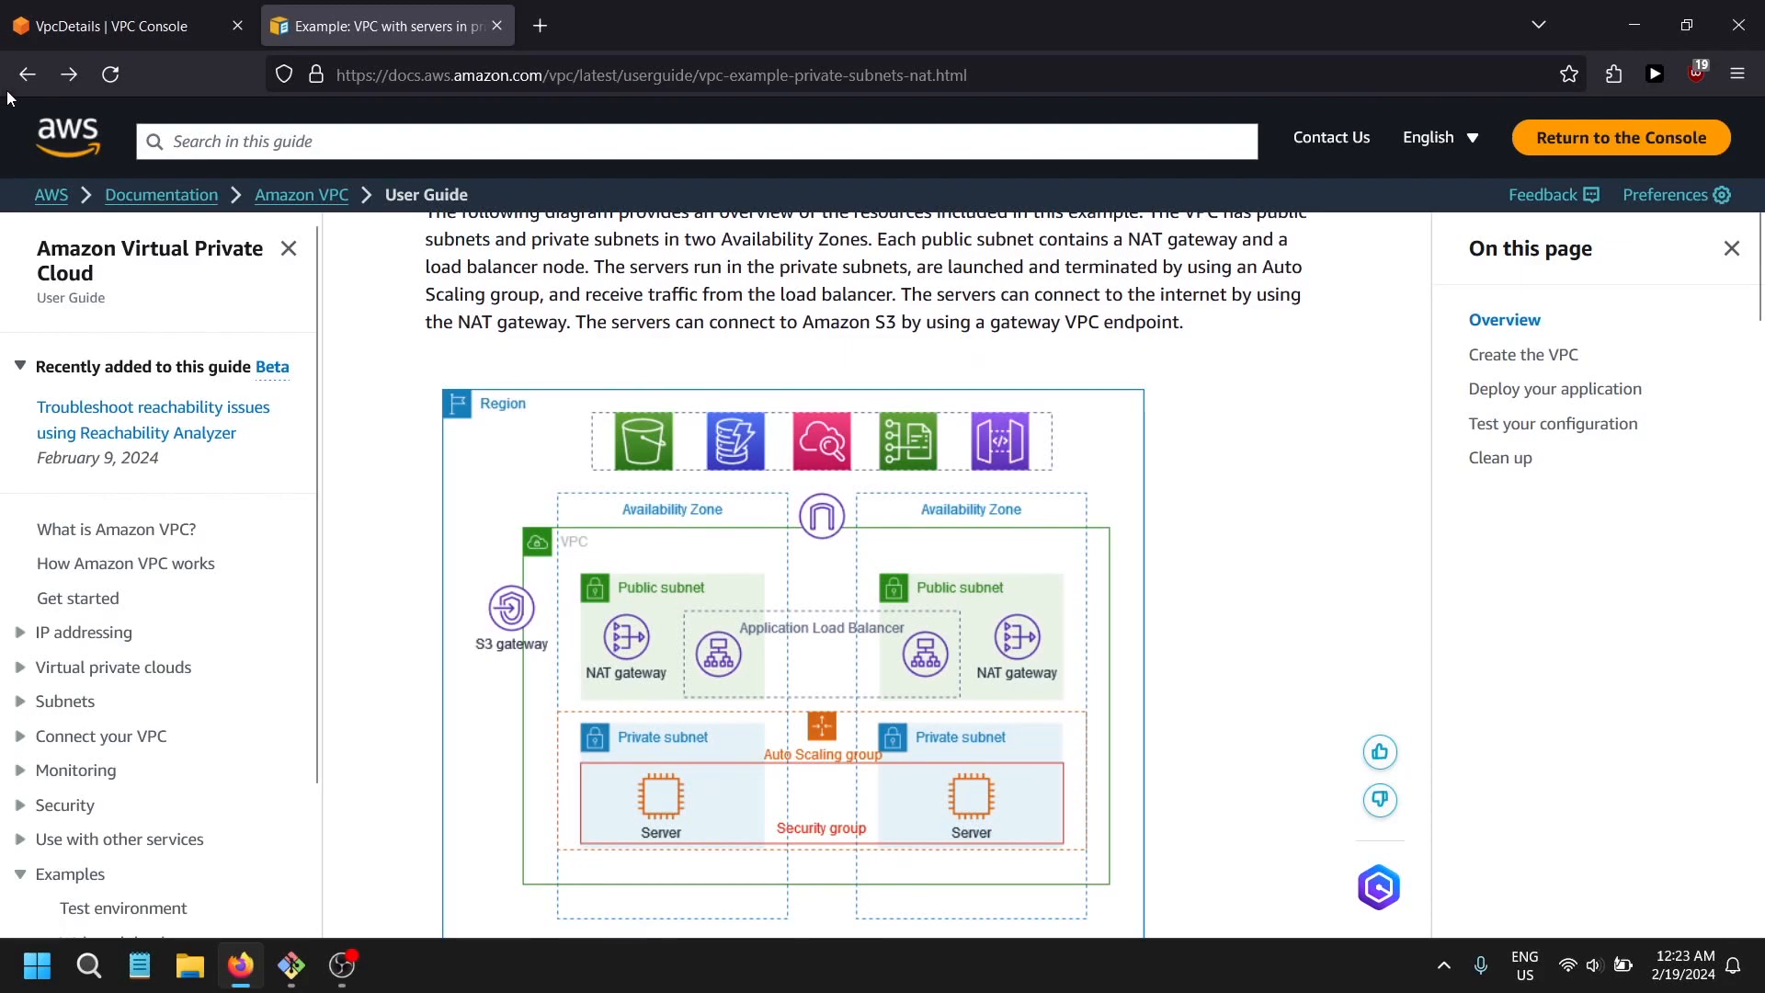
- Switch back to the AWS console, search the services for ec2 and open EC2
{"action": "key", "text": "ctrl+shift+Tab"}
{"action": "scroll", "coordinate": [460, 478], "scroll_direction": "down", "scroll_amount": 3}
{"action": "left_click", "coordinate": [341, 123]}
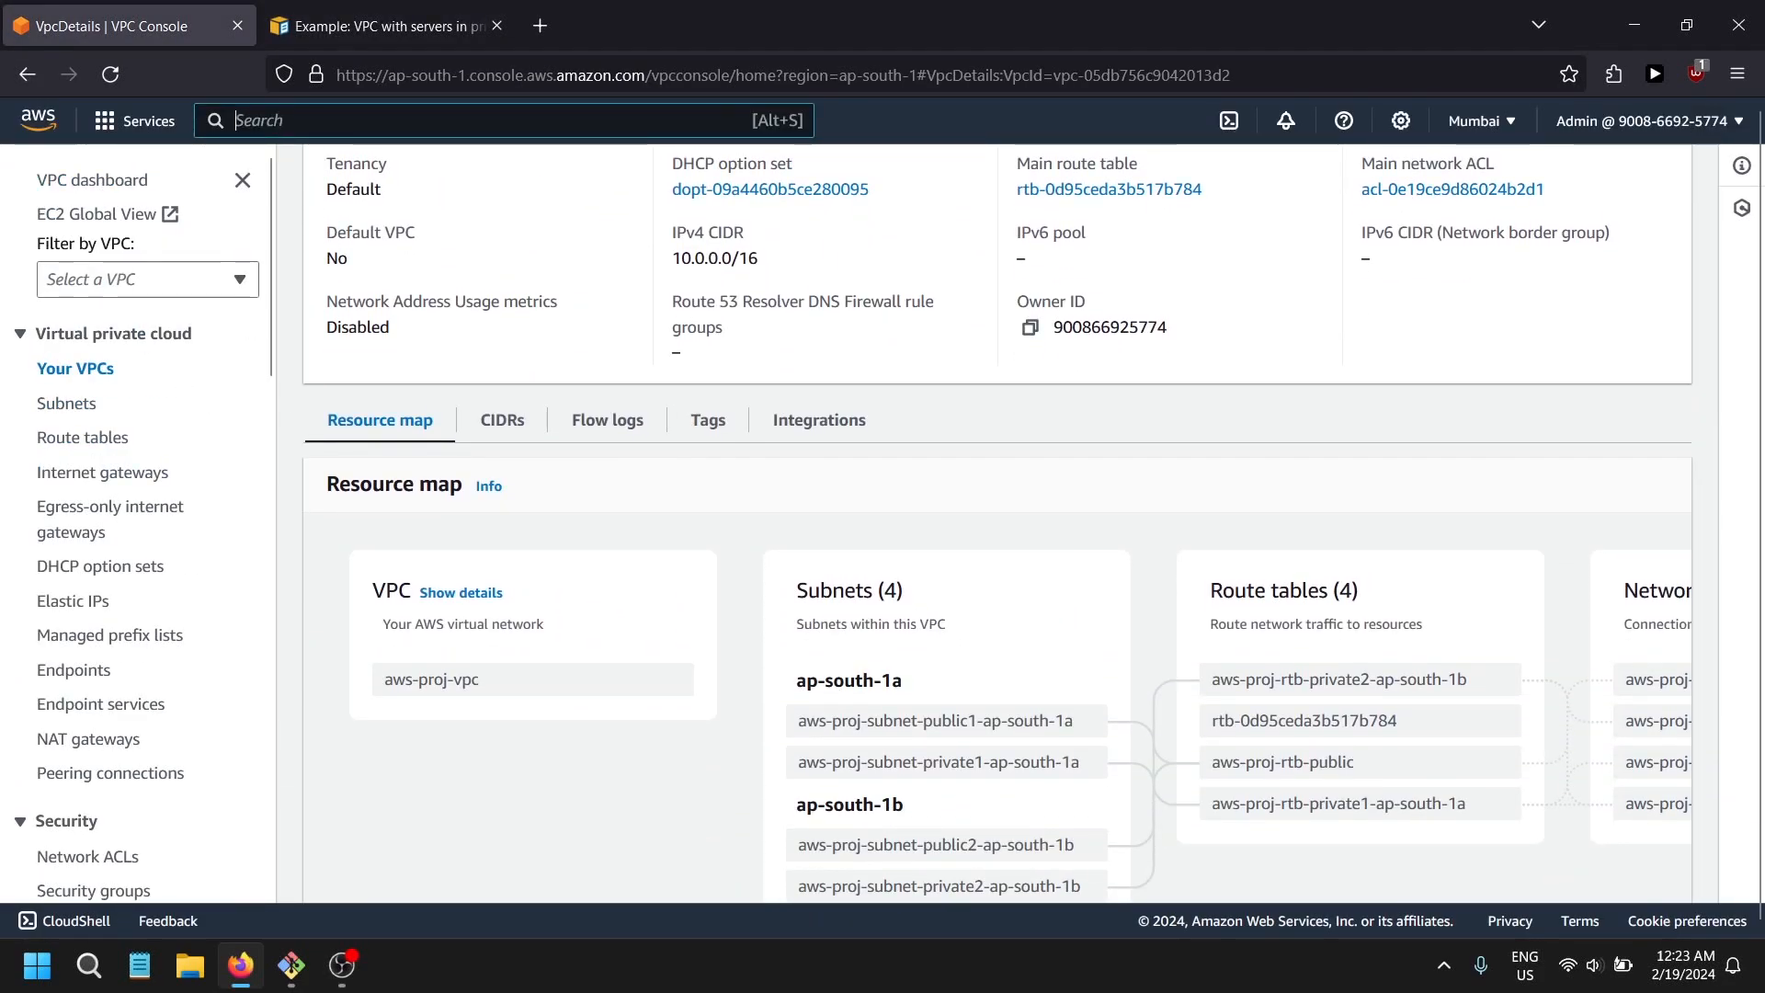
{"action": "type", "text": "auto"}
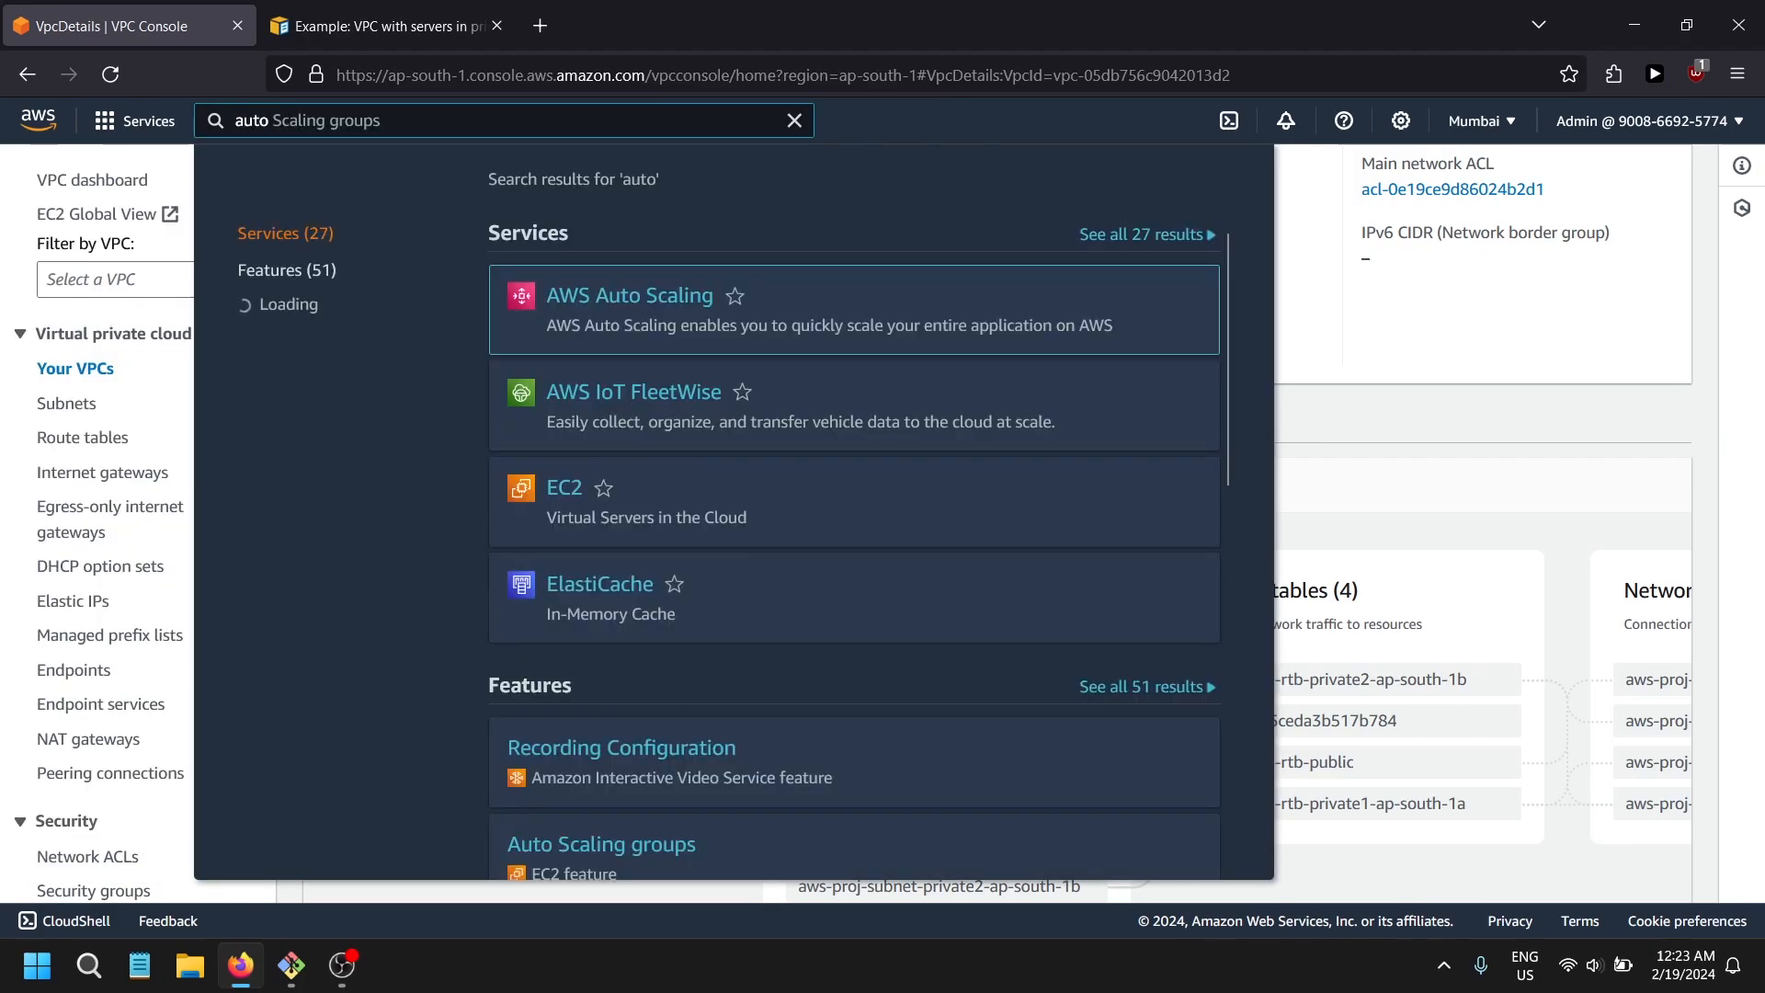
{"action": "key", "text": "ctrl+a"}
{"action": "key", "text": "BackSpace"}
{"action": "type", "text": "ec2"}
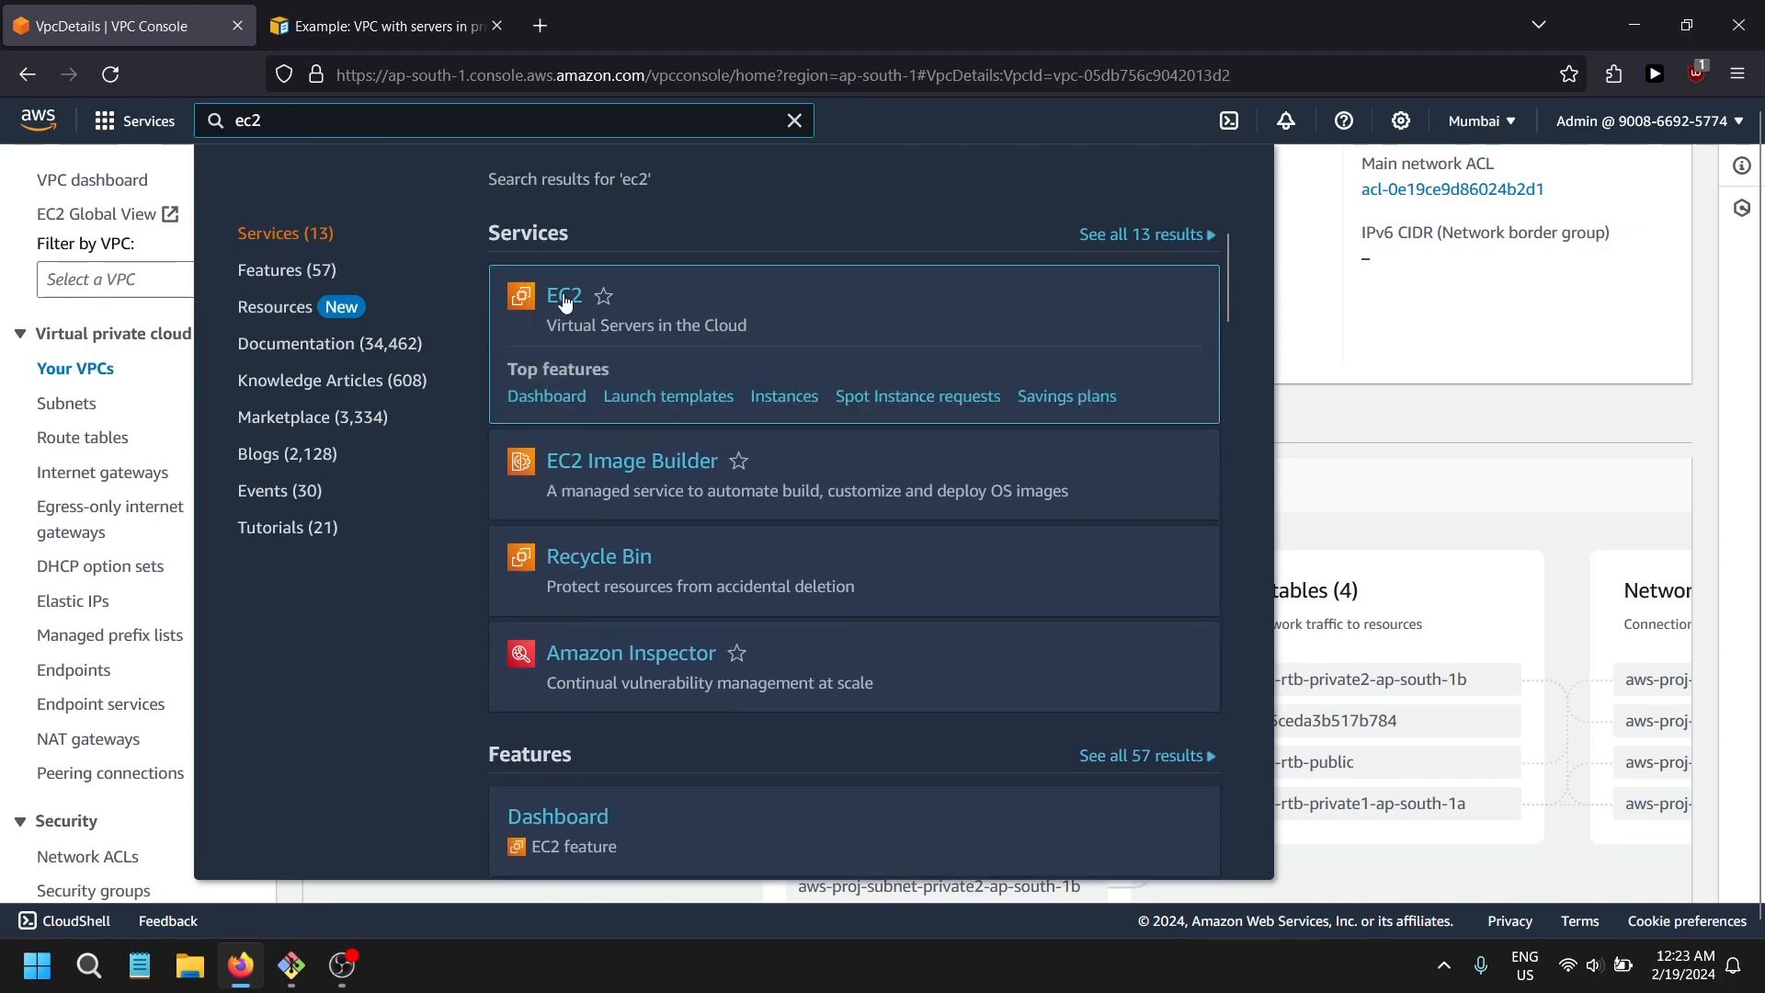
{"action": "left_click", "coordinate": [564, 294]}
- Open the list of Elastic IP addresses under EC2's network and security resources
{"action": "scroll", "coordinate": [454, 623], "scroll_direction": "down", "scroll_amount": 2}
{"action": "scroll", "coordinate": [99, 668], "scroll_direction": "down", "scroll_amount": 2}
{"action": "scroll", "coordinate": [99, 668], "scroll_direction": "down", "scroll_amount": 1}
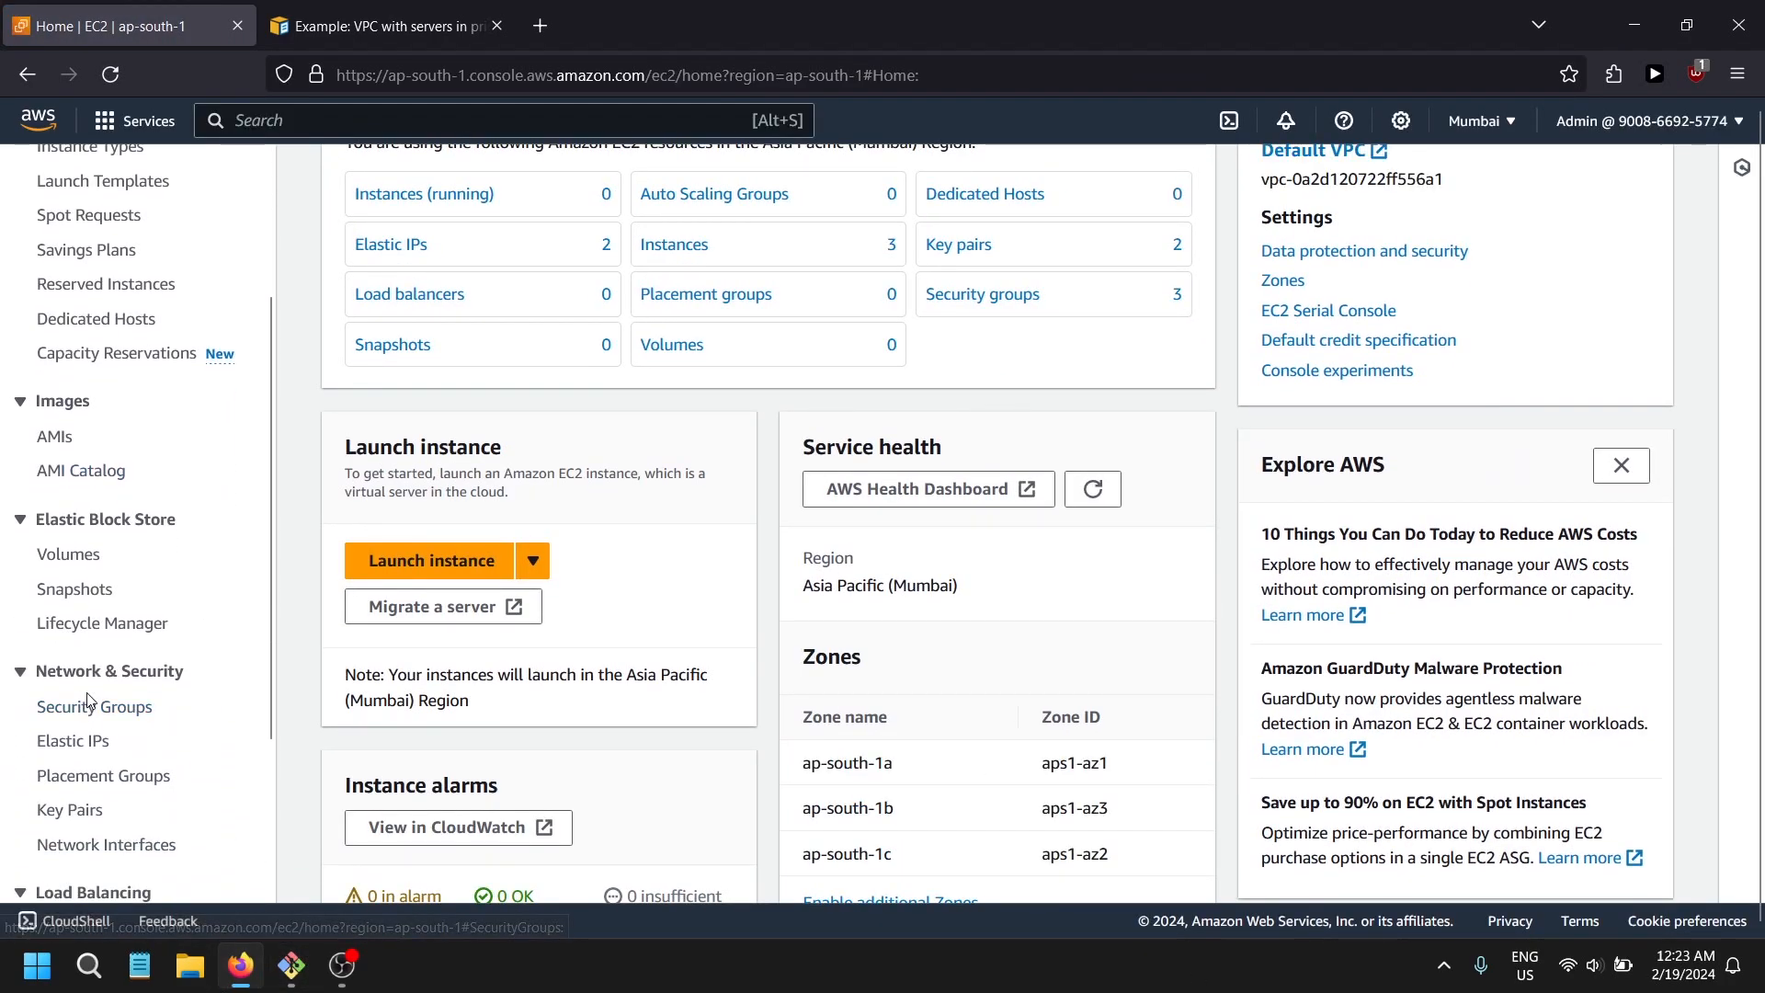
{"action": "scroll", "coordinate": [95, 703], "scroll_direction": "down", "scroll_amount": 1}
{"action": "scroll", "coordinate": [94, 704], "scroll_direction": "up", "scroll_amount": 4}
{"action": "scroll", "coordinate": [92, 643], "scroll_direction": "down", "scroll_amount": 2}
{"action": "left_click", "coordinate": [73, 738]}
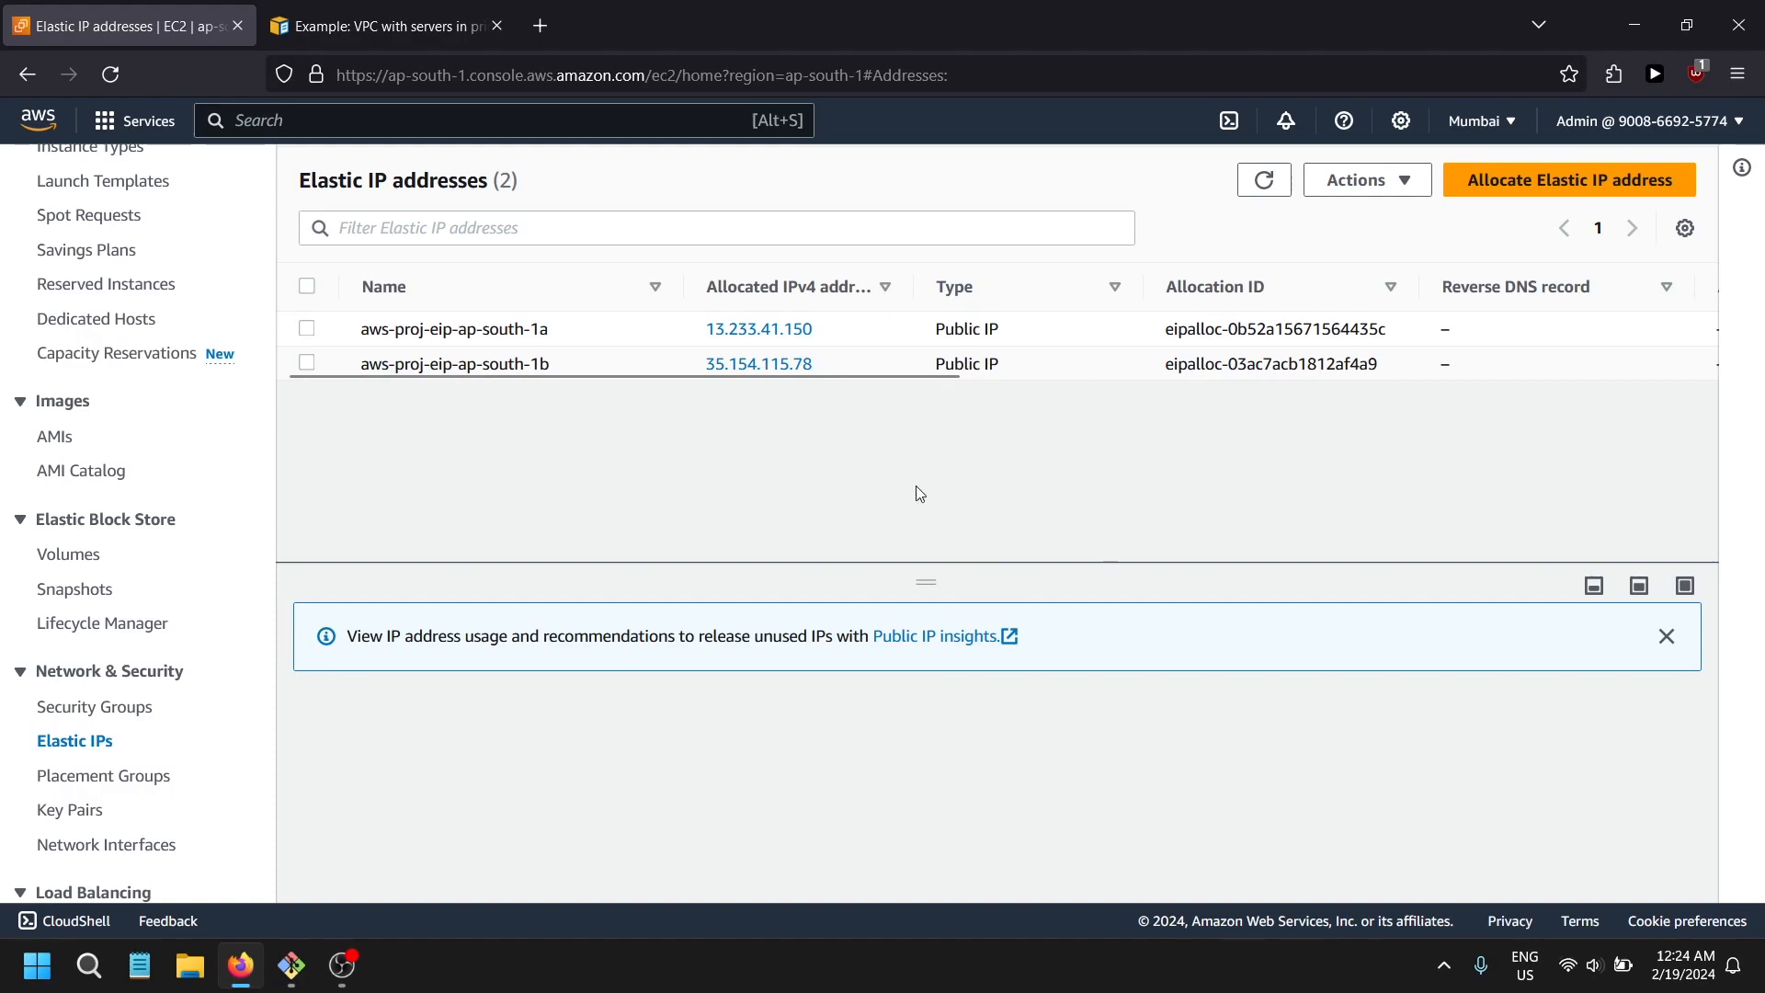
- Inspect the aws-proj-eip-ap-south-1a address and recheck the documentation's architecture diagram before returning to the console
{"action": "left_click_drag", "start_coordinate": [679, 327], "coordinate": [855, 327]}
{"action": "left_click", "coordinate": [855, 328]}
{"action": "scroll", "coordinate": [550, 823], "scroll_direction": "down", "scroll_amount": 3}
{"action": "scroll", "coordinate": [591, 772], "scroll_direction": "up", "scroll_amount": 5}
{"action": "scroll", "coordinate": [77, 384], "scroll_direction": "up", "scroll_amount": 3}
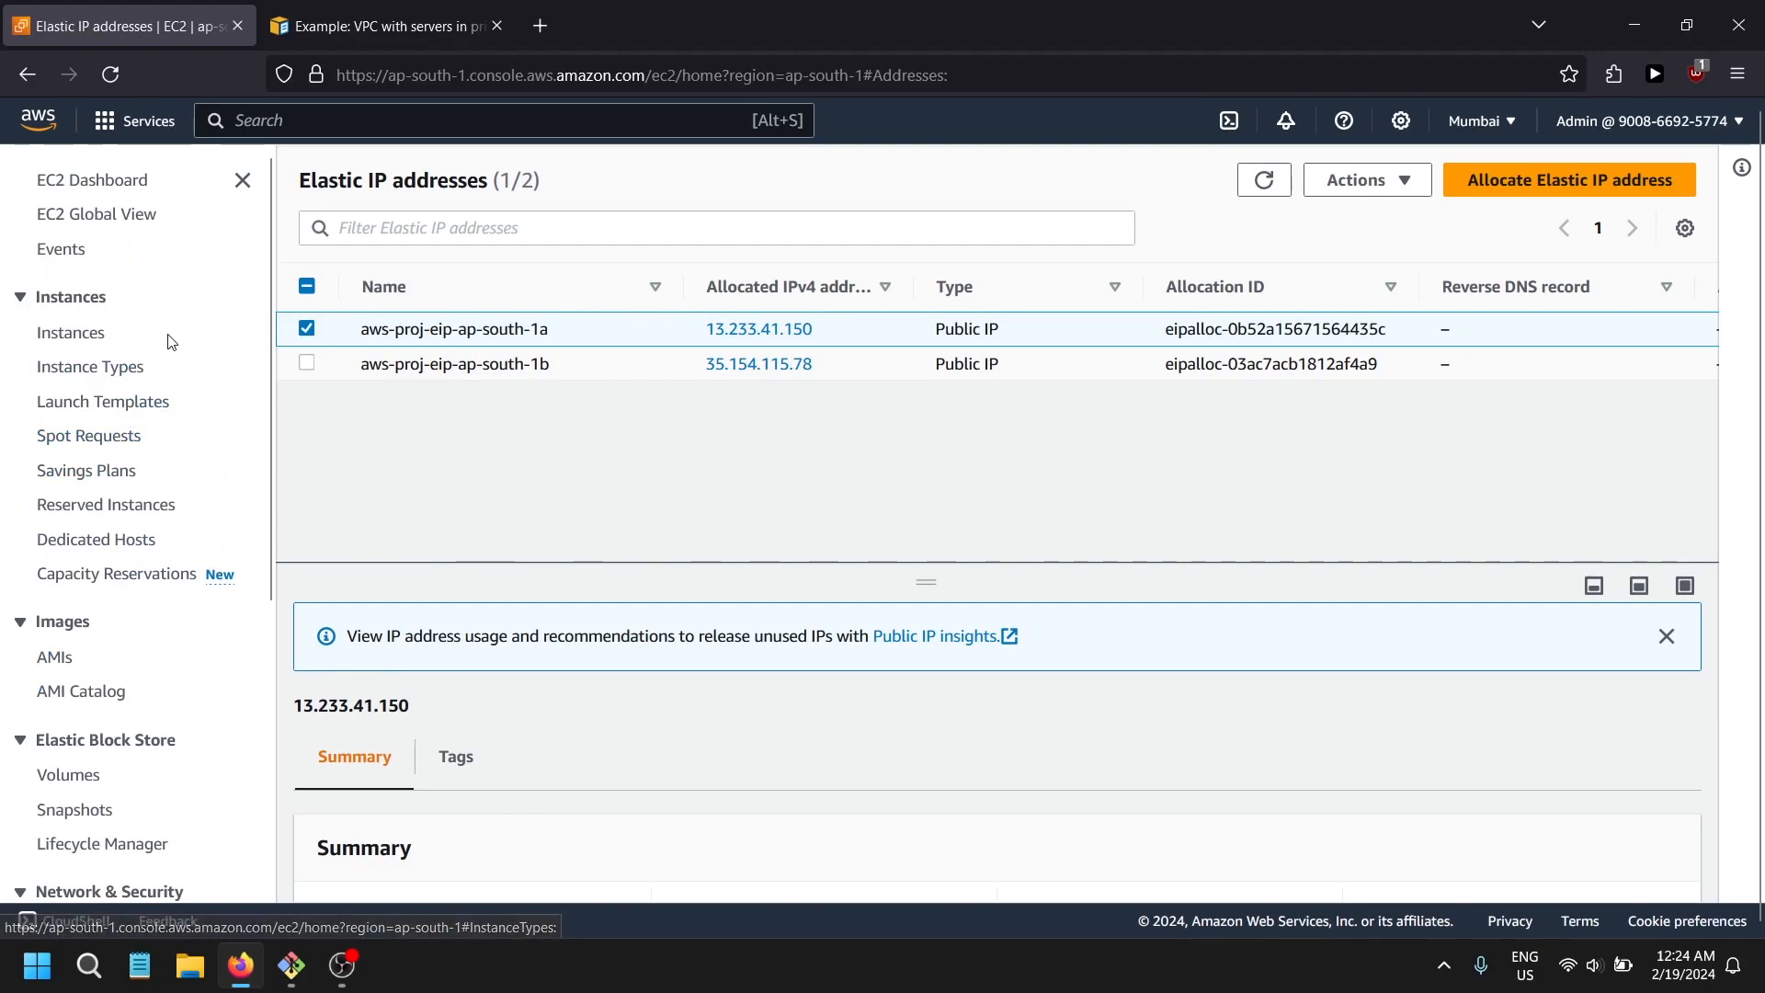
{"action": "left_click", "coordinate": [319, 18]}
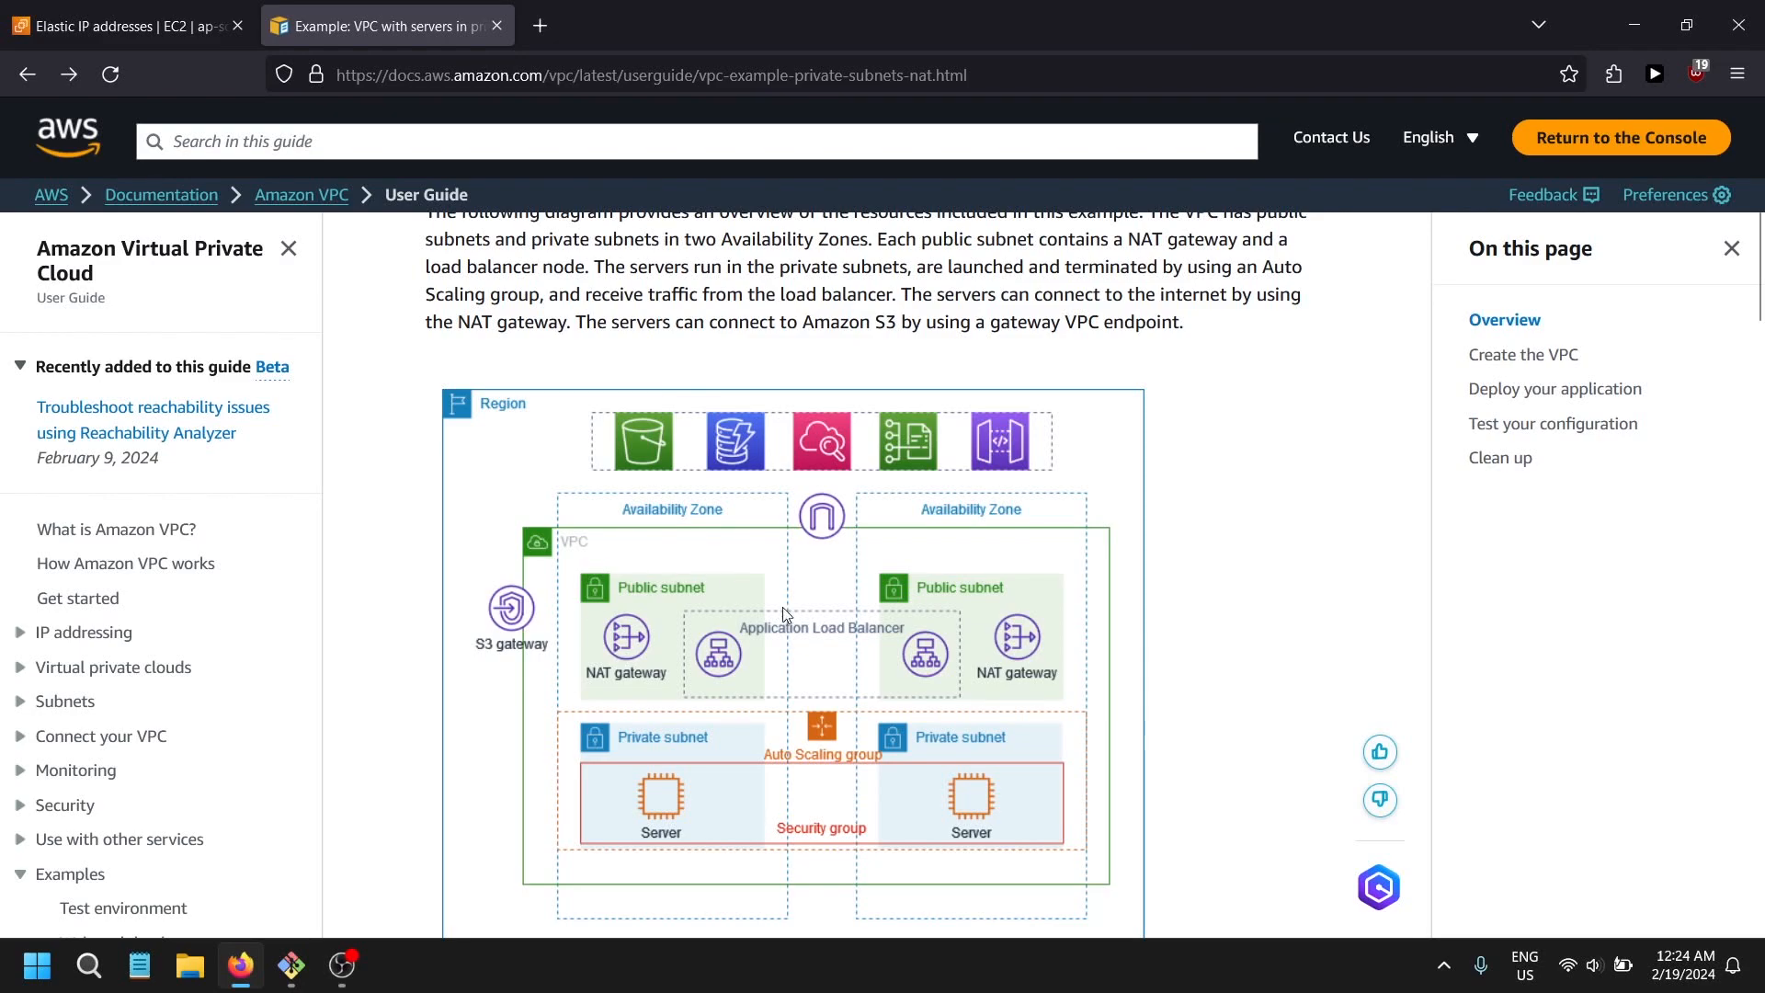
{"action": "left_click", "coordinate": [119, 26]}
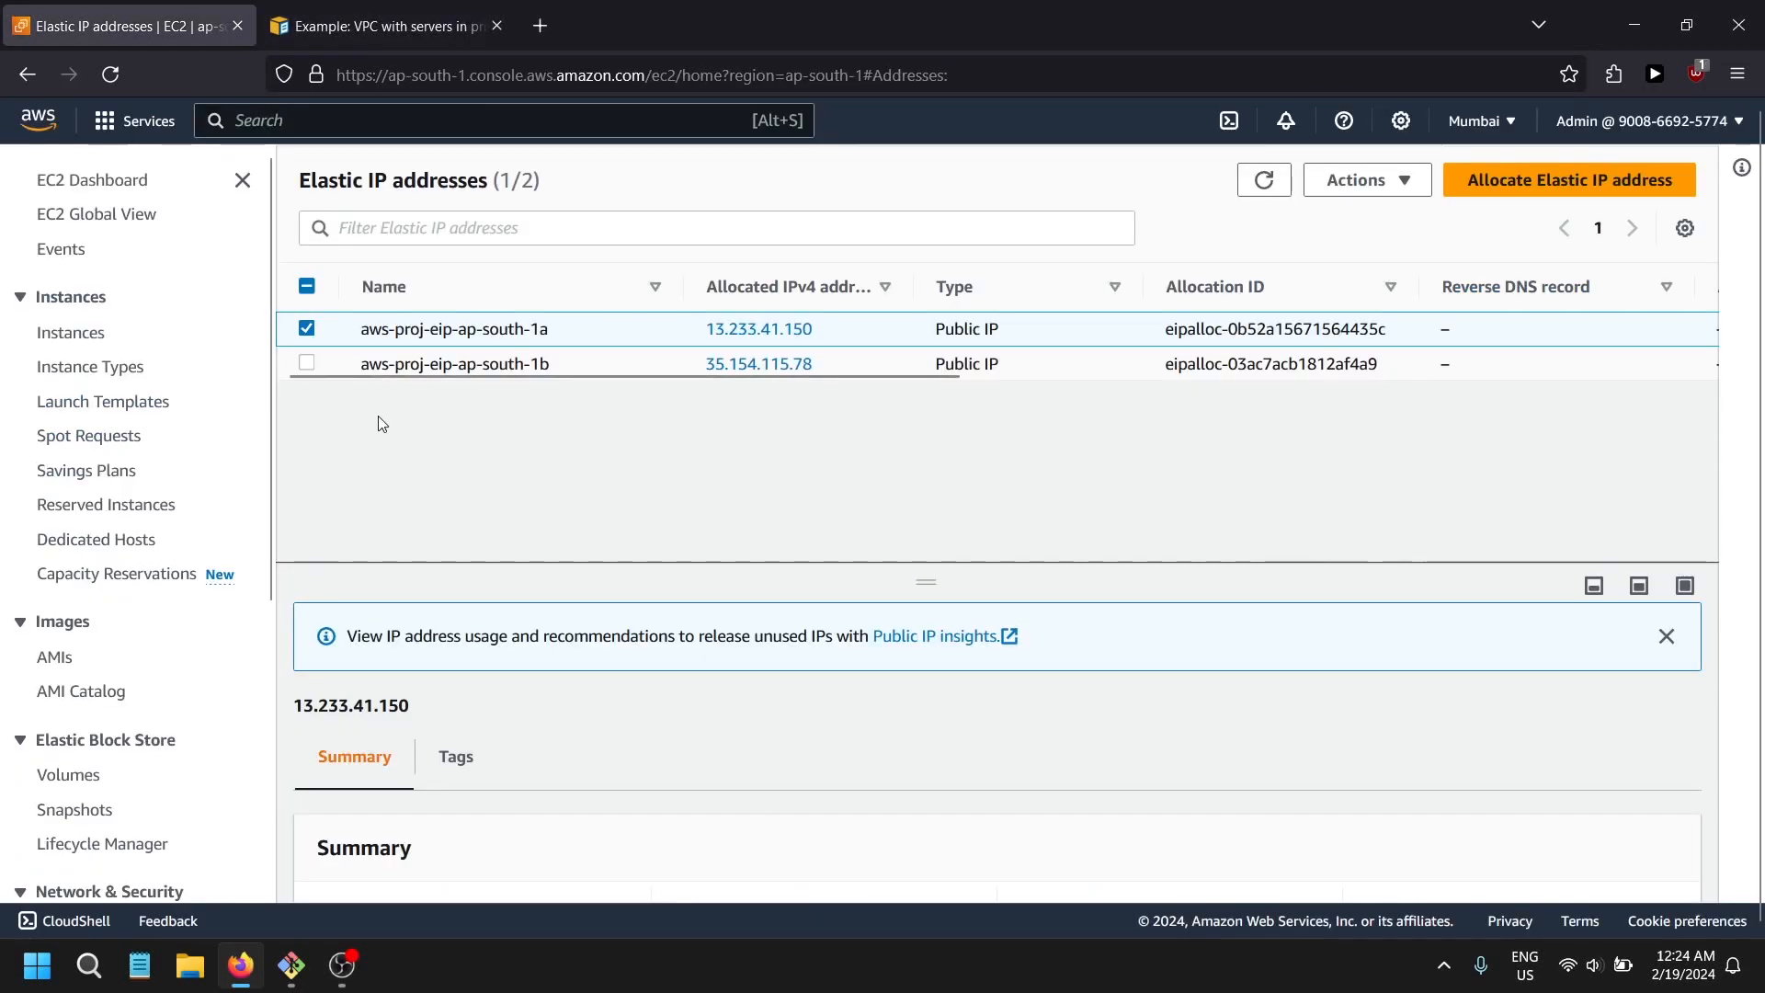
- Go to the EC2 launch templates and begin creating a new launch template
{"action": "left_click", "coordinate": [63, 334]}
{"action": "left_click", "coordinate": [86, 401]}
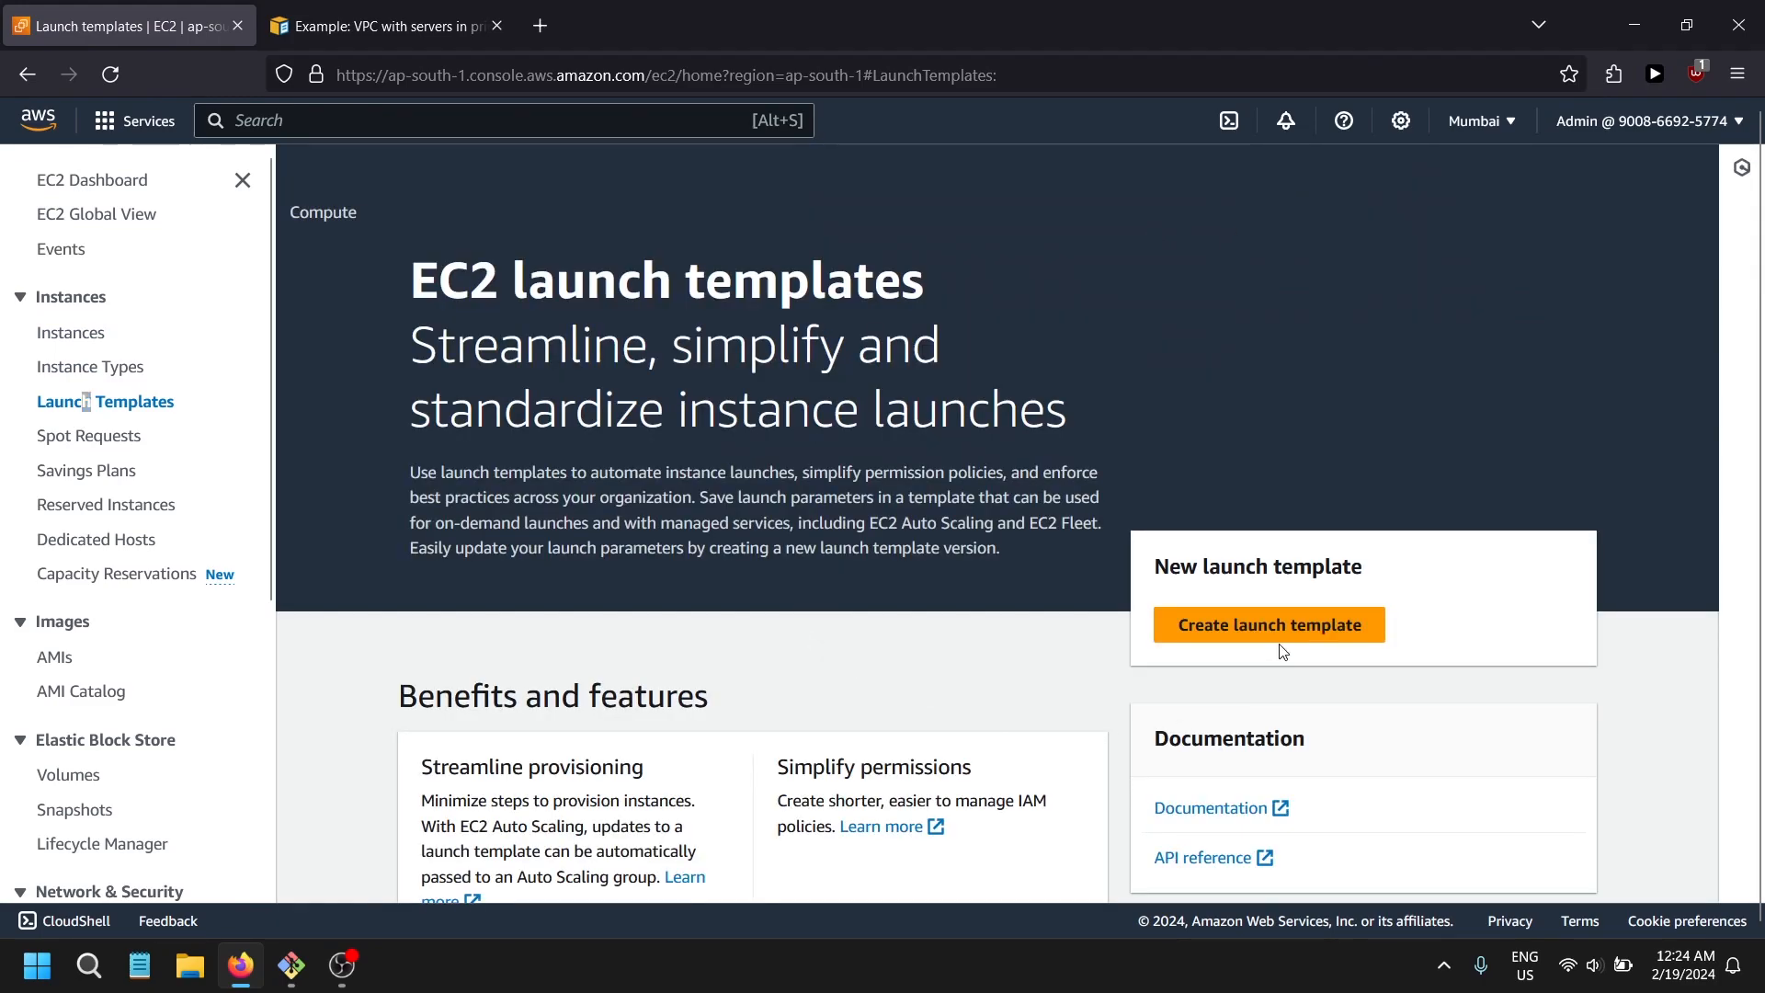
{"action": "left_click", "coordinate": [1281, 641]}
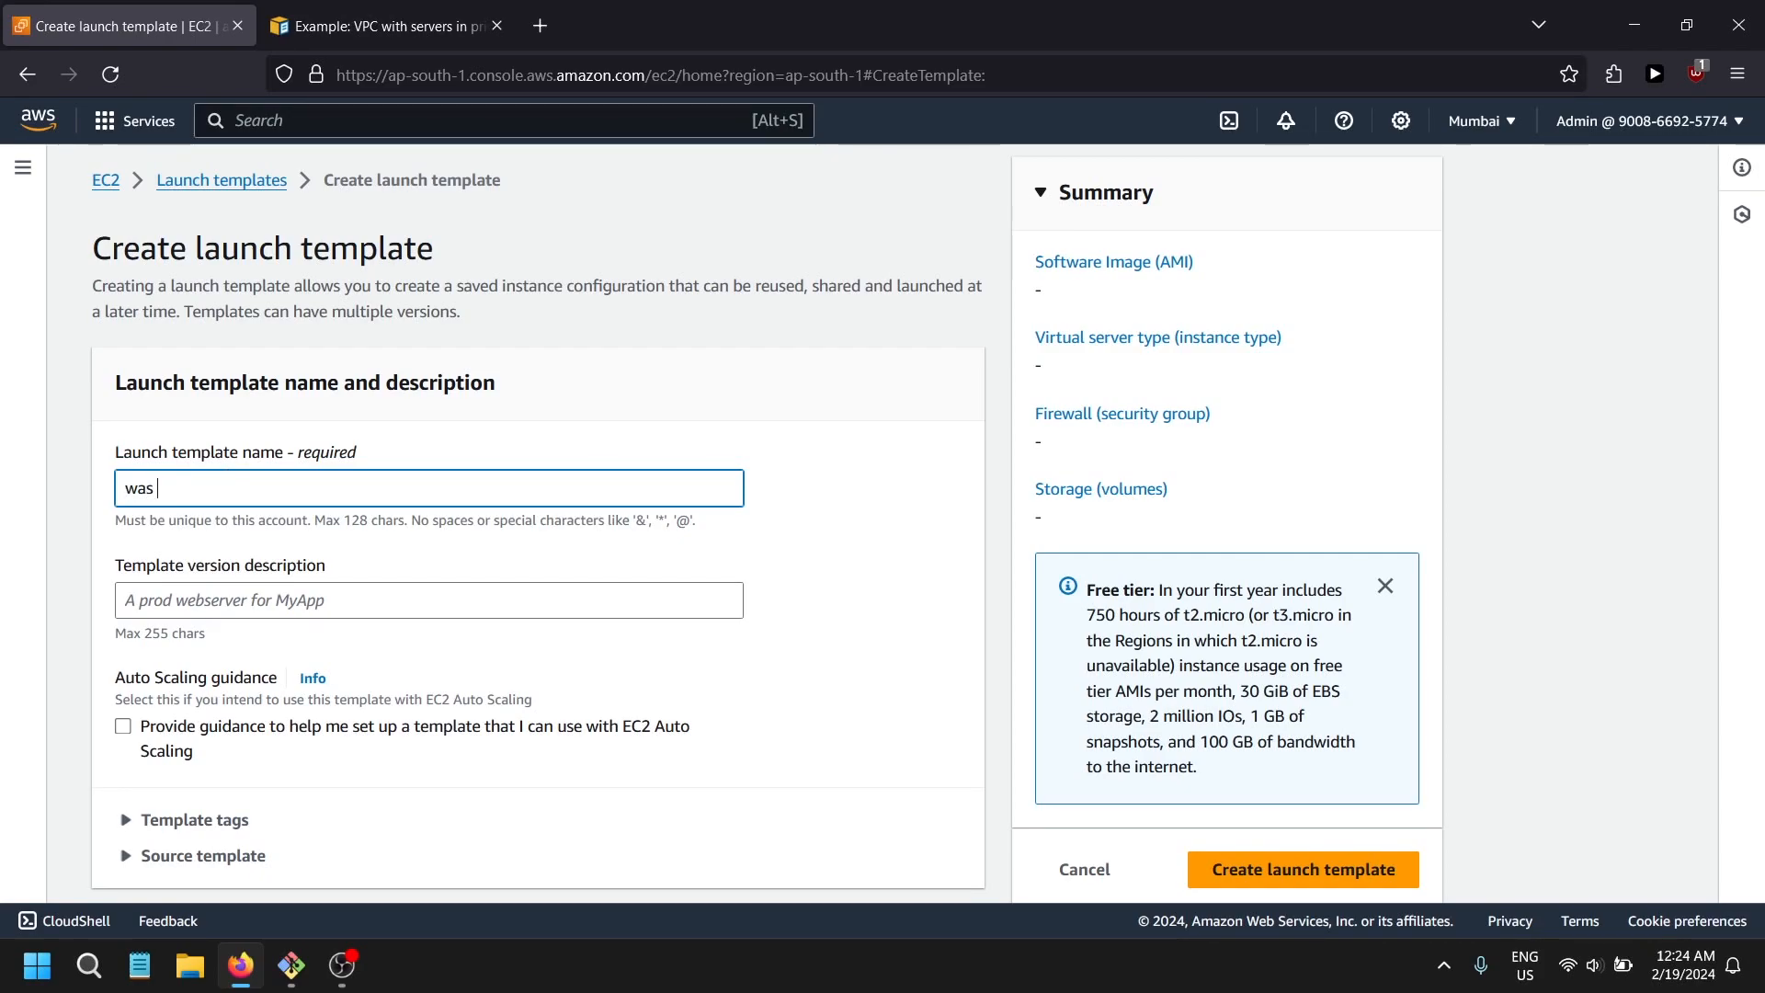
- Name the launch template aws-proj2 and enter aws-proj2 as its version description
{"action": "key", "text": "BackSpace"}
{"action": "key", "text": "BackSpace"}
{"action": "key", "text": "BackSpace"}
{"action": "key", "text": "BackSpace"}
{"action": "type", "text": "aws-proj2"}
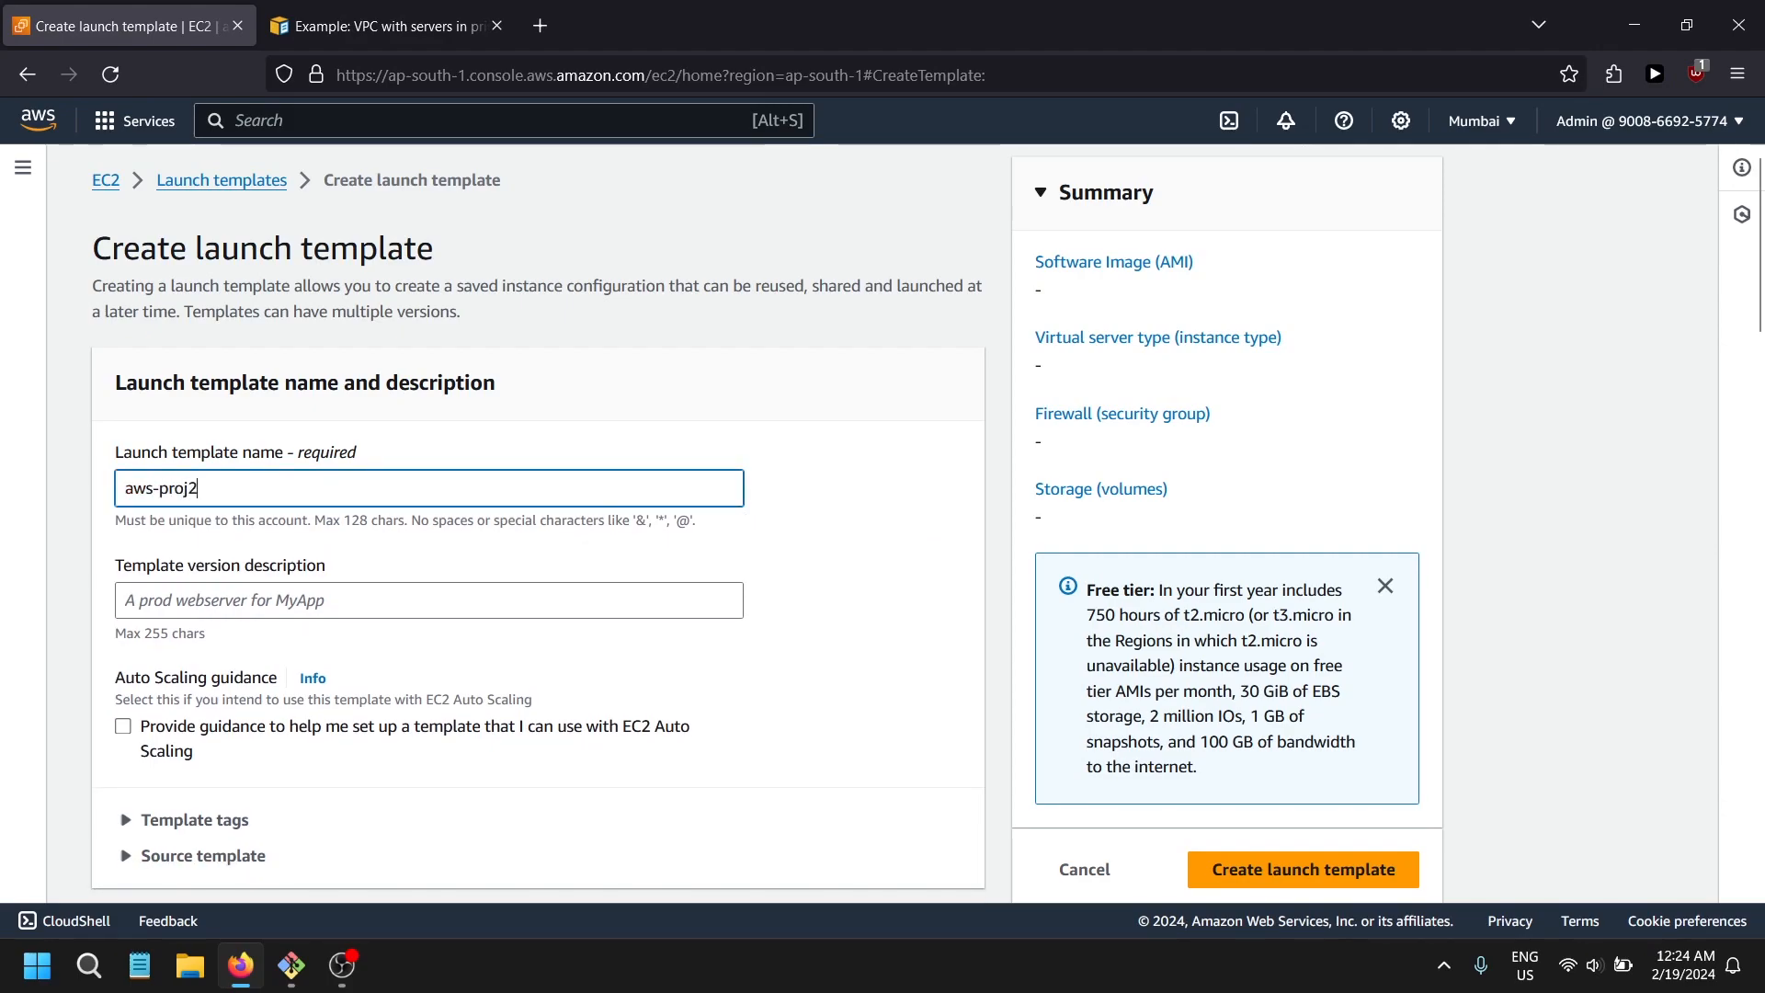
{"action": "left_click", "coordinate": [258, 577]}
{"action": "type", "text": "aws-proj2"}
- Choose the Quick Start image Ubuntu Server 20.04 LTS (HVM), SSD Volume Type for the template
{"action": "scroll", "coordinate": [257, 597], "scroll_direction": "down", "scroll_amount": 6}
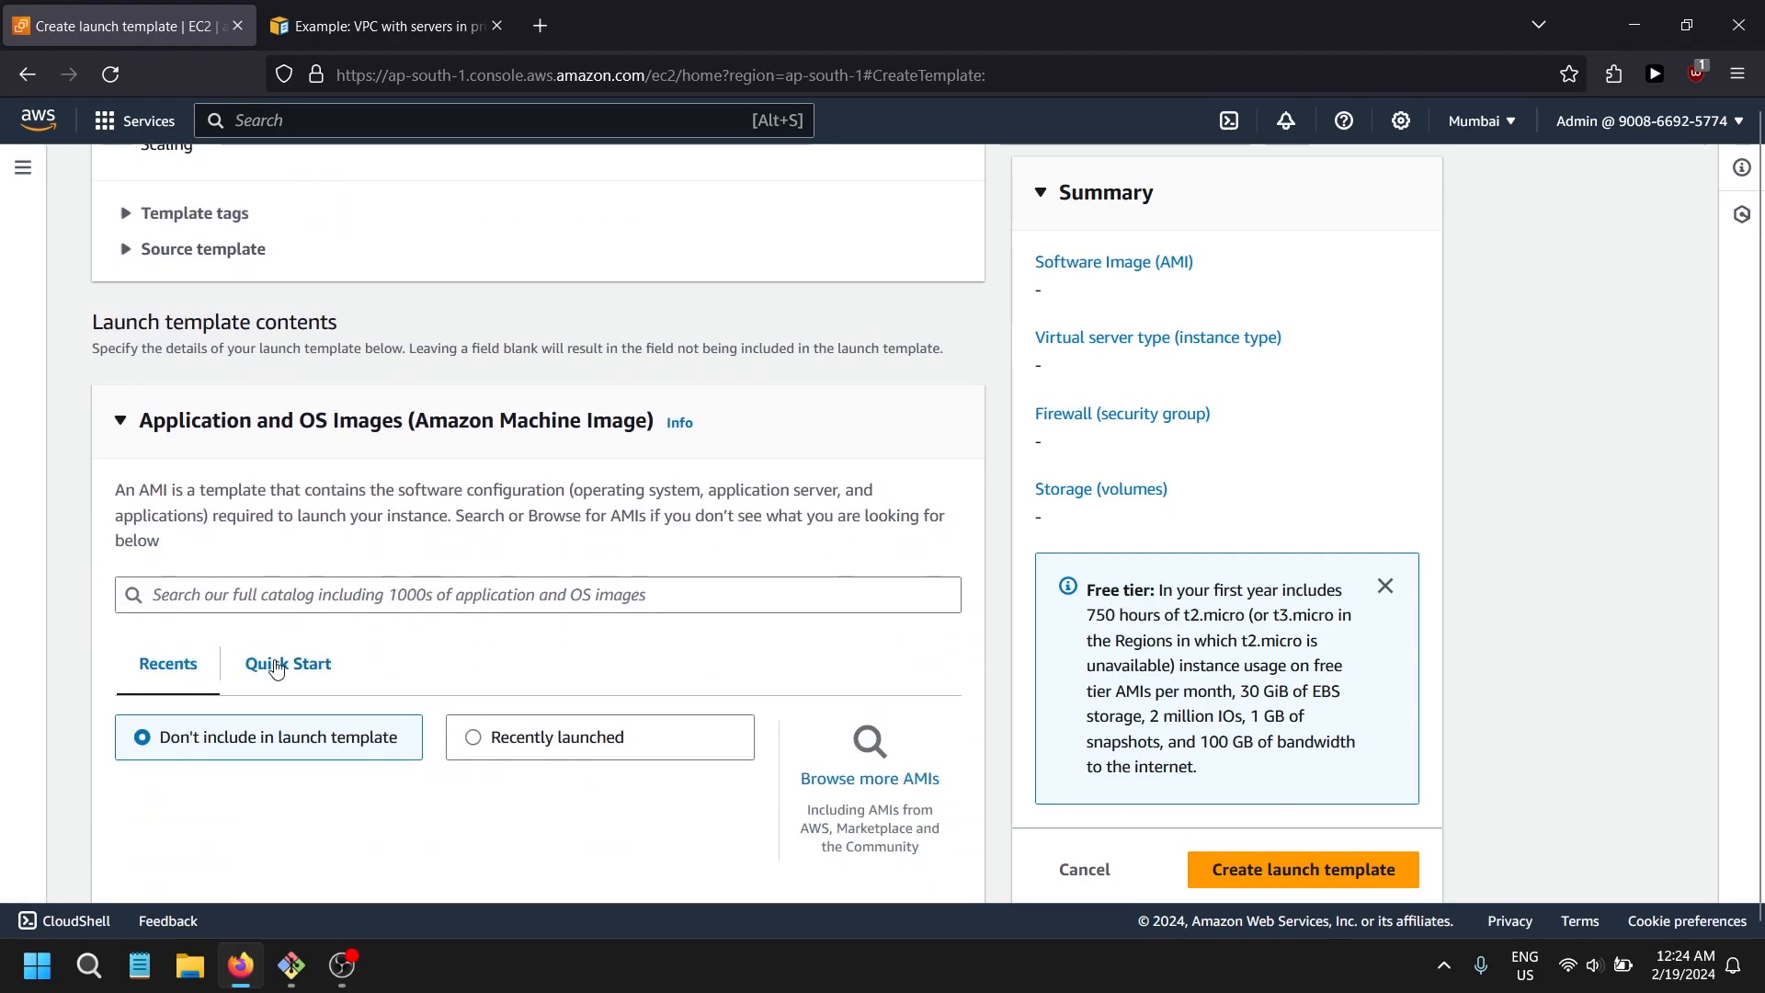
{"action": "scroll", "coordinate": [230, 644], "scroll_direction": "down", "scroll_amount": 3}
{"action": "left_click", "coordinate": [267, 439]}
{"action": "left_click", "coordinate": [495, 571]}
{"action": "left_click", "coordinate": [262, 570]}
{"action": "scroll", "coordinate": [245, 568], "scroll_direction": "down", "scroll_amount": 1}
{"action": "left_click", "coordinate": [265, 595]}
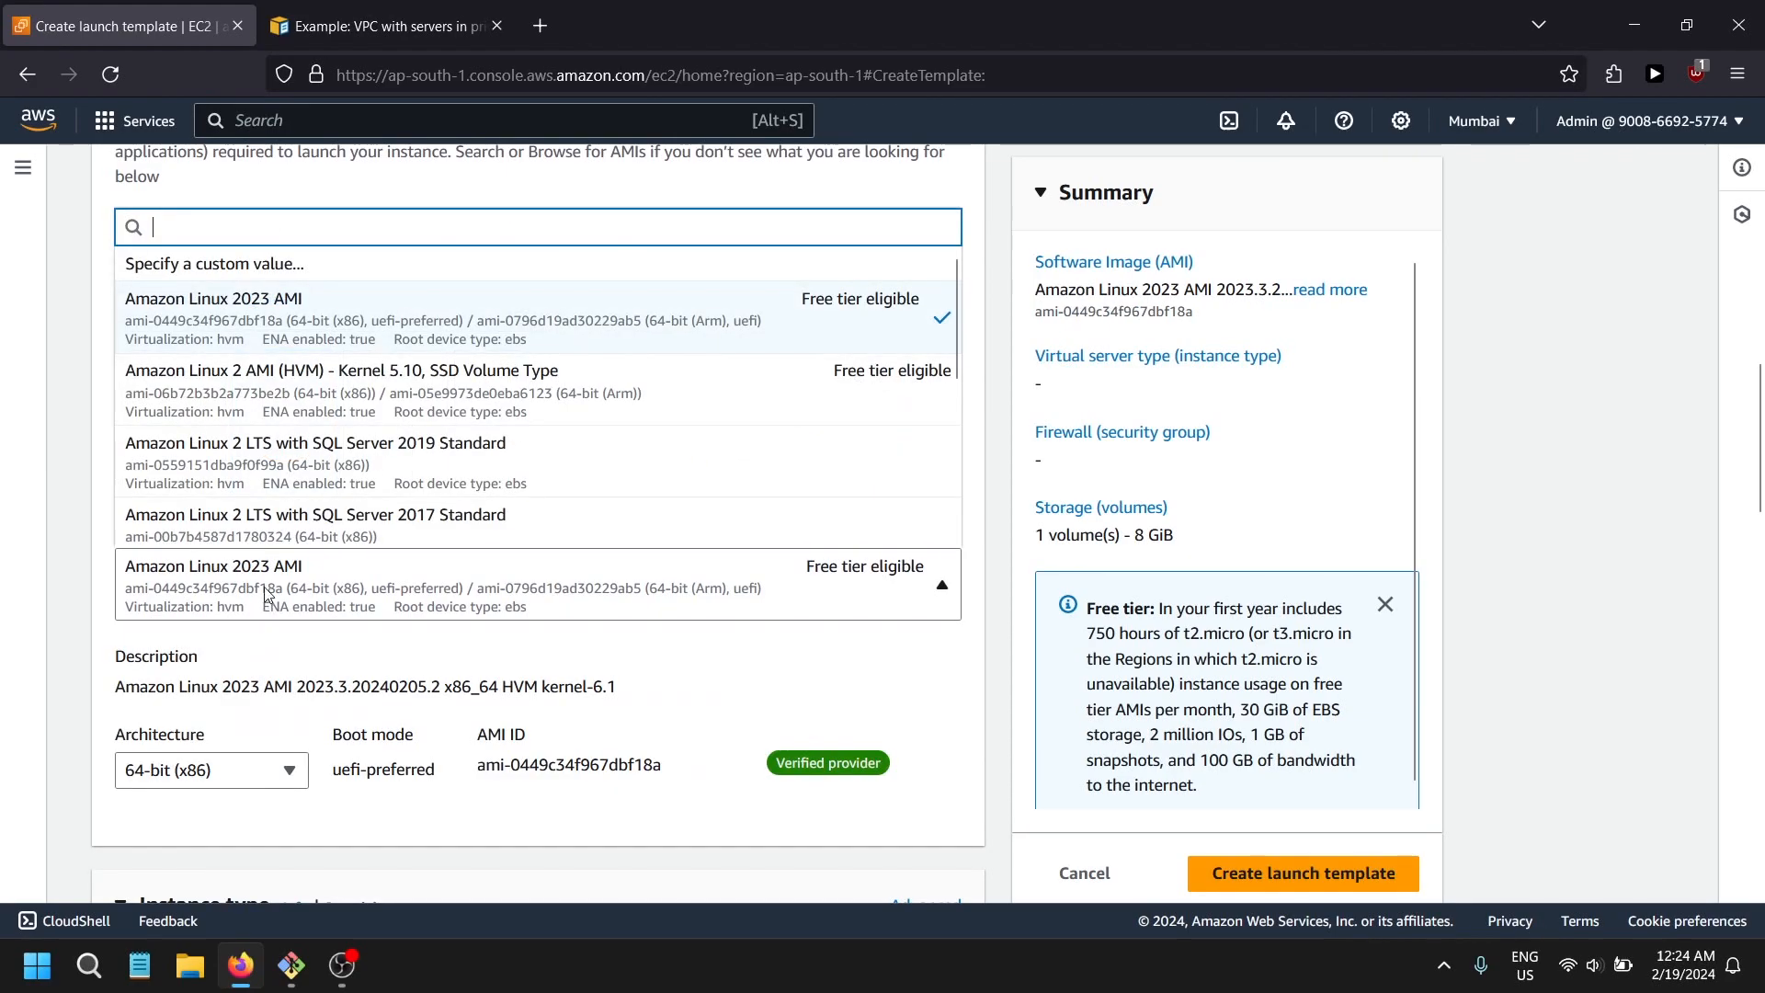
{"action": "left_click", "coordinate": [53, 471]}
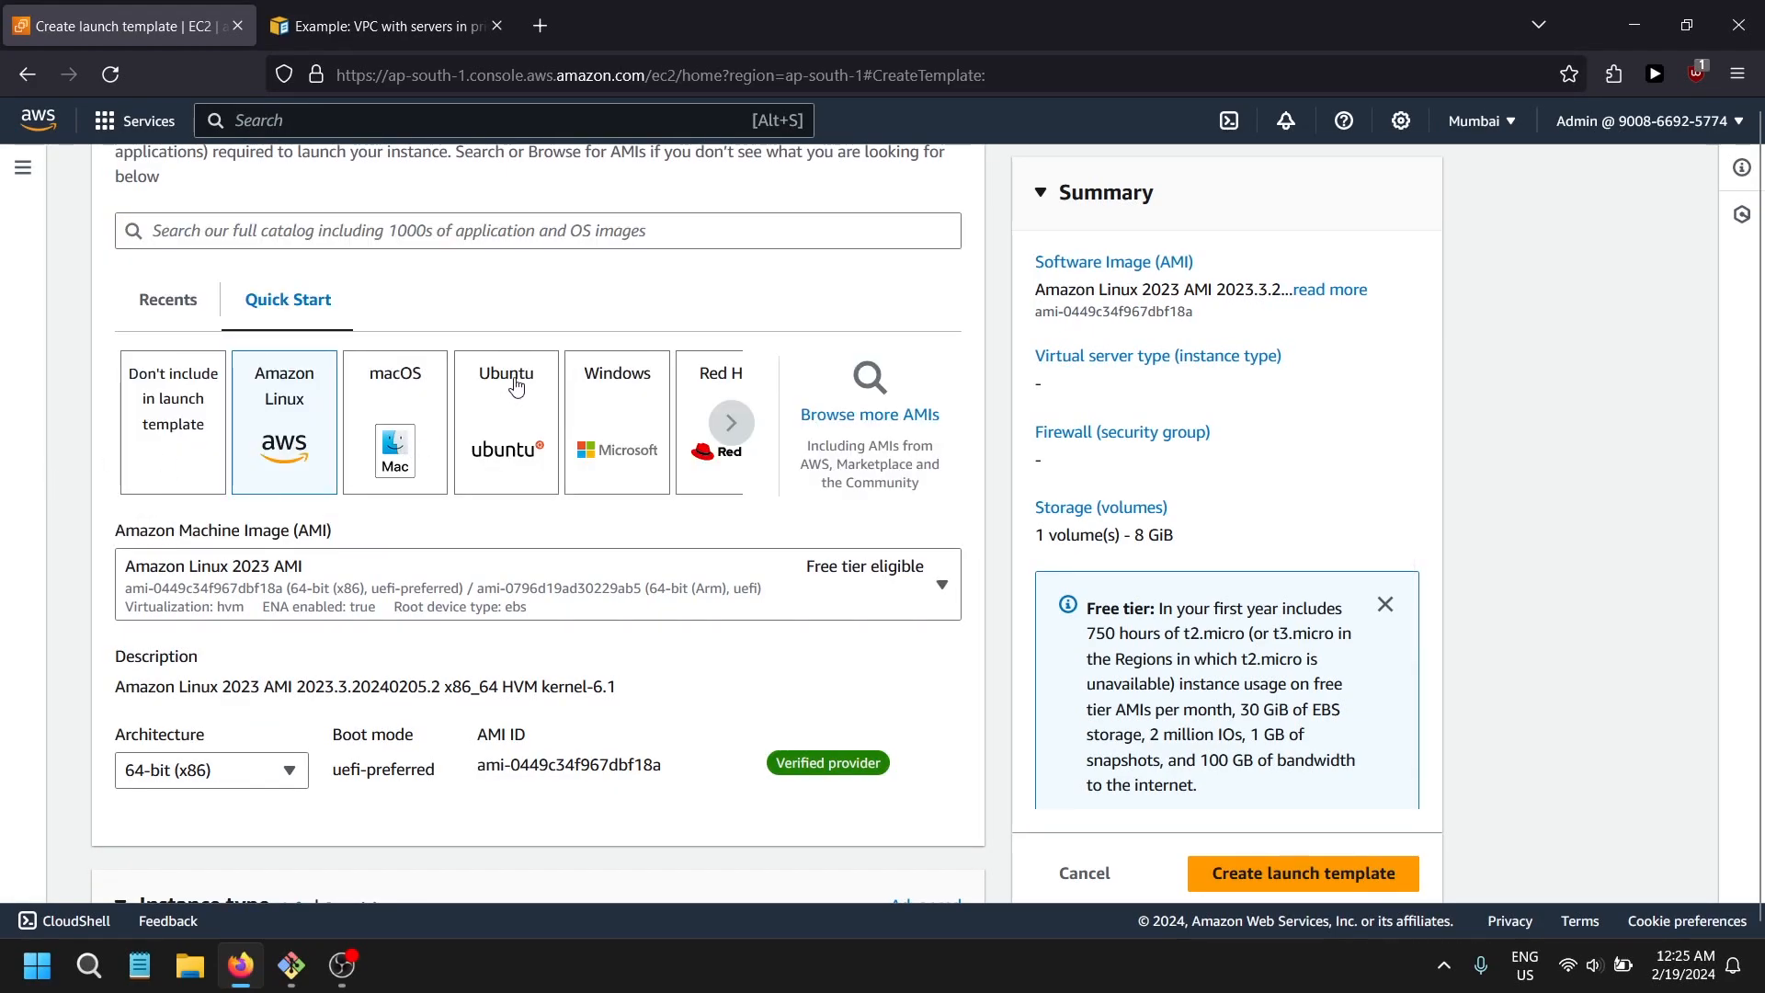
{"action": "left_click", "coordinate": [428, 574]}
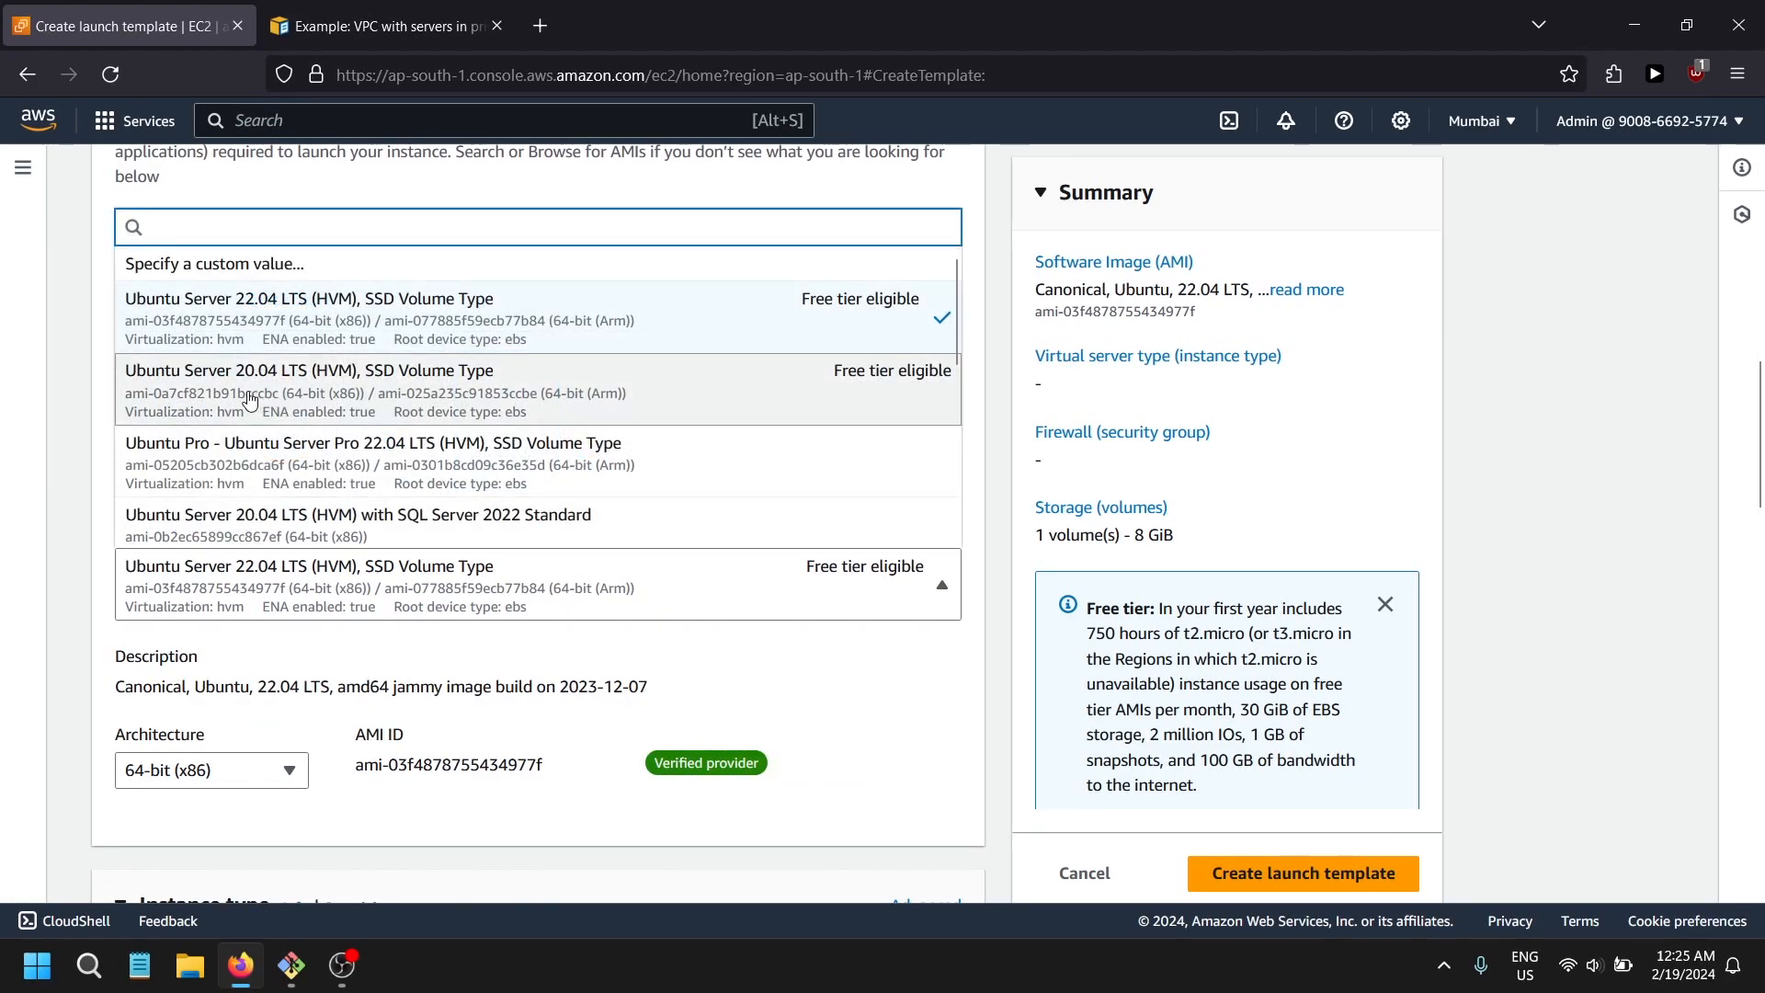
{"action": "left_click", "coordinate": [418, 372]}
- Set the launch template's instance type to t2.micro
{"action": "scroll", "coordinate": [705, 709], "scroll_direction": "down", "scroll_amount": 4}
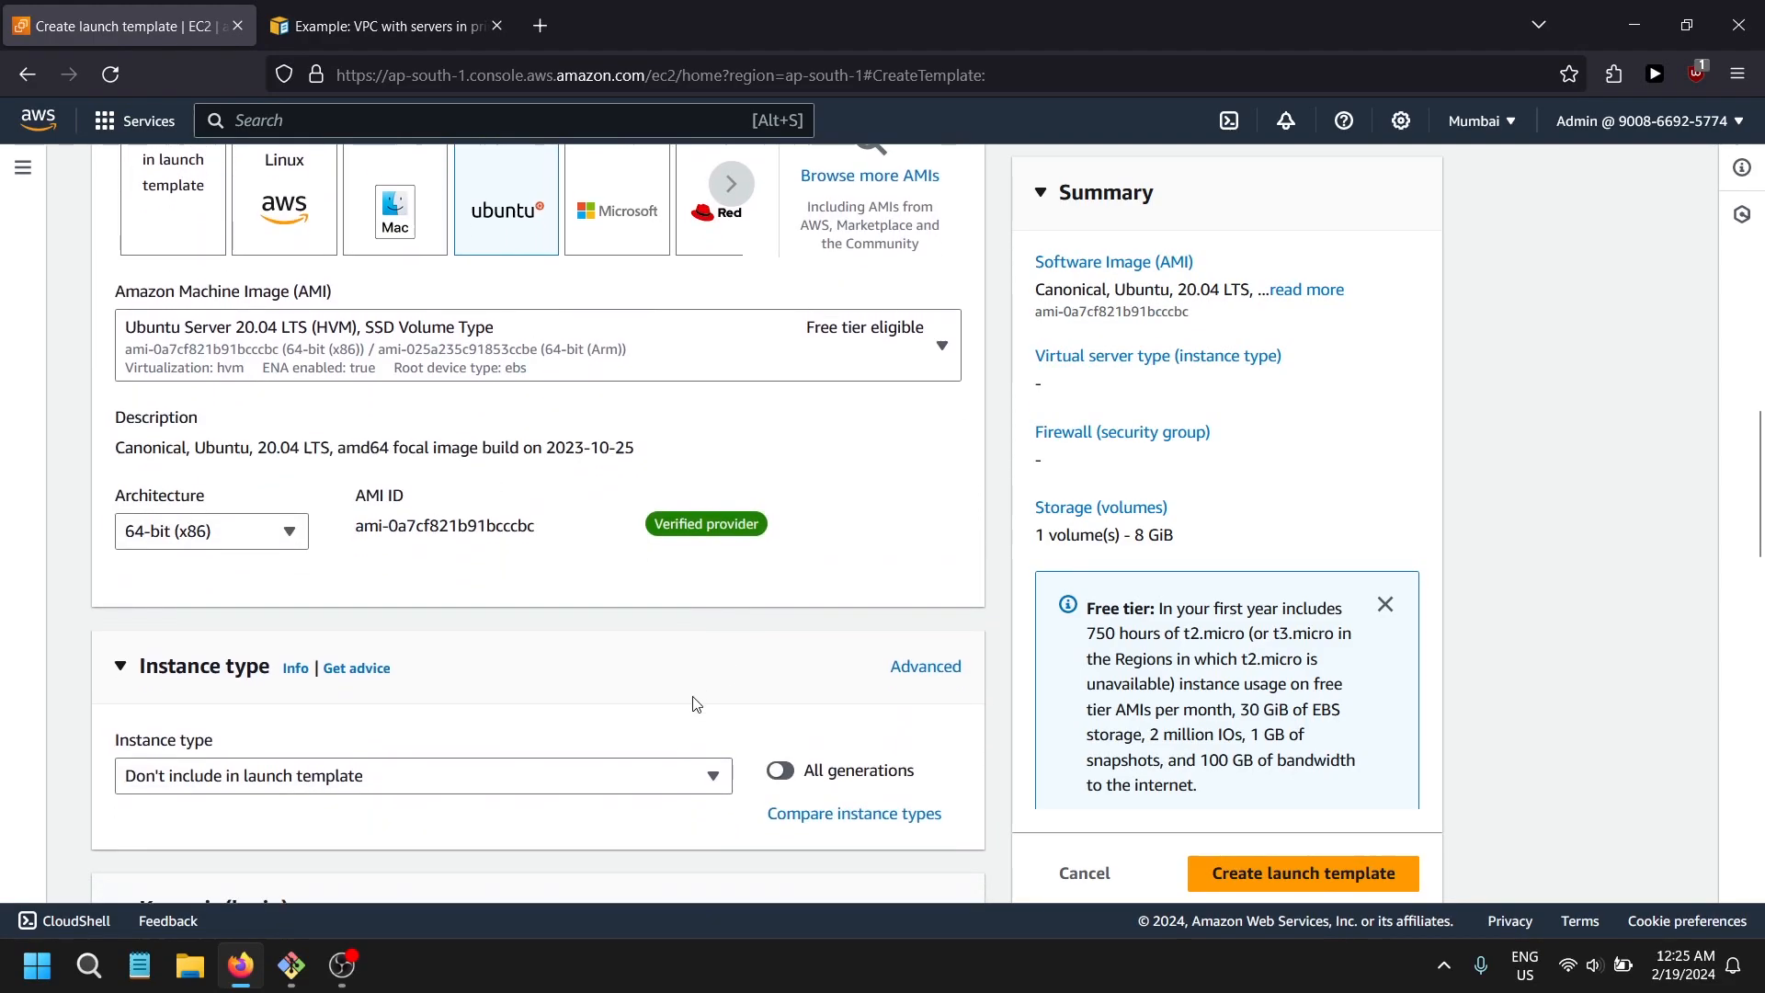
{"action": "scroll", "coordinate": [857, 766], "scroll_direction": "down", "scroll_amount": 2}
{"action": "left_click", "coordinate": [263, 542]}
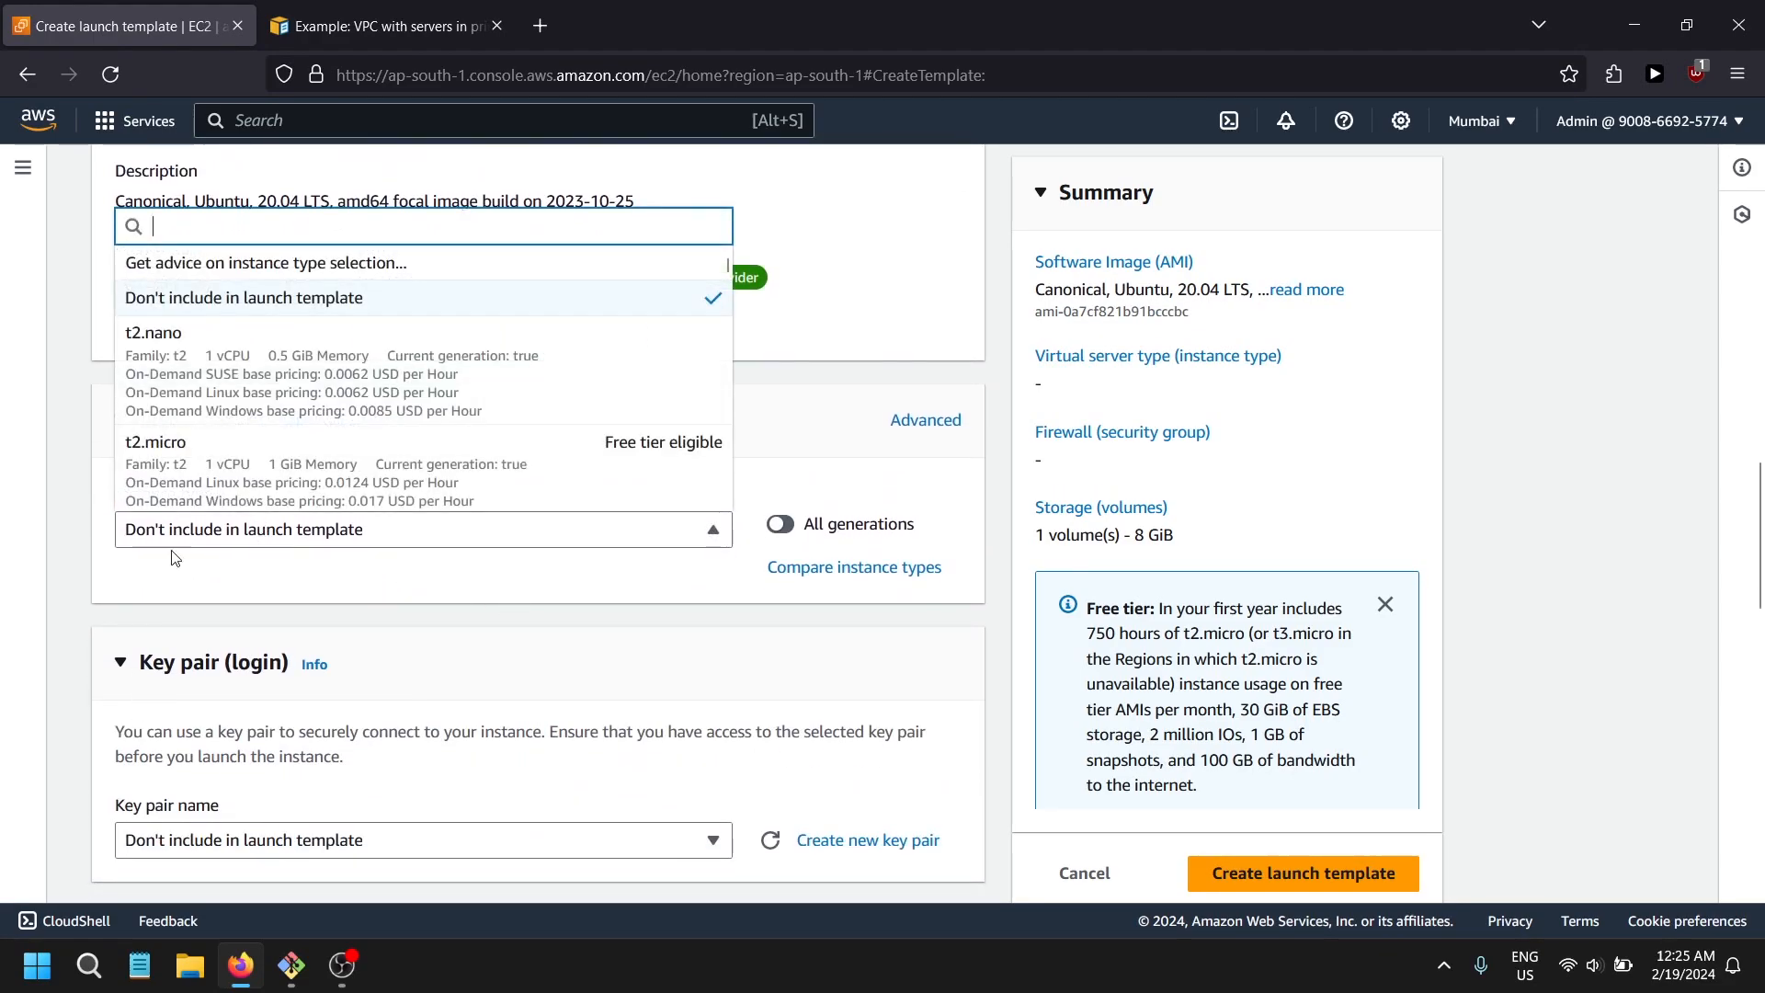
{"action": "left_click", "coordinate": [185, 465]}
- Select the key pair epic for logging in to the template's instances
{"action": "scroll", "coordinate": [379, 543], "scroll_direction": "down", "scroll_amount": 4}
{"action": "scroll", "coordinate": [221, 551], "scroll_direction": "up", "scroll_amount": 2}
{"action": "scroll", "coordinate": [221, 602], "scroll_direction": "down", "scroll_amount": 3}
{"action": "left_click", "coordinate": [276, 444]}
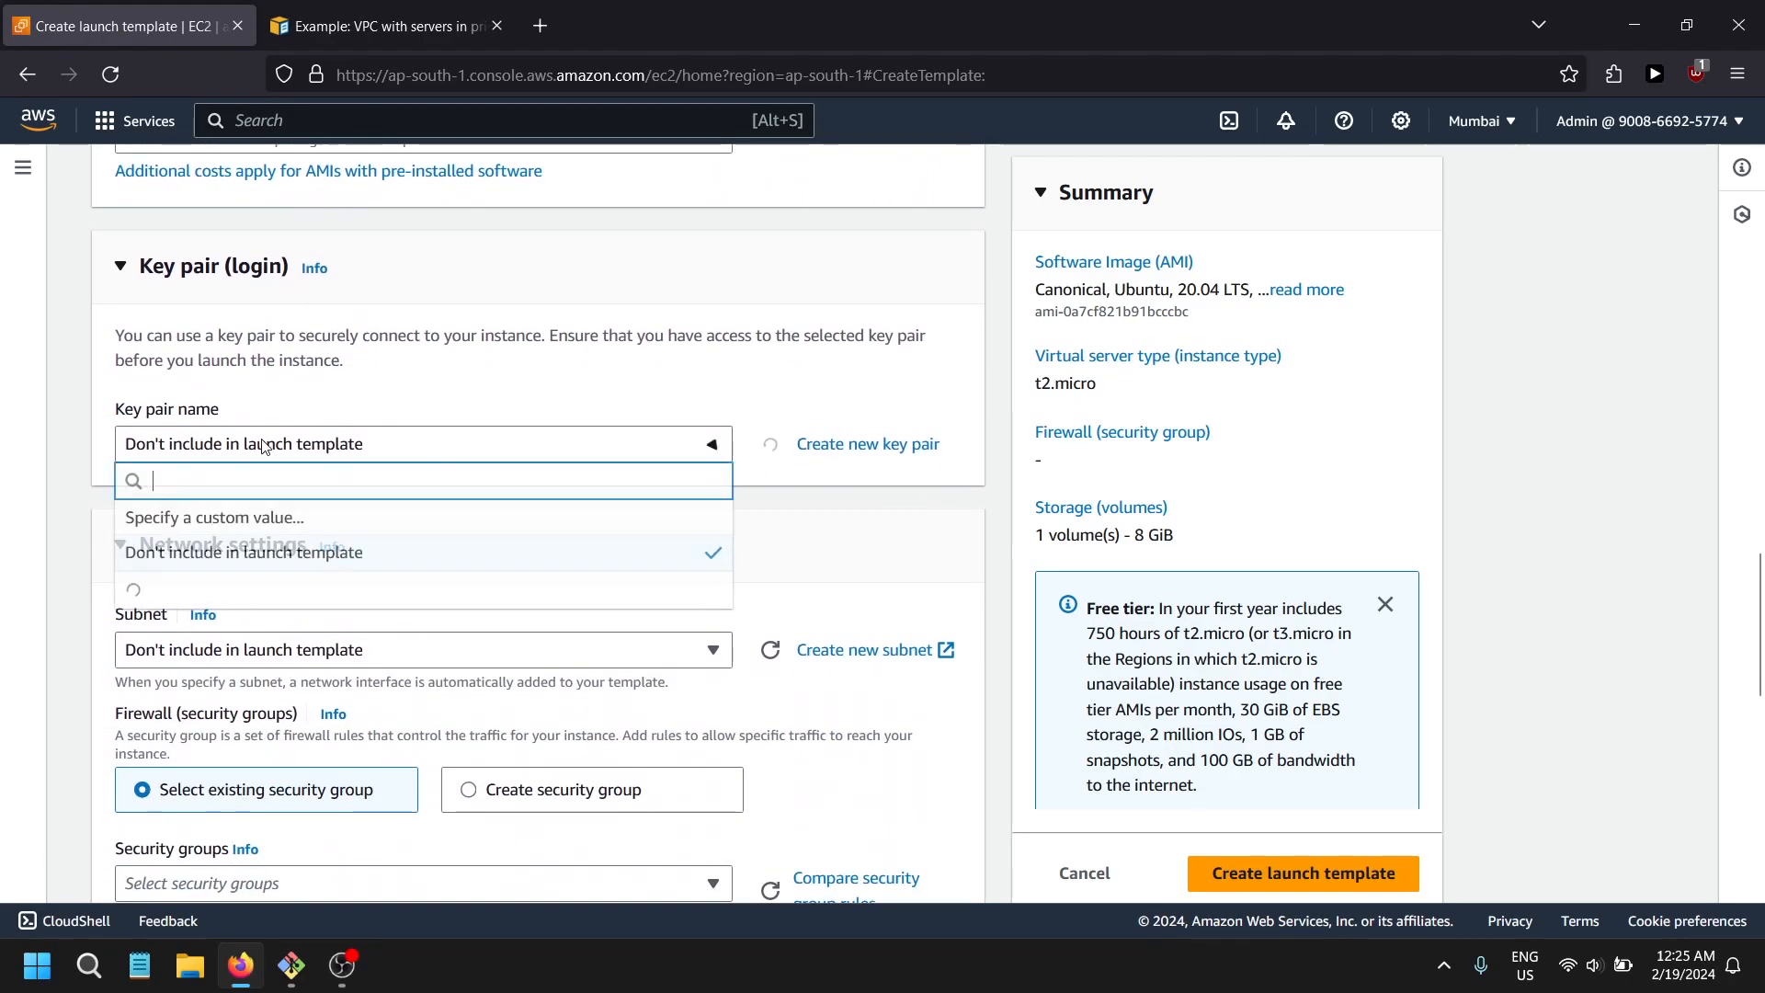
{"action": "left_click", "coordinate": [192, 657]}
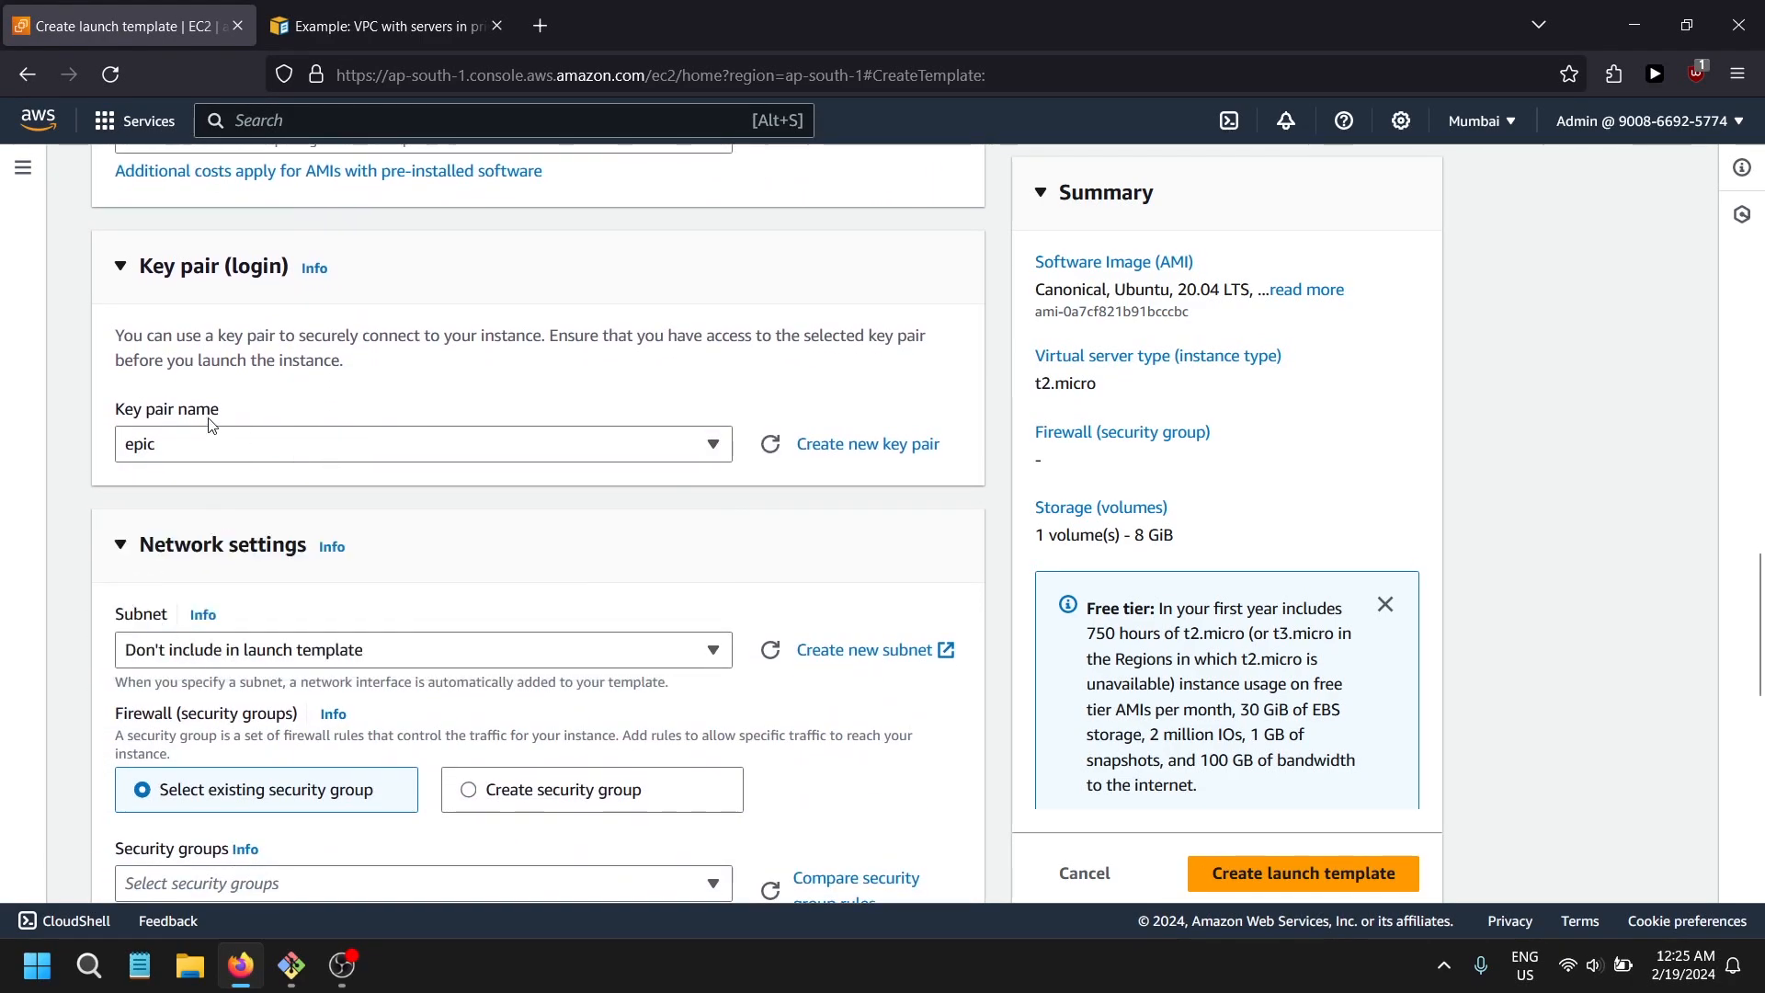
- Review the subnets offered in the template's network settings and leave the choice unchanged
{"action": "scroll", "coordinate": [225, 463], "scroll_direction": "down", "scroll_amount": 4}
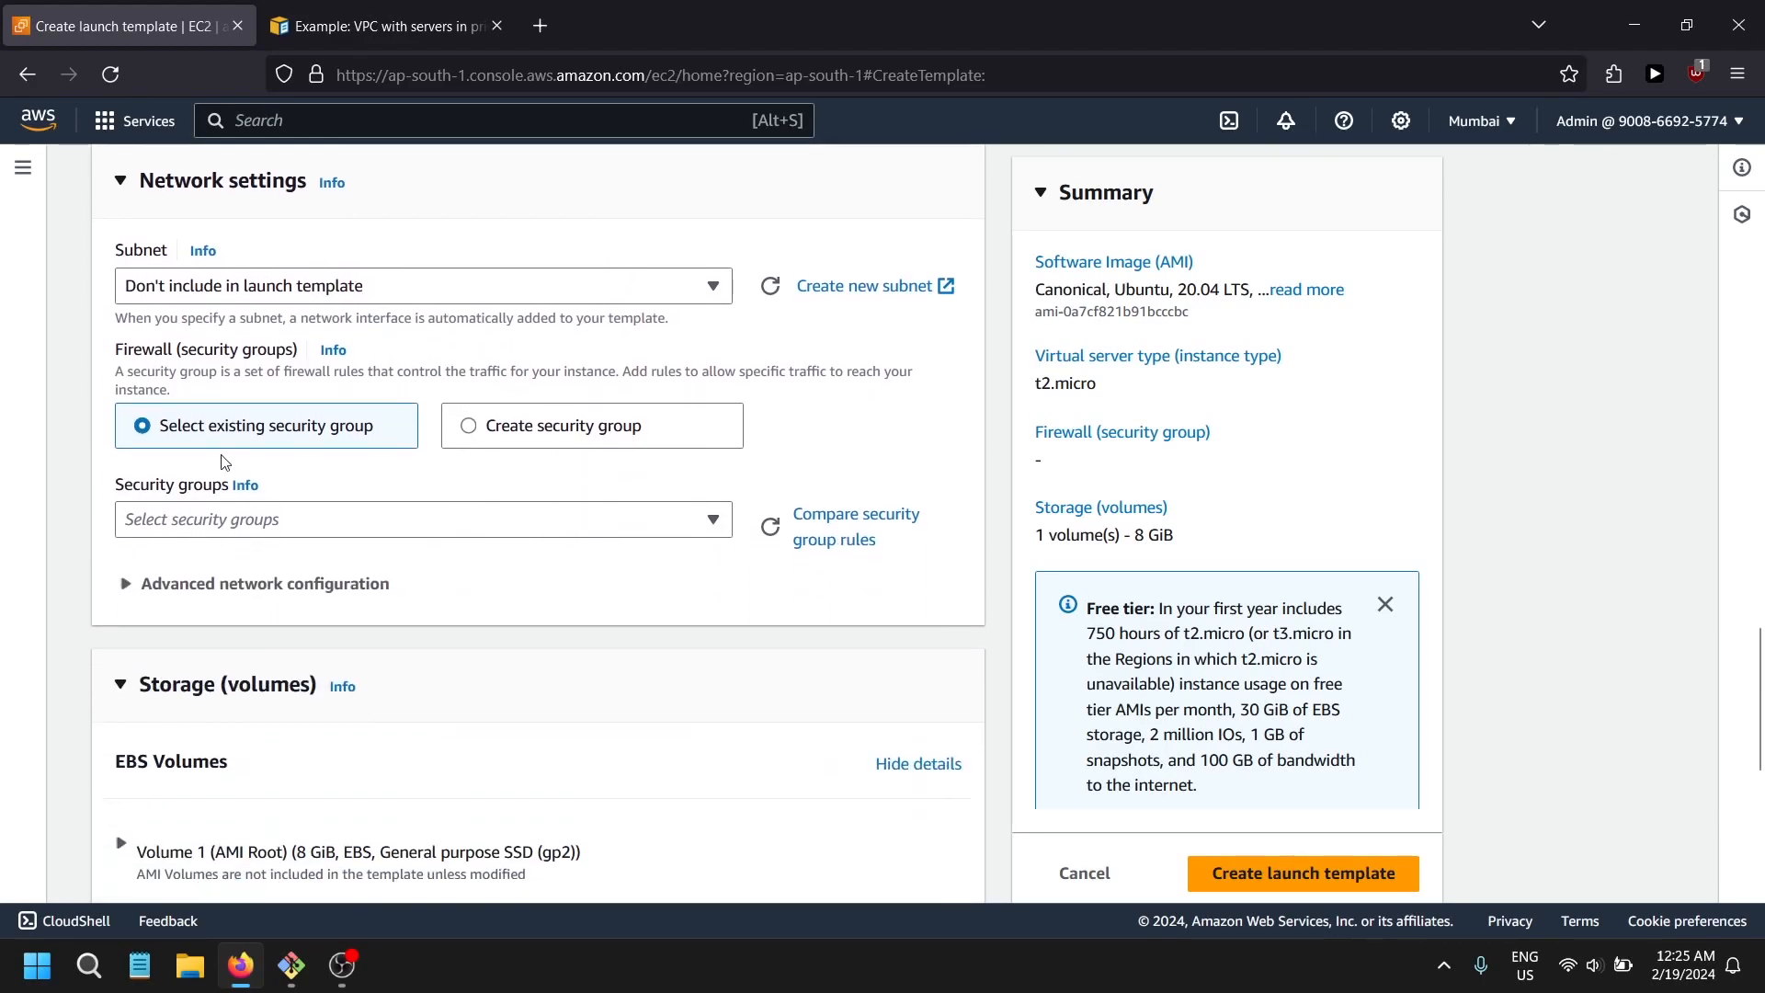
{"action": "left_click", "coordinate": [276, 292]}
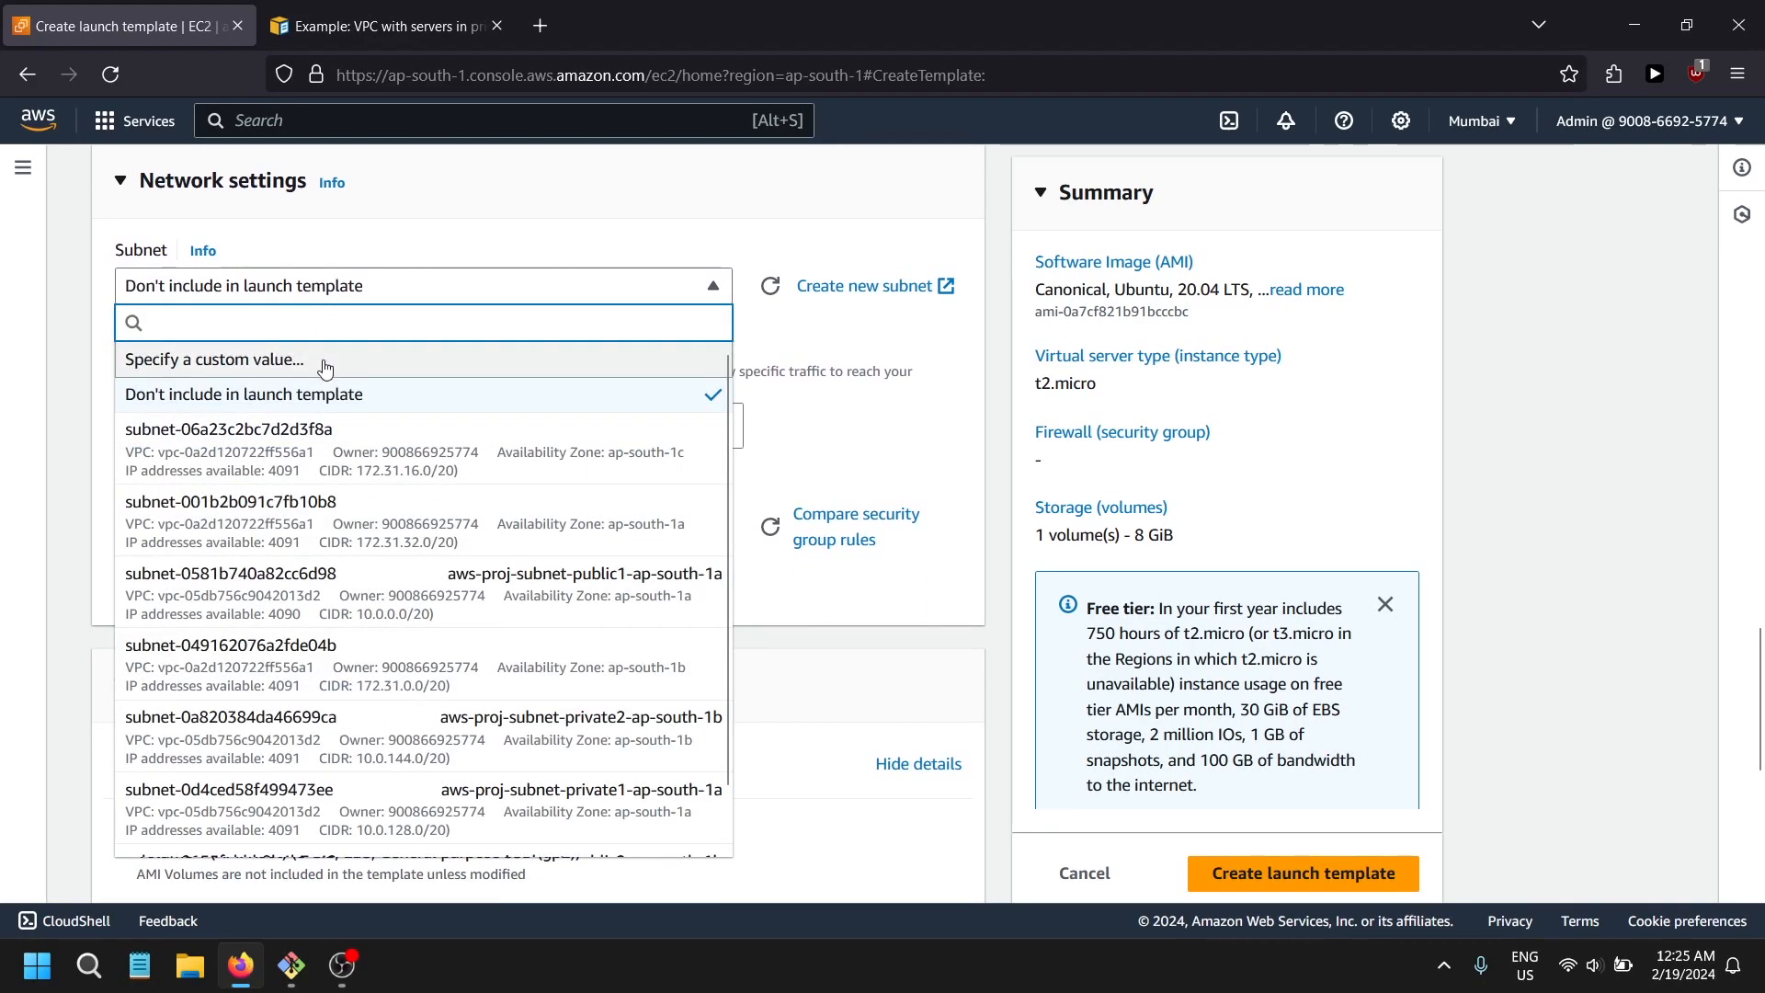
{"action": "left_click", "coordinate": [571, 262]}
{"action": "scroll", "coordinate": [160, 514], "scroll_direction": "up", "scroll_amount": 1}
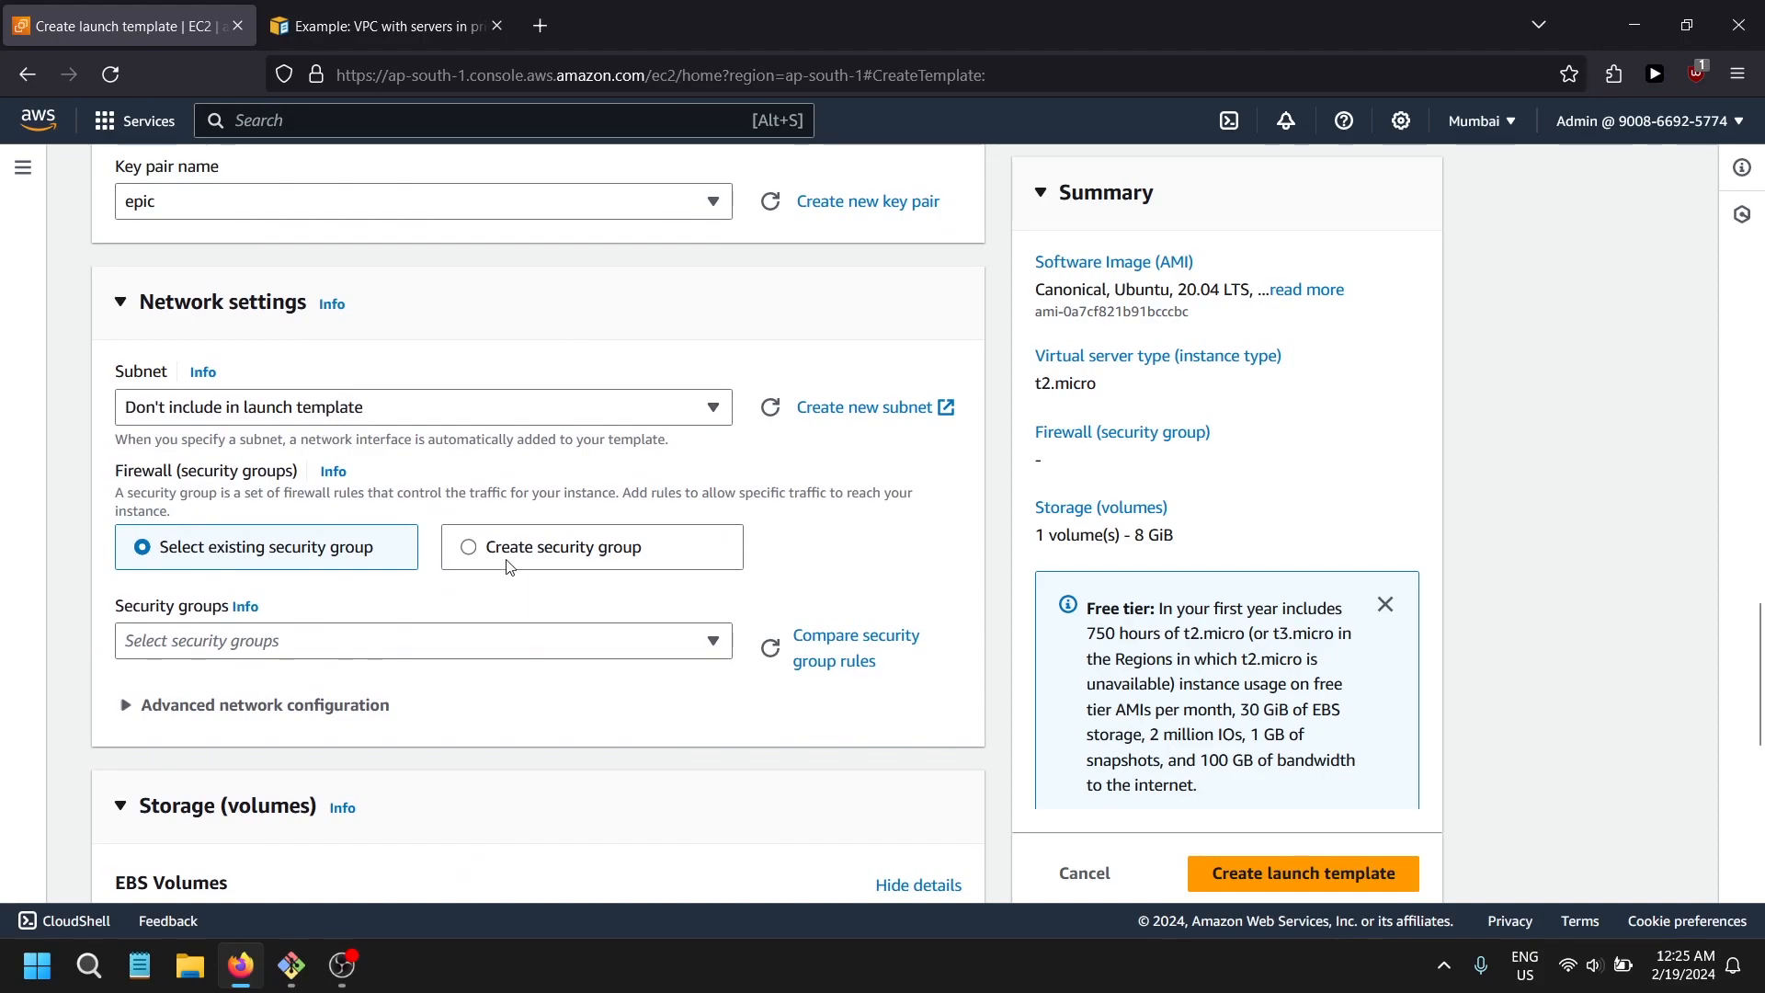
- Define a new security group named app-sec, with description app-sec, in the VPC aws-proj-vpc
{"action": "left_click", "coordinate": [552, 562]}
{"action": "scroll", "coordinate": [413, 459], "scroll_direction": "down", "scroll_amount": 2}
{"action": "left_click", "coordinate": [258, 397]}
{"action": "type", "text": "app-sec"}
{"action": "left_click", "coordinate": [267, 520]}
{"action": "type", "text": "app-sec"}
{"action": "left_click", "coordinate": [269, 614]}
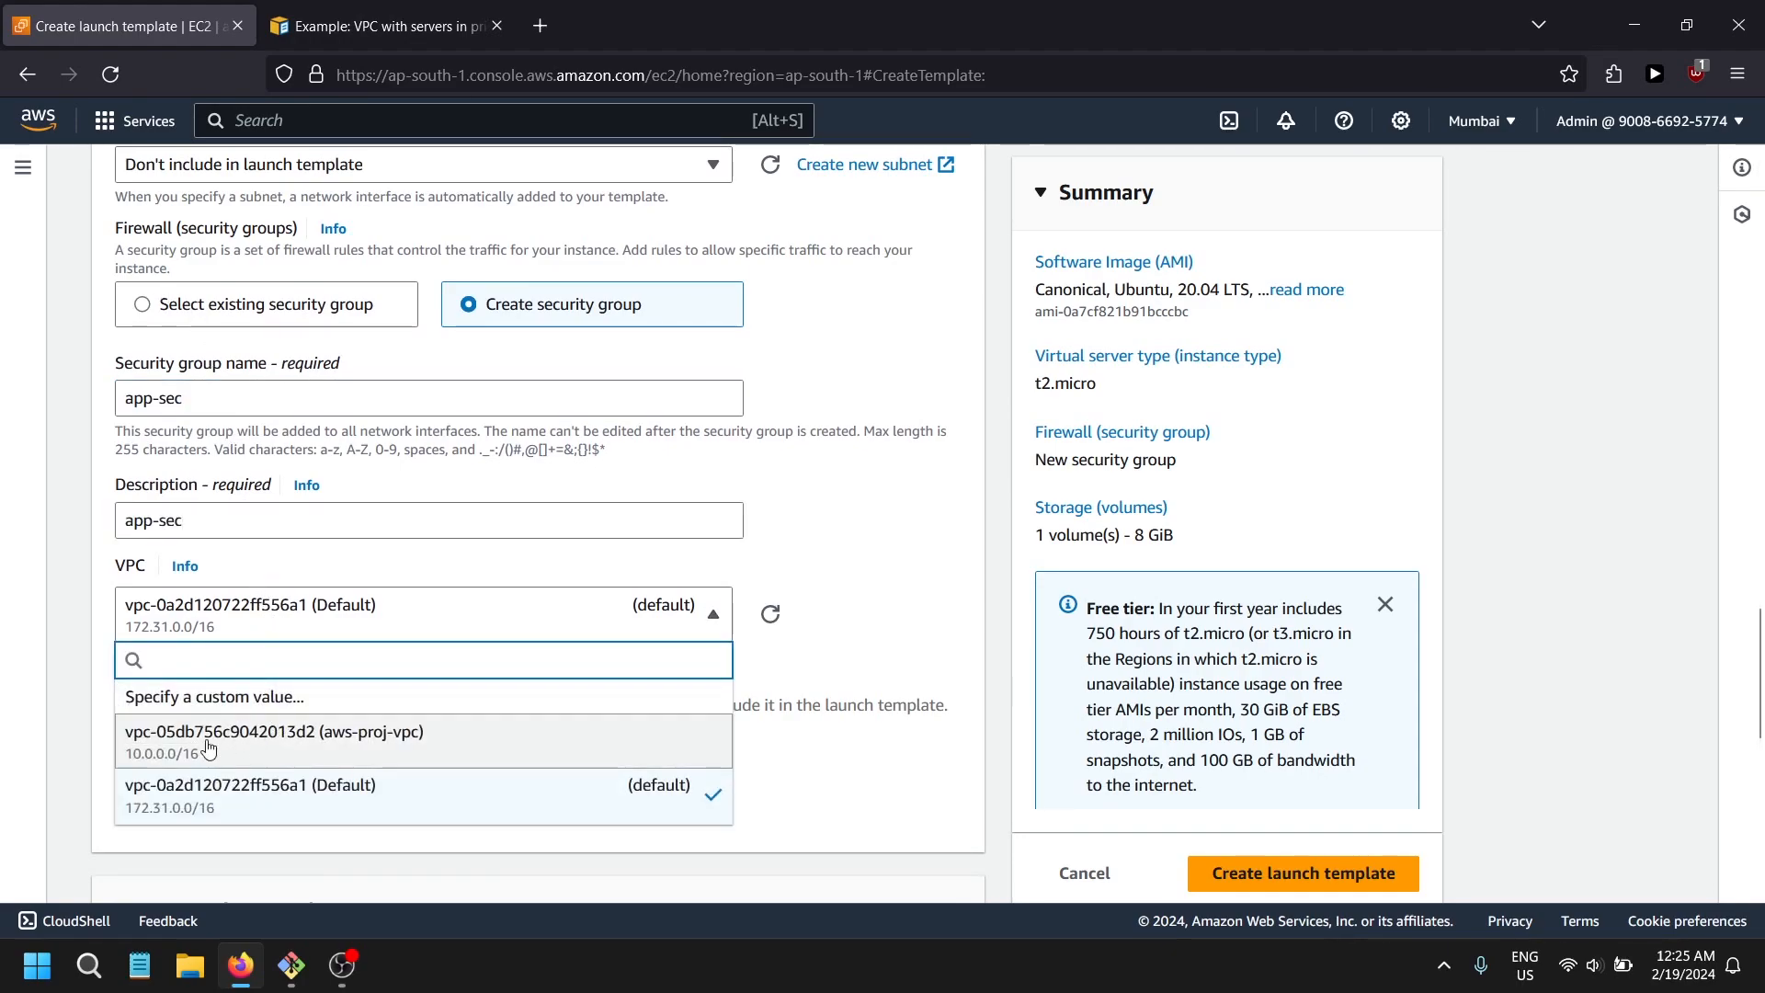
{"action": "left_click", "coordinate": [540, 745]}
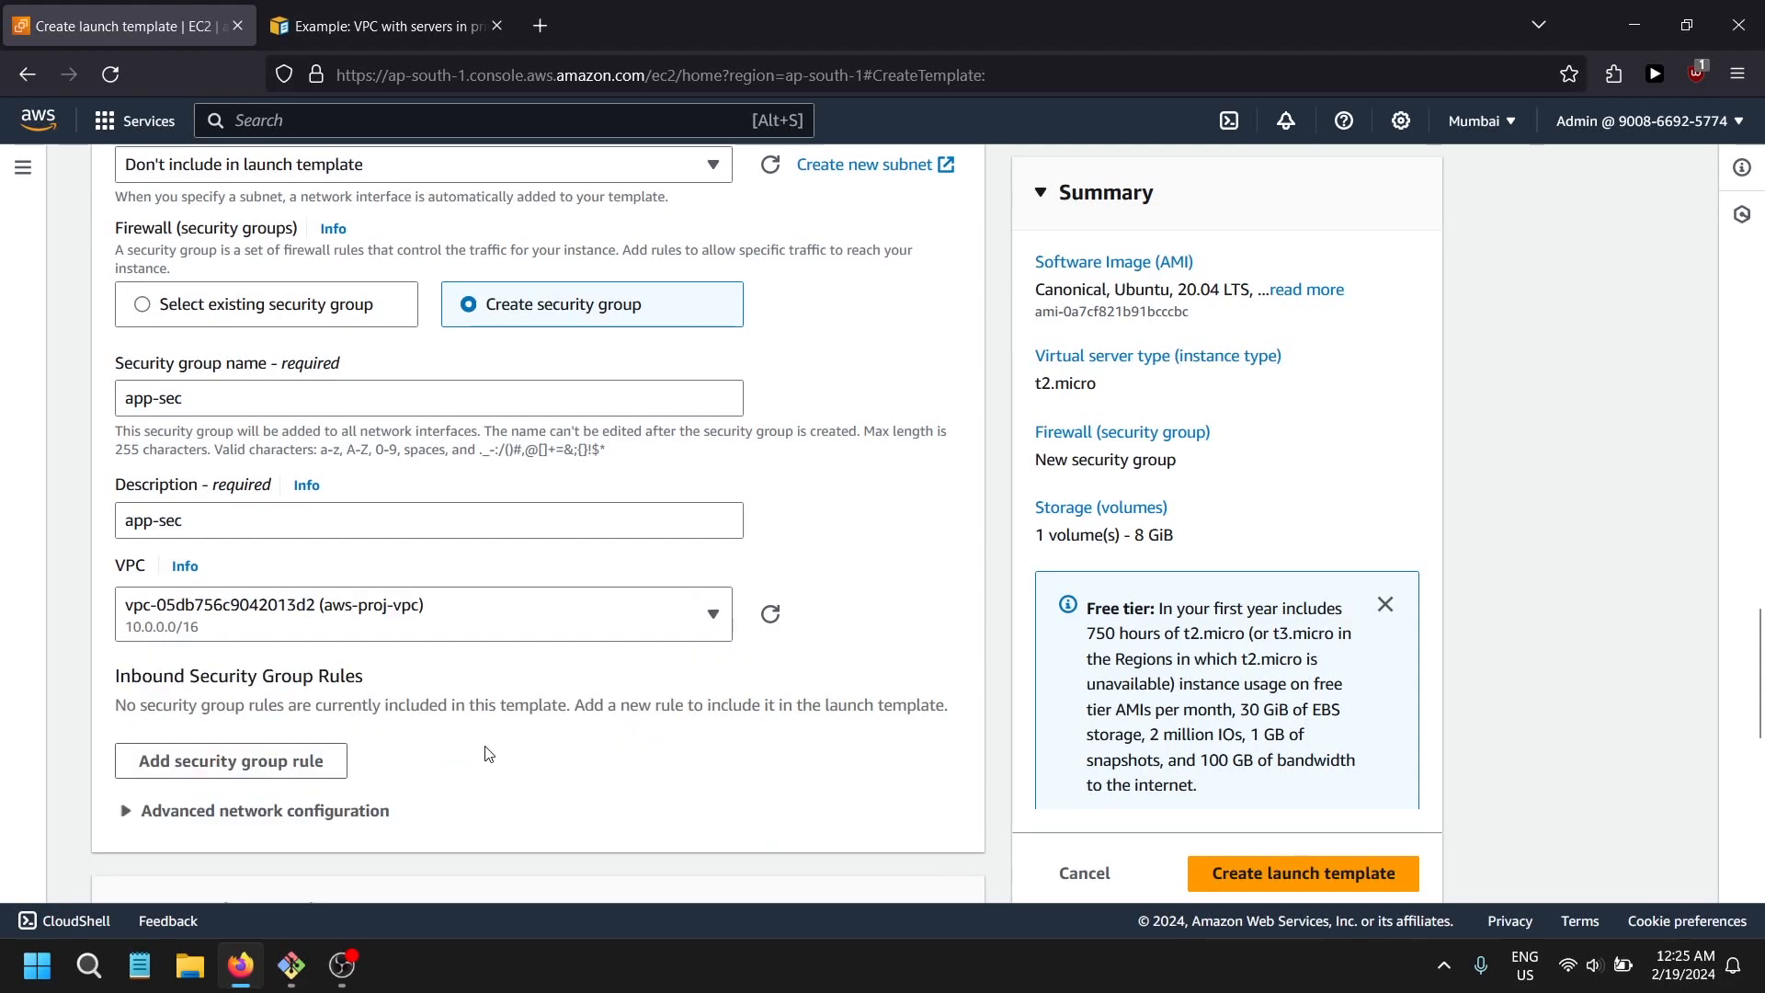
- Add an inbound Custom TCP rule for port 22 to the security group
{"action": "scroll", "coordinate": [441, 570], "scroll_direction": "down", "scroll_amount": 1}
{"action": "left_click", "coordinate": [271, 654]}
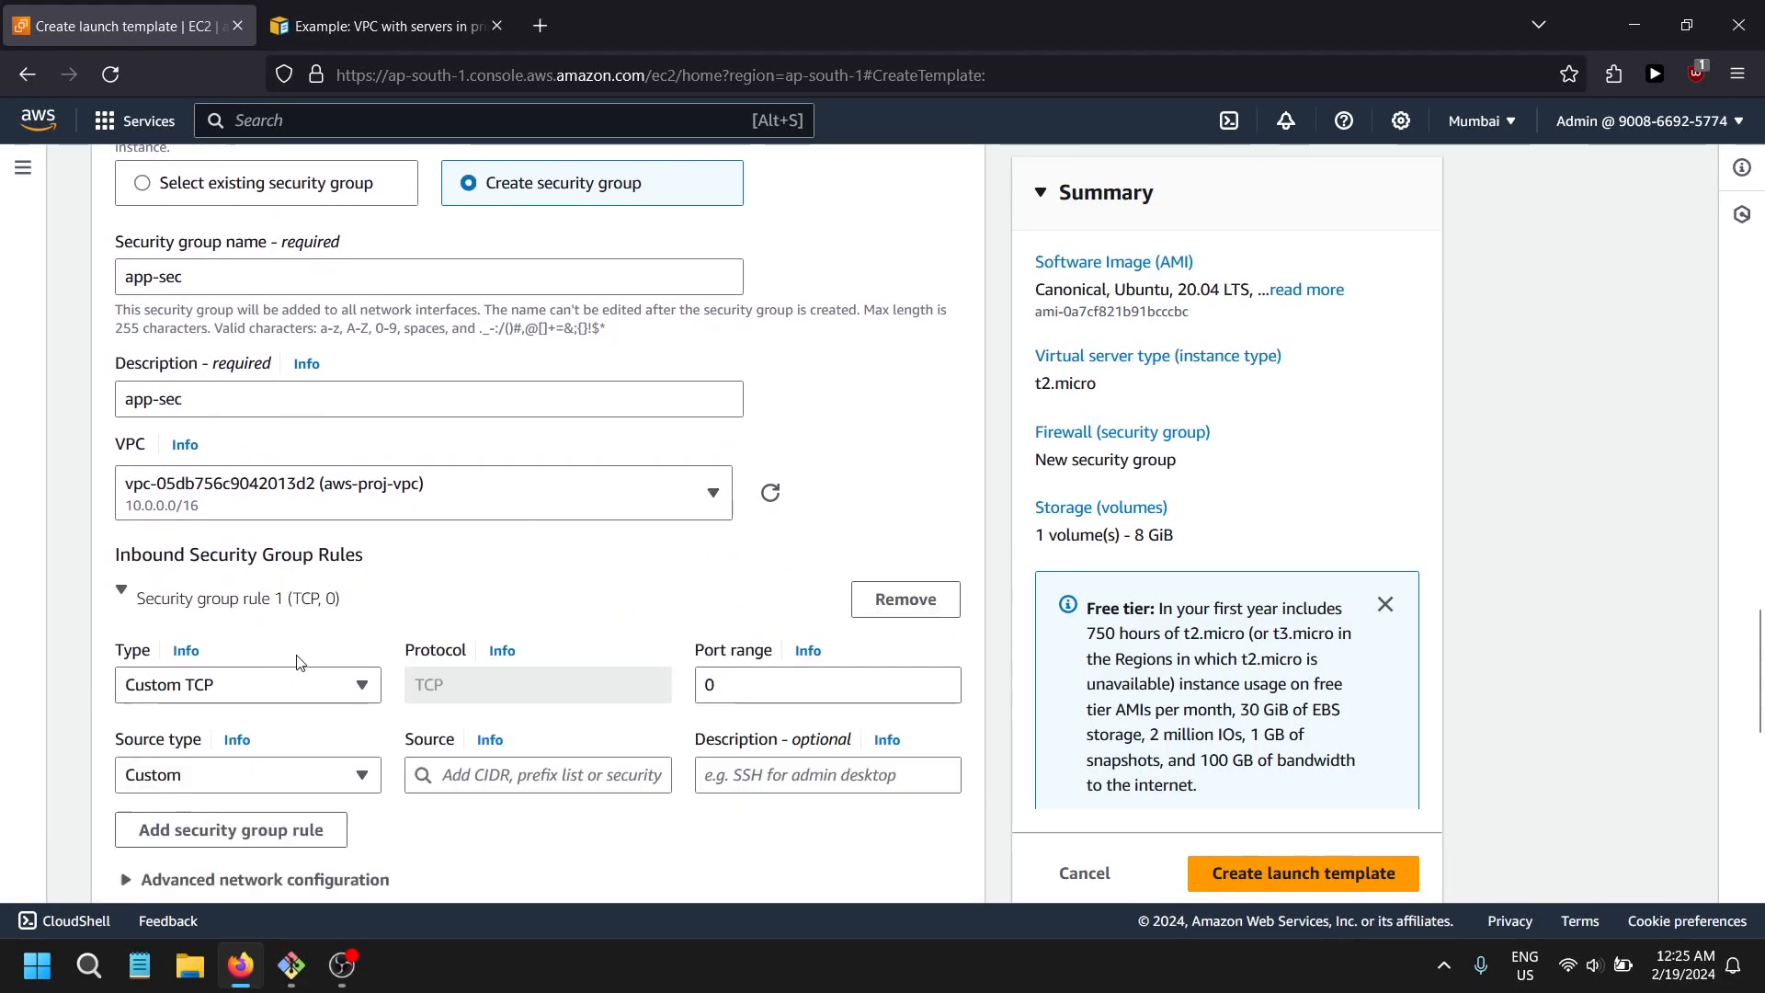
{"action": "scroll", "coordinate": [478, 570], "scroll_direction": "down", "scroll_amount": 1}
{"action": "key", "text": "Tab"}
{"action": "type", "text": "22"}
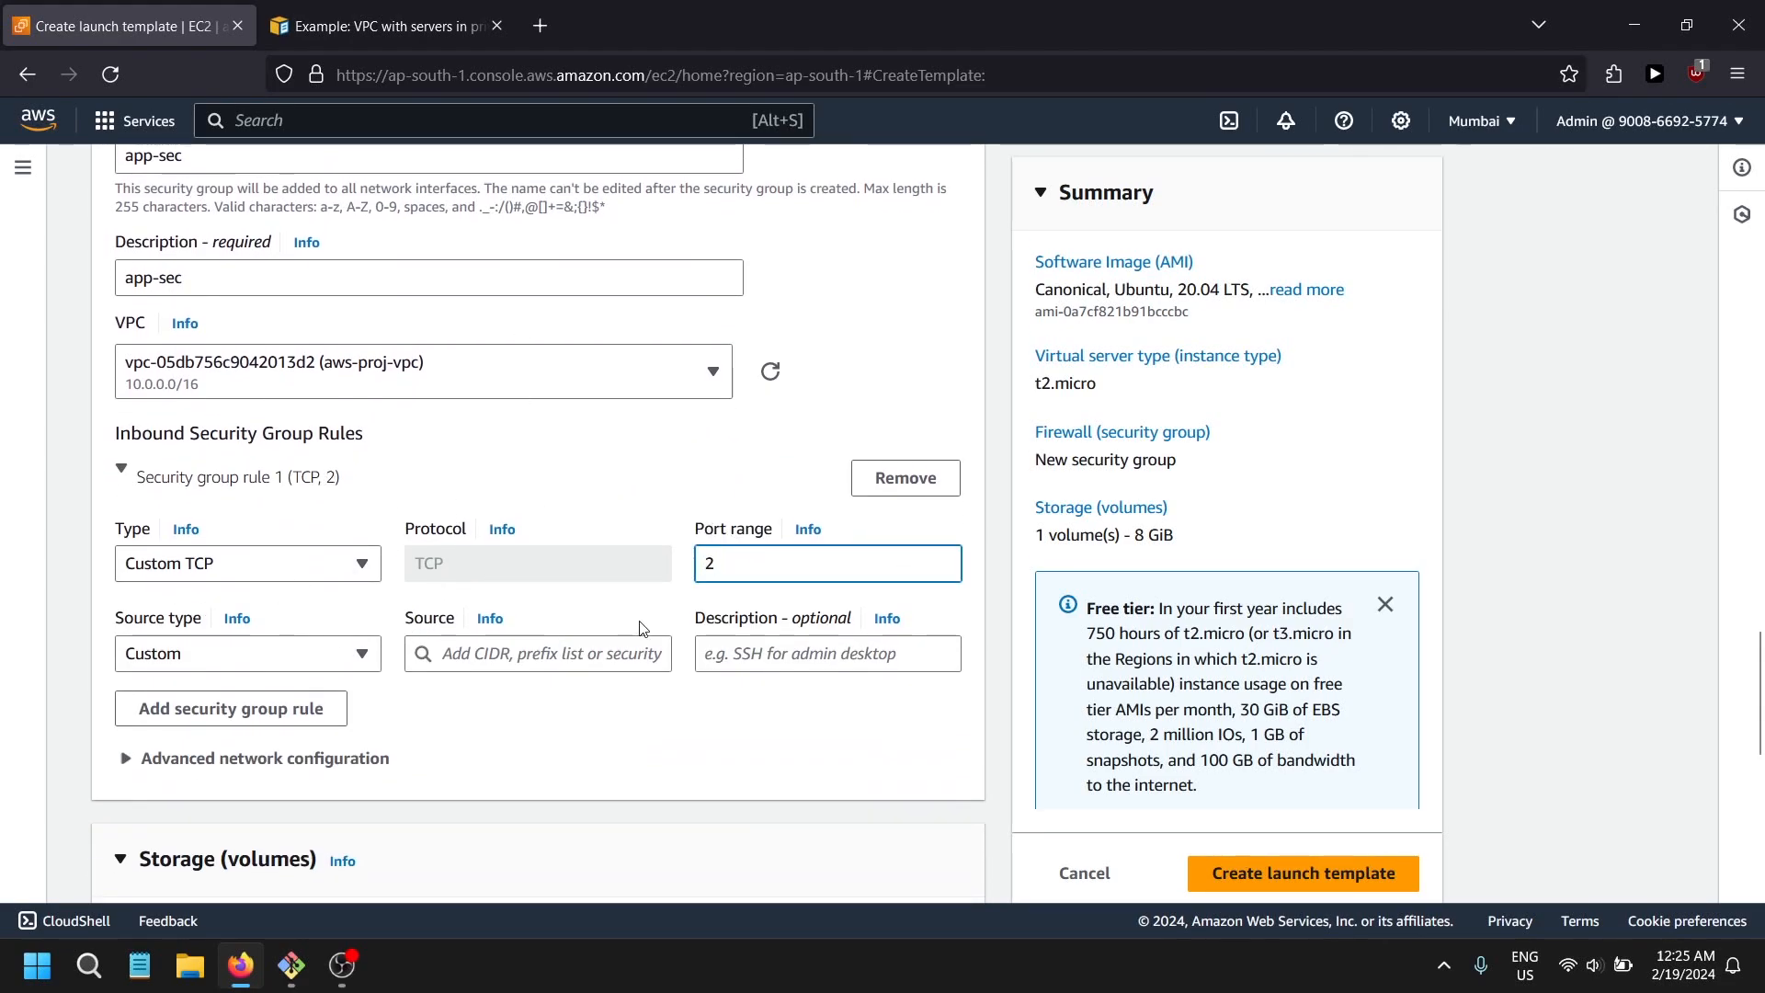
{"action": "left_click", "coordinate": [231, 708]}
{"action": "scroll", "coordinate": [609, 703], "scroll_direction": "down", "scroll_amount": 2}
{"action": "scroll", "coordinate": [607, 703], "scroll_direction": "down", "scroll_amount": 1}
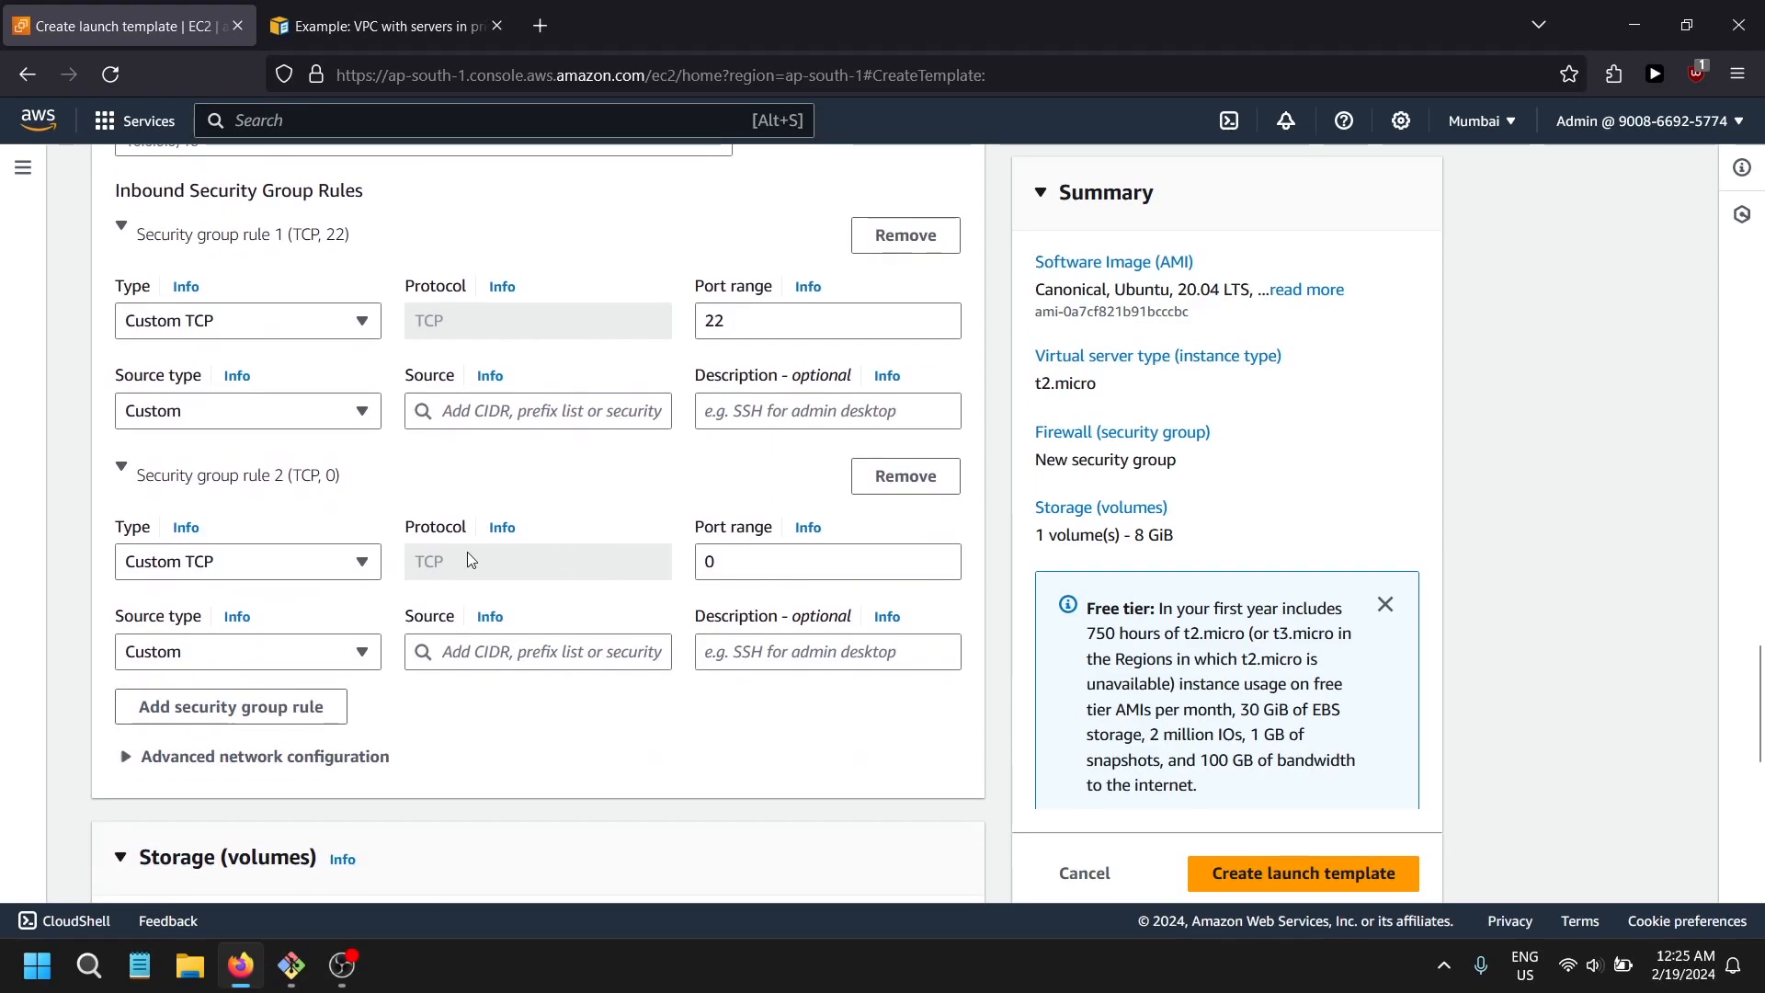
{"action": "left_click", "coordinate": [306, 559]}
{"action": "left_click", "coordinate": [563, 504]}
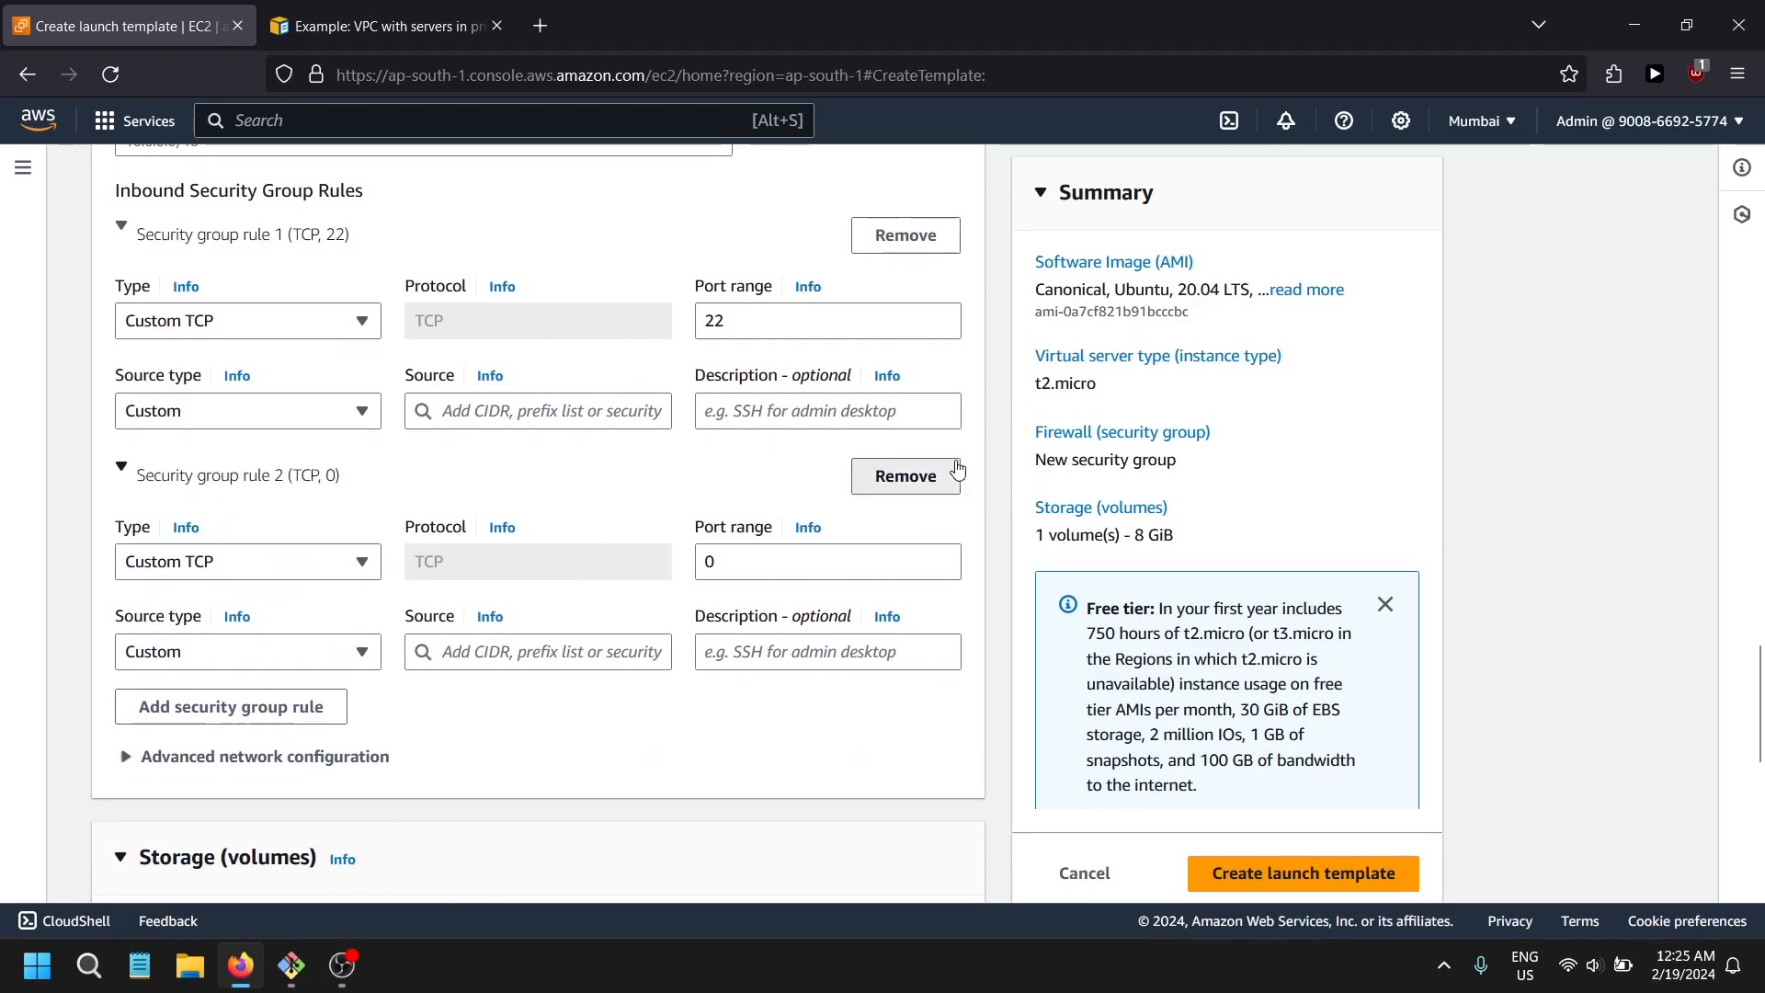
{"action": "left_click", "coordinate": [919, 476]}
- Add a second inbound Custom TCP rule and set its port range to 80
{"action": "left_click", "coordinate": [264, 478]}
{"action": "scroll", "coordinate": [564, 567], "scroll_direction": "down", "scroll_amount": 2}
{"action": "scroll", "coordinate": [591, 576], "scroll_direction": "up", "scroll_amount": 4}
{"action": "scroll", "coordinate": [594, 574], "scroll_direction": "up", "scroll_amount": 4}
{"action": "scroll", "coordinate": [588, 570], "scroll_direction": "down", "scroll_amount": 5}
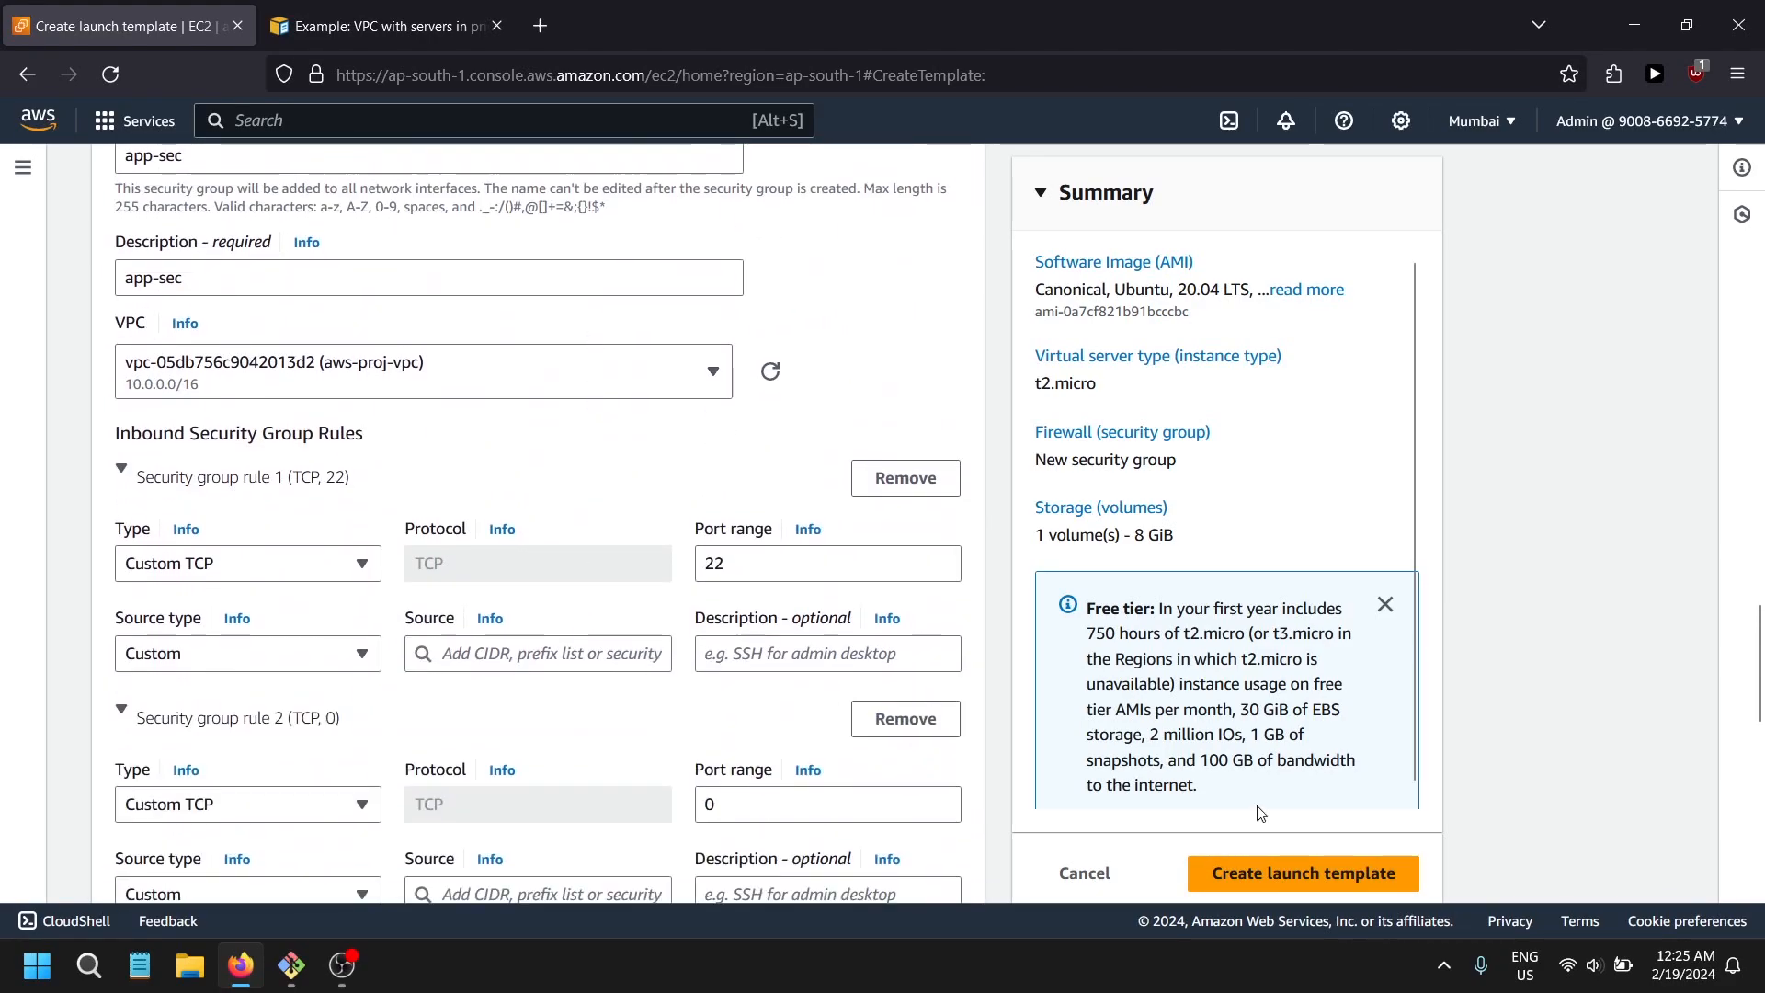
{"action": "left_click", "coordinate": [267, 565]}
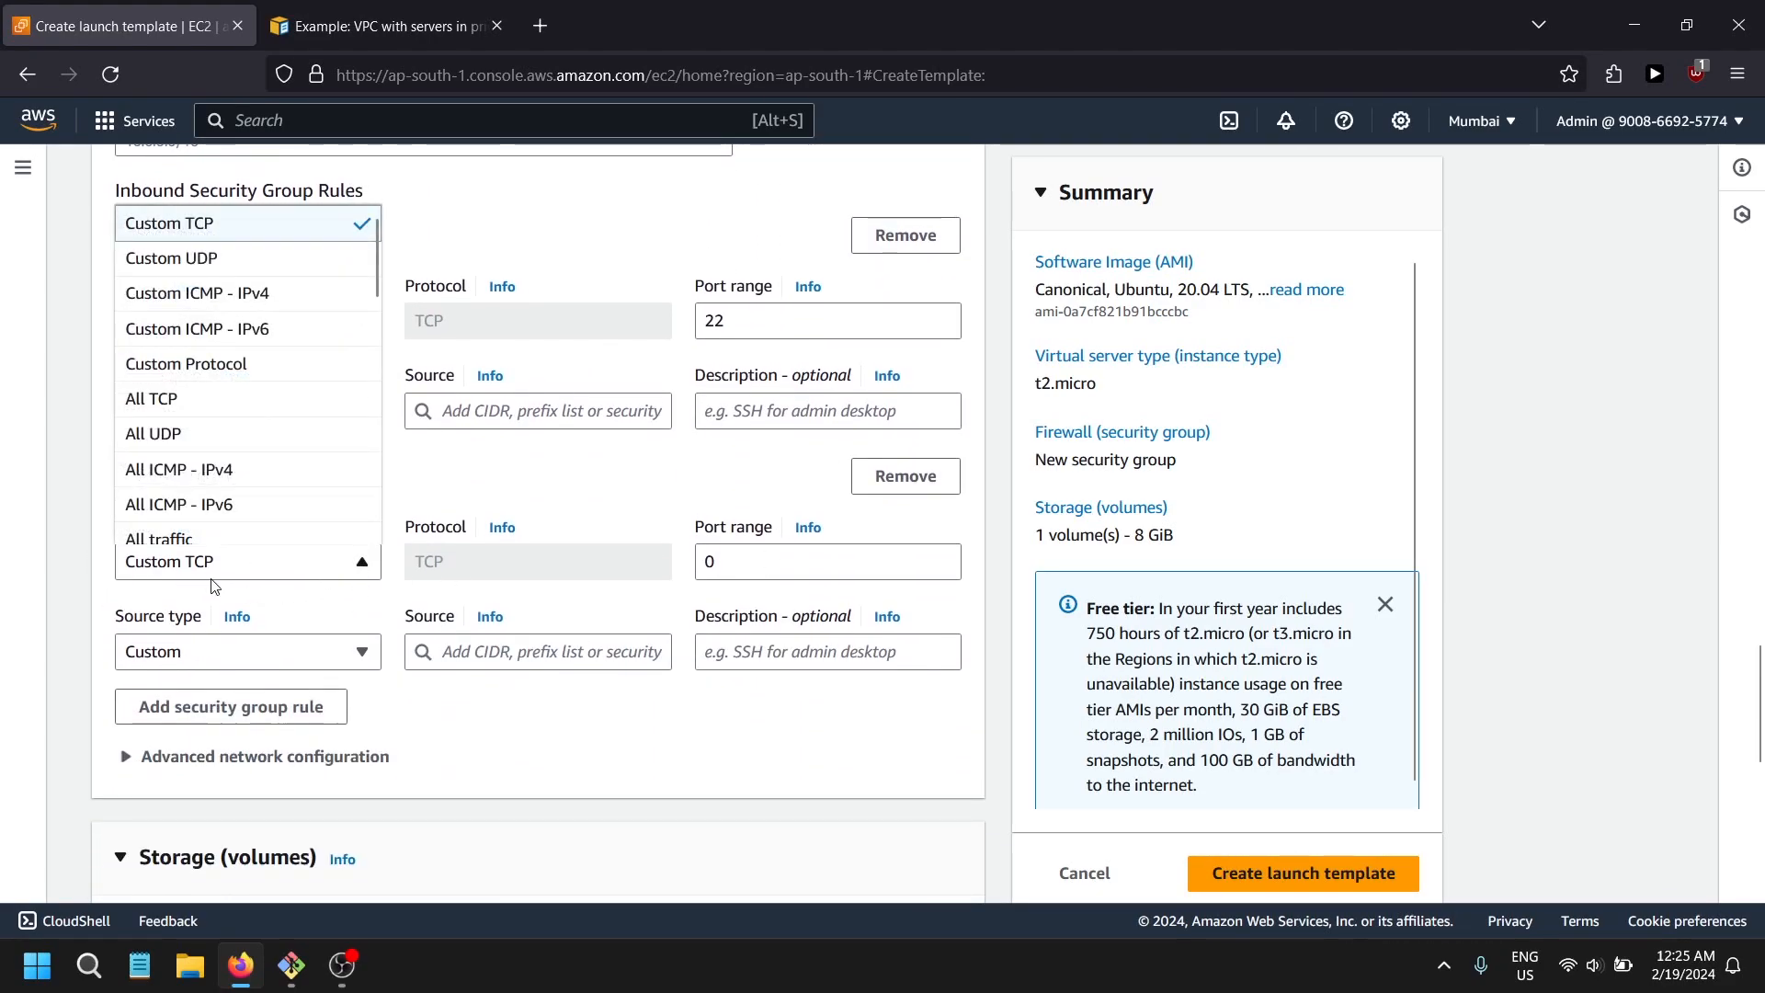
{"action": "left_click", "coordinate": [658, 578]}
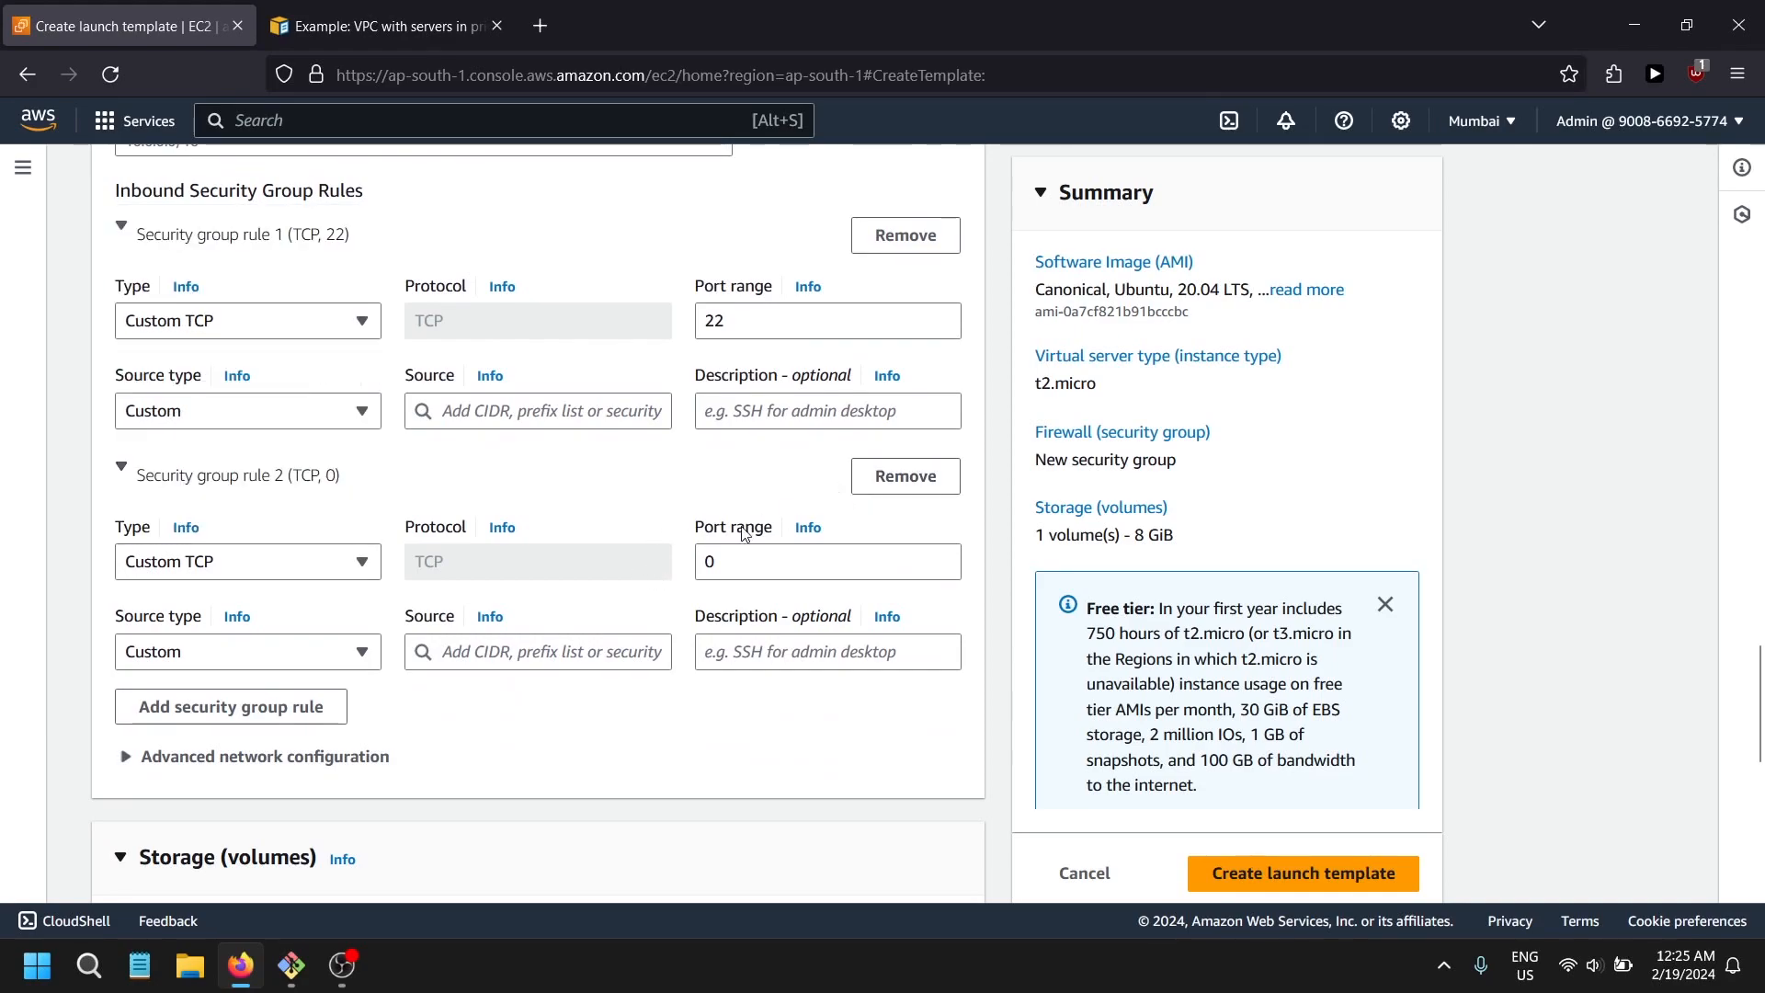
{"action": "scroll", "coordinate": [698, 564], "scroll_direction": "up", "scroll_amount": 2}
{"action": "scroll", "coordinate": [800, 694], "scroll_direction": "up", "scroll_amount": 10}
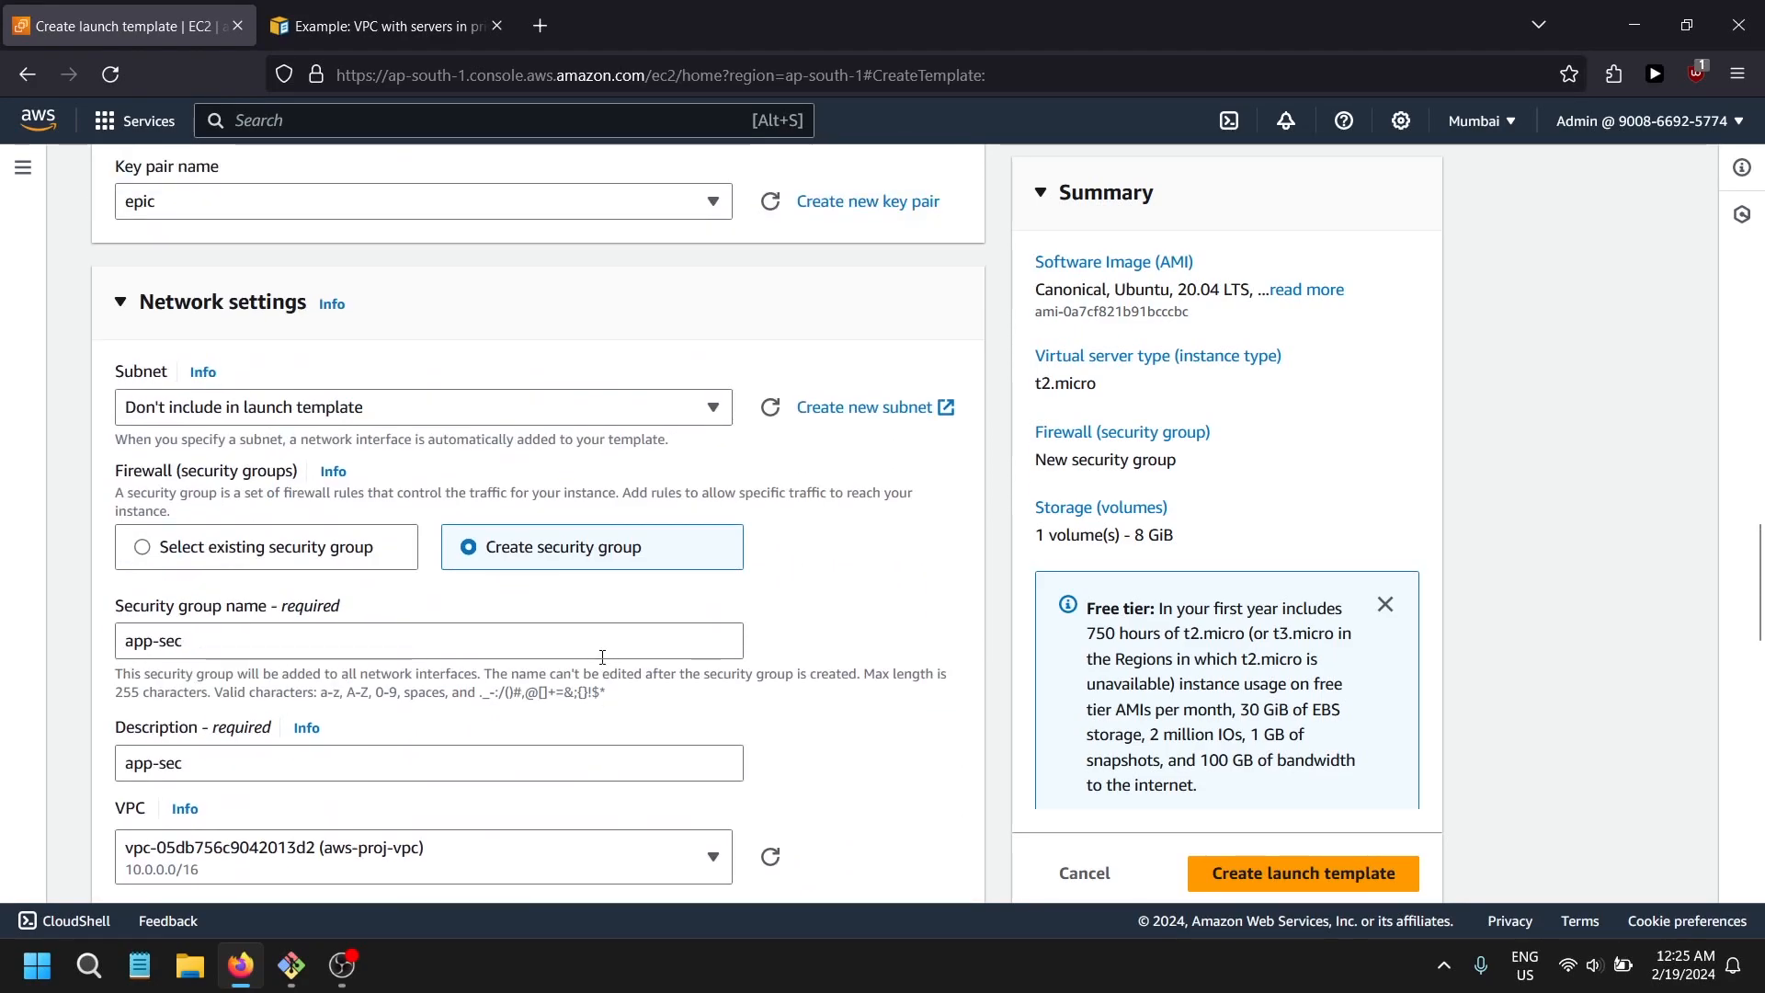
{"action": "scroll", "coordinate": [772, 588], "scroll_direction": "down", "scroll_amount": 11}
{"action": "left_click_drag", "start_coordinate": [767, 572], "coordinate": [651, 562]}
{"action": "type", "text": "80"}
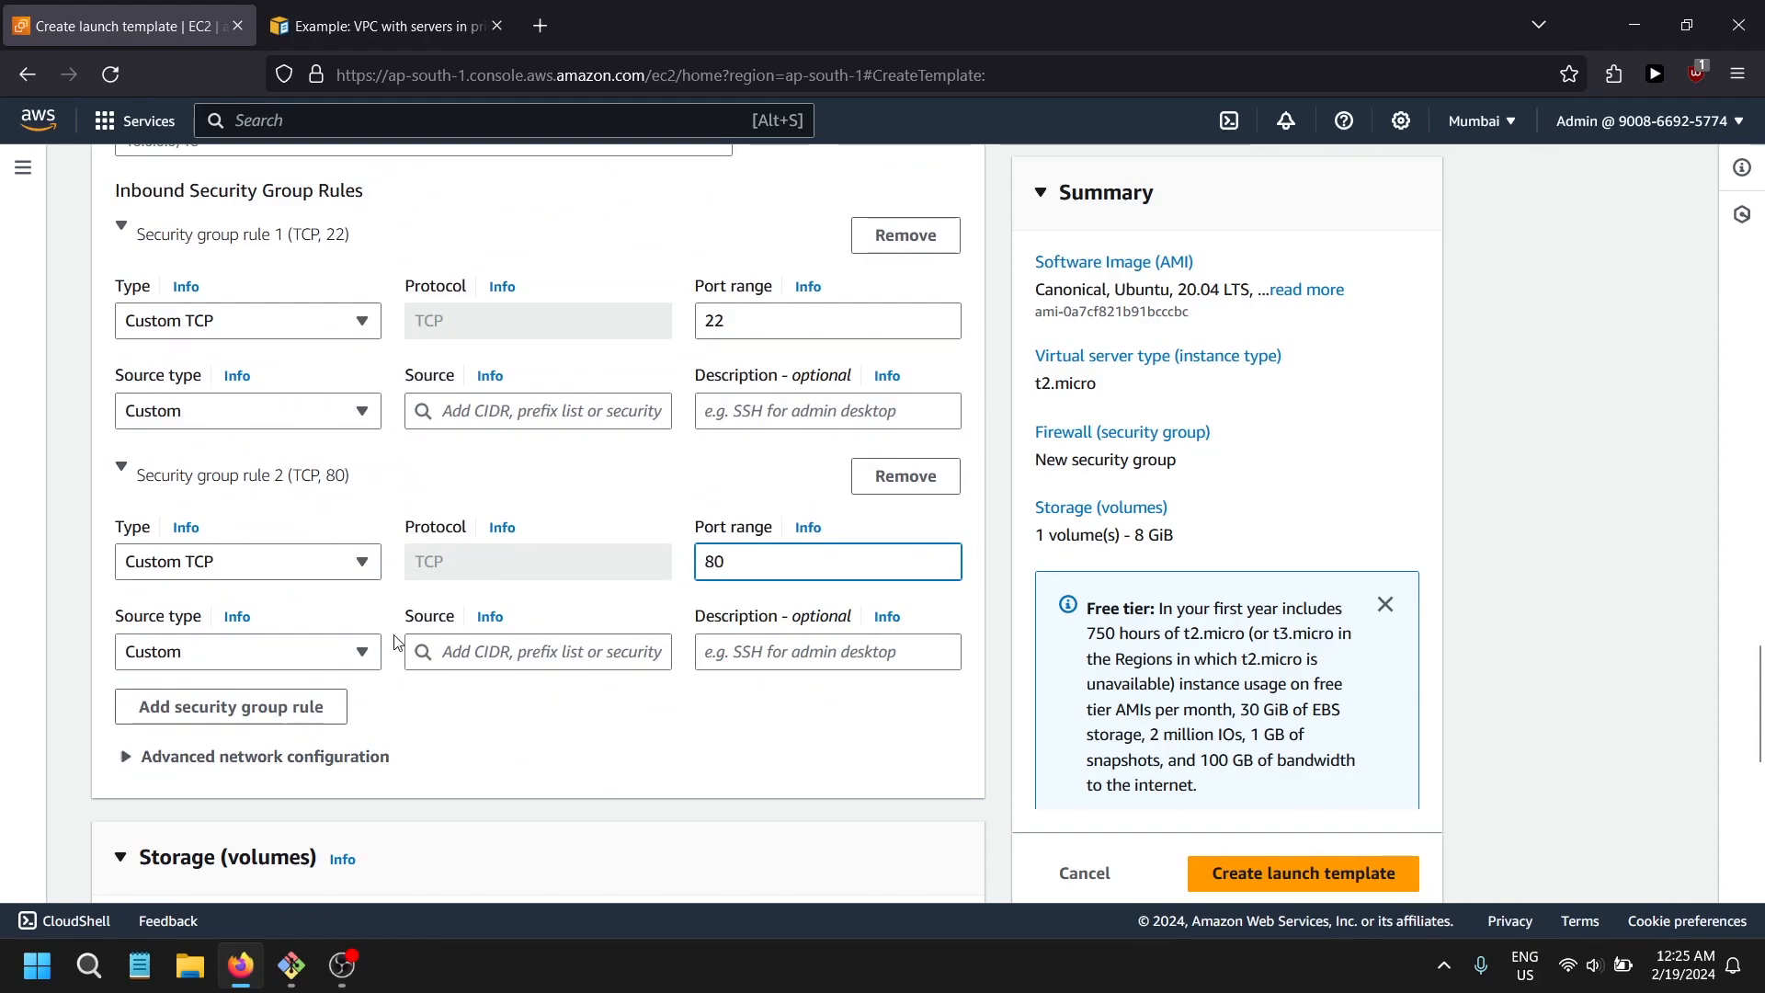
- Change the type of the second inbound rule to HTTP
{"action": "left_click", "coordinate": [296, 544]}
{"action": "left_click", "coordinate": [206, 560]}
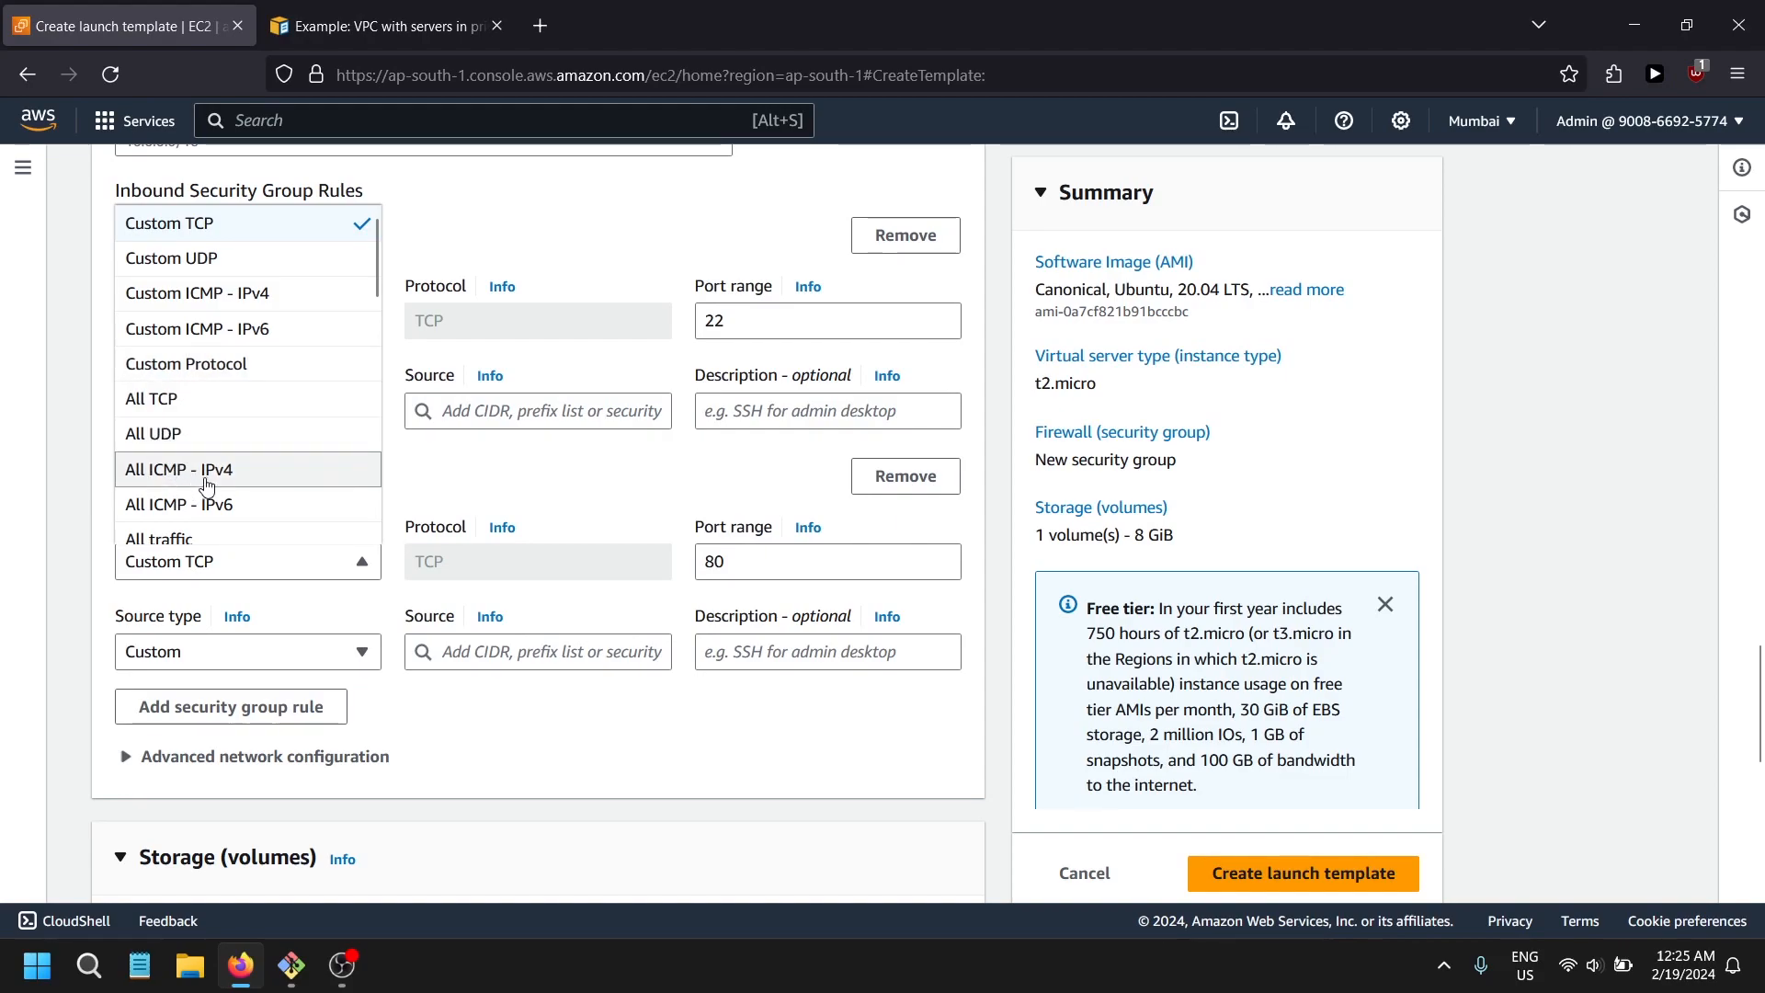
{"action": "scroll", "coordinate": [197, 469], "scroll_direction": "down", "scroll_amount": 3}
{"action": "scroll", "coordinate": [221, 386], "scroll_direction": "down", "scroll_amount": 3}
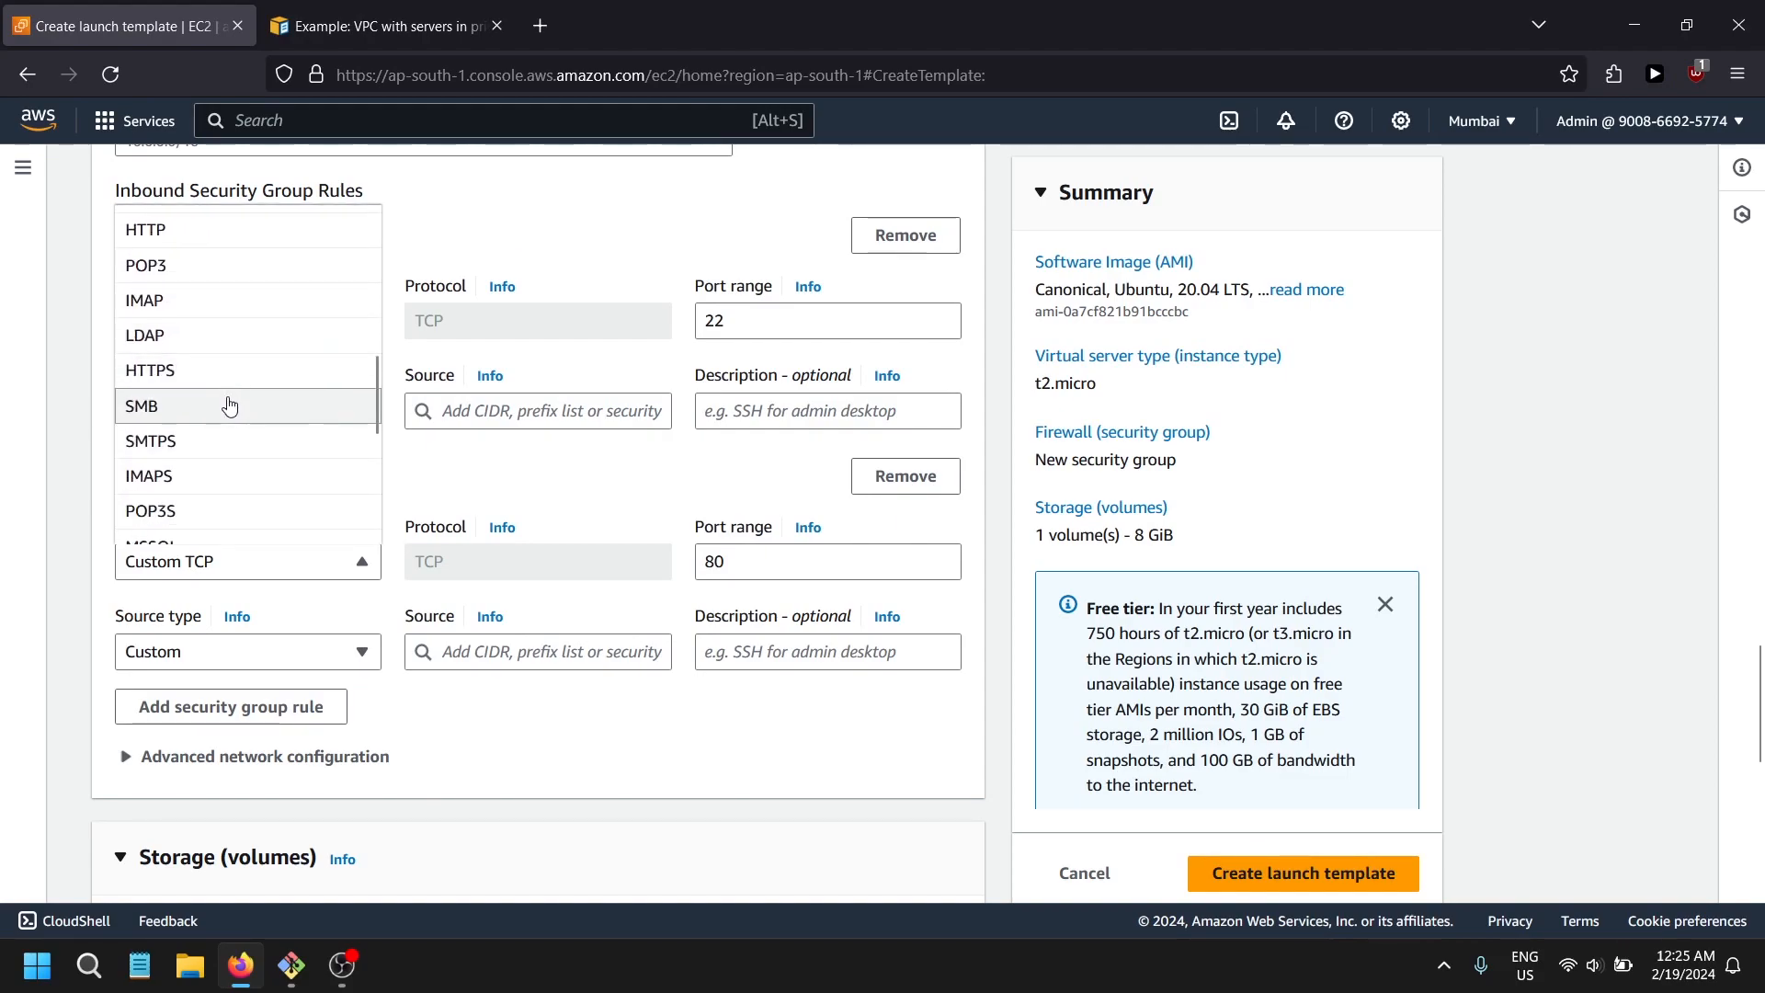
{"action": "left_click", "coordinate": [162, 240]}
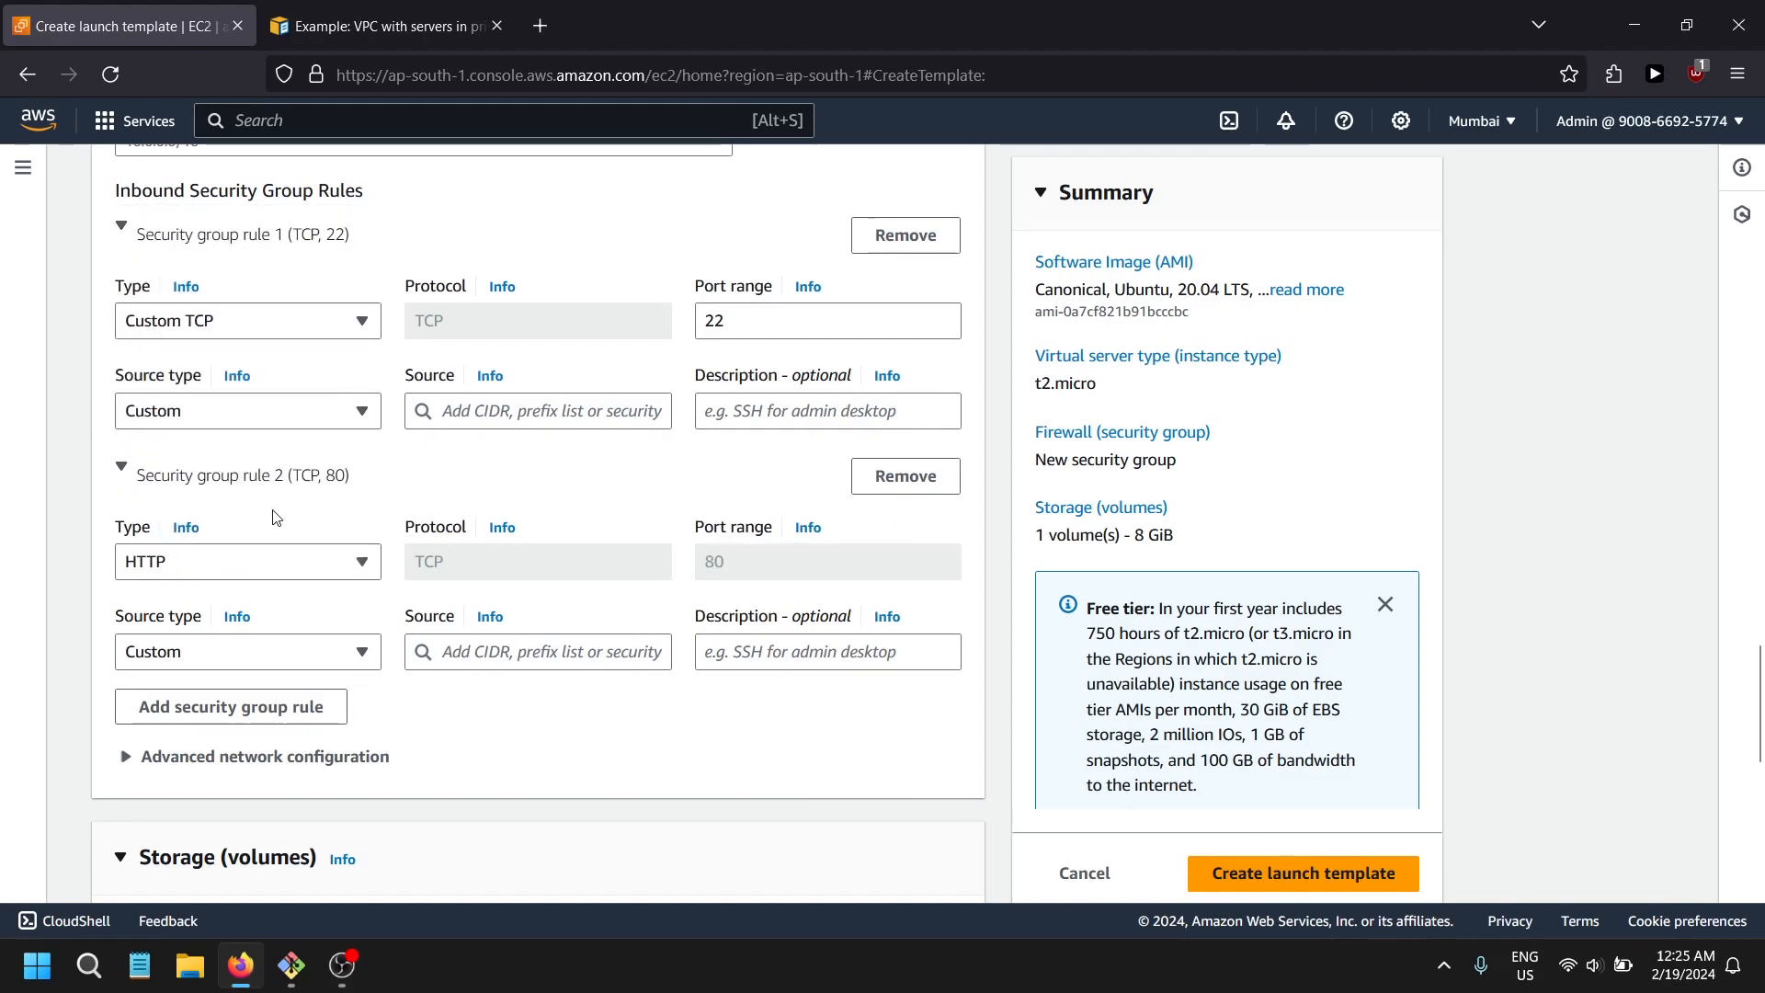
- Review the two inbound rules and the storage settings, and try to create the launch template without rule sources
{"action": "scroll", "coordinate": [714, 596], "scroll_direction": "up", "scroll_amount": 3}
{"action": "scroll", "coordinate": [740, 644], "scroll_direction": "down", "scroll_amount": 1}
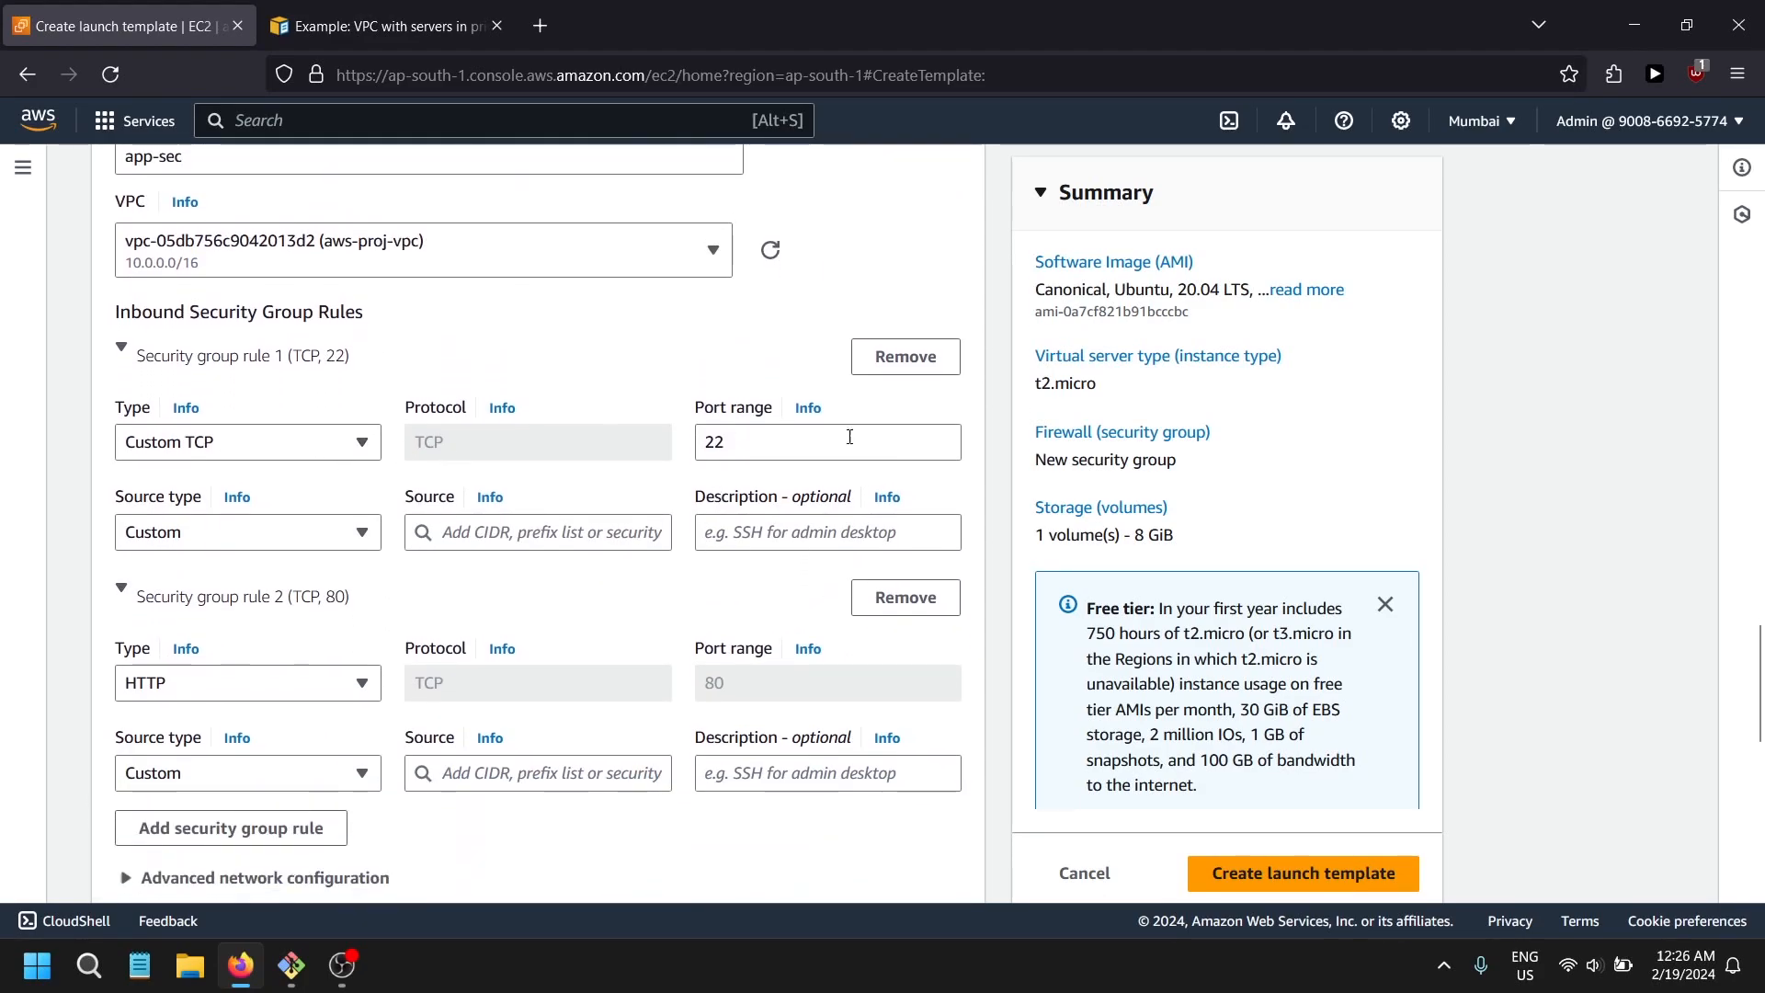
{"action": "scroll", "coordinate": [682, 769], "scroll_direction": "down", "scroll_amount": 2}
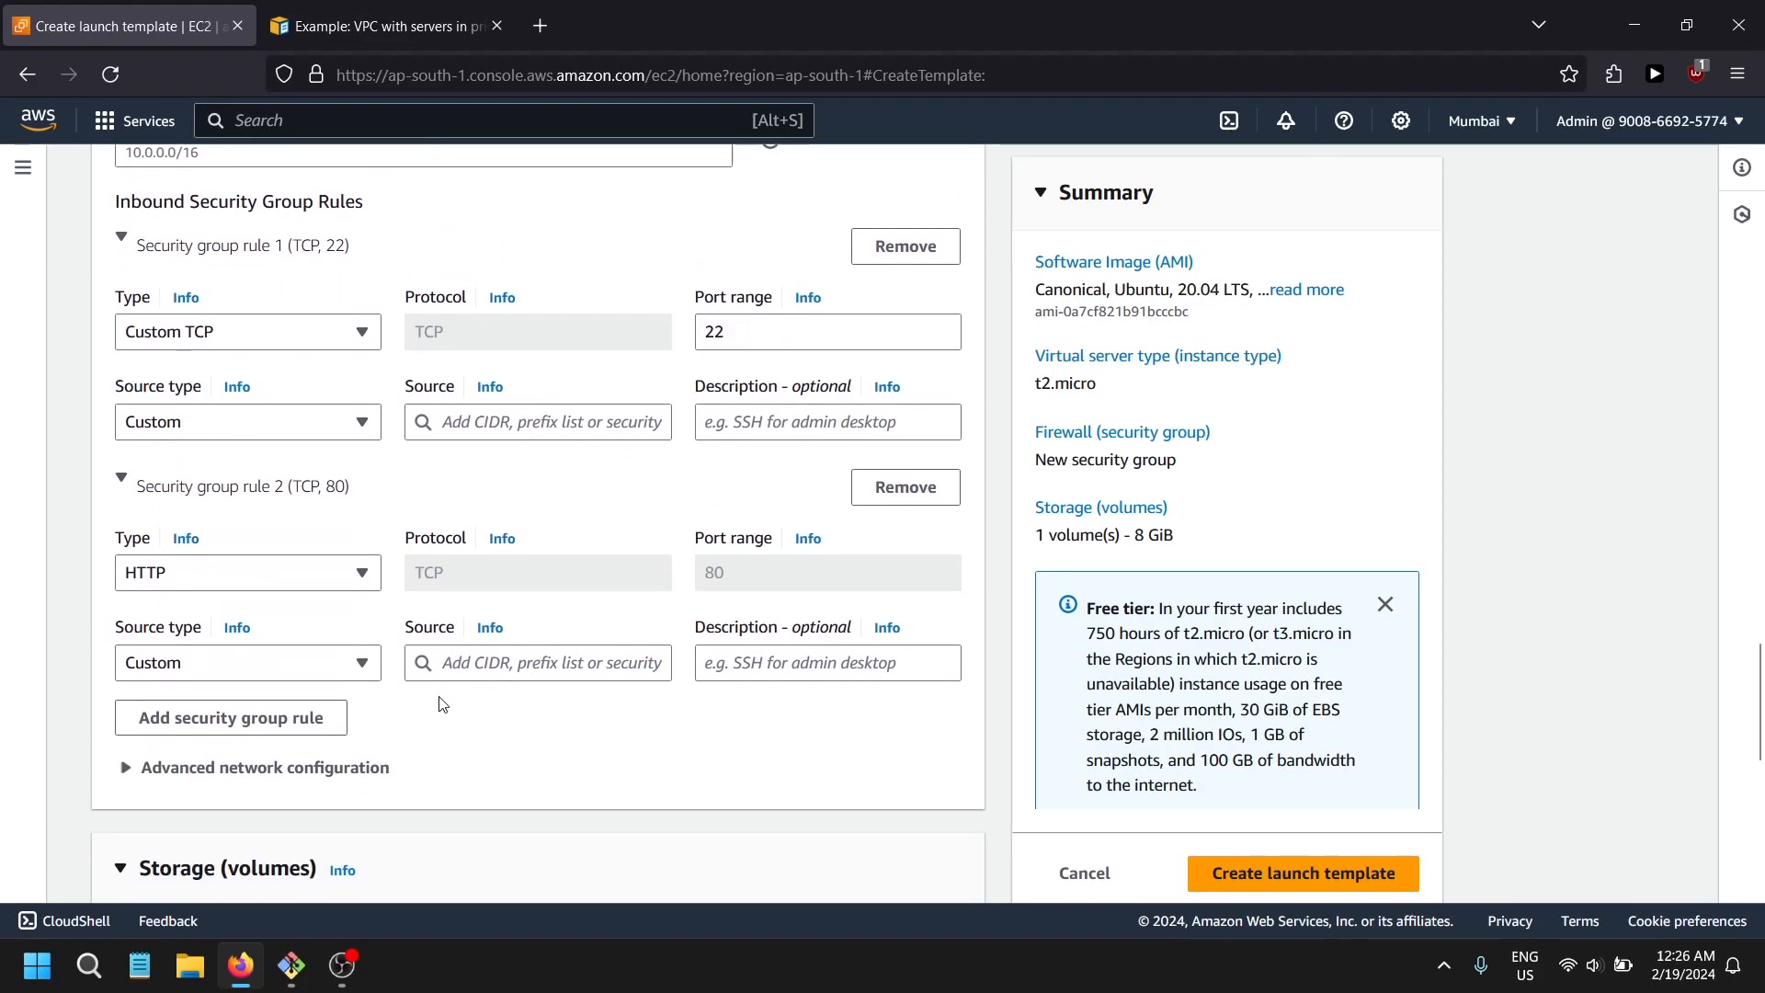
{"action": "scroll", "coordinate": [699, 597], "scroll_direction": "down", "scroll_amount": 8}
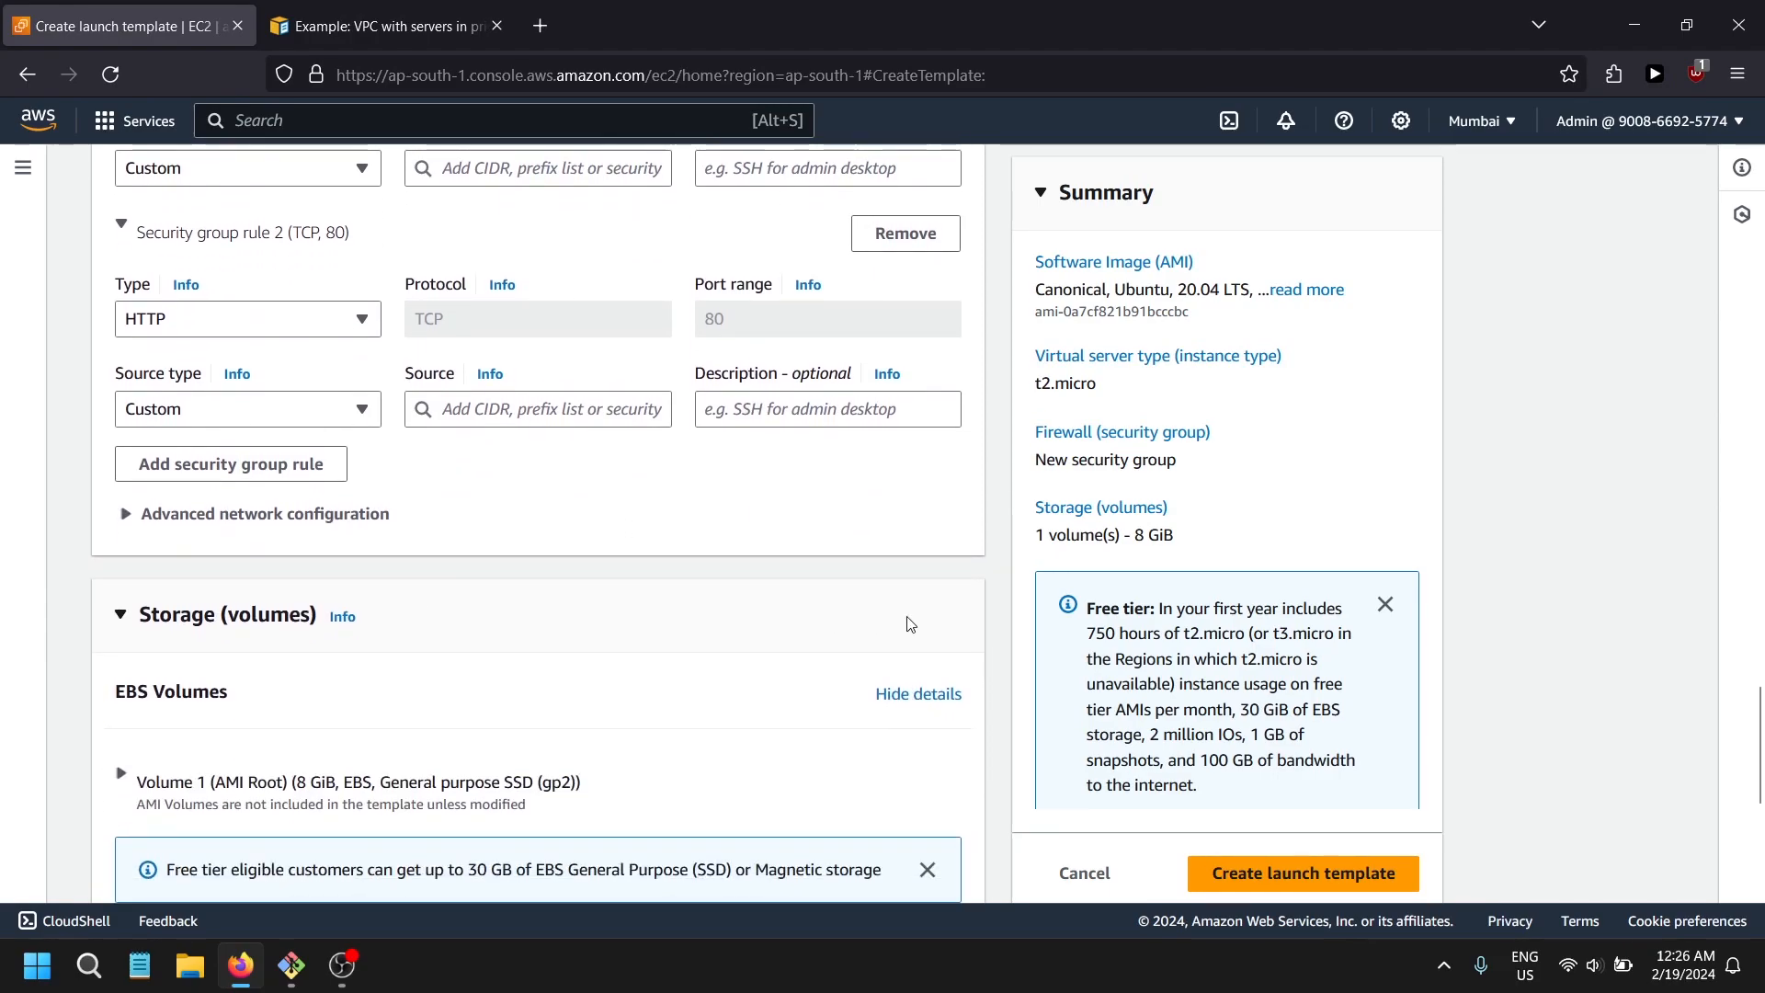
{"action": "scroll", "coordinate": [1149, 887], "scroll_direction": "up", "scroll_amount": 5}
{"action": "left_click", "coordinate": [1303, 870]}
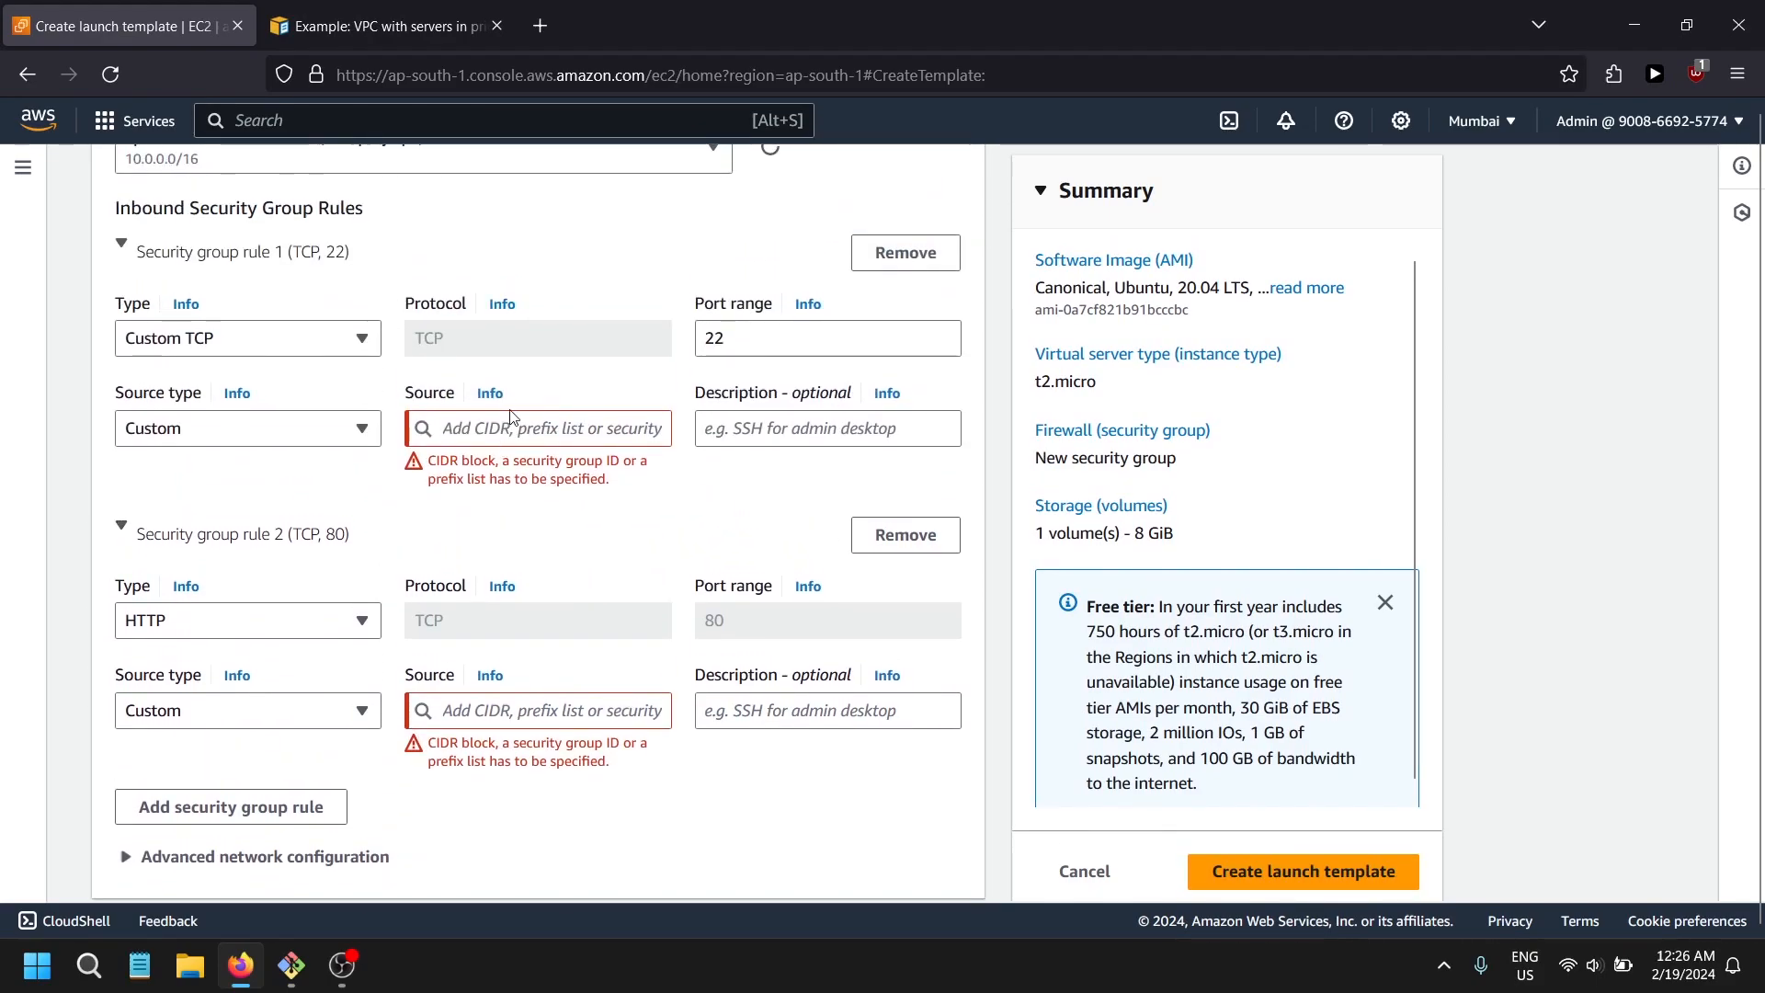
- Set the source of both inbound rules to 0.0.0.0/0 and create the launch template
{"action": "left_click", "coordinate": [512, 426]}
{"action": "left_click", "coordinate": [497, 500]}
{"action": "left_click", "coordinate": [513, 717]}
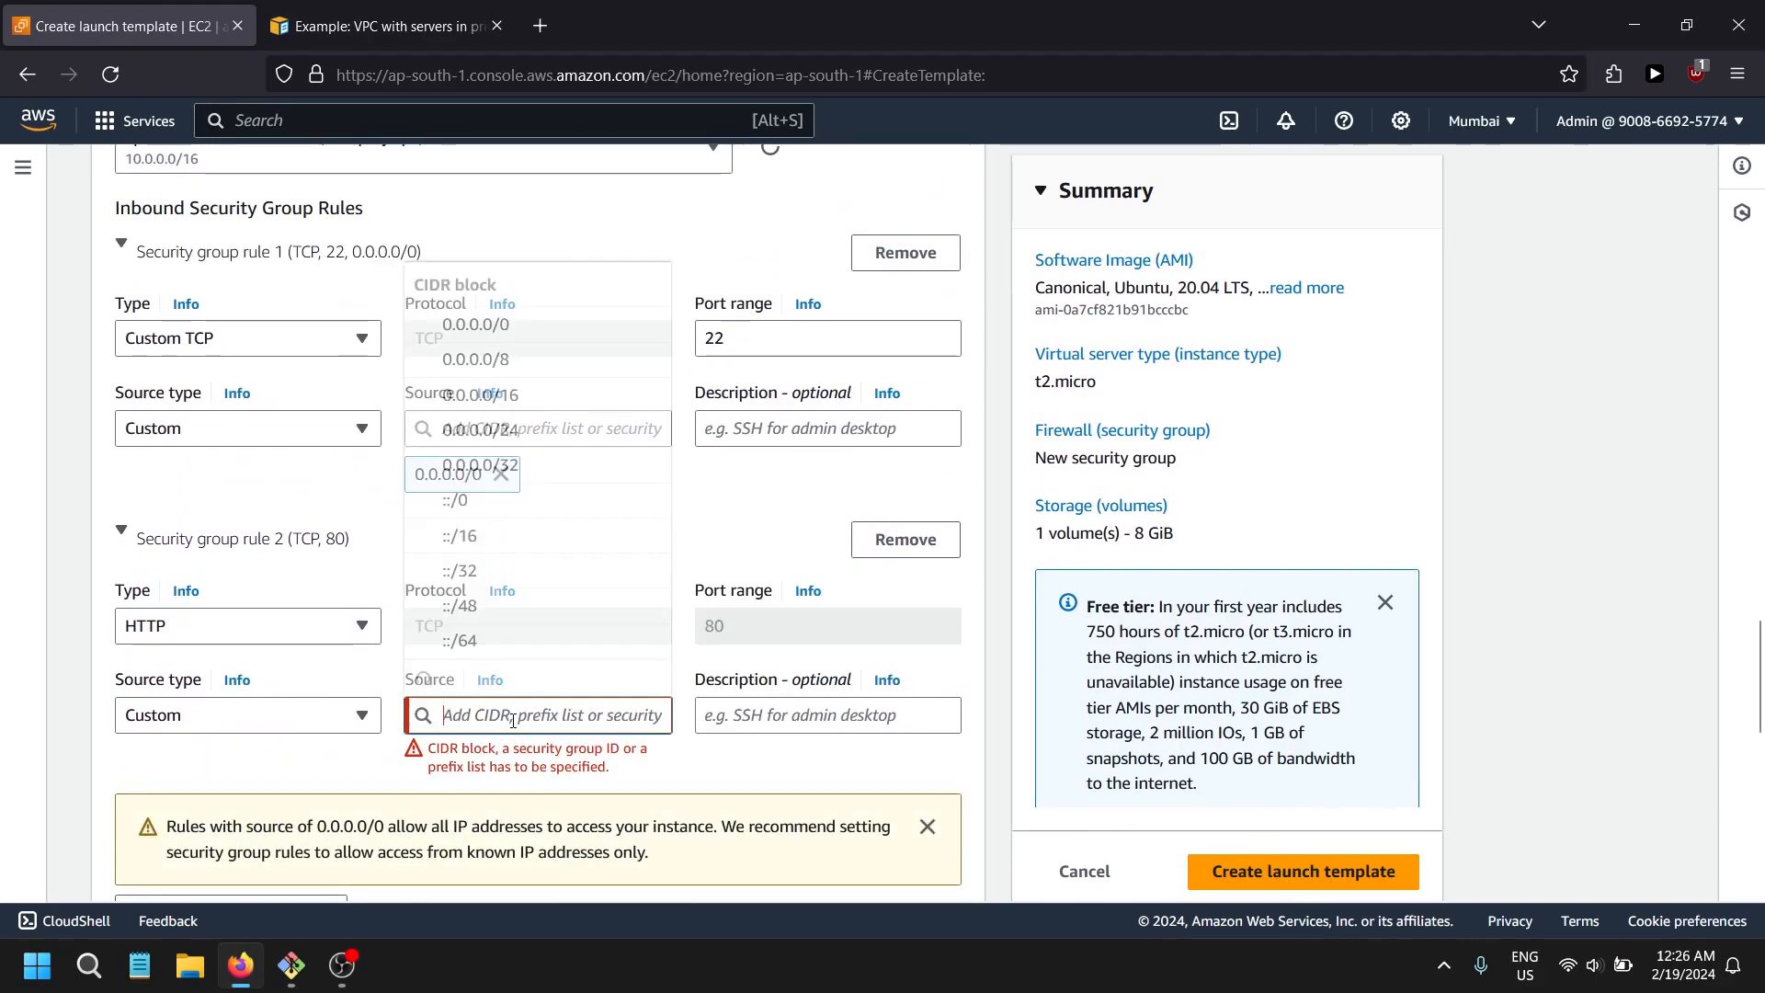
{"action": "left_click", "coordinate": [603, 284]}
{"action": "scroll", "coordinate": [1250, 712], "scroll_direction": "down", "scroll_amount": 5}
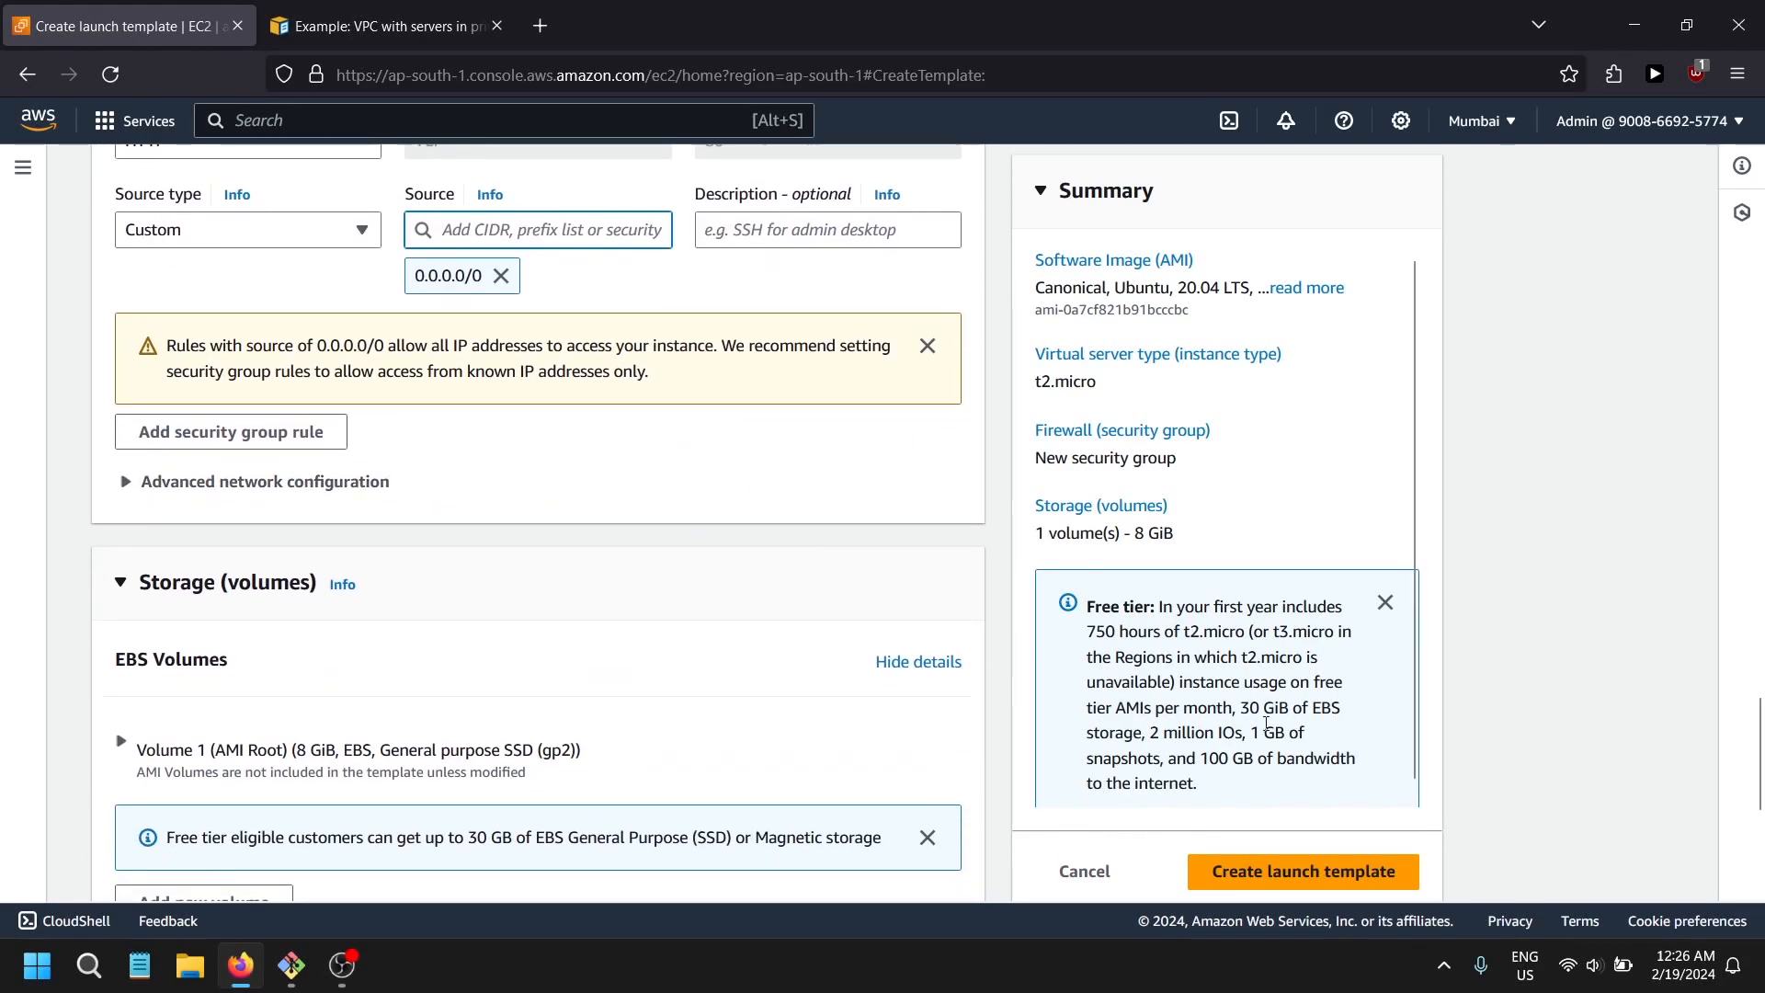
{"action": "left_click", "coordinate": [1305, 871]}
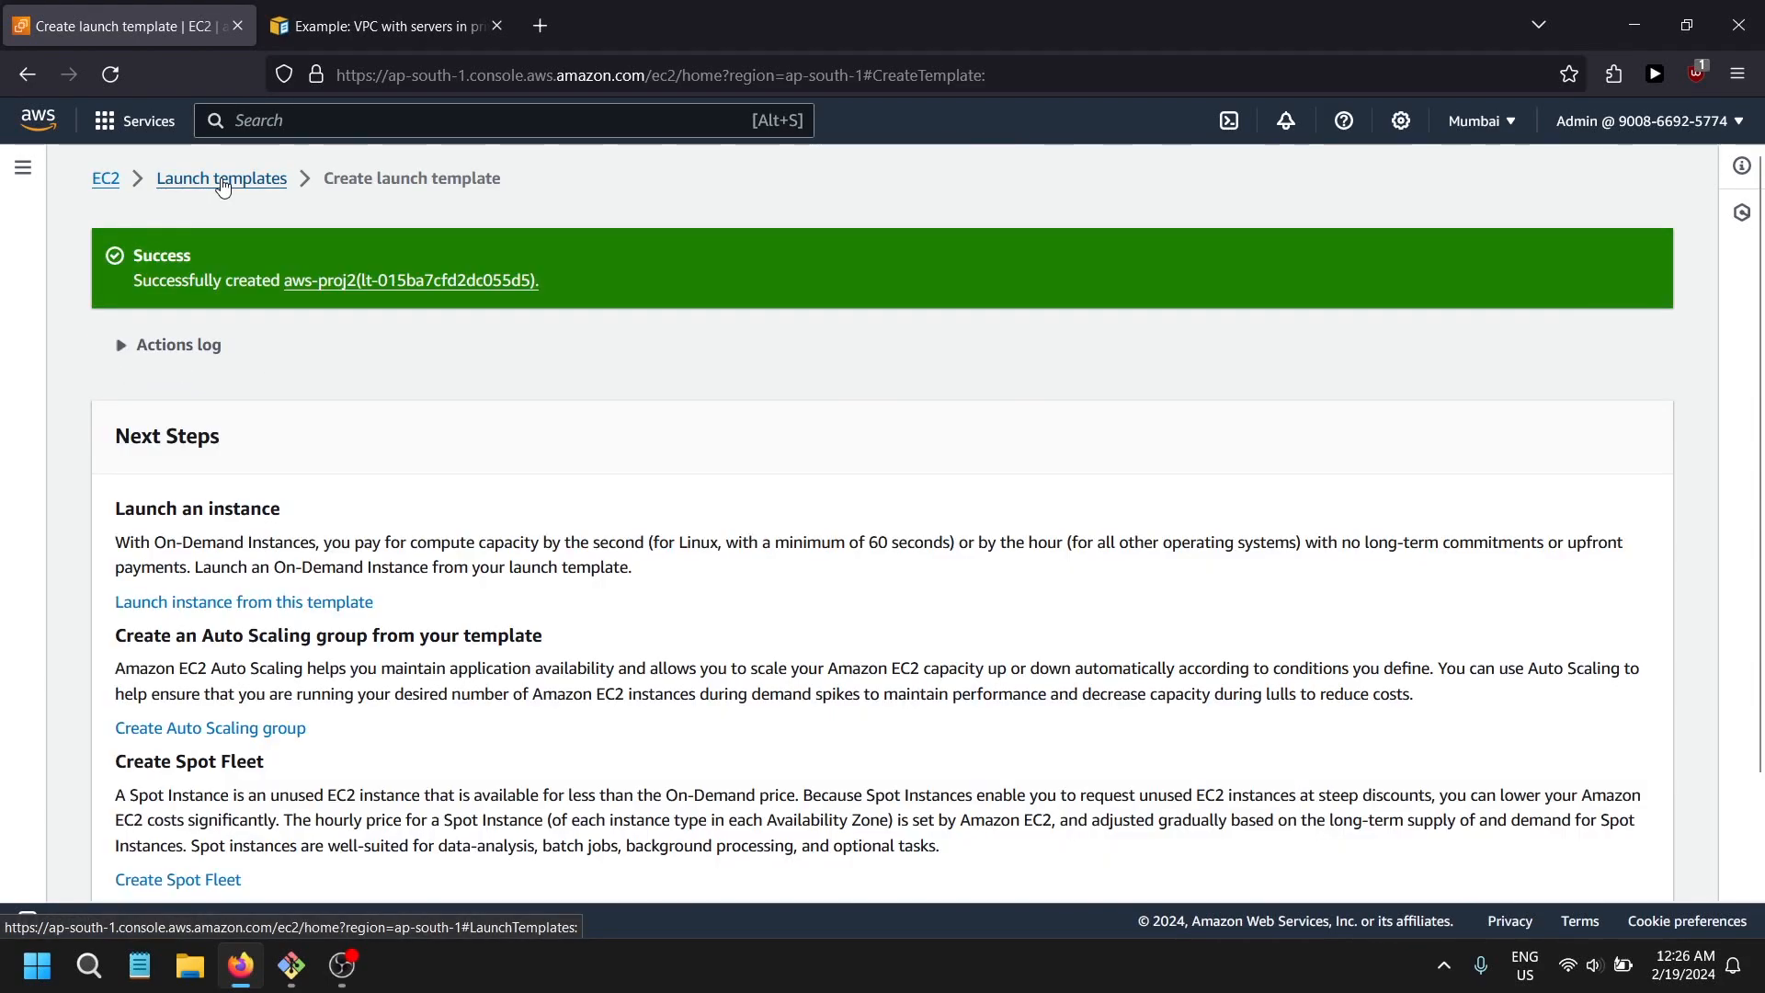
- Start creating an Auto Scaling group and name it aws-auto-scalling
{"action": "left_click", "coordinate": [212, 184]}
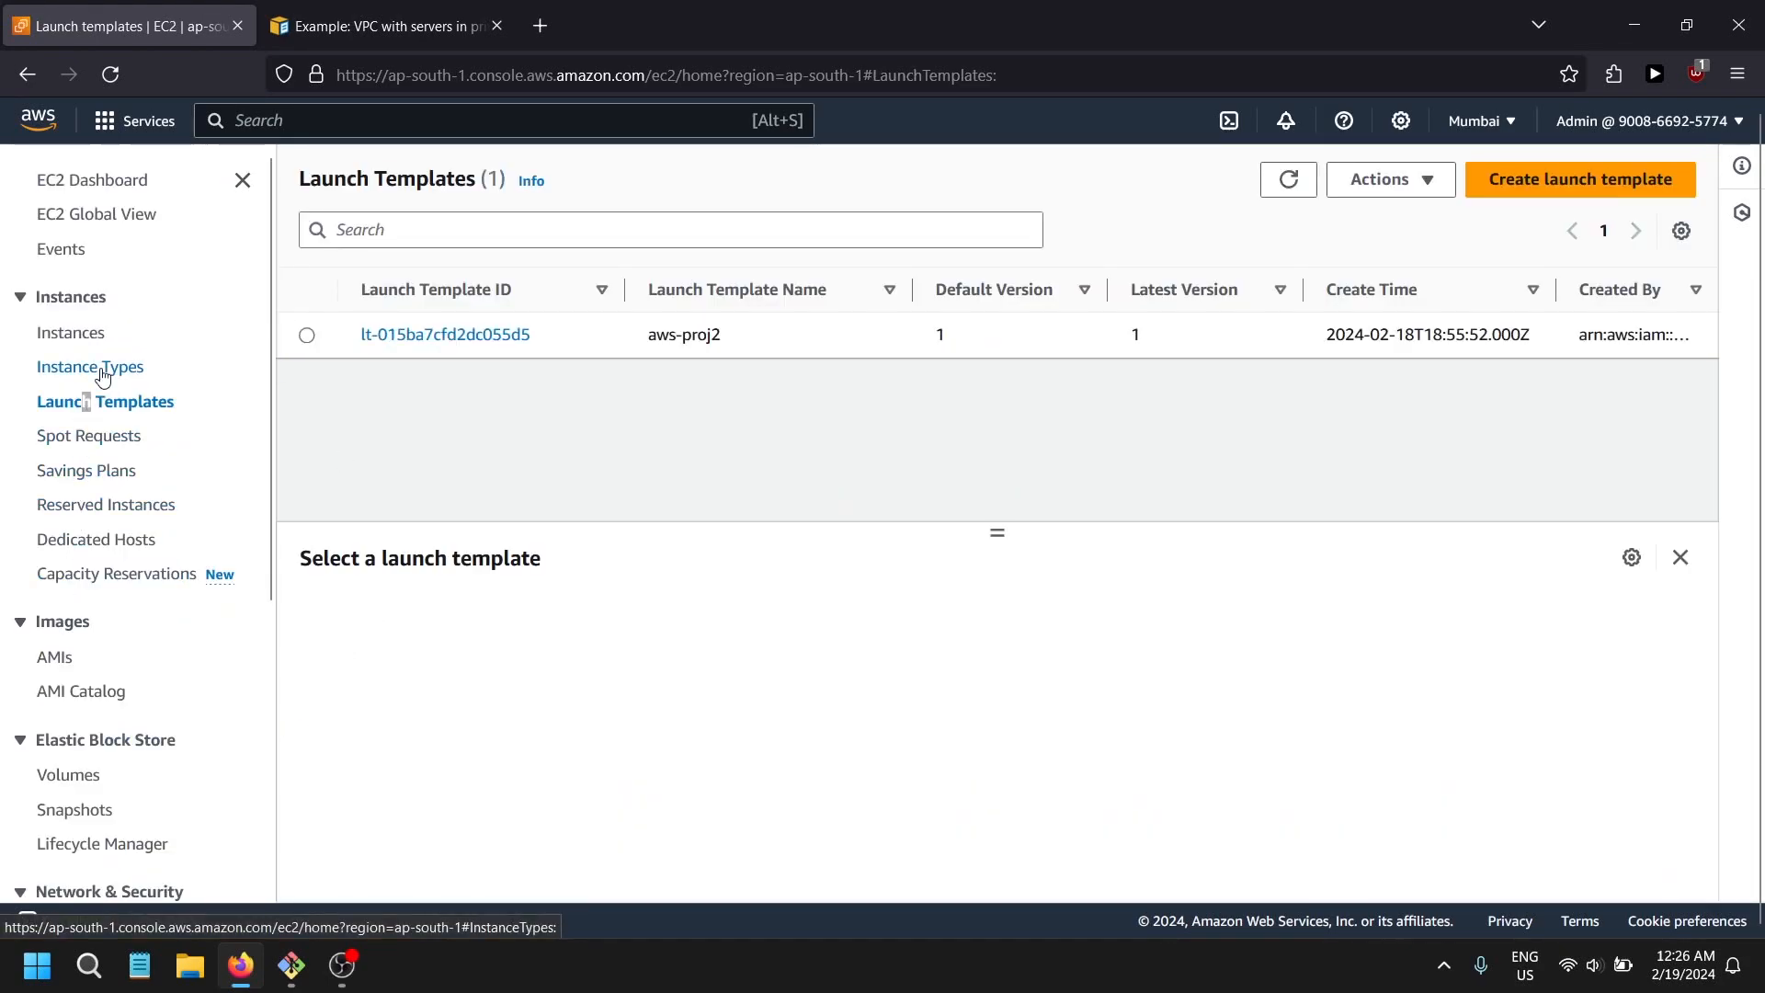
{"action": "scroll", "coordinate": [102, 855], "scroll_direction": "down", "scroll_amount": 5}
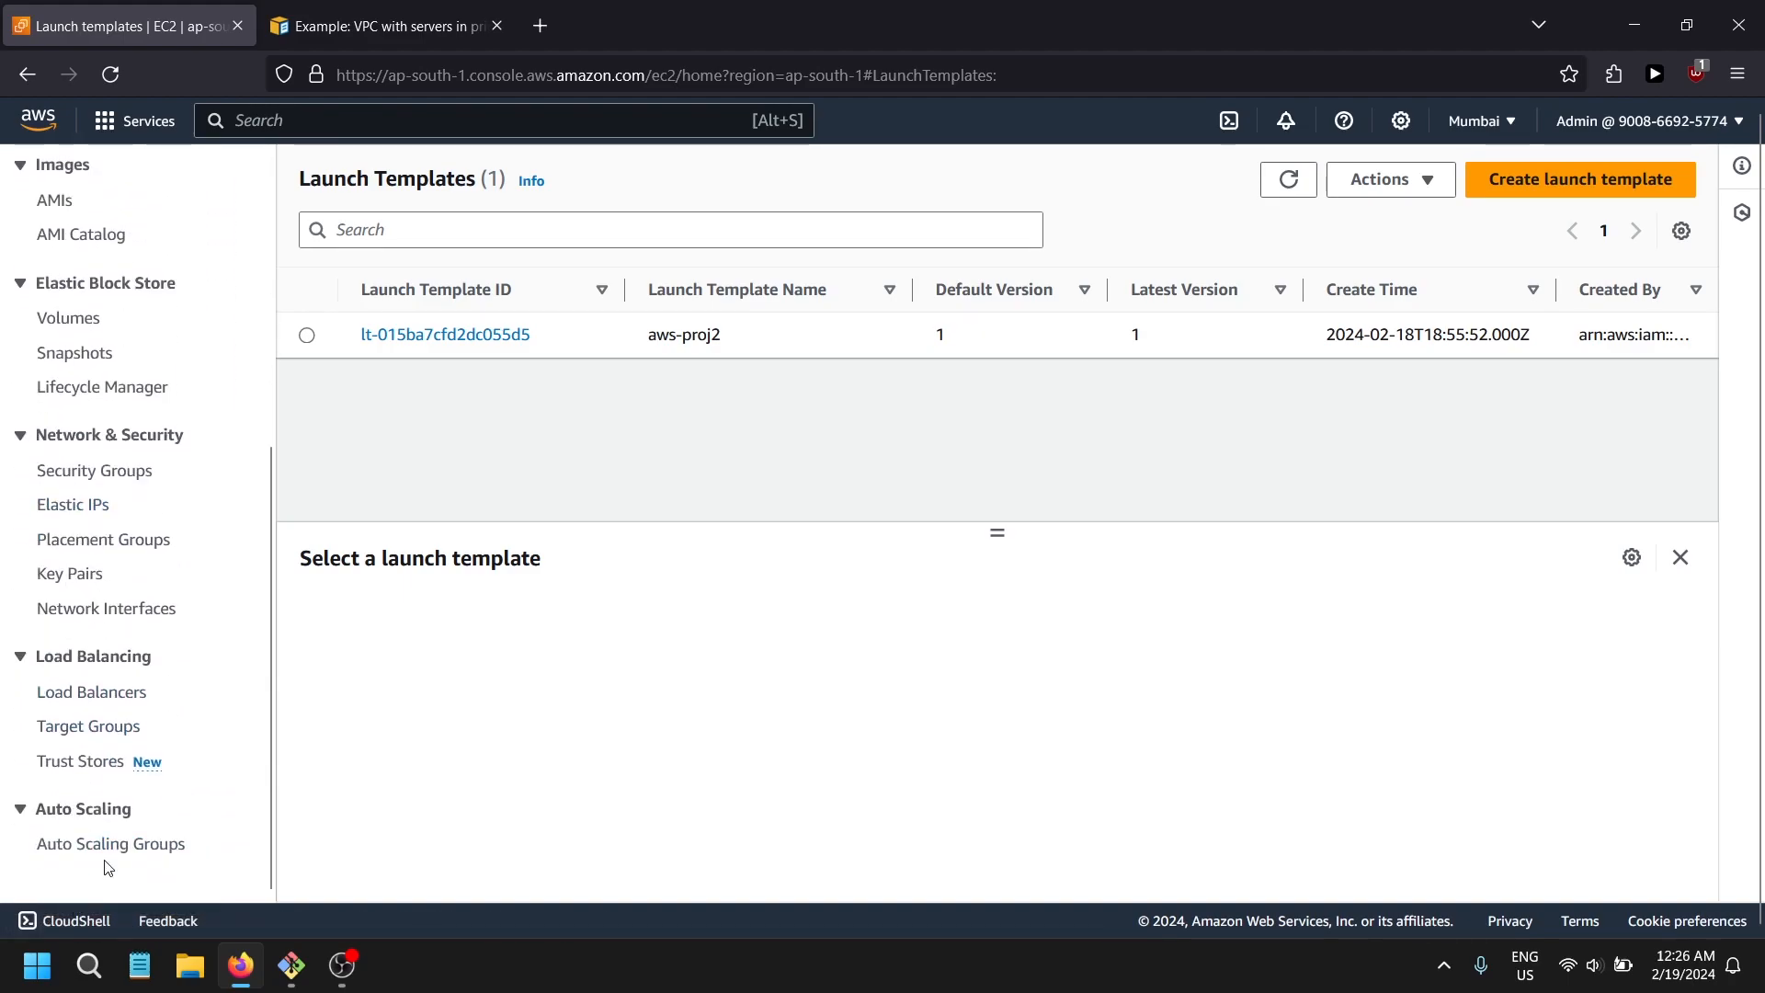
{"action": "left_click", "coordinate": [103, 844]}
{"action": "left_click", "coordinate": [1277, 375]}
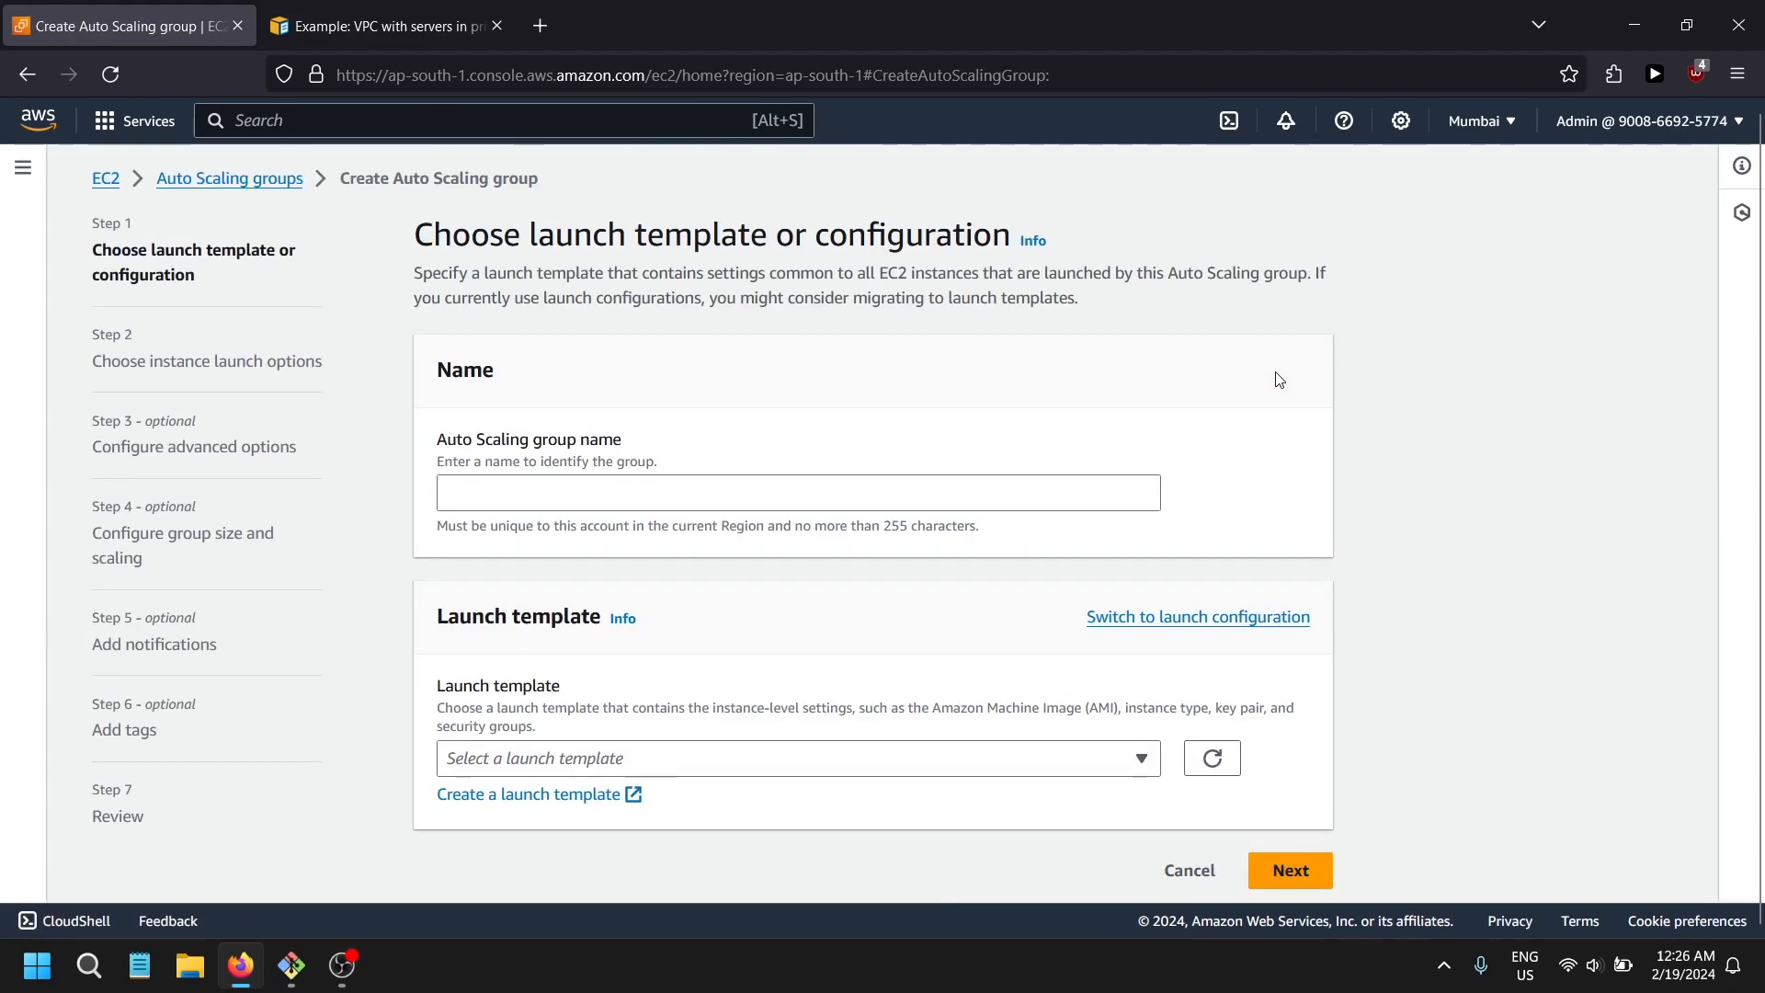
{"action": "left_click", "coordinate": [726, 497]}
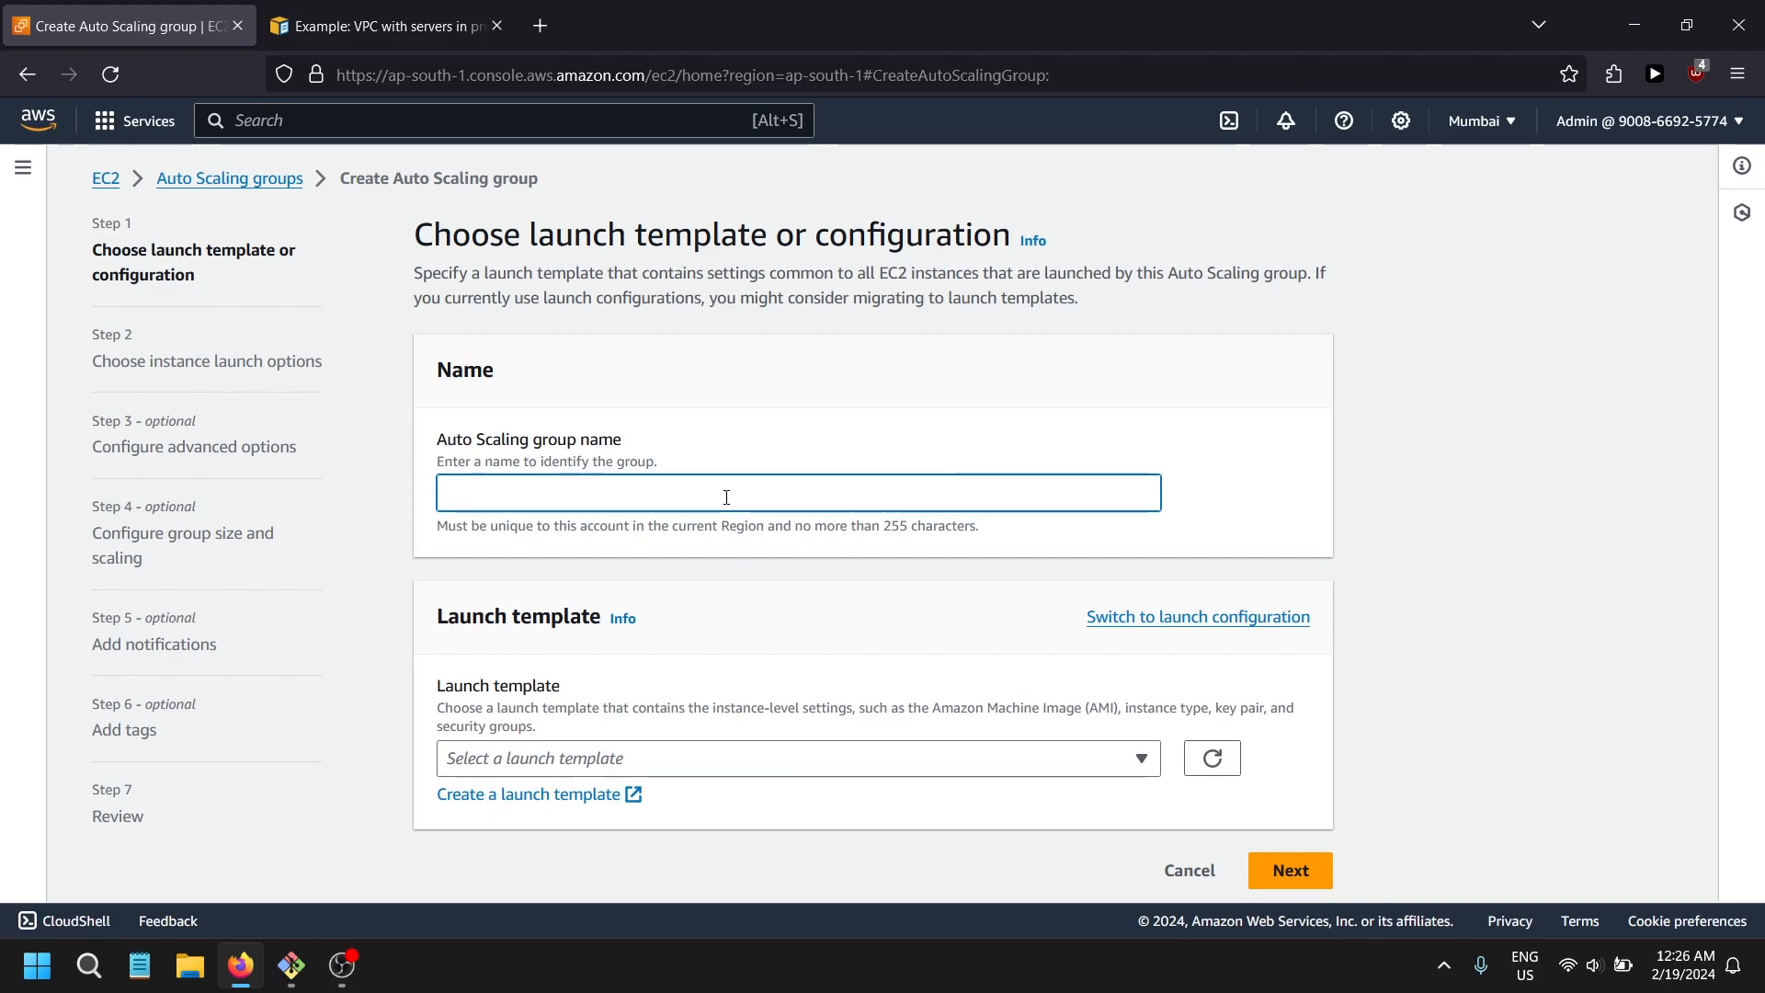
{"action": "type", "text": "aws-auto-scalling"}
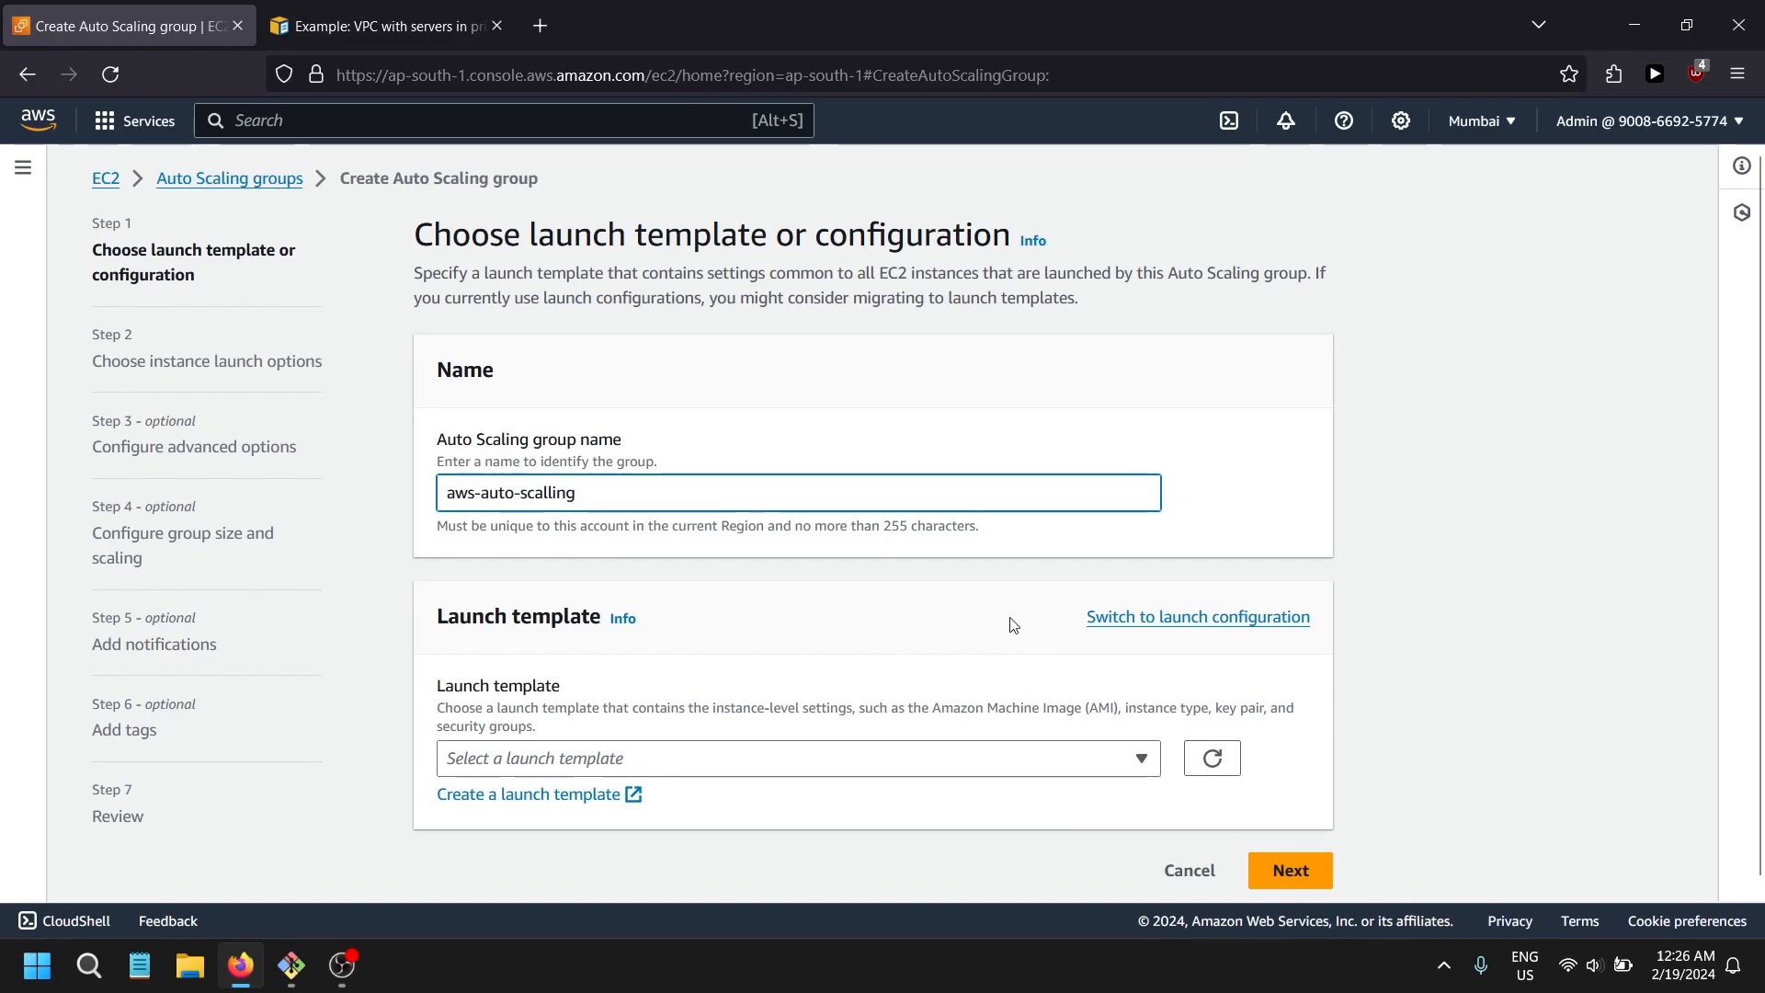
- Select aws-proj2 as the group's launch template and review its summary details
{"action": "left_click", "coordinate": [828, 759]}
{"action": "left_click", "coordinate": [560, 720]}
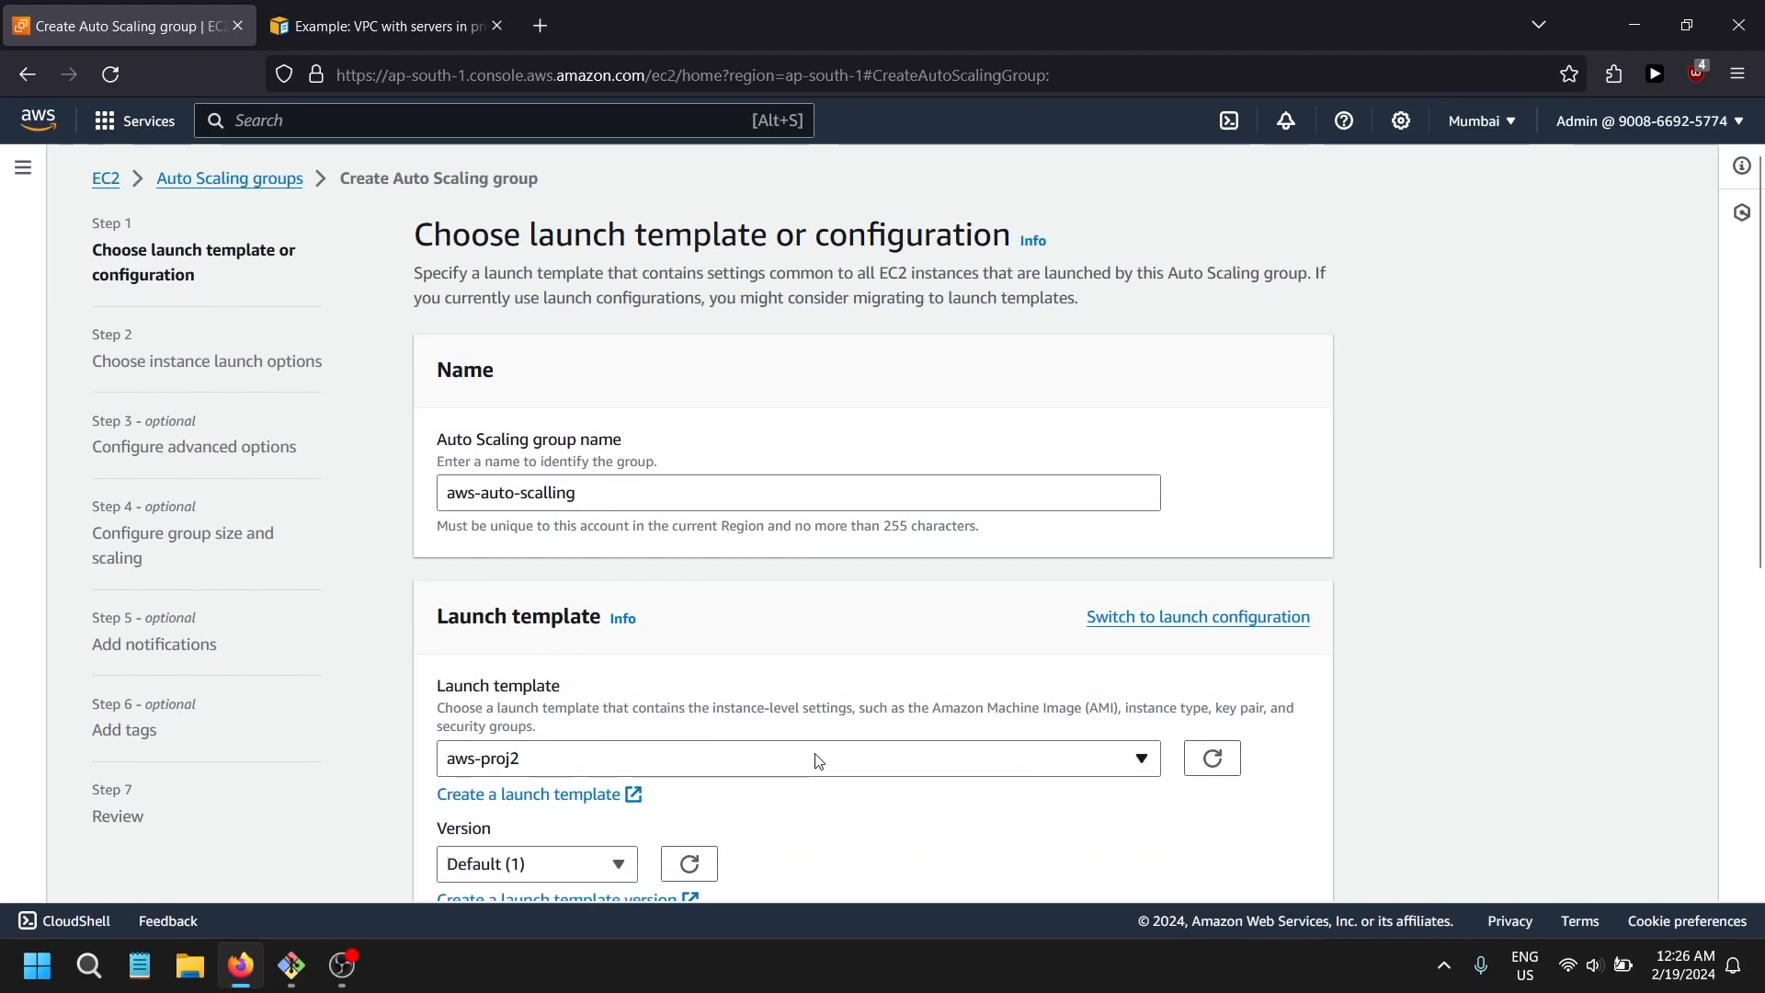
{"action": "scroll", "coordinate": [396, 634], "scroll_direction": "down", "scroll_amount": 3}
{"action": "scroll", "coordinate": [395, 635], "scroll_direction": "down", "scroll_amount": 3}
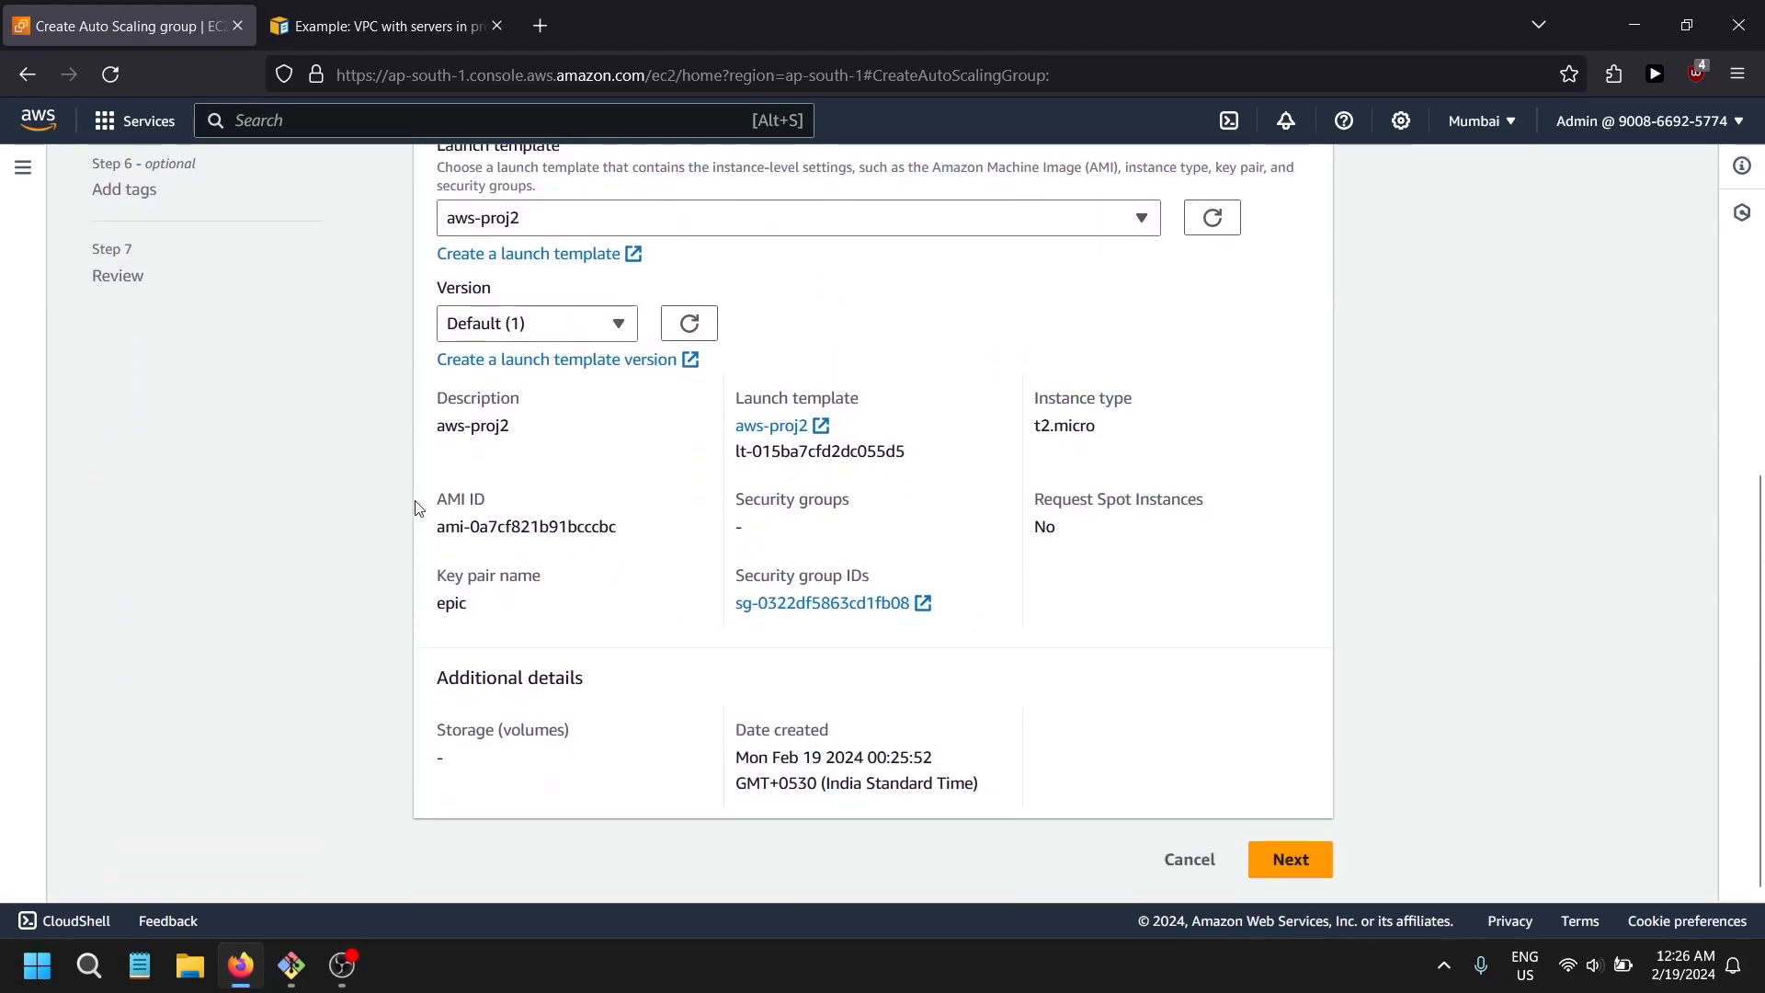
{"action": "left_click_drag", "start_coordinate": [720, 505], "coordinate": [798, 525]}
{"action": "left_click", "coordinate": [779, 523]}
{"action": "scroll", "coordinate": [748, 519], "scroll_direction": "up", "scroll_amount": 1}
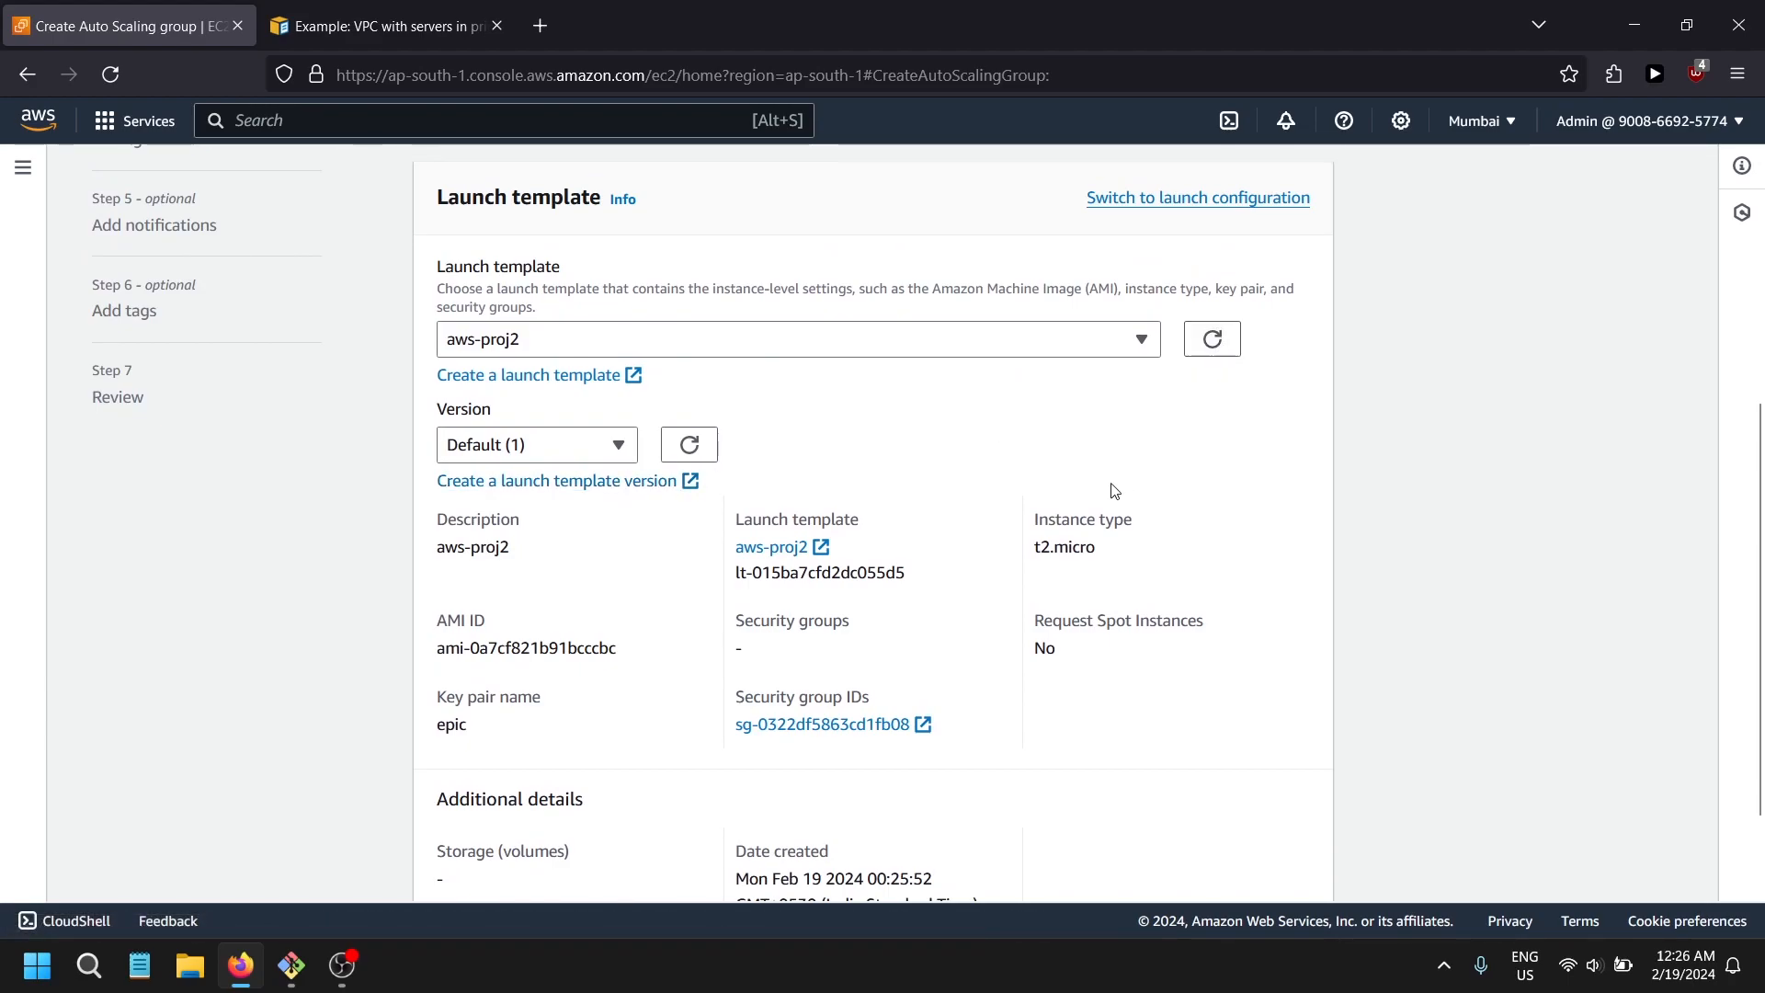
- Try the other version options of the launch template and return the choice to Default (1)
{"action": "left_click", "coordinate": [537, 445]}
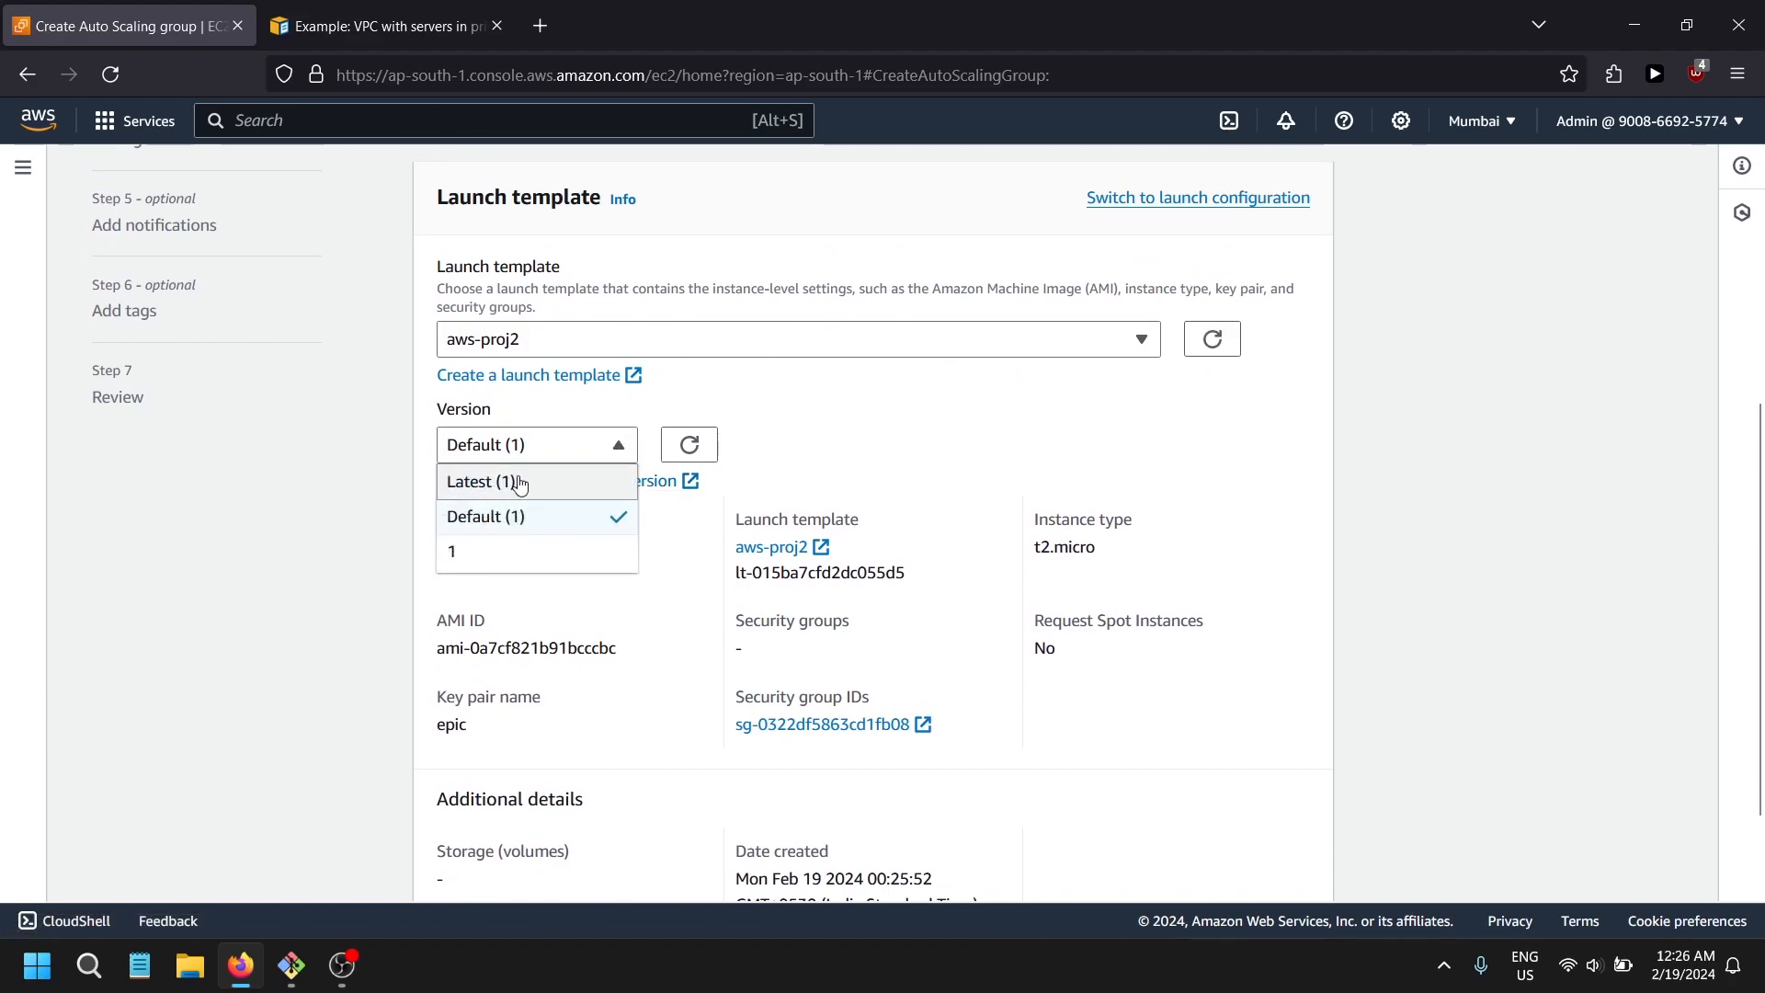
{"action": "left_click", "coordinate": [515, 555]}
{"action": "left_click", "coordinate": [538, 323]}
{"action": "left_click", "coordinate": [515, 360]}
{"action": "left_click", "coordinate": [555, 331]}
{"action": "left_click", "coordinate": [537, 396]}
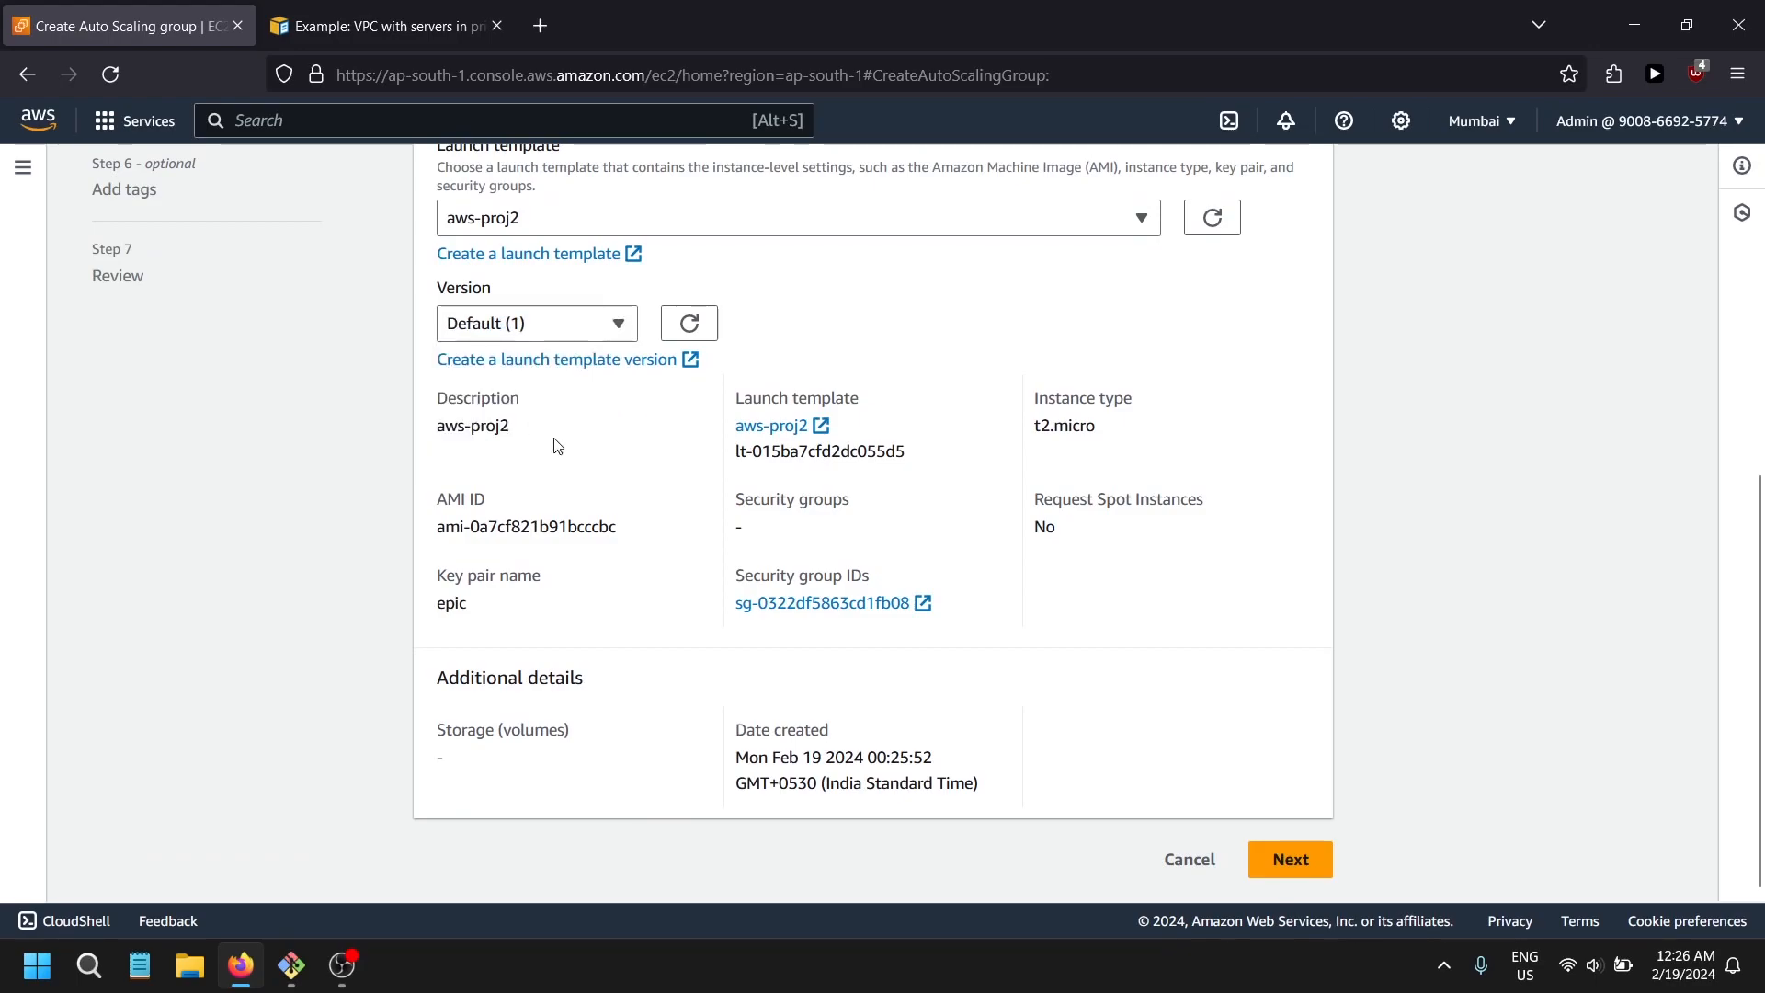
- Open the aws-proj2 launch template in a separate tab and examine its version details and security group ID
{"action": "scroll", "coordinate": [643, 478], "scroll_direction": "up", "scroll_amount": 2}
{"action": "middle_click", "coordinate": [823, 735]}
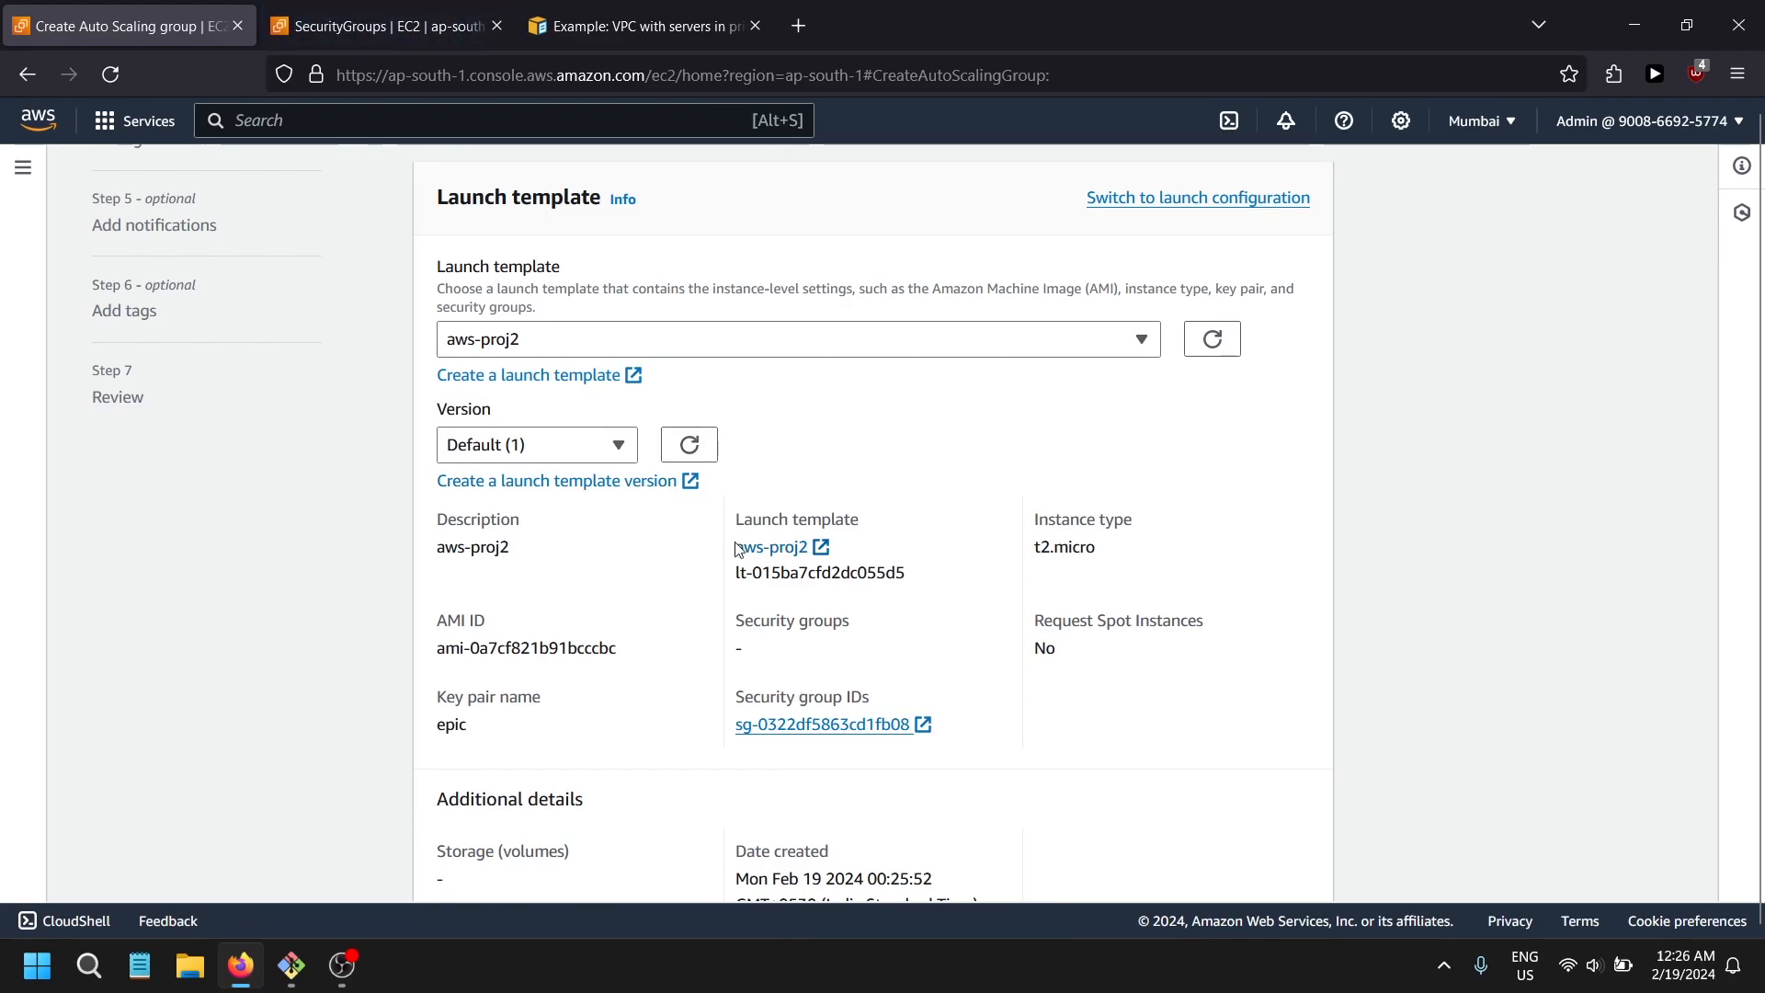
{"action": "middle_click", "coordinate": [771, 546]}
{"action": "left_click", "coordinate": [498, 26]}
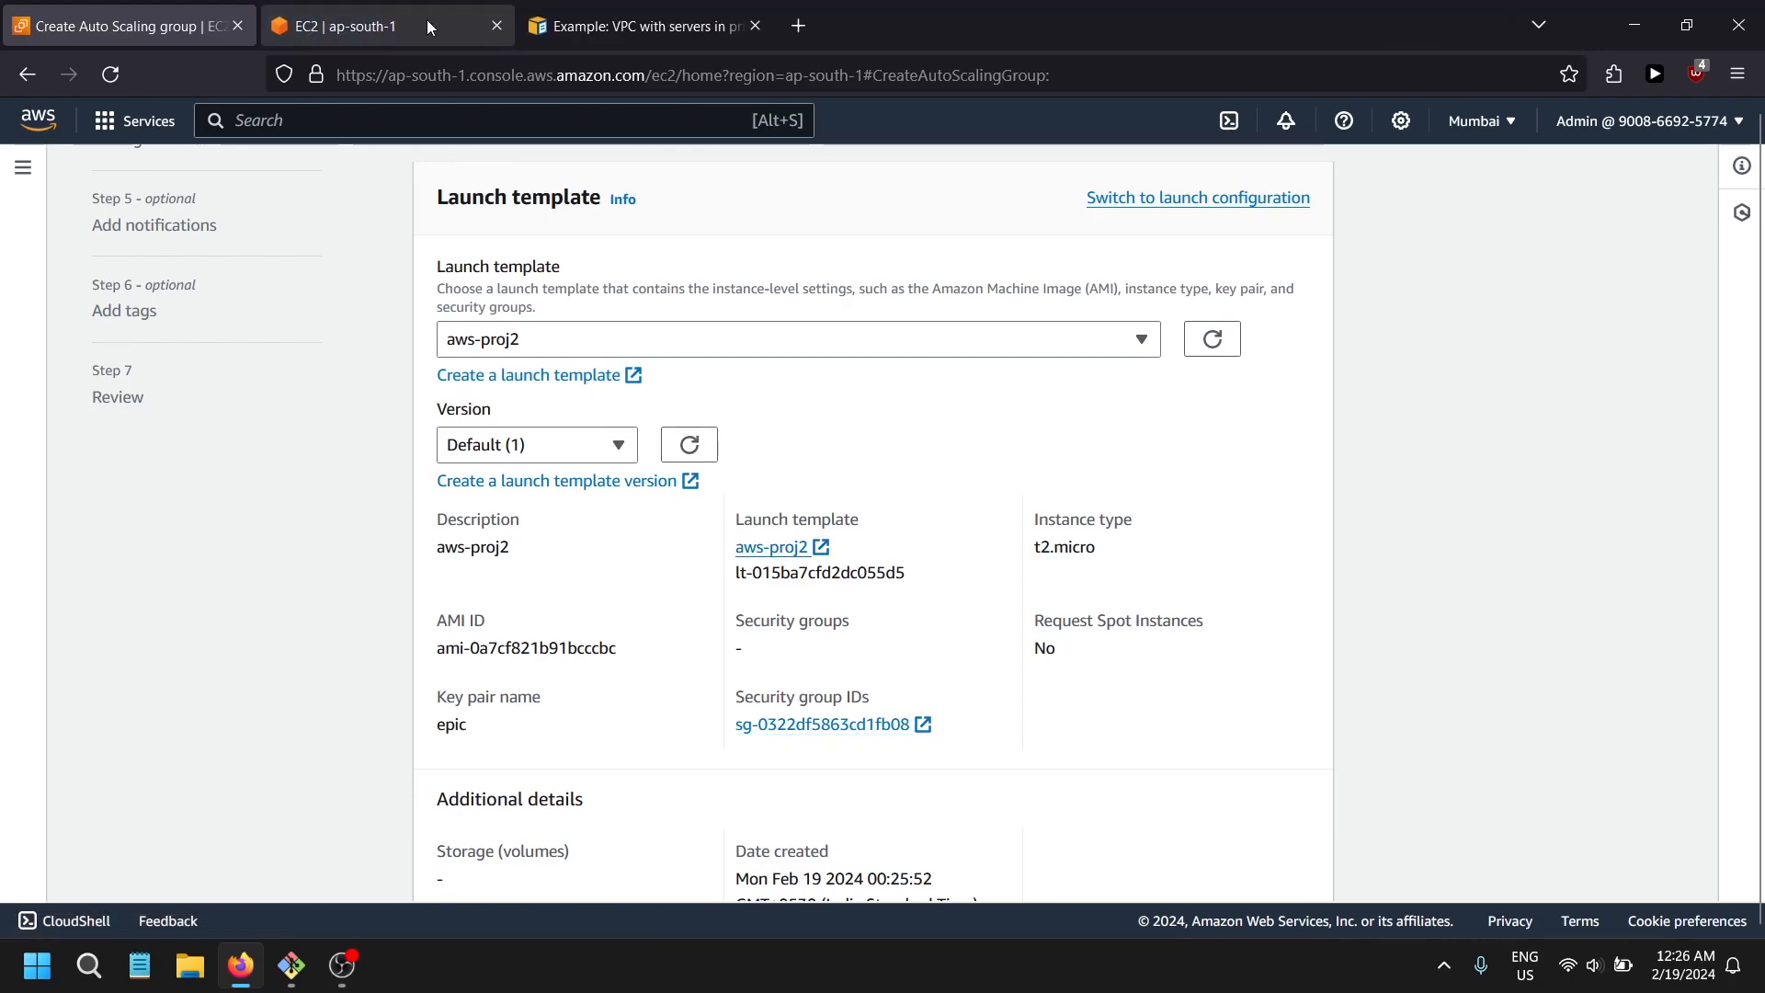
{"action": "left_click", "coordinate": [428, 28]}
{"action": "scroll", "coordinate": [577, 635], "scroll_direction": "down", "scroll_amount": 2}
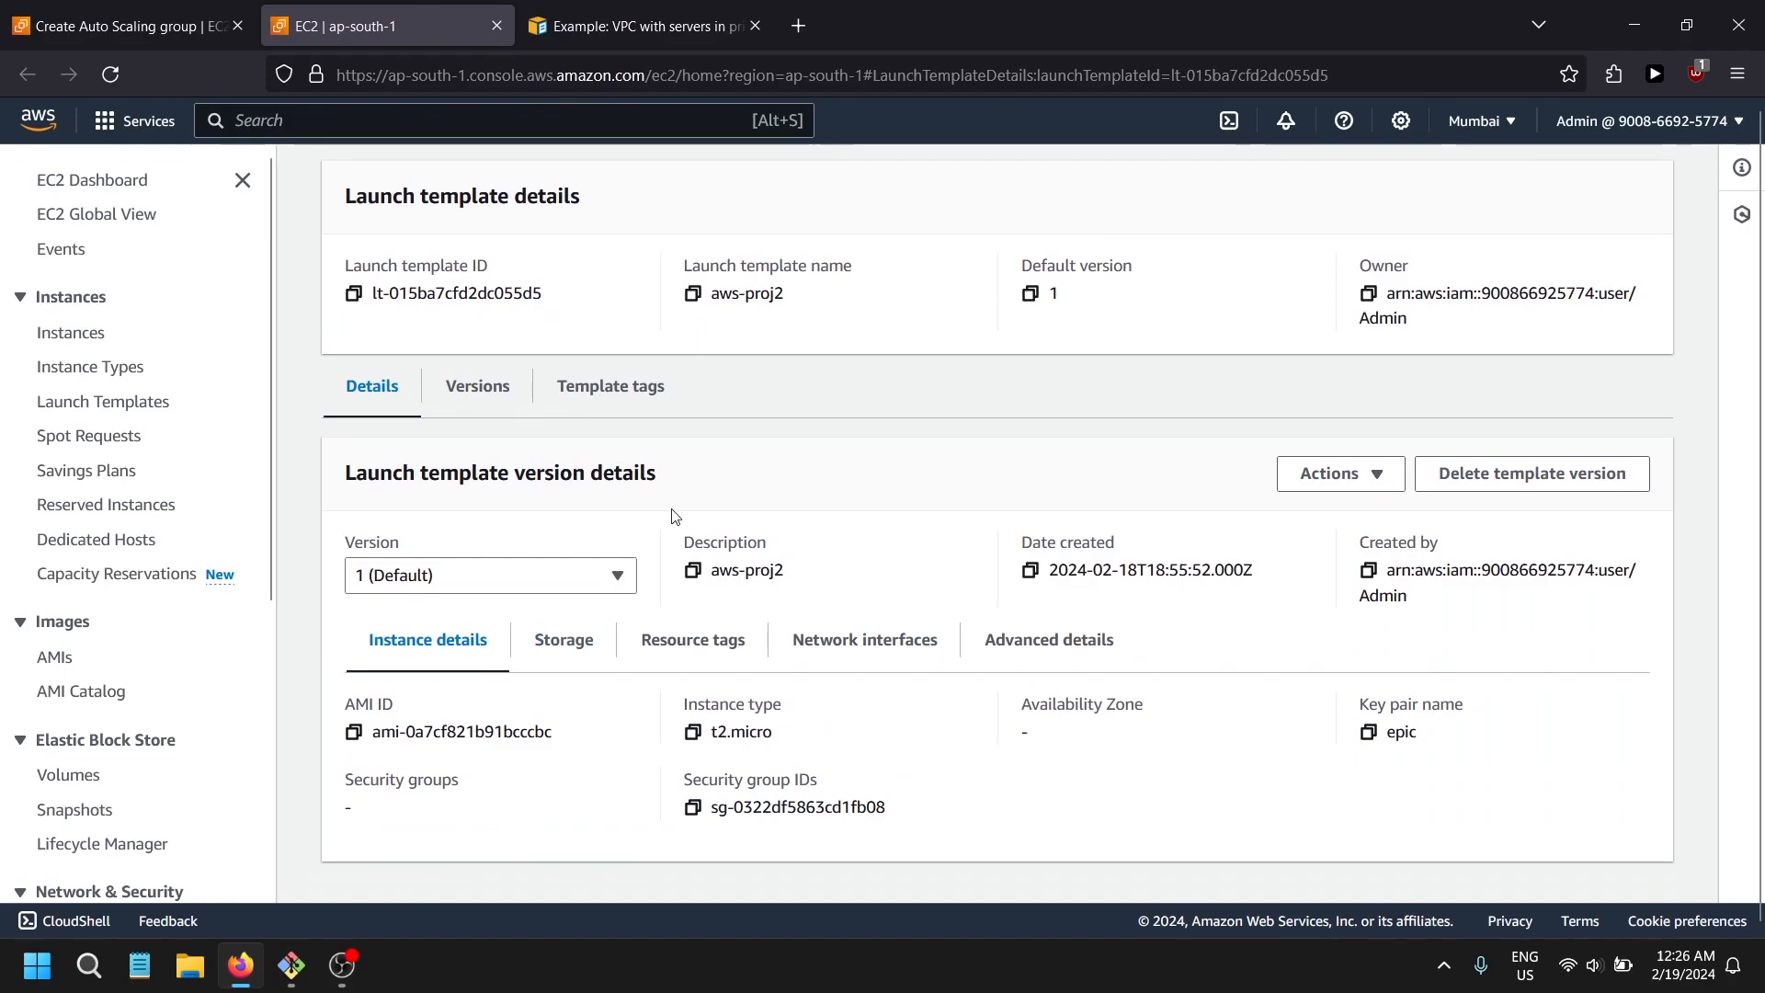
{"action": "left_click_drag", "start_coordinate": [735, 808], "coordinate": [885, 808]}
{"action": "scroll", "coordinate": [700, 818], "scroll_direction": "up", "scroll_amount": 2}
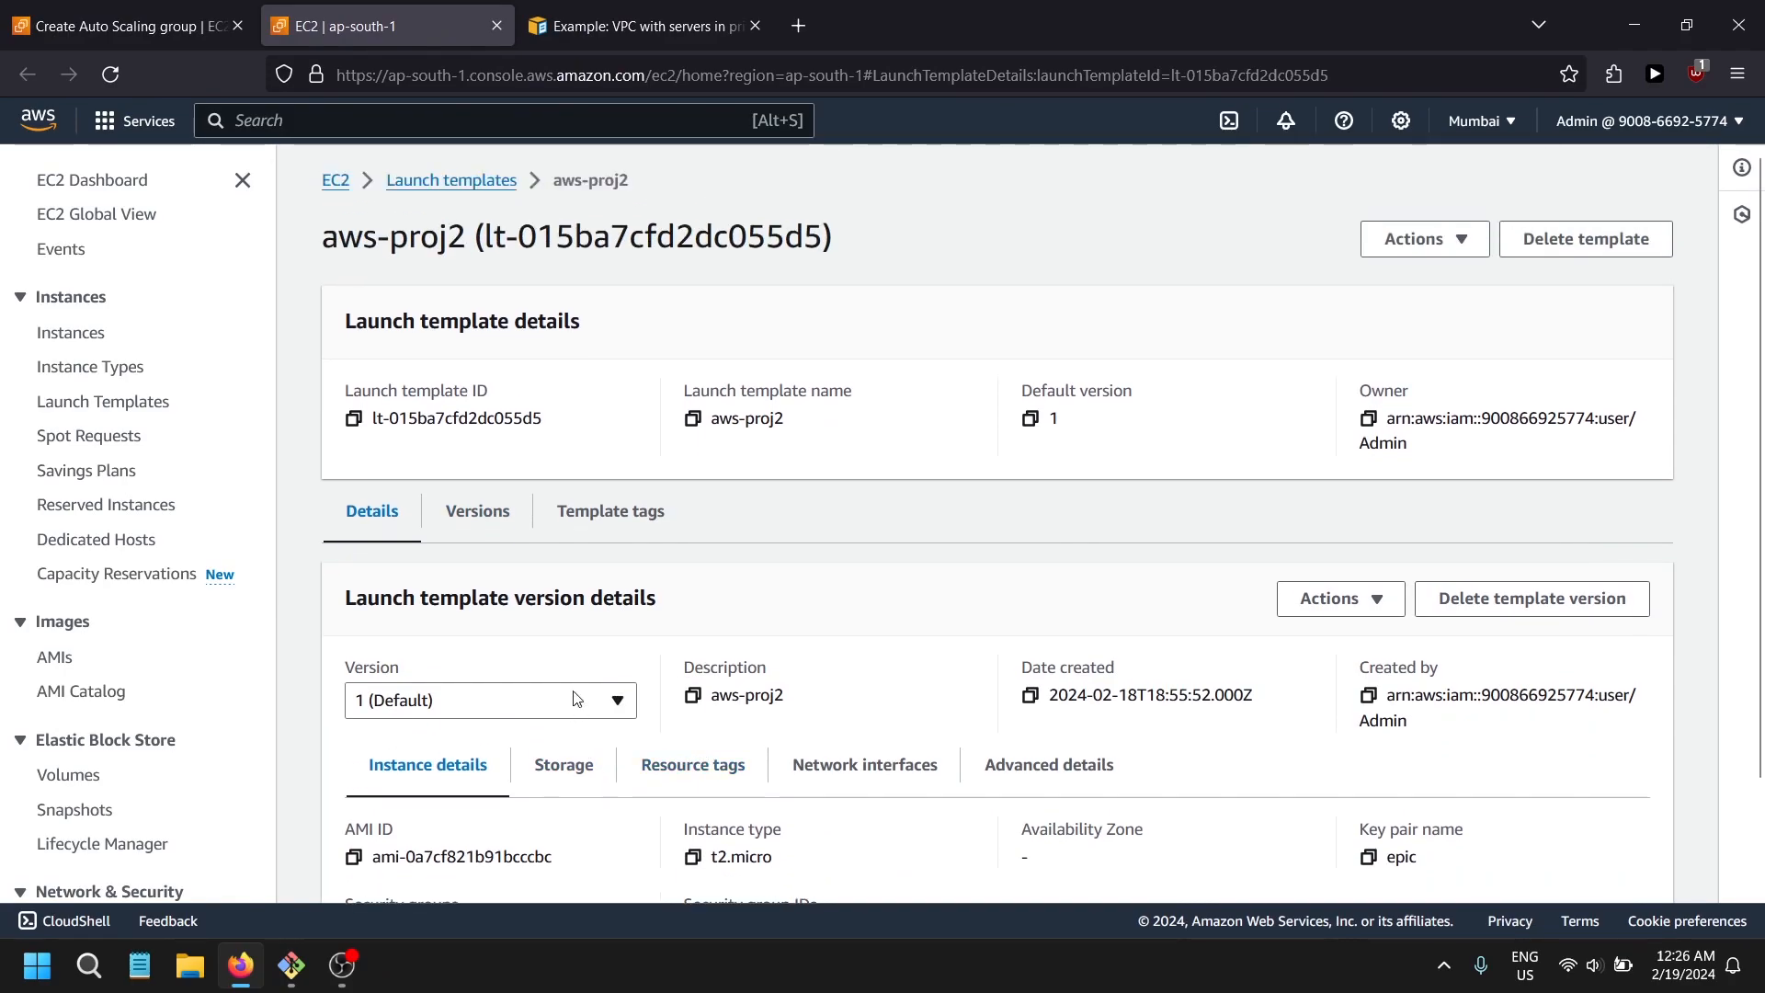
- Return to the Auto Scaling group setup, continue to the instance launch options and select the VPC aws-proj-vpc
{"action": "left_click", "coordinate": [182, 29]}
{"action": "scroll", "coordinate": [537, 500], "scroll_direction": "down", "scroll_amount": 2}
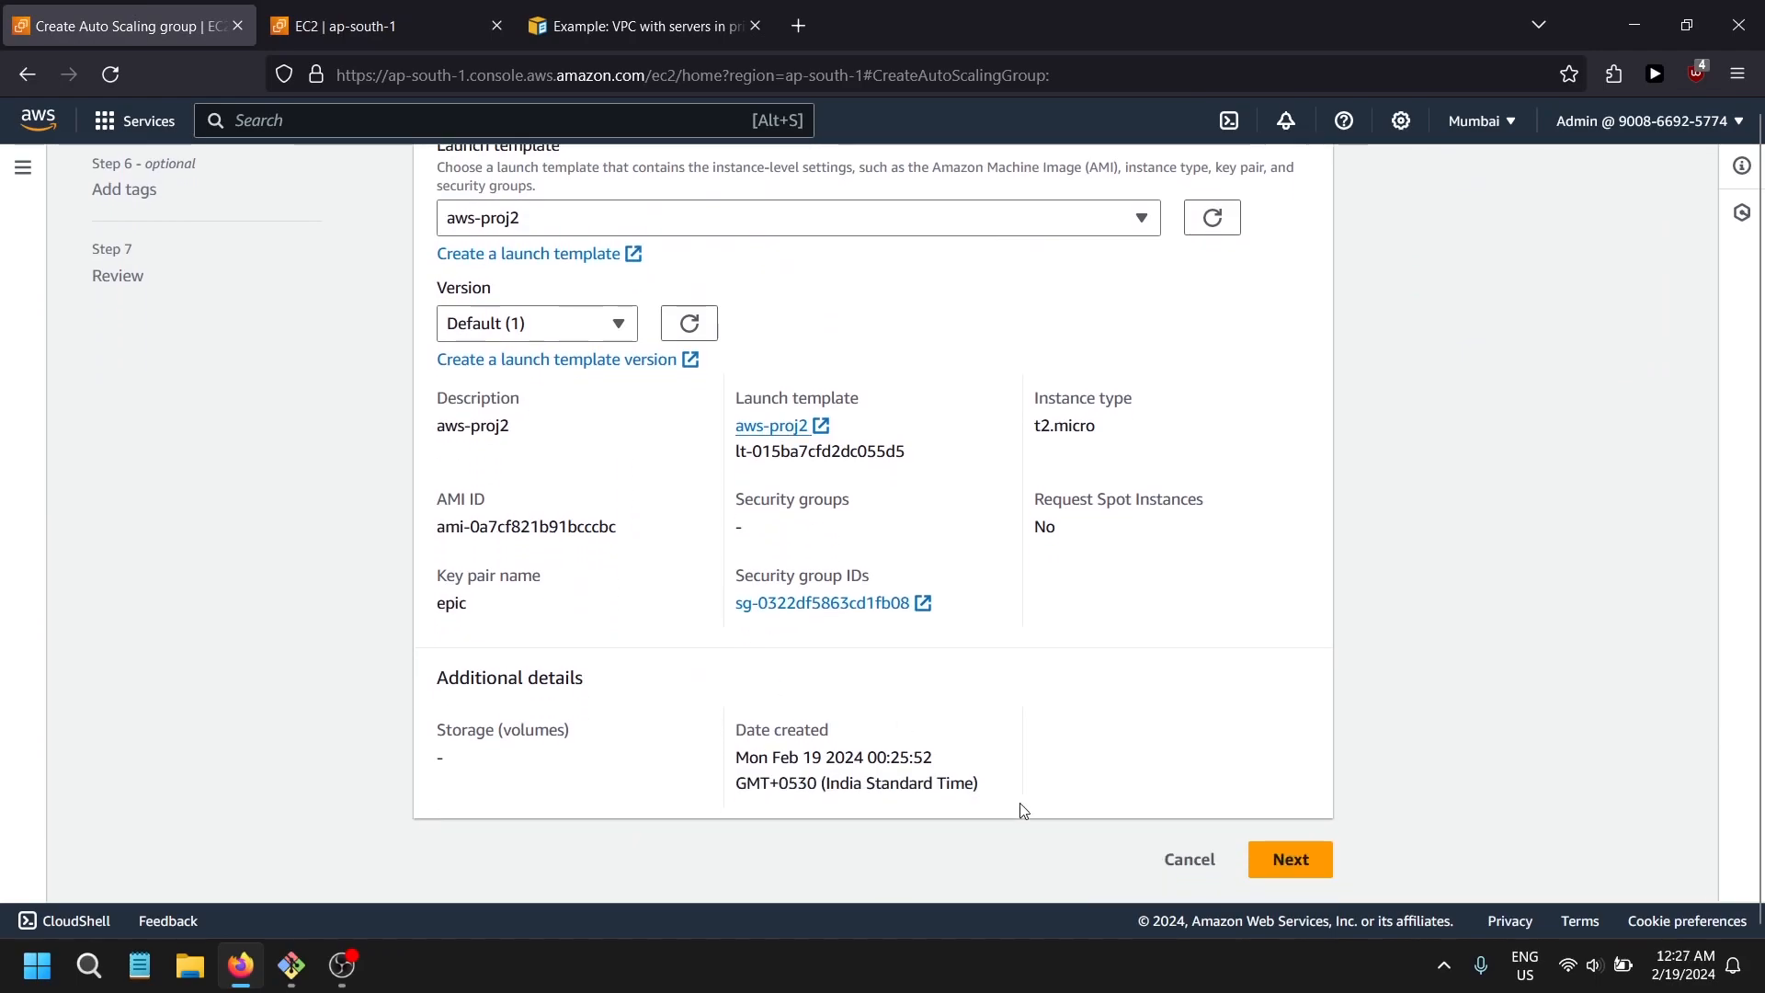
{"action": "left_click", "coordinate": [1292, 860]}
{"action": "scroll", "coordinate": [1292, 828], "scroll_direction": "down", "scroll_amount": 3}
{"action": "left_click", "coordinate": [661, 602]}
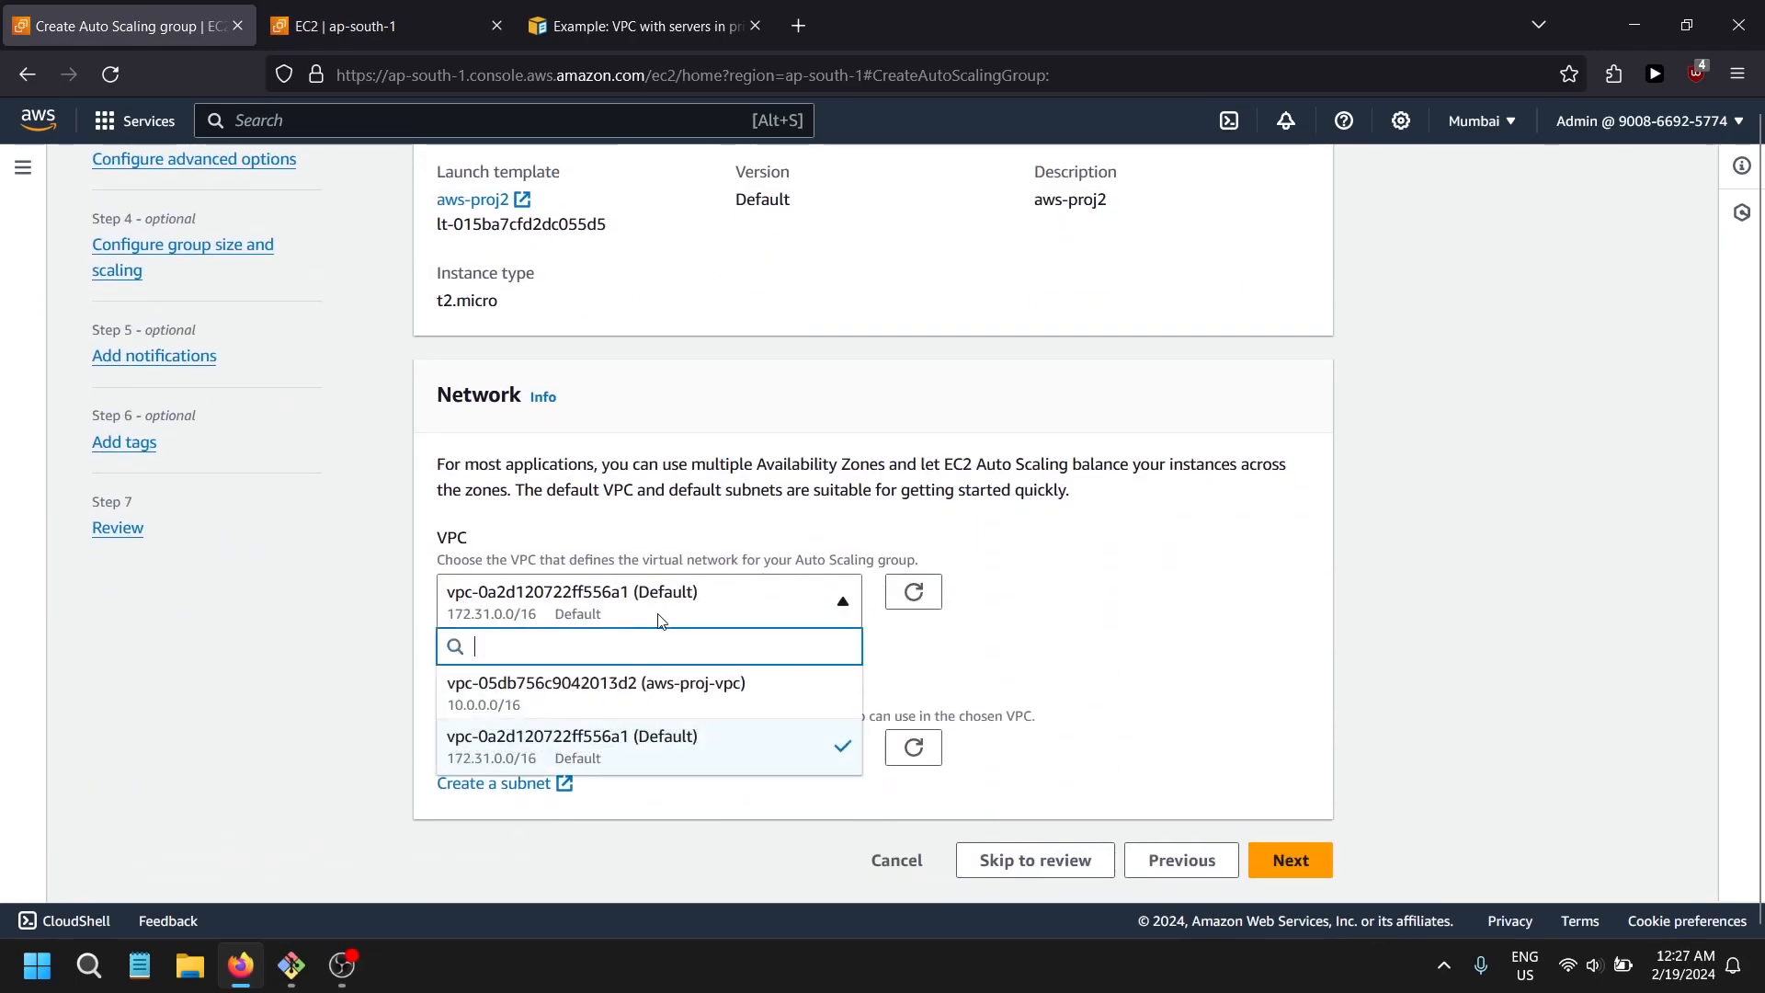
{"action": "left_click", "coordinate": [844, 703]}
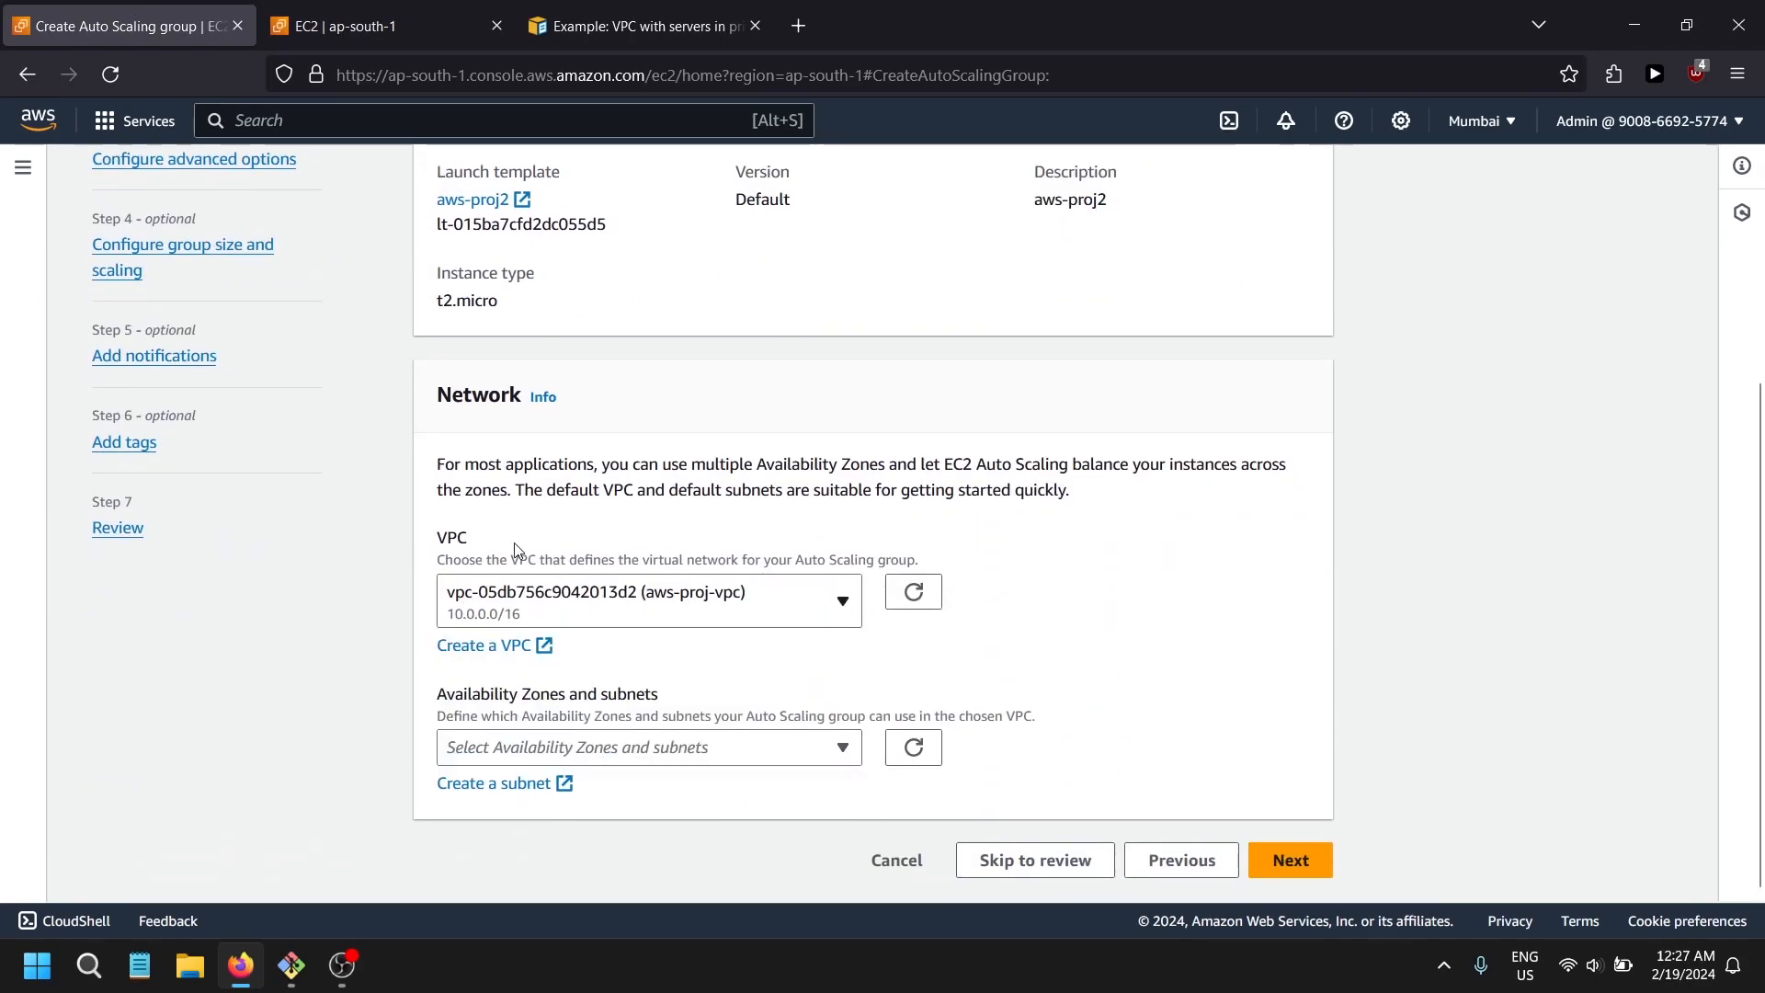
- Select the subnets aws-proj-subnet-private1-ap-south-1a and aws-proj-subnet-private2-ap-south-1b for the Auto Scaling group
{"action": "left_click_drag", "start_coordinate": [643, 718], "coordinate": [647, 743]}
{"action": "left_click", "coordinate": [647, 745]}
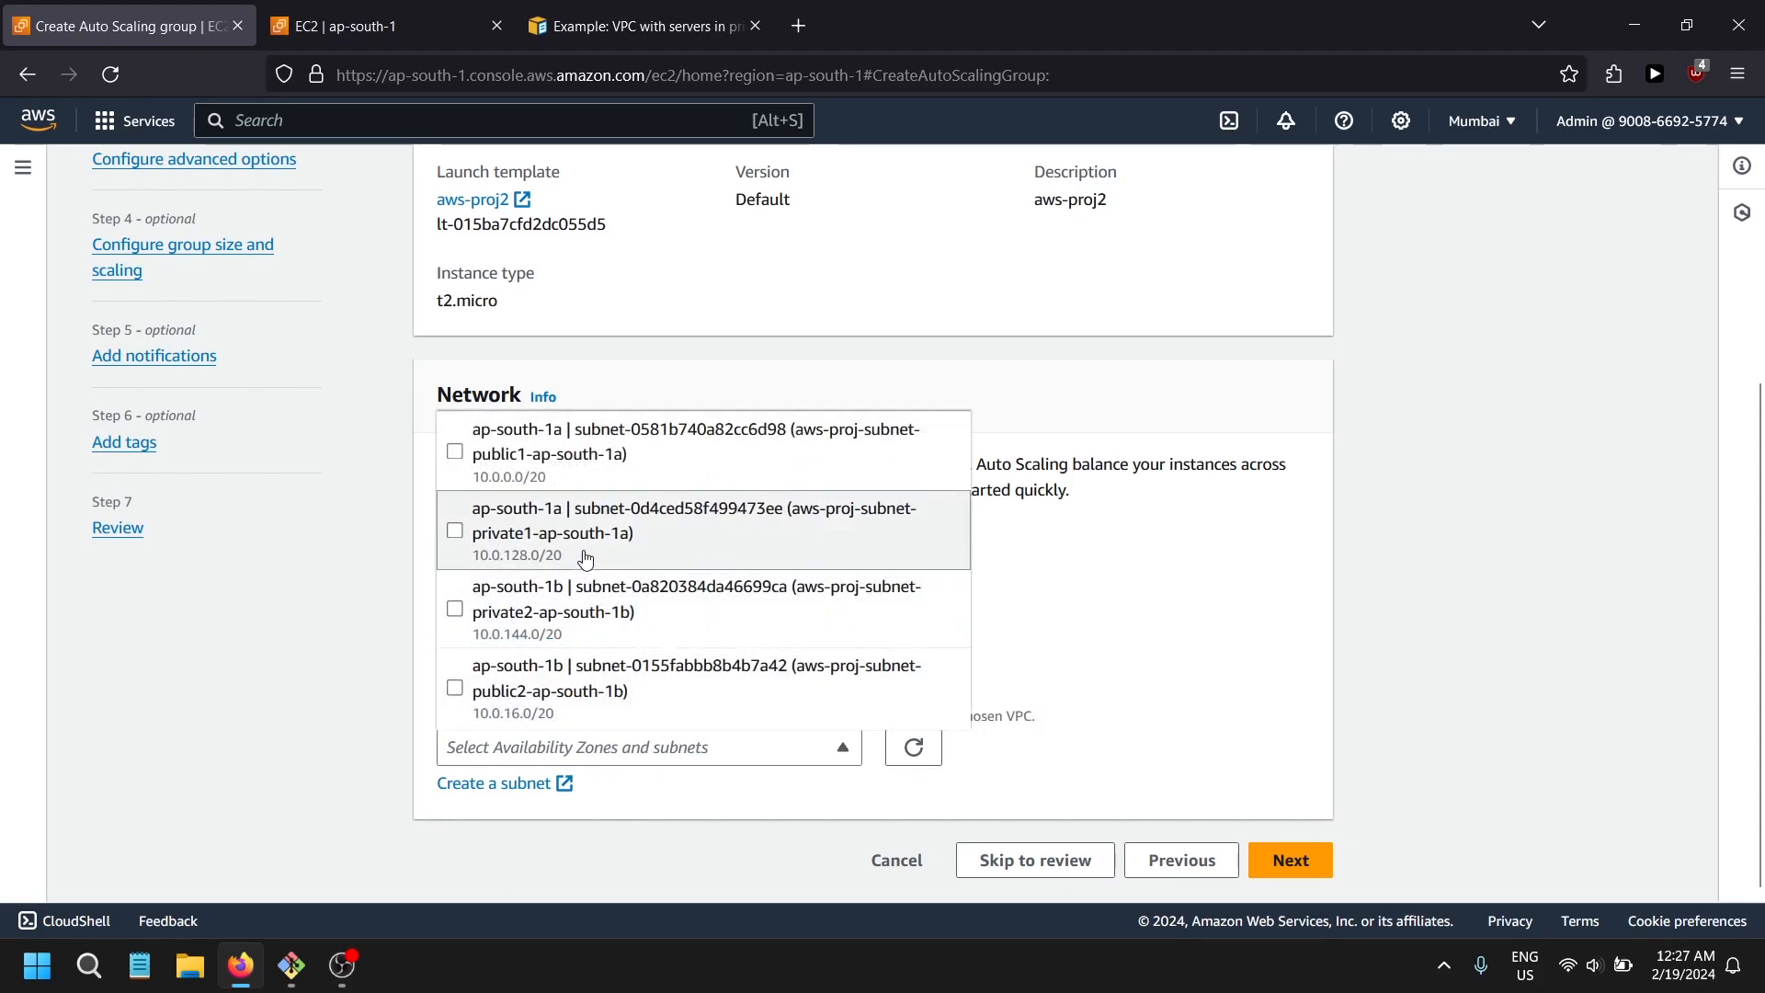
{"action": "left_click", "coordinate": [533, 544]}
{"action": "left_click", "coordinate": [475, 599]}
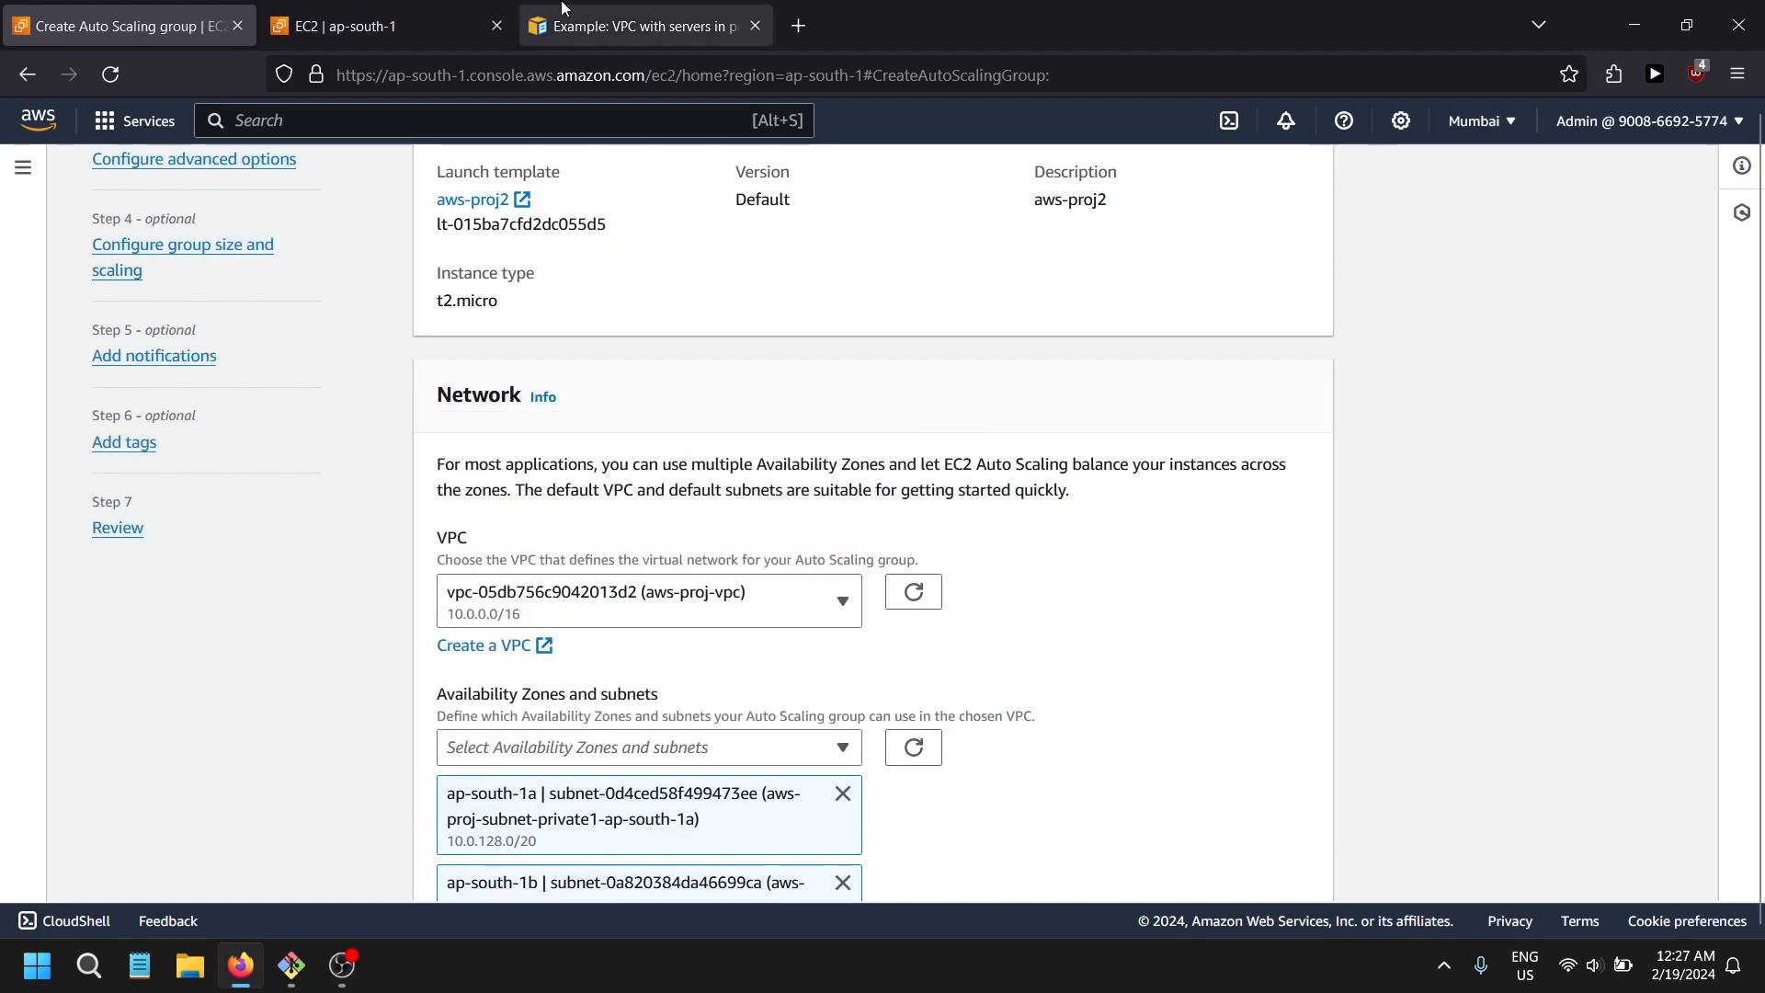
- Check the private subnet choice against the reference architecture diagram and continue to the advanced options
{"action": "left_click", "coordinate": [643, 25]}
{"action": "scroll", "coordinate": [671, 570], "scroll_direction": "down", "scroll_amount": 1}
{"action": "left_click", "coordinate": [129, 25]}
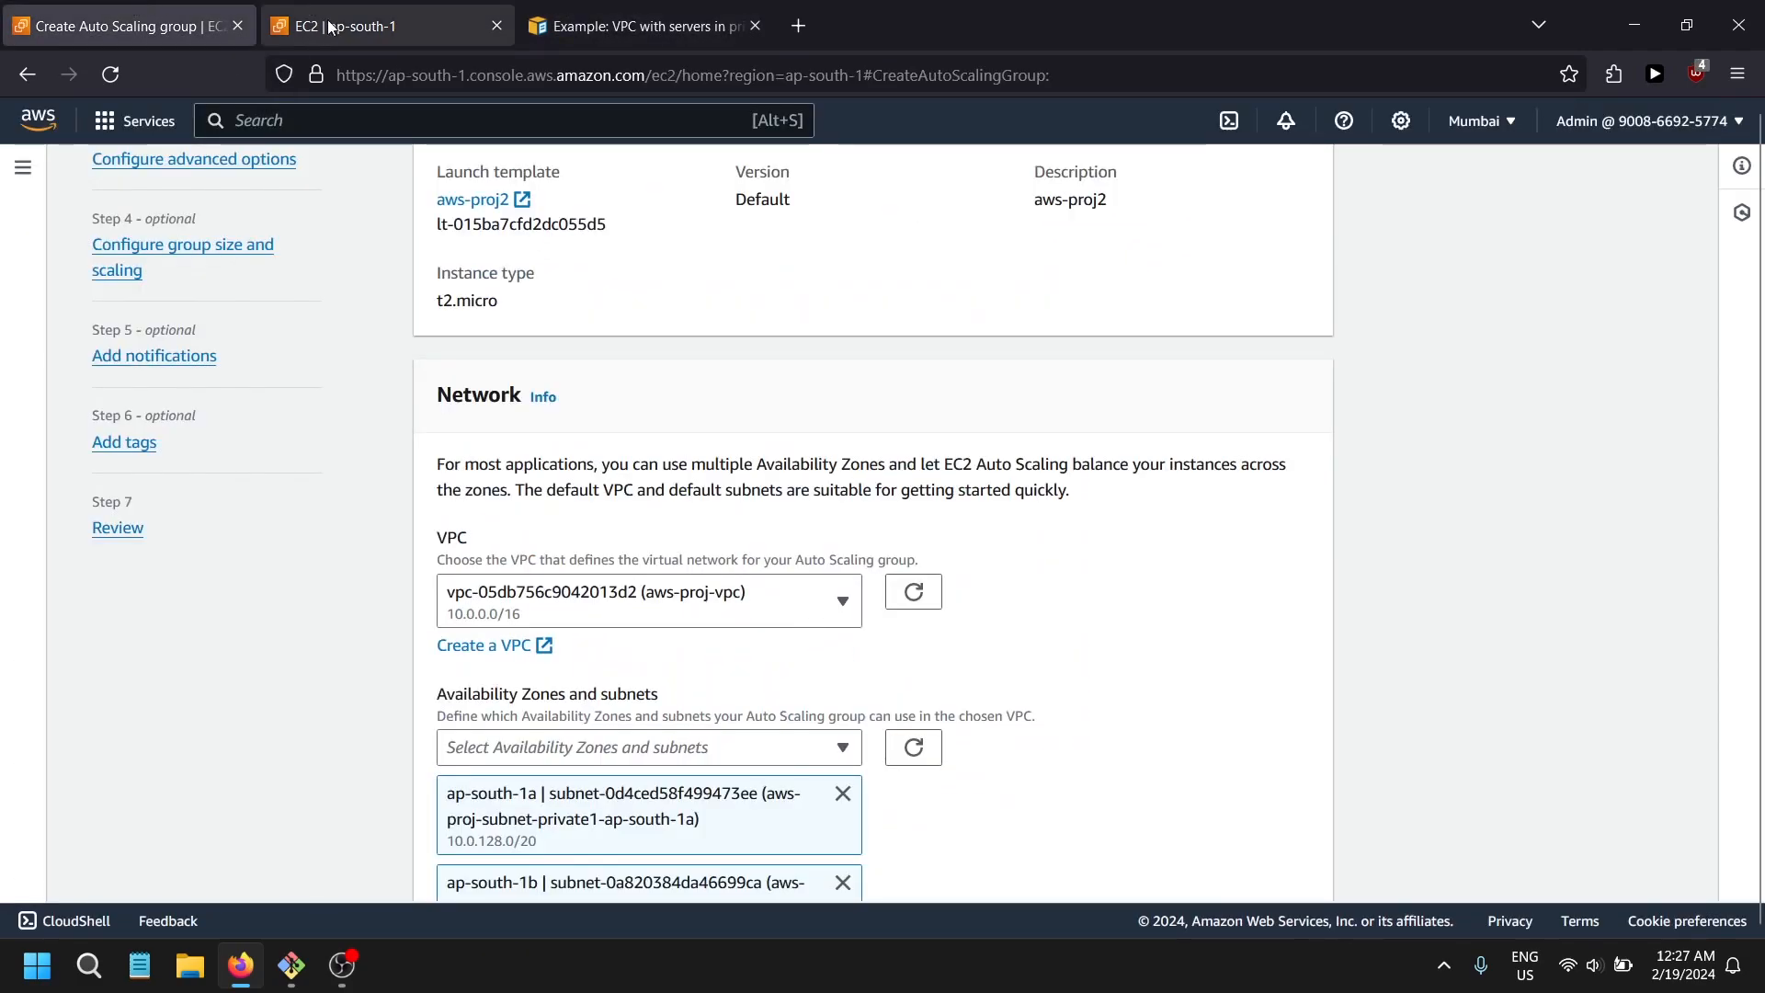
{"action": "scroll", "coordinate": [591, 445], "scroll_direction": "down", "scroll_amount": 4}
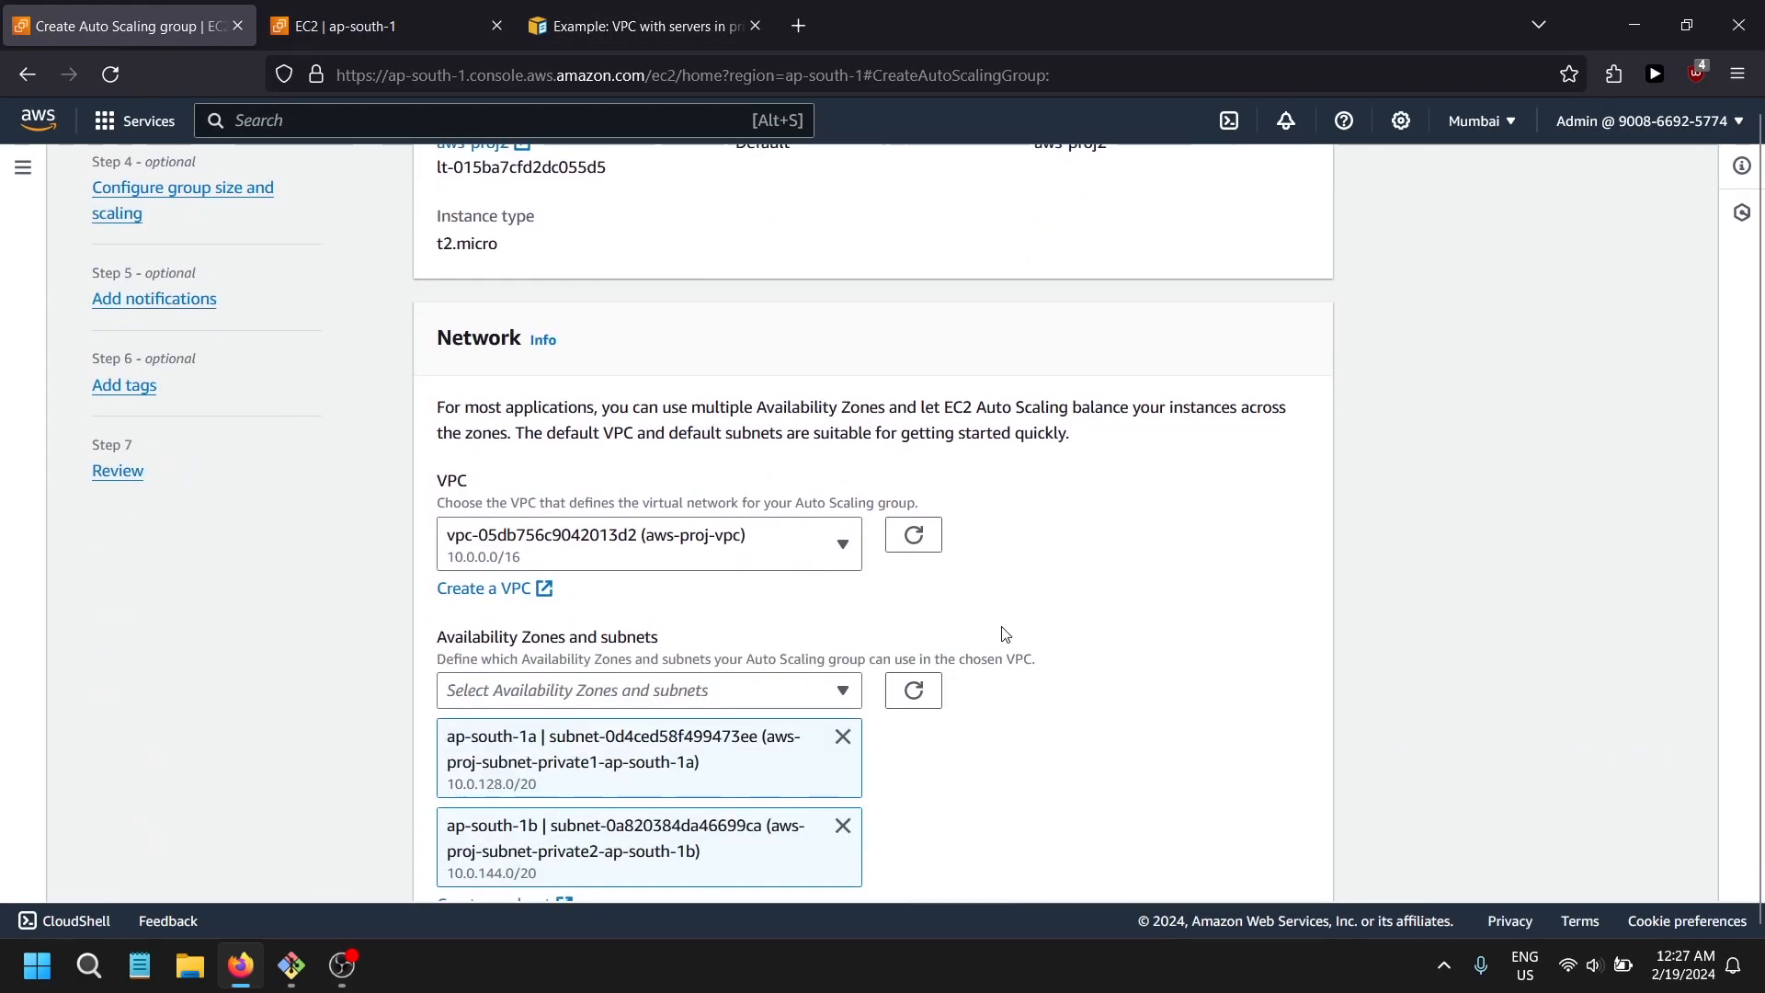
{"action": "left_click", "coordinate": [1290, 860]}
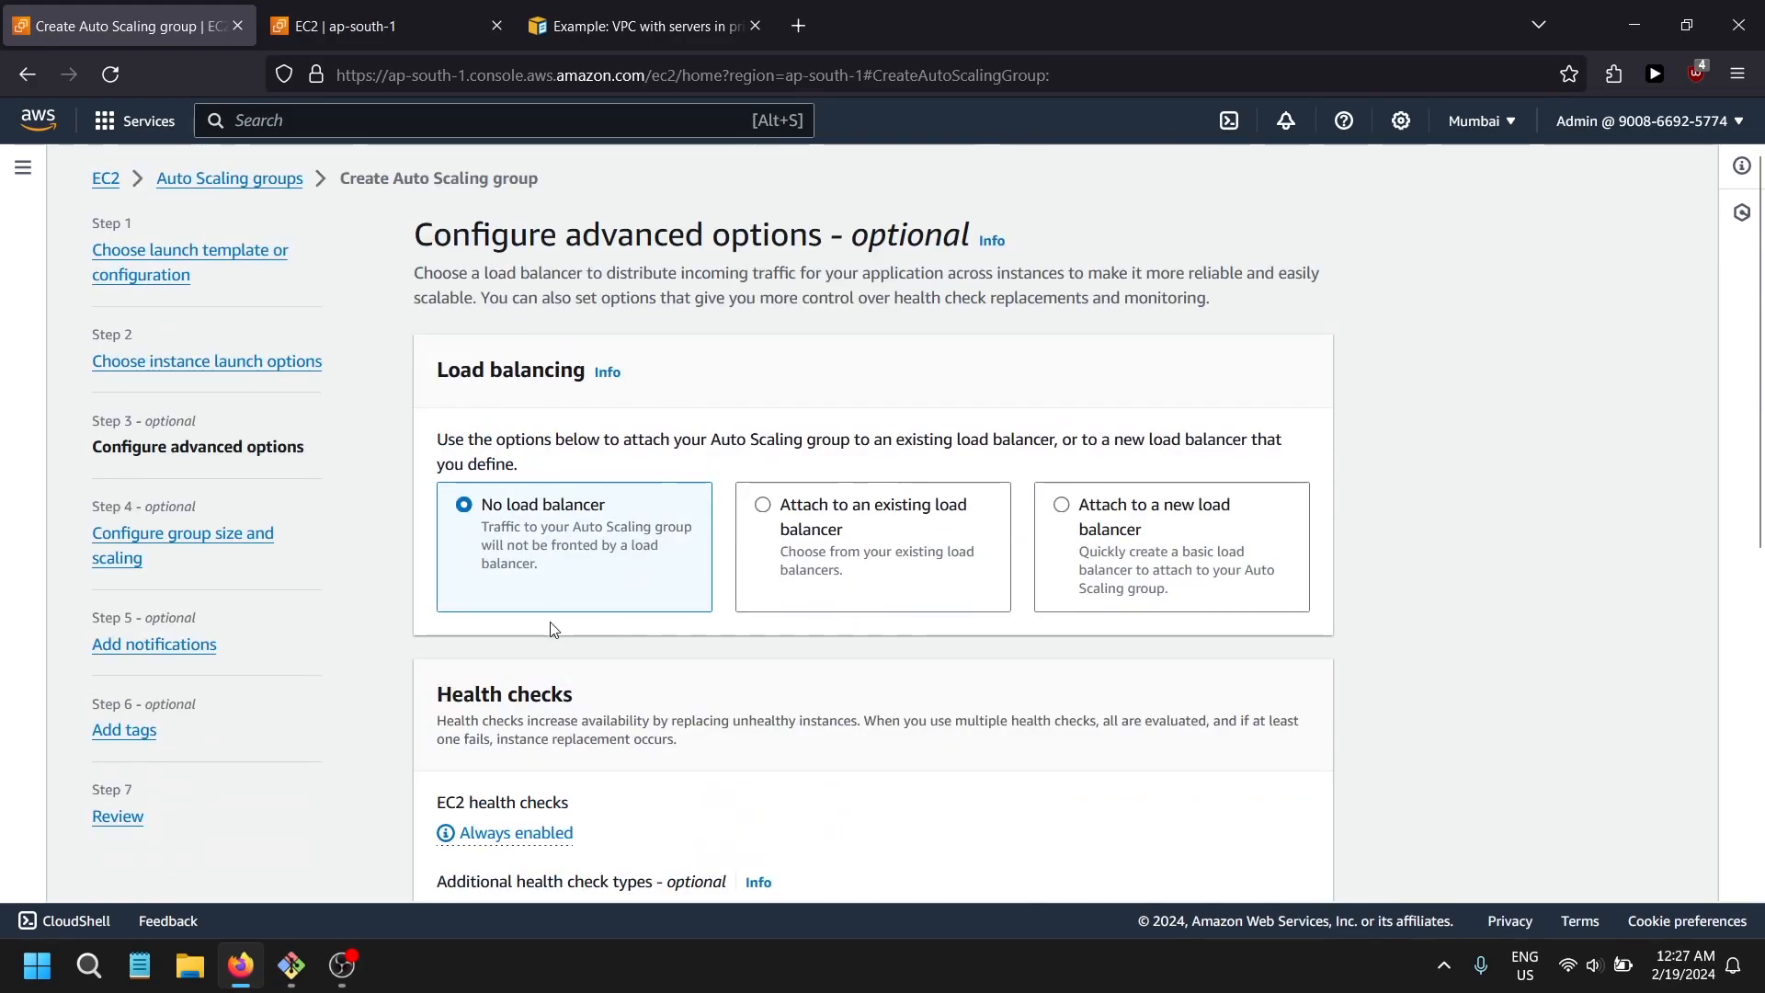
- Compare the load balancing options with the architecture diagram, keep No load balancer and continue to group size and scaling
{"action": "left_click_drag", "start_coordinate": [448, 370], "coordinate": [544, 371]}
{"action": "left_click", "coordinate": [646, 25]}
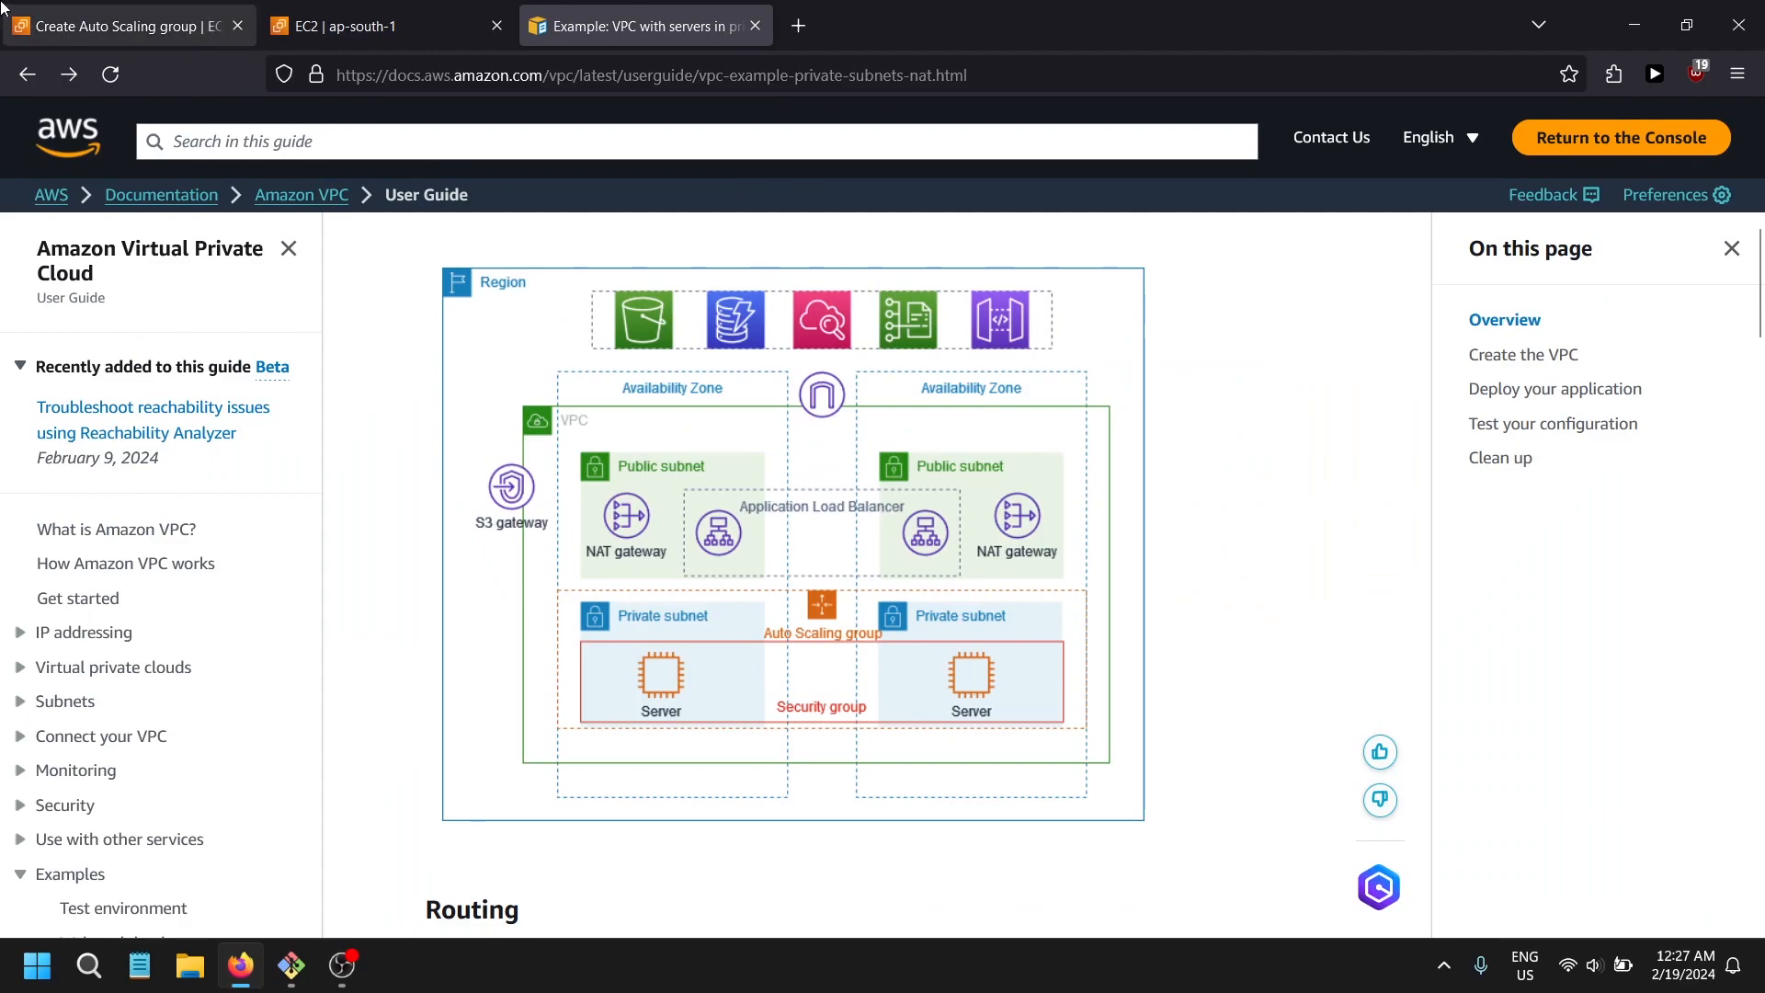
{"action": "left_click", "coordinate": [129, 26]}
{"action": "scroll", "coordinate": [641, 464], "scroll_direction": "down", "scroll_amount": 4}
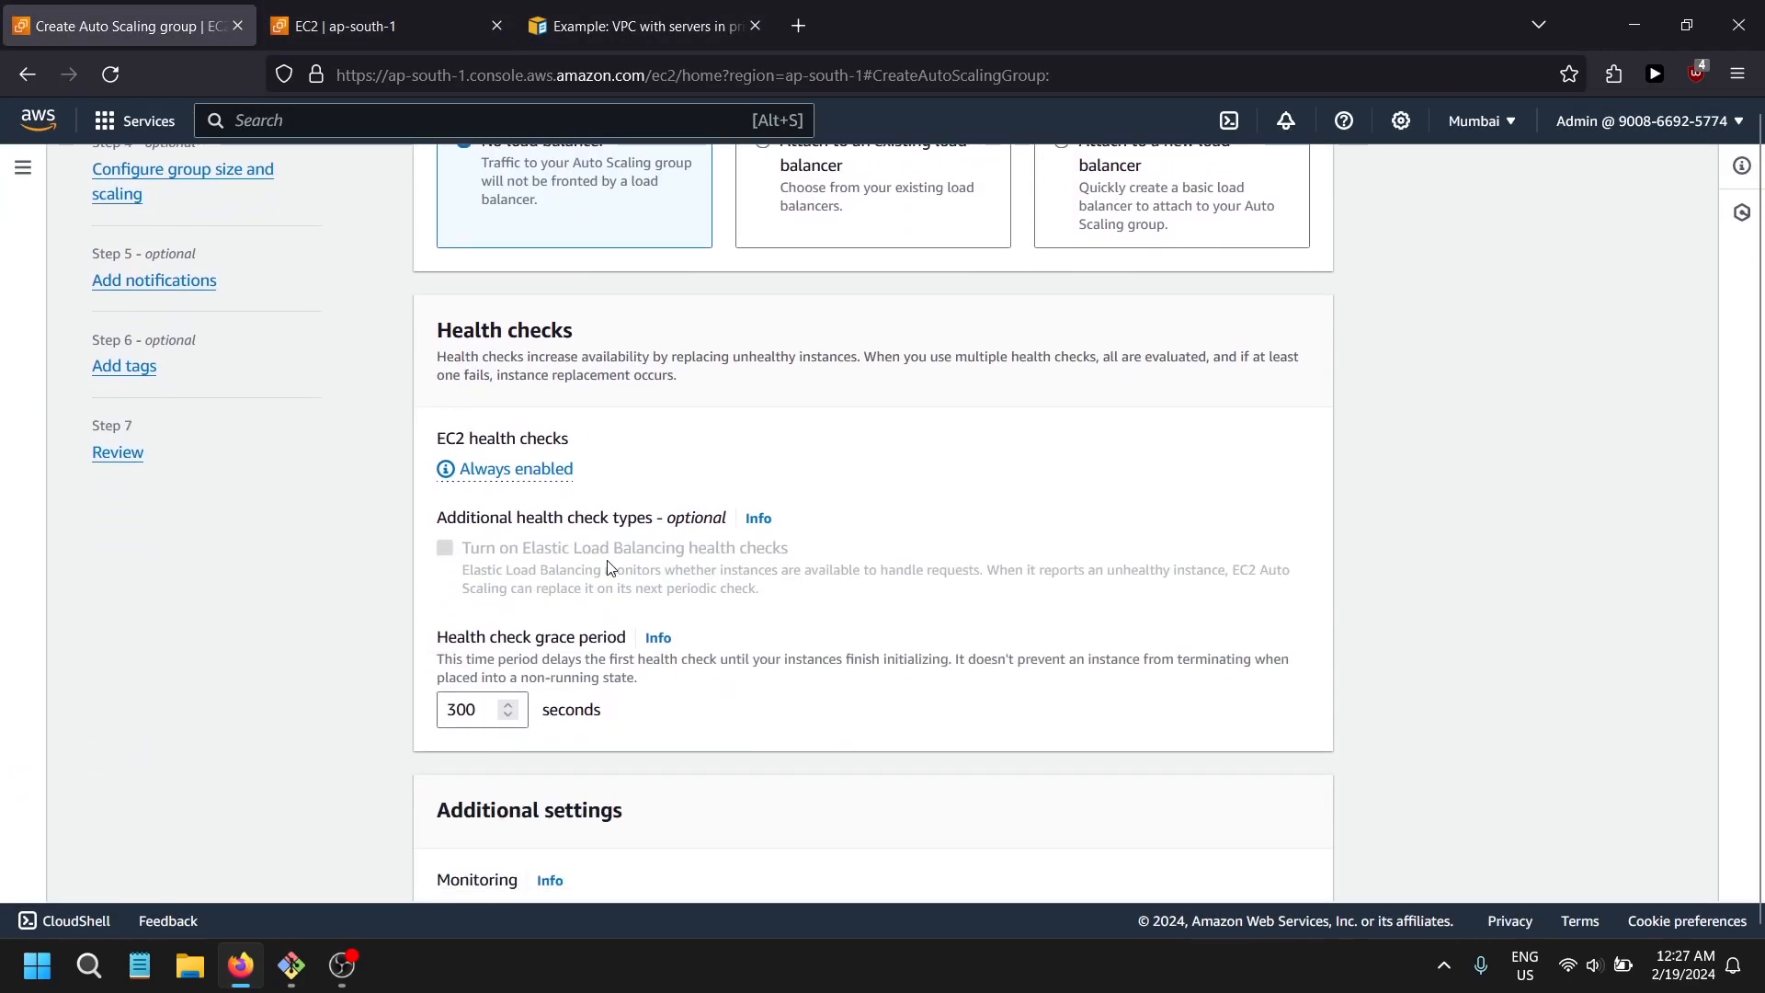
{"action": "scroll", "coordinate": [605, 552], "scroll_direction": "down", "scroll_amount": 3}
{"action": "left_click", "coordinate": [1303, 860]}
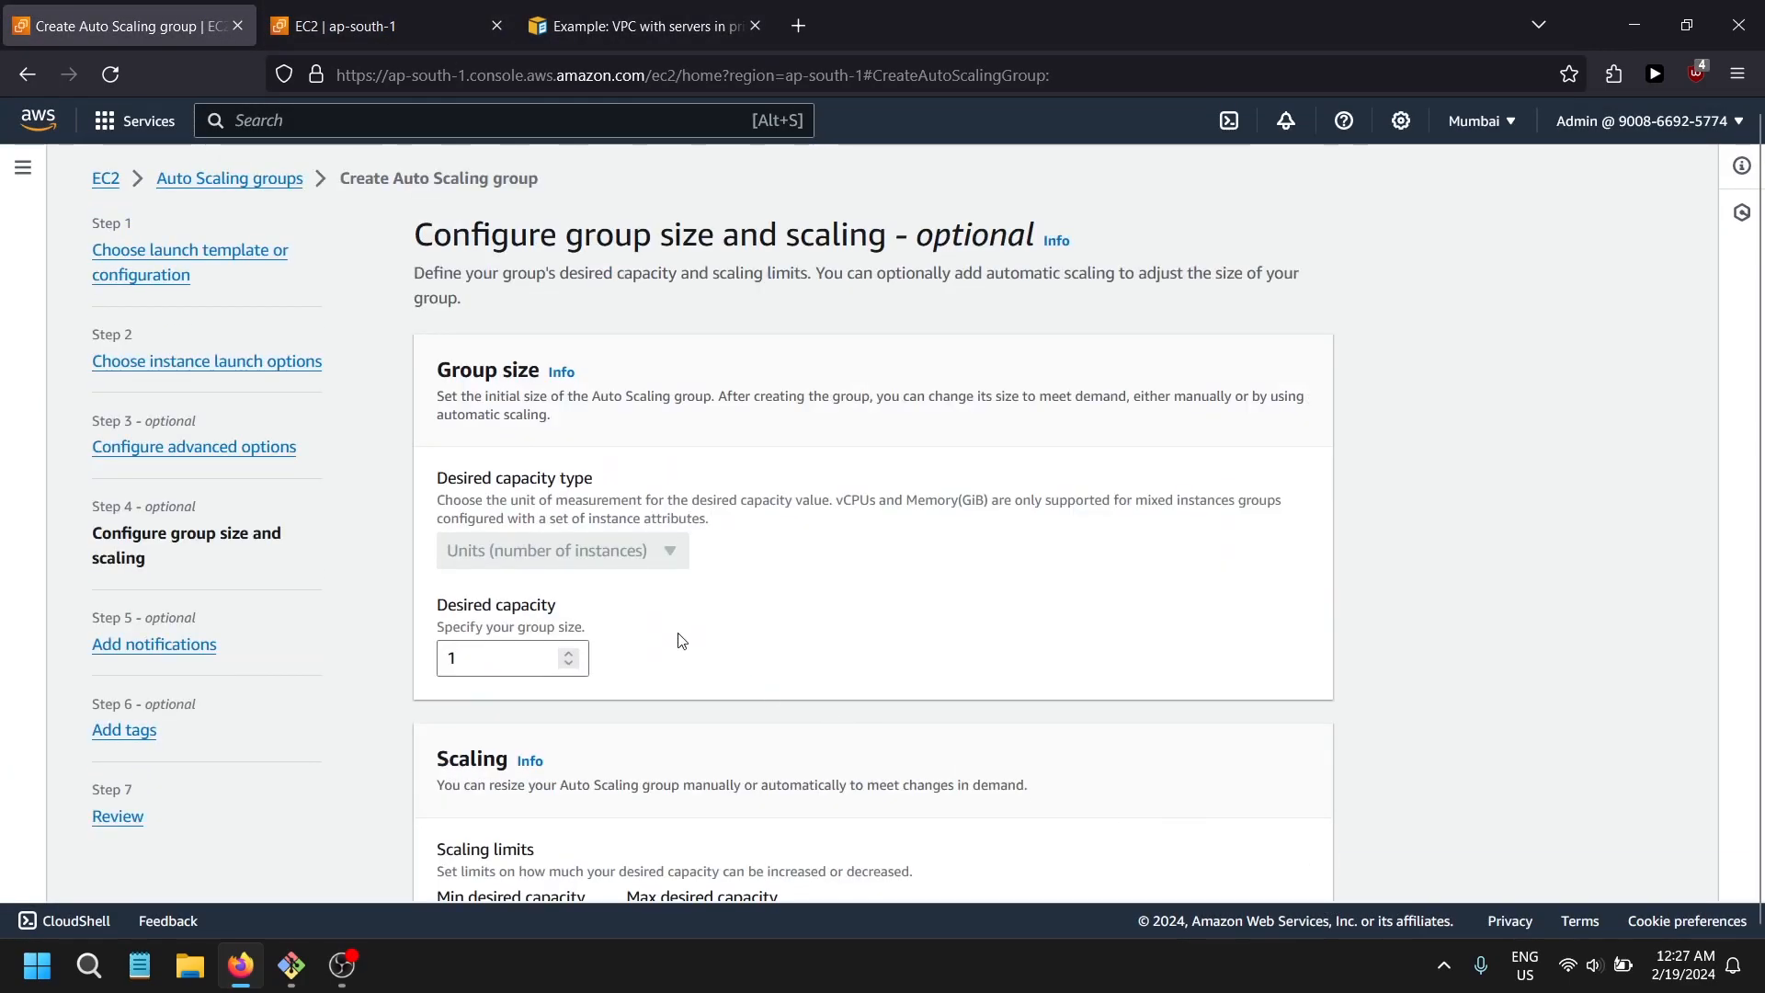
- Set the desired capacity to 2 and the maximum desired capacity to 4, keep No scaling policies, and continue to notifications
{"action": "scroll", "coordinate": [684, 641], "scroll_direction": "down", "scroll_amount": 3}
{"action": "scroll", "coordinate": [522, 450], "scroll_direction": "down", "scroll_amount": 2}
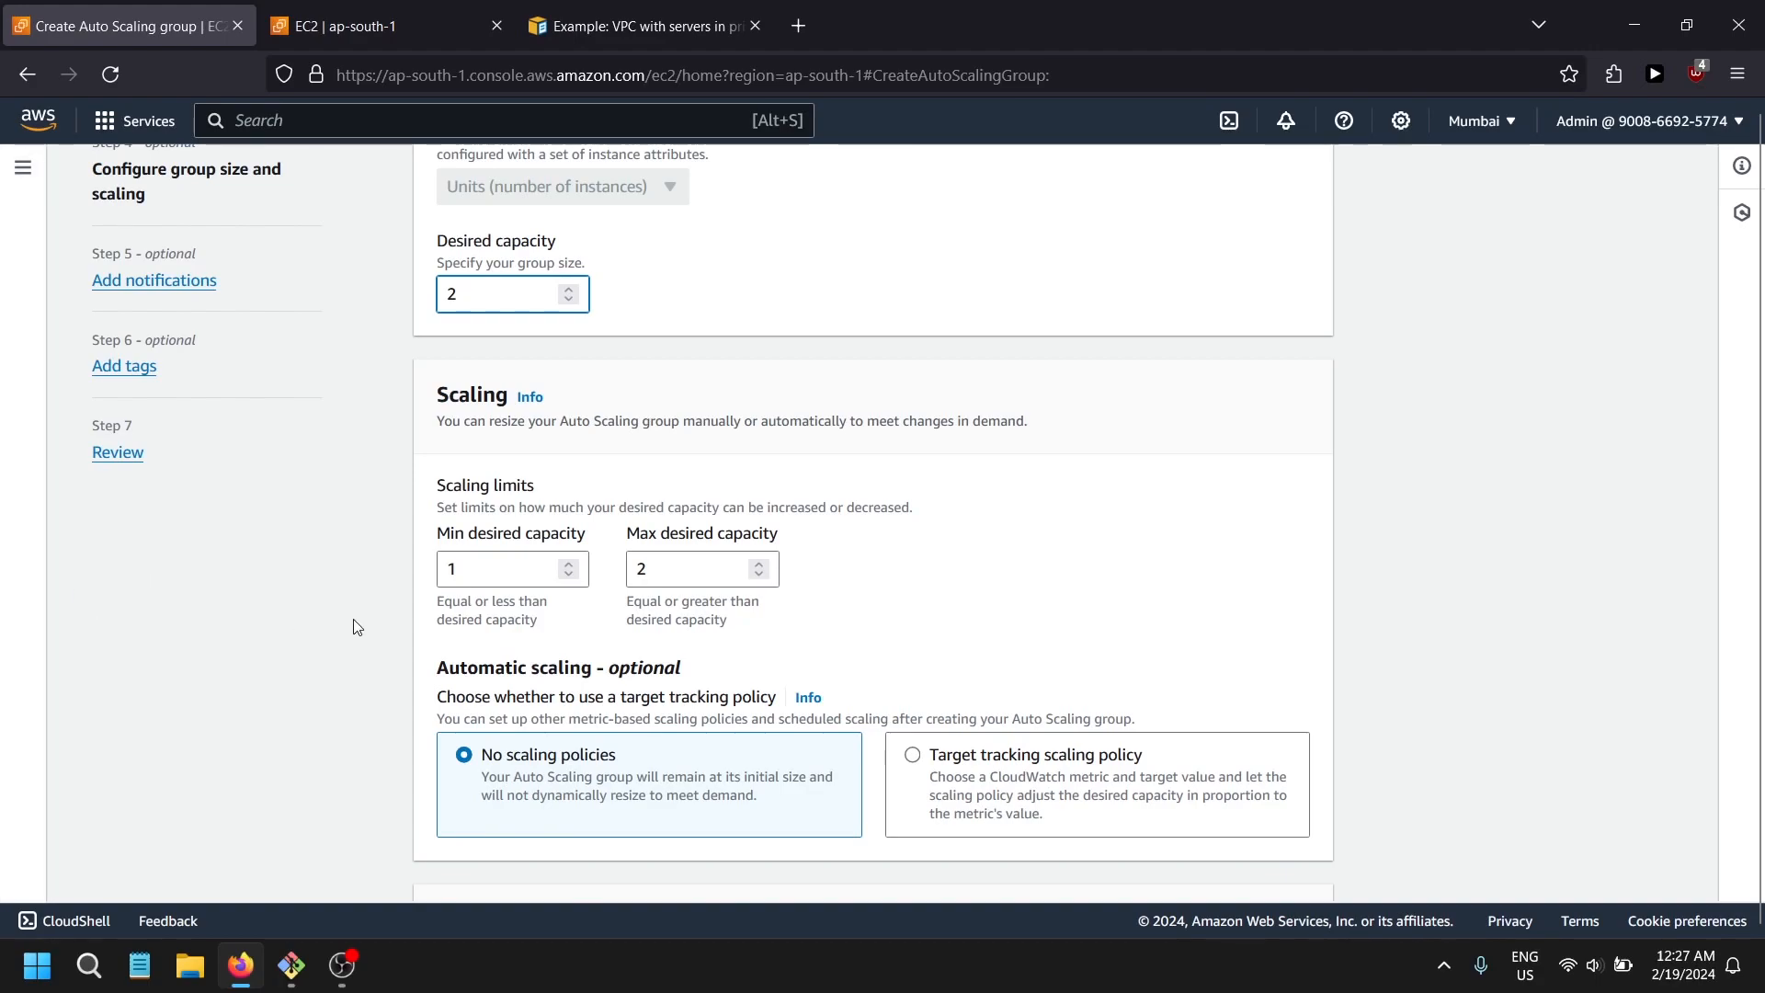
{"action": "left_click", "coordinate": [642, 564]}
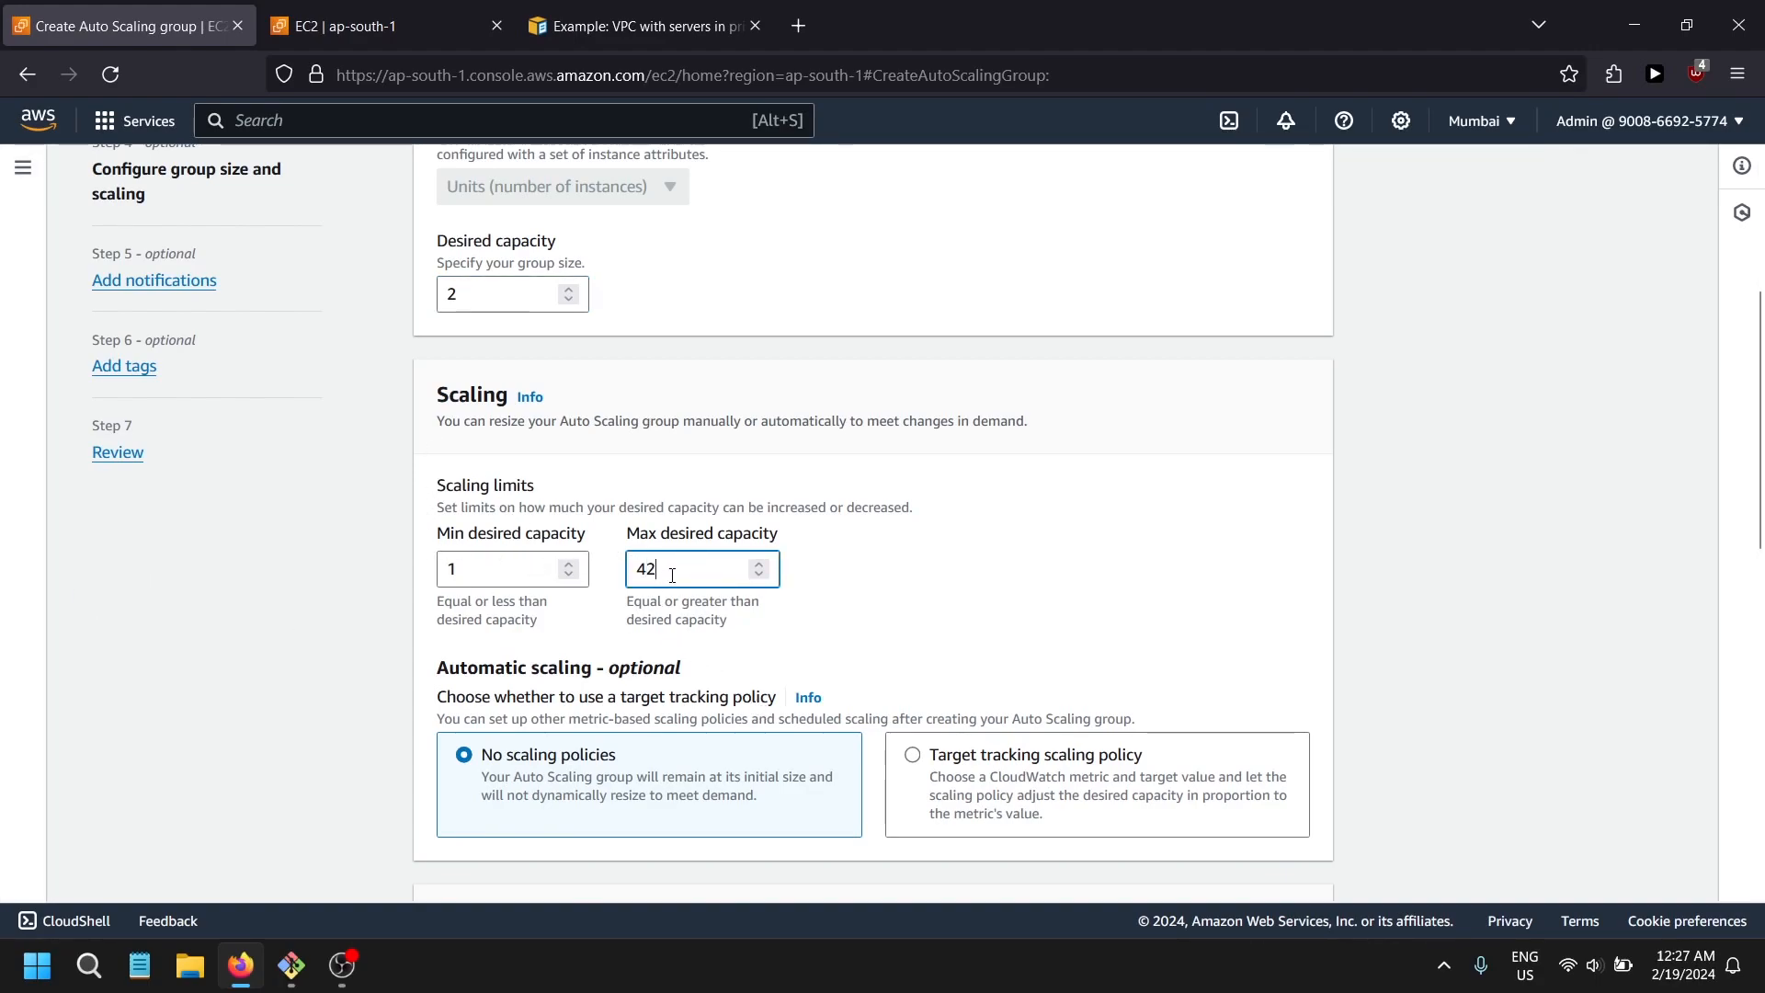
{"action": "scroll", "coordinate": [588, 690], "scroll_direction": "down", "scroll_amount": 10}
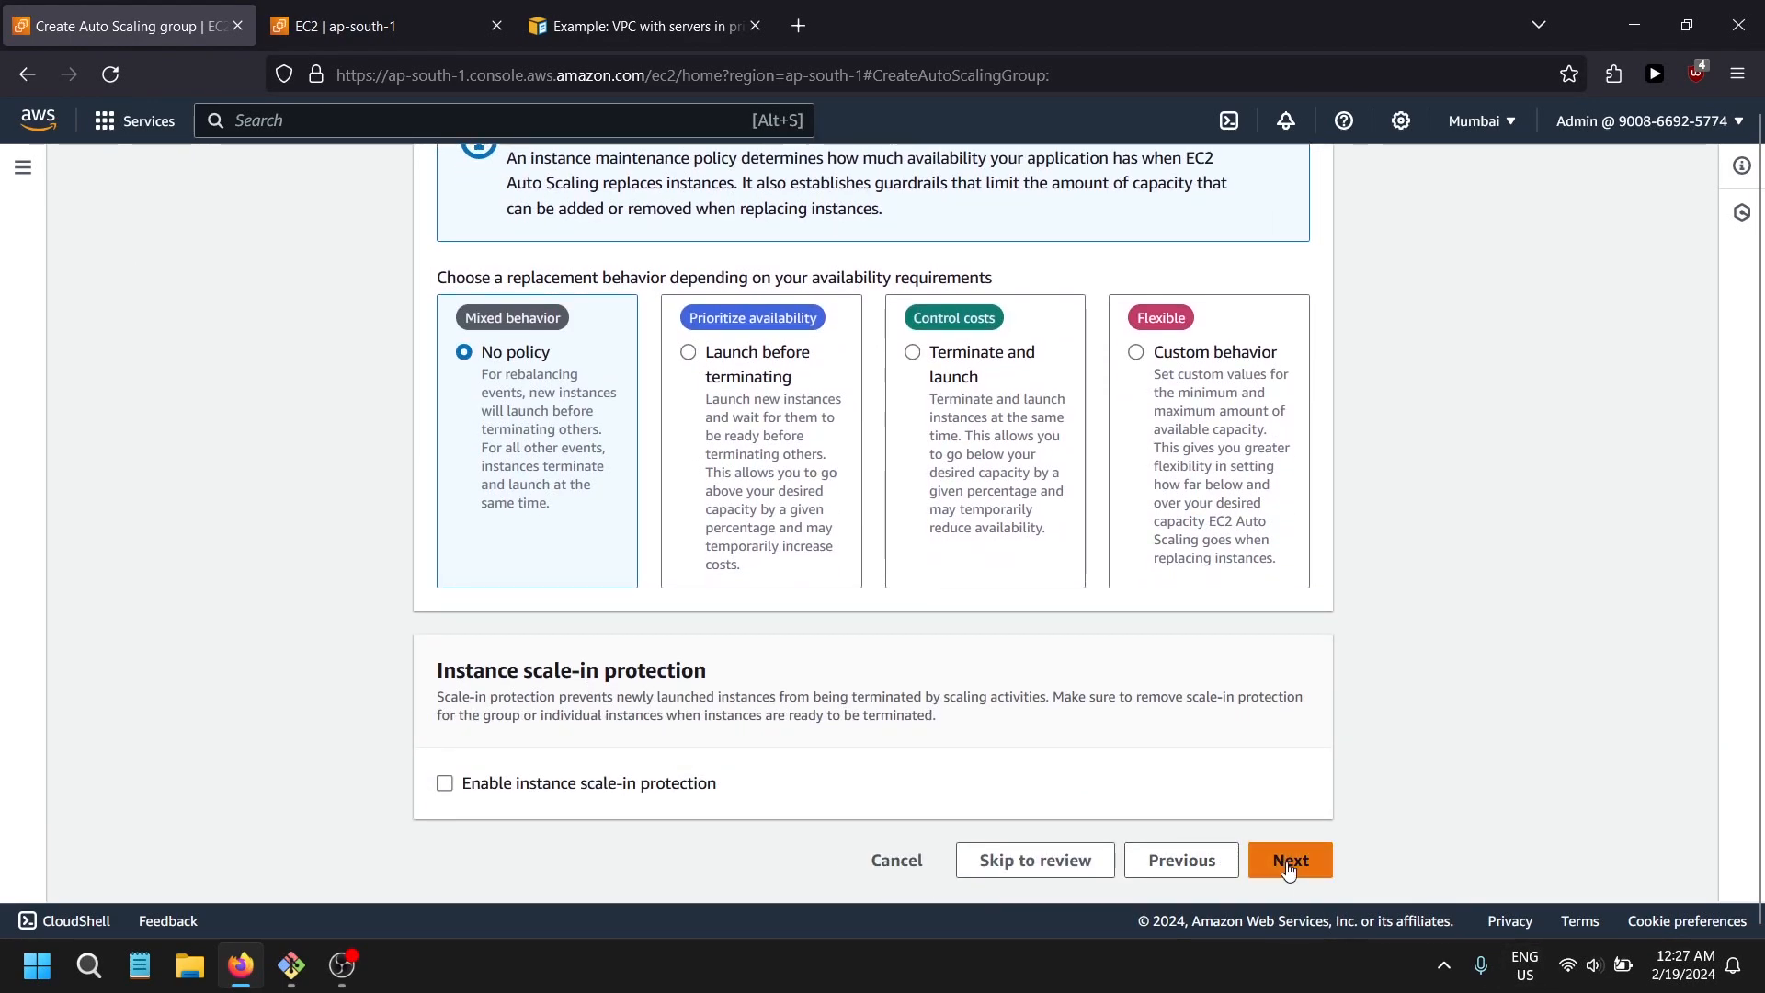
{"action": "left_click", "coordinate": [1288, 870]}
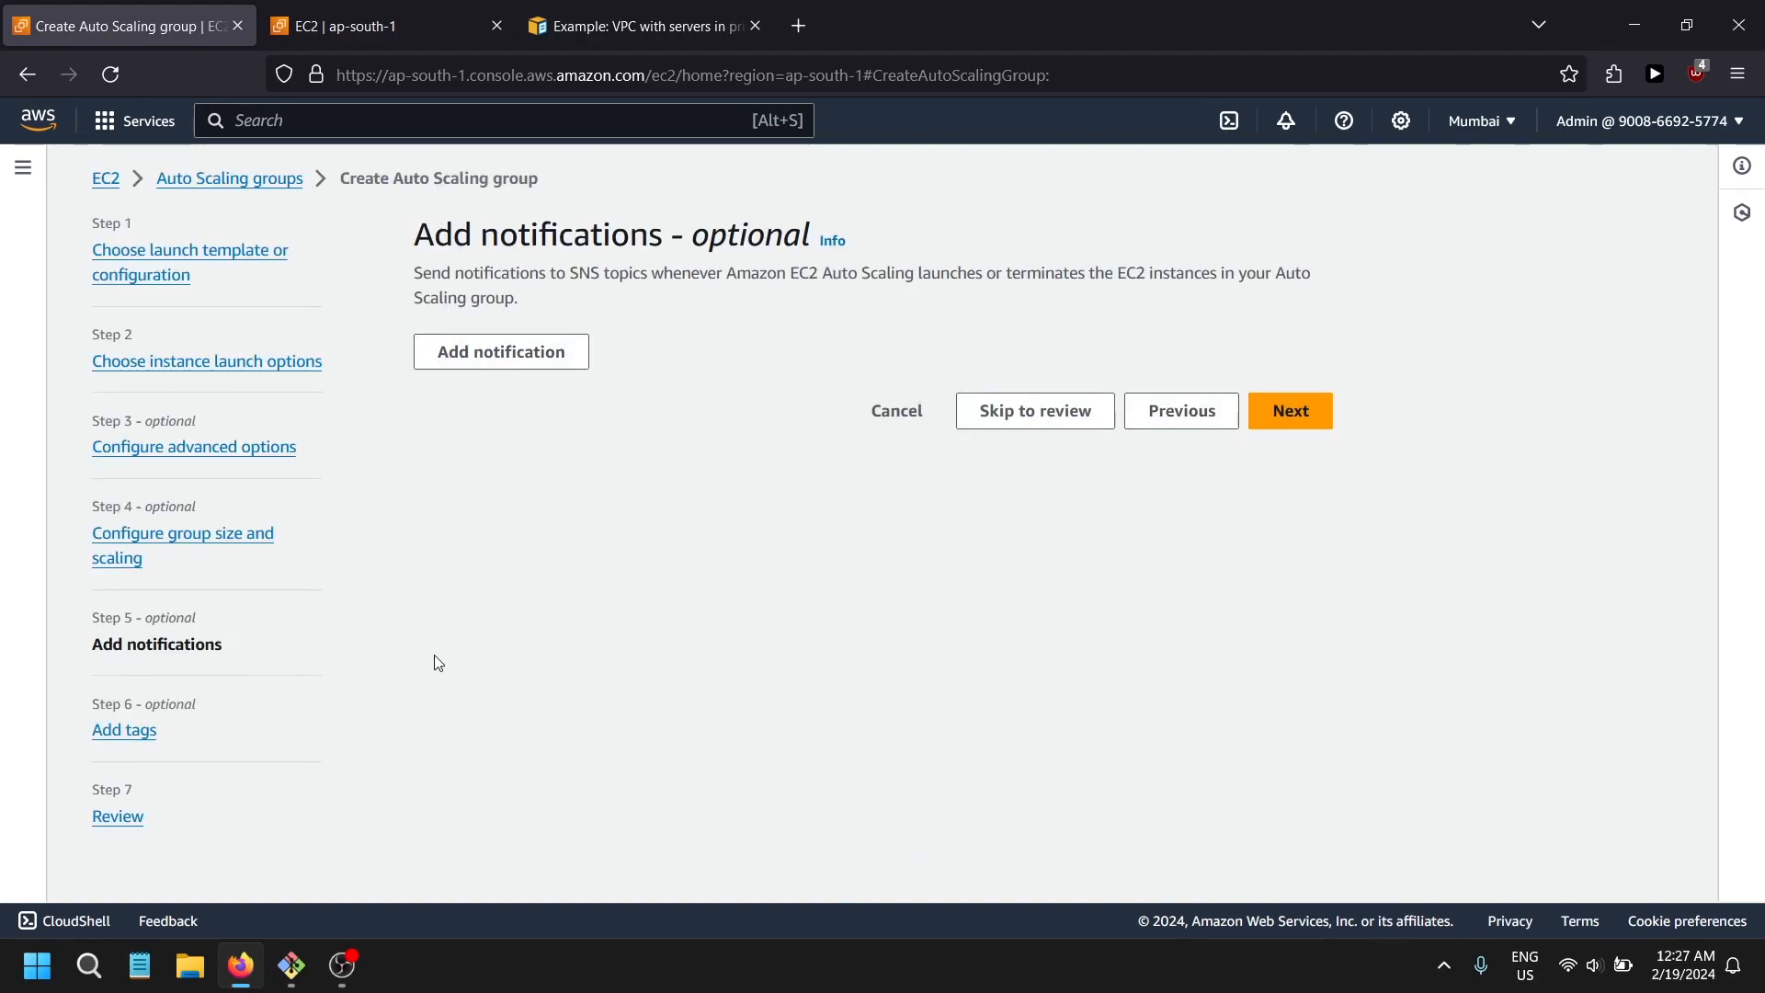
- Skip the optional notifications and tags, review the settings and try to create the Auto Scaling group
{"action": "left_click_drag", "start_coordinate": [404, 239], "coordinate": [670, 216]}
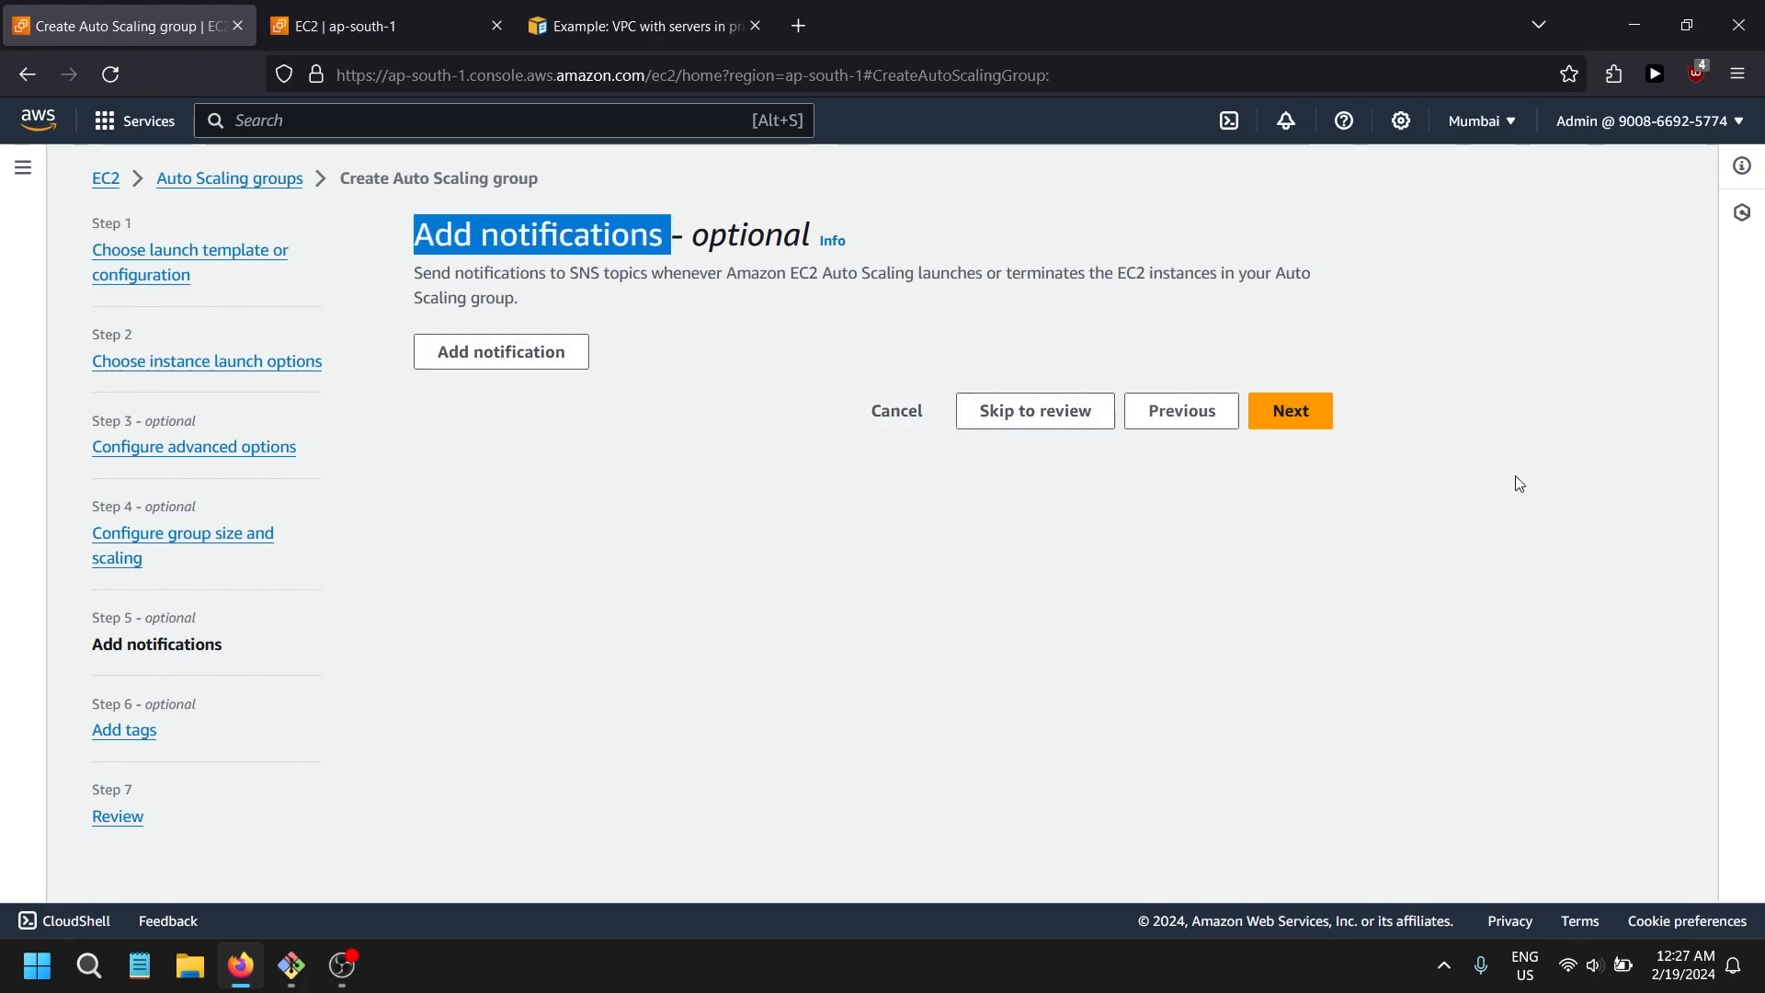
{"action": "left_click", "coordinate": [1318, 425]}
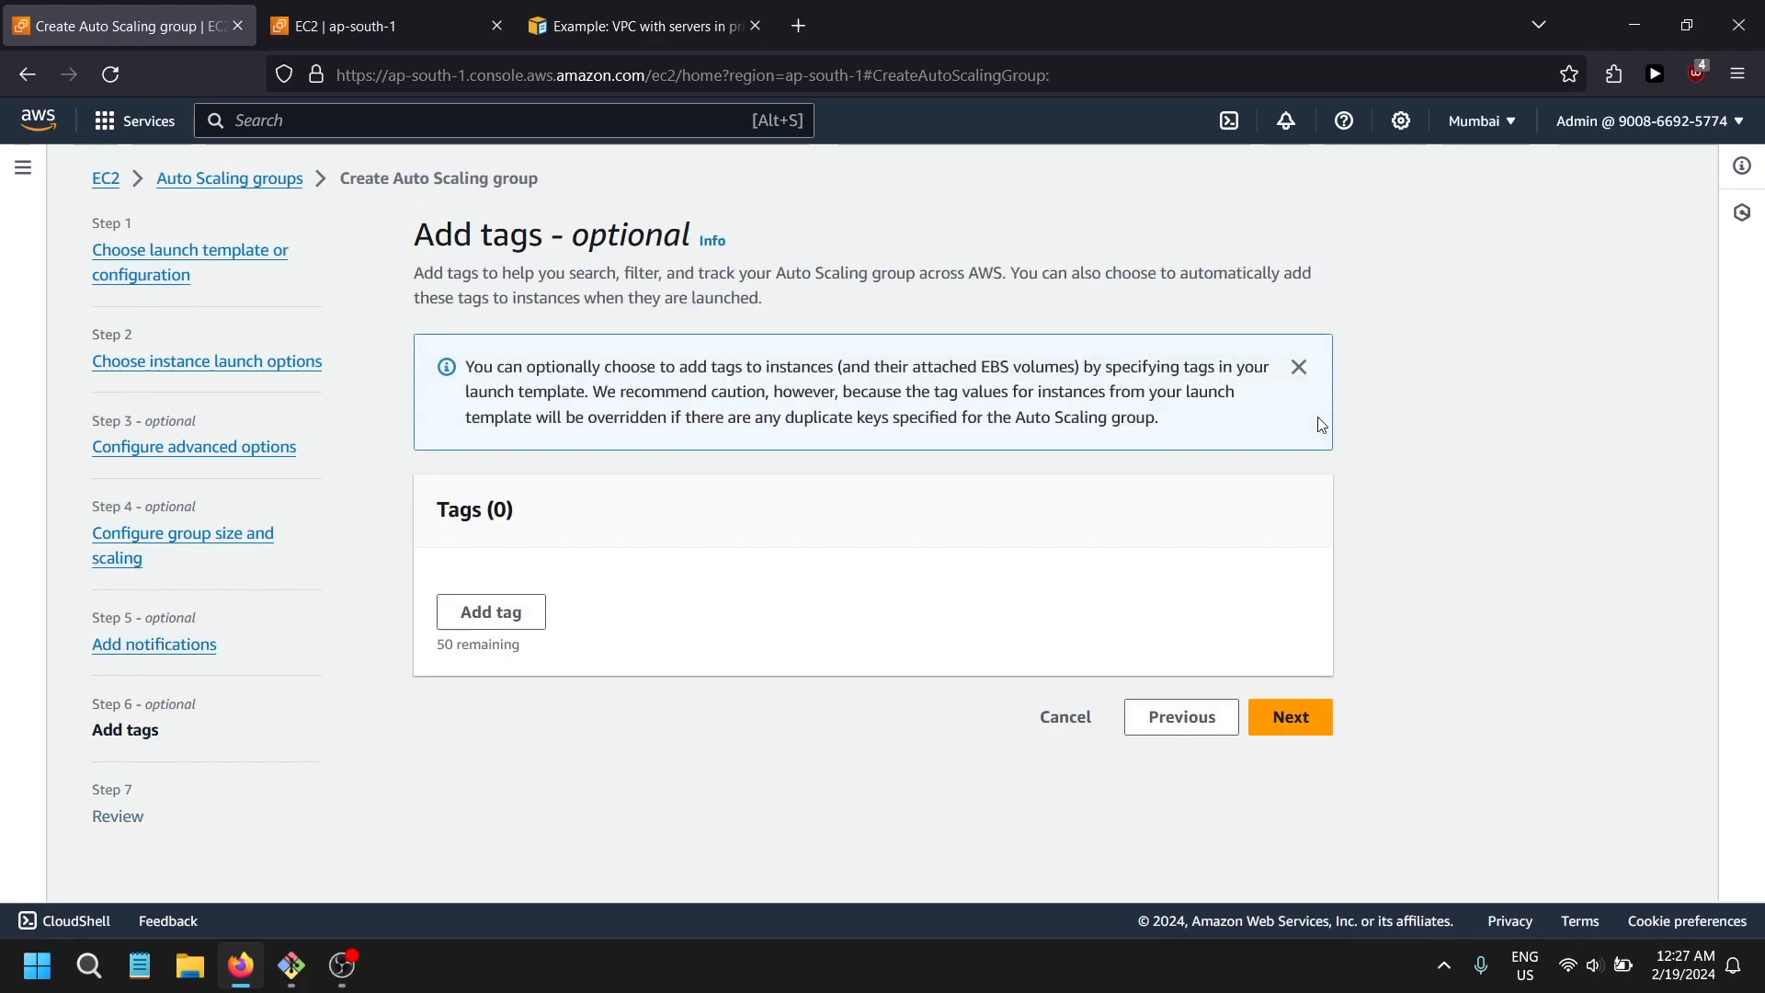
{"action": "left_click", "coordinate": [1285, 715]}
{"action": "scroll", "coordinate": [1108, 768], "scroll_direction": "down", "scroll_amount": 2}
{"action": "scroll", "coordinate": [1108, 763], "scroll_direction": "down", "scroll_amount": 20}
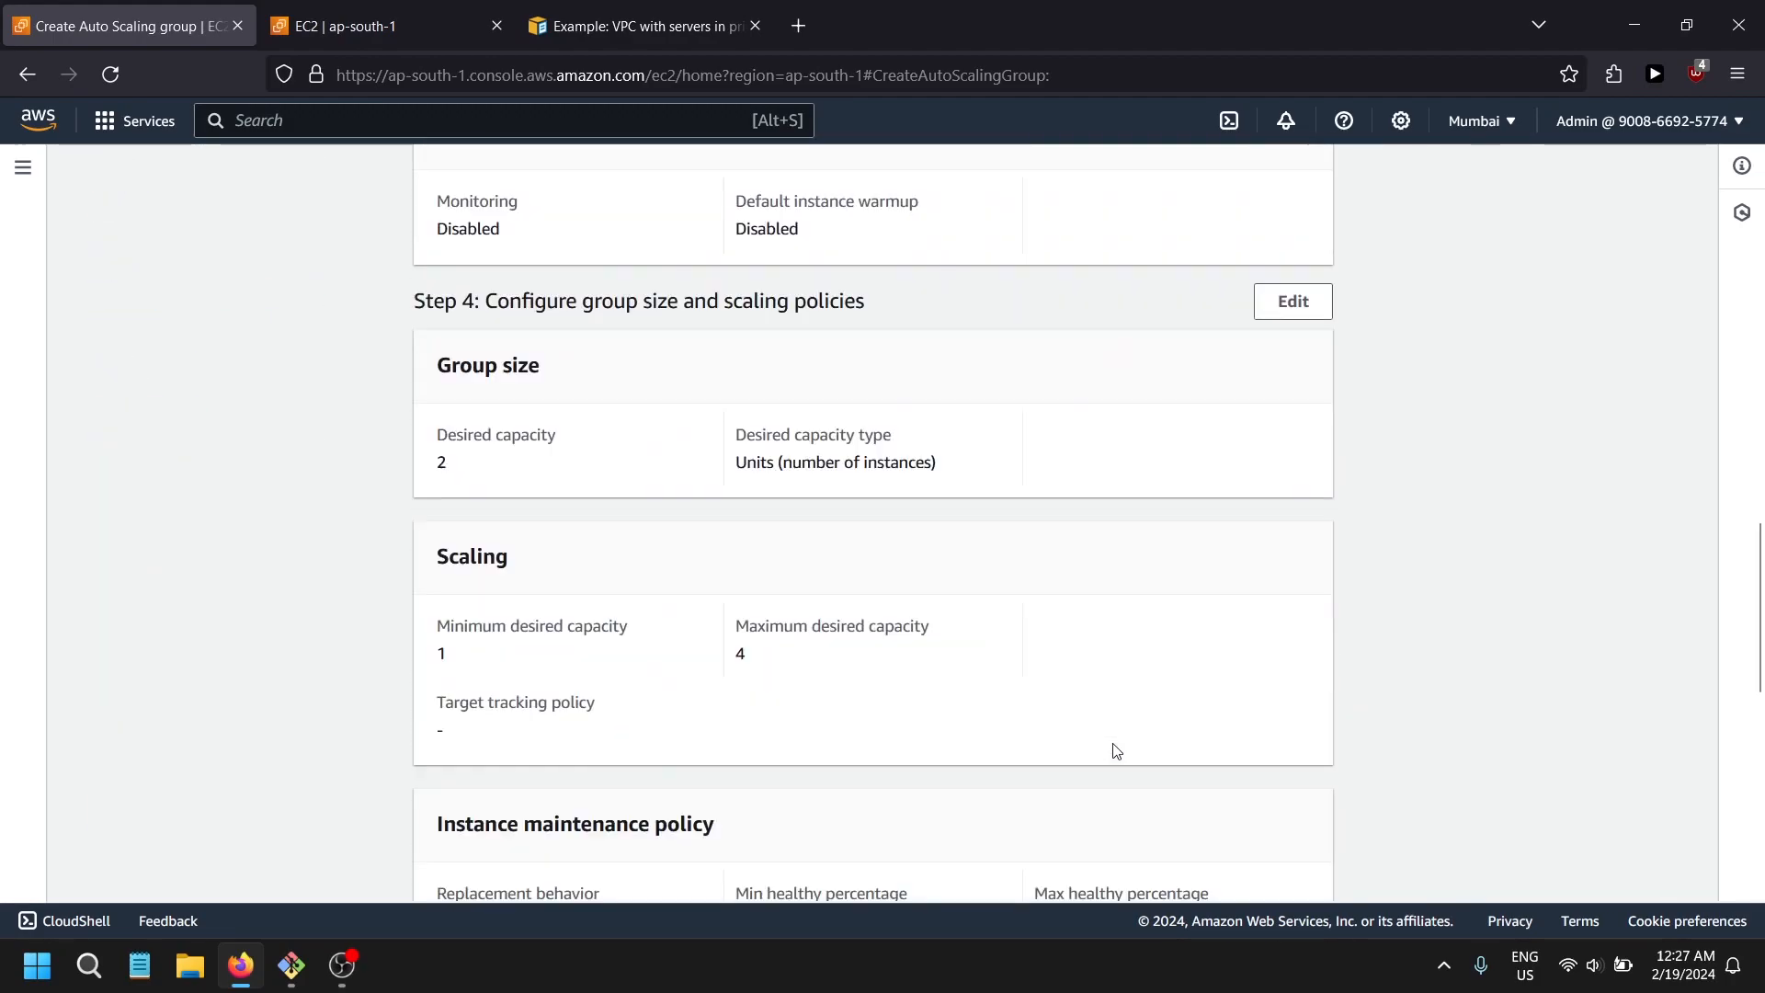
{"action": "left_click", "coordinate": [1202, 864]}
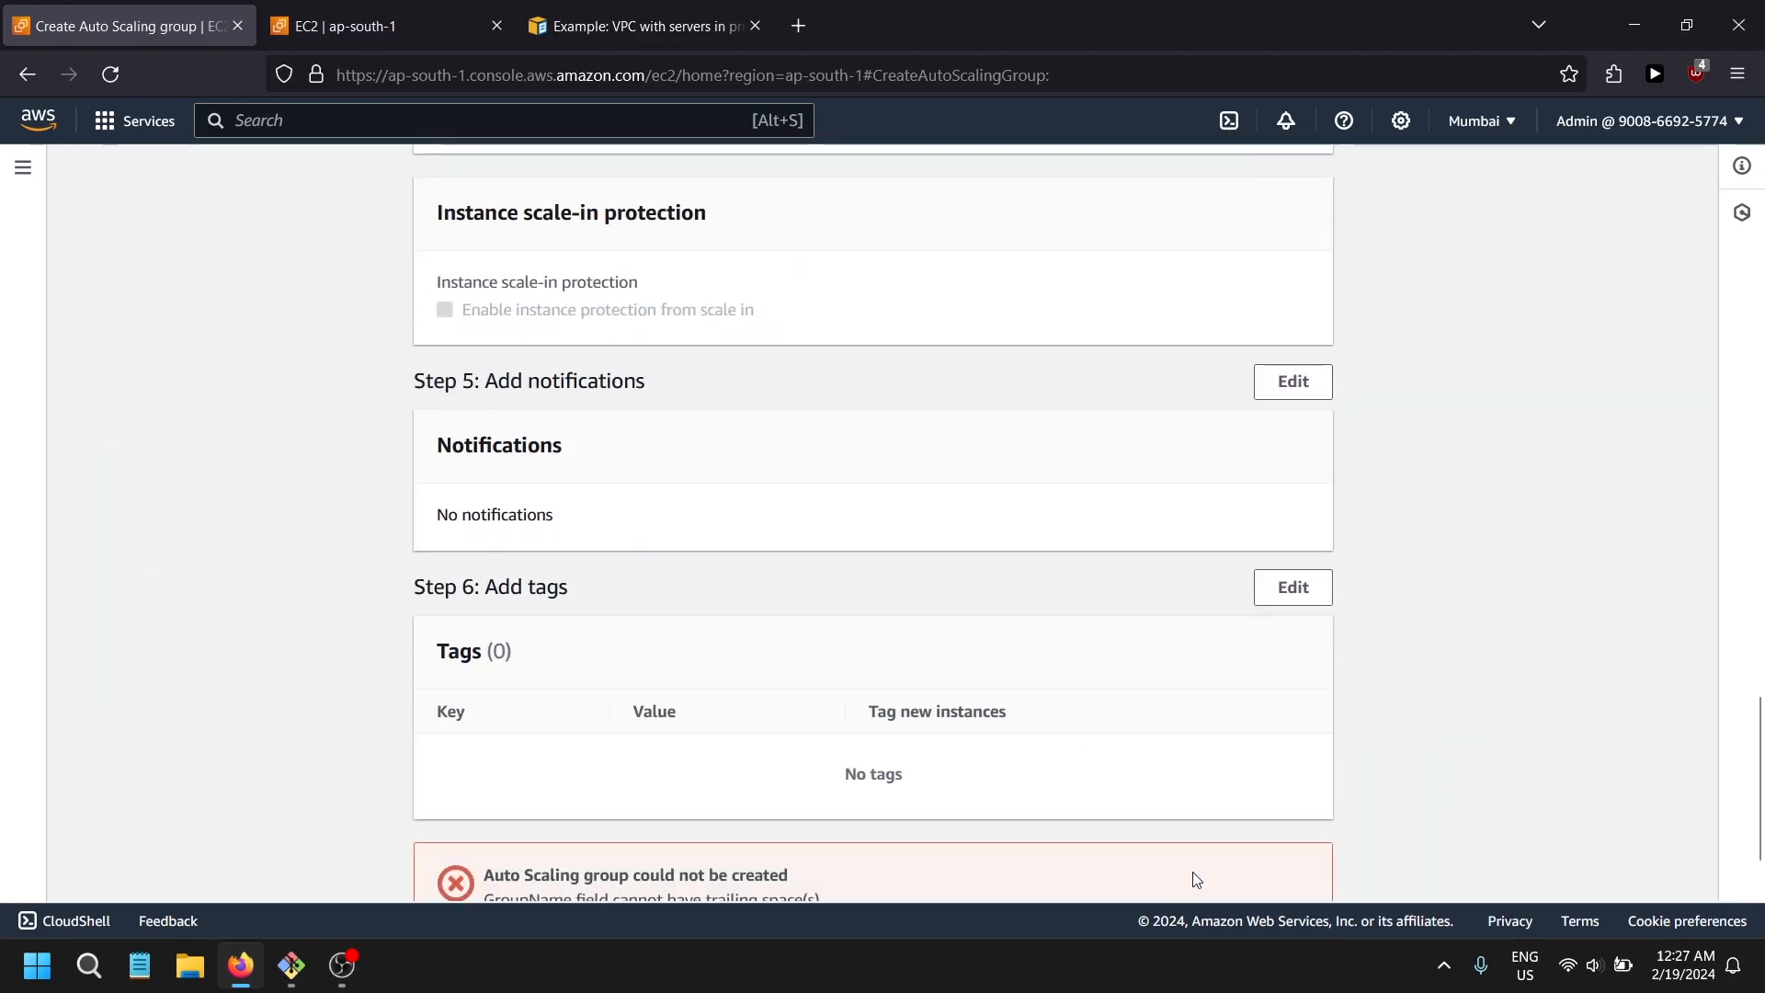
- Read the creation error, reopen the launch template settings and remove the trailing space from the group name aws-auto-scalling
{"action": "scroll", "coordinate": [956, 746], "scroll_direction": "down", "scroll_amount": 2}
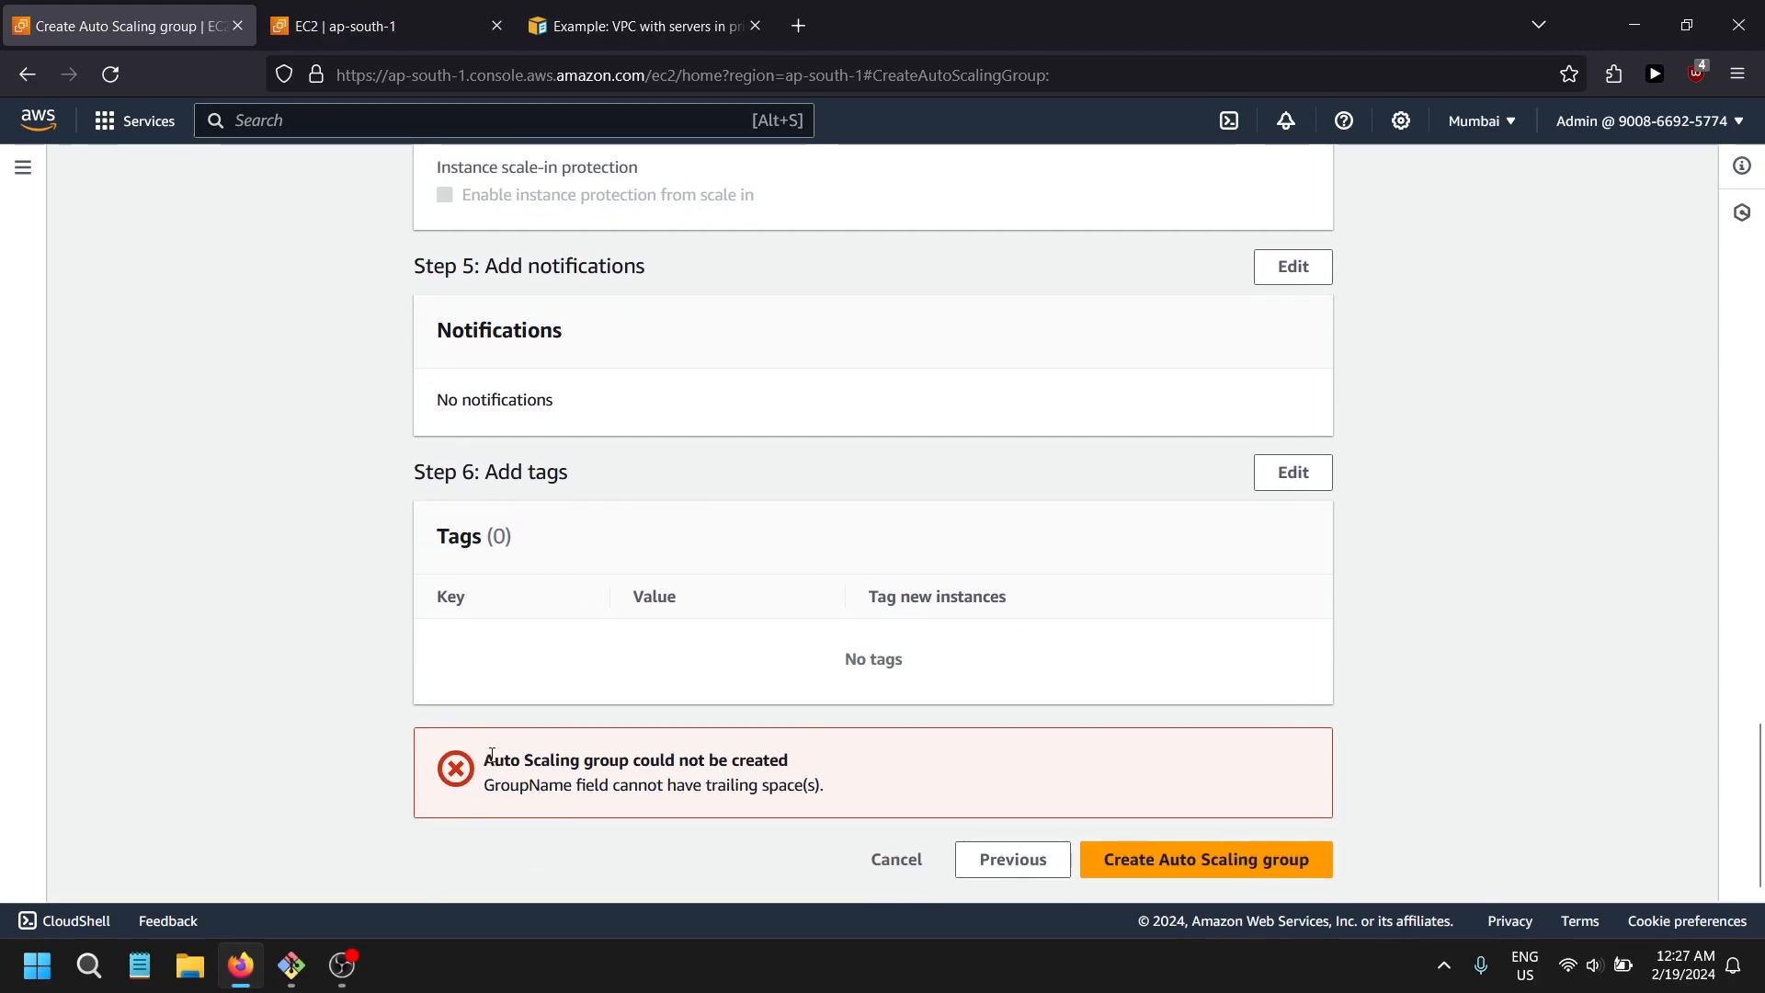
{"action": "left_click_drag", "start_coordinate": [487, 754], "coordinate": [783, 763]}
{"action": "left_click_drag", "start_coordinate": [484, 786], "coordinate": [679, 803]}
{"action": "scroll", "coordinate": [710, 805], "scroll_direction": "up", "scroll_amount": 20}
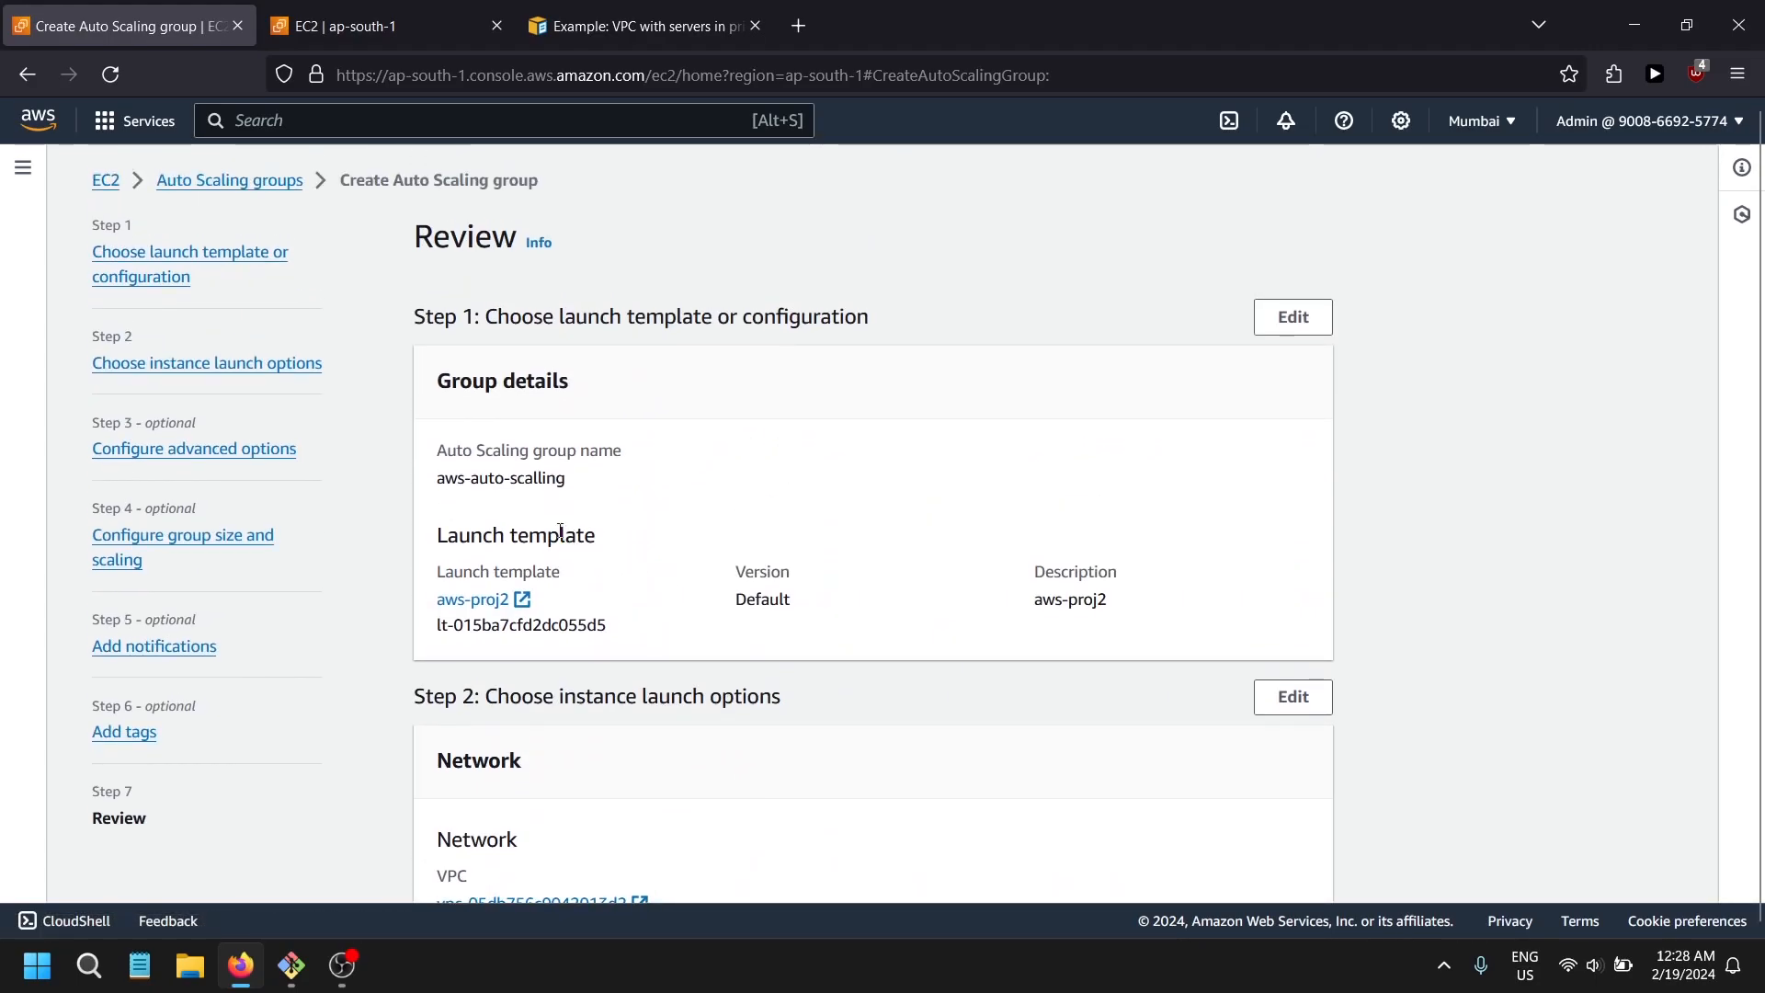
{"action": "left_click", "coordinate": [1258, 331]}
{"action": "left_click", "coordinate": [647, 496]}
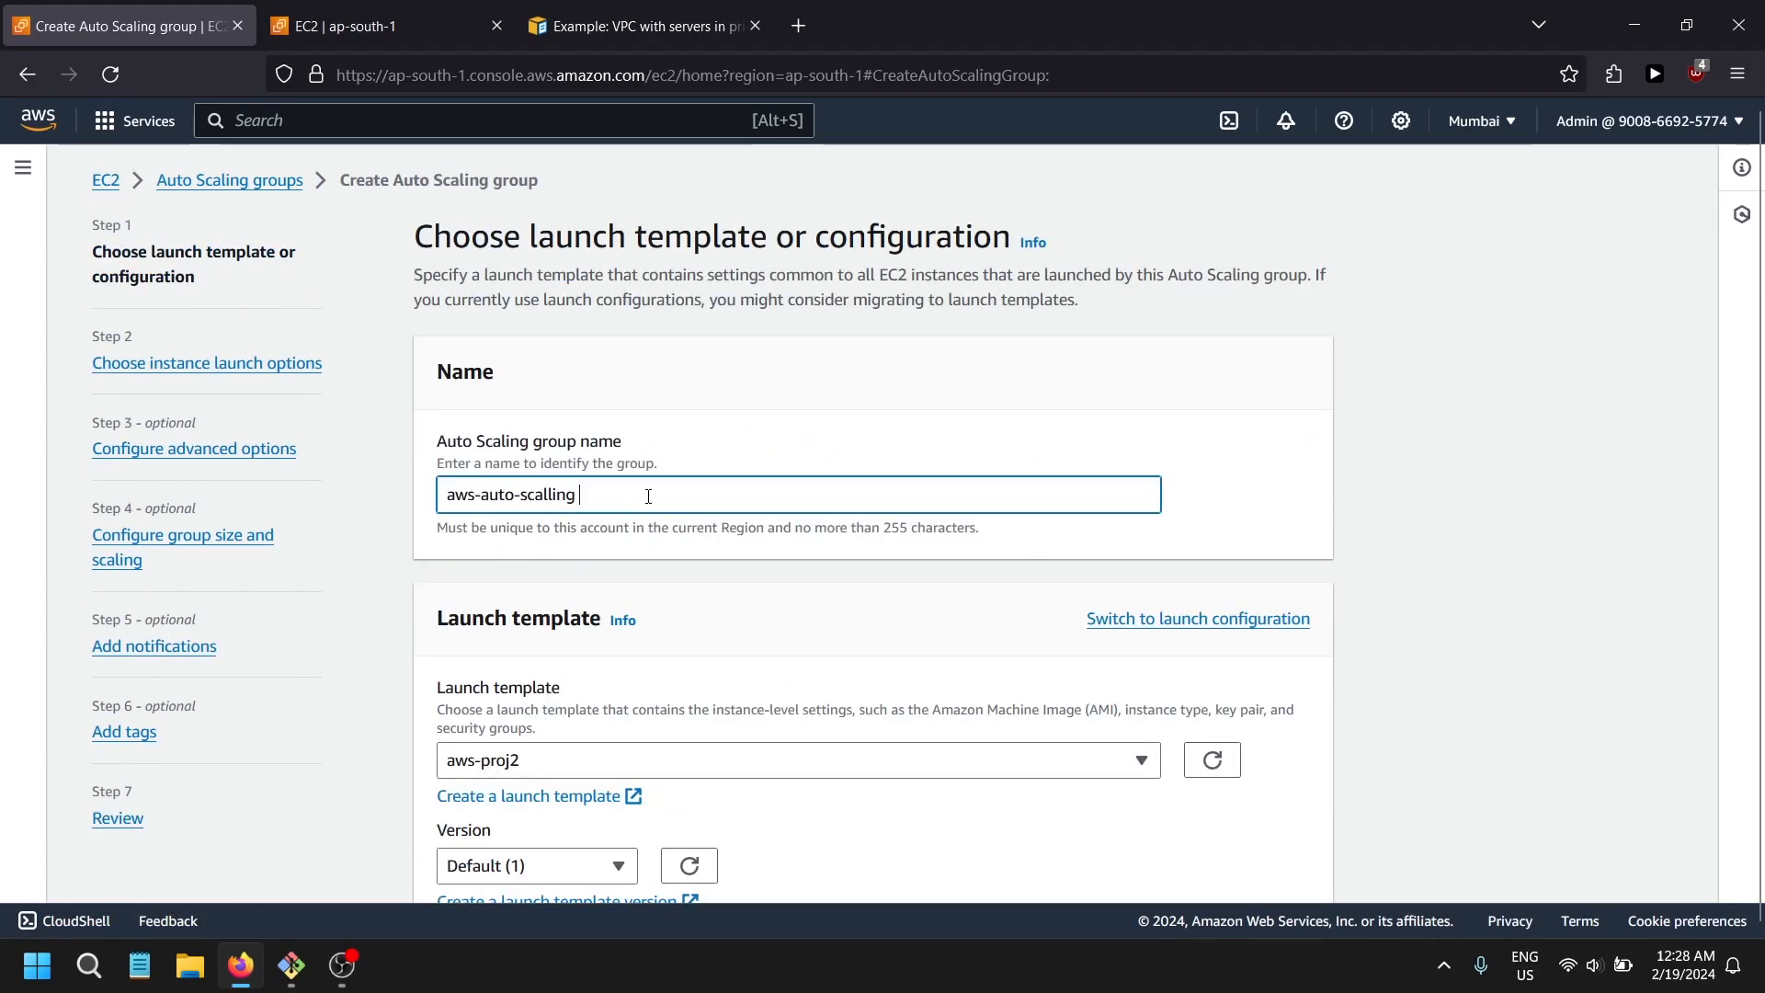
- Continue through the launch template, instance launch and advanced option pages to group size and scaling, keeping the existing choices
{"action": "scroll", "coordinate": [656, 553], "scroll_direction": "down", "scroll_amount": 6}
{"action": "left_click", "coordinate": [1289, 860]}
{"action": "scroll", "coordinate": [1084, 777], "scroll_direction": "down", "scroll_amount": 1}
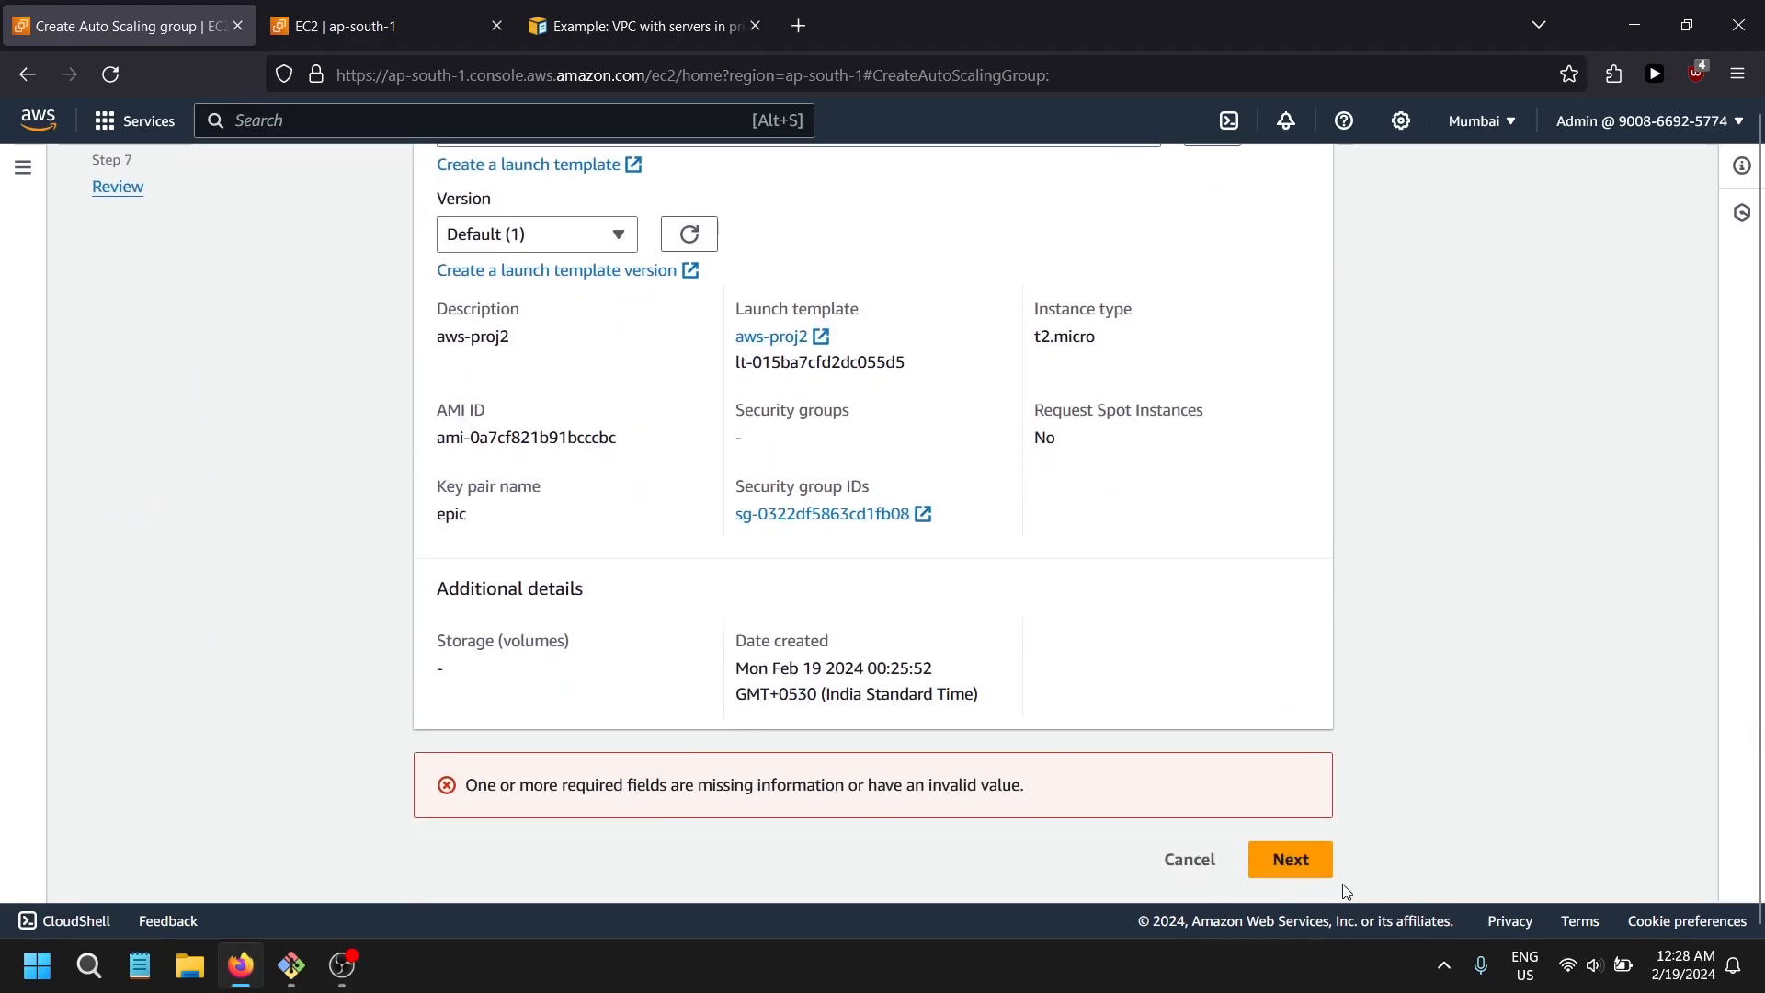
{"action": "scroll", "coordinate": [1142, 800], "scroll_direction": "up", "scroll_amount": 6}
{"action": "scroll", "coordinate": [1094, 775], "scroll_direction": "down", "scroll_amount": 6}
{"action": "scroll", "coordinate": [1075, 756], "scroll_direction": "up", "scroll_amount": 3}
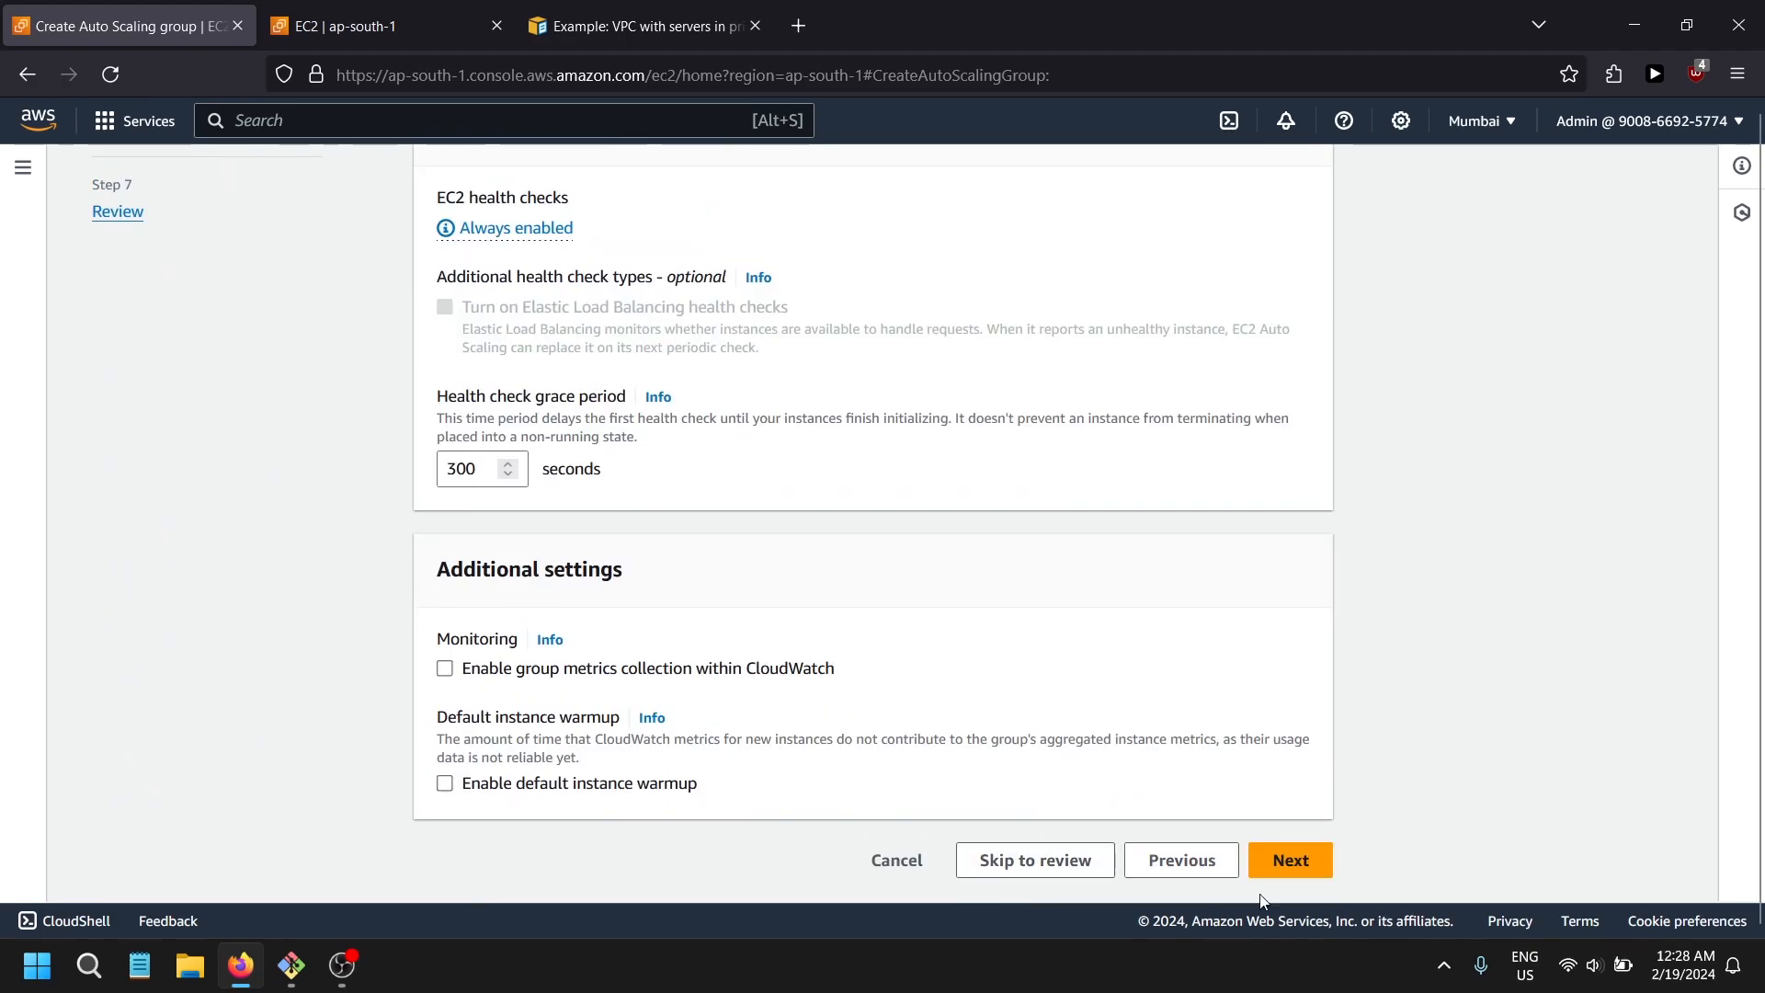
{"action": "left_click", "coordinate": [1253, 859]}
- Set the maximum desired capacity to 4 again and continue past the group size and scaling settings
{"action": "scroll", "coordinate": [641, 624], "scroll_direction": "down", "scroll_amount": 10}
{"action": "scroll", "coordinate": [641, 625], "scroll_direction": "up", "scroll_amount": 8}
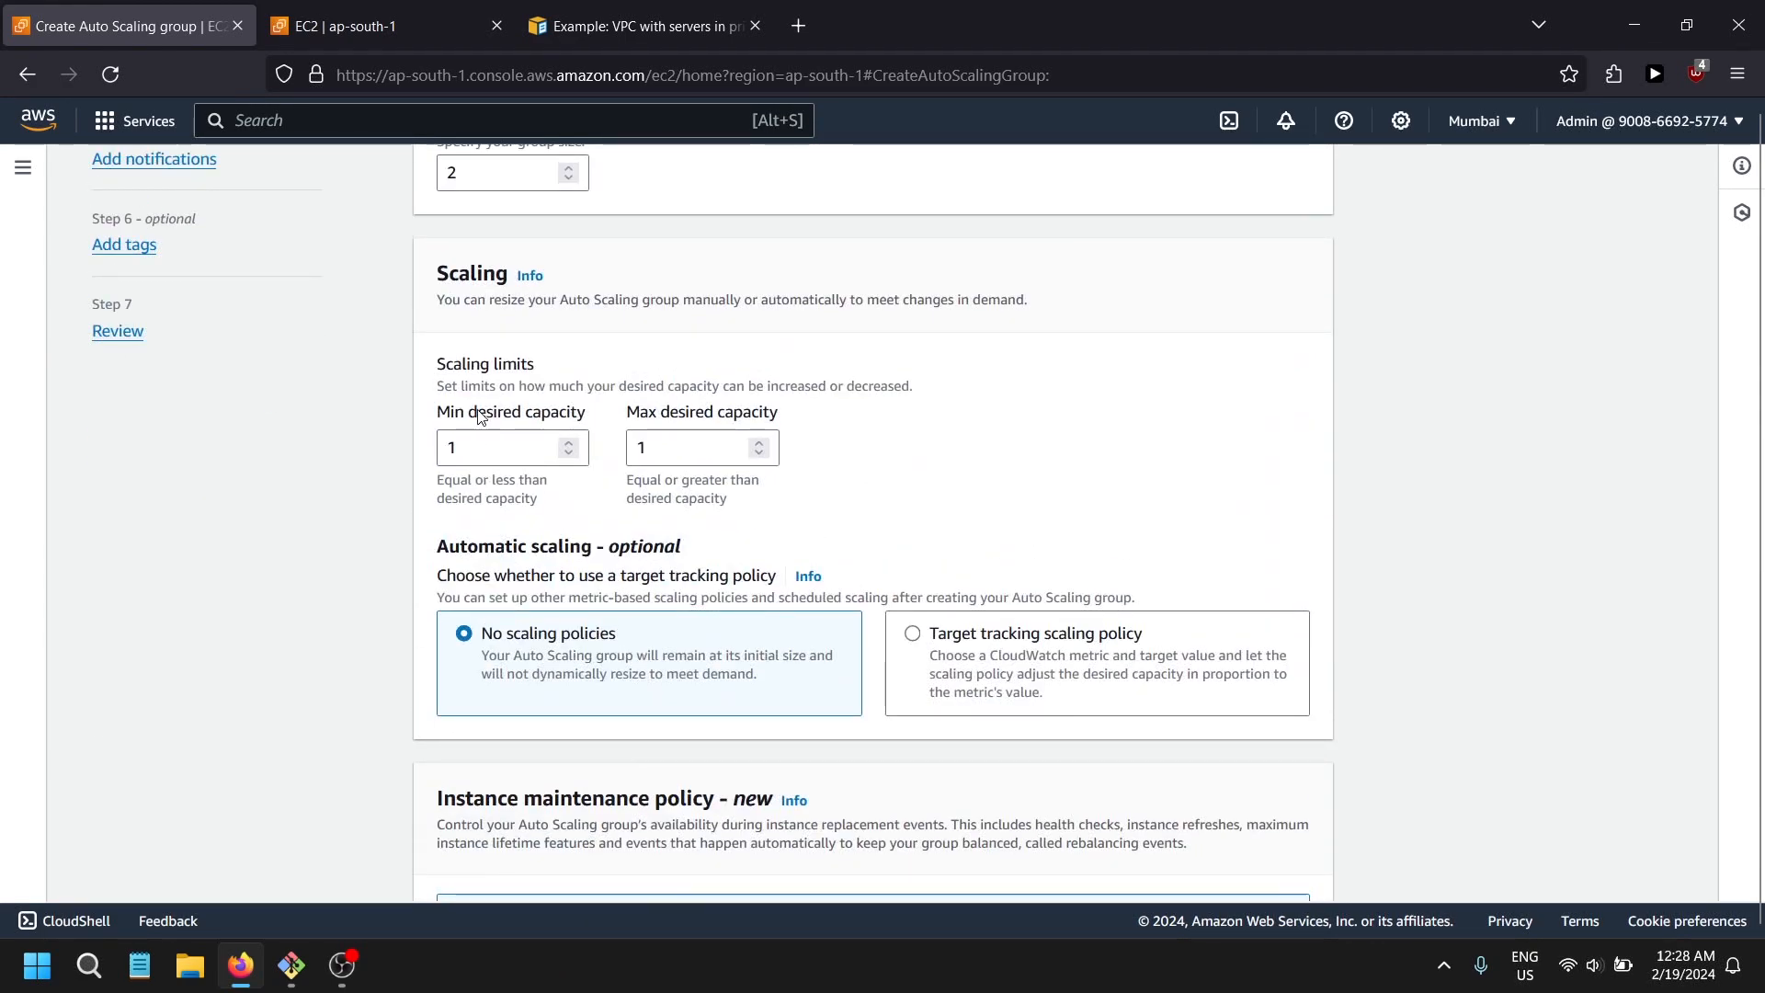
{"action": "left_click", "coordinate": [692, 682]}
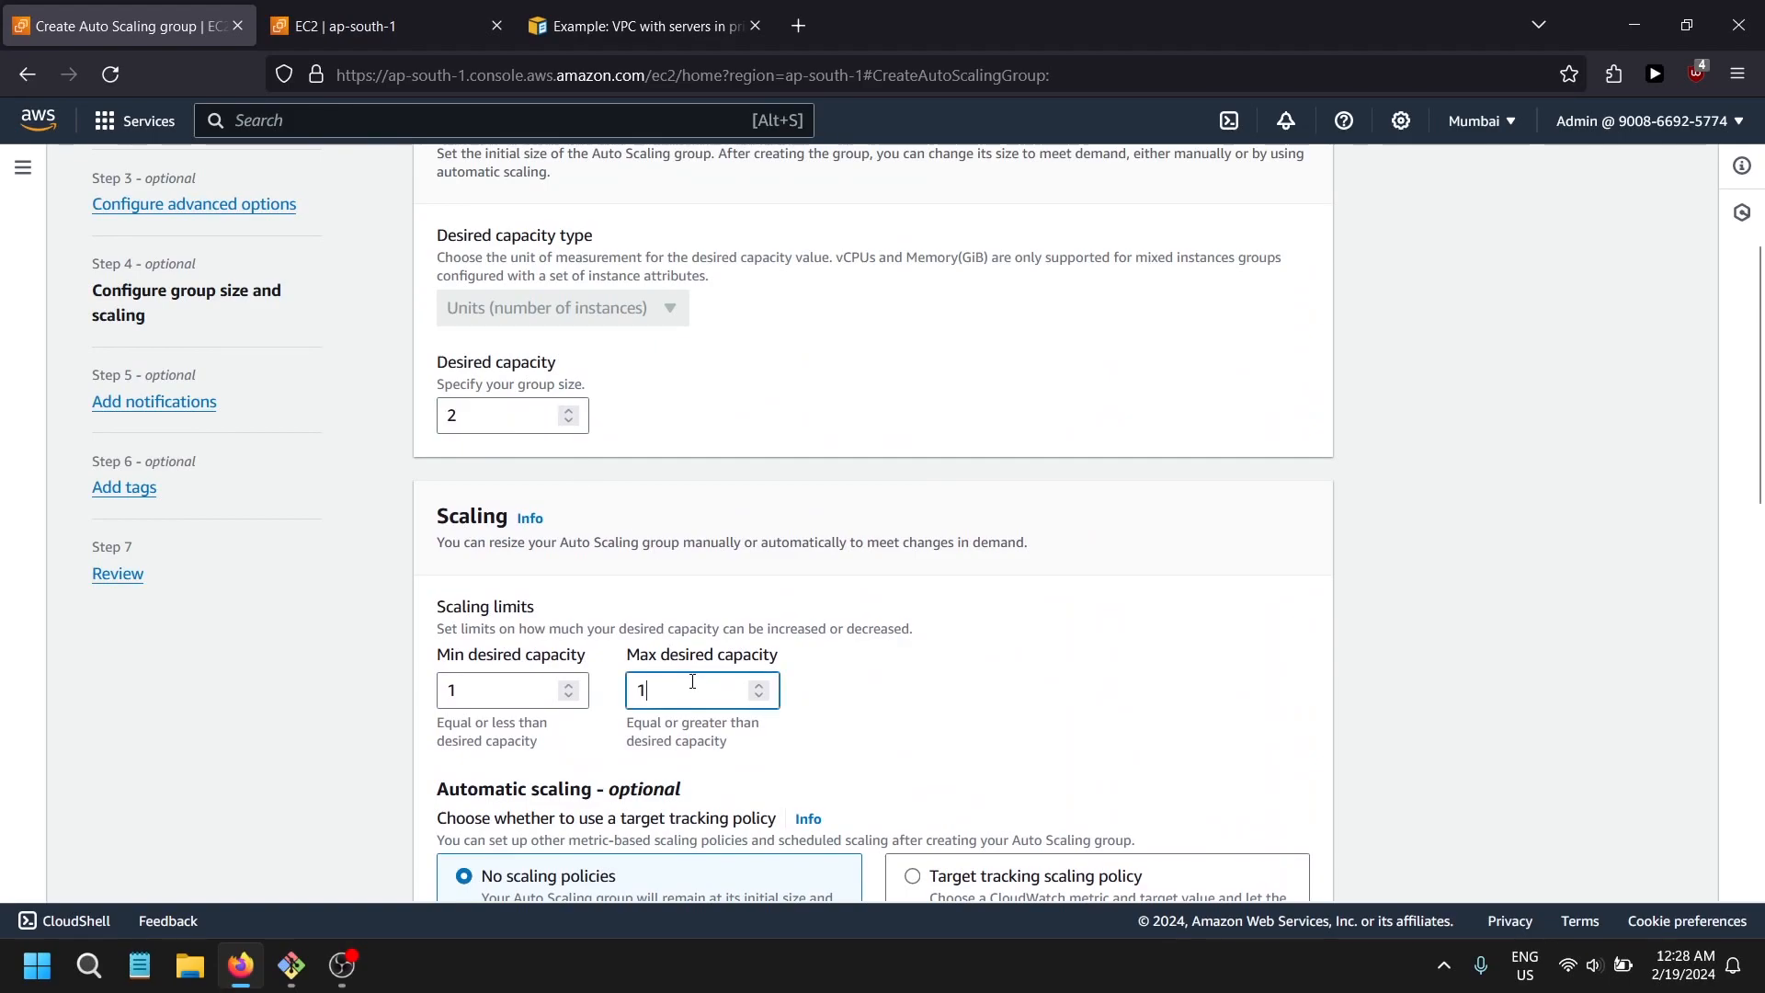
{"action": "type", "text": "4"}
{"action": "scroll", "coordinate": [853, 777], "scroll_direction": "down", "scroll_amount": 10}
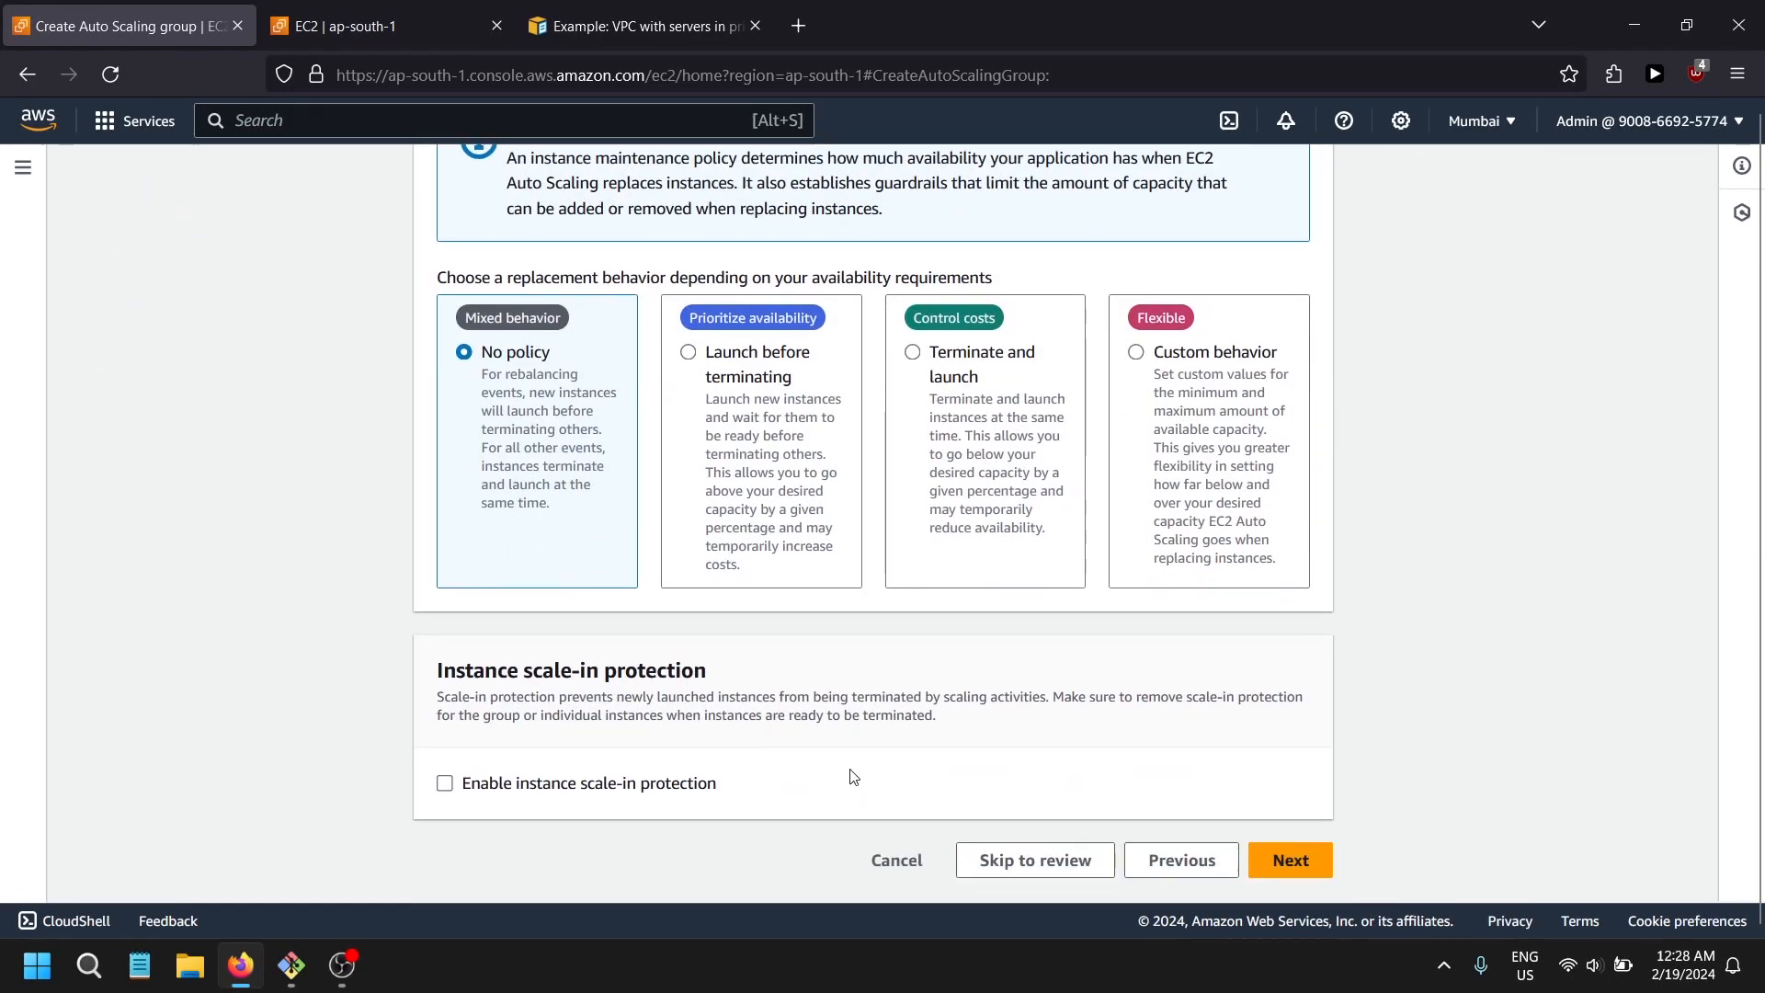
{"action": "left_click", "coordinate": [1287, 856]}
- Leave notifications and tags empty, review the settings and create the Auto Scaling group
{"action": "left_click", "coordinate": [1284, 432]}
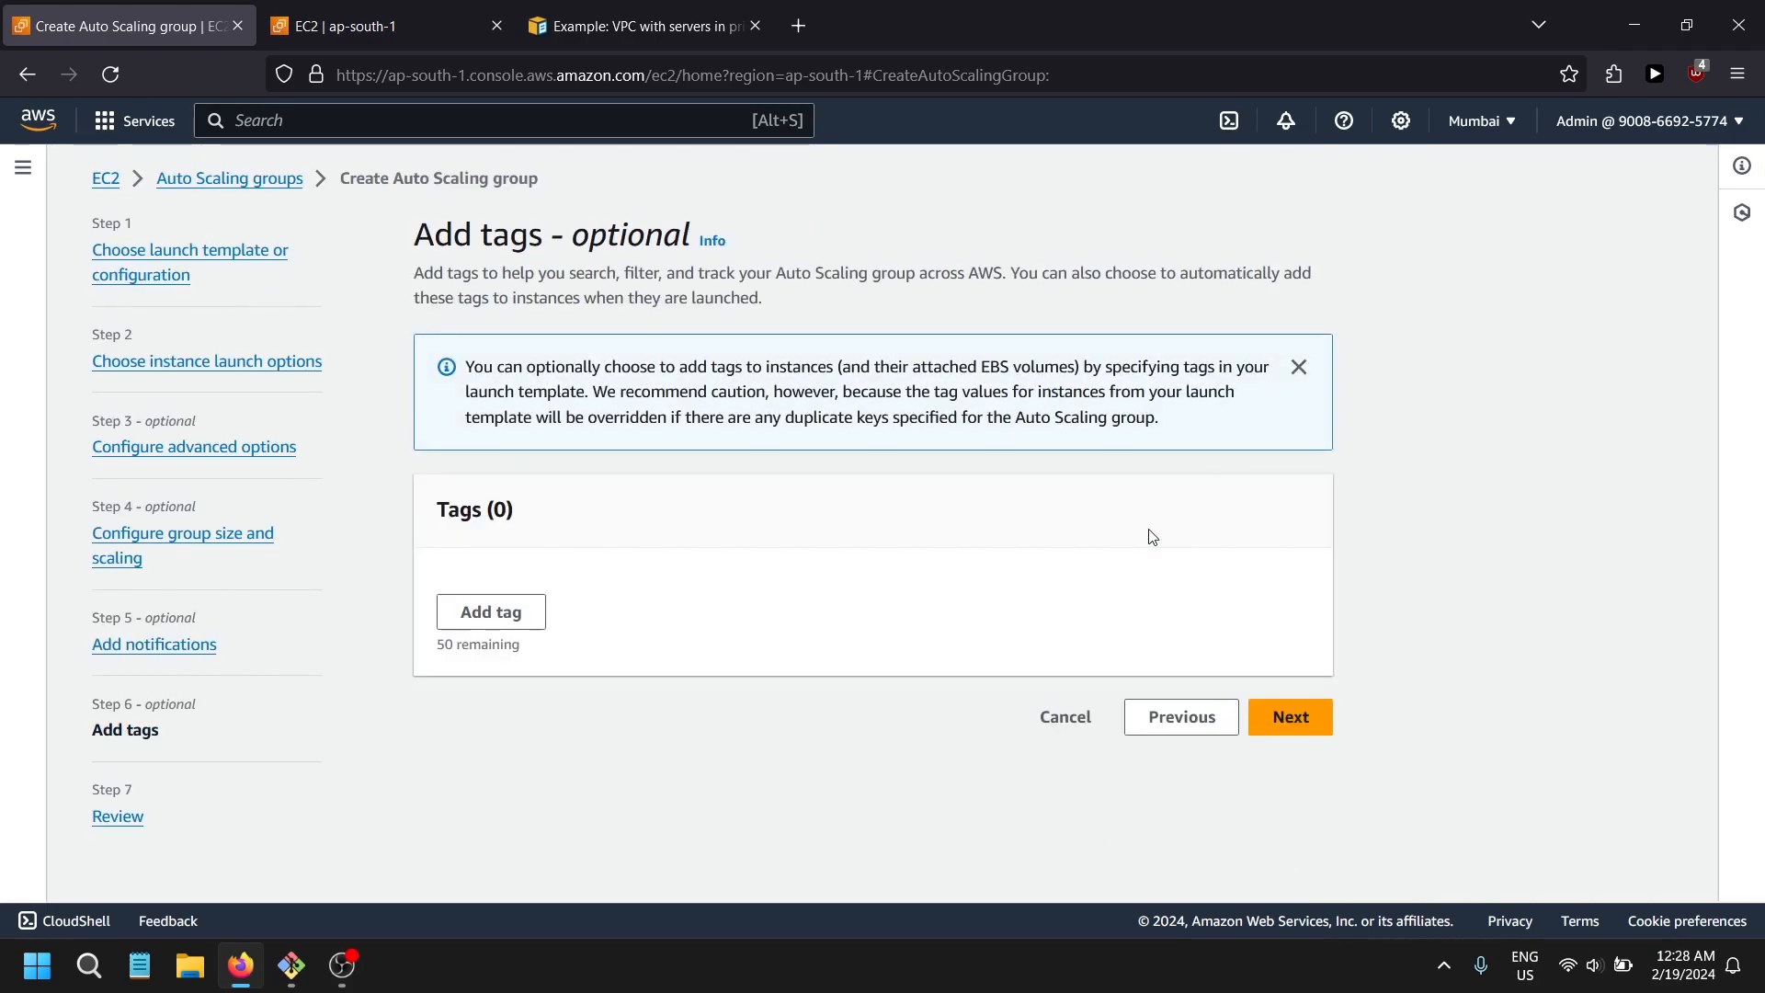
{"action": "left_click", "coordinate": [1292, 715]}
{"action": "scroll", "coordinate": [866, 630], "scroll_direction": "down", "scroll_amount": 5}
{"action": "scroll", "coordinate": [1142, 702], "scroll_direction": "down", "scroll_amount": 15}
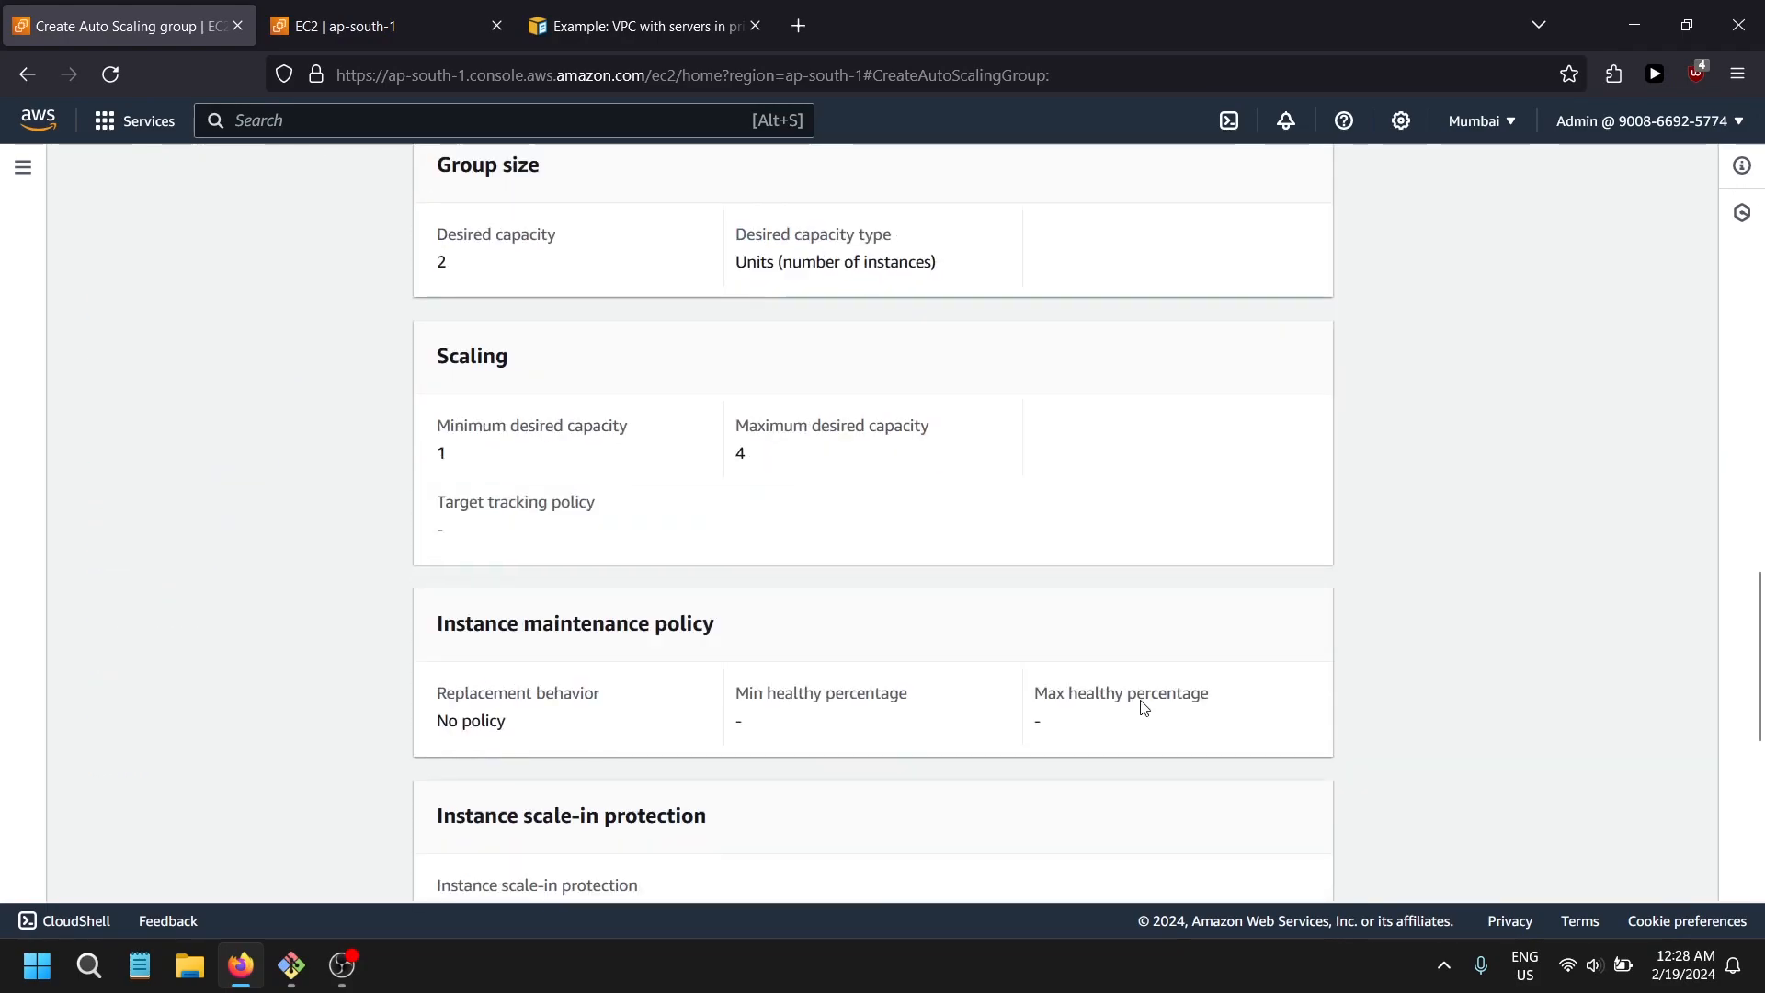
{"action": "left_click", "coordinate": [1221, 864]}
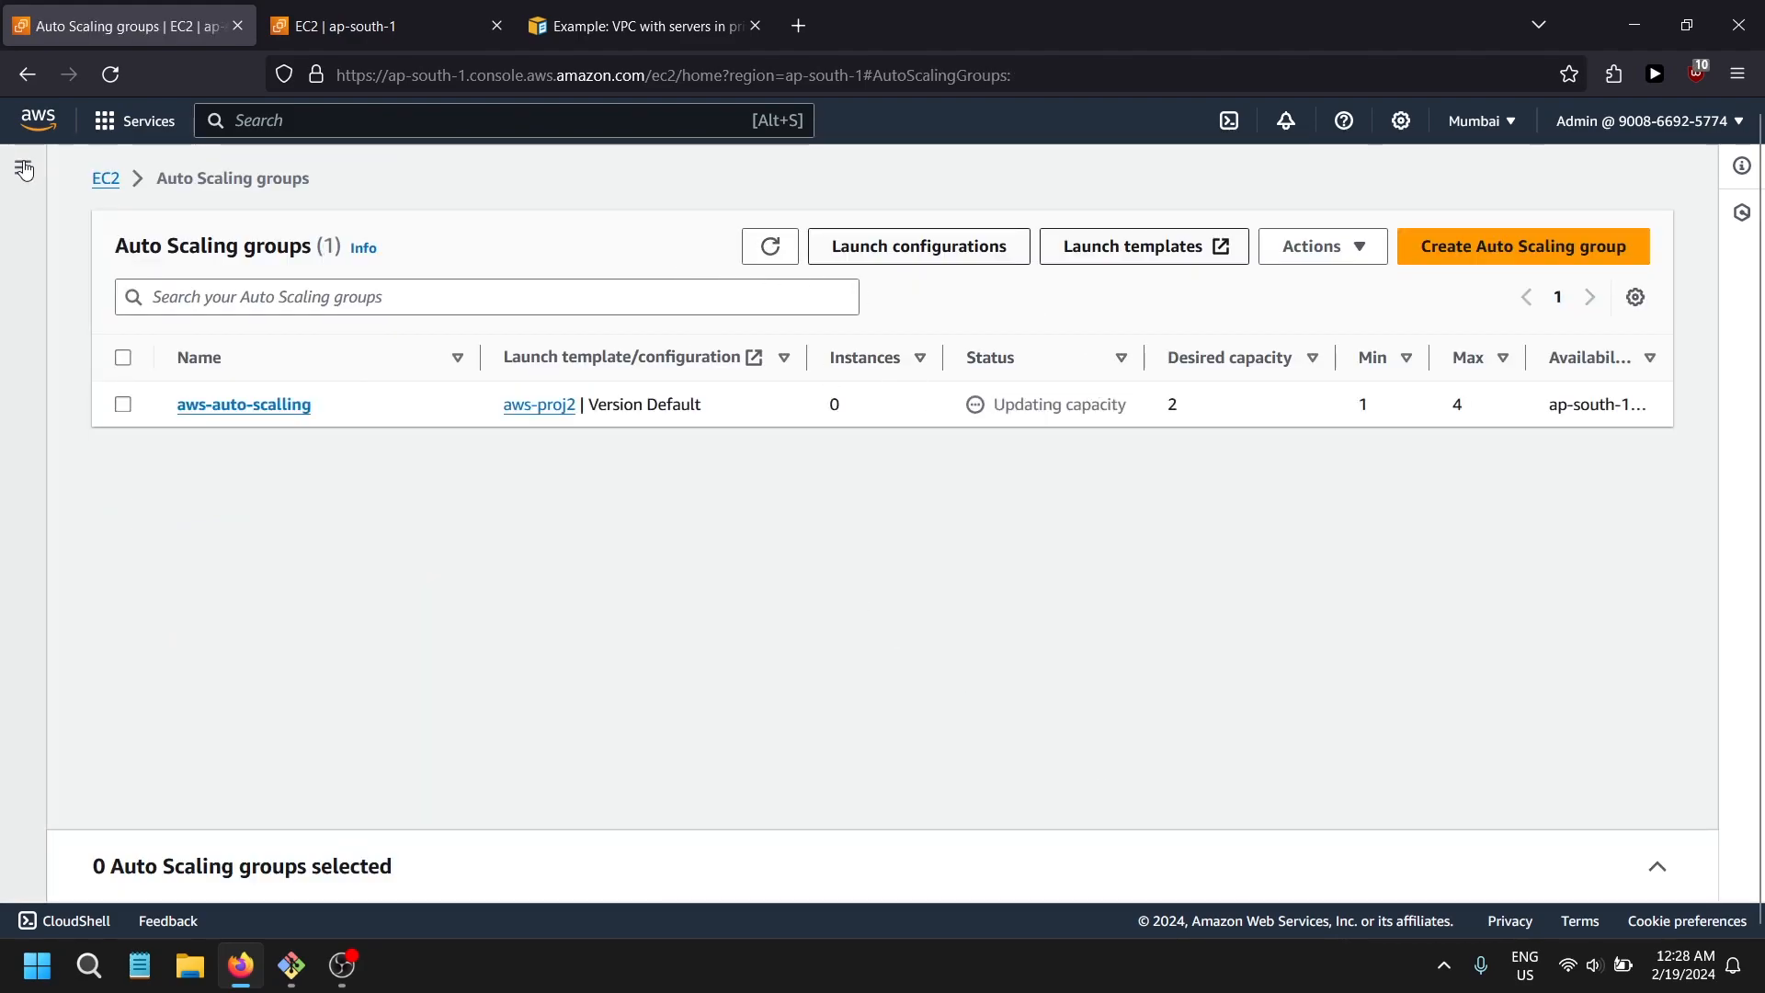
- Open the EC2 instances list, filter it to the Running state and refresh it
{"action": "left_click", "coordinate": [106, 177]}
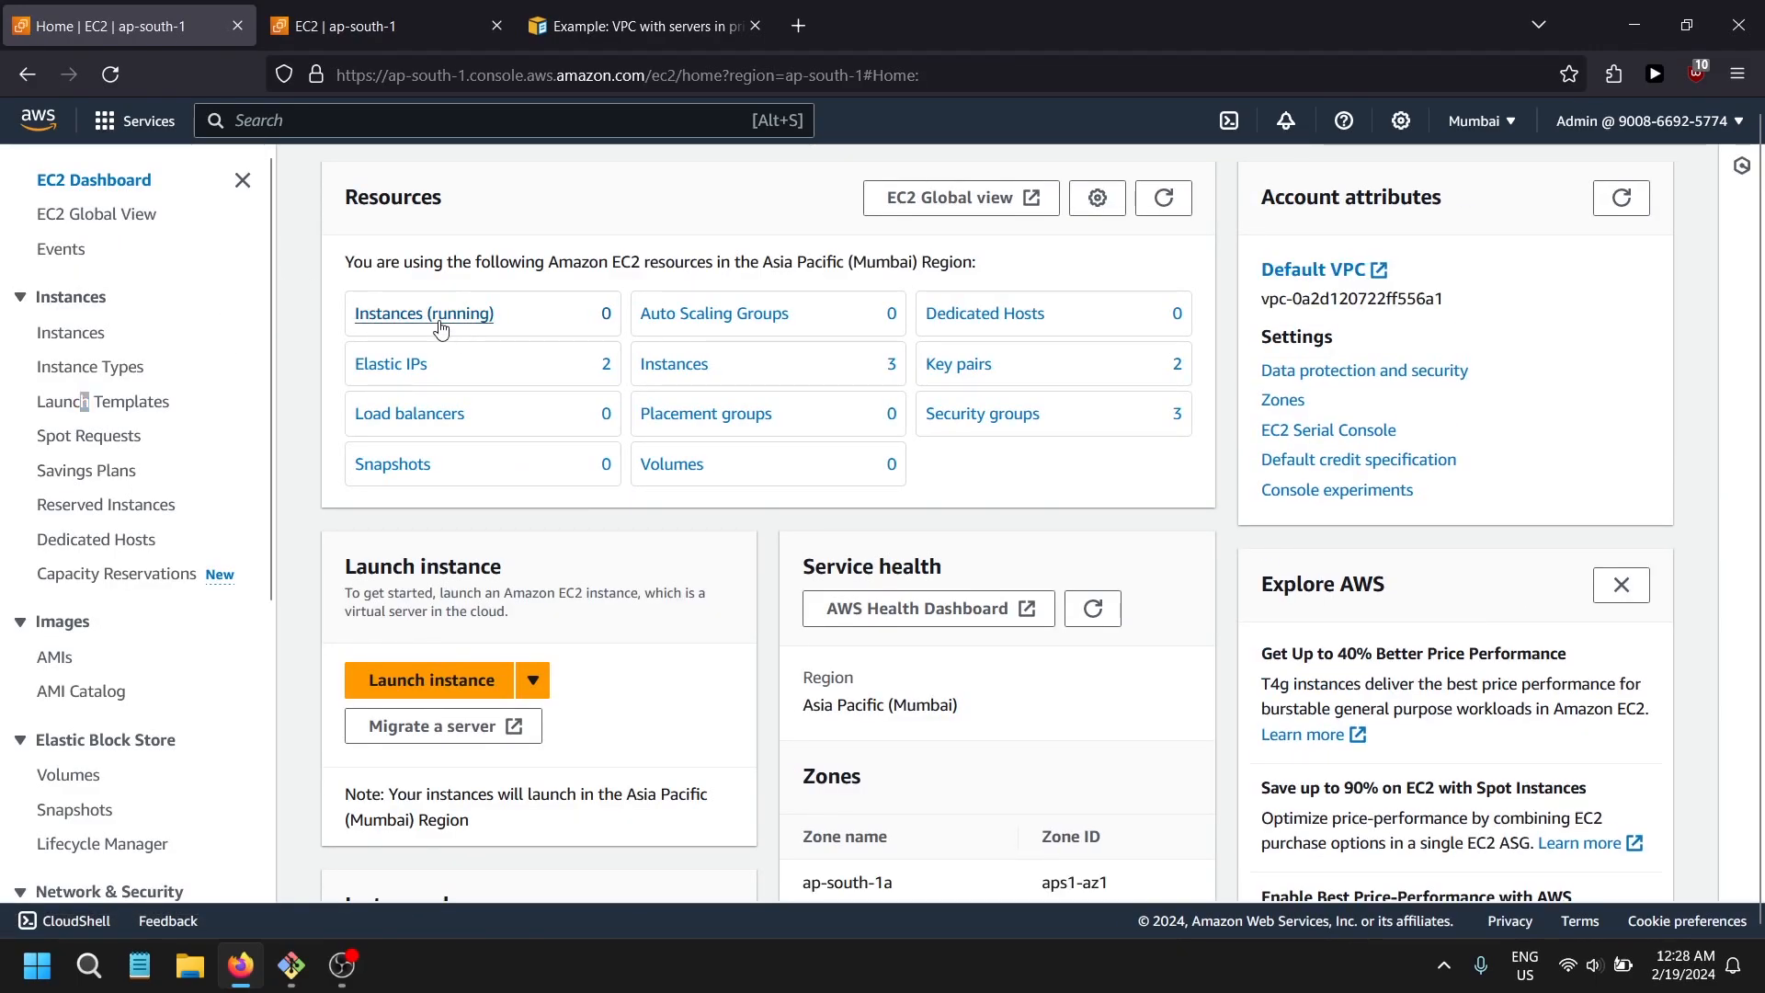
{"action": "left_click", "coordinate": [441, 314]}
{"action": "left_click", "coordinate": [508, 246]}
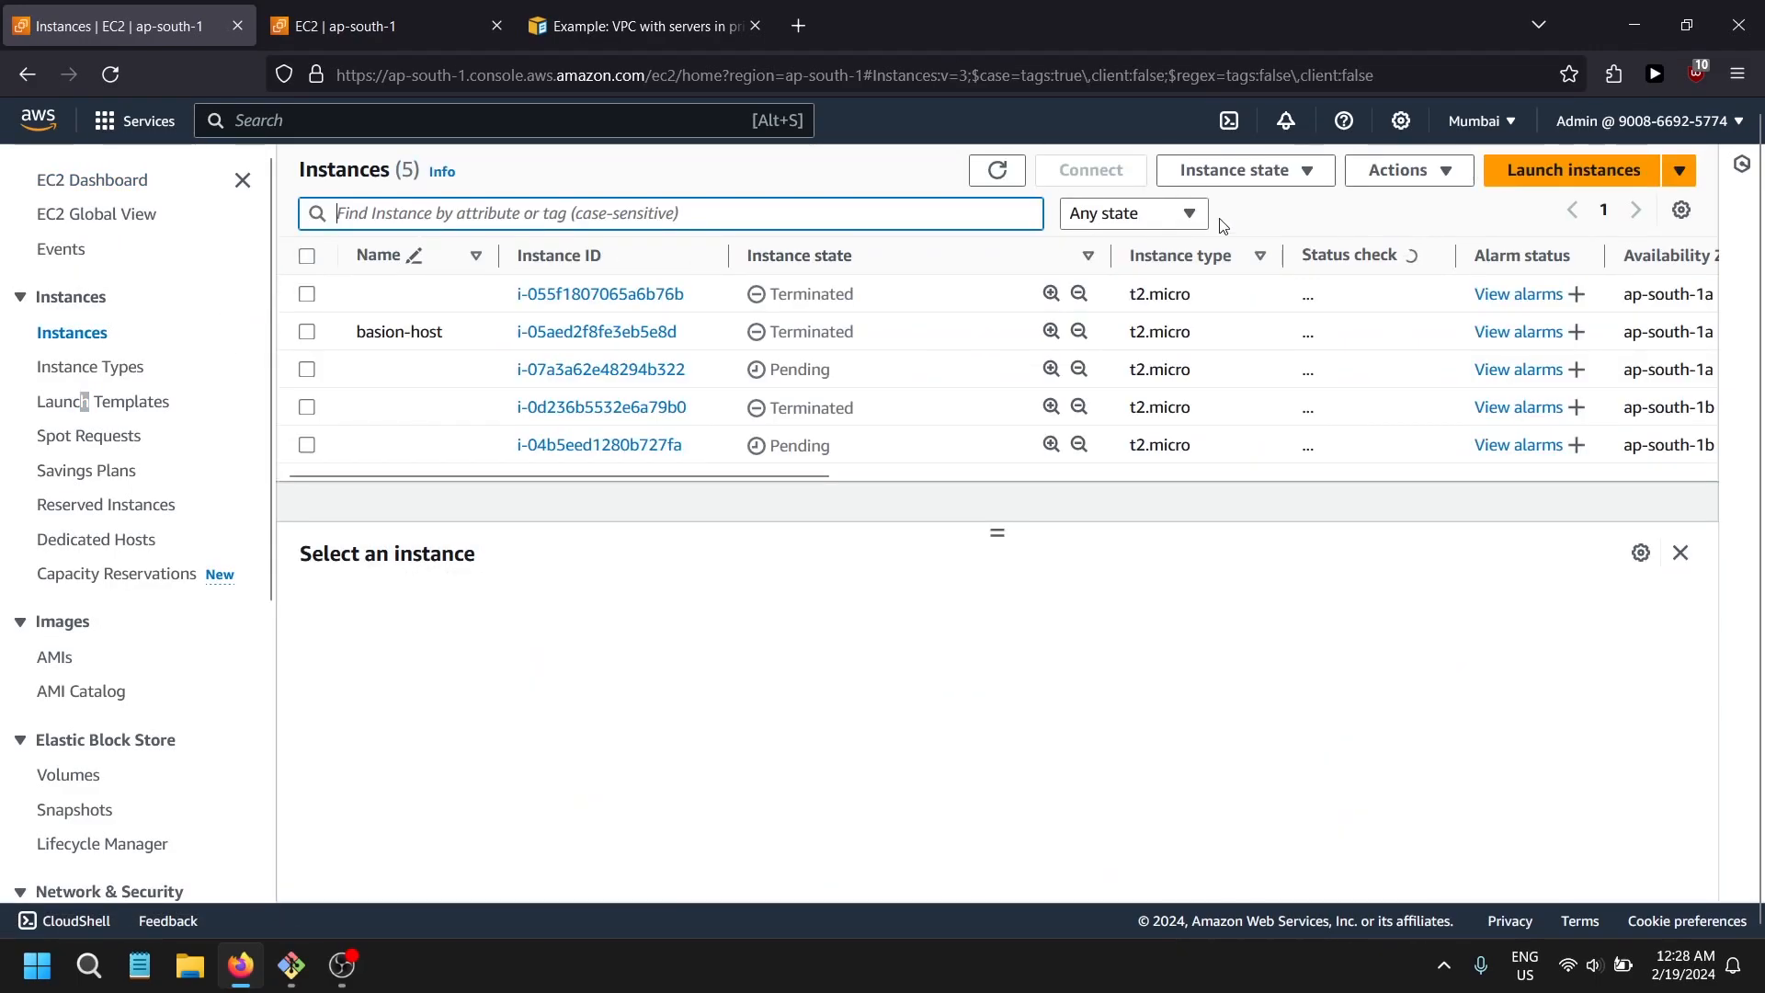
{"action": "left_click", "coordinate": [1134, 213]}
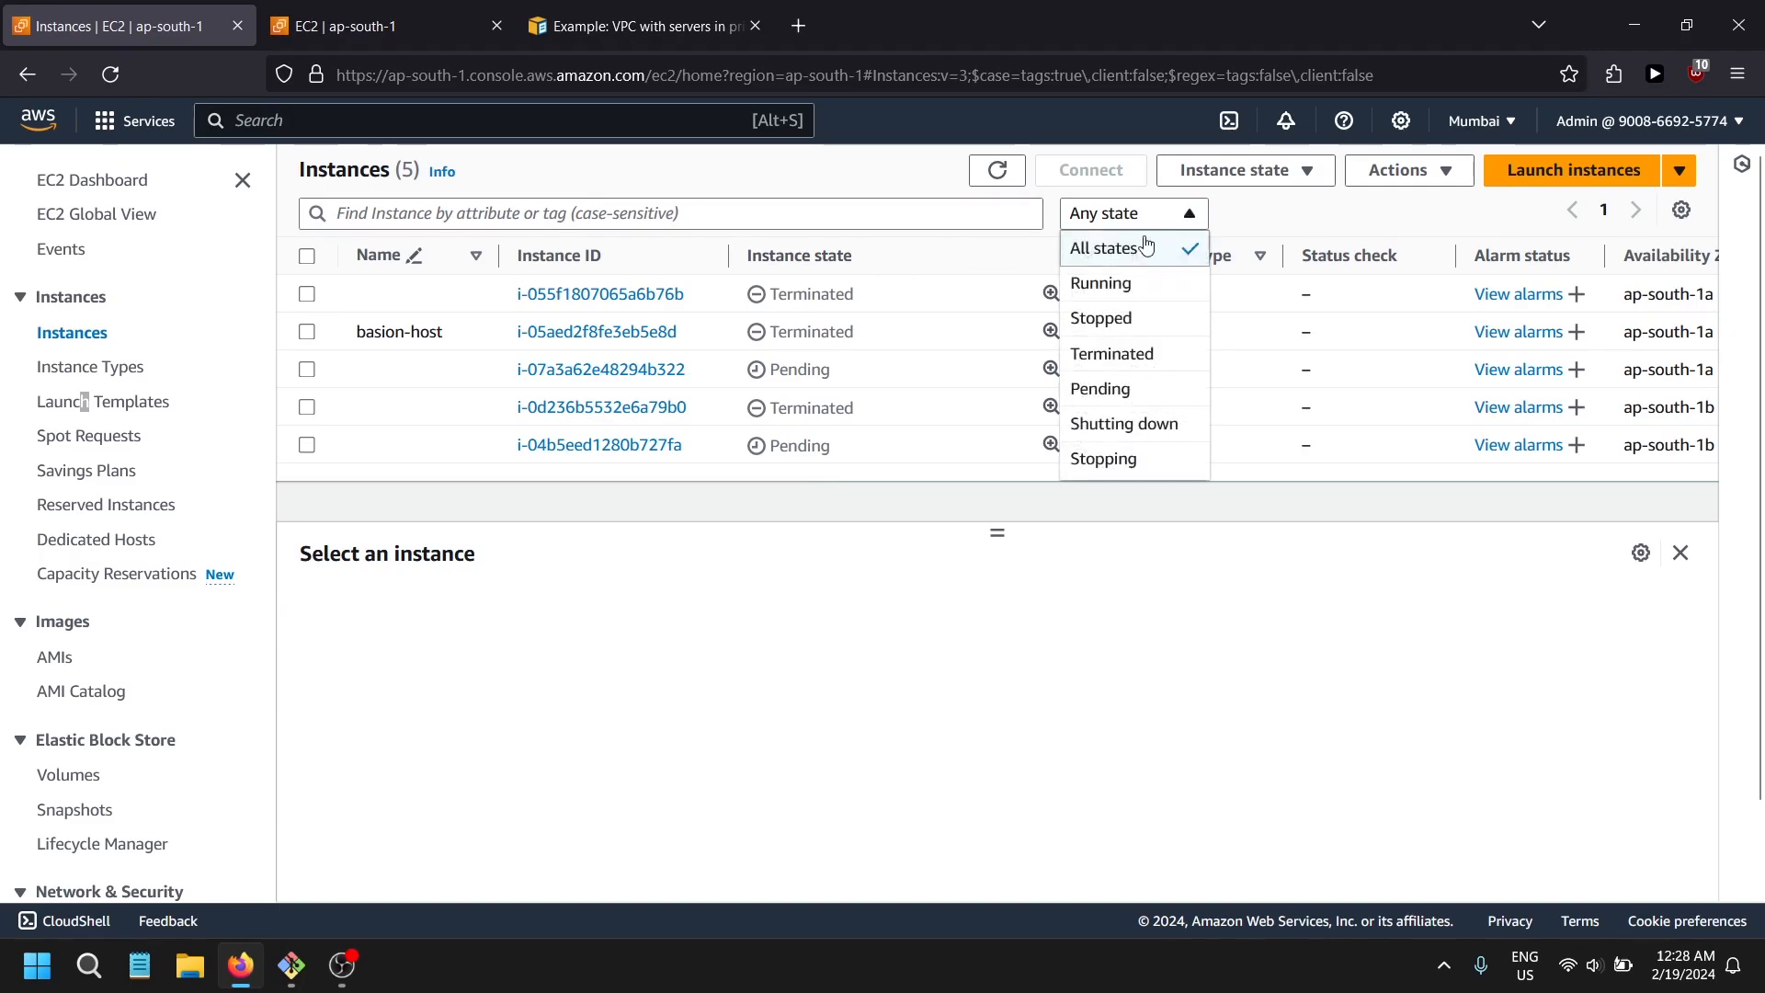
{"action": "left_click", "coordinate": [1123, 283]}
{"action": "left_click", "coordinate": [1007, 187]}
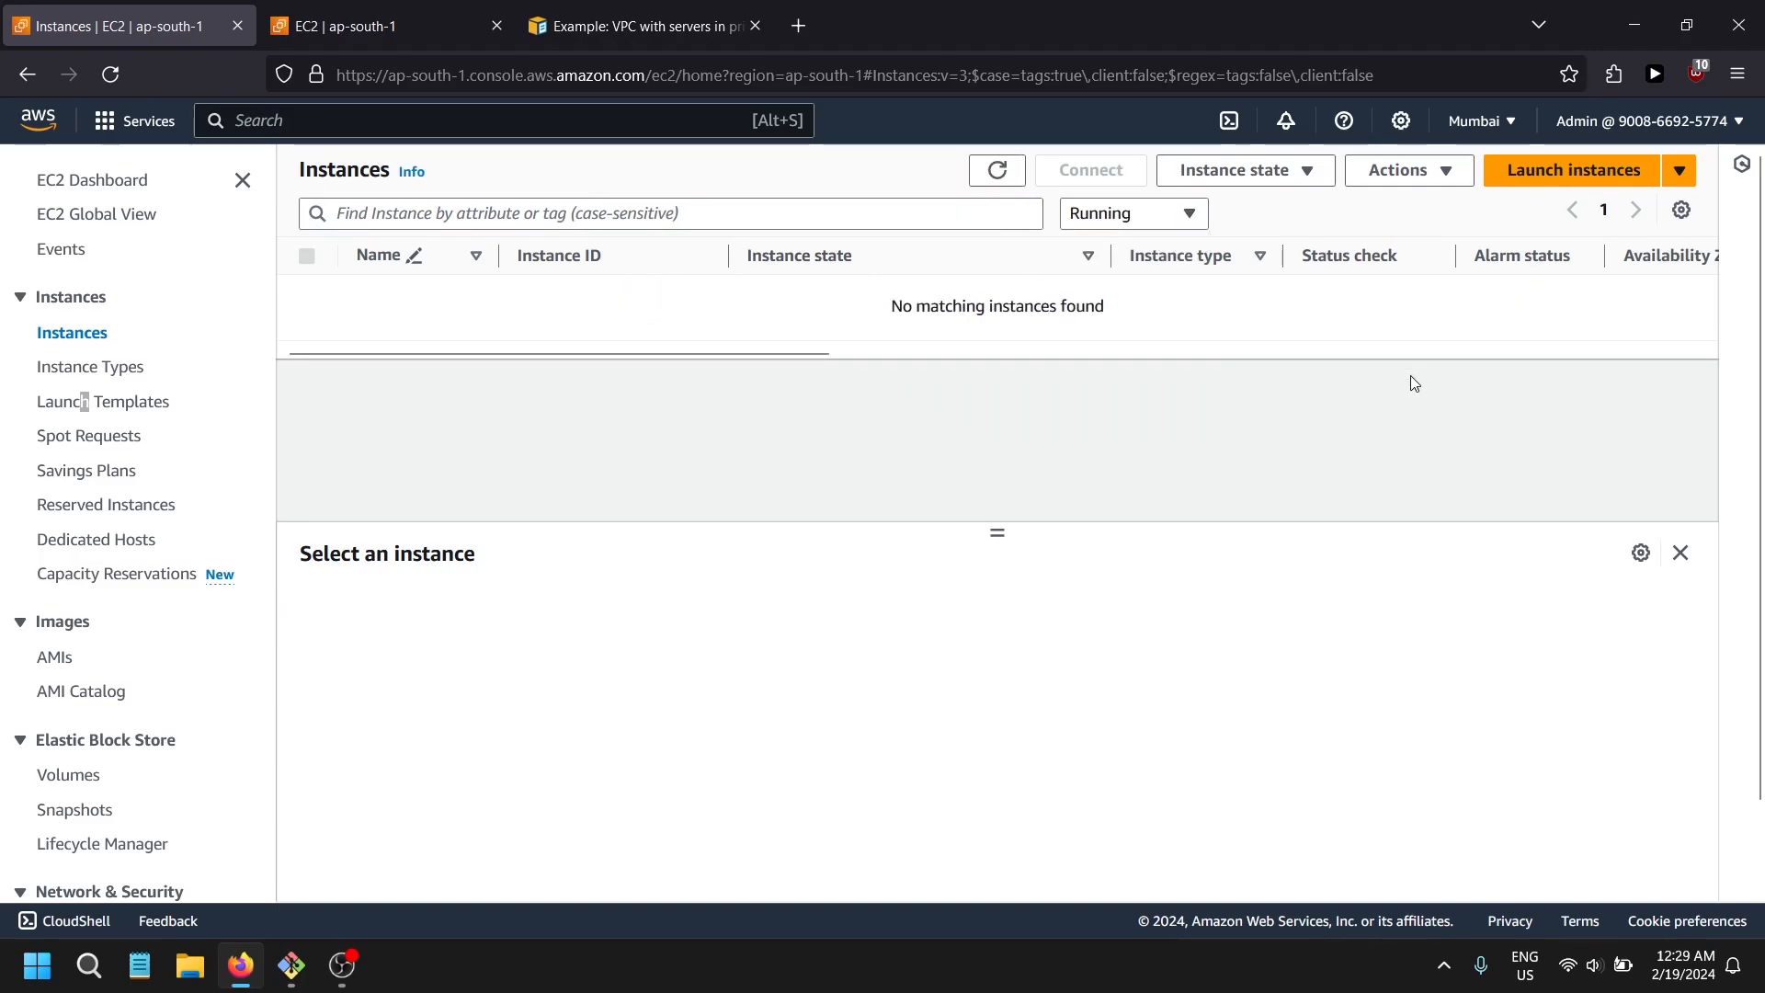
- Review the reference architecture diagram, and check the aws-auto-scalling entry in the Auto Scaling groups list
{"action": "left_click", "coordinate": [644, 26]}
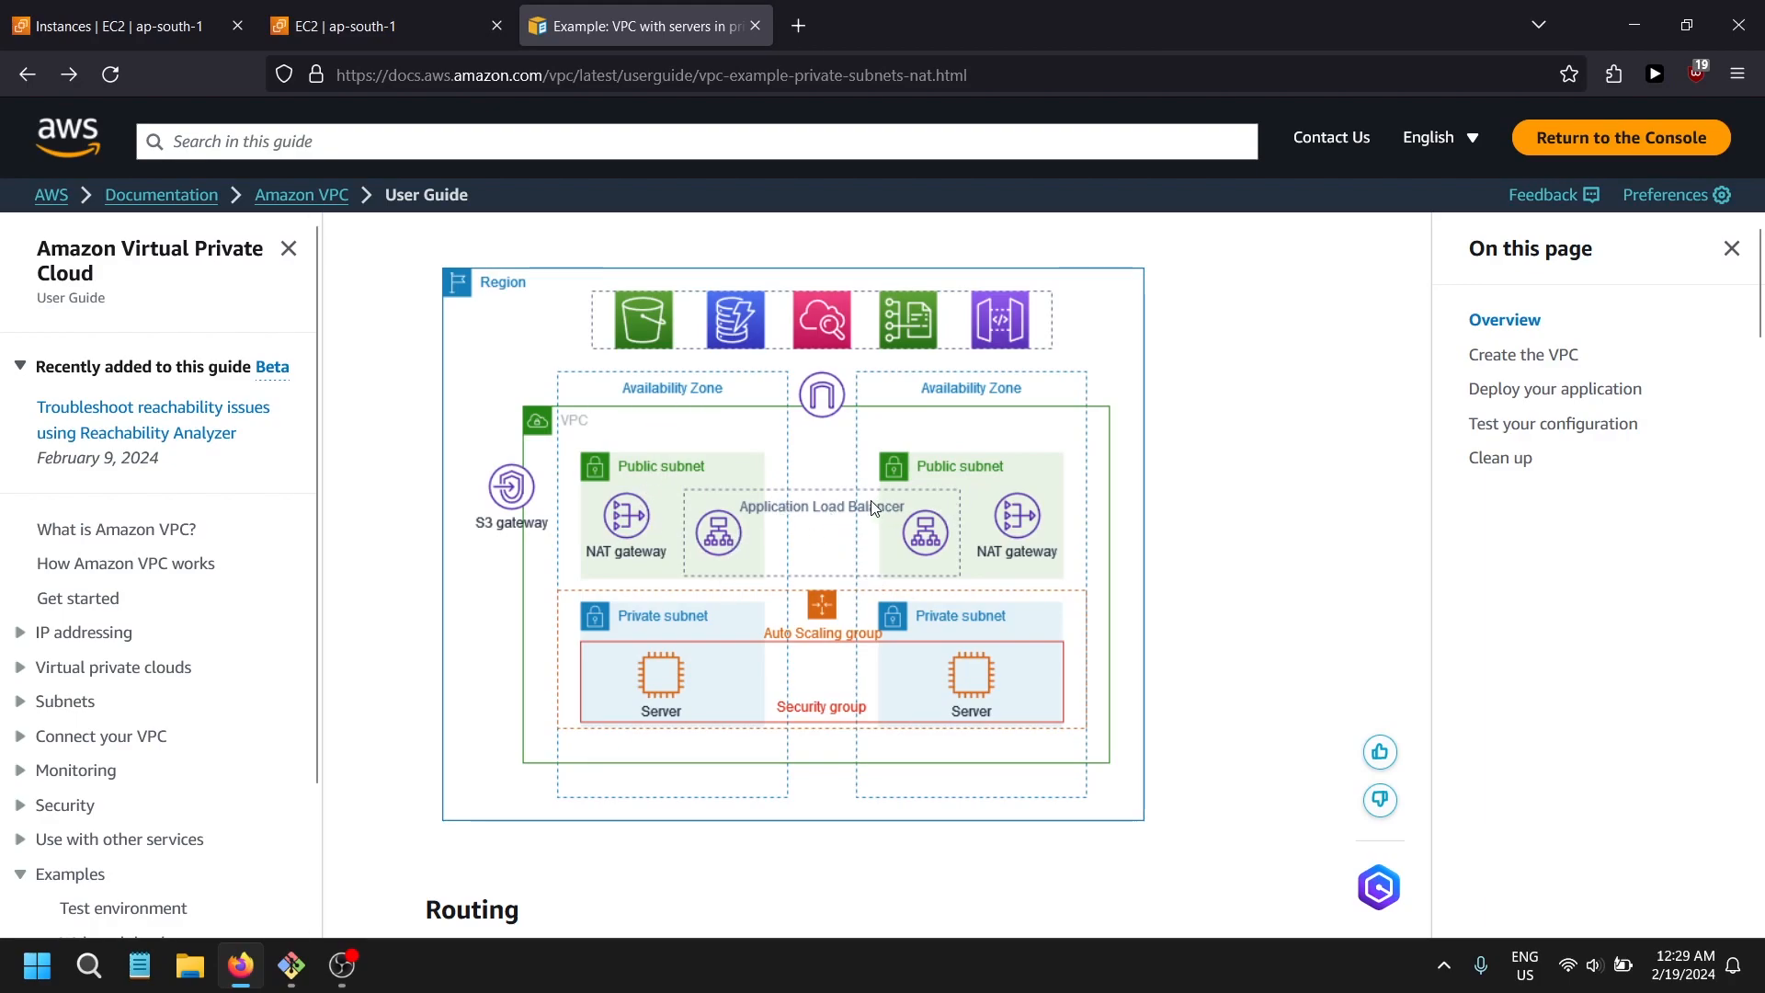
{"action": "left_click", "coordinate": [356, 33]}
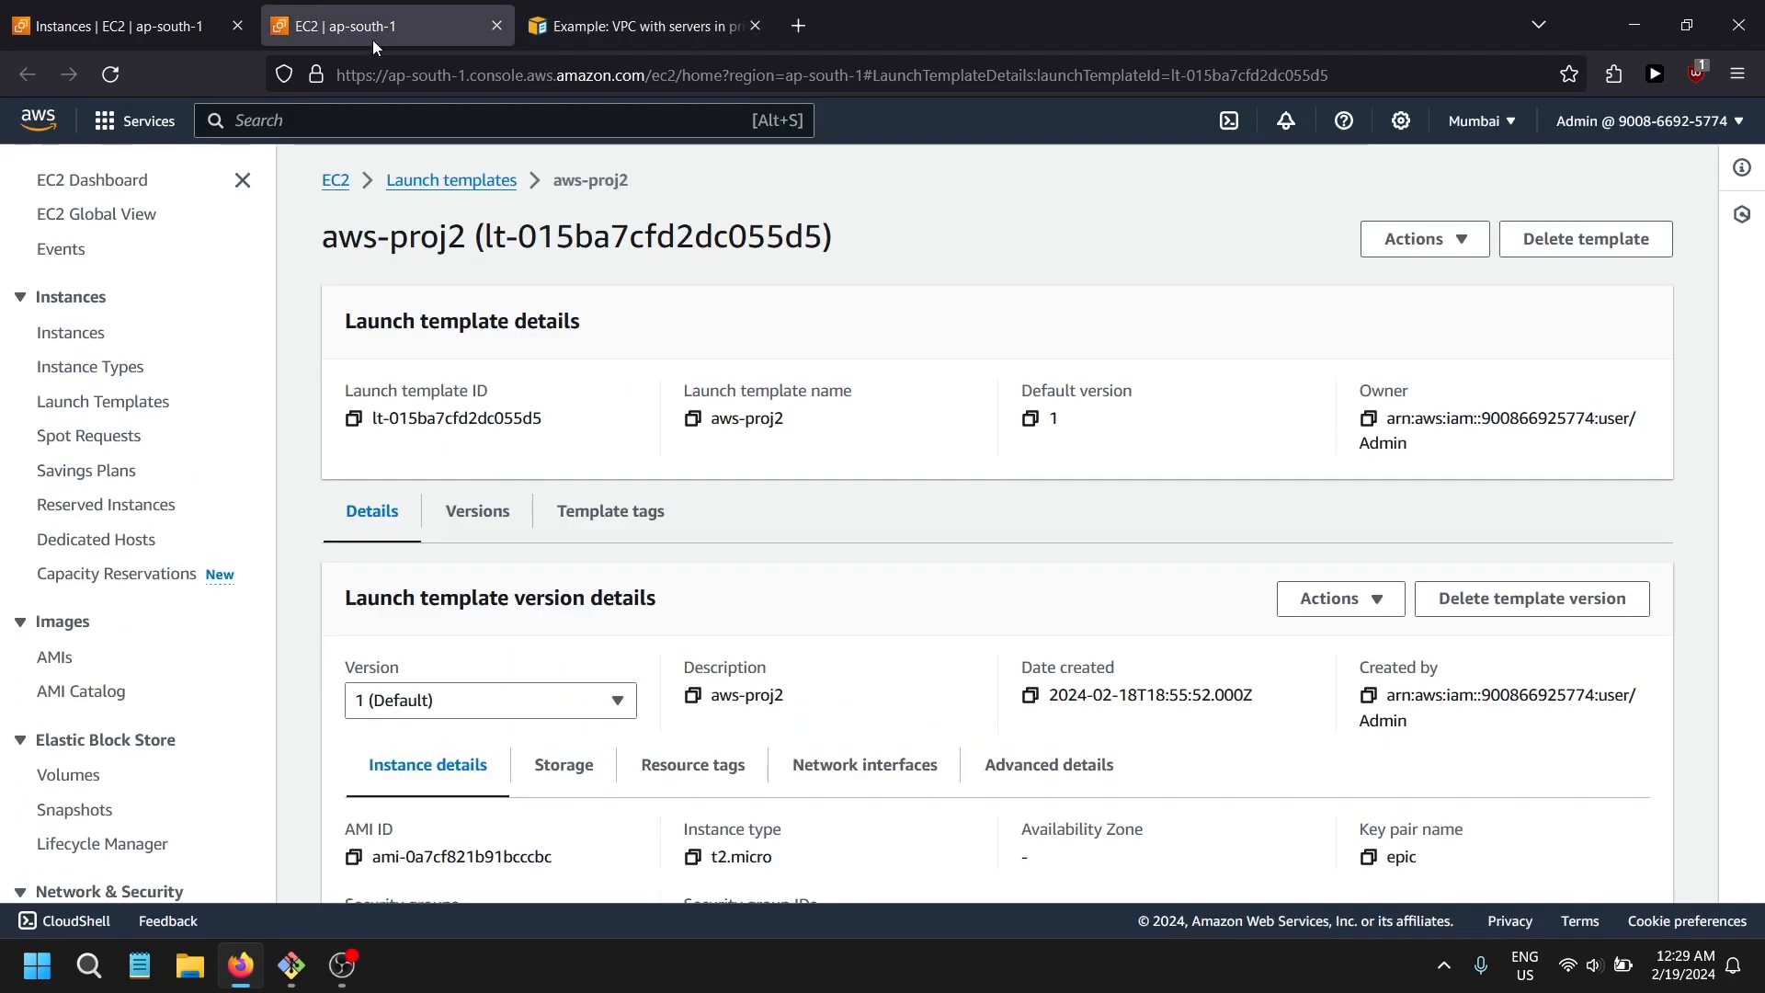
{"action": "left_click", "coordinate": [74, 7]}
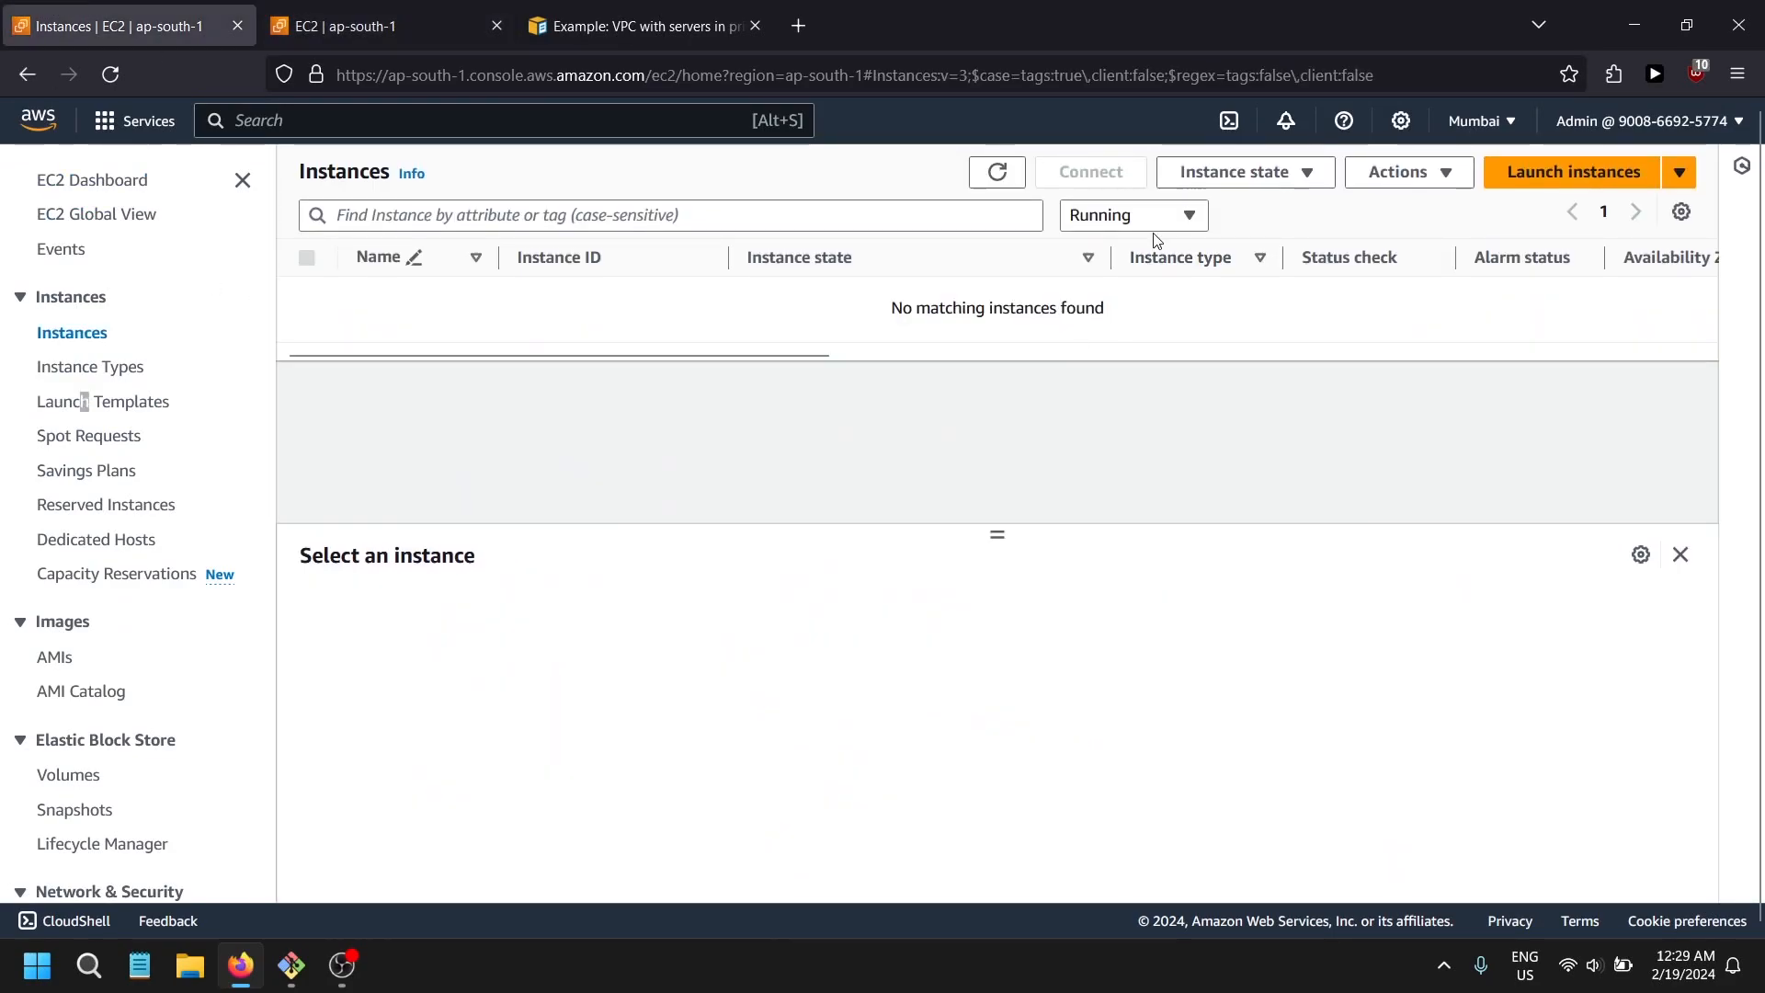
{"action": "left_click", "coordinate": [360, 27]}
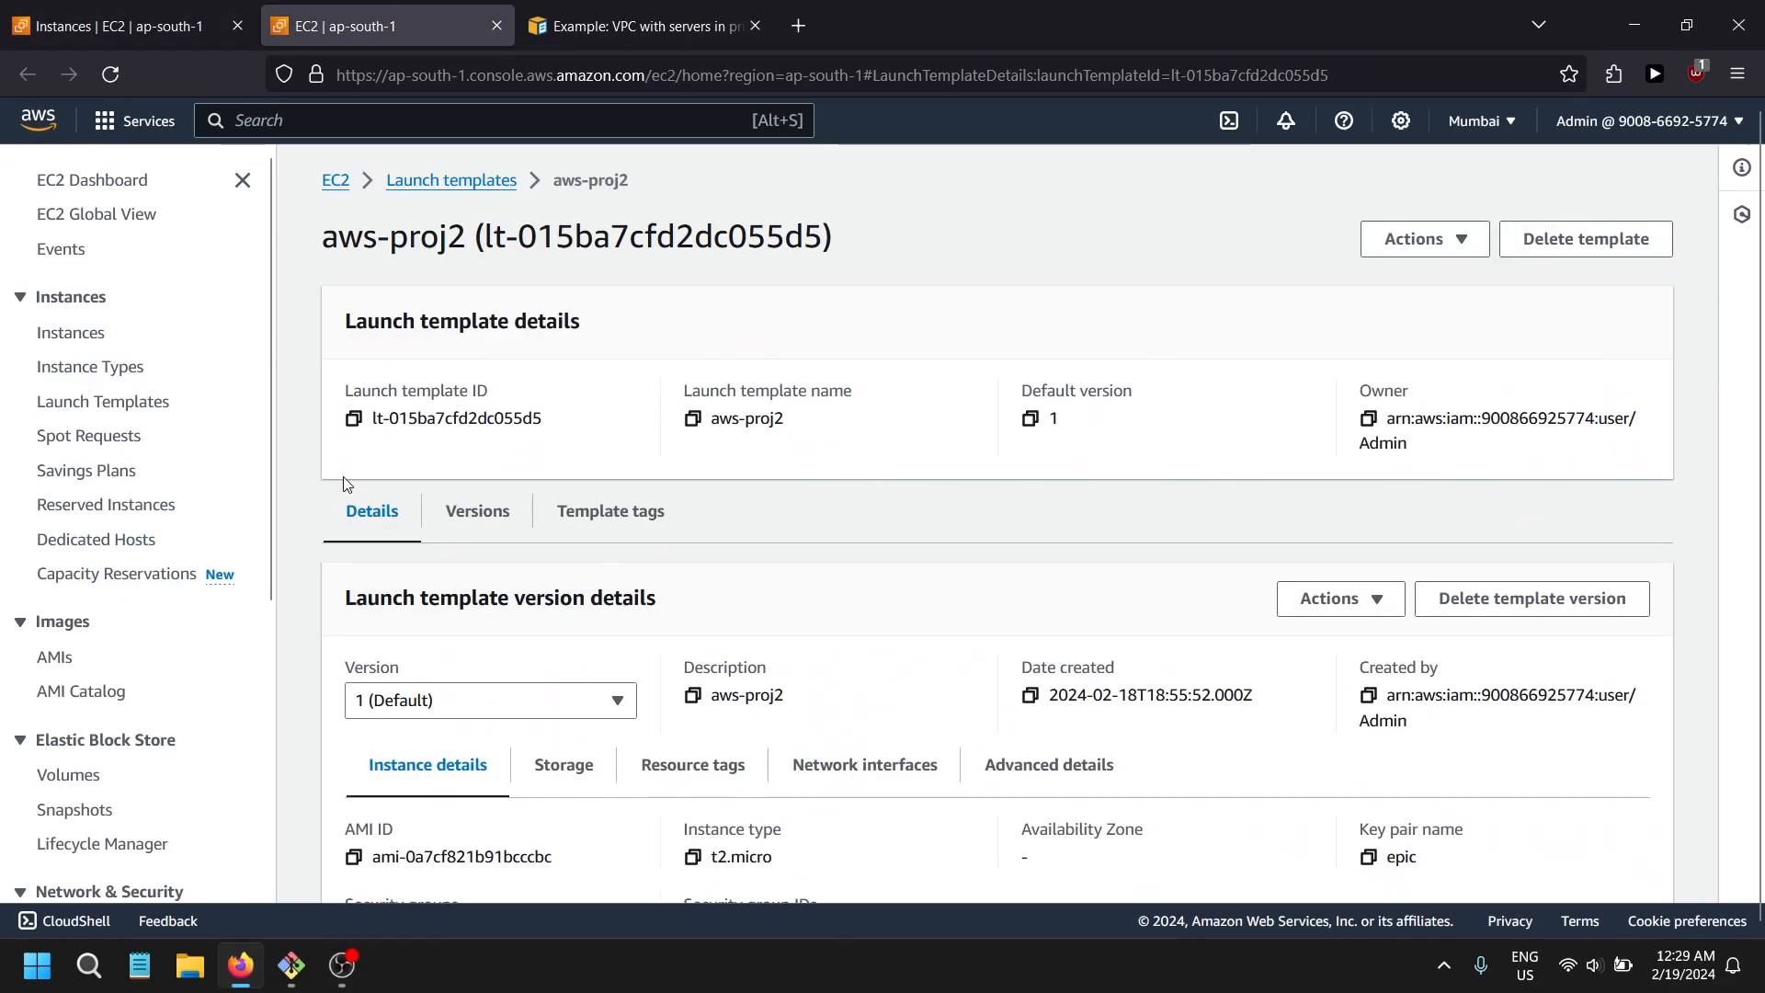
{"action": "left_click", "coordinate": [448, 175]}
{"action": "scroll", "coordinate": [56, 735], "scroll_direction": "down", "scroll_amount": 5}
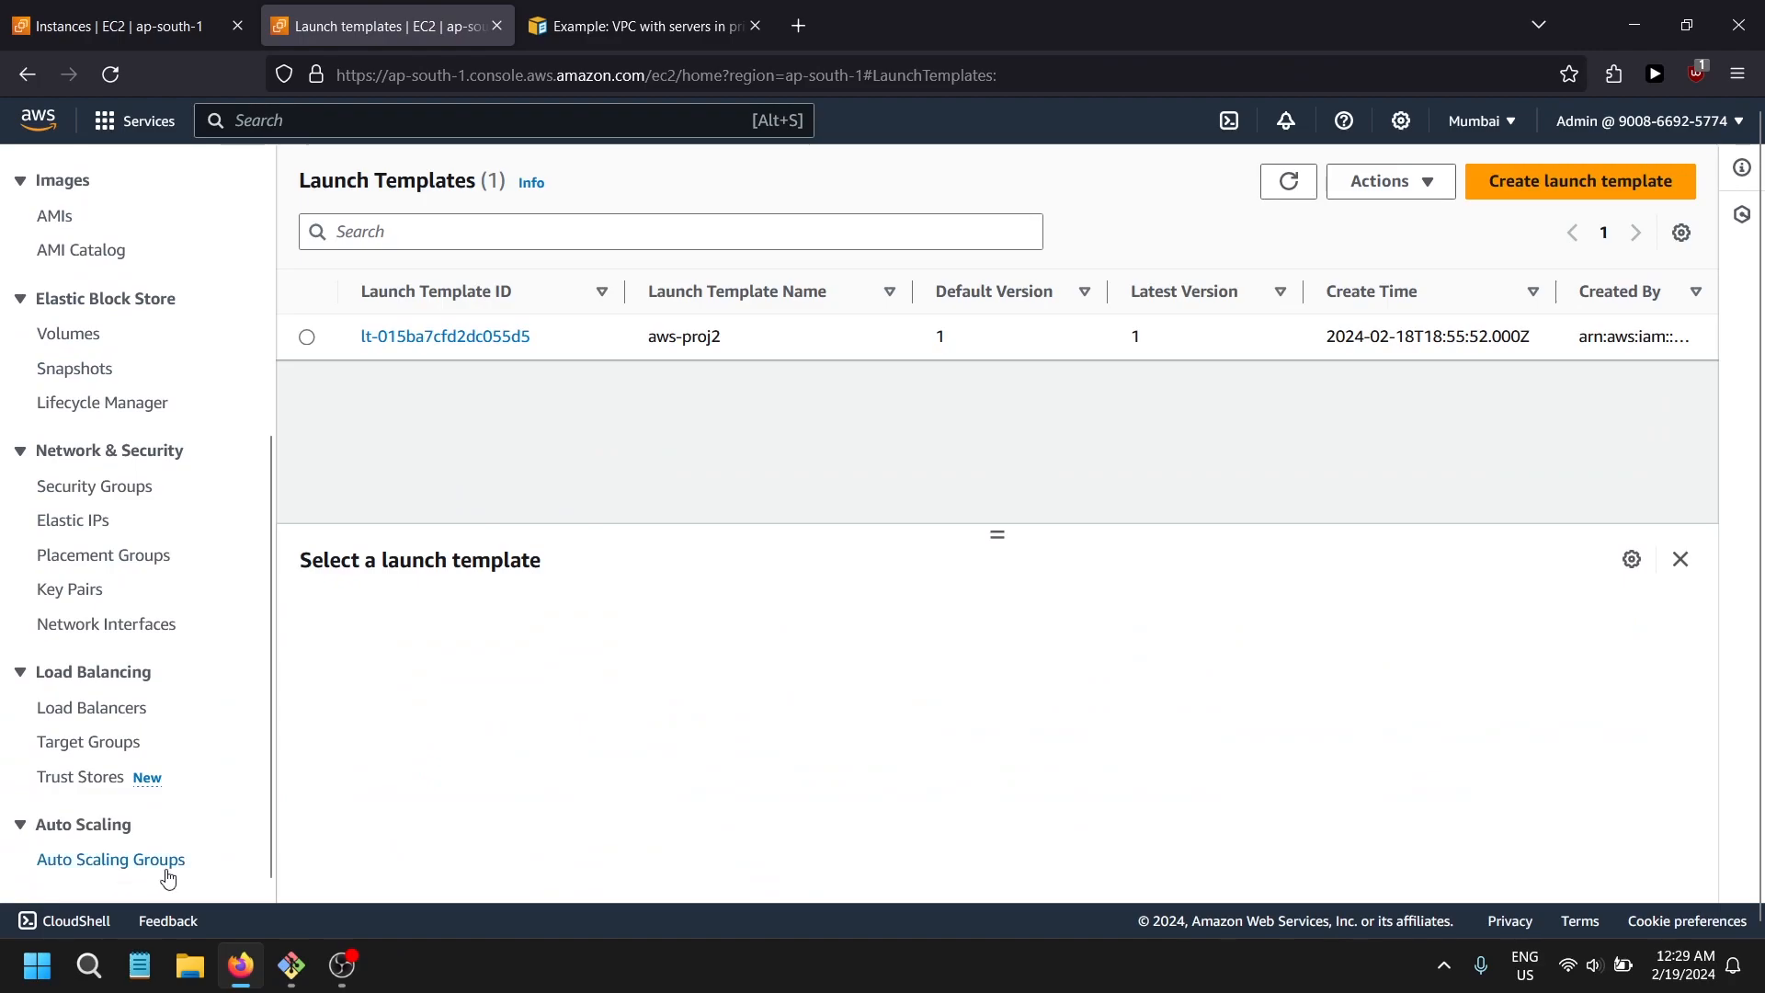
{"action": "left_click", "coordinate": [112, 860]}
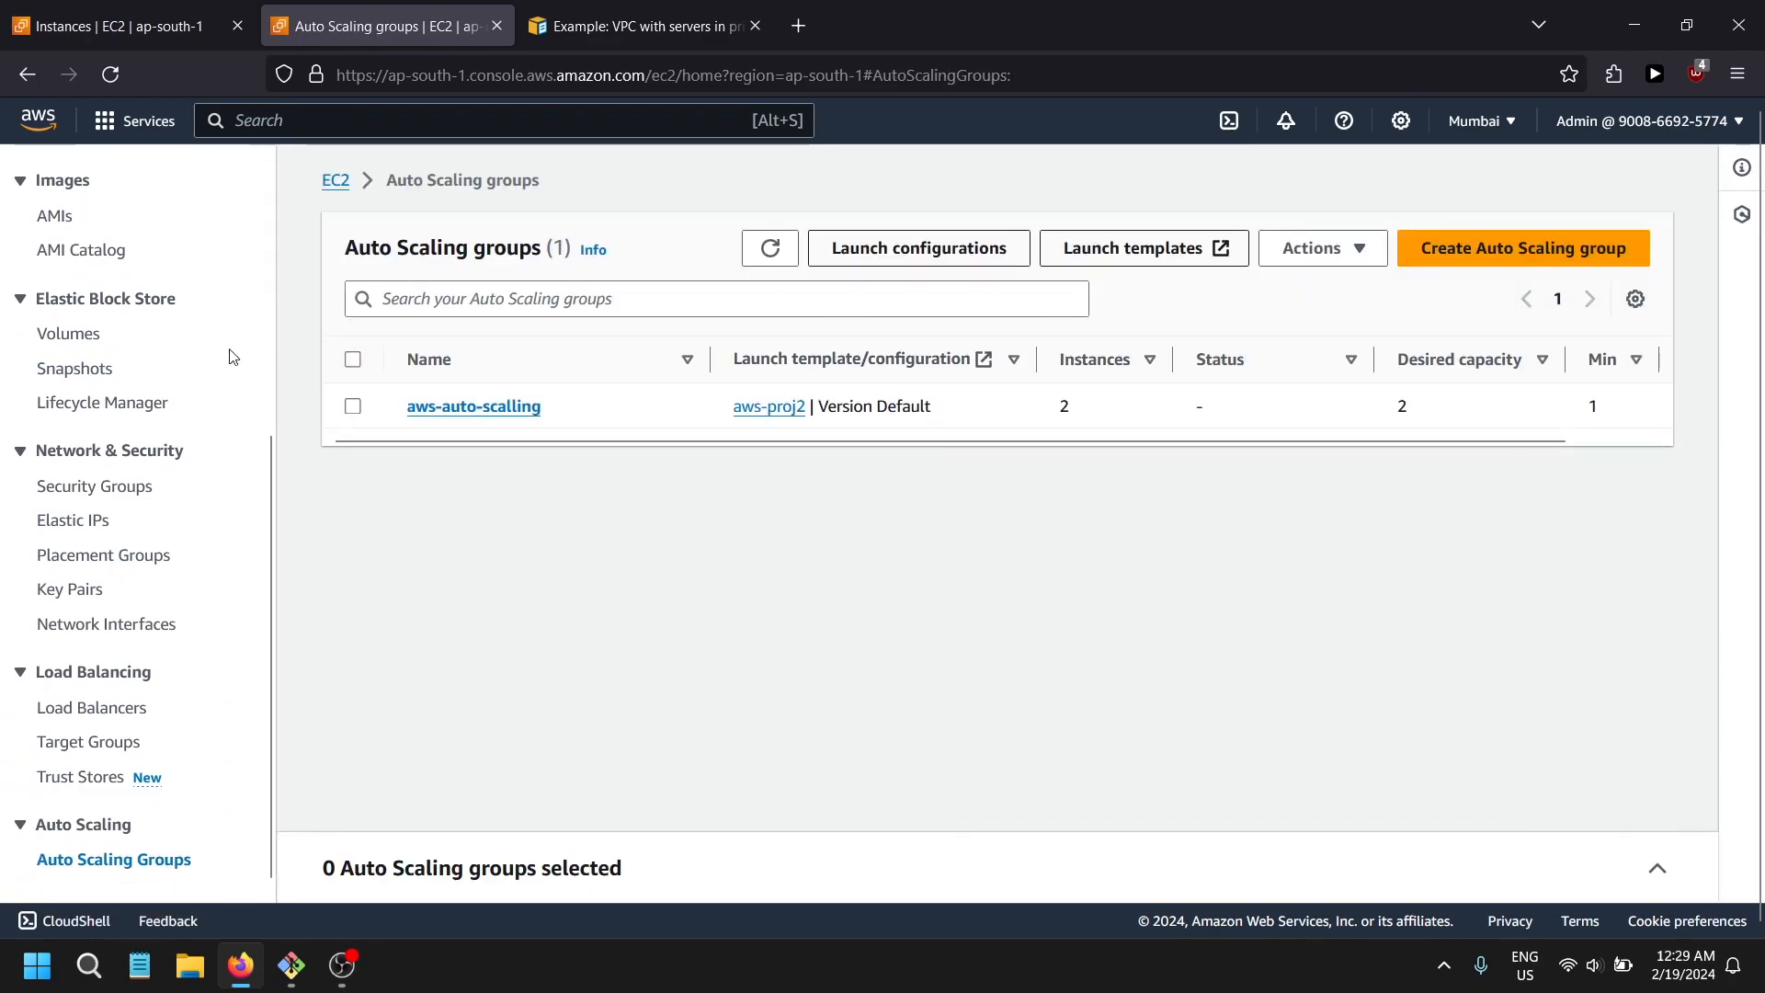
{"action": "scroll", "coordinate": [239, 353], "scroll_direction": "up", "scroll_amount": 5}
- Refresh the running instances list and check the public IPv4 address field of each of the two instances
{"action": "left_click", "coordinate": [119, 26]}
{"action": "left_click", "coordinate": [1000, 175]}
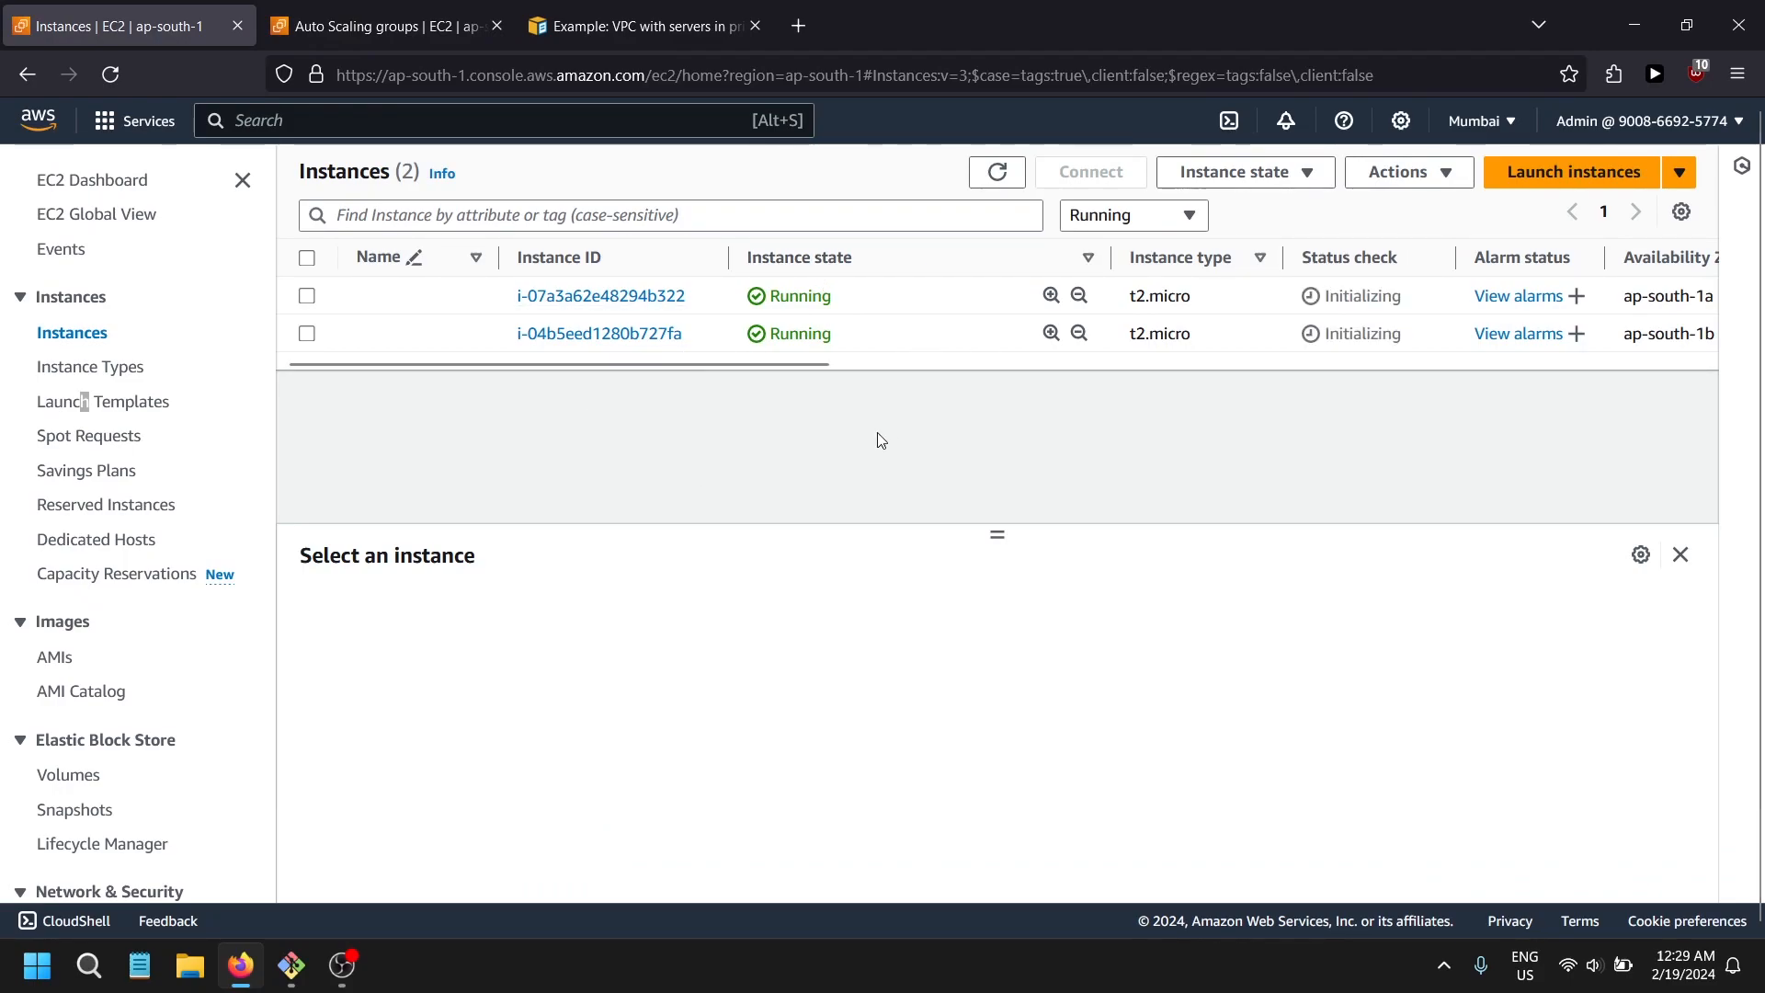
{"action": "left_click", "coordinate": [475, 296]}
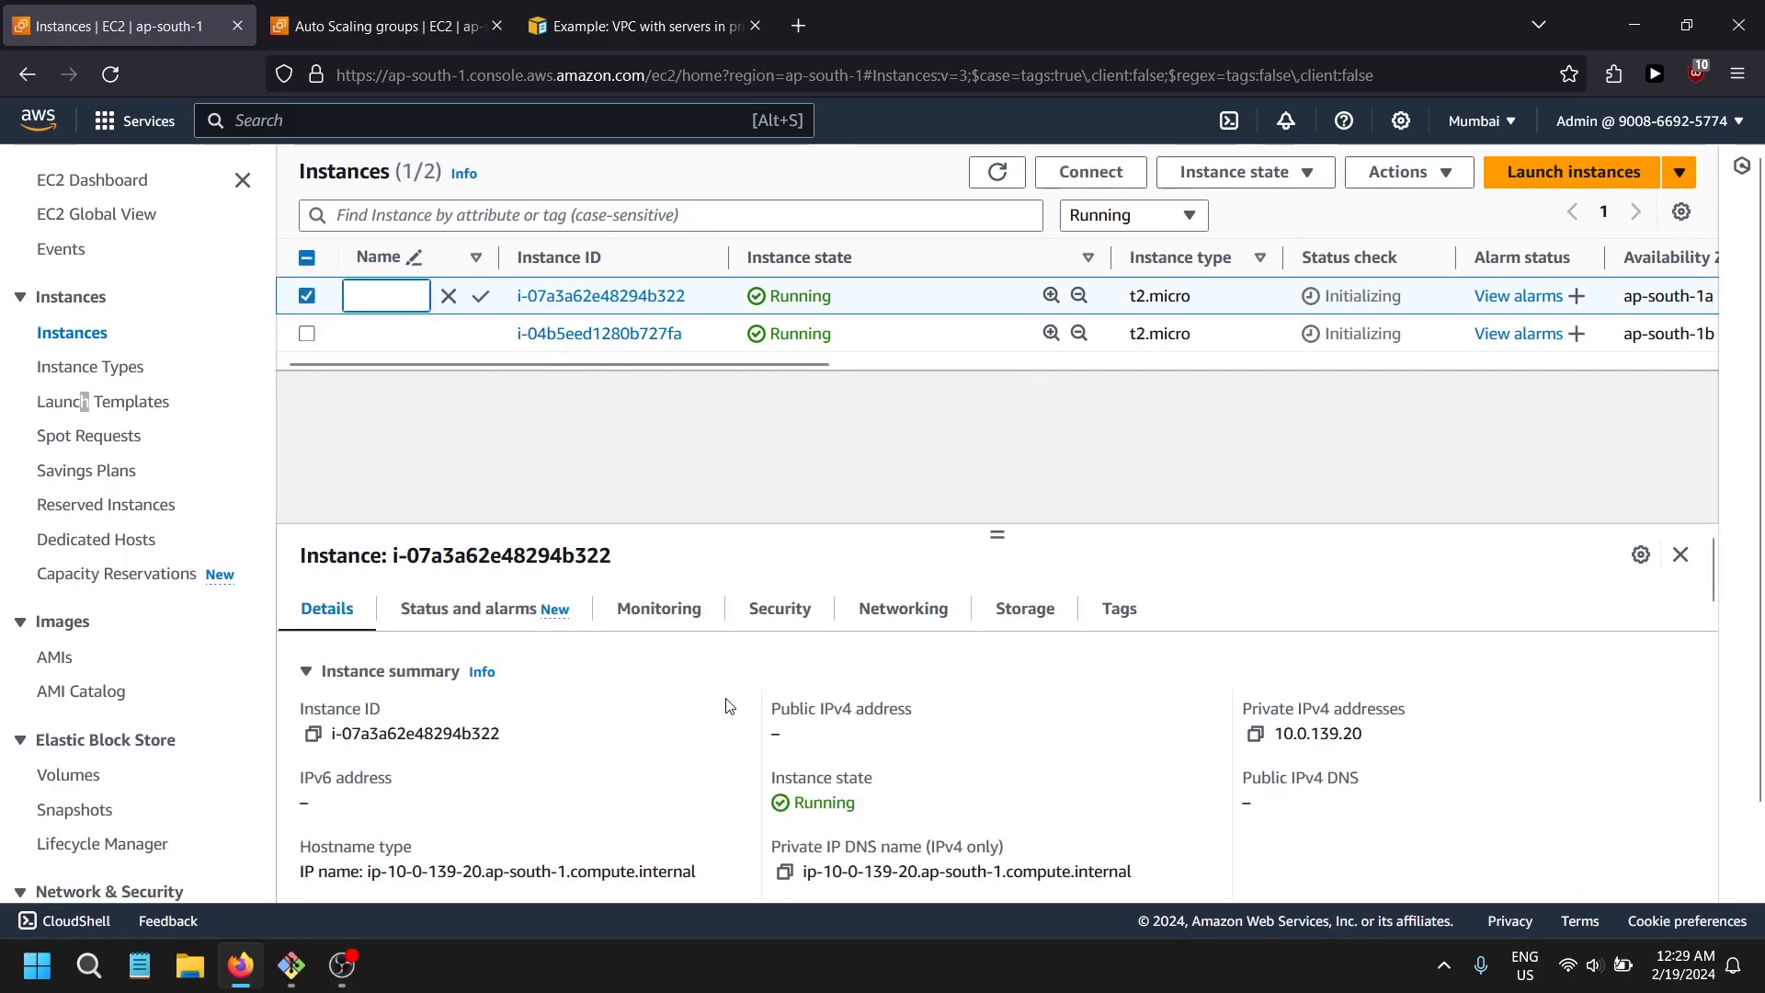
{"action": "left_click_drag", "start_coordinate": [790, 708], "coordinate": [911, 708]}
{"action": "left_click", "coordinate": [307, 334]}
{"action": "left_click", "coordinate": [307, 295]}
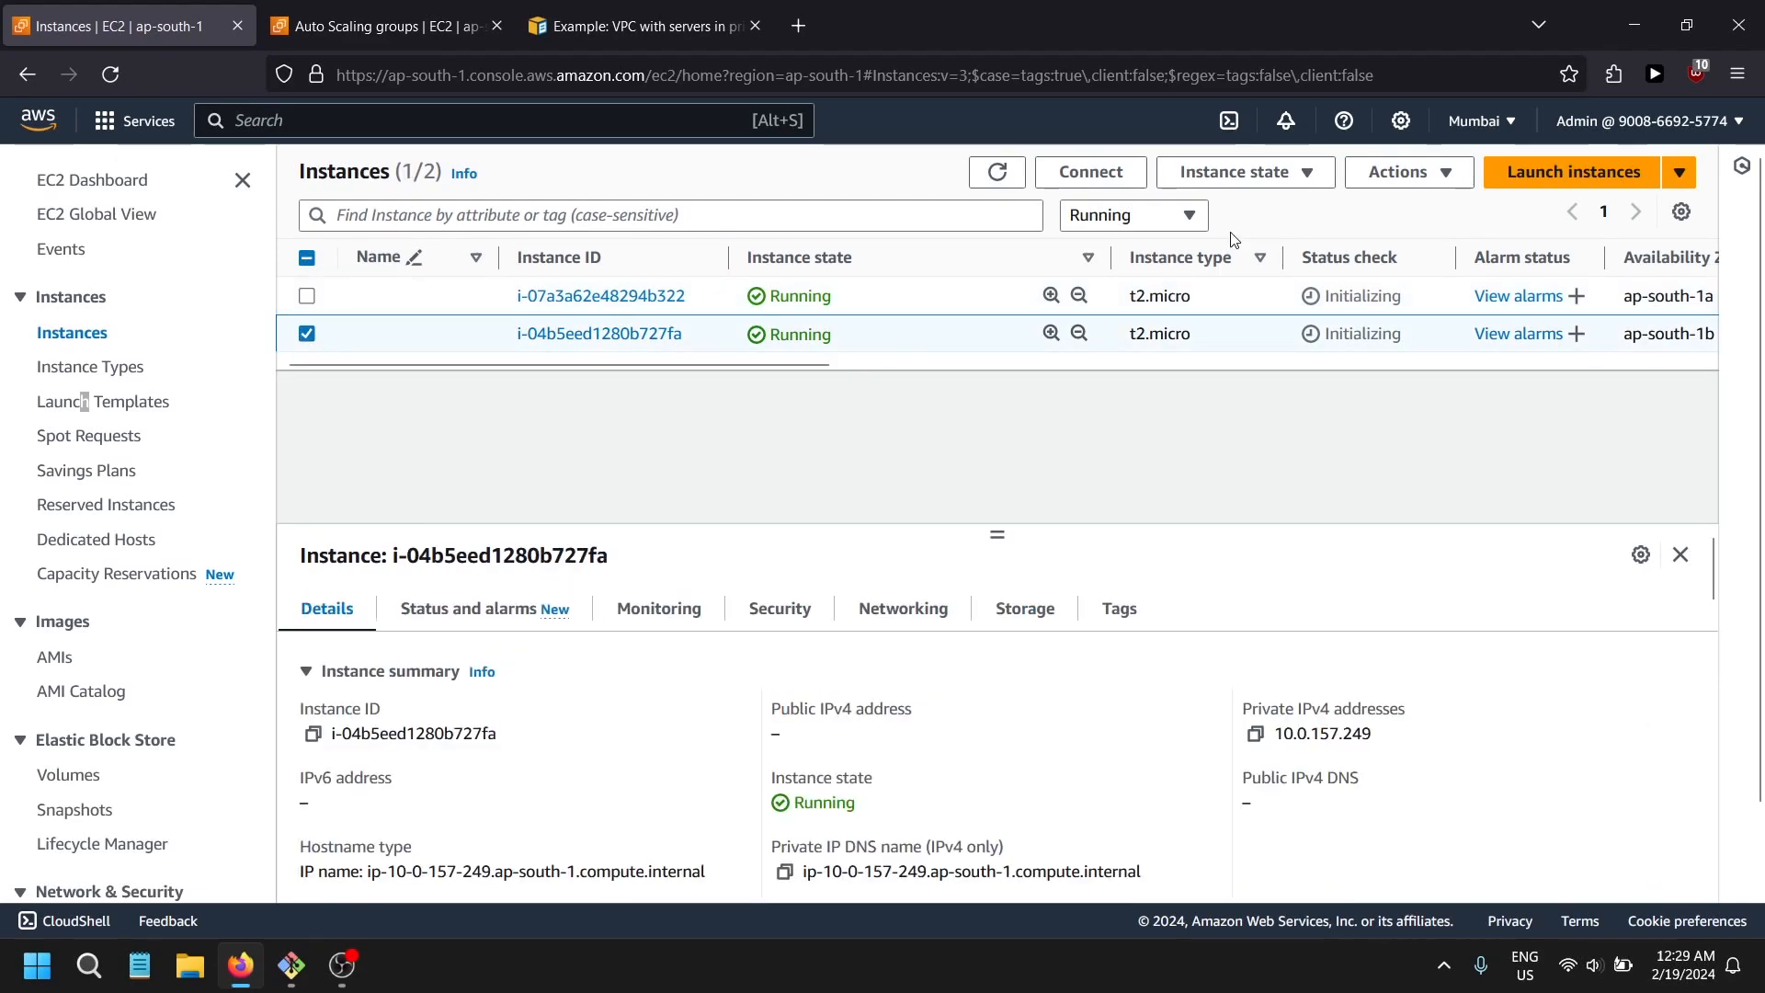
{"action": "left_click", "coordinate": [307, 333]}
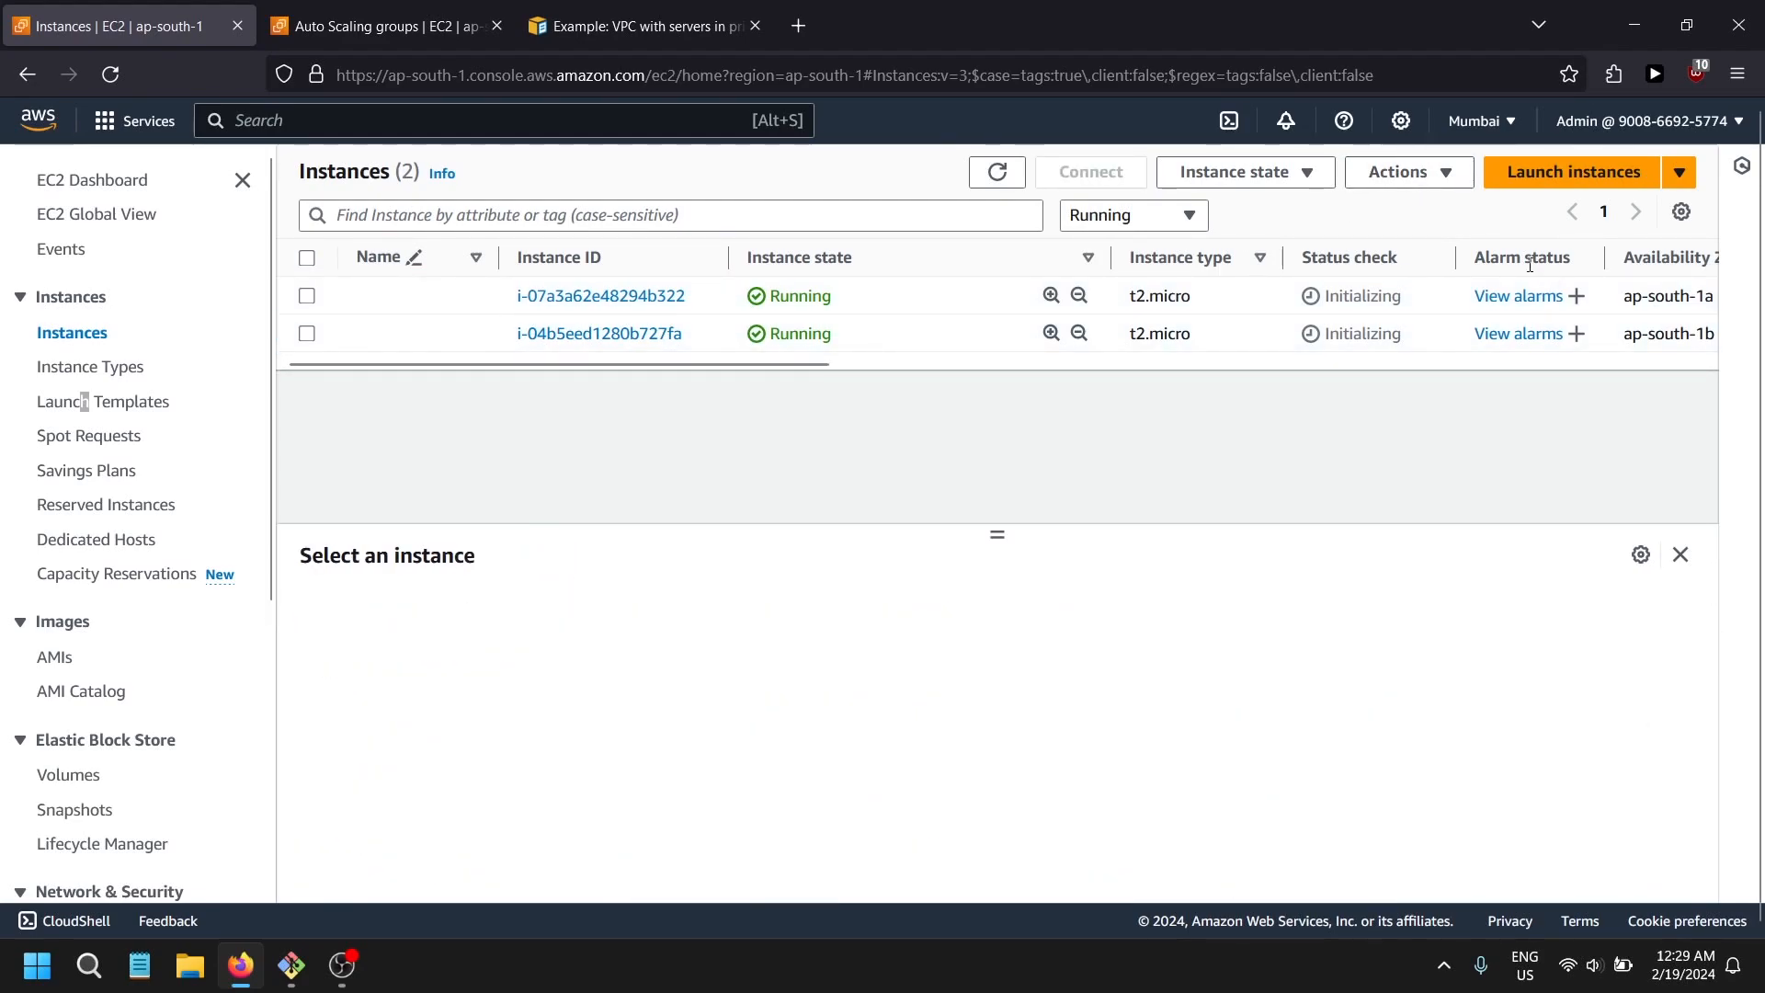
- Start launching a new EC2 instance and name it basion-host
{"action": "left_click", "coordinate": [1572, 172]}
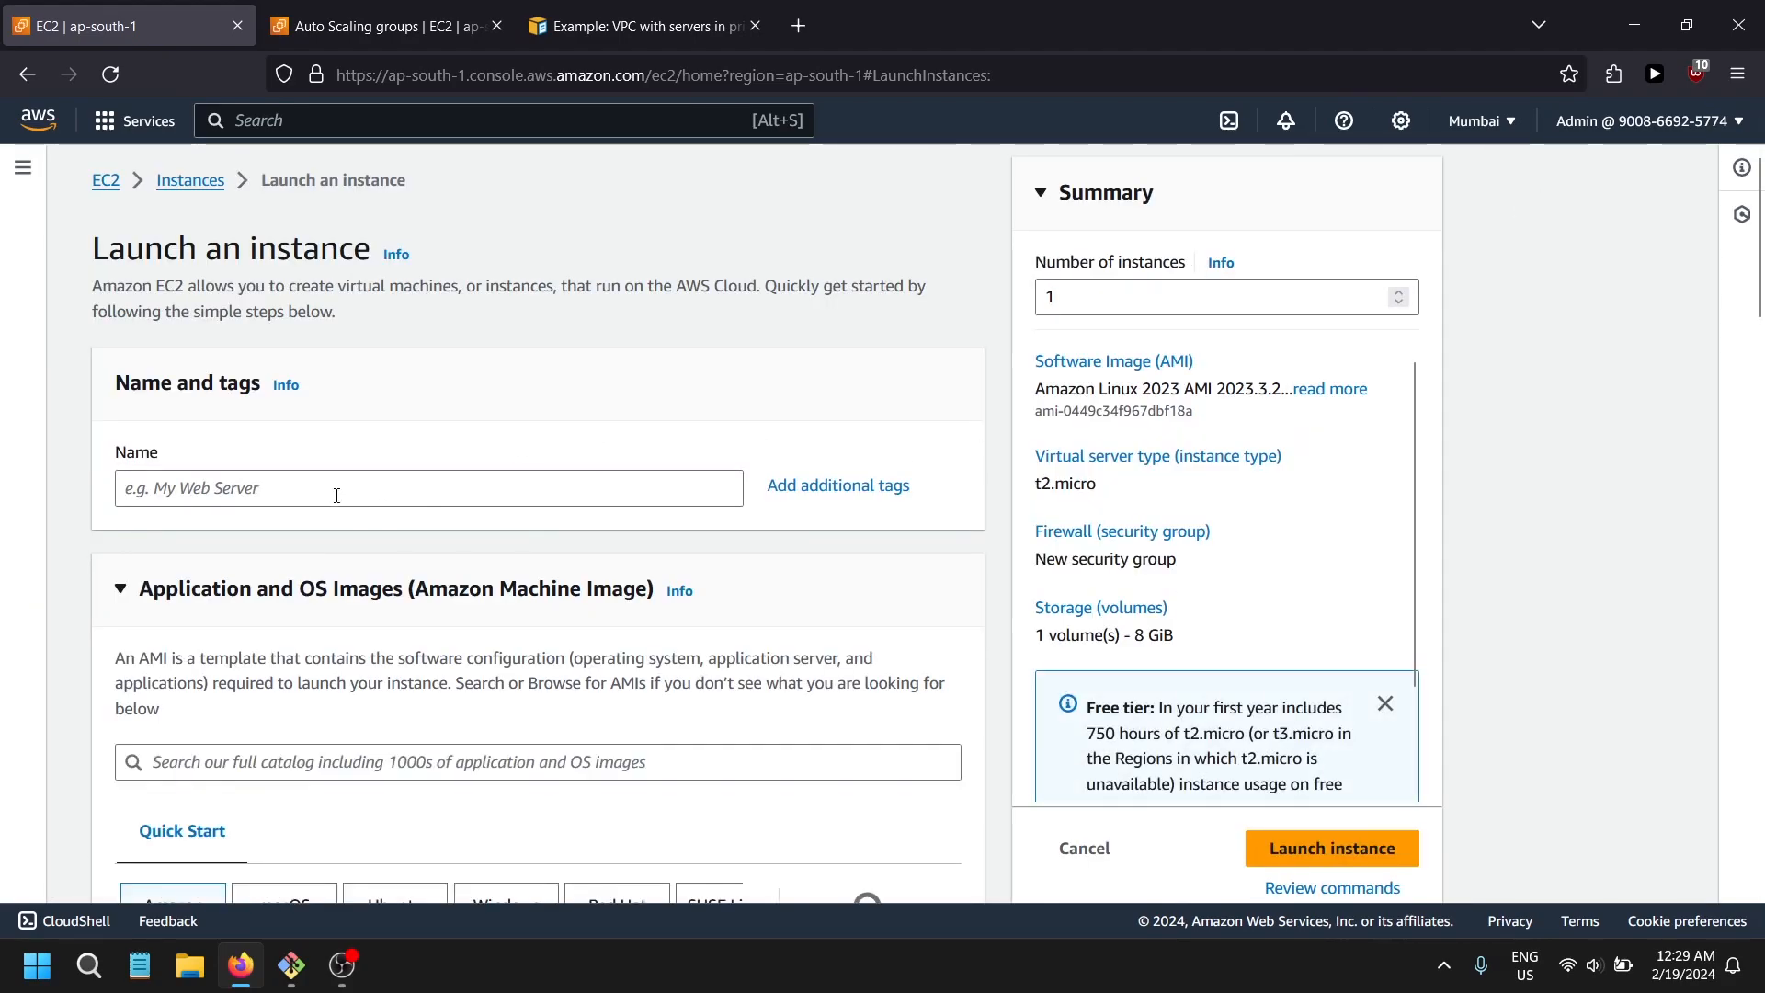
{"action": "left_click", "coordinate": [336, 496]}
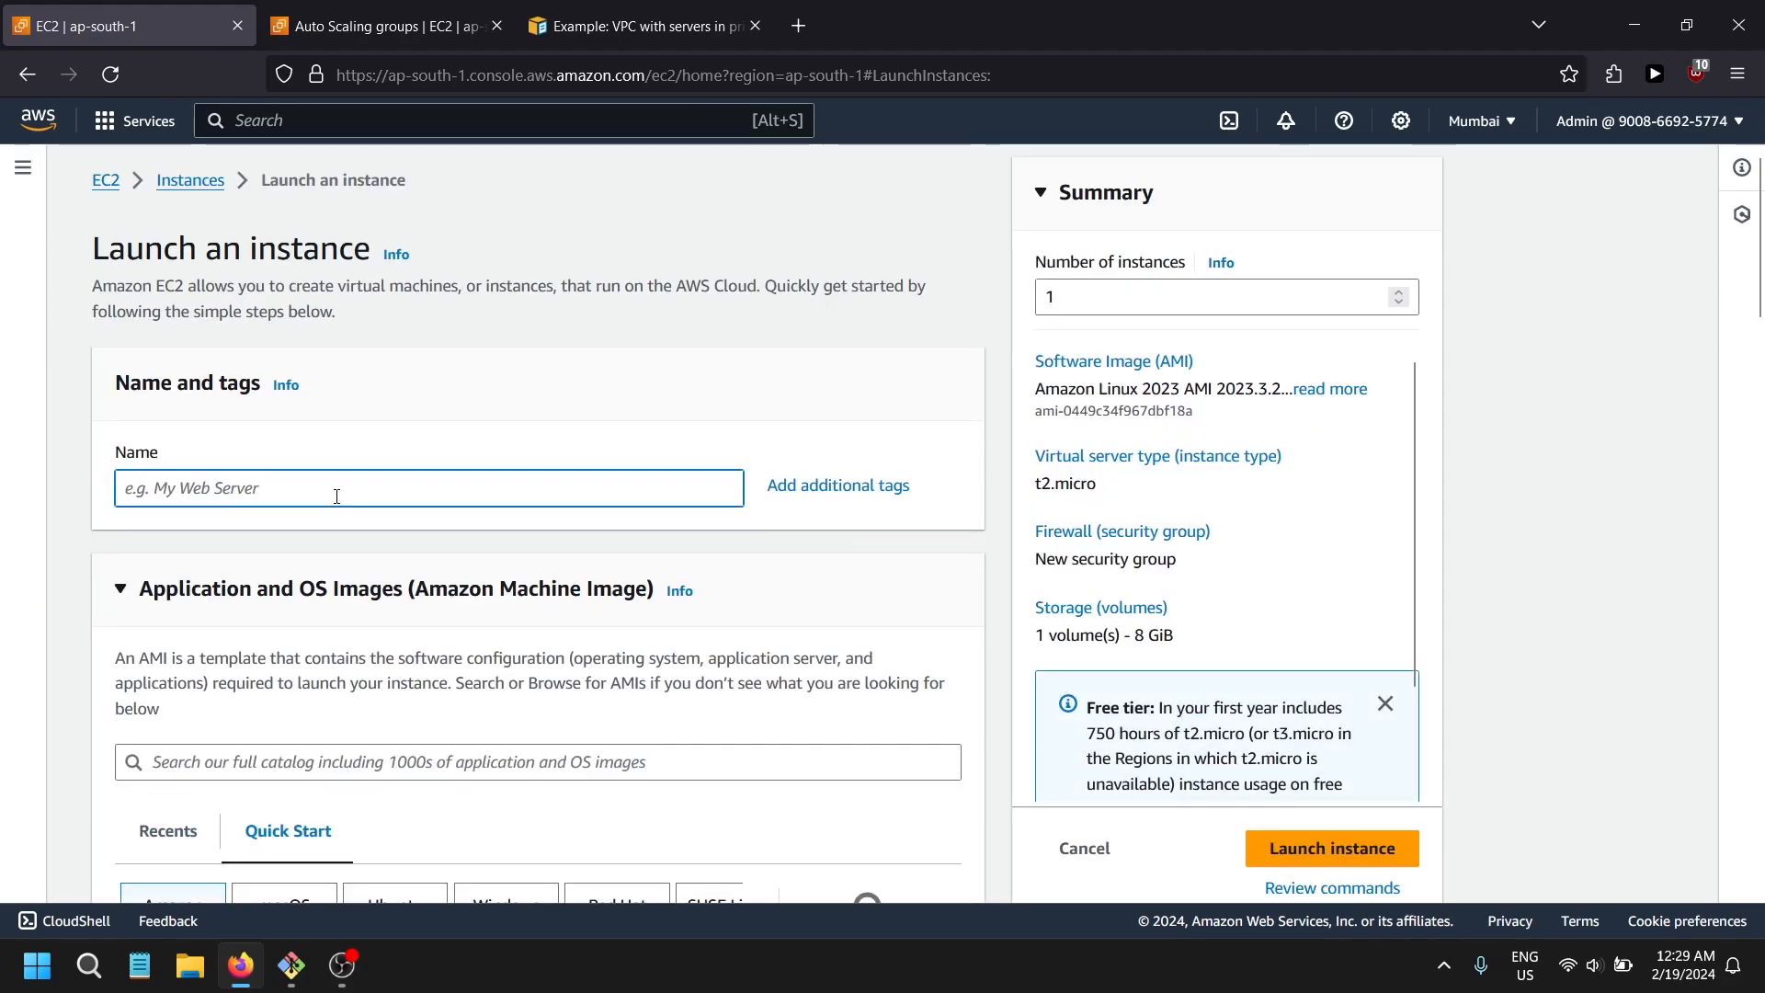
{"action": "type", "text": "basiom"}
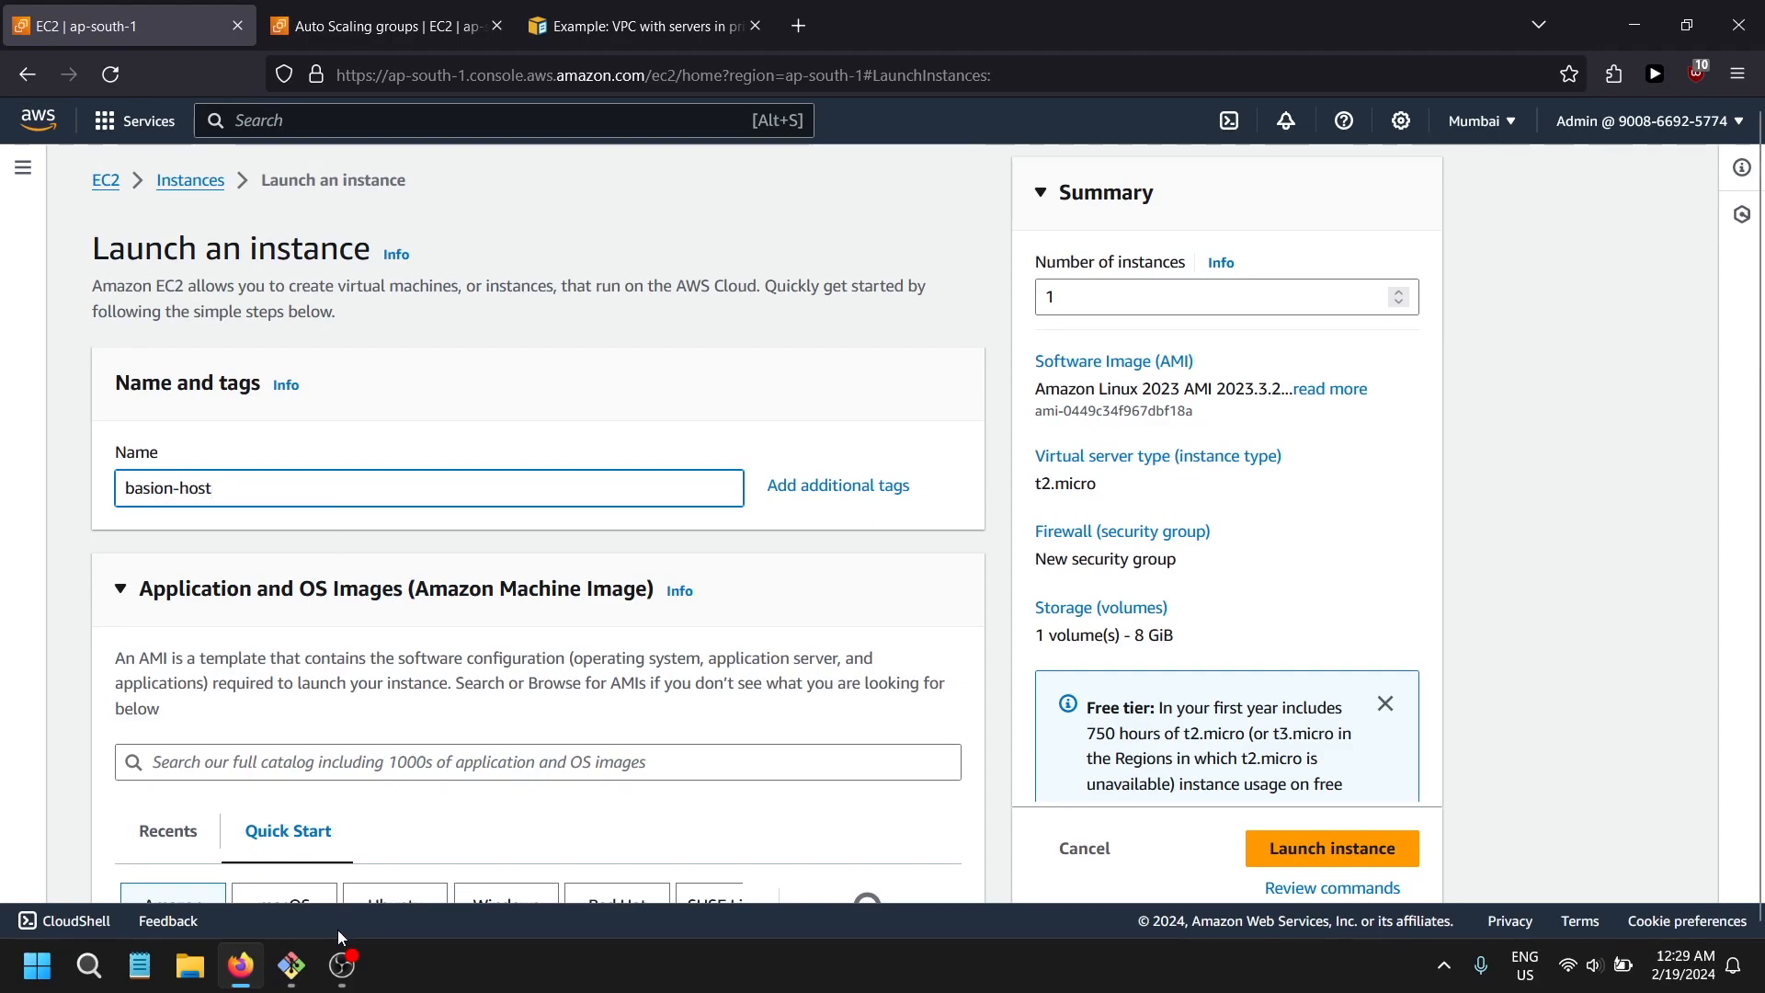
{"action": "left_click", "coordinate": [342, 966]}
{"action": "left_click", "coordinate": [1738, 716]}
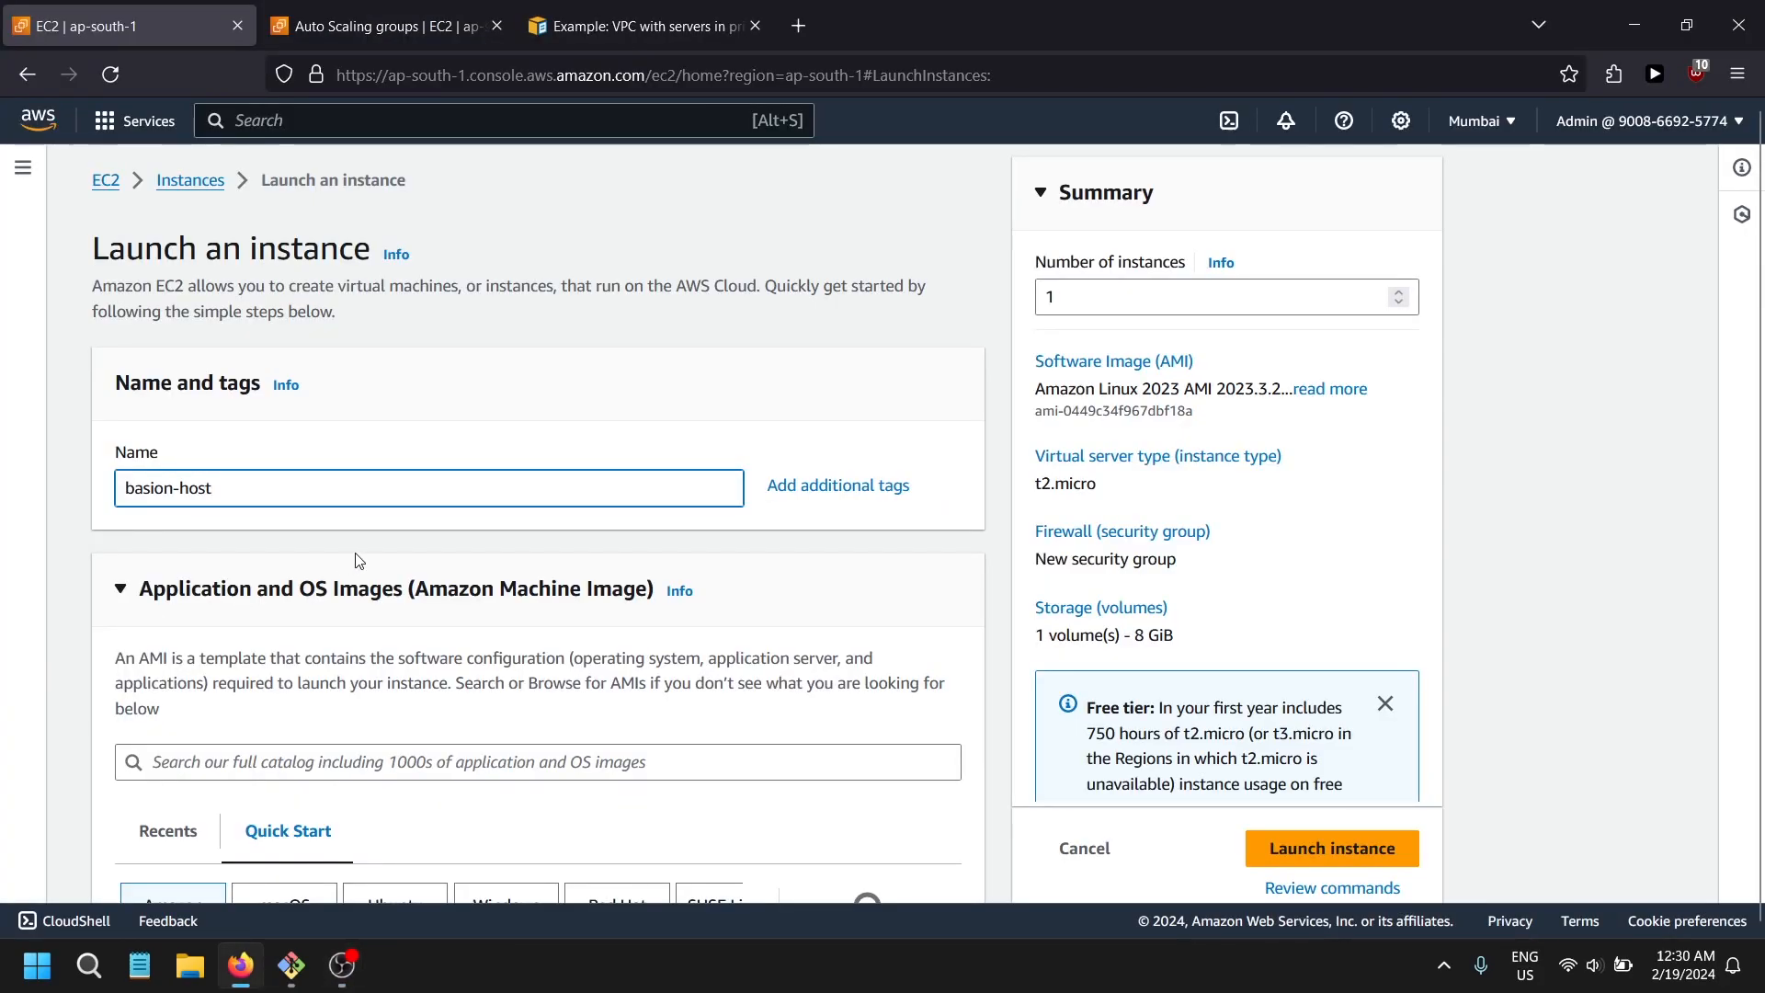
- Choose Ubuntu Server 20.04 LTS (HVM), SSD Volume Type as the machine image for the instance
{"action": "scroll", "coordinate": [569, 490], "scroll_direction": "down", "scroll_amount": 4}
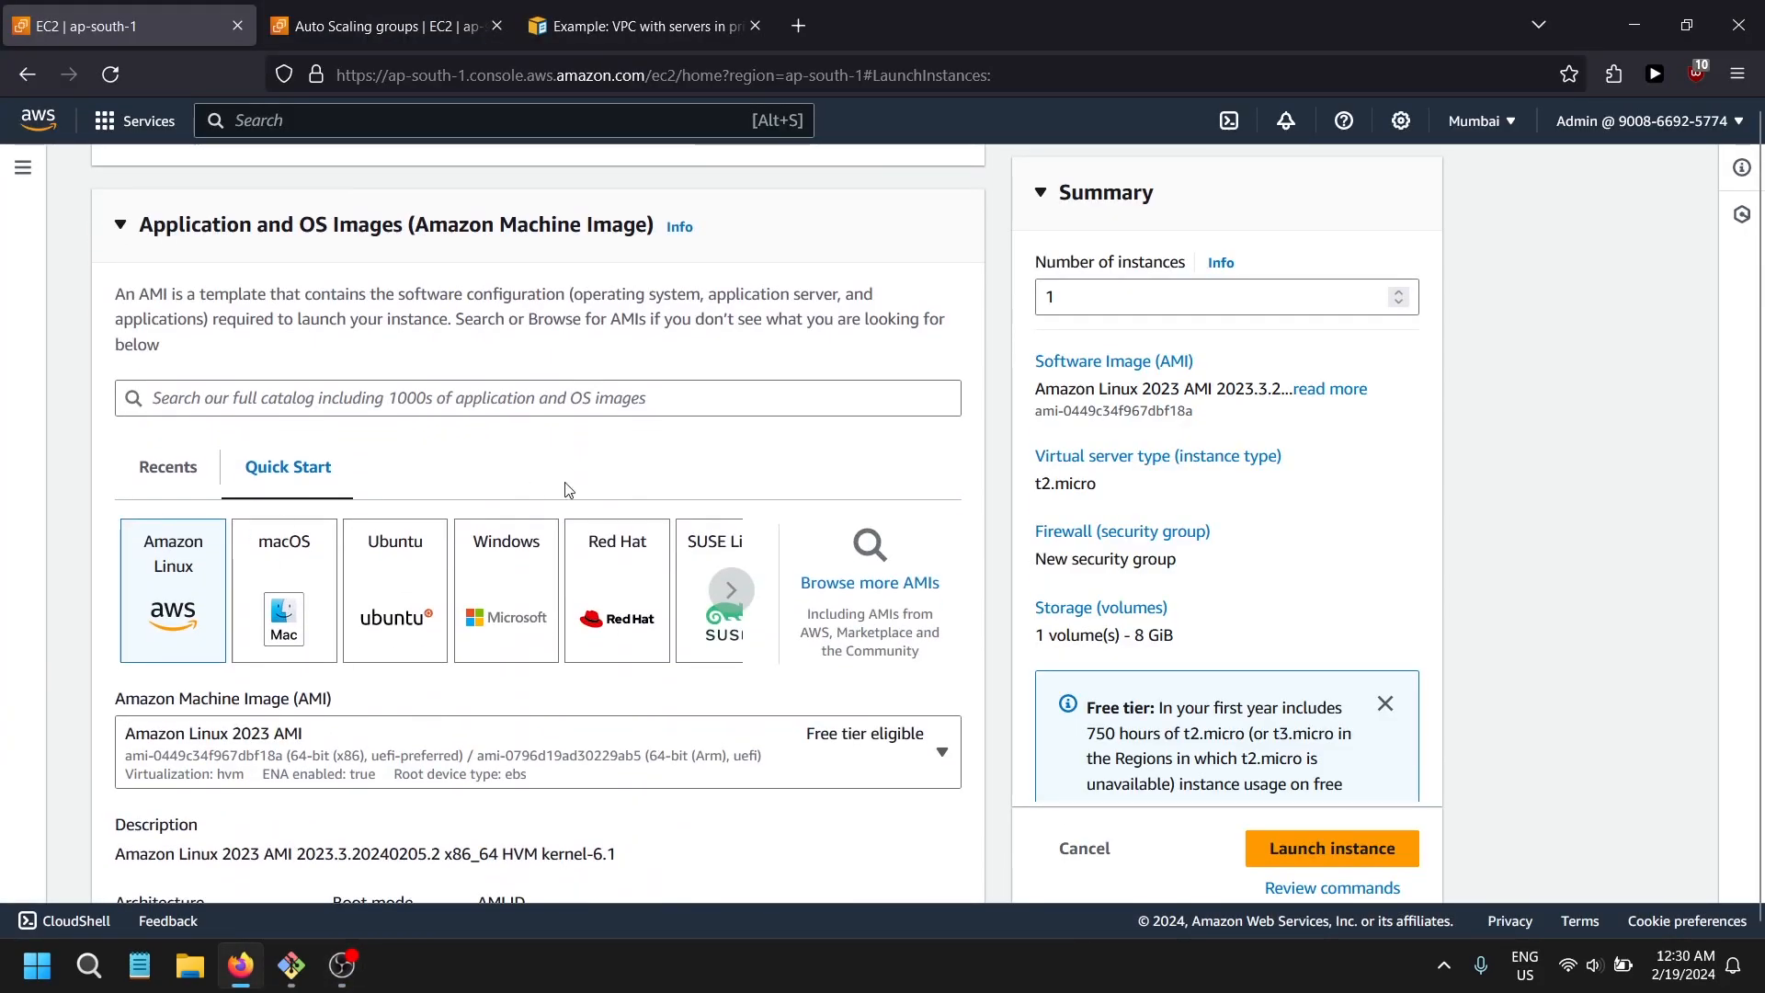
{"action": "left_click", "coordinate": [502, 603]}
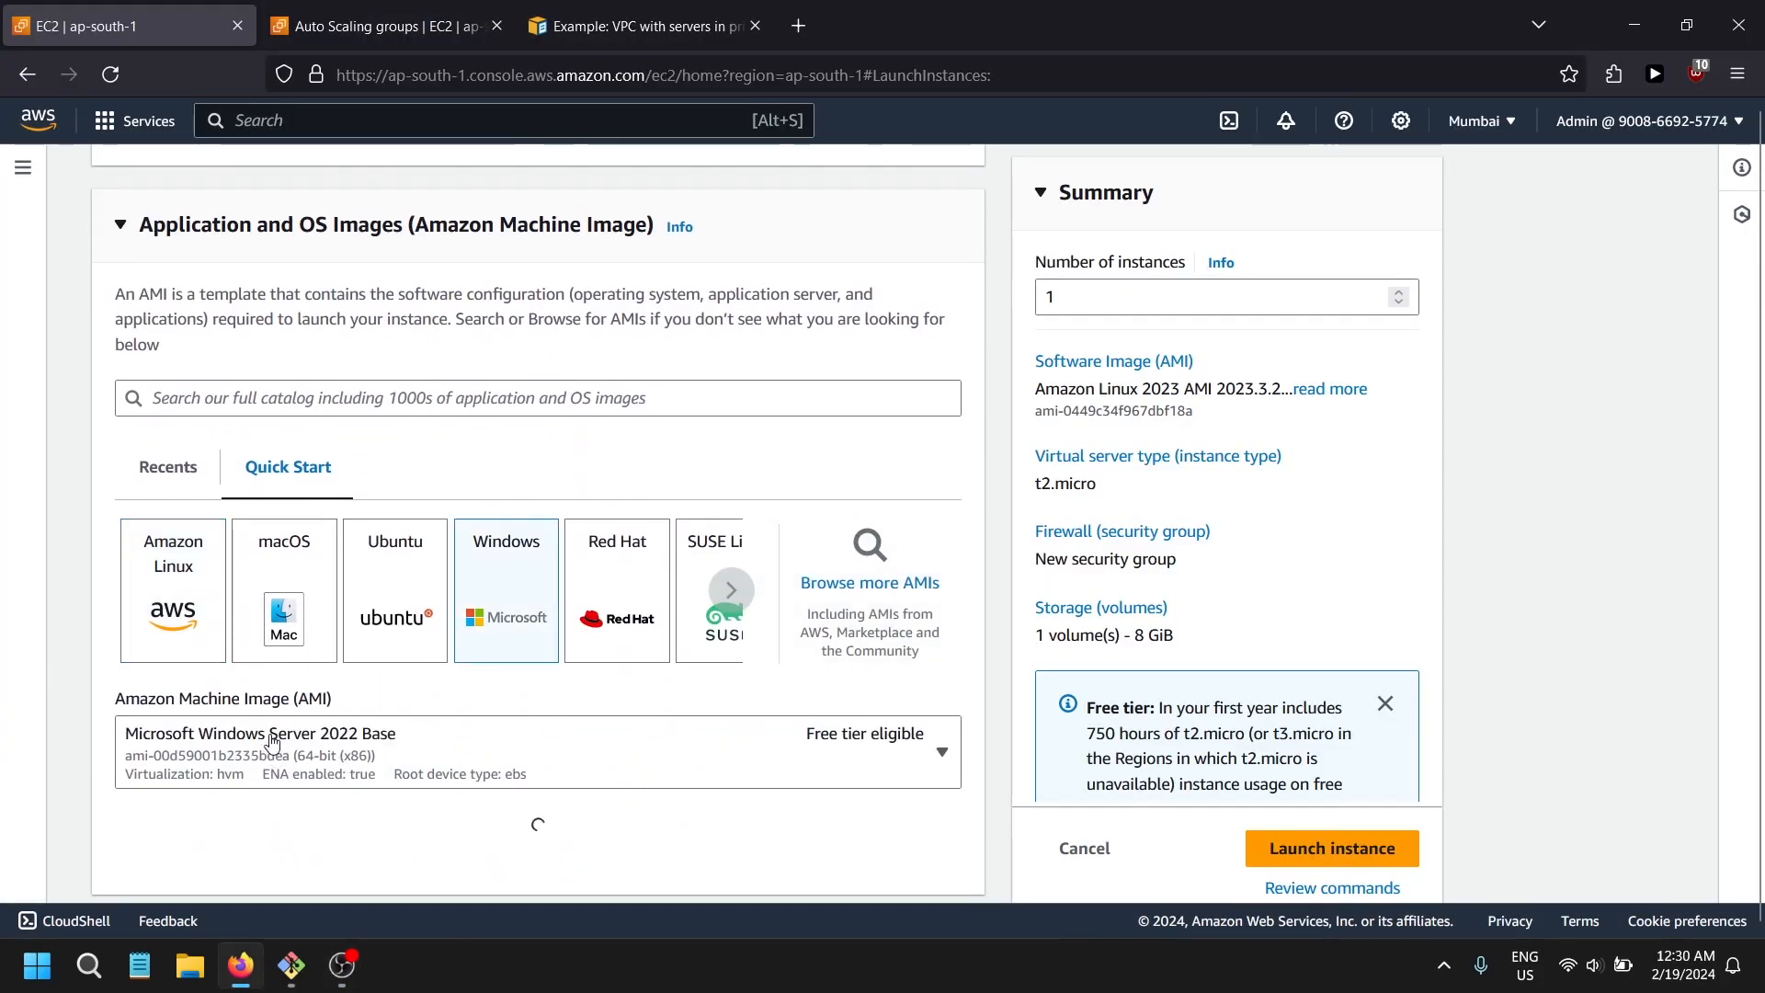
{"action": "left_click", "coordinate": [397, 603]}
{"action": "left_click", "coordinate": [395, 749]}
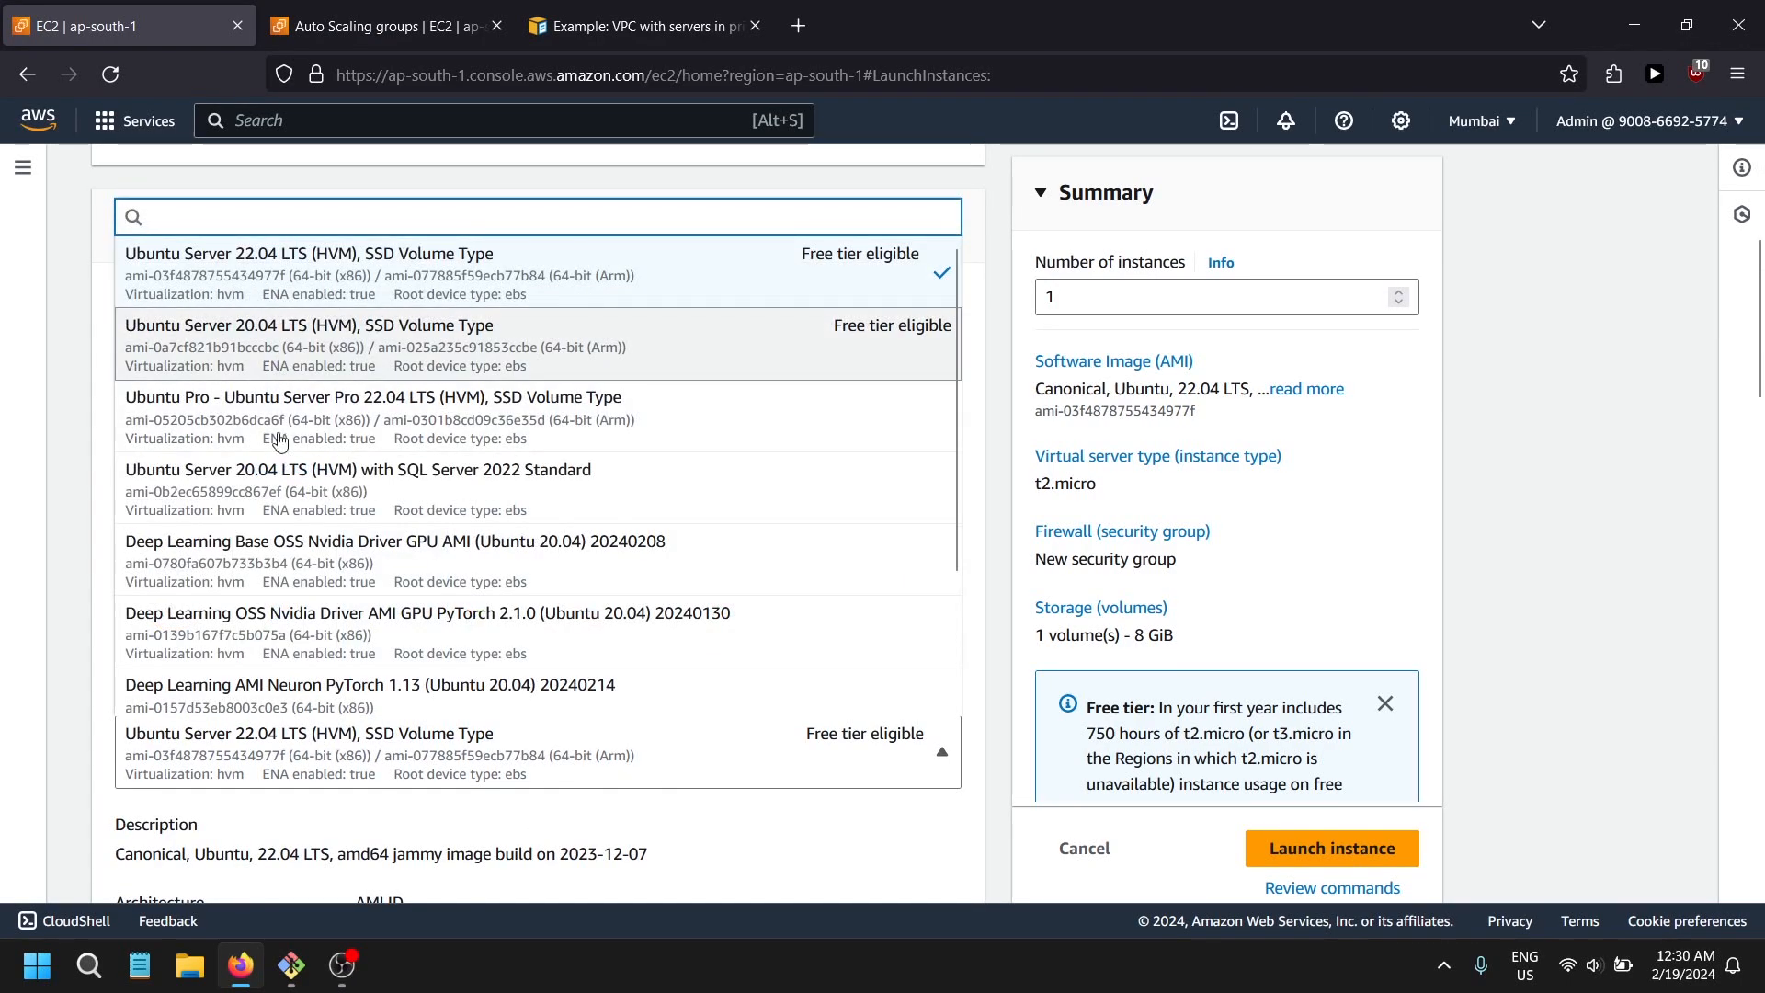
{"action": "scroll", "coordinate": [388, 499], "scroll_direction": "down", "scroll_amount": 2}
{"action": "scroll", "coordinate": [335, 457], "scroll_direction": "up", "scroll_amount": 2}
{"action": "left_click", "coordinate": [311, 395]}
{"action": "scroll", "coordinate": [283, 708], "scroll_direction": "down", "scroll_amount": 7}
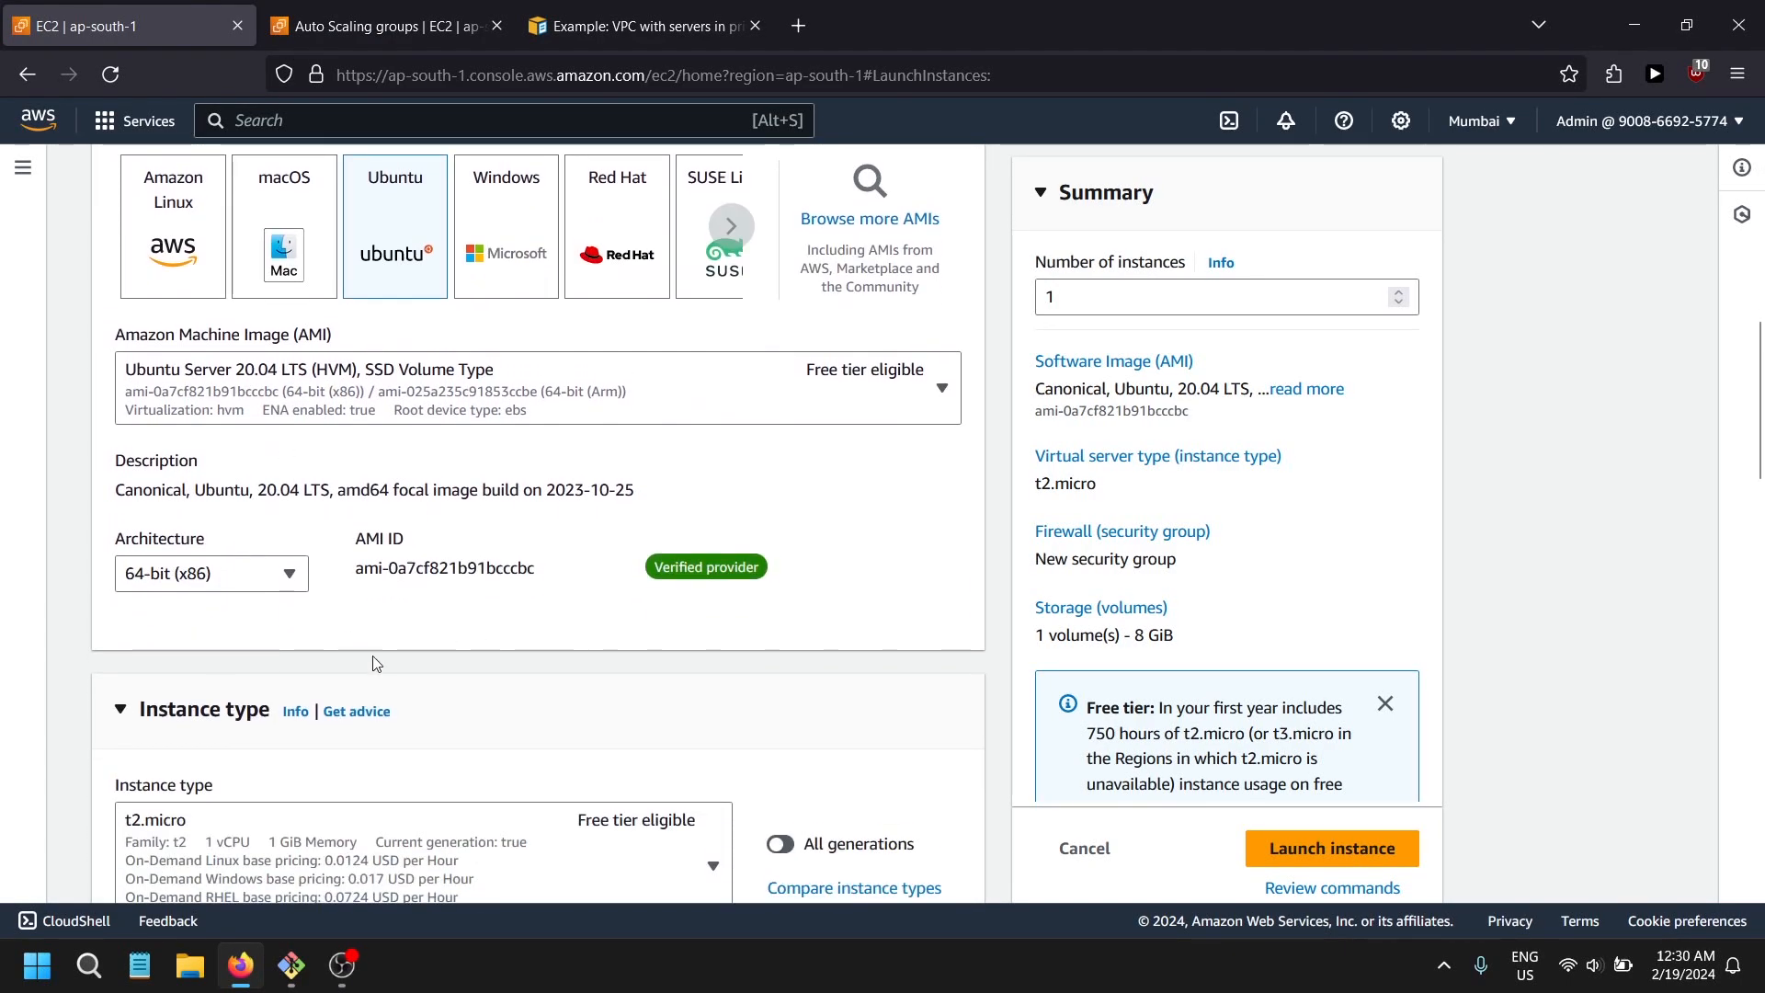
- Select the epic key pair and keep the option to create a new security group for the instance
{"action": "scroll", "coordinate": [147, 528], "scroll_direction": "down", "scroll_amount": 4}
{"action": "left_click", "coordinate": [230, 492]}
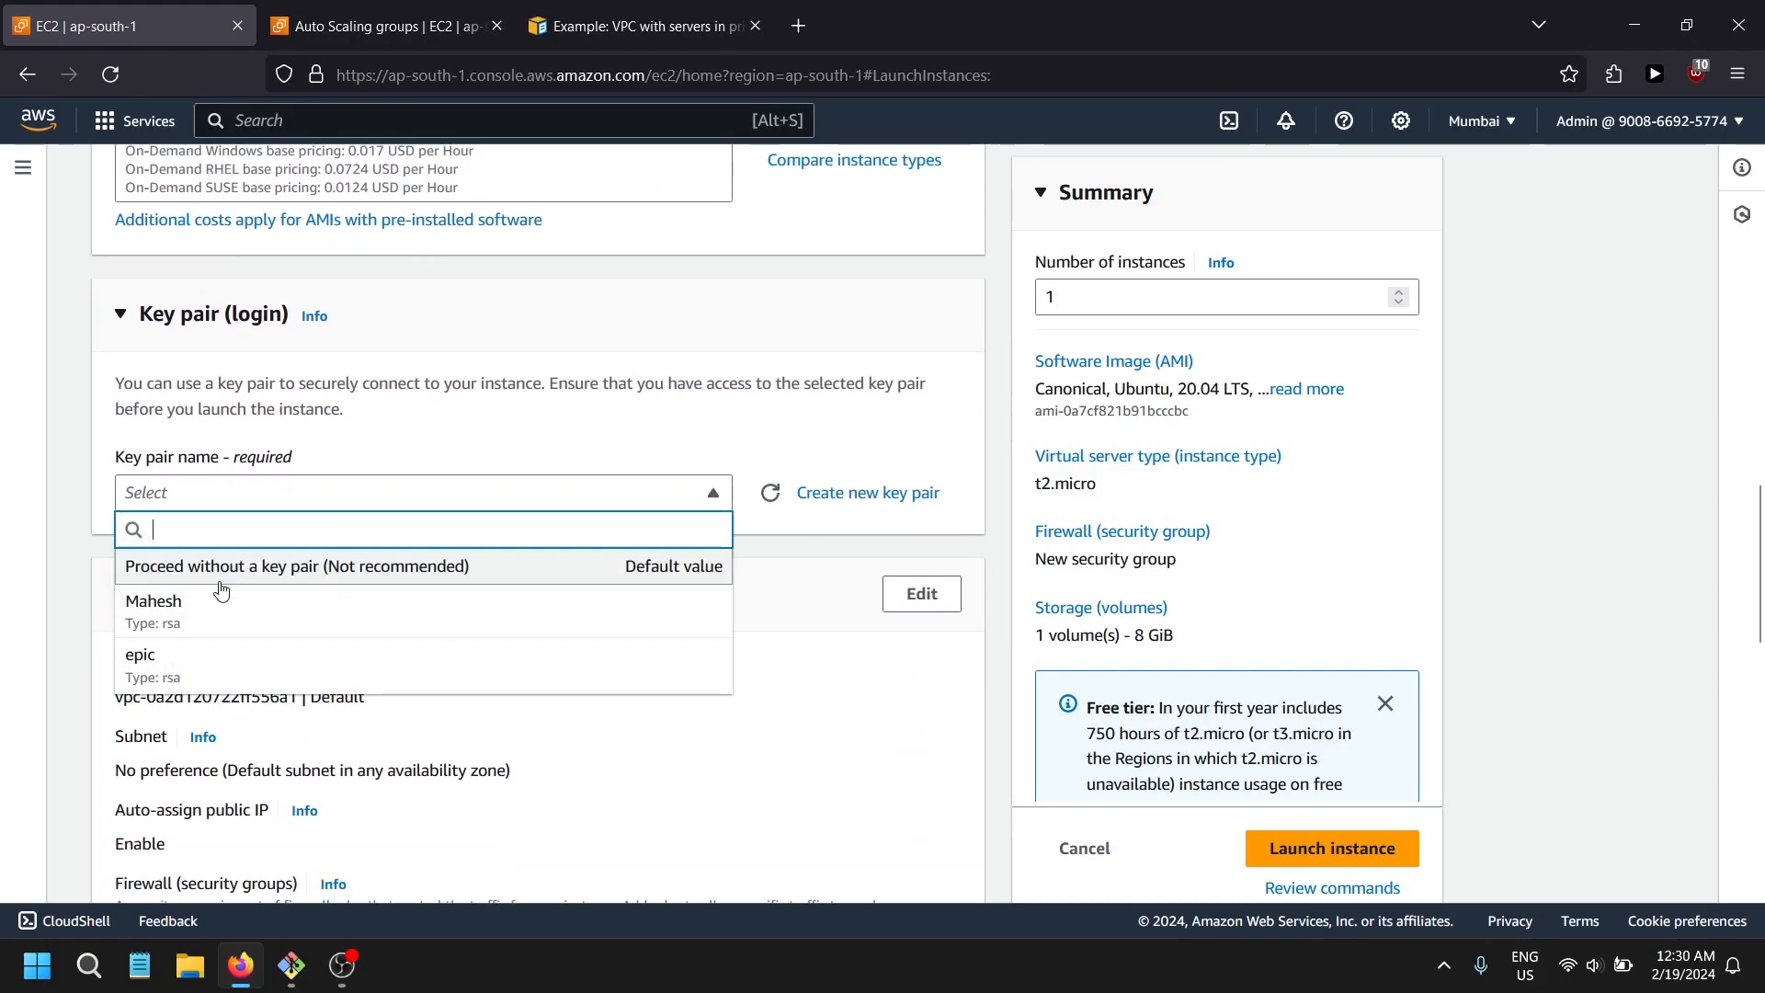
{"action": "left_click", "coordinate": [182, 676]}
{"action": "scroll", "coordinate": [443, 649], "scroll_direction": "down", "scroll_amount": 3}
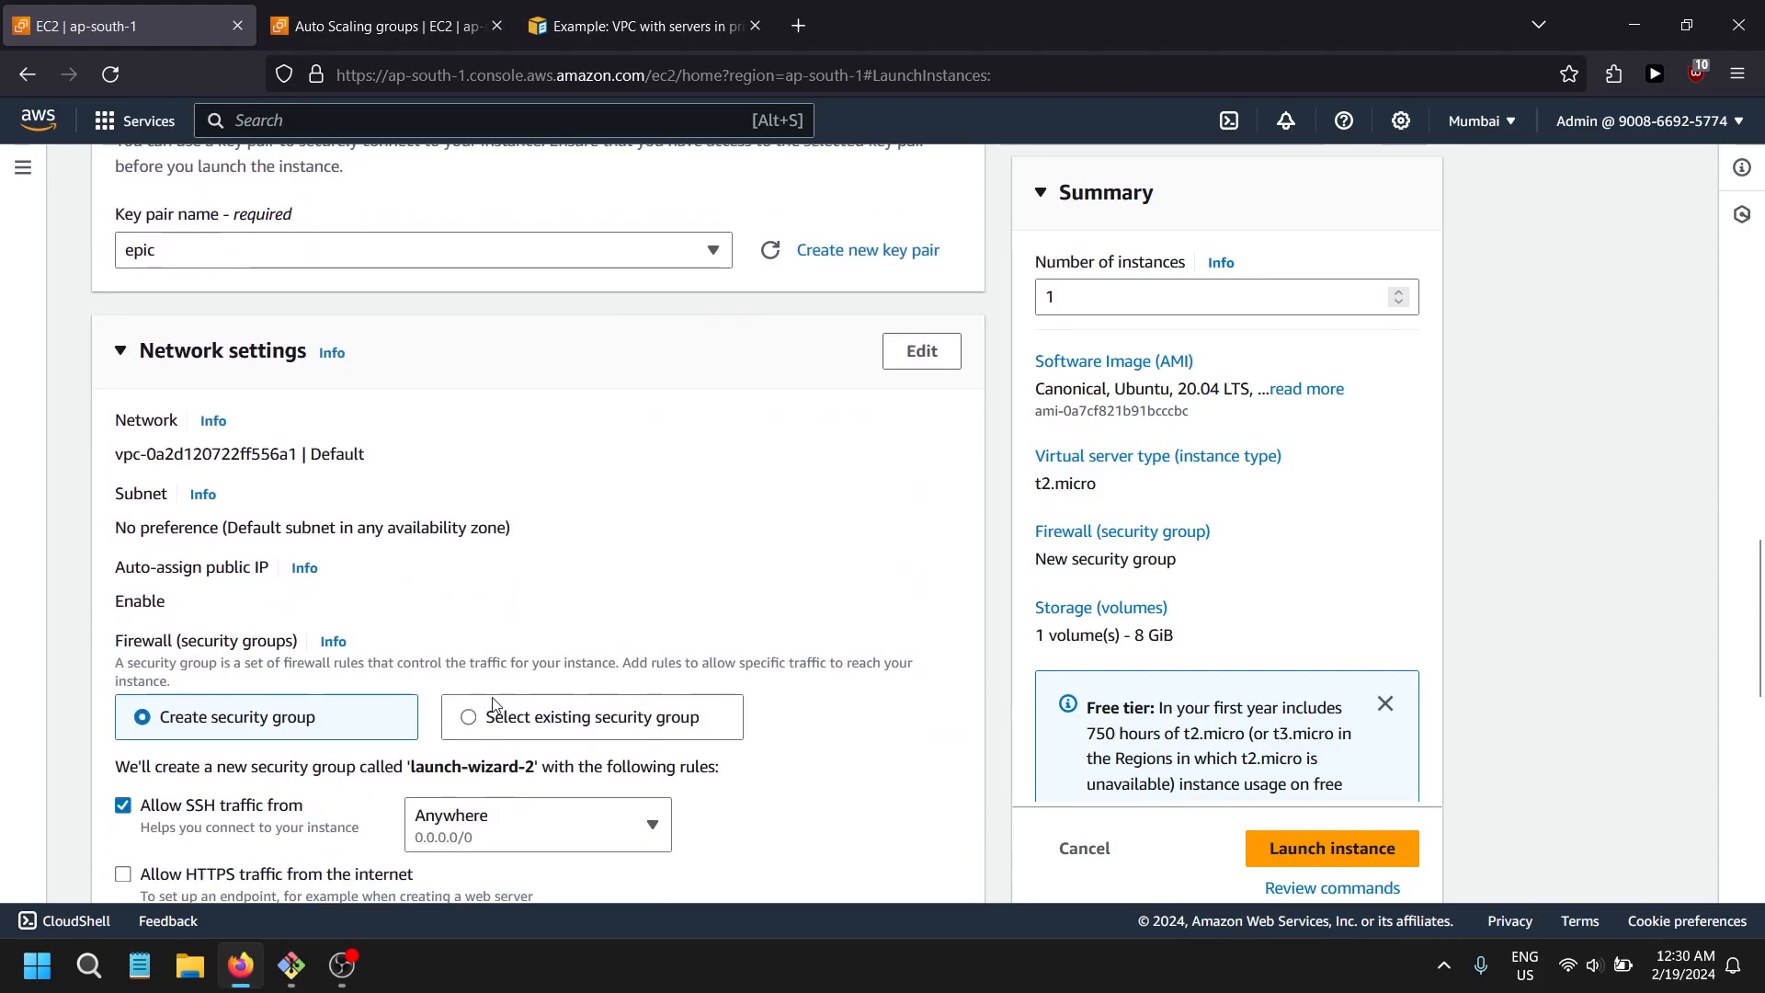
{"action": "scroll", "coordinate": [391, 477], "scroll_direction": "down", "scroll_amount": 3}
{"action": "left_click", "coordinate": [521, 487]}
{"action": "left_click", "coordinate": [230, 558]}
{"action": "left_click", "coordinate": [221, 524]}
{"action": "left_click", "coordinate": [229, 480]}
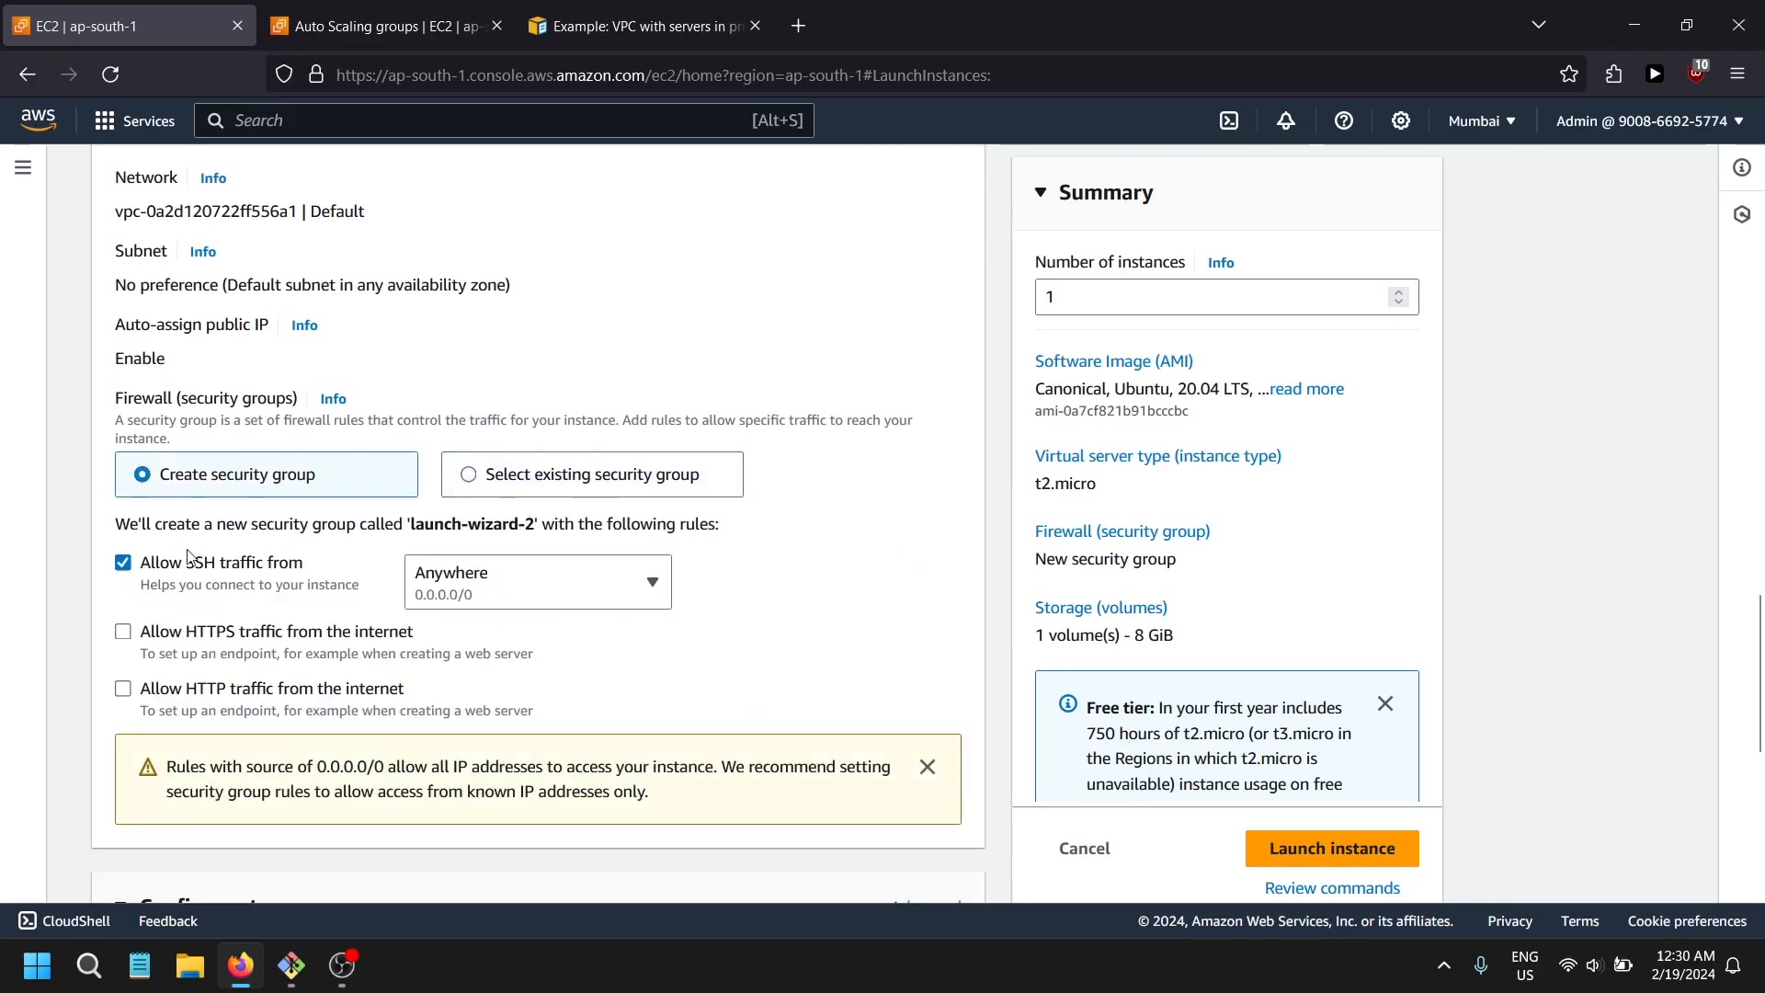
- Review the network and storage settings and launch the basion-host instance in the default VPC
{"action": "scroll", "coordinate": [464, 613], "scroll_direction": "up", "scroll_amount": 2}
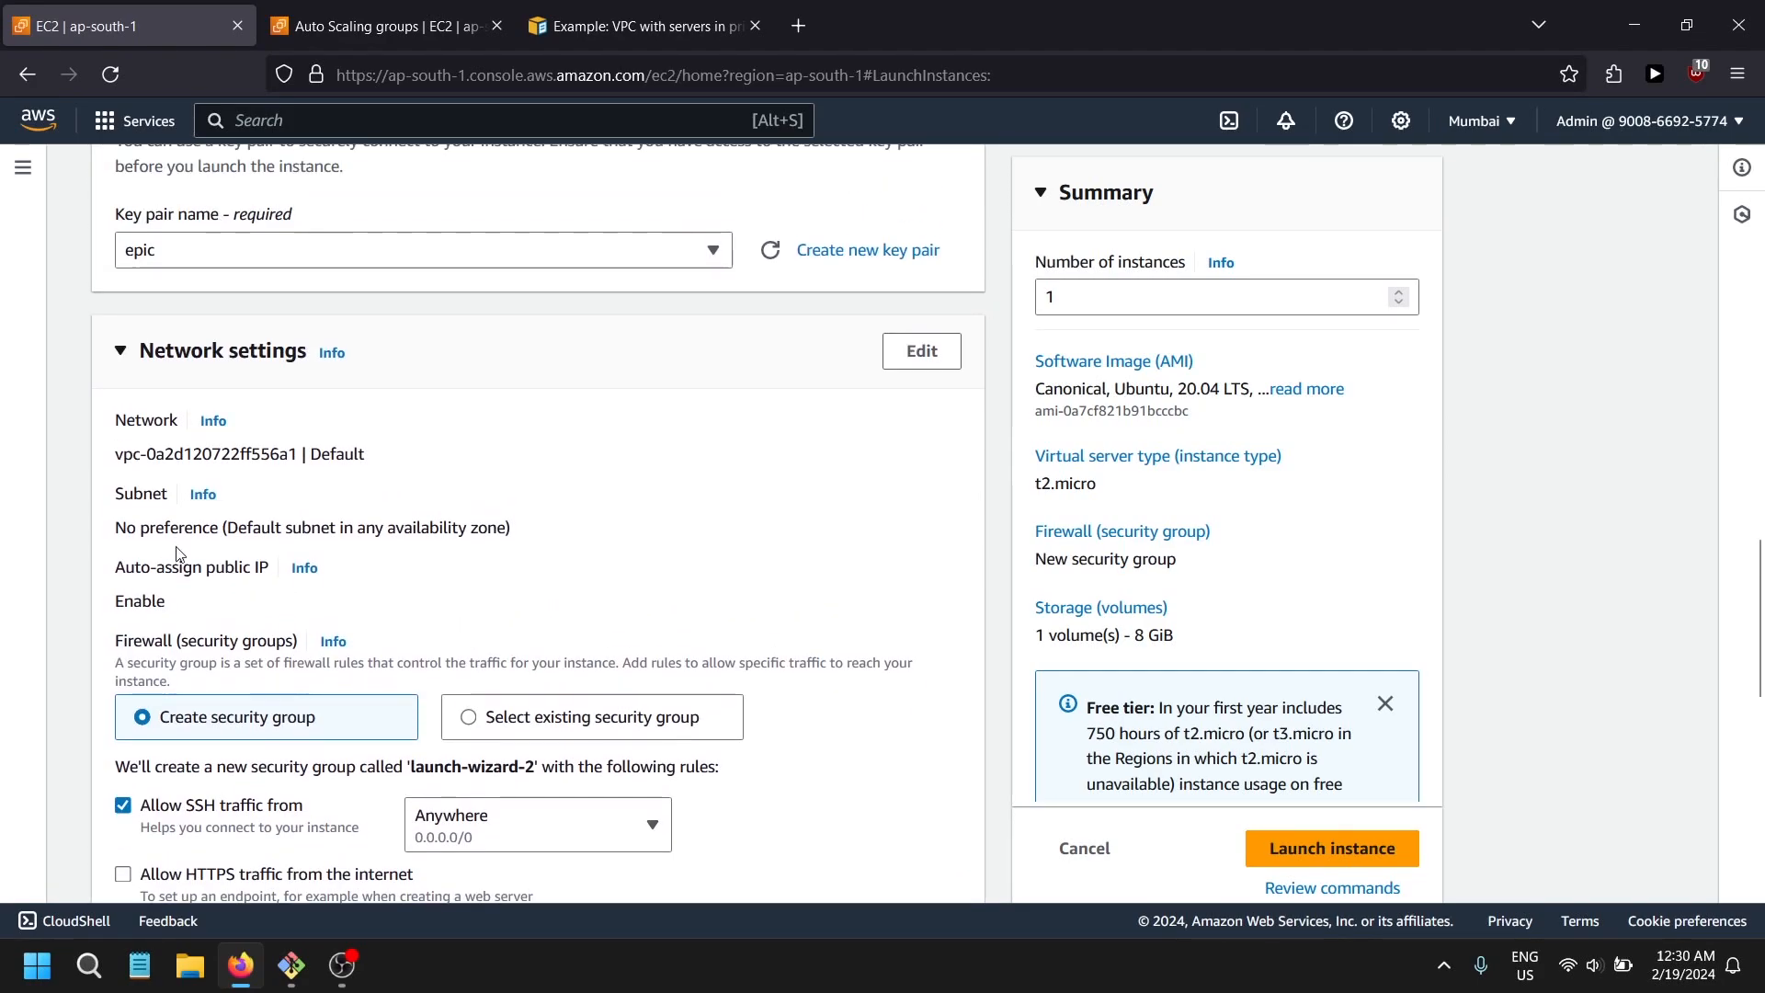
{"action": "scroll", "coordinate": [122, 447], "scroll_direction": "down", "scroll_amount": 5}
{"action": "scroll", "coordinate": [312, 407], "scroll_direction": "down", "scroll_amount": 3}
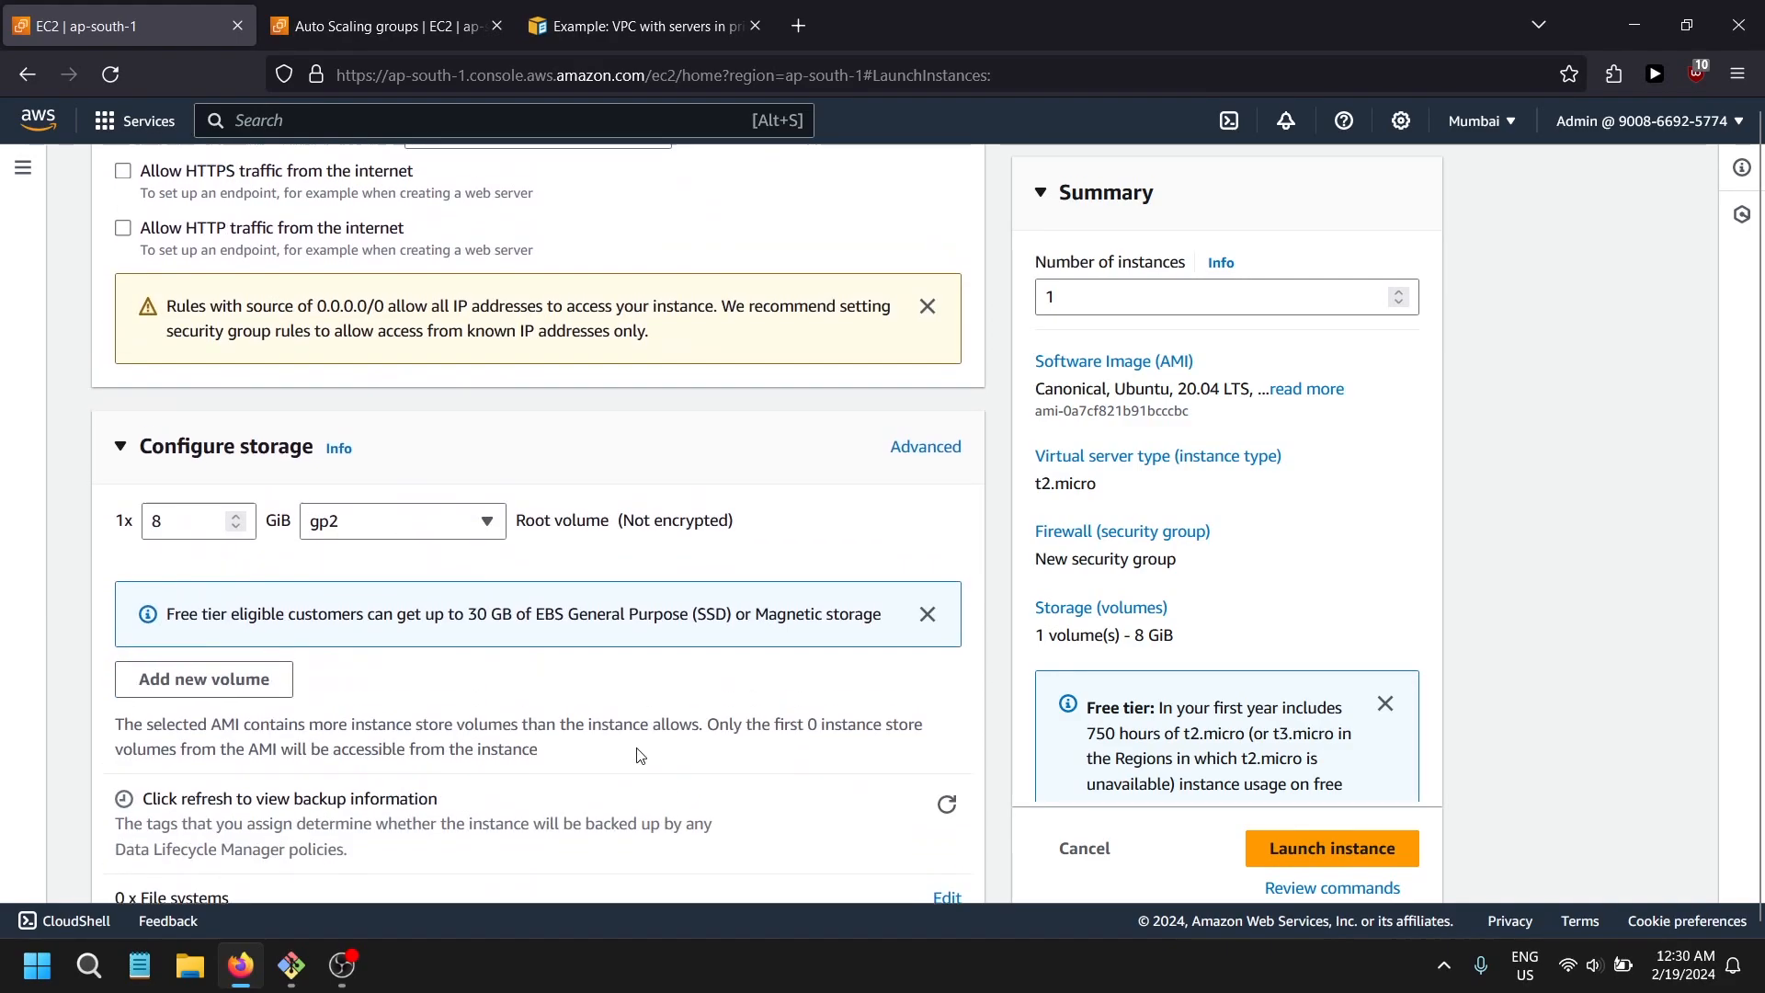
{"action": "scroll", "coordinate": [642, 758], "scroll_direction": "up", "scroll_amount": 2}
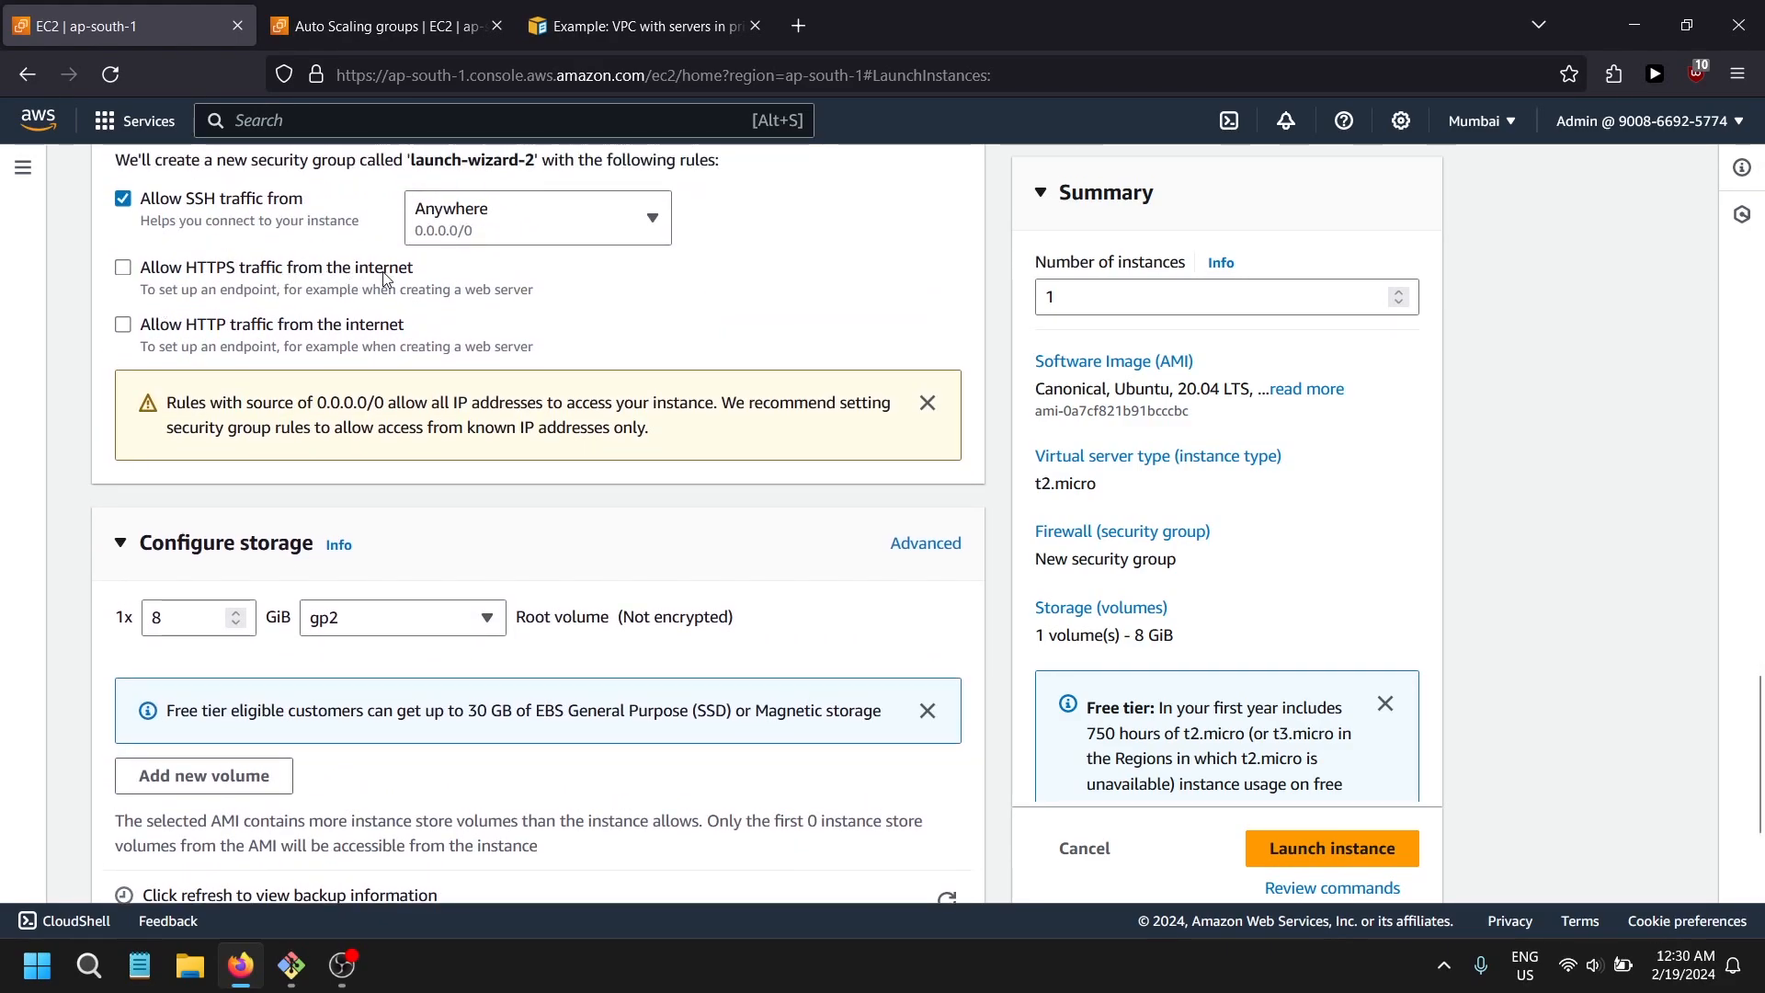
{"action": "scroll", "coordinate": [141, 790], "scroll_direction": "down", "scroll_amount": 3}
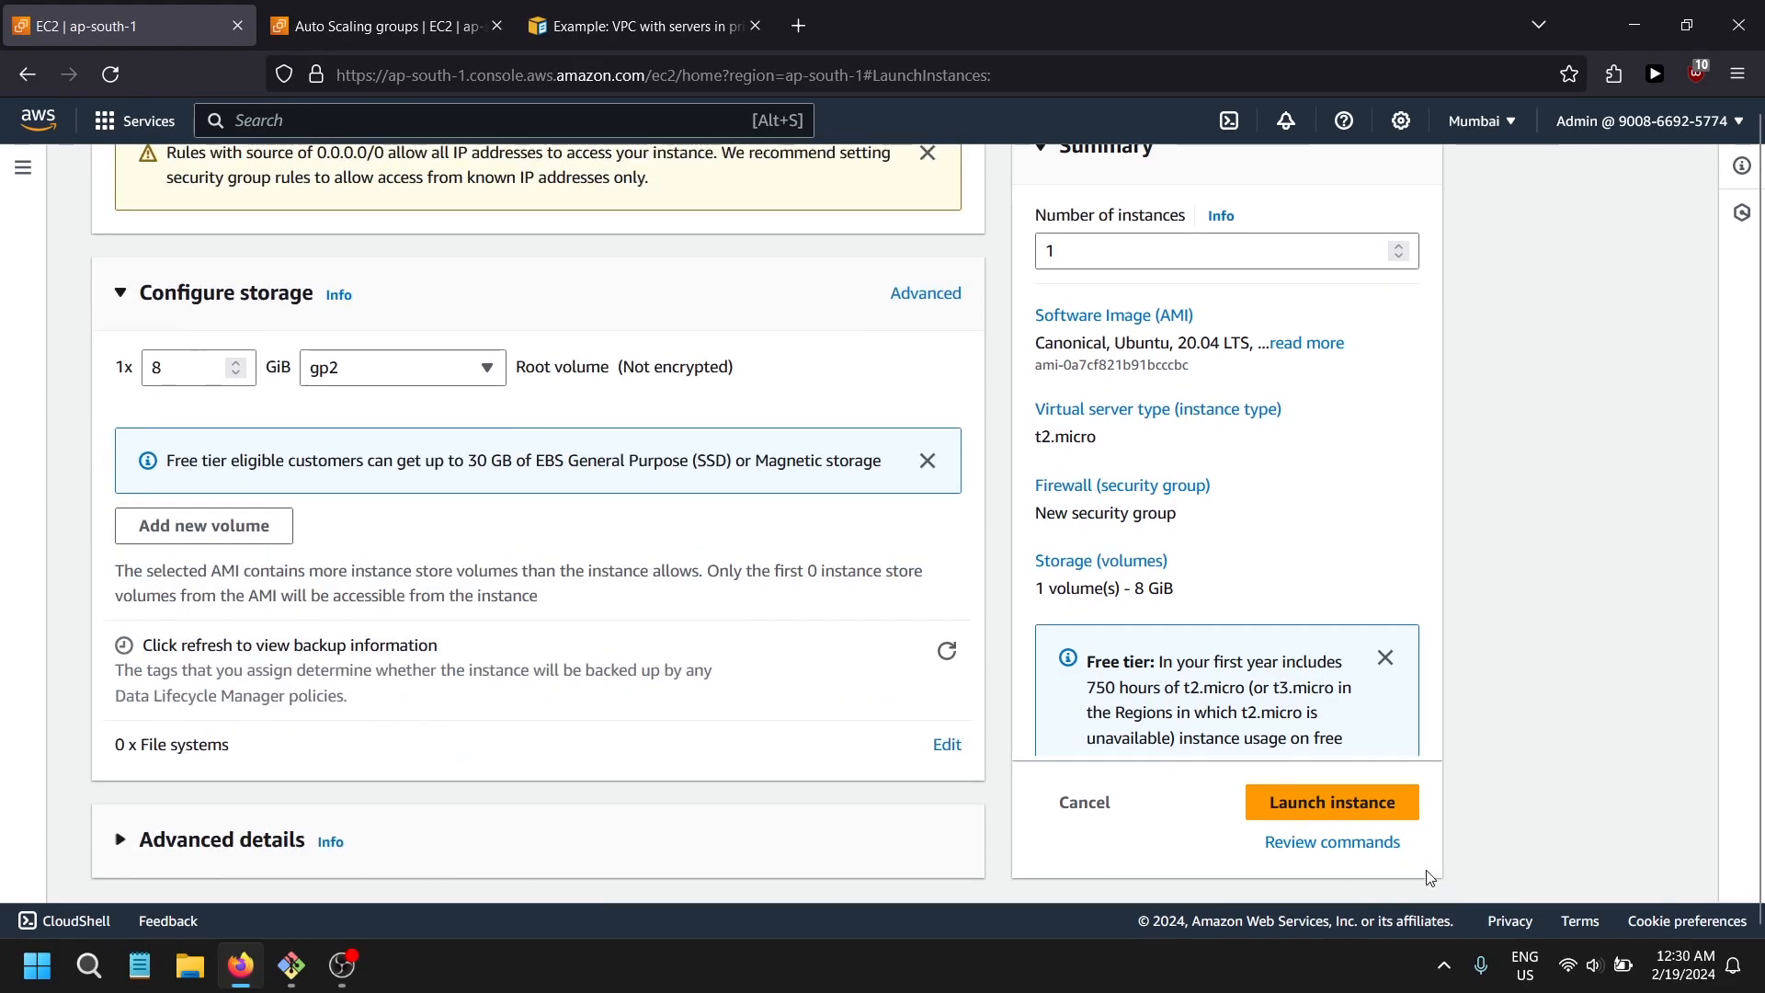
{"action": "left_click", "coordinate": [1315, 811]}
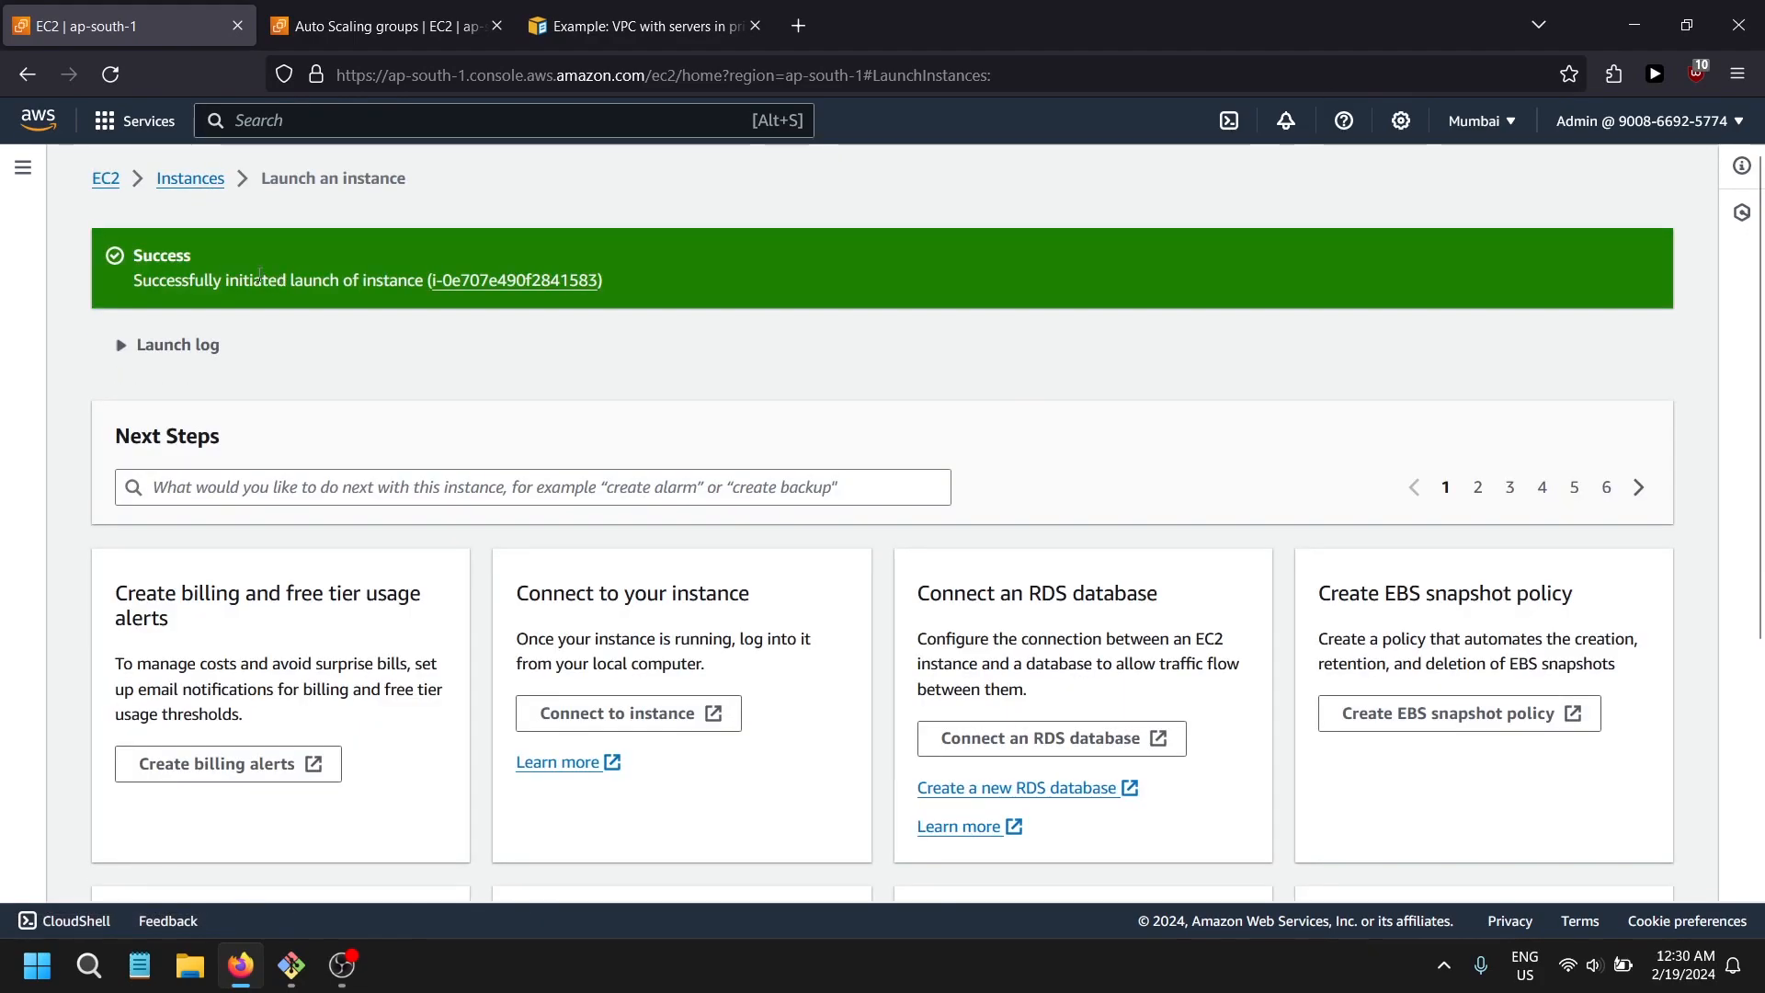
- Show instances in all states in the EC2 instances list and terminate the pending basion-host instance
{"action": "left_click", "coordinate": [190, 178]}
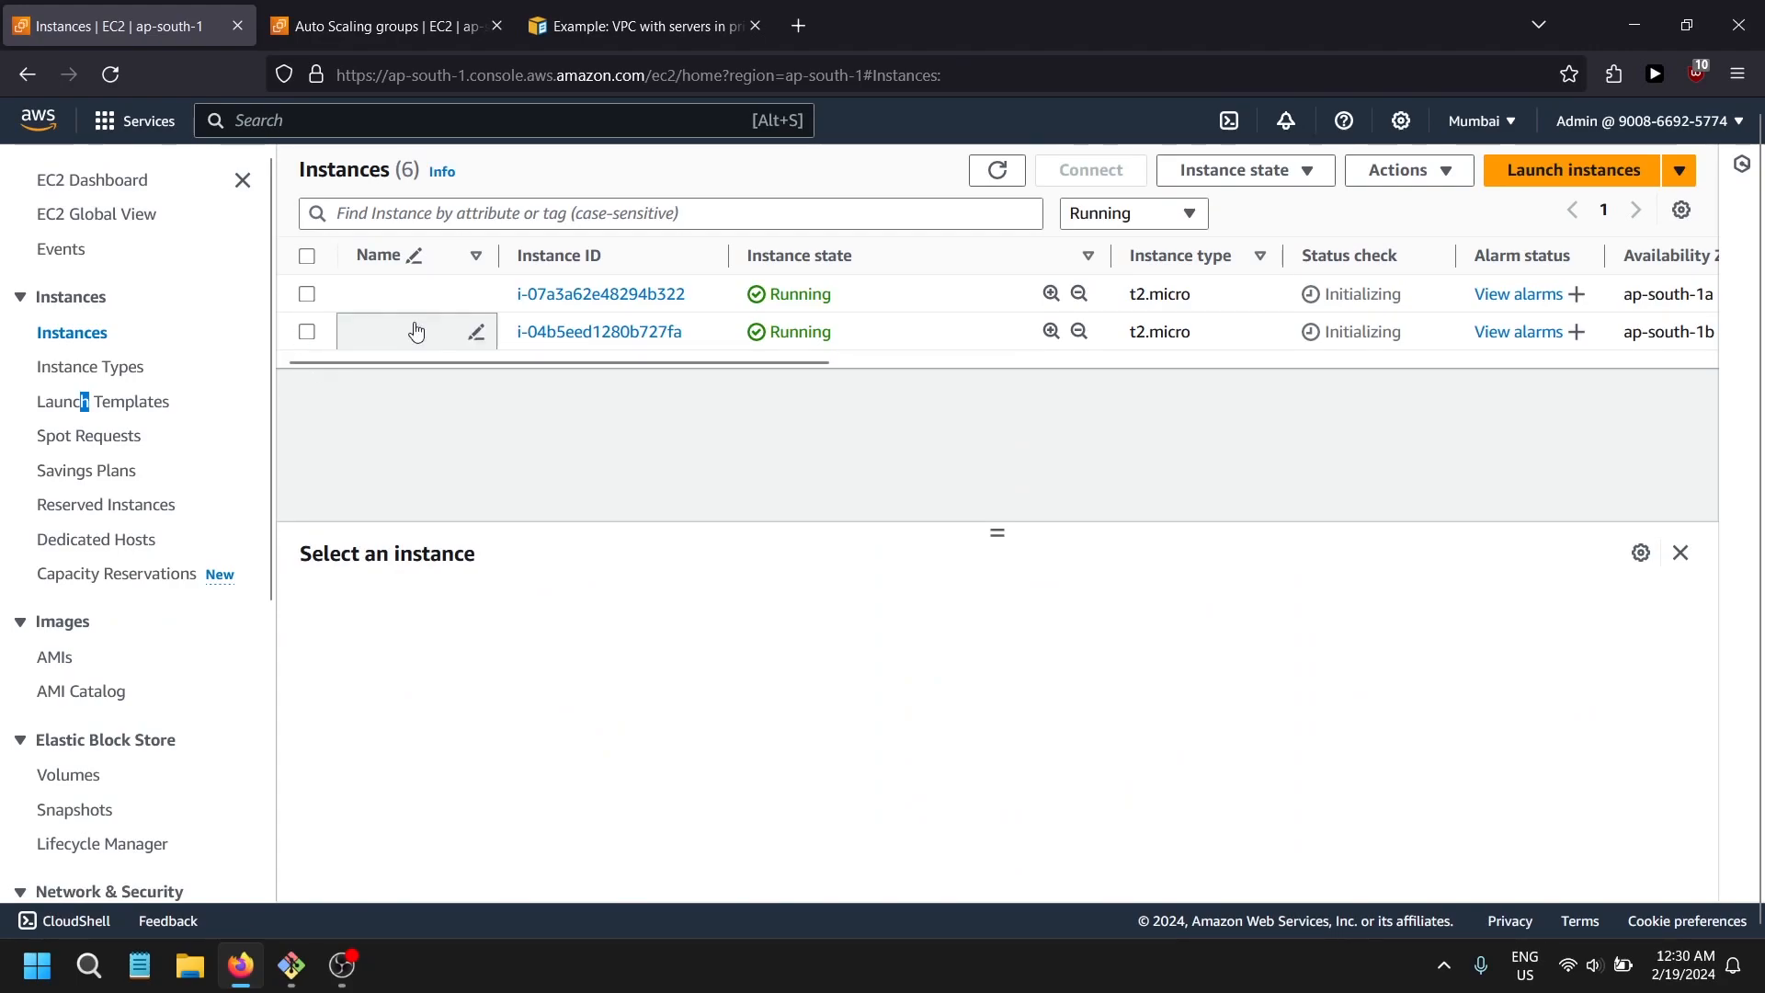
{"action": "left_click", "coordinate": [1109, 222]}
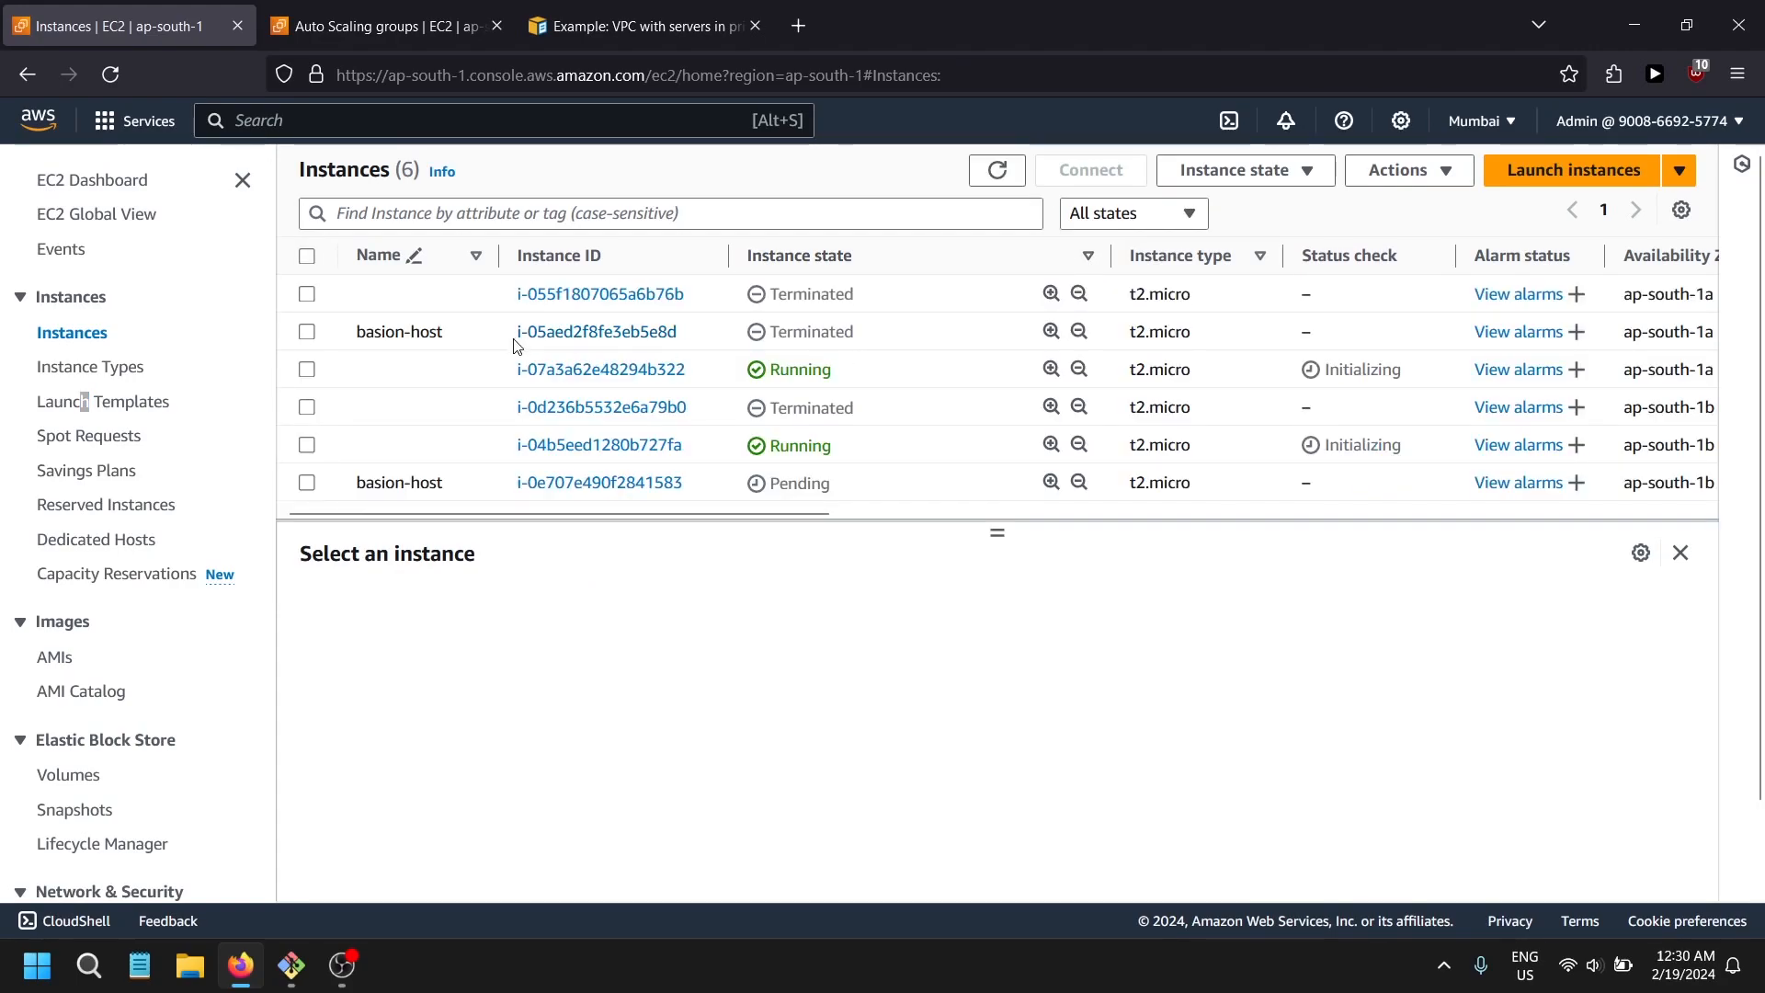
{"action": "scroll", "coordinate": [515, 404], "scroll_direction": "down", "scroll_amount": 2}
{"action": "left_click", "coordinate": [391, 485]}
{"action": "left_click", "coordinate": [1241, 171]}
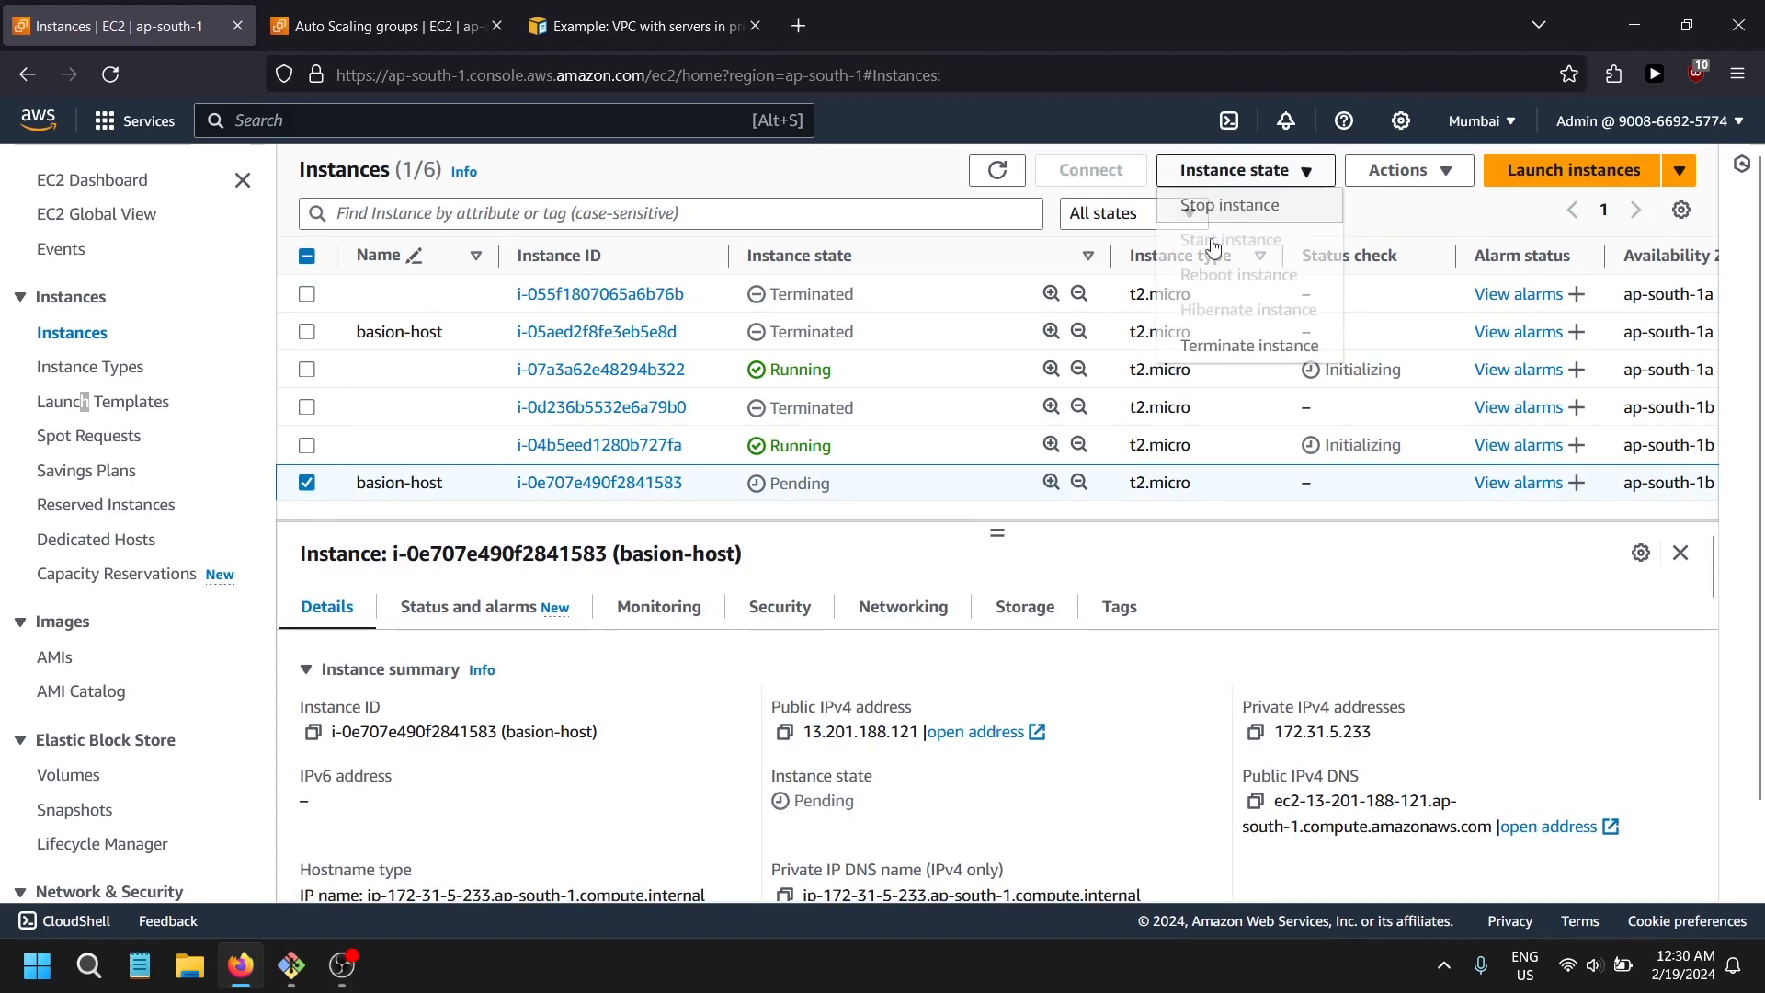
{"action": "left_click", "coordinate": [1254, 346]}
{"action": "left_click", "coordinate": [1404, 696]}
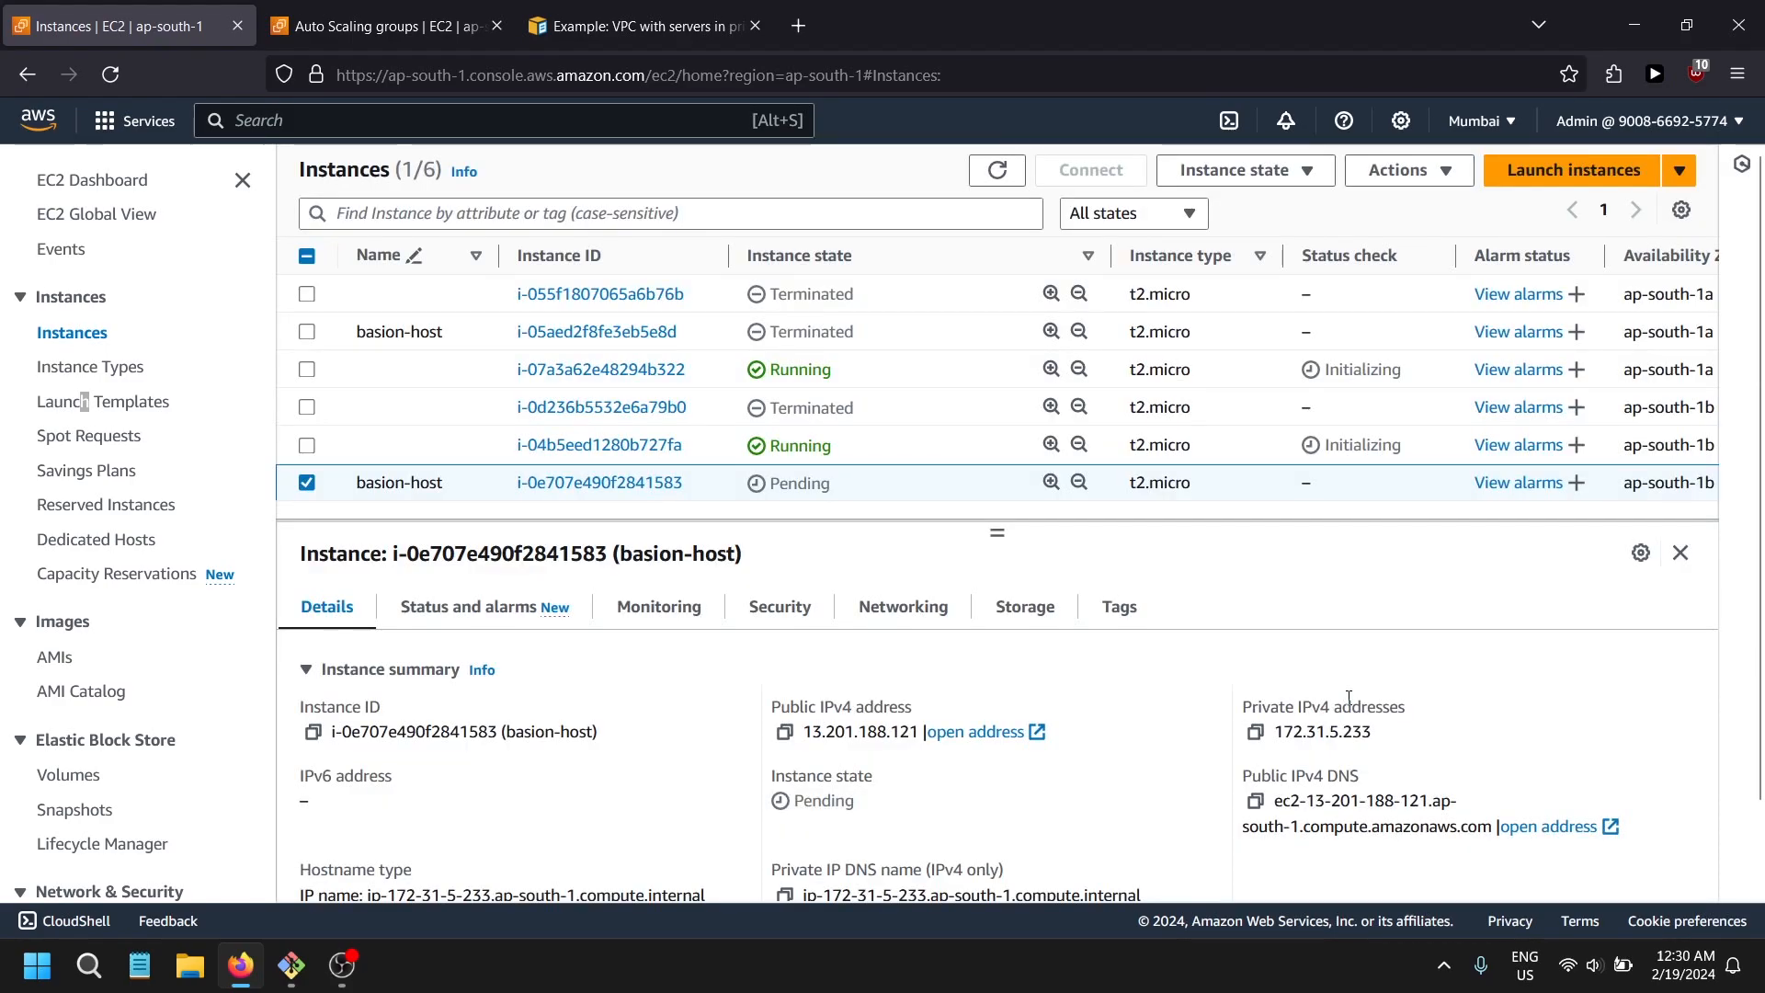
- Start a fresh EC2 instance launch from the instances list and enter basion-host as the instance name
{"action": "left_click", "coordinate": [307, 300]}
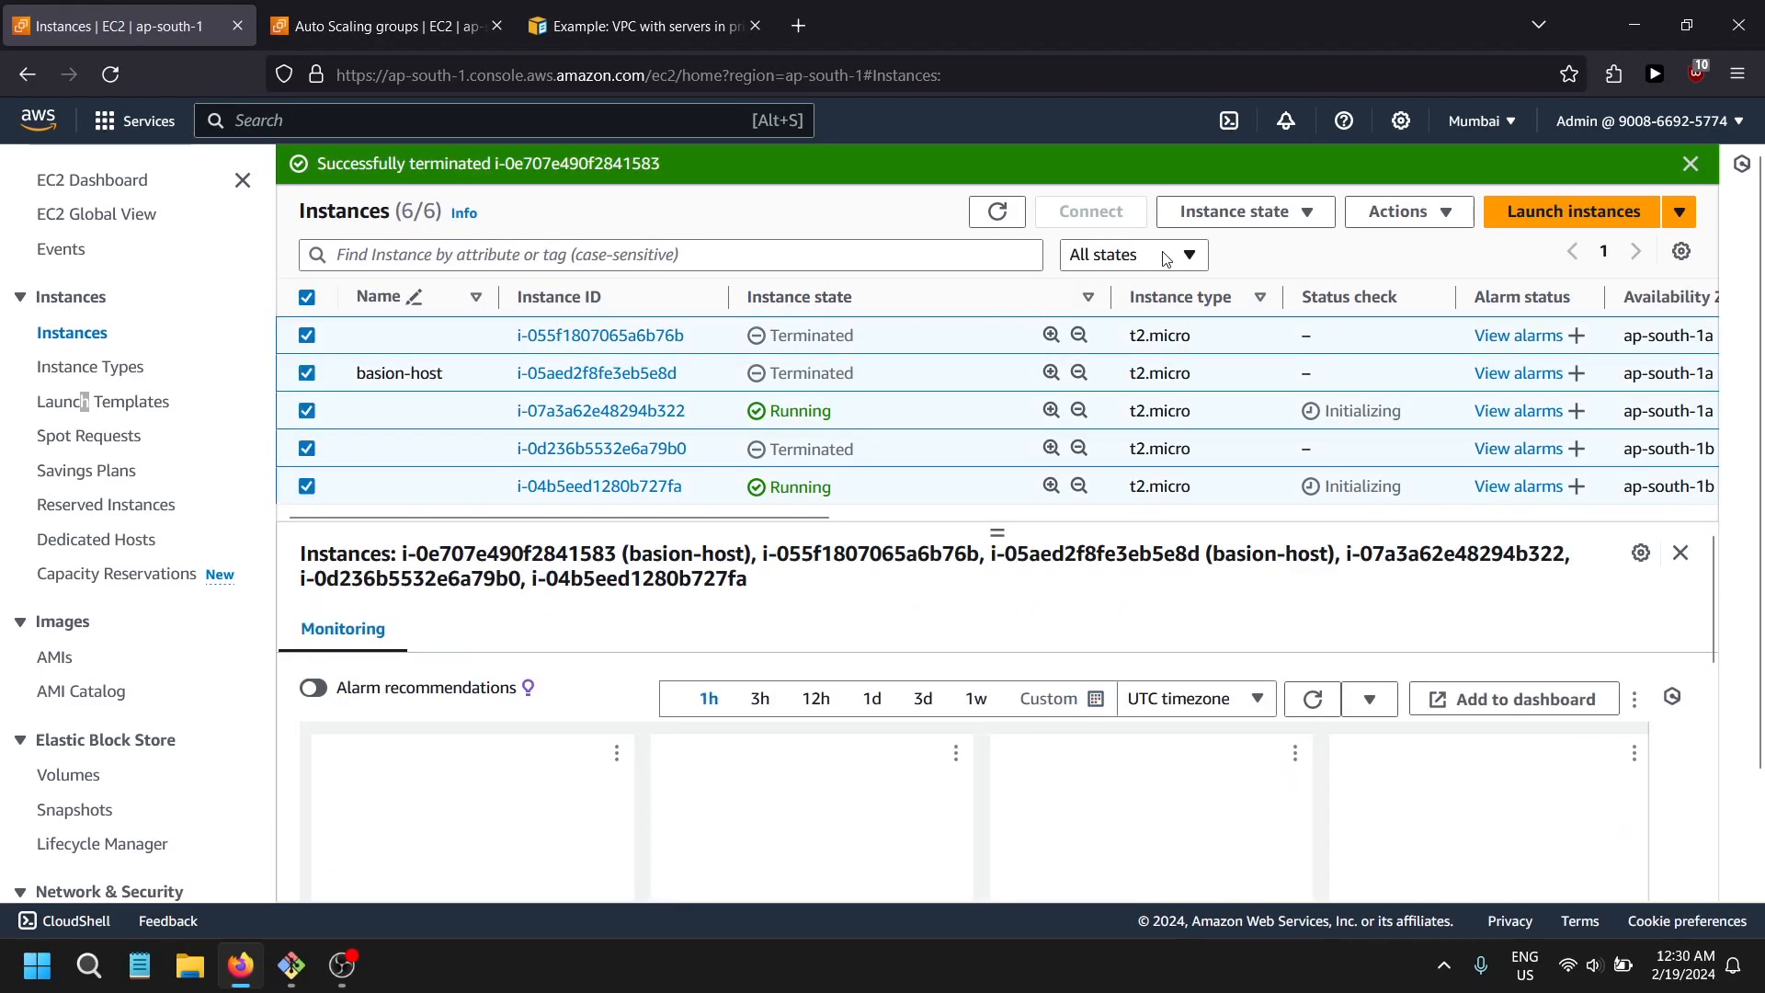
{"action": "left_click", "coordinate": [1151, 261]}
{"action": "left_click", "coordinate": [1103, 339]}
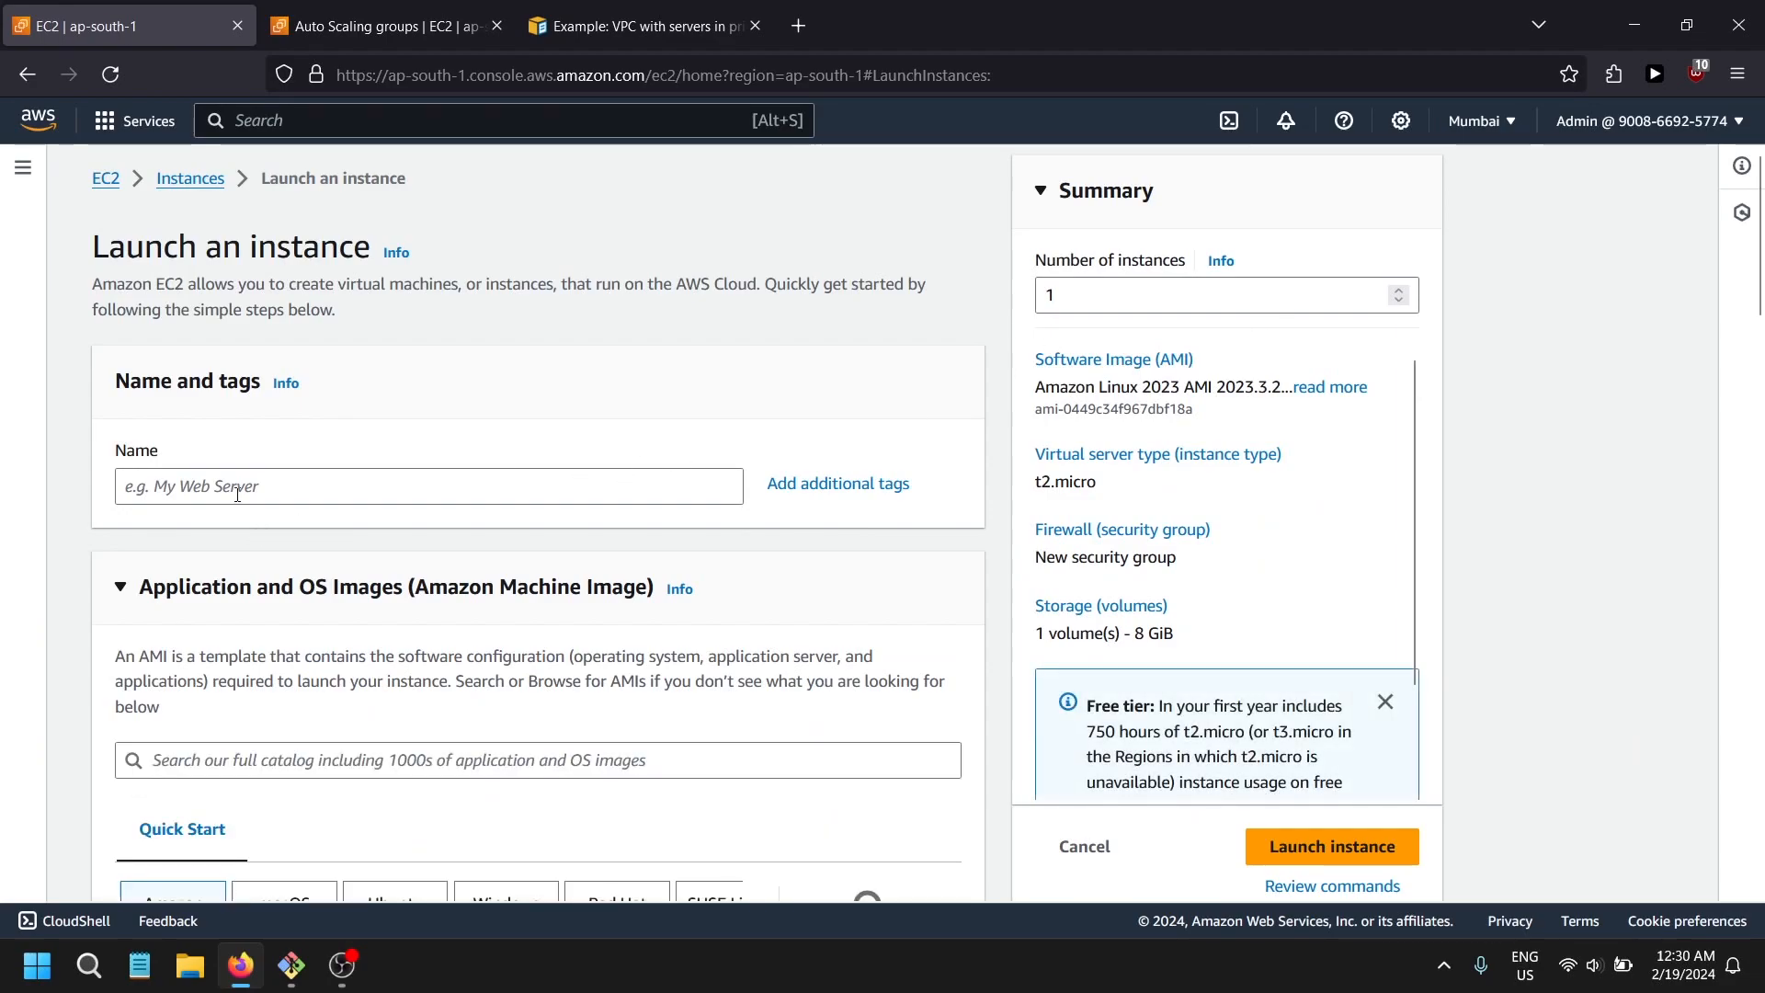
{"action": "left_click", "coordinate": [238, 495]}
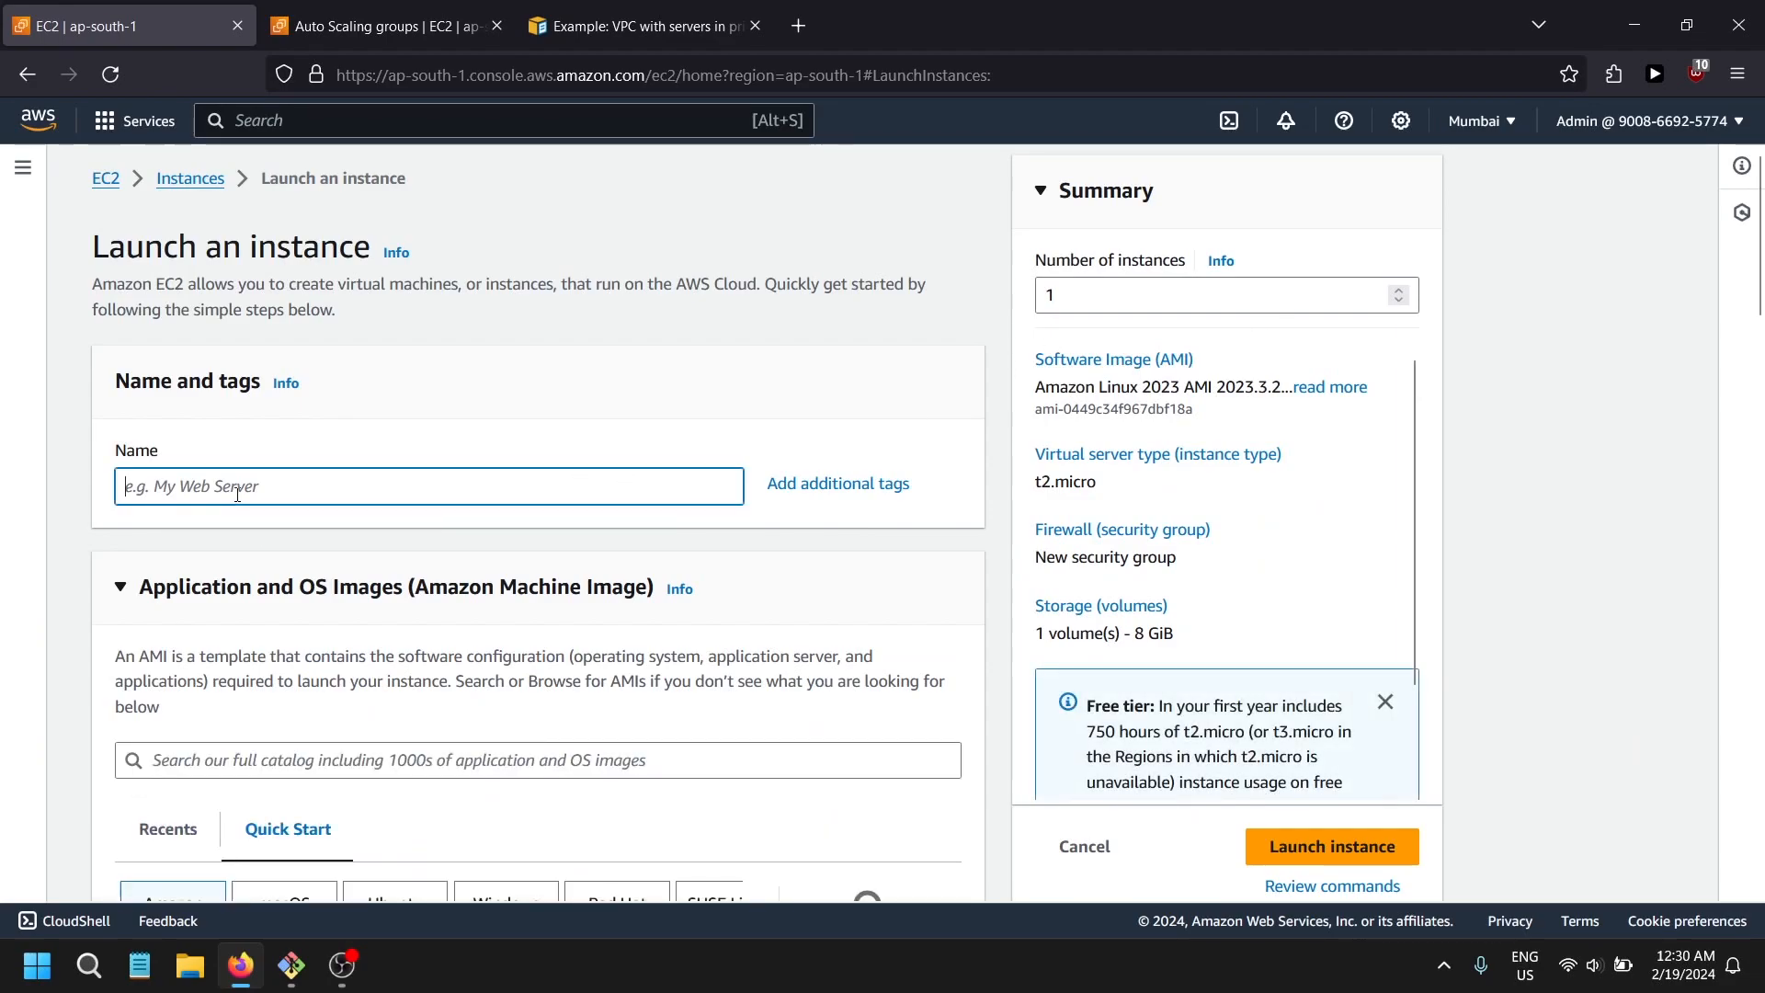
{"action": "type", "text": "basion-host"}
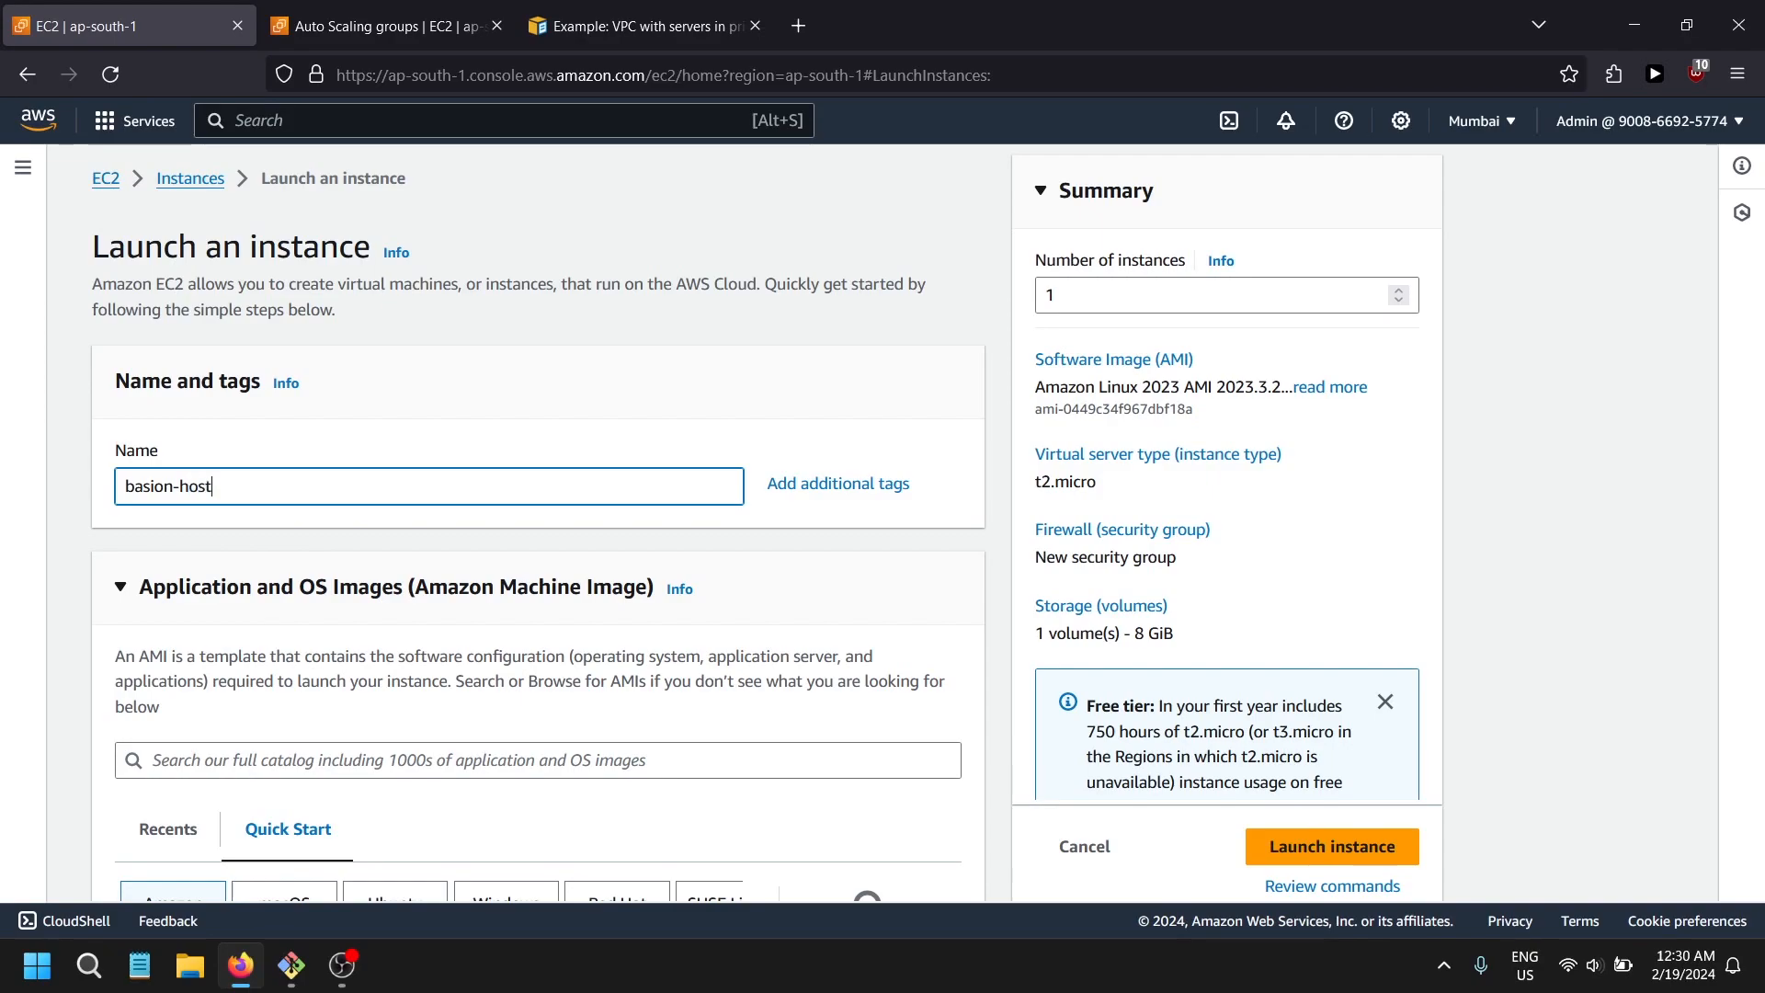
- Select epic as the login key pair of the new basion-host instance
{"action": "scroll", "coordinate": [272, 559], "scroll_direction": "down", "scroll_amount": 15}
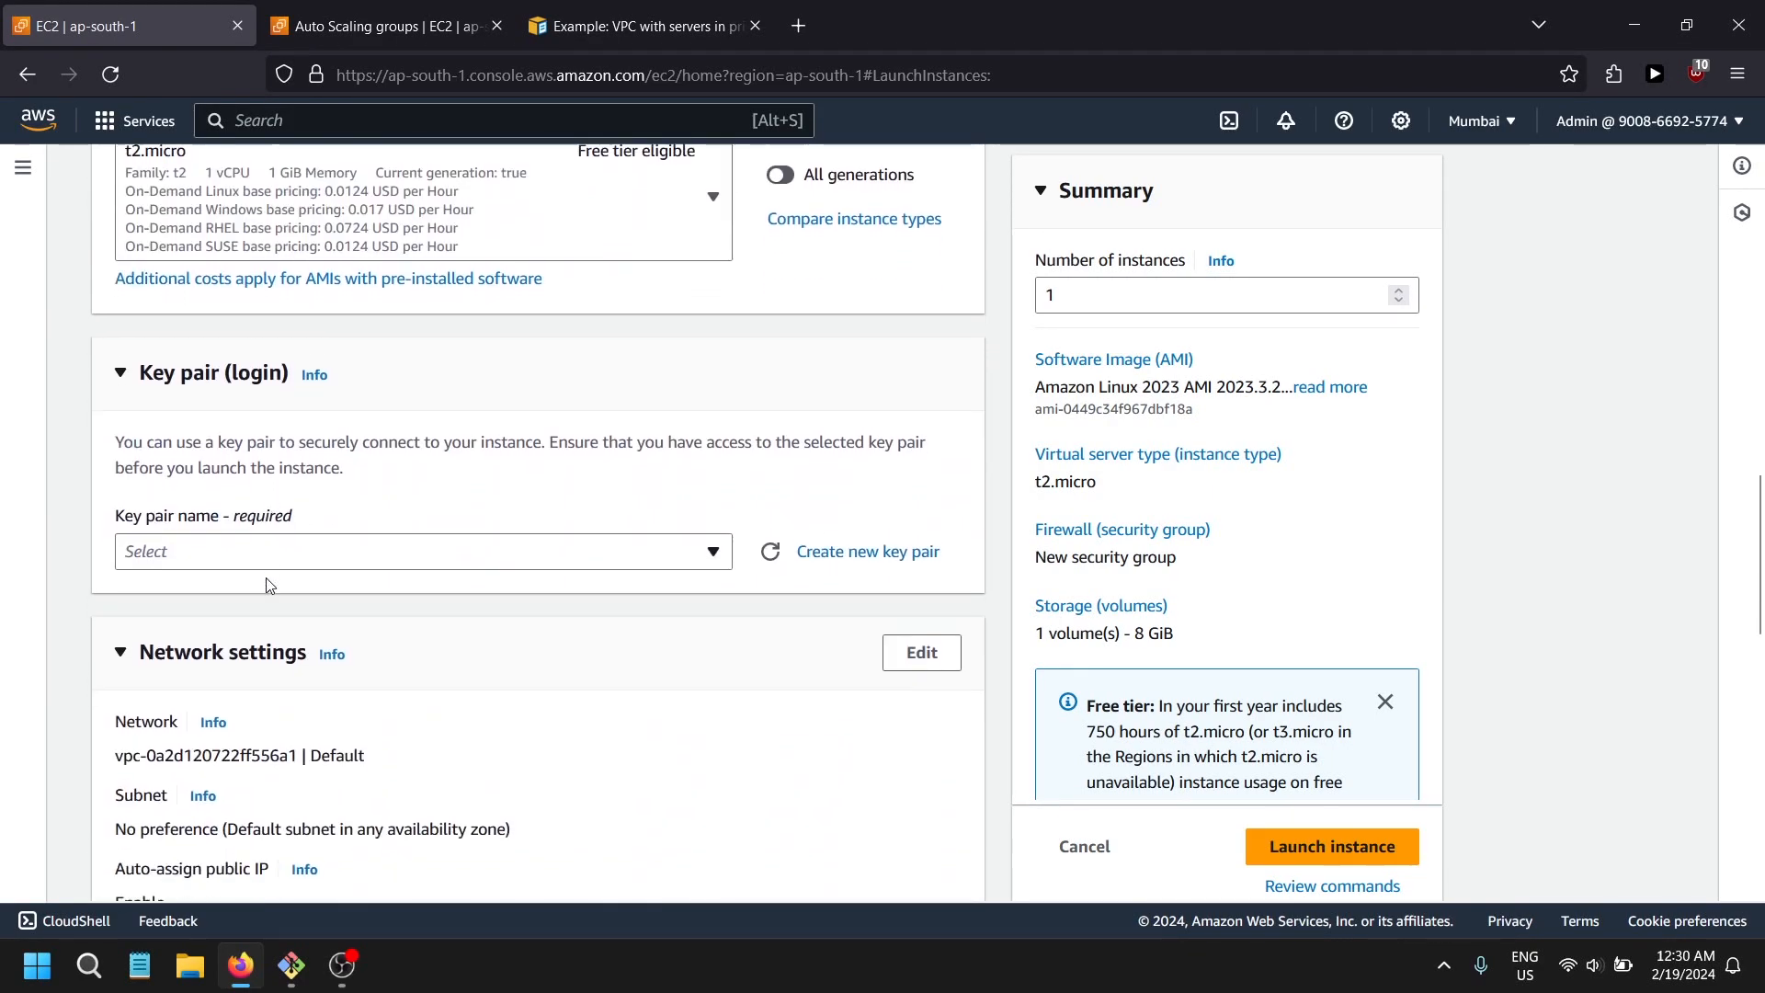
{"action": "left_click", "coordinate": [287, 488]}
{"action": "left_click", "coordinate": [189, 661]}
- Set the machine image to Ubuntu Server 20.04 LTS (HVM), SSD Volume Type
{"action": "scroll", "coordinate": [255, 464], "scroll_direction": "up", "scroll_amount": 3}
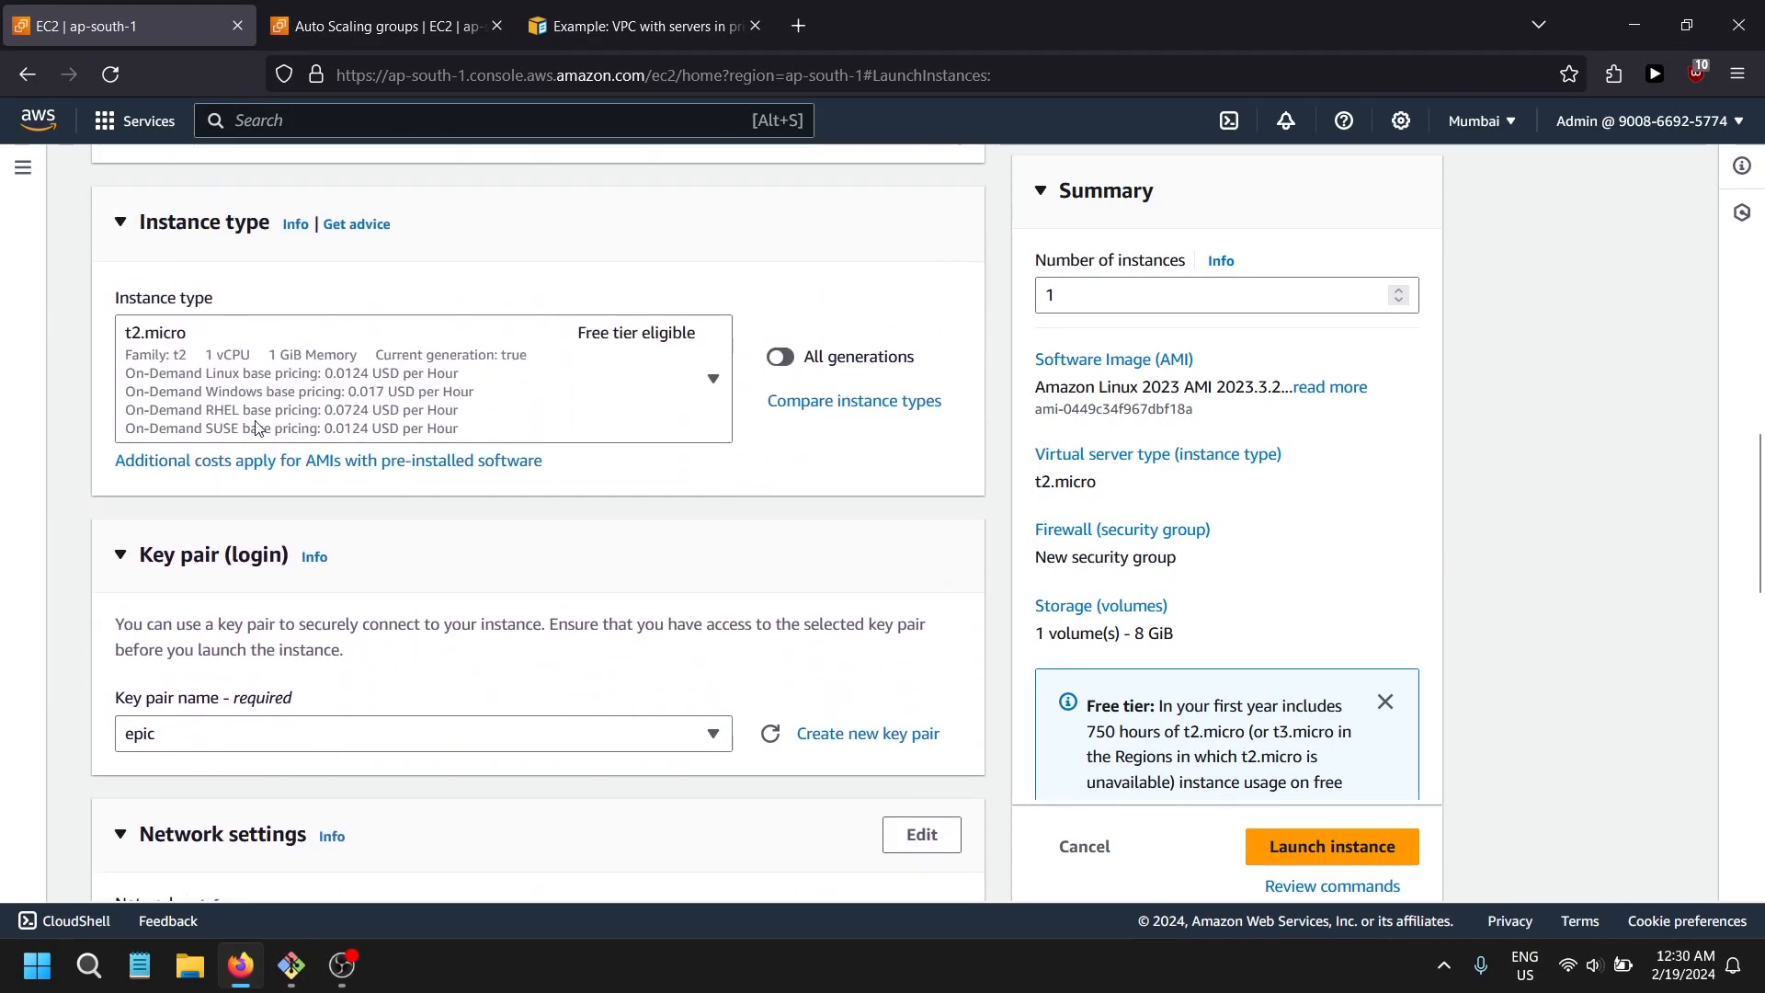
{"action": "scroll", "coordinate": [244, 375], "scroll_direction": "up", "scroll_amount": 5}
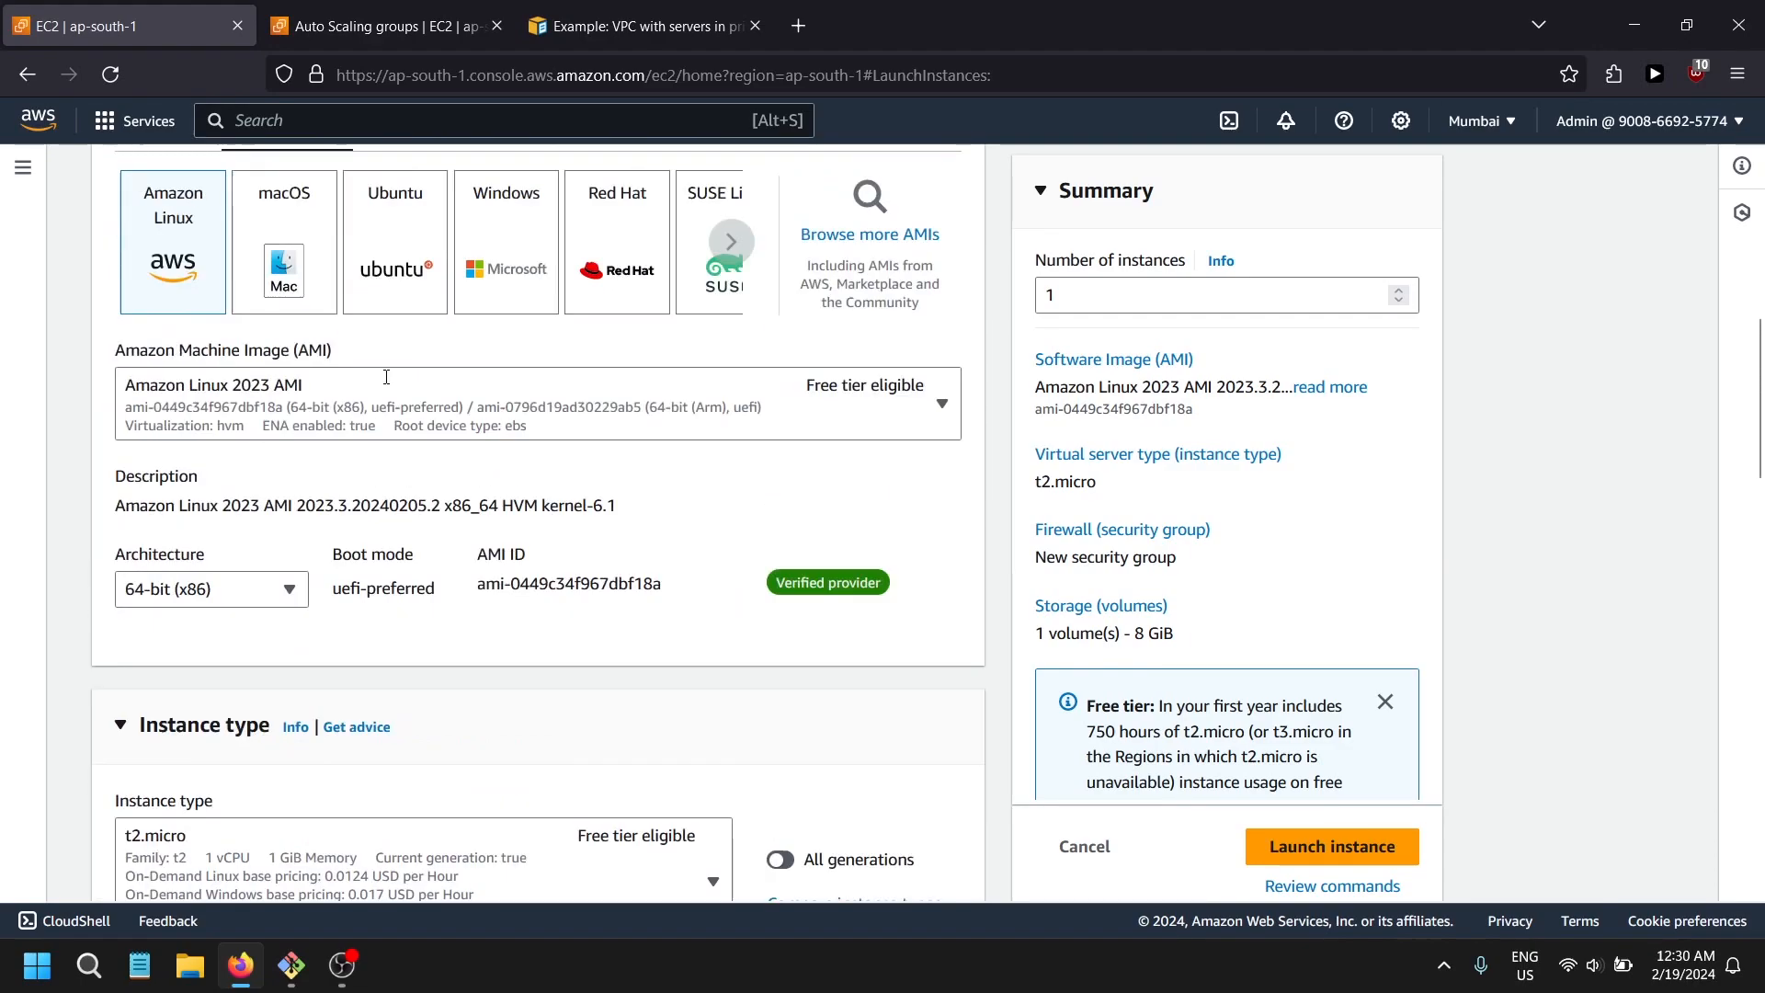
{"action": "scroll", "coordinate": [386, 374], "scroll_direction": "up", "scroll_amount": 2}
{"action": "left_click", "coordinate": [417, 315]}
{"action": "left_click", "coordinate": [321, 508]}
{"action": "scroll", "coordinate": [253, 681], "scroll_direction": "down", "scroll_amount": 5}
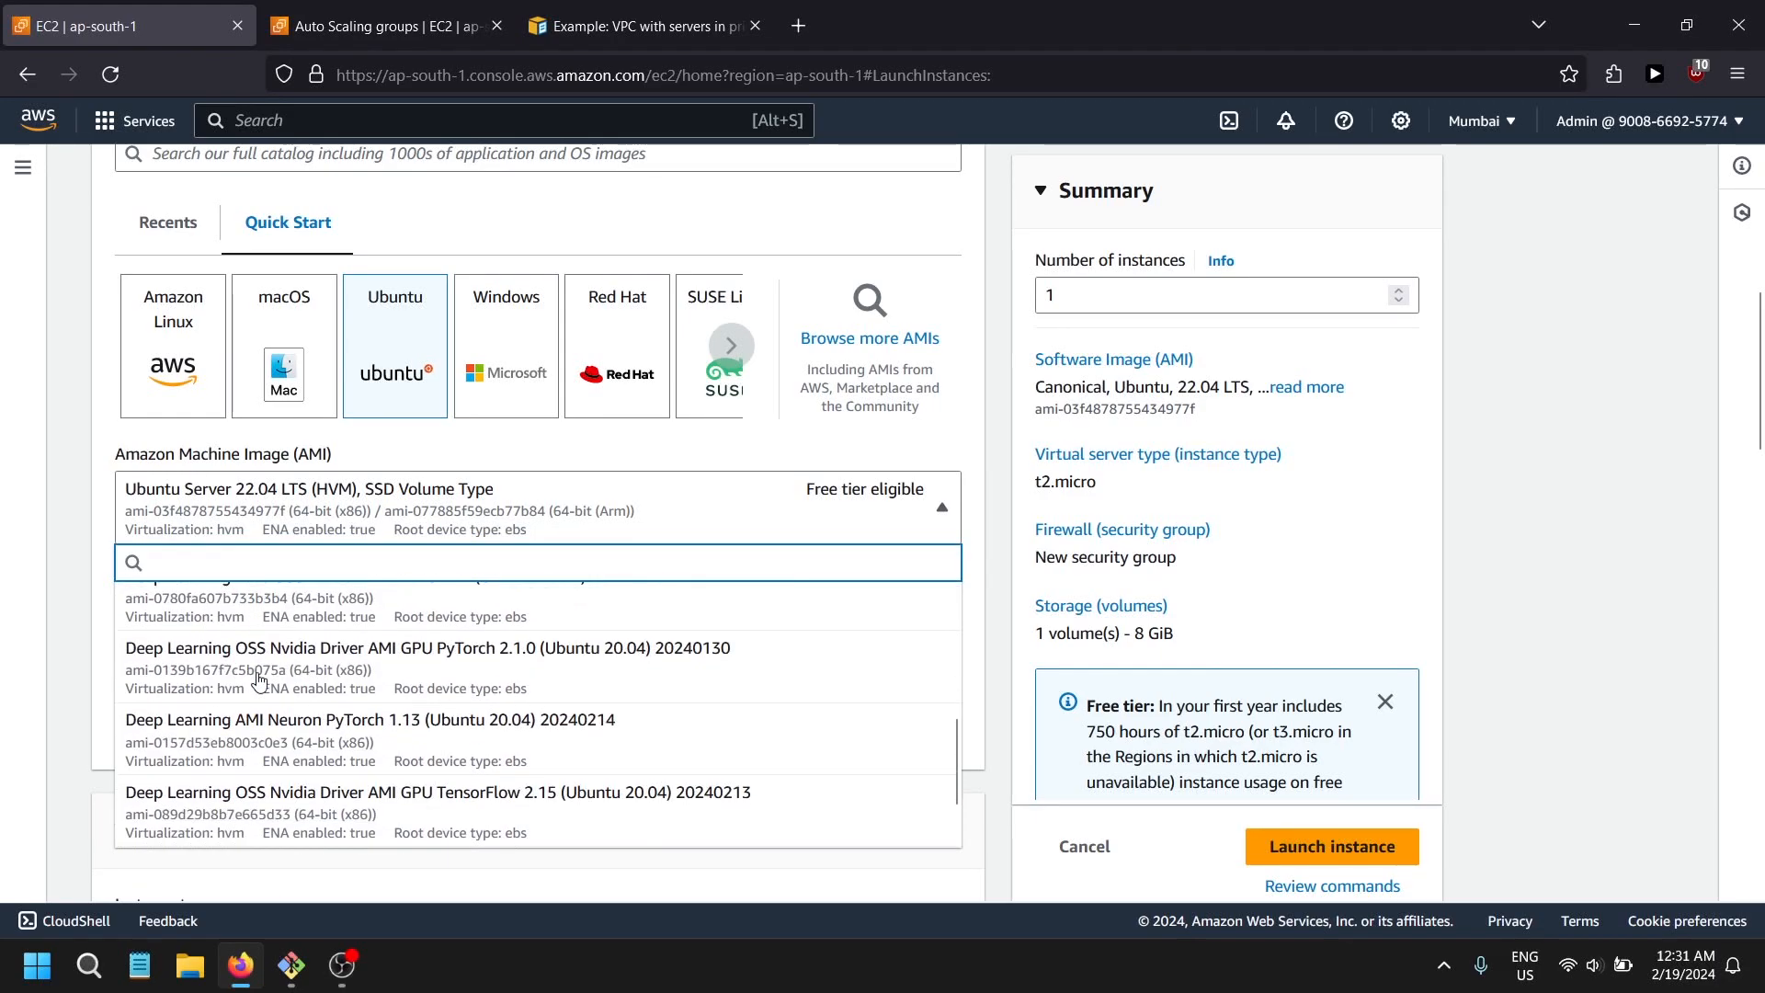
{"action": "scroll", "coordinate": [259, 684], "scroll_direction": "up", "scroll_amount": 5}
{"action": "left_click", "coordinate": [259, 684]}
{"action": "scroll", "coordinate": [259, 684], "scroll_direction": "up", "scroll_amount": 4}
{"action": "scroll", "coordinate": [350, 662], "scroll_direction": "down", "scroll_amount": 6}
- Edit the instance's network settings and set the VPC to aws-proj-vpc
{"action": "scroll", "coordinate": [136, 591], "scroll_direction": "down", "scroll_amount": 13}
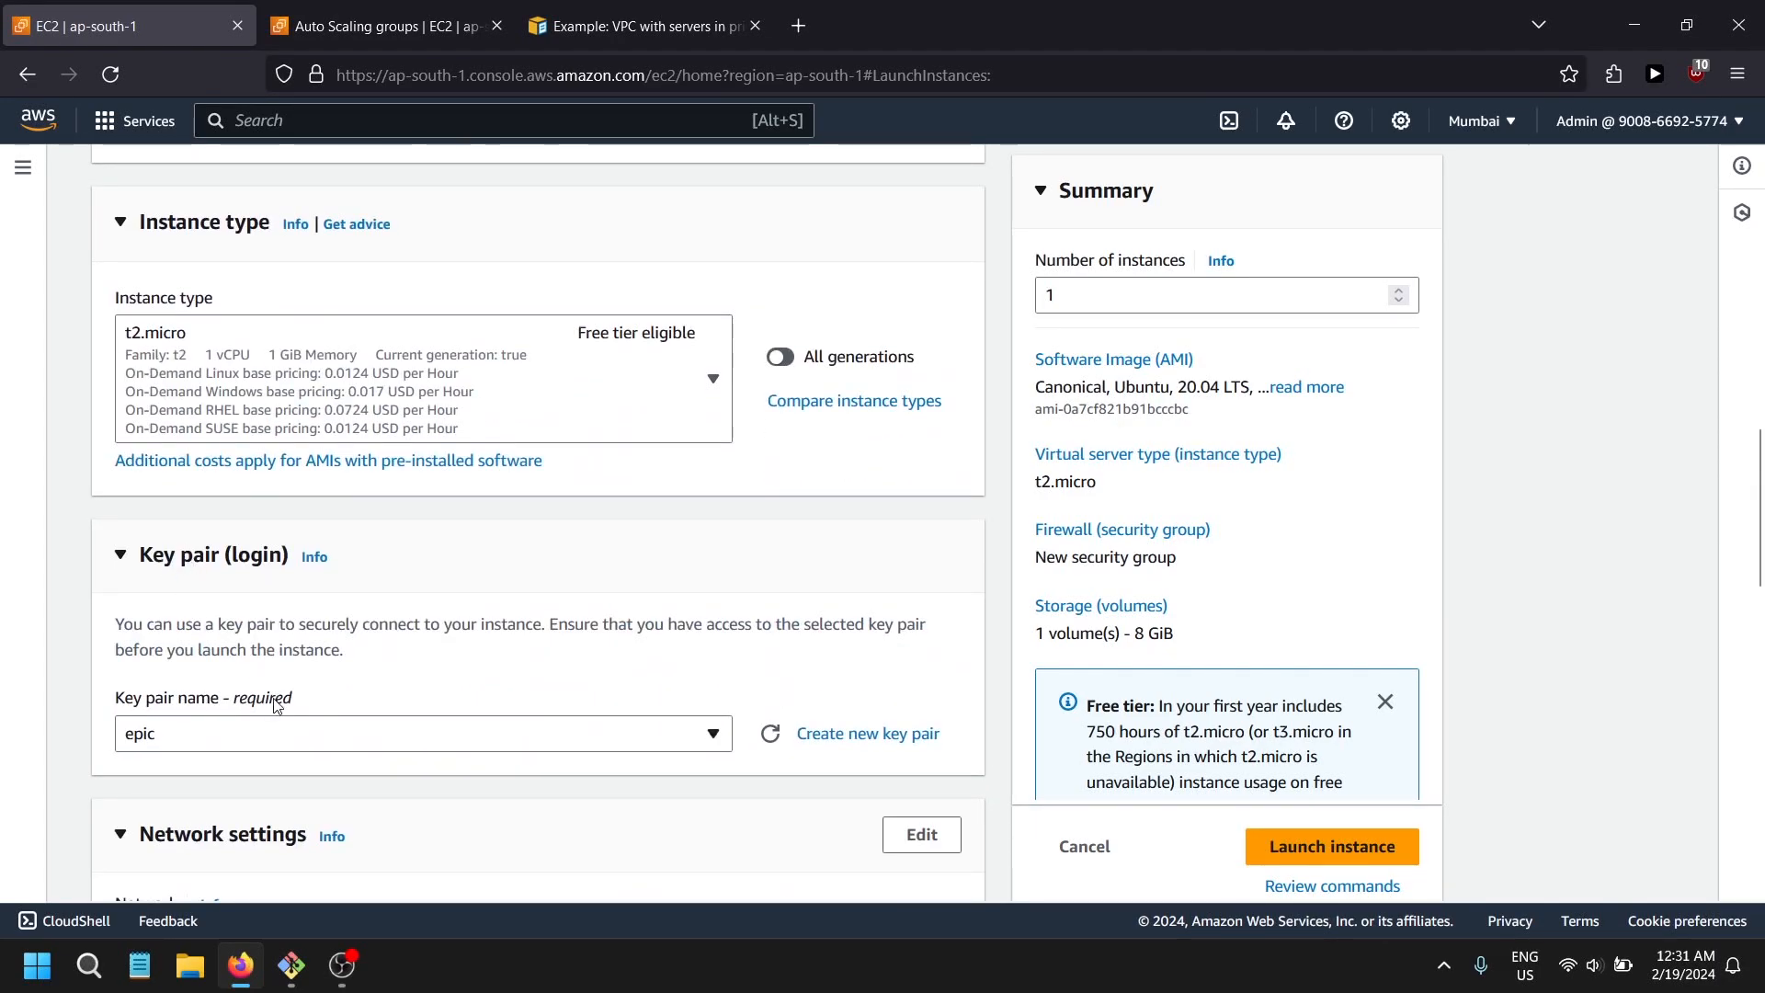
{"action": "scroll", "coordinate": [760, 452], "scroll_direction": "up", "scroll_amount": 3}
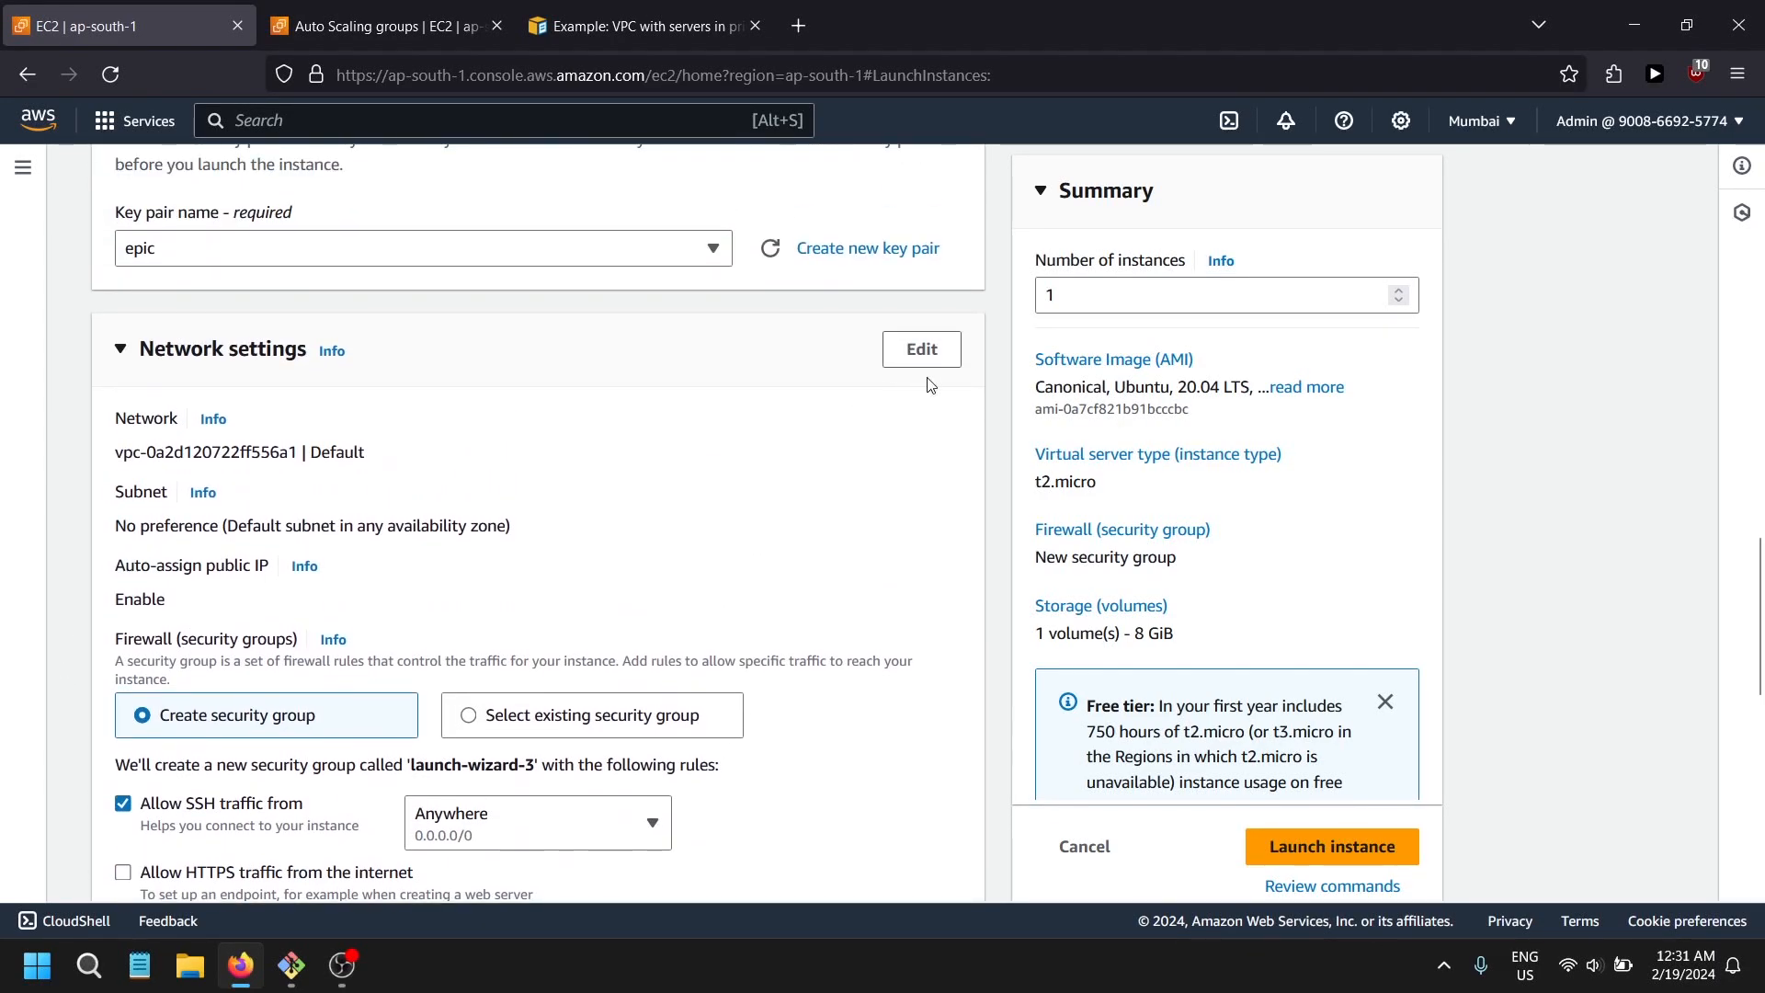
{"action": "left_click", "coordinate": [920, 351]}
{"action": "left_click", "coordinate": [335, 466]}
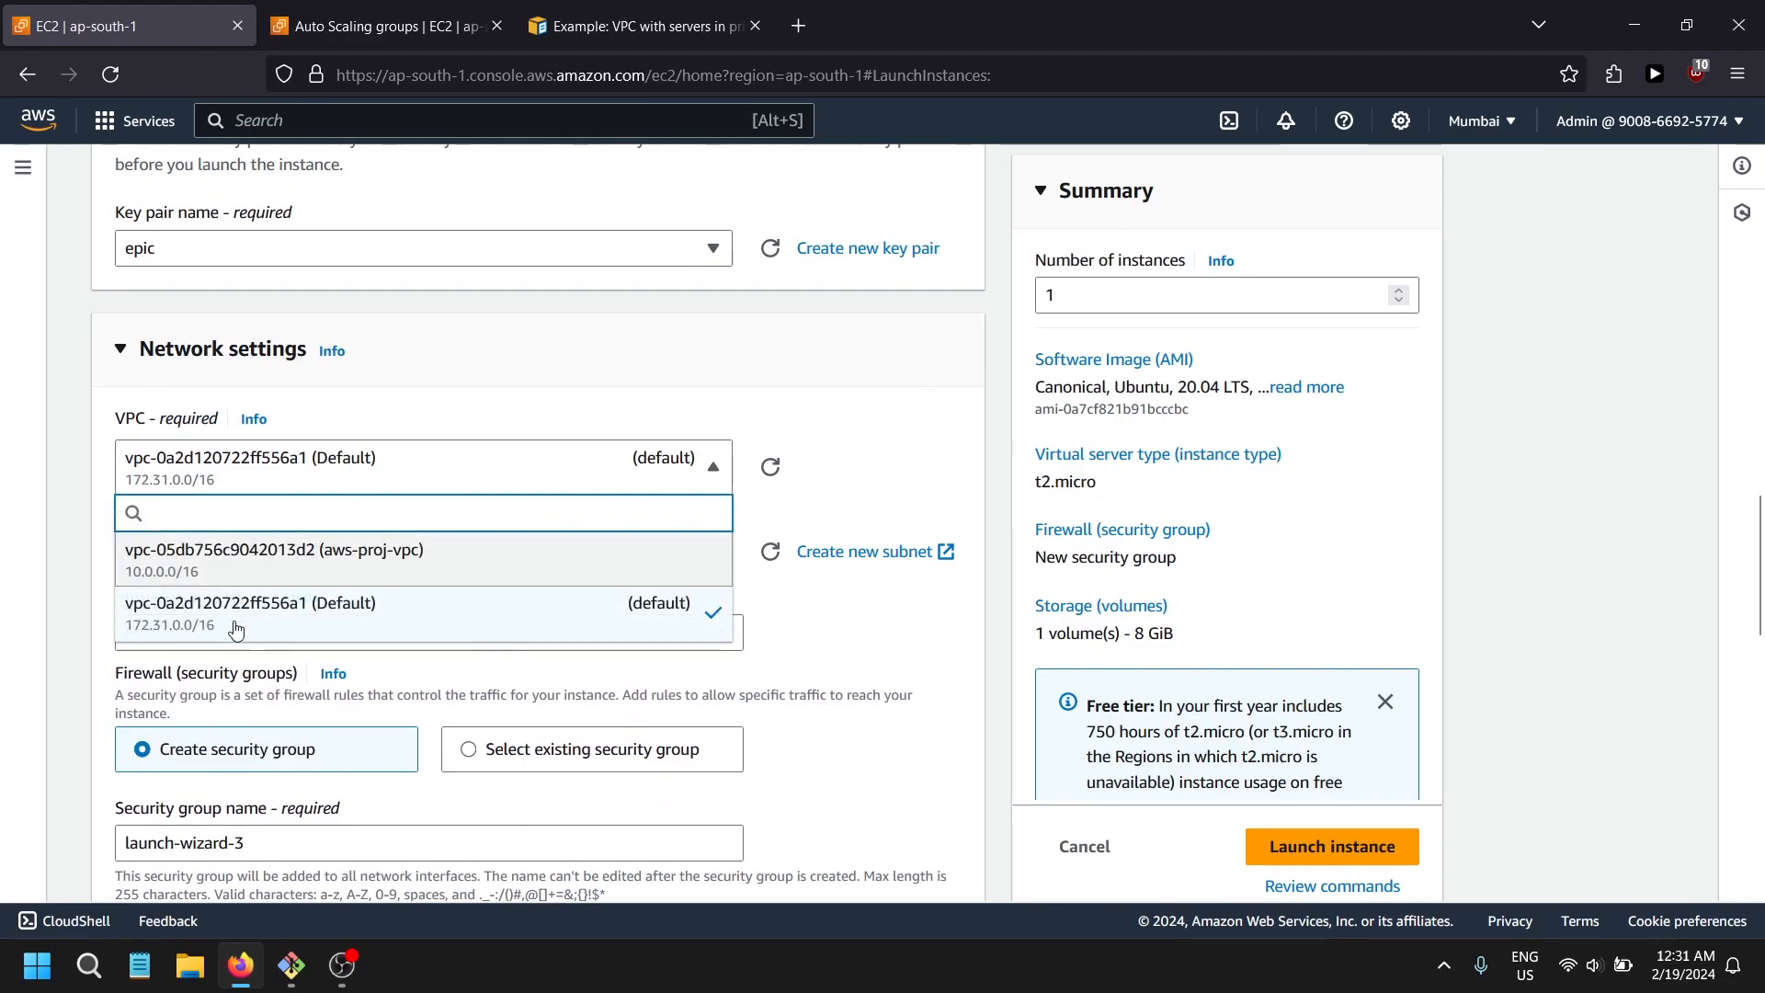
{"action": "left_click", "coordinate": [276, 556]}
- Compare the available subnets with the reference architecture diagram and keep aws-proj-subnet-public1-ap-south-1a for the instance
{"action": "scroll", "coordinate": [360, 331], "scroll_direction": "down", "scroll_amount": 3}
{"action": "left_click", "coordinate": [361, 327]}
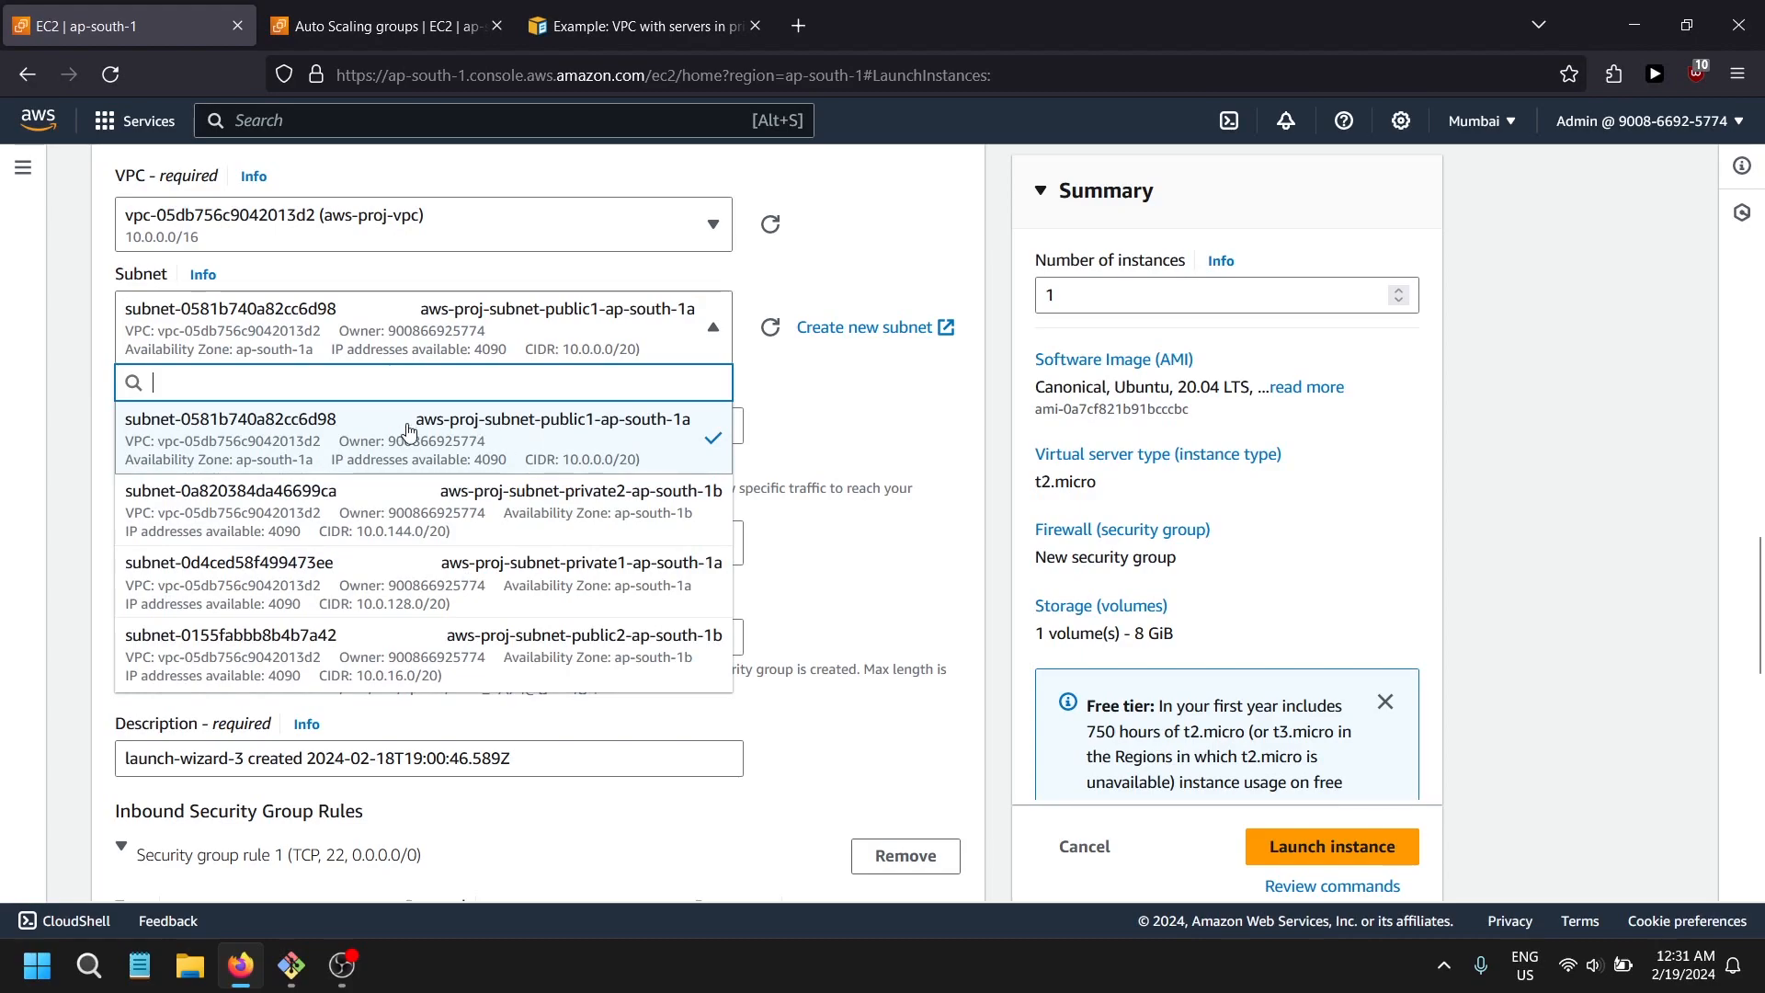
{"action": "left_click", "coordinate": [614, 27]}
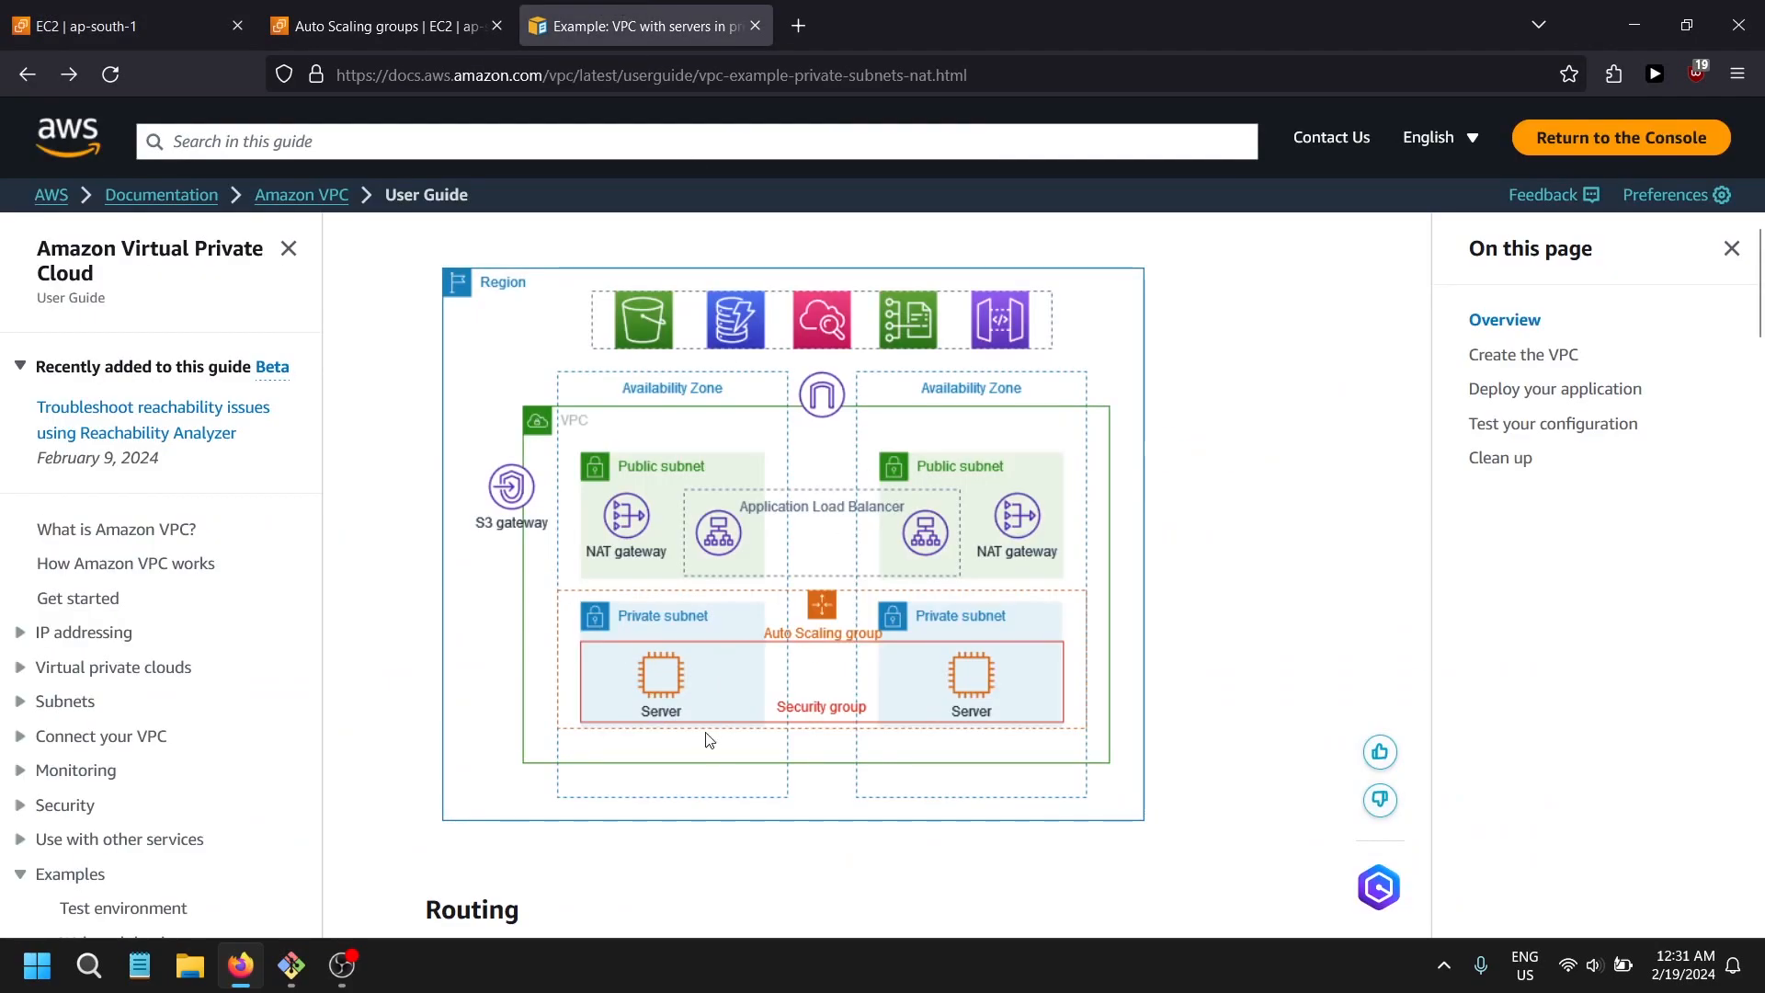
{"action": "left_click", "coordinate": [129, 26]}
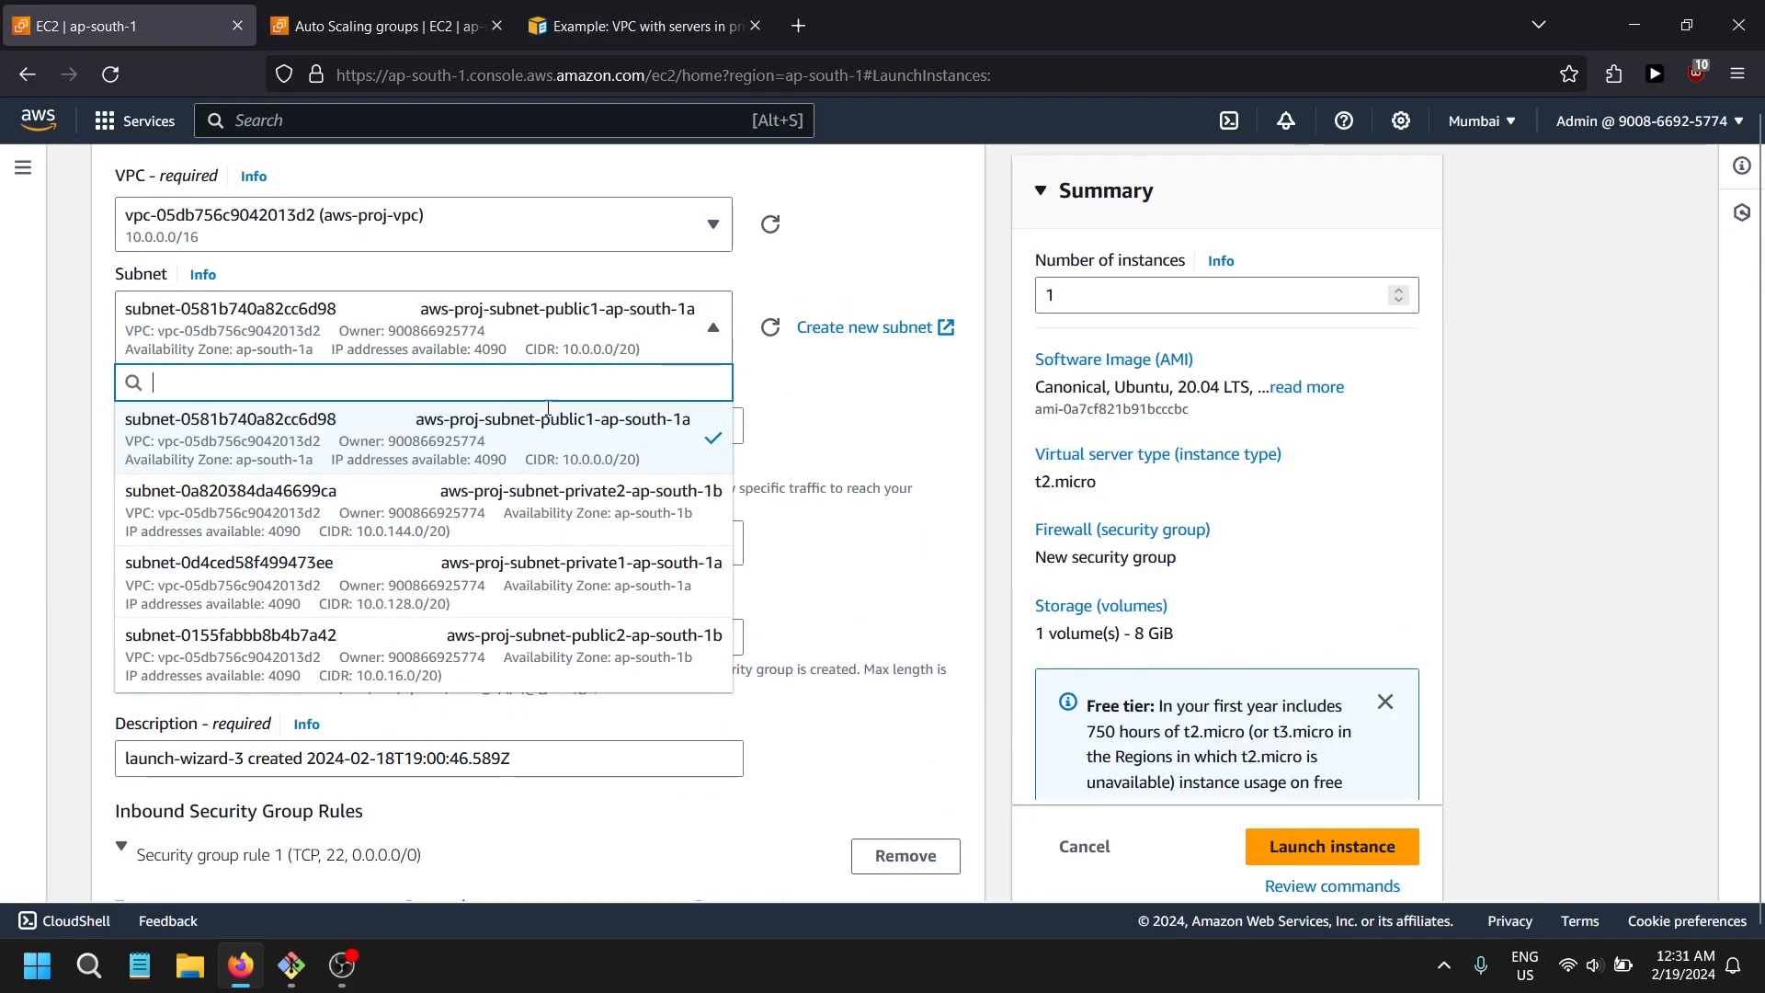
{"action": "left_click", "coordinate": [836, 451]}
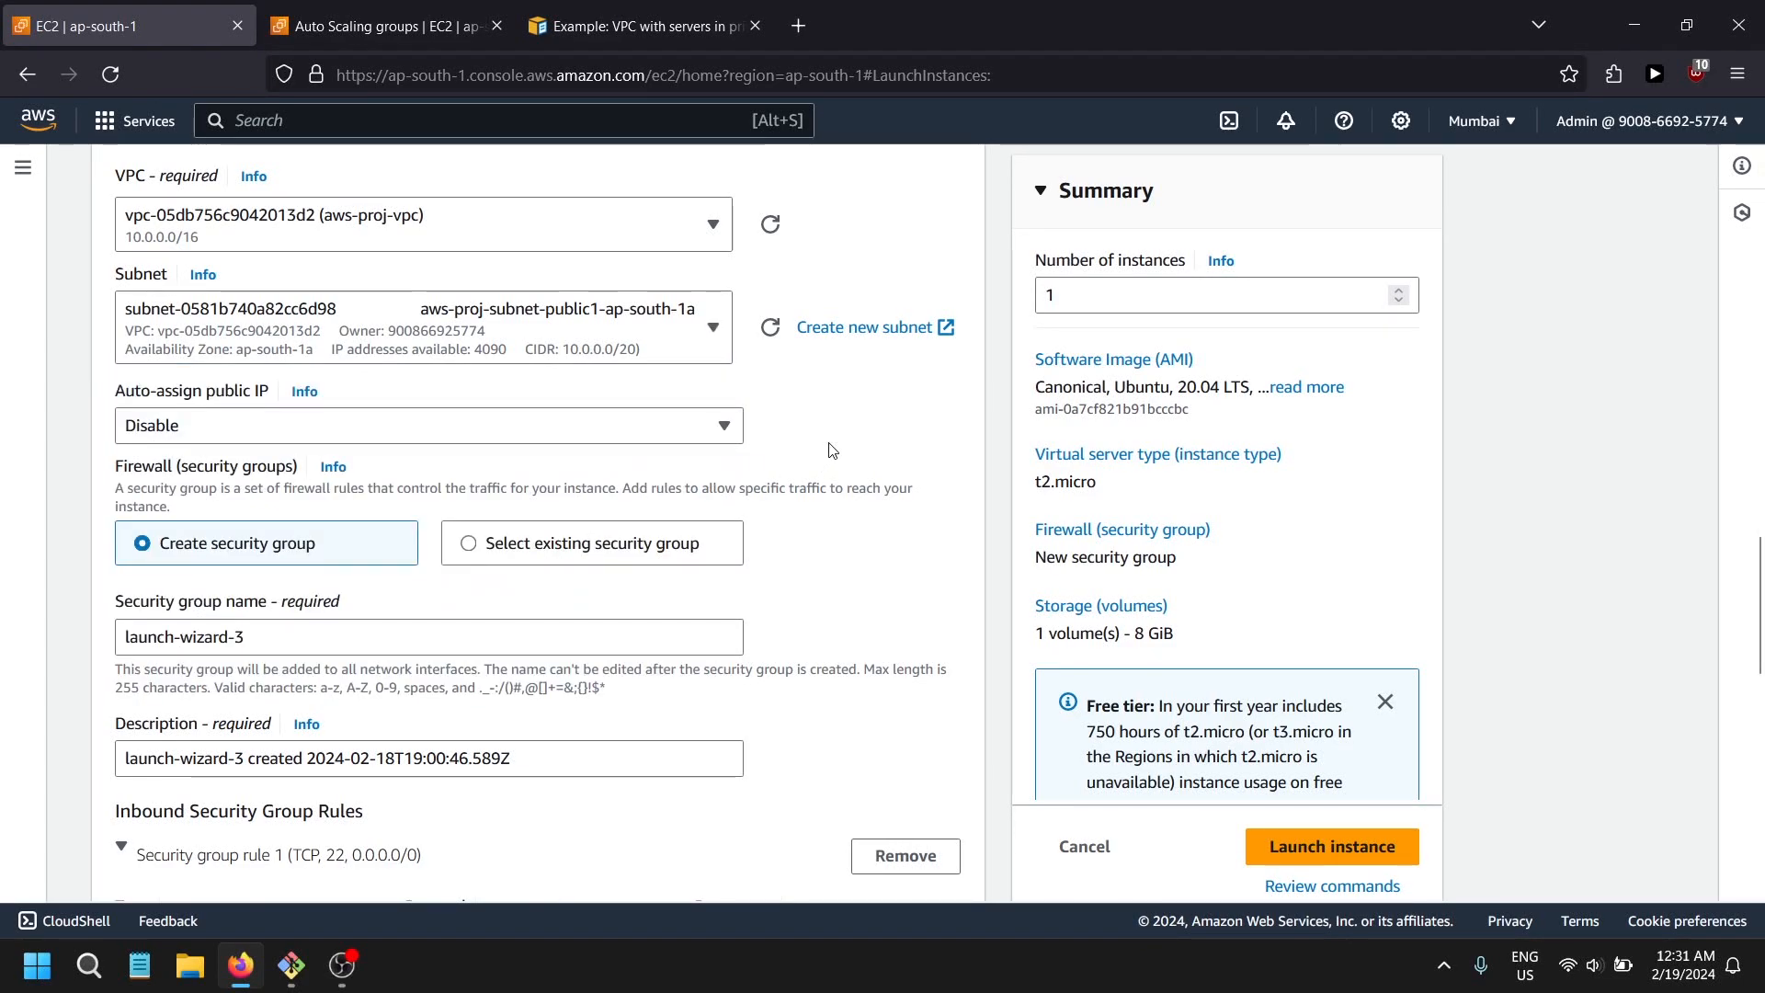
- Enable automatic public IP assignment for the instance and view the existing security groups available to it
{"action": "left_click", "coordinate": [331, 426]}
{"action": "left_click", "coordinate": [138, 461]}
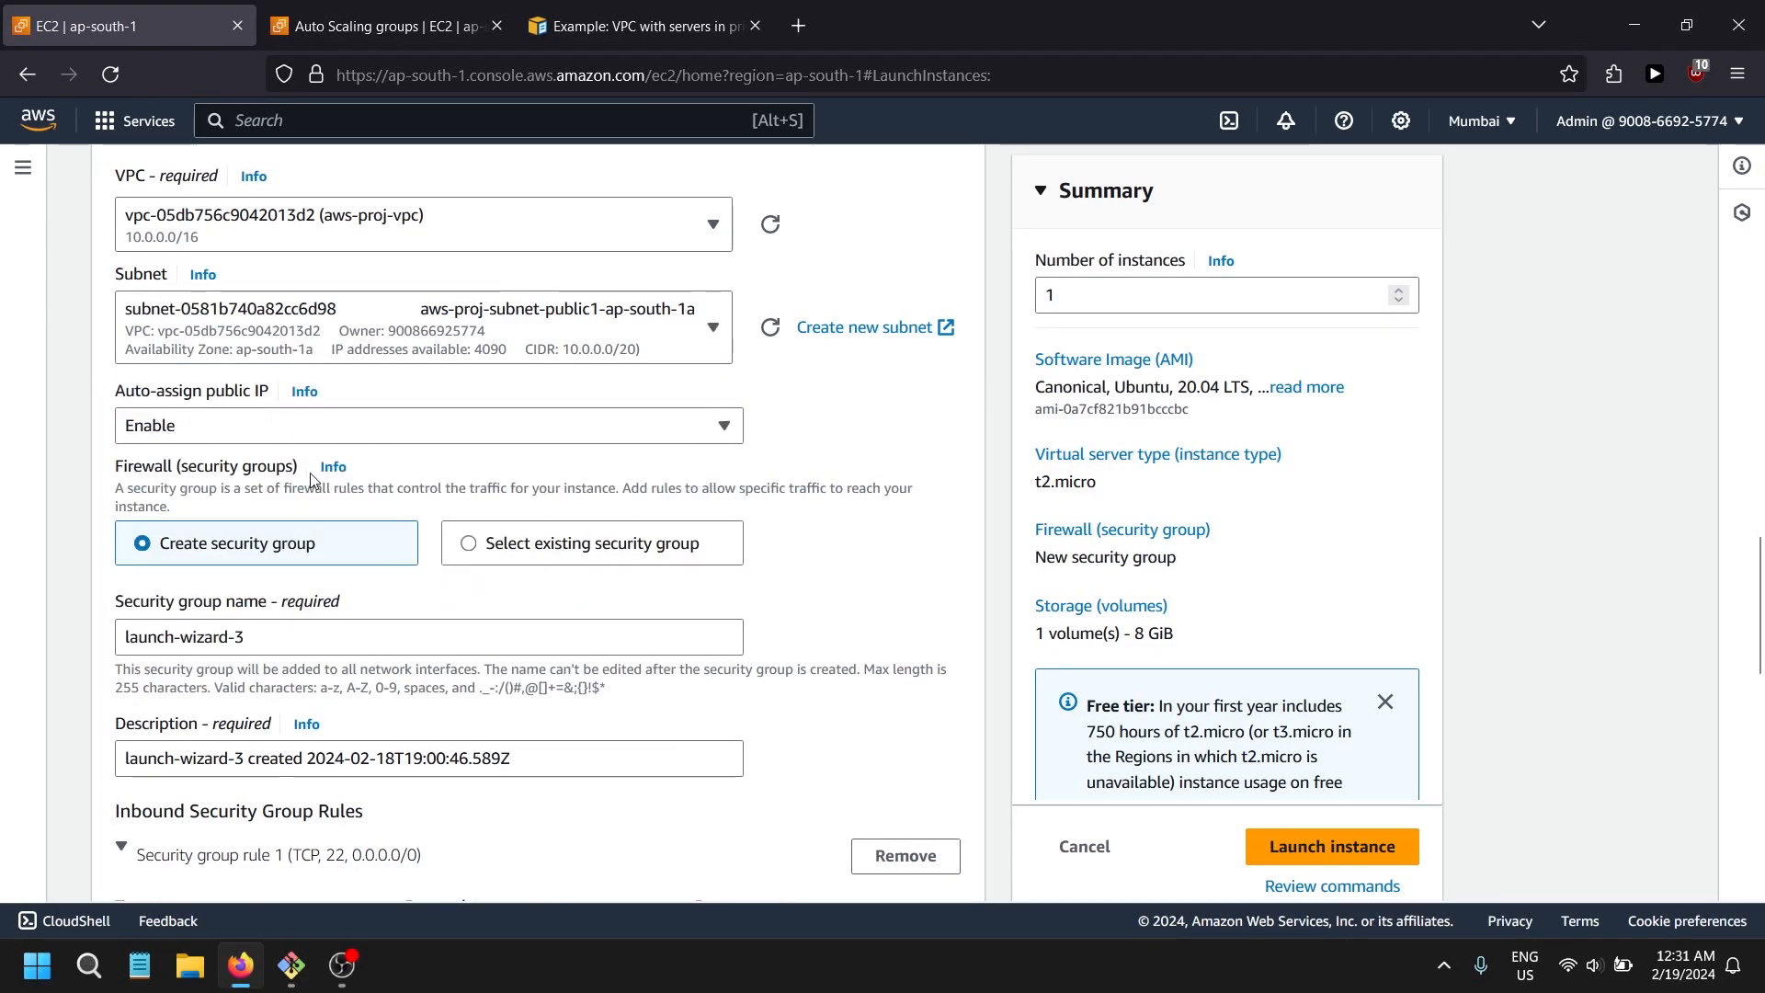
{"action": "left_click", "coordinate": [470, 546]}
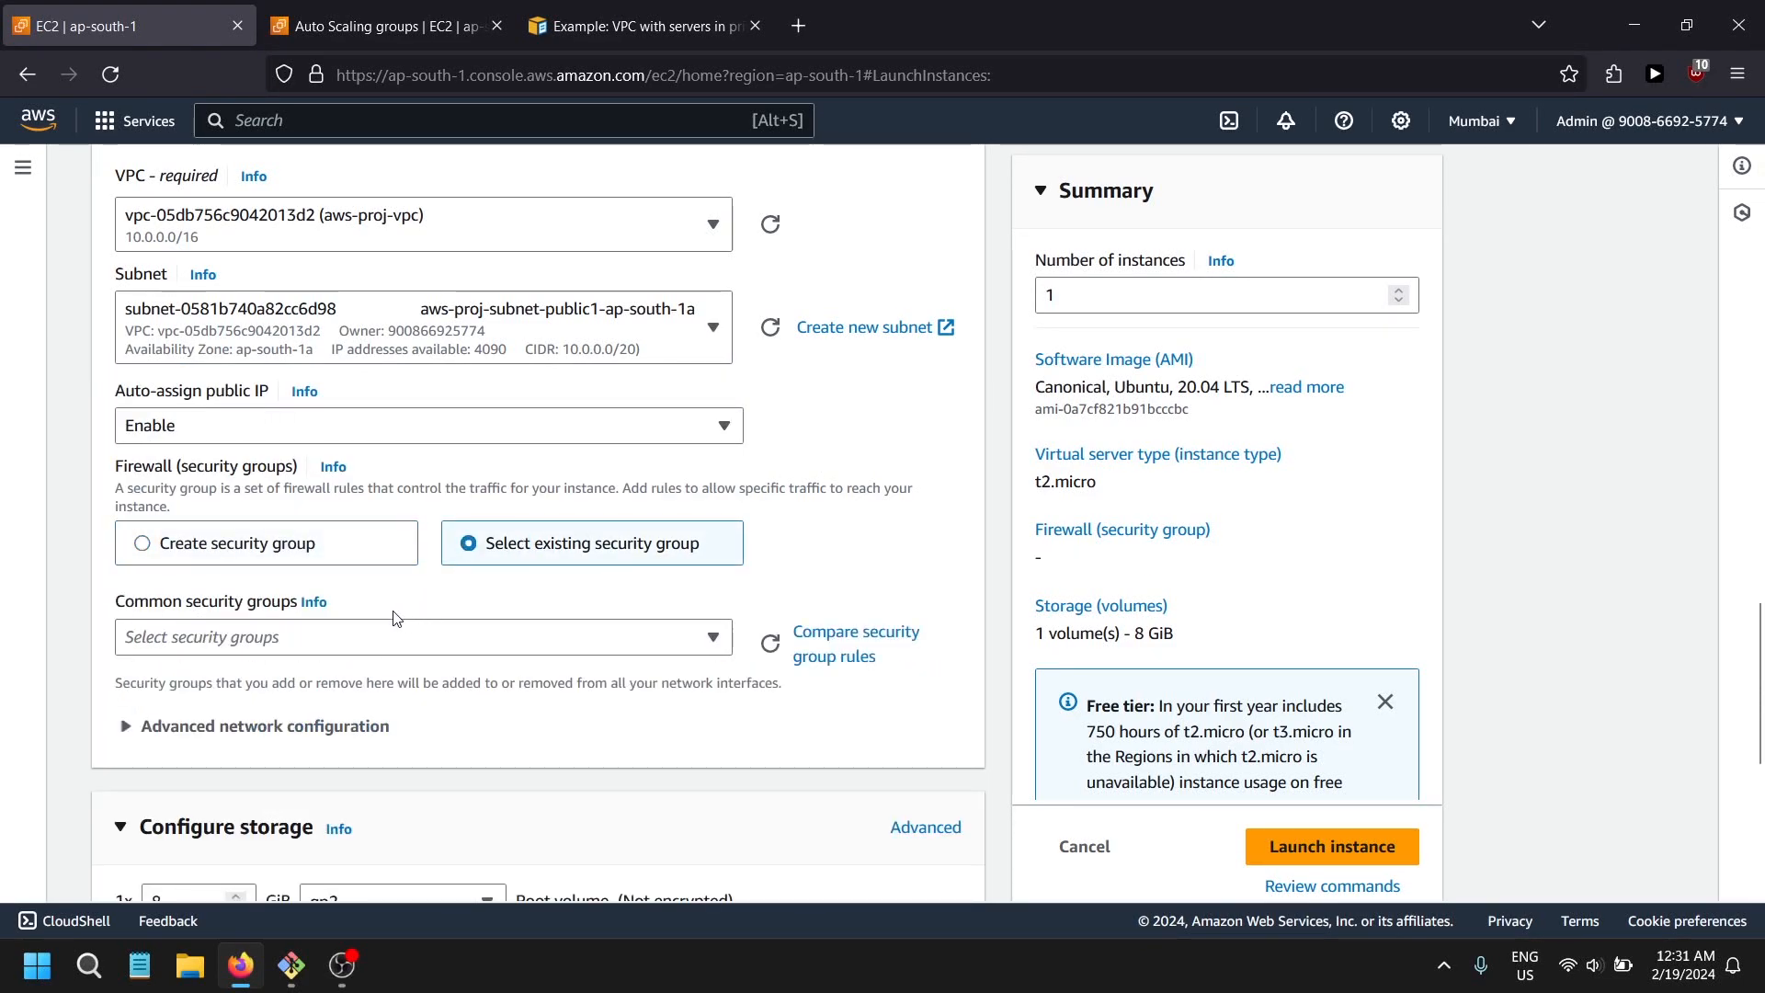
{"action": "left_click", "coordinate": [391, 643]}
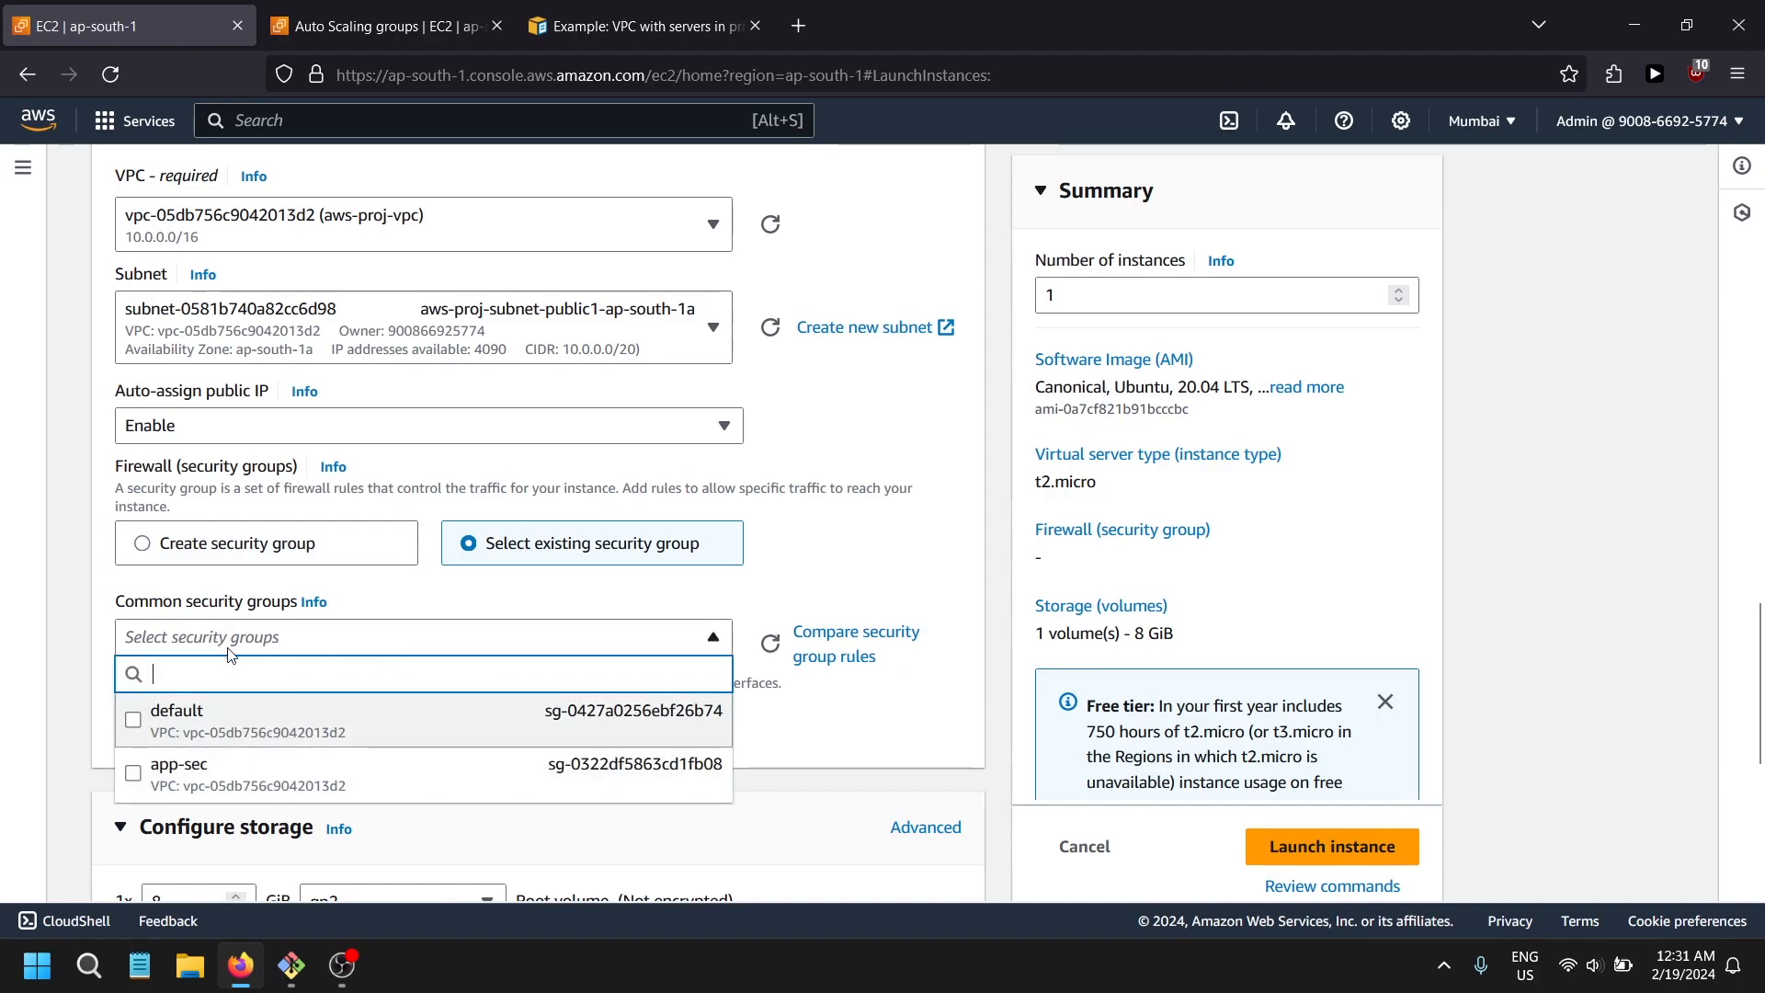
- Try to set up a new security group named app-sec for the instance
{"action": "left_click", "coordinate": [339, 544]}
{"action": "scroll", "coordinate": [273, 462], "scroll_direction": "down", "scroll_amount": 1}
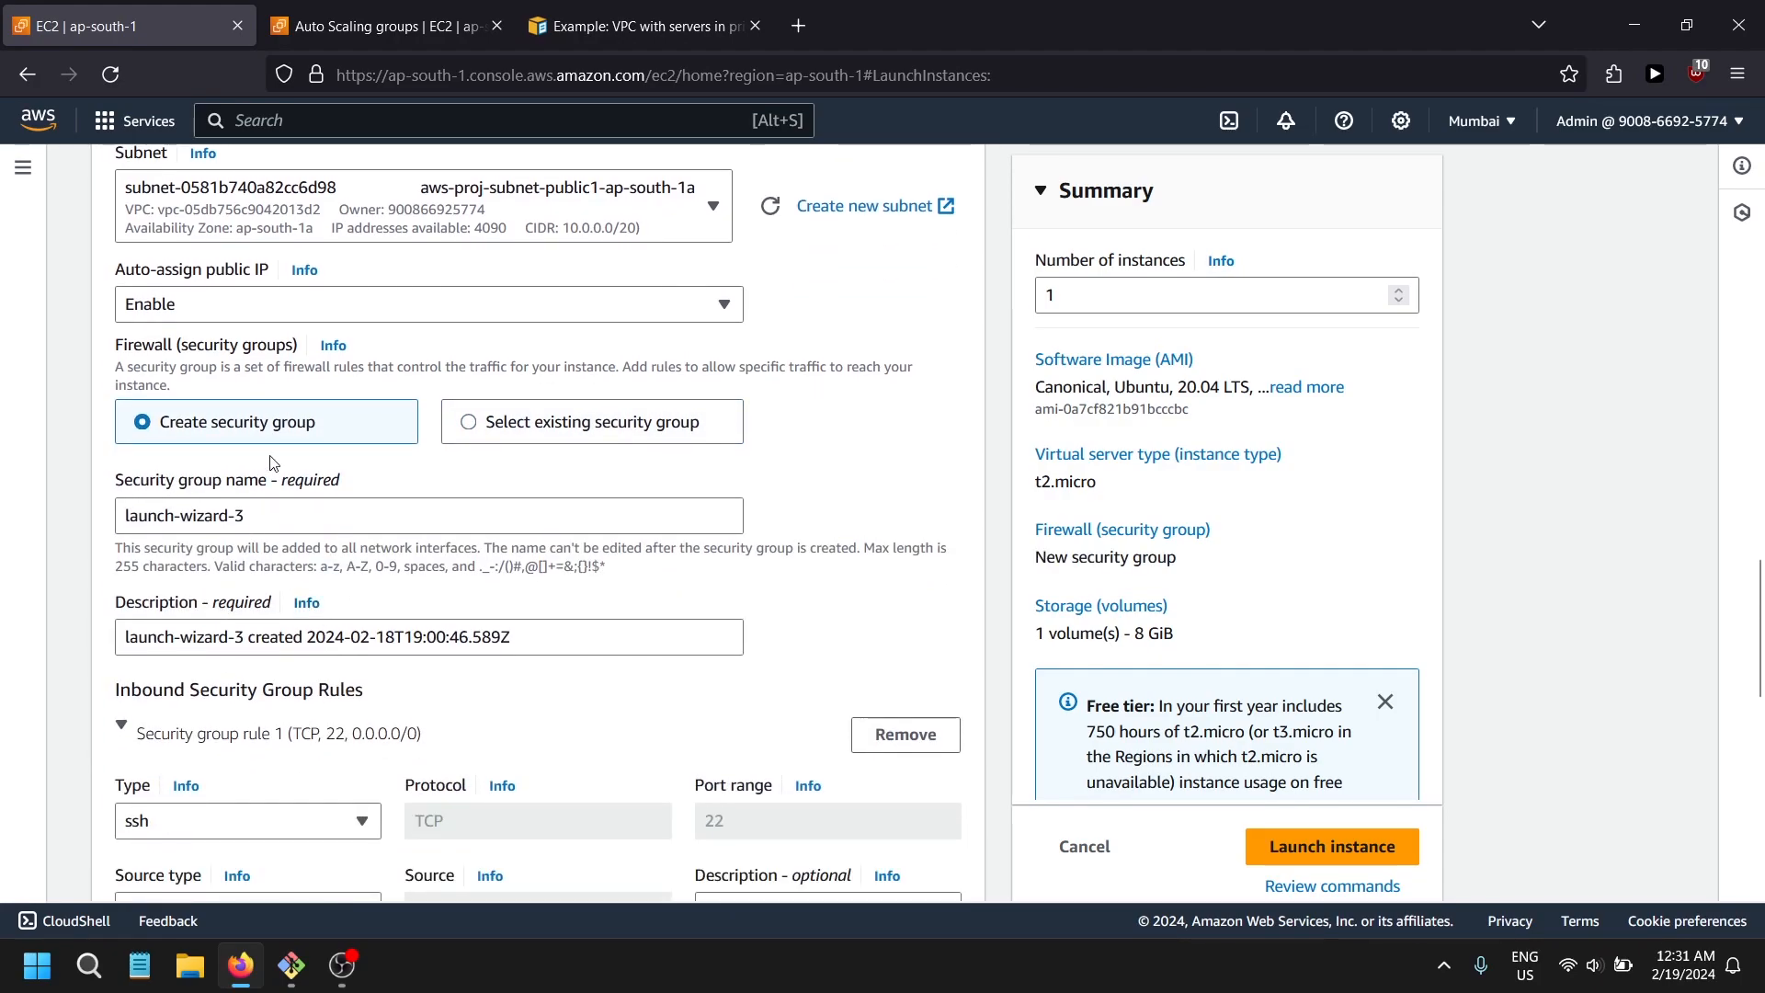
{"action": "triple_click", "coordinate": [202, 514]}
{"action": "type", "text": "app-se"}
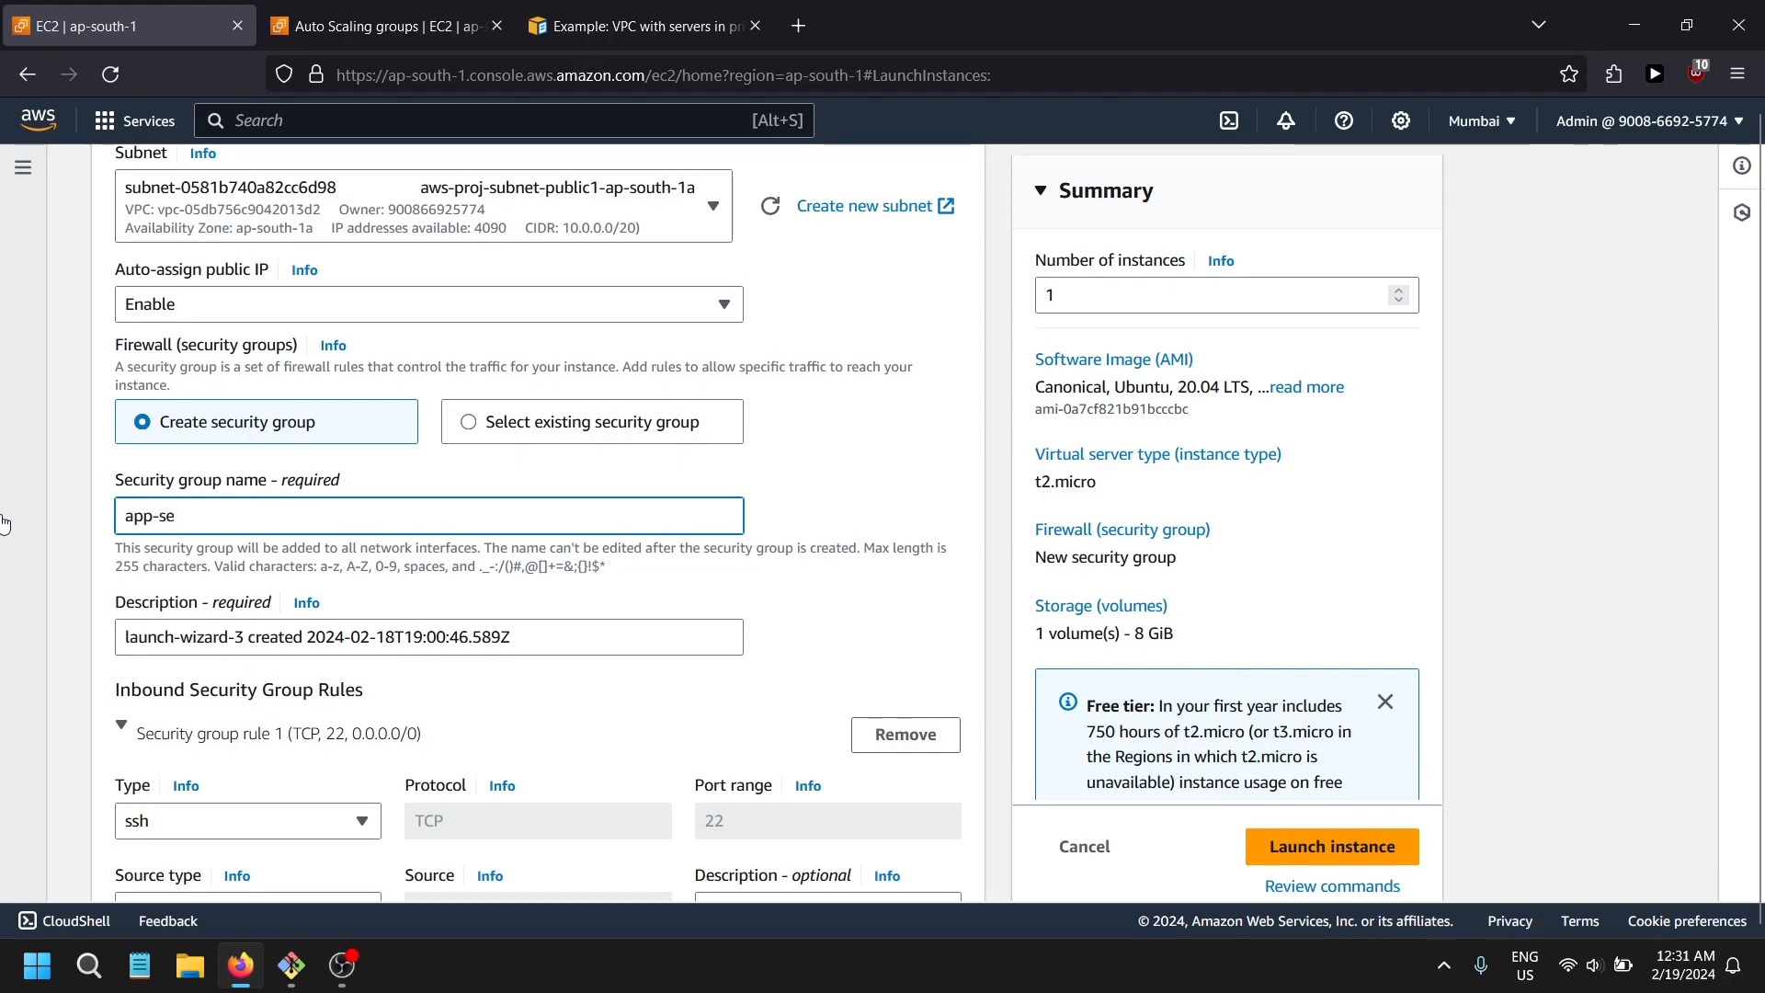
{"action": "type", "text": "c"}
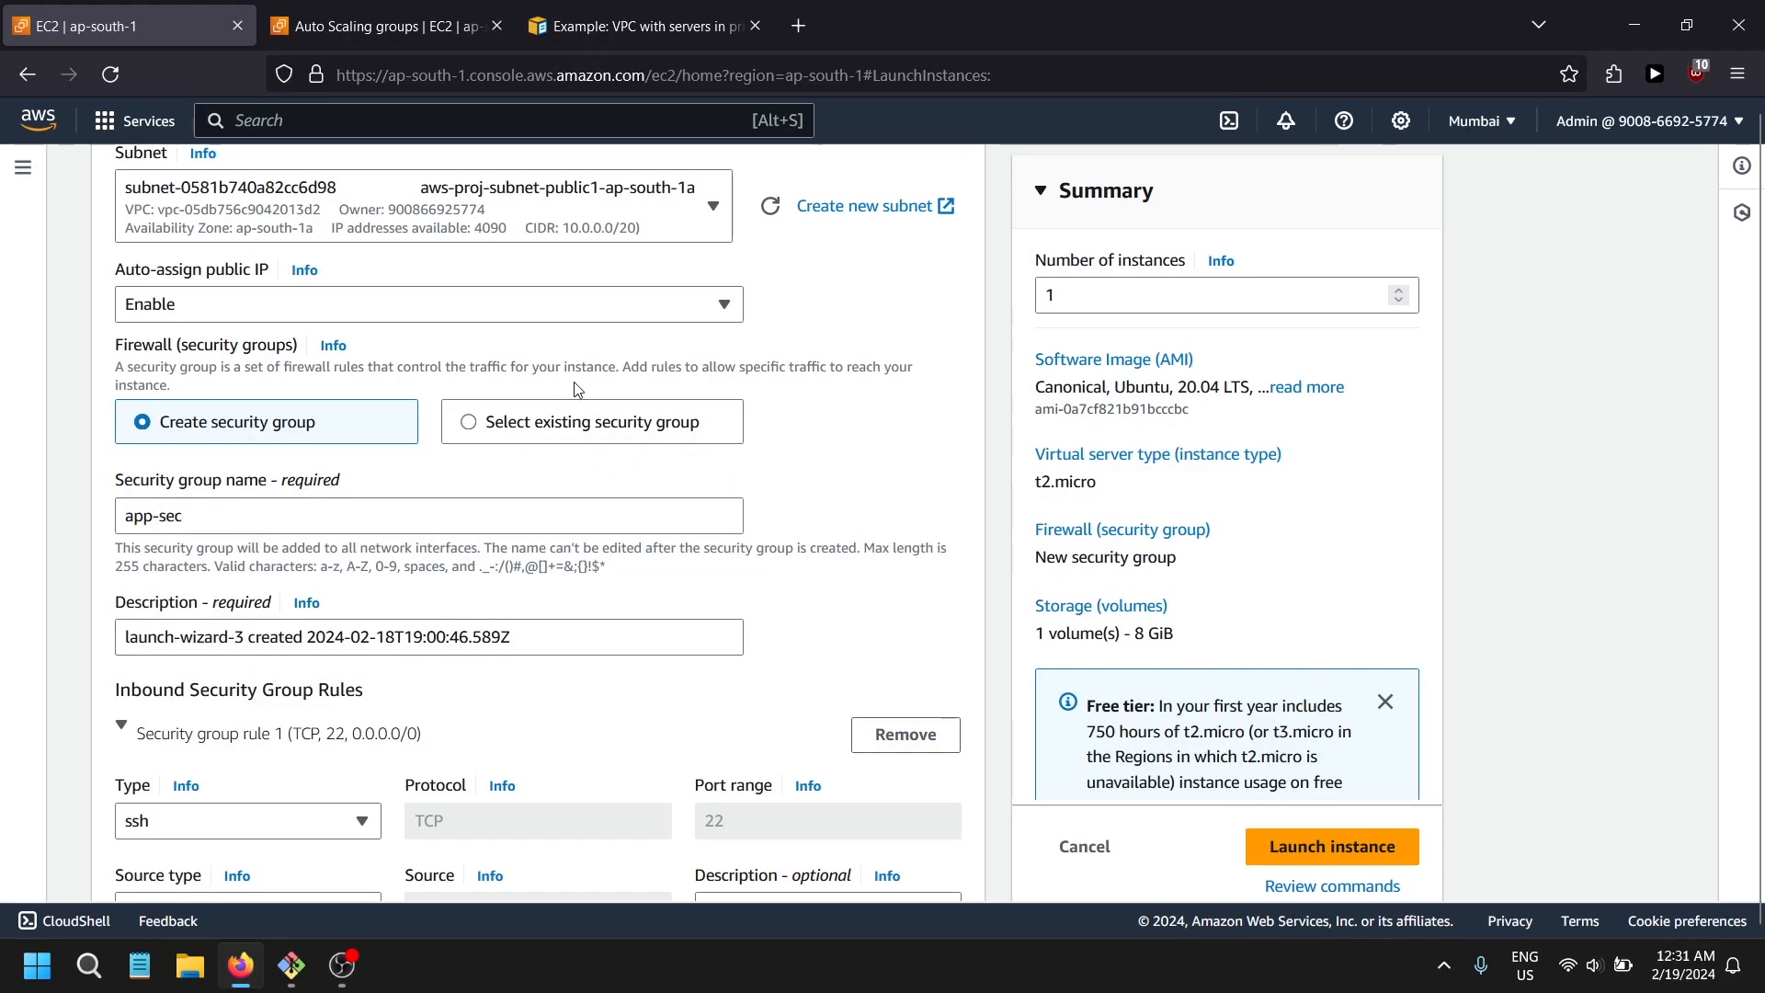
- Assign the existing app-sec security group to the instance and remove it again
{"action": "left_click", "coordinate": [579, 421]}
{"action": "left_click", "coordinate": [374, 517]}
{"action": "left_click", "coordinate": [374, 535]}
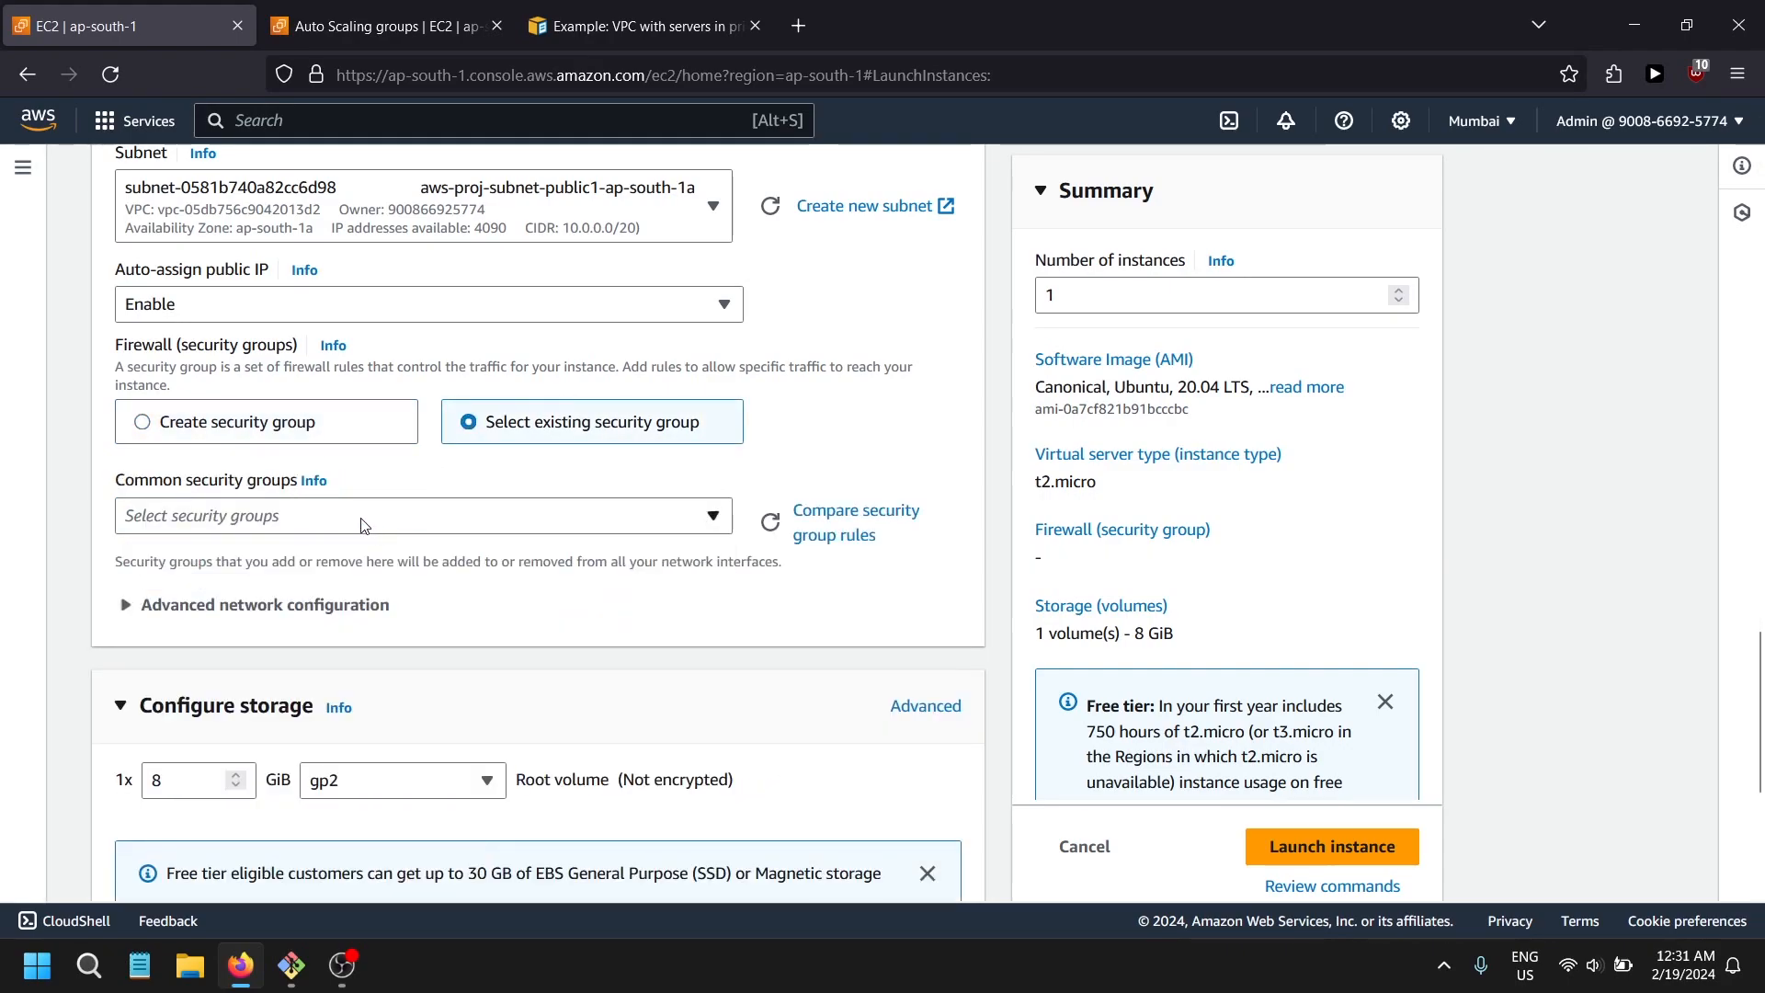
{"action": "left_click", "coordinate": [322, 515]}
{"action": "left_click", "coordinate": [385, 677]}
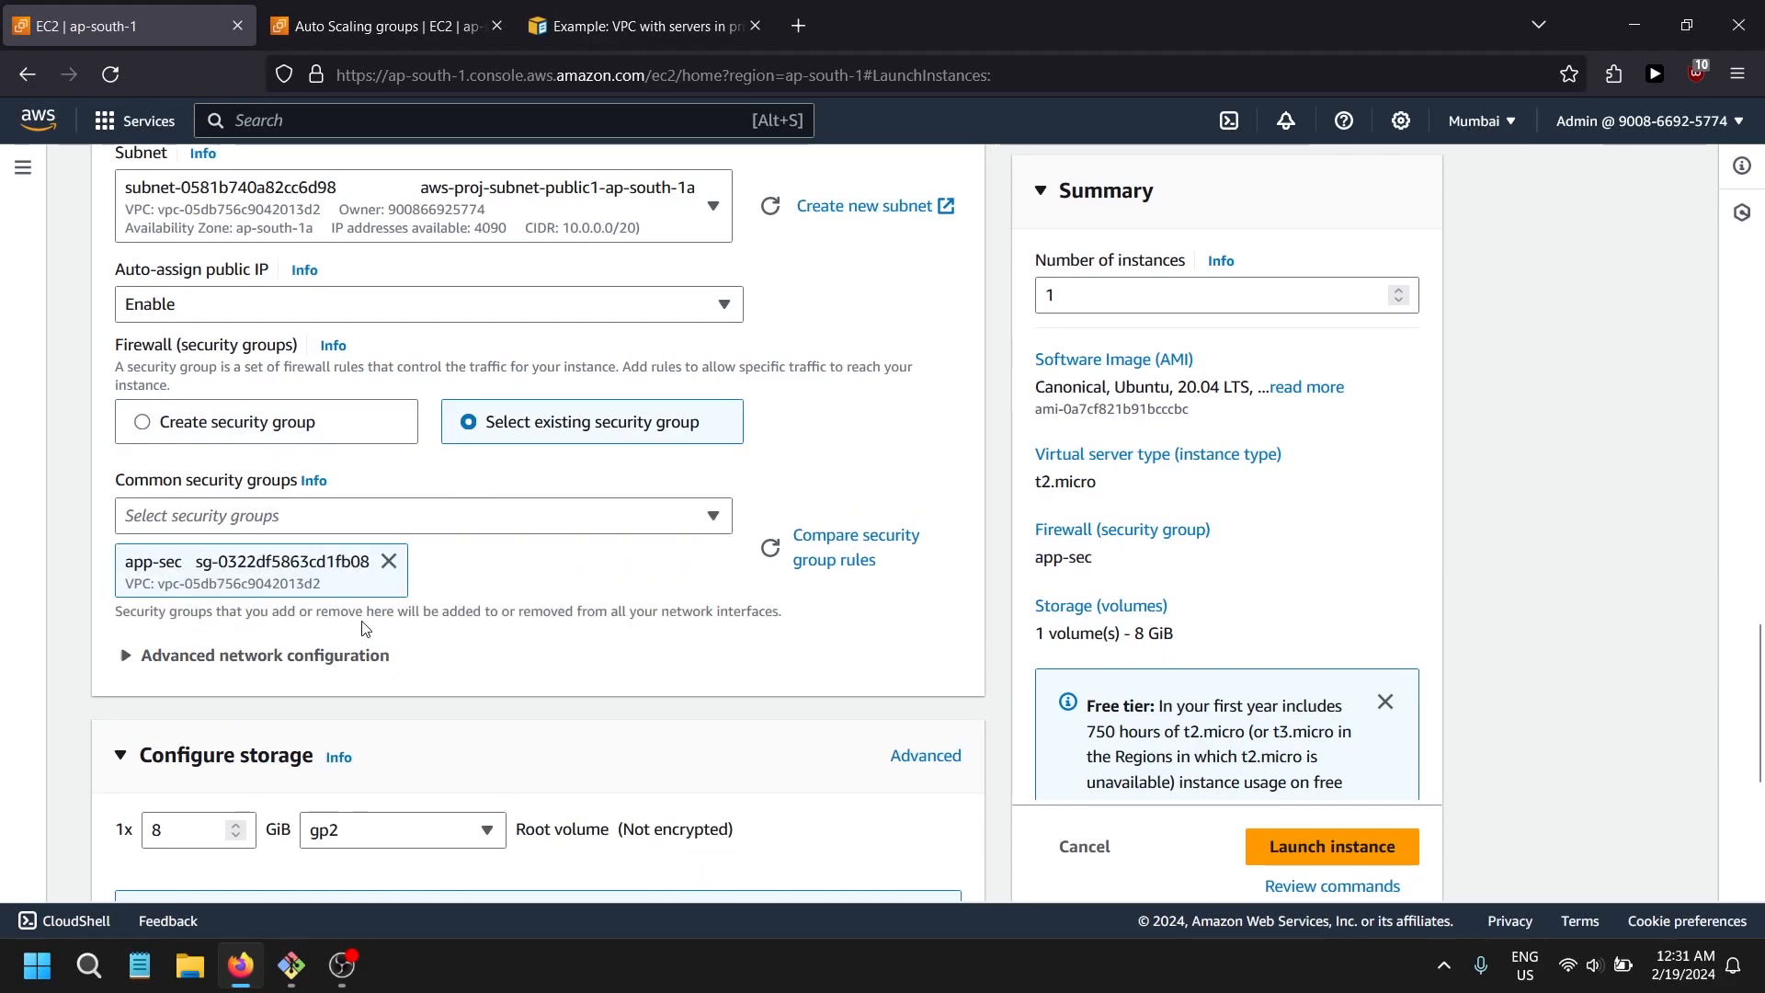
{"action": "right_click", "coordinate": [390, 565]}
{"action": "key", "text": "Escape"}
{"action": "left_click", "coordinate": [389, 563]}
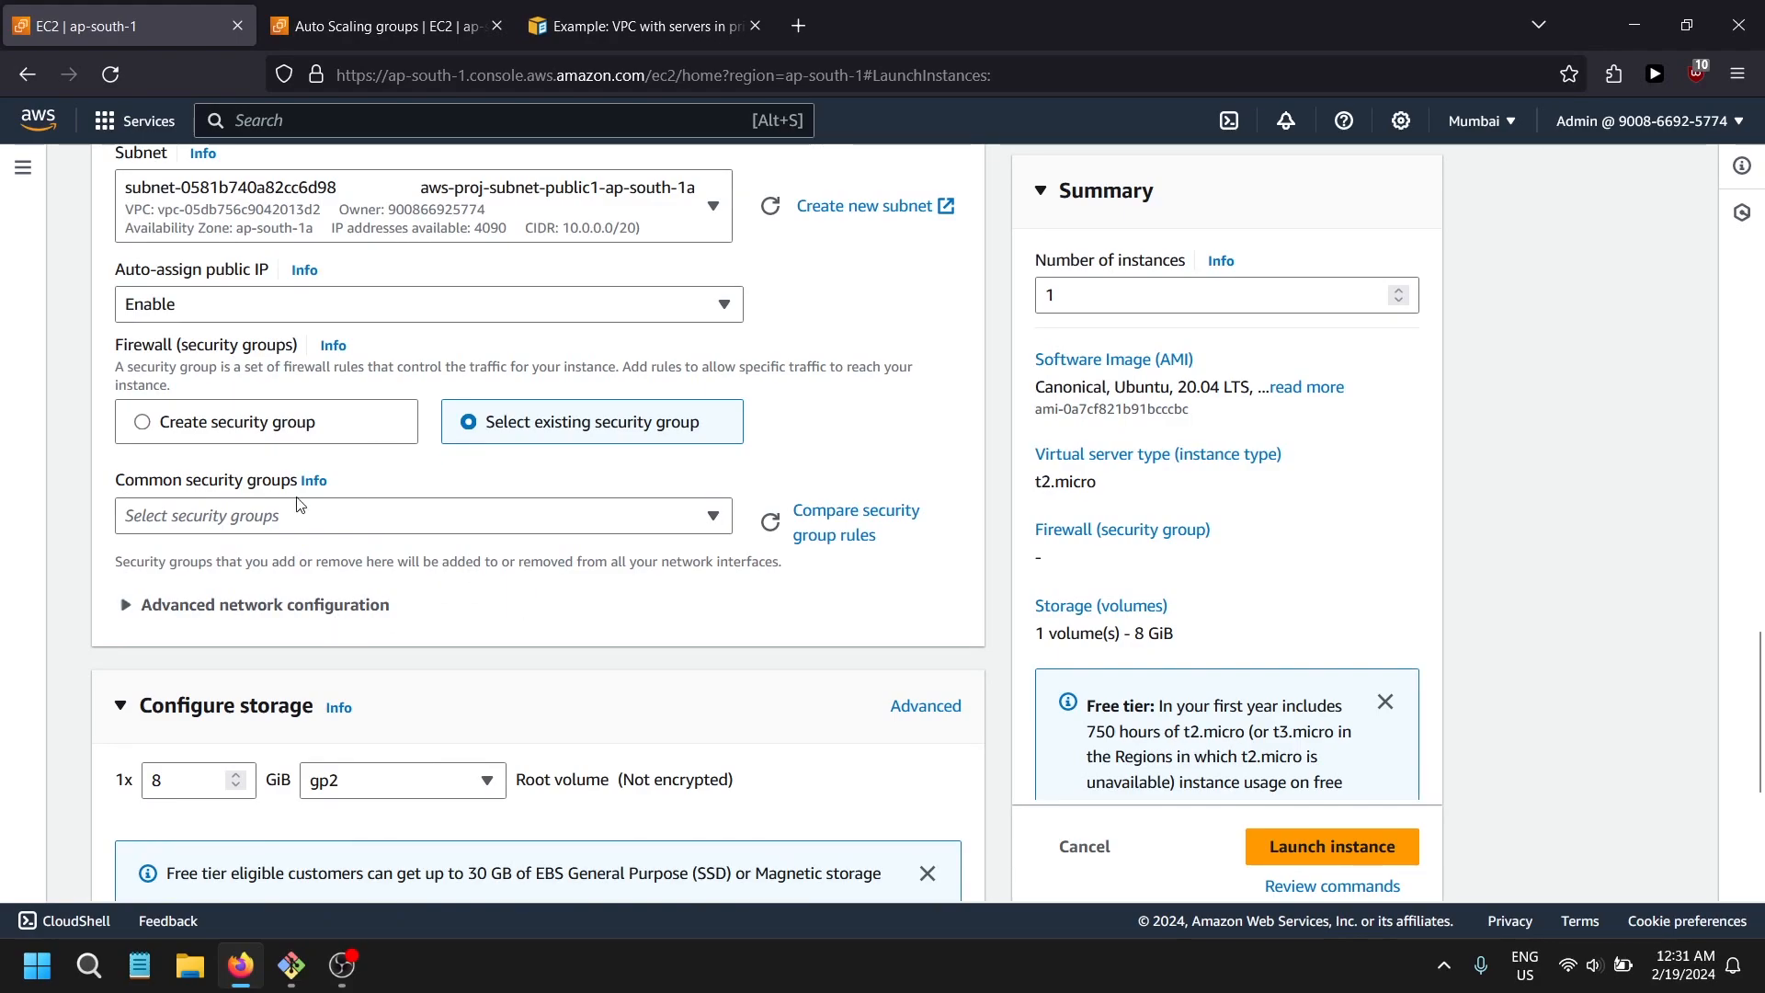
- Examine the inbound rules of the app-sec group in the security group comparison and return to the launch settings without applying it
{"action": "scroll", "coordinate": [302, 498], "scroll_direction": "down", "scroll_amount": 5}
{"action": "scroll", "coordinate": [432, 416], "scroll_direction": "up", "scroll_amount": 3}
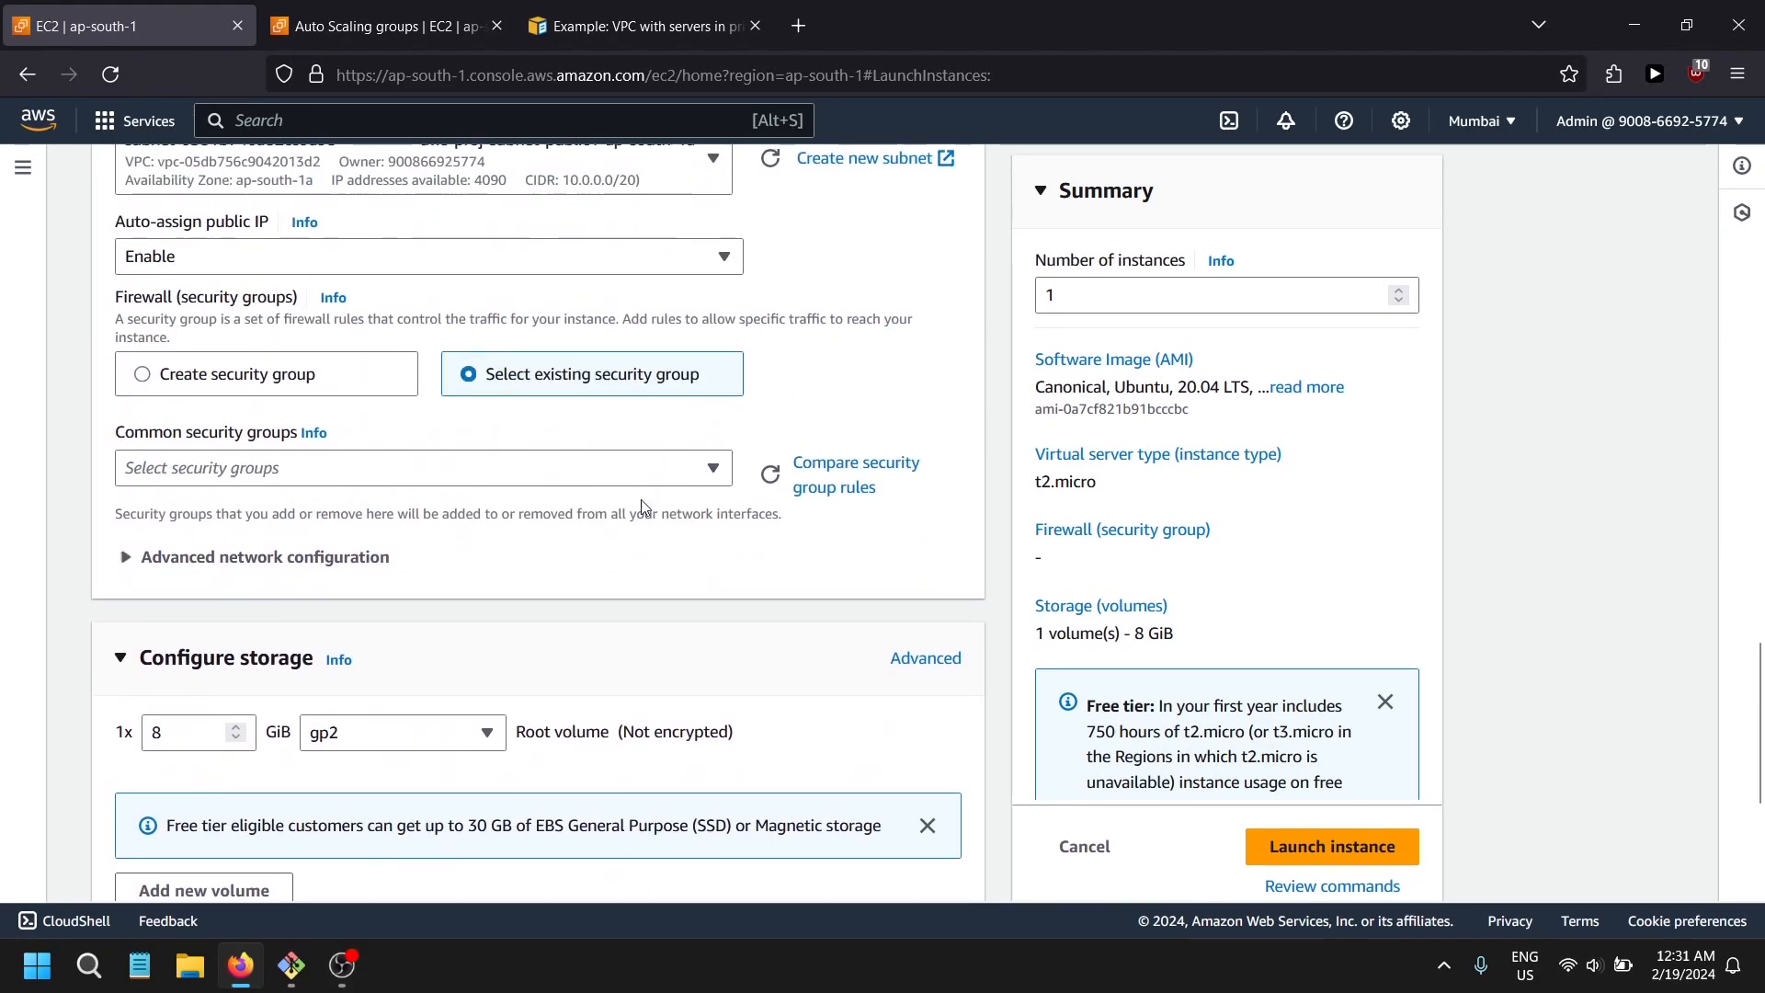
{"action": "scroll", "coordinate": [842, 678], "scroll_direction": "up", "scroll_amount": 3}
{"action": "left_click", "coordinate": [809, 727]}
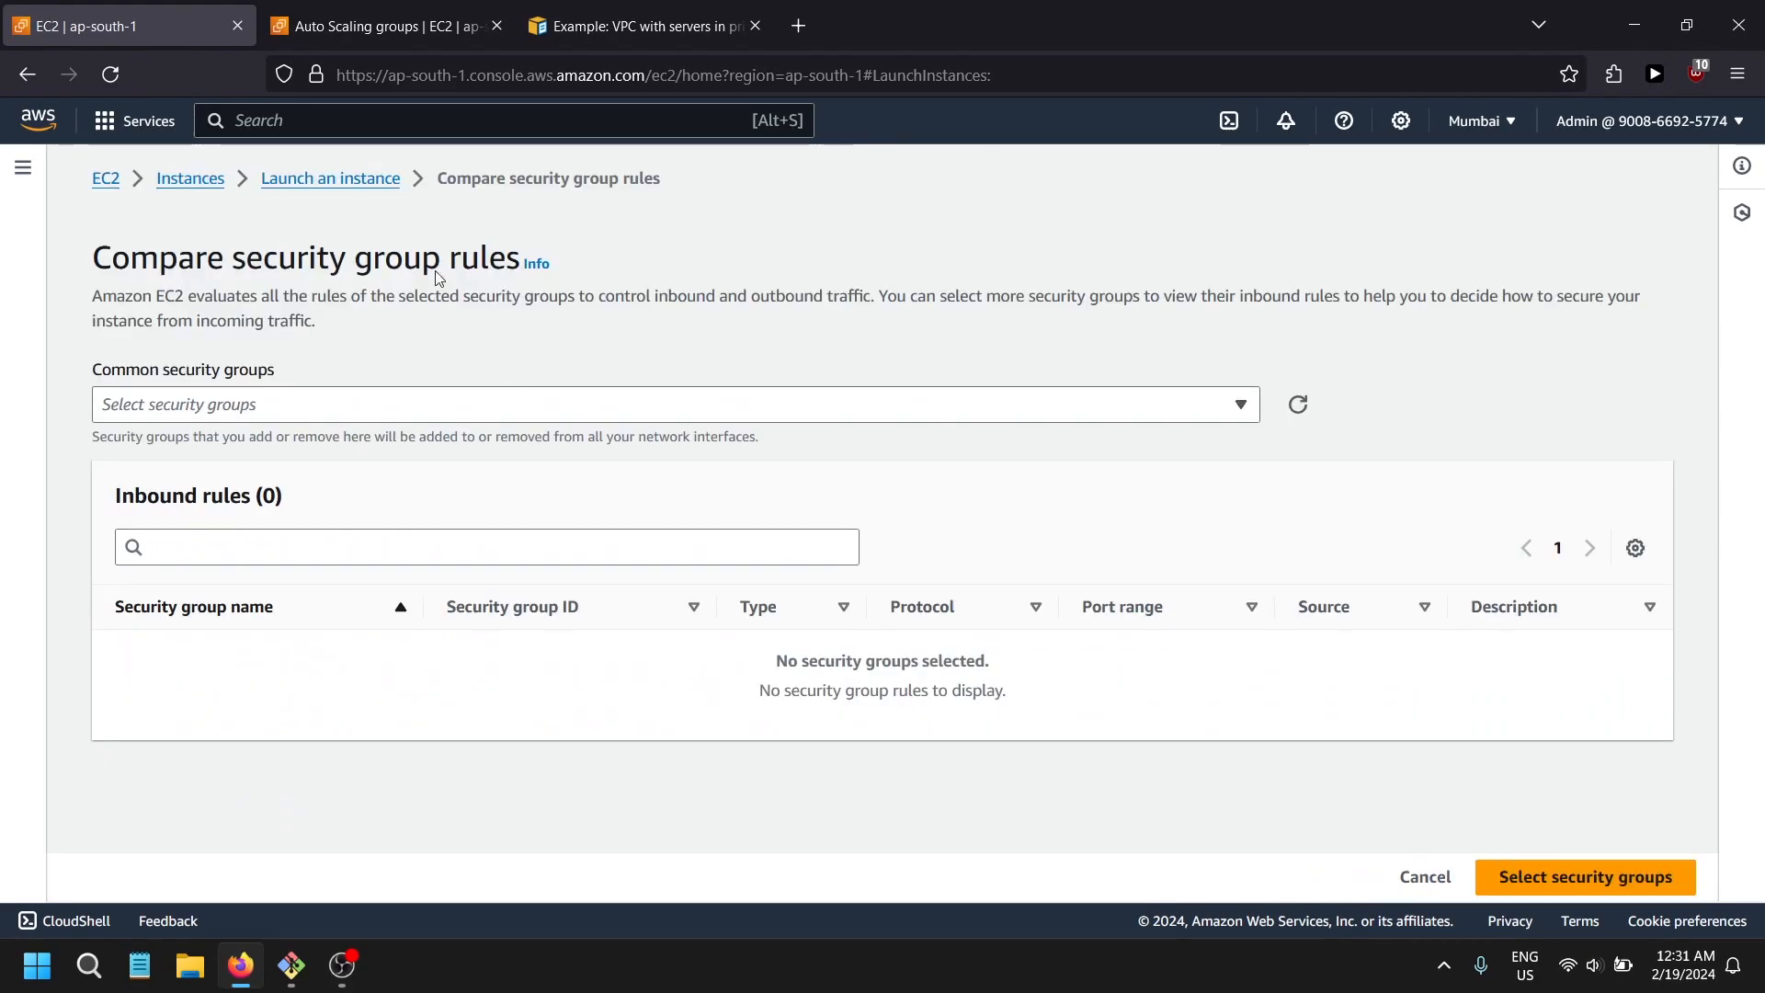
{"action": "left_click", "coordinate": [397, 404]}
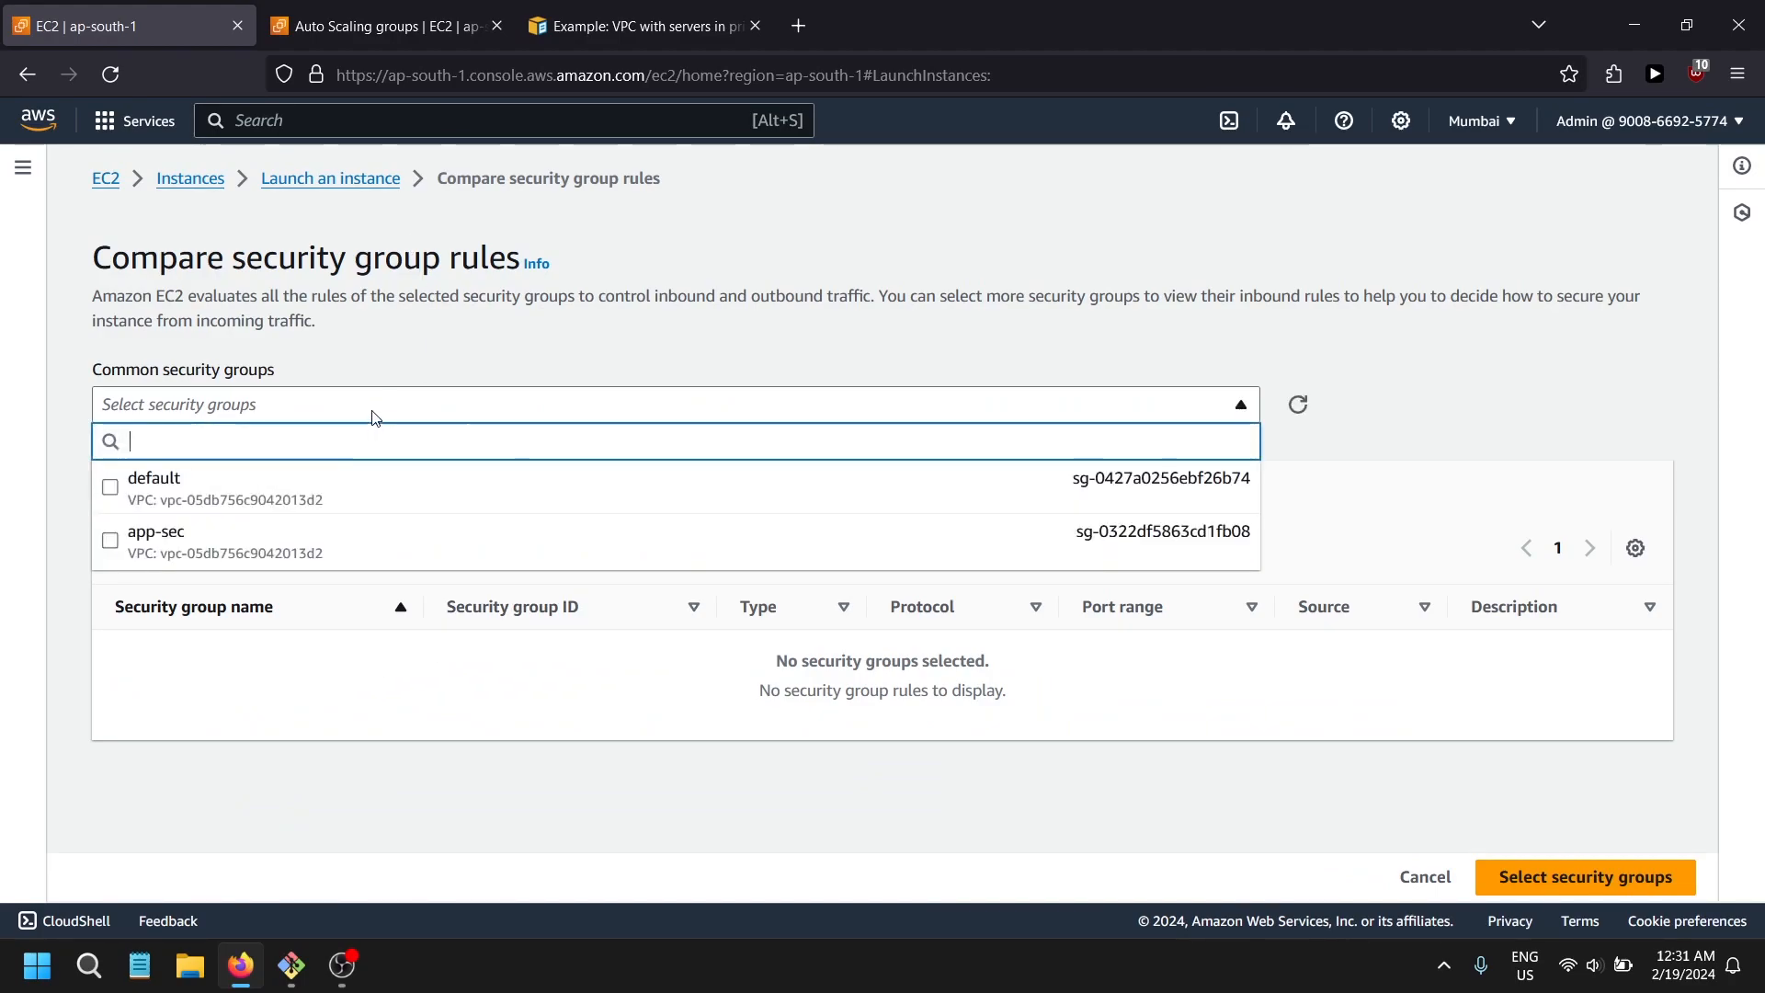
{"action": "left_click", "coordinate": [230, 535]}
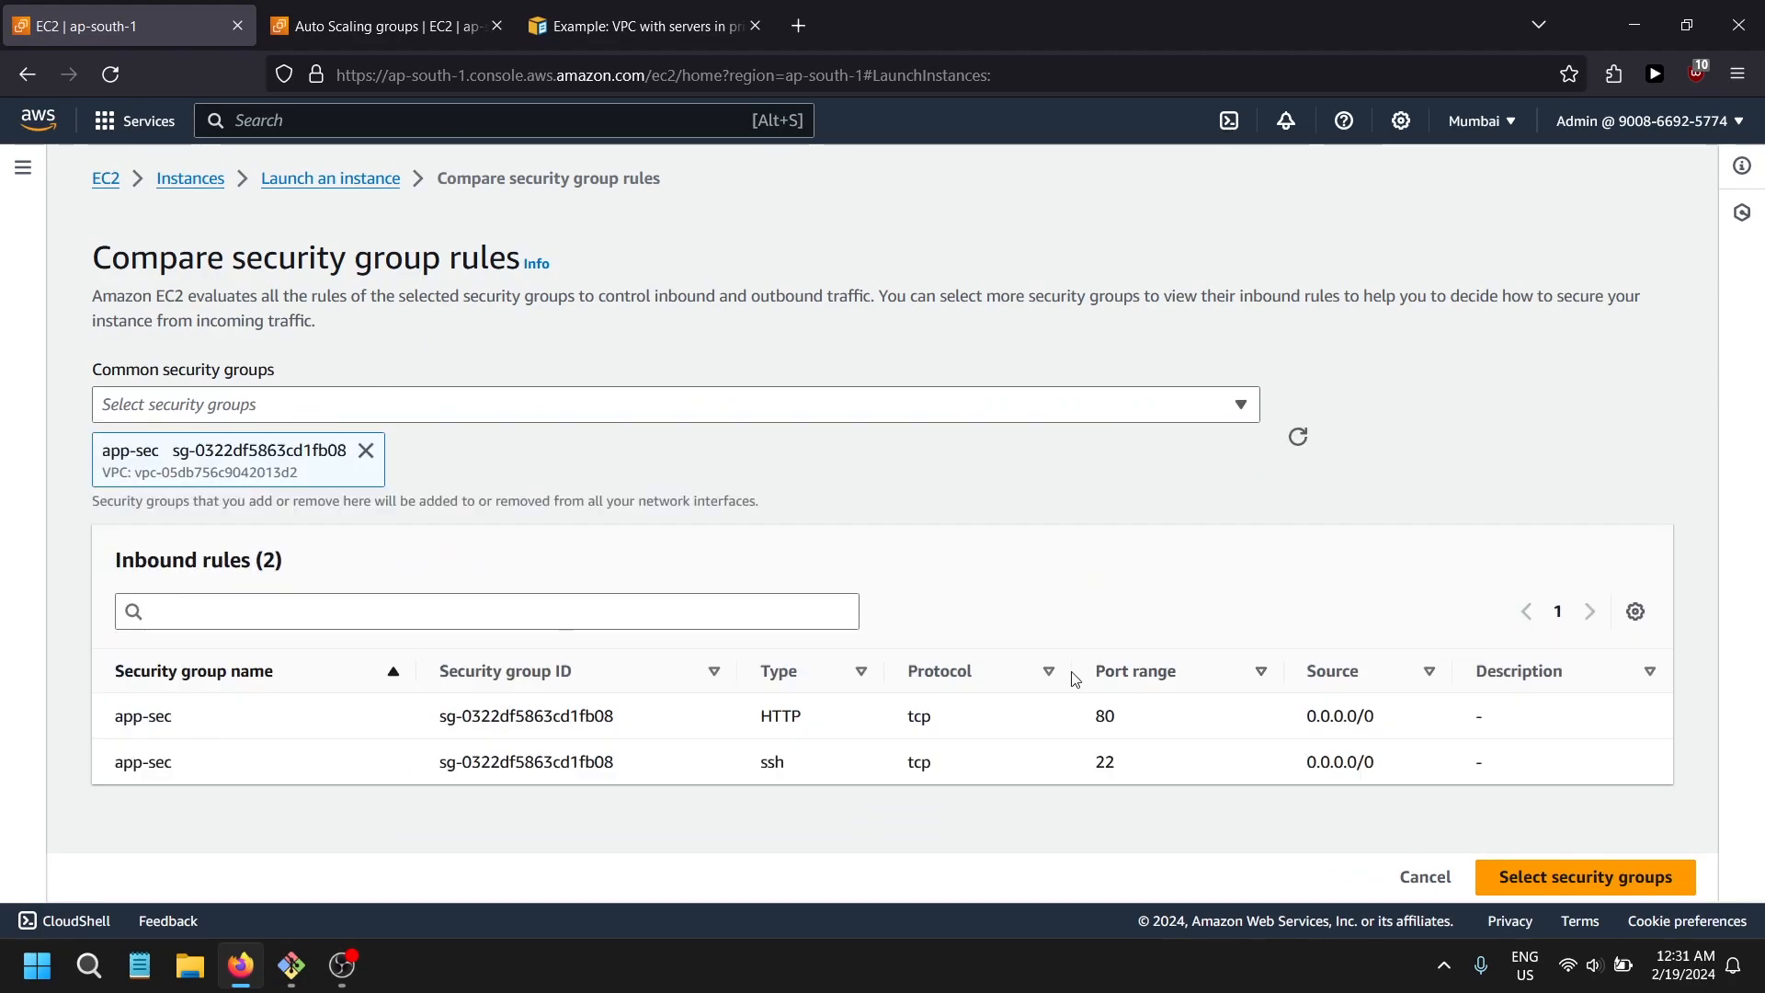
{"action": "left_click_drag", "start_coordinate": [1017, 733], "coordinate": [1408, 731]}
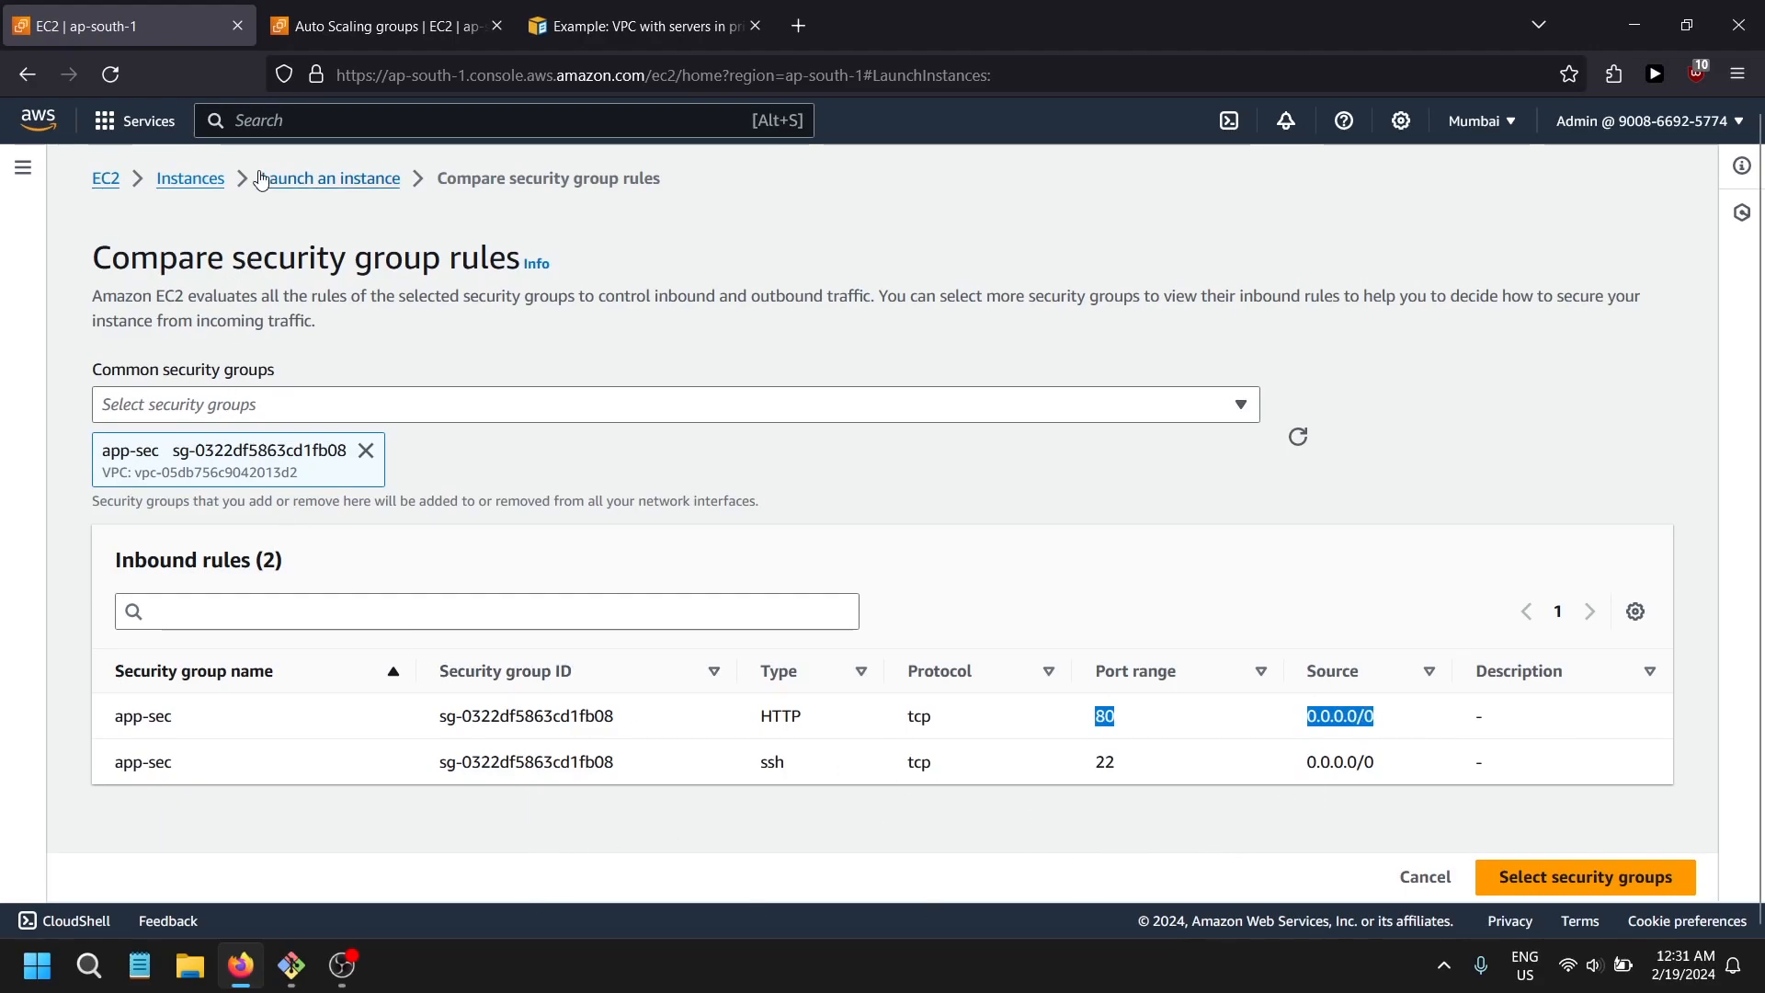
{"action": "left_click", "coordinate": [1421, 878]}
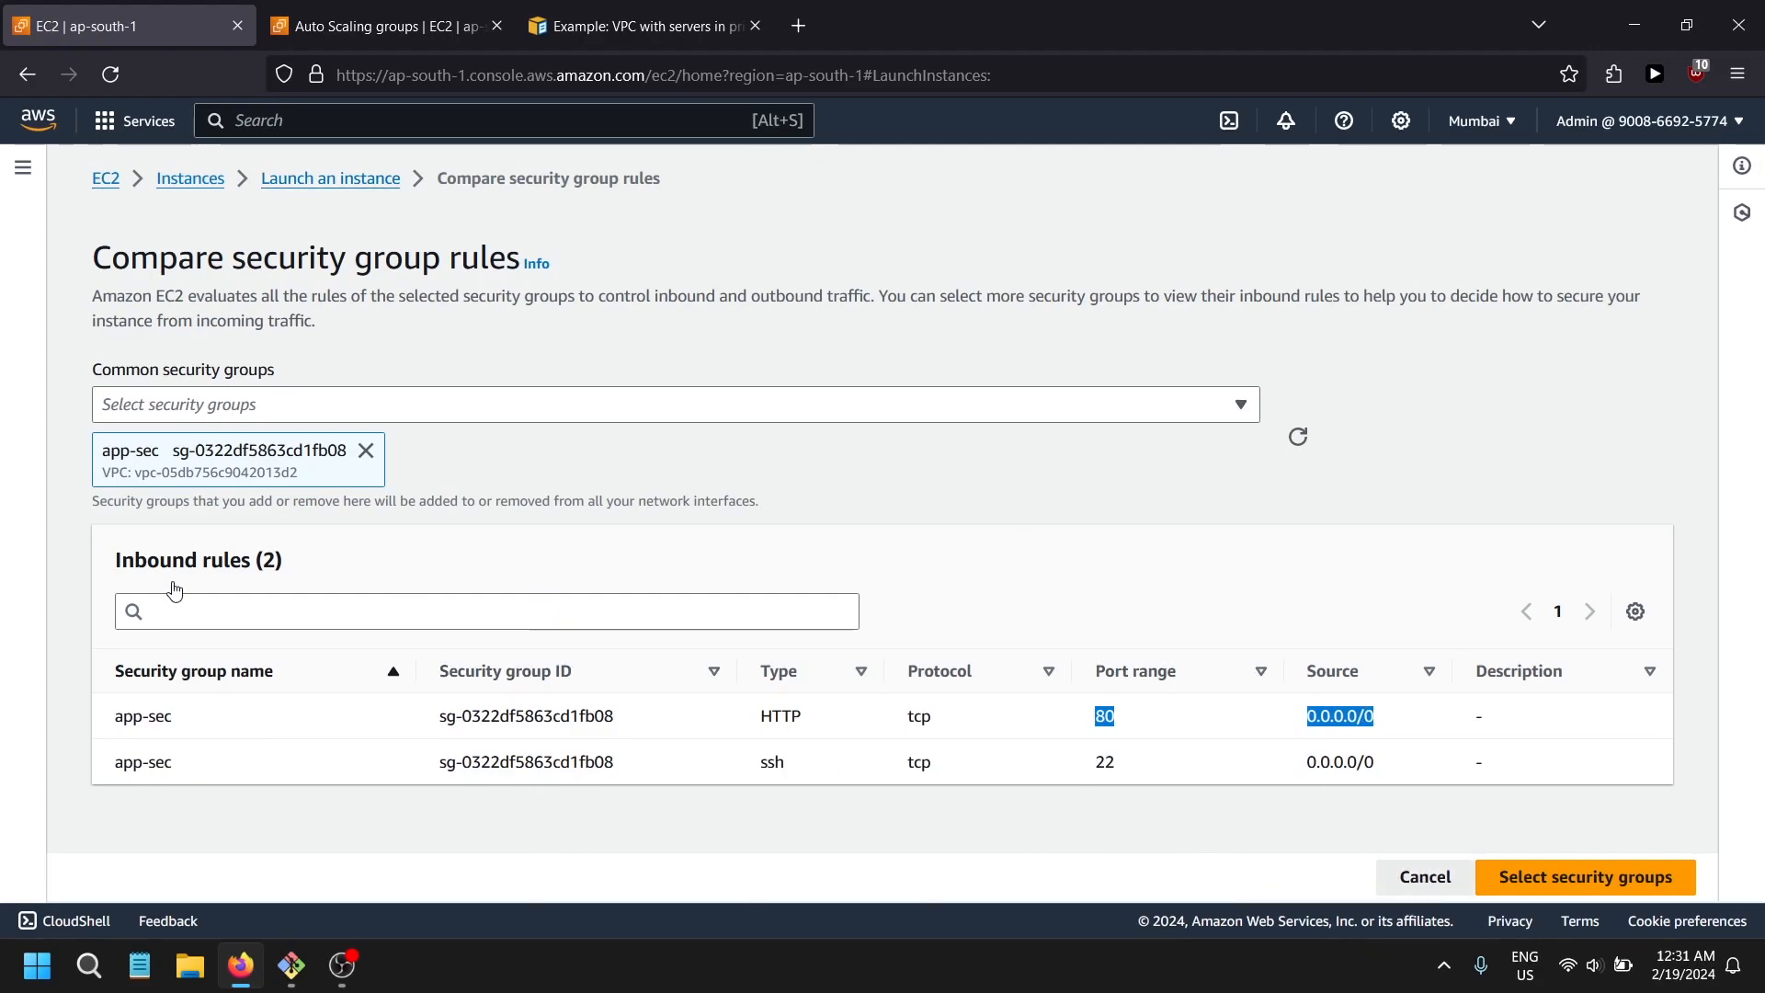
- Assign the existing app-sec security group to the instance and review the network settings
{"action": "scroll", "coordinate": [589, 682], "scroll_direction": "down", "scroll_amount": 1}
{"action": "left_click", "coordinate": [260, 582]}
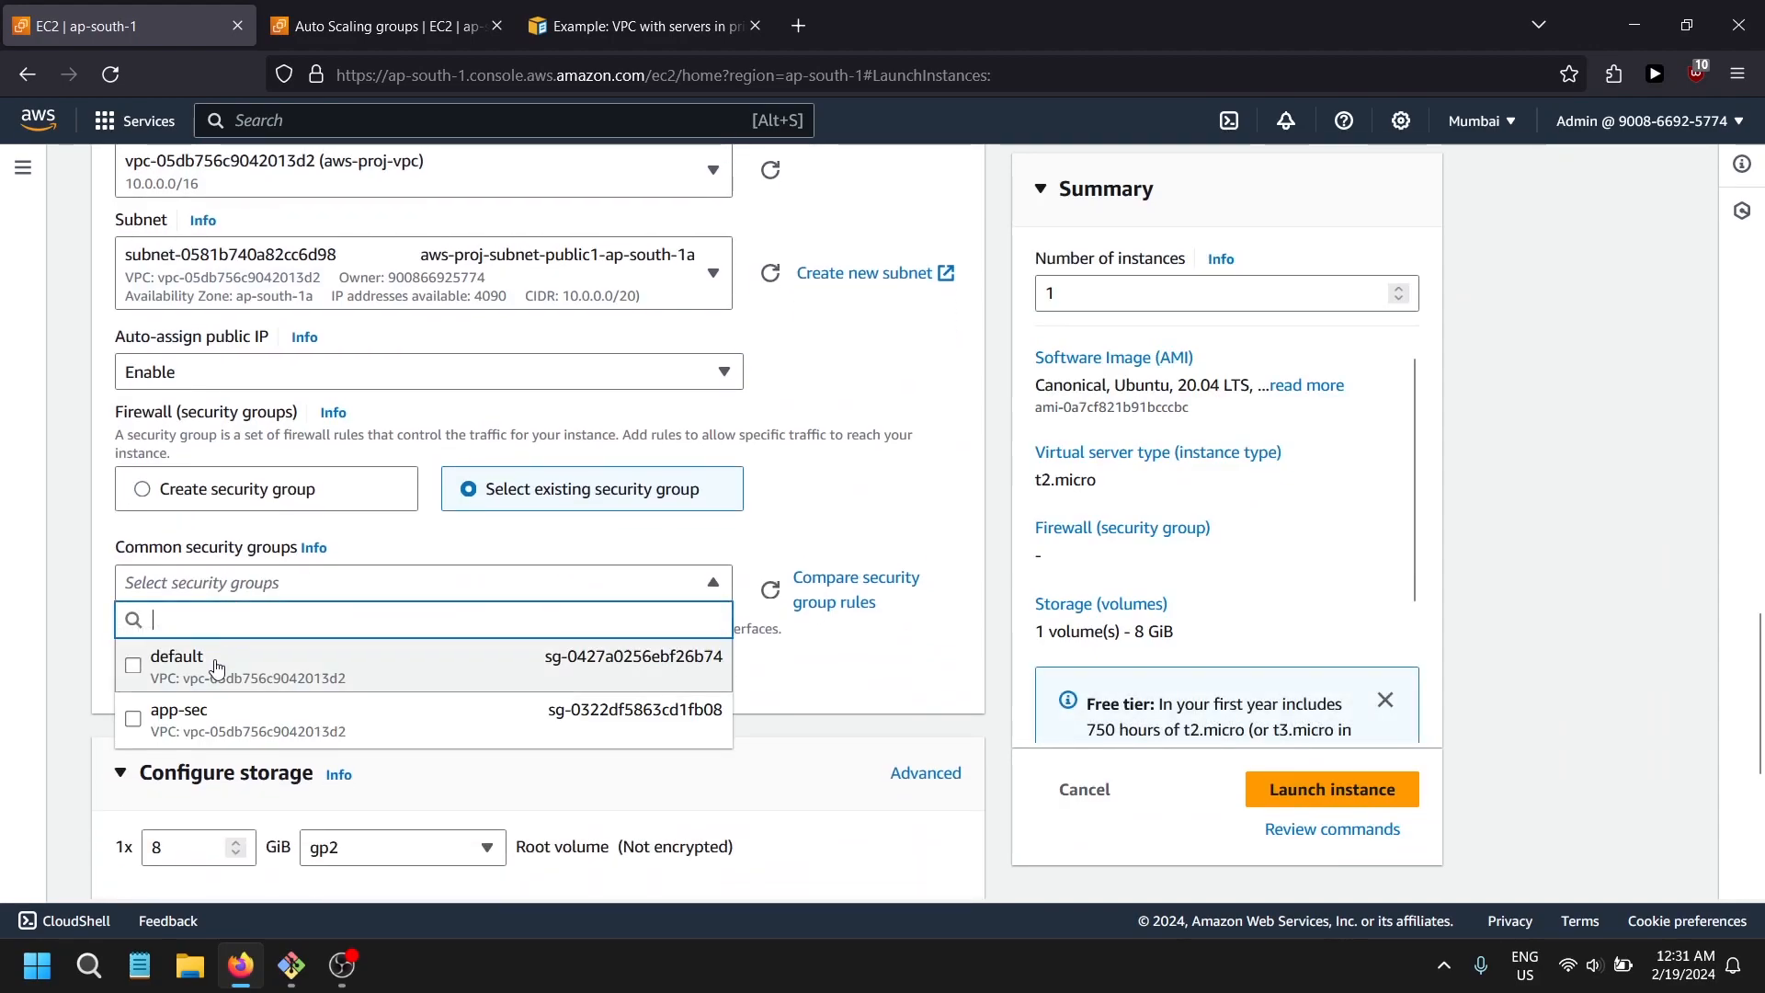
{"action": "left_click", "coordinate": [184, 726]}
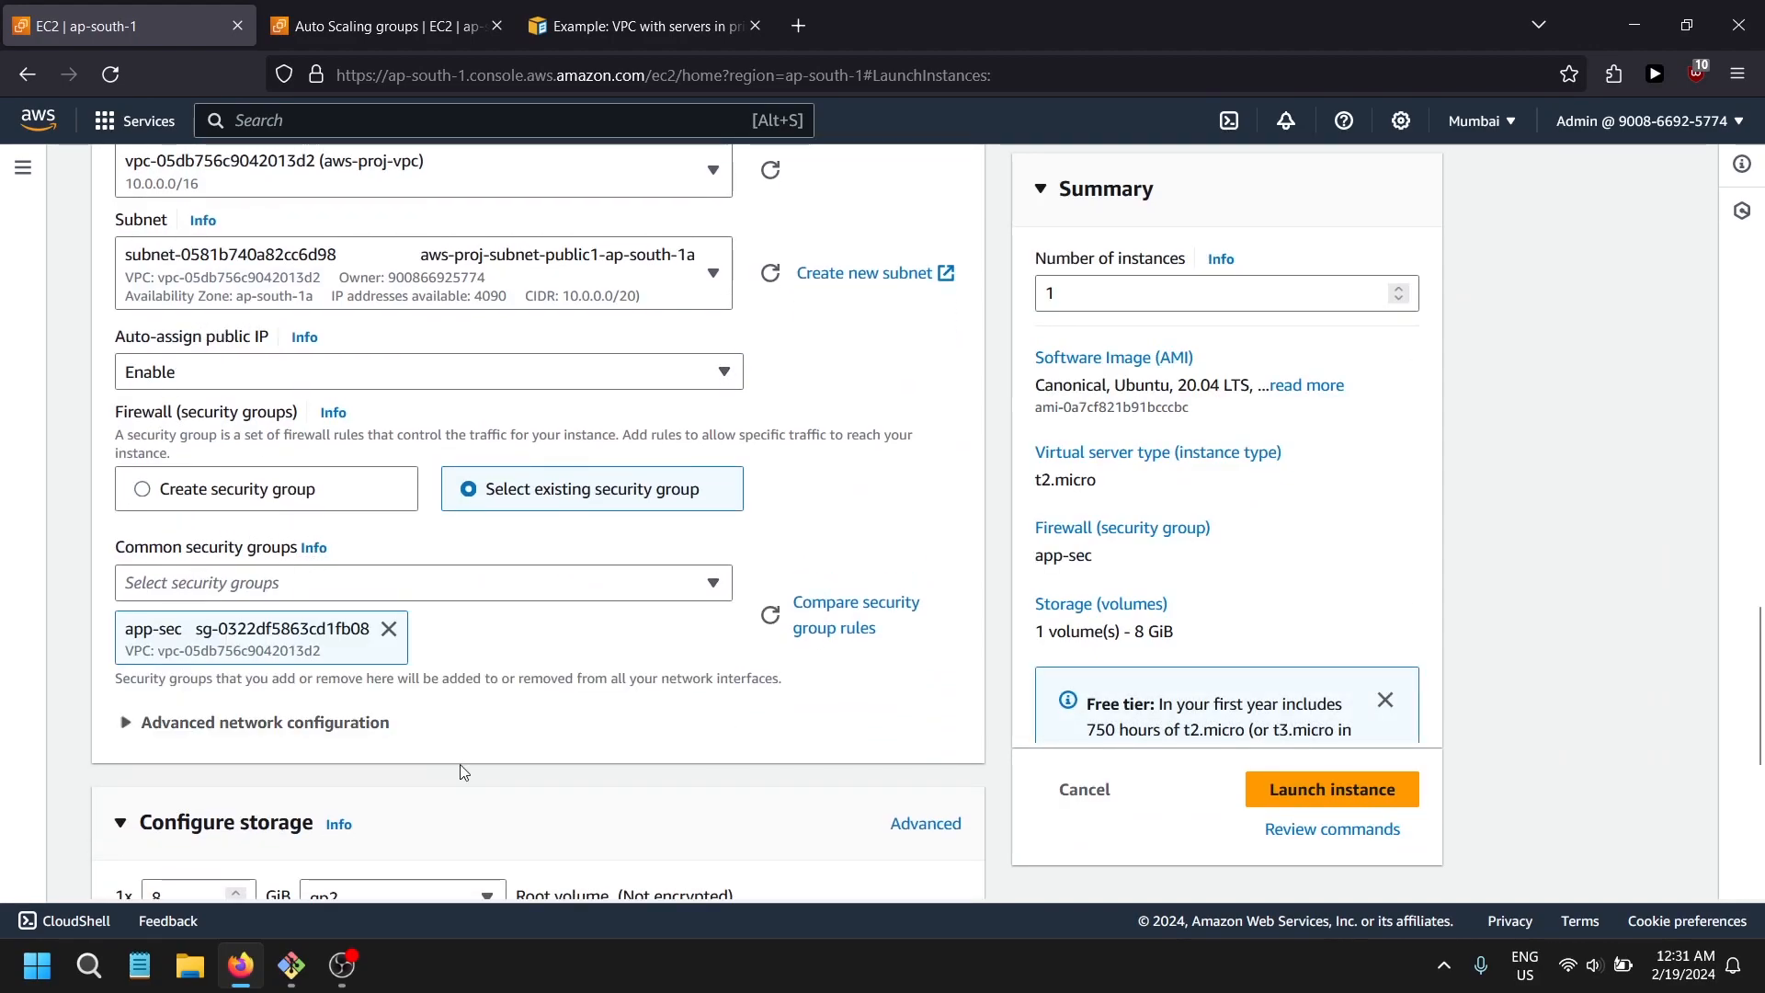
{"action": "scroll", "coordinate": [462, 772], "scroll_direction": "up", "scroll_amount": 2}
{"action": "scroll", "coordinate": [462, 773], "scroll_direction": "down", "scroll_amount": 4}
{"action": "scroll", "coordinate": [496, 481], "scroll_direction": "down", "scroll_amount": 3}
{"action": "scroll", "coordinate": [497, 481], "scroll_direction": "up", "scroll_amount": 6}
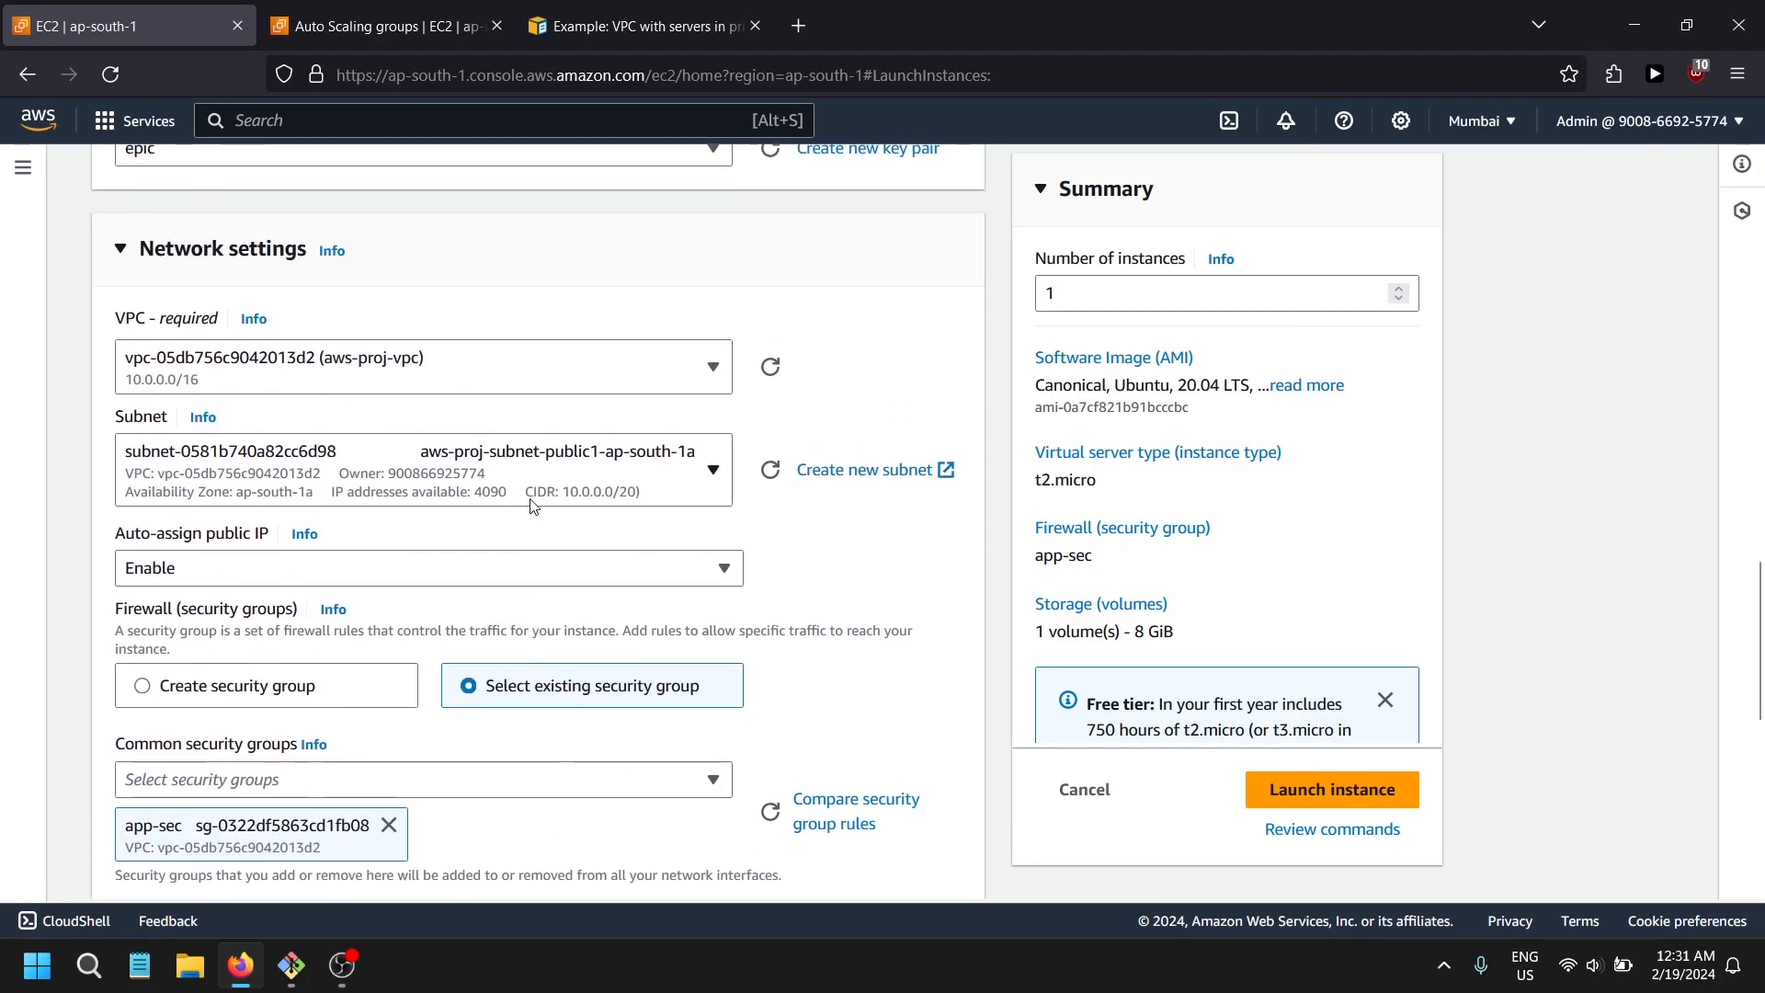
{"action": "scroll", "coordinate": [532, 505], "scroll_direction": "down", "scroll_amount": 2}
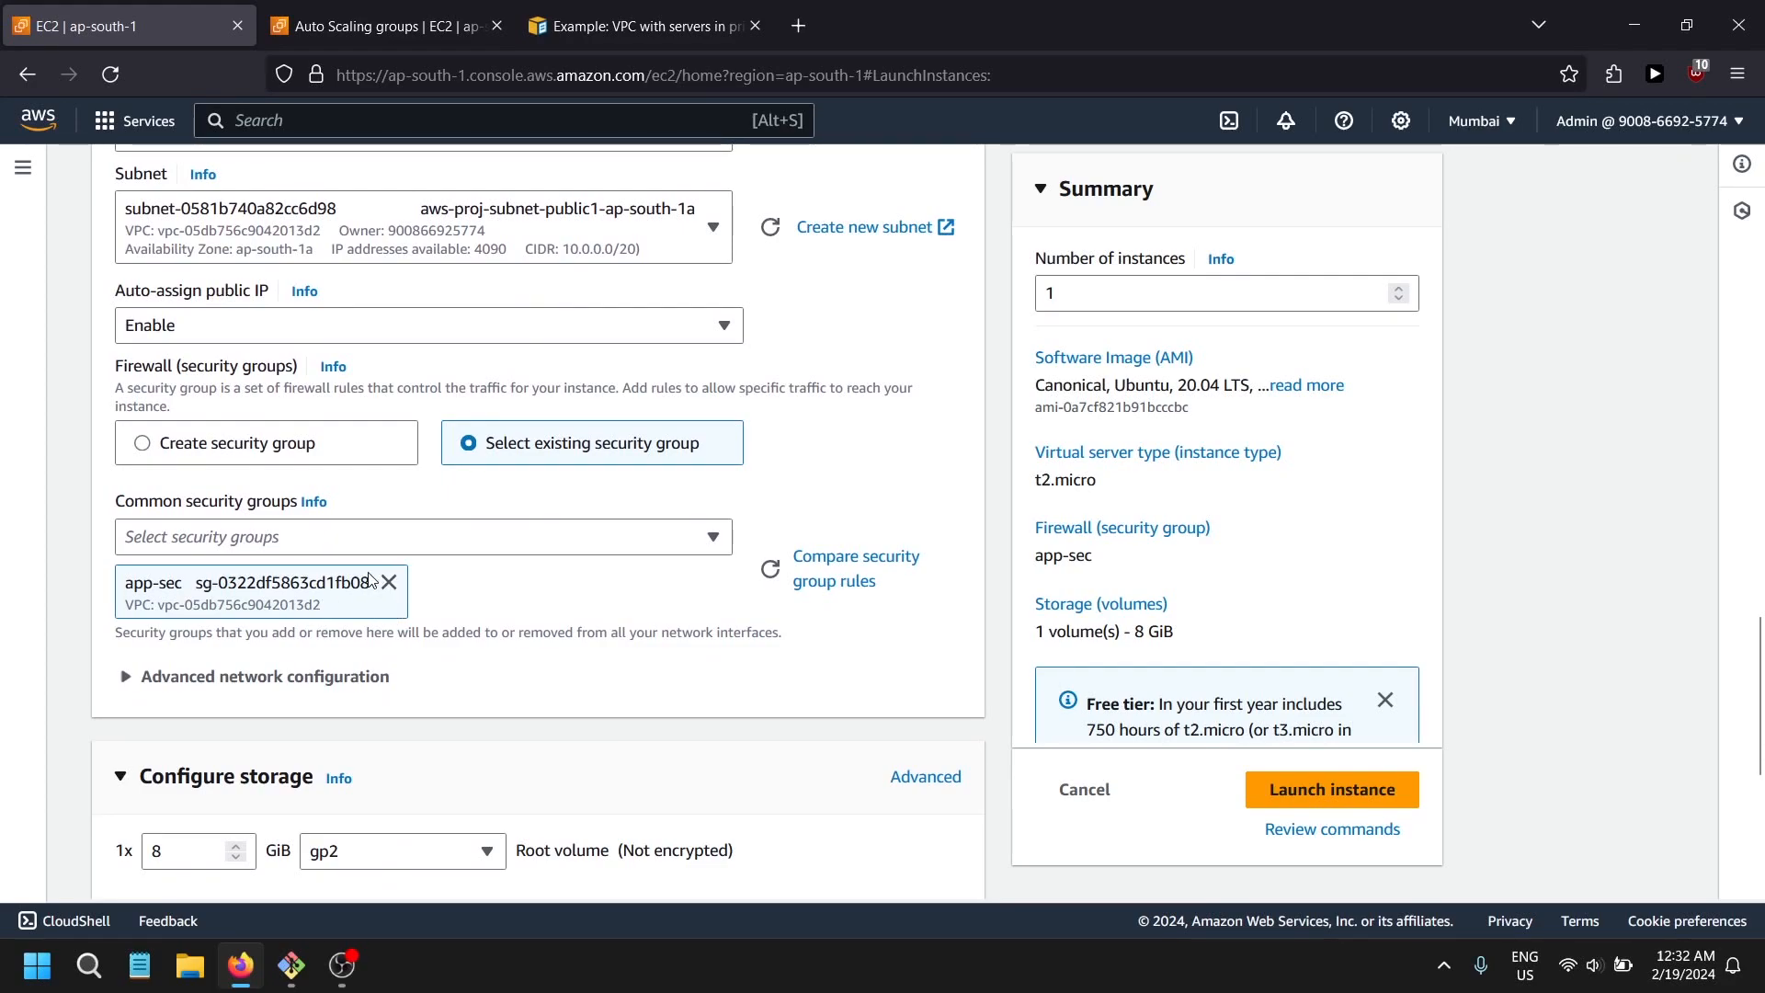
- Check the inbound rules offered for a new security group, and switch back to the existing app-sec group
{"action": "left_click", "coordinate": [266, 442]}
{"action": "scroll", "coordinate": [266, 469], "scroll_direction": "down", "scroll_amount": 3}
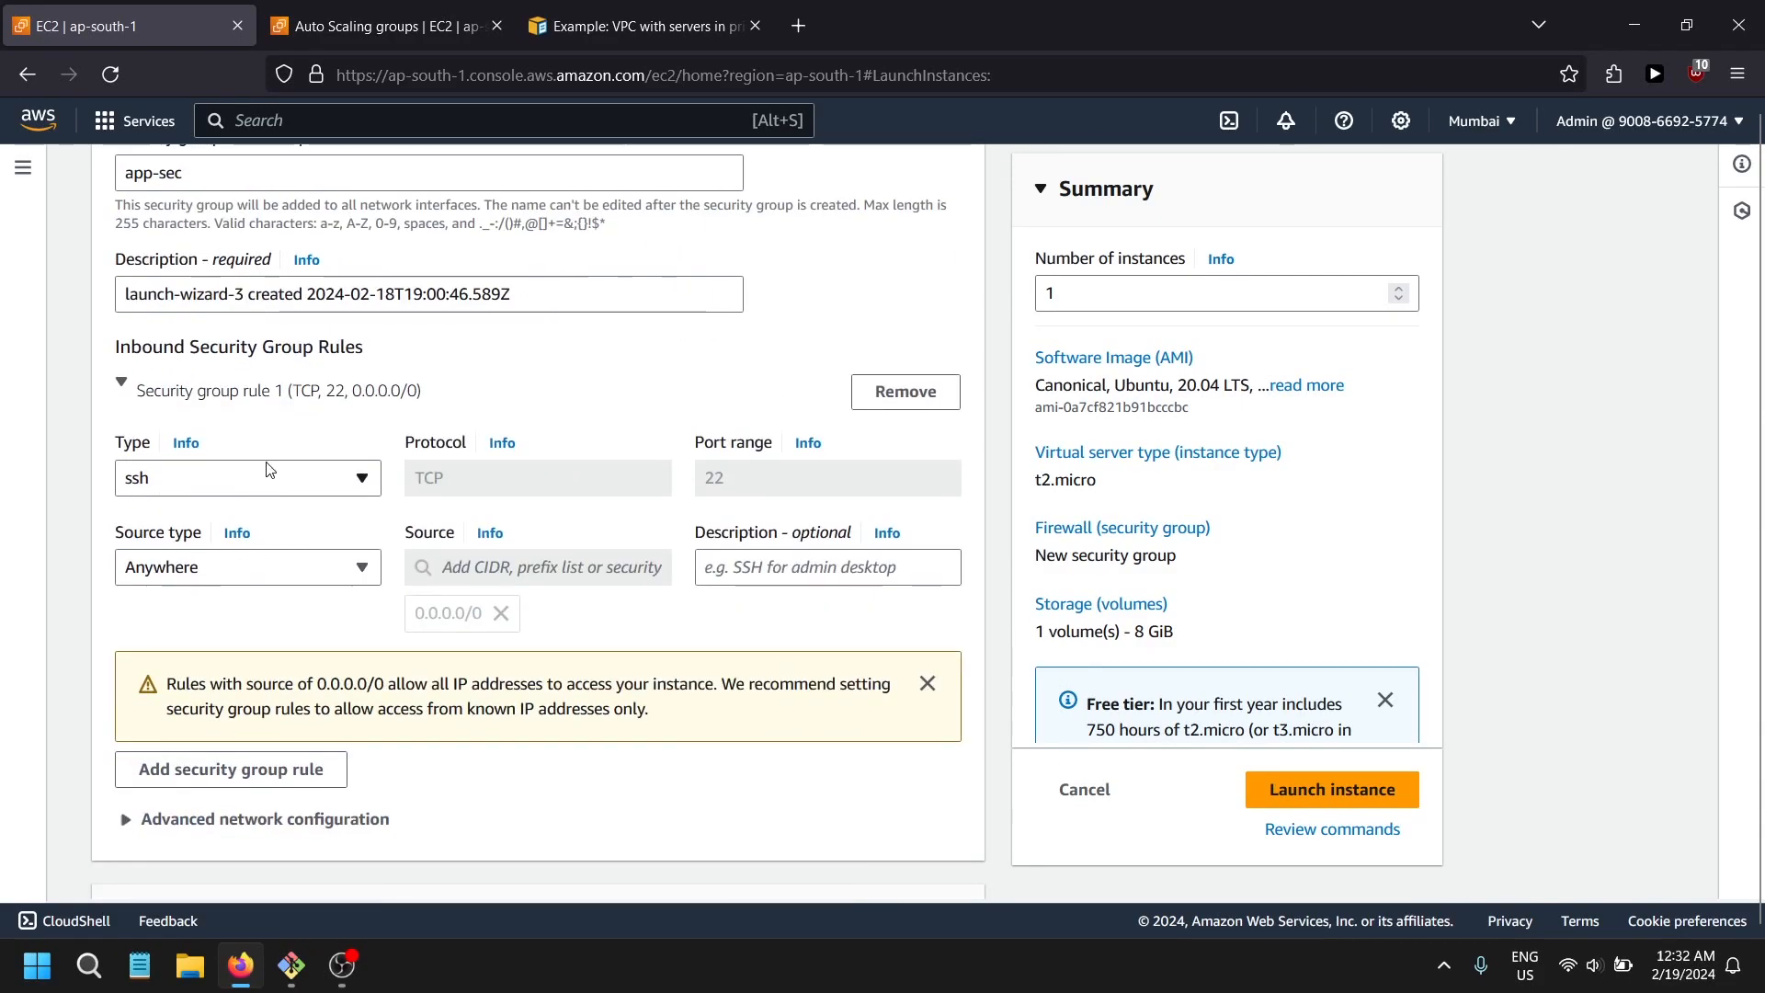
{"action": "scroll", "coordinate": [592, 477], "scroll_direction": "up", "scroll_amount": 3}
{"action": "left_click", "coordinate": [497, 327]}
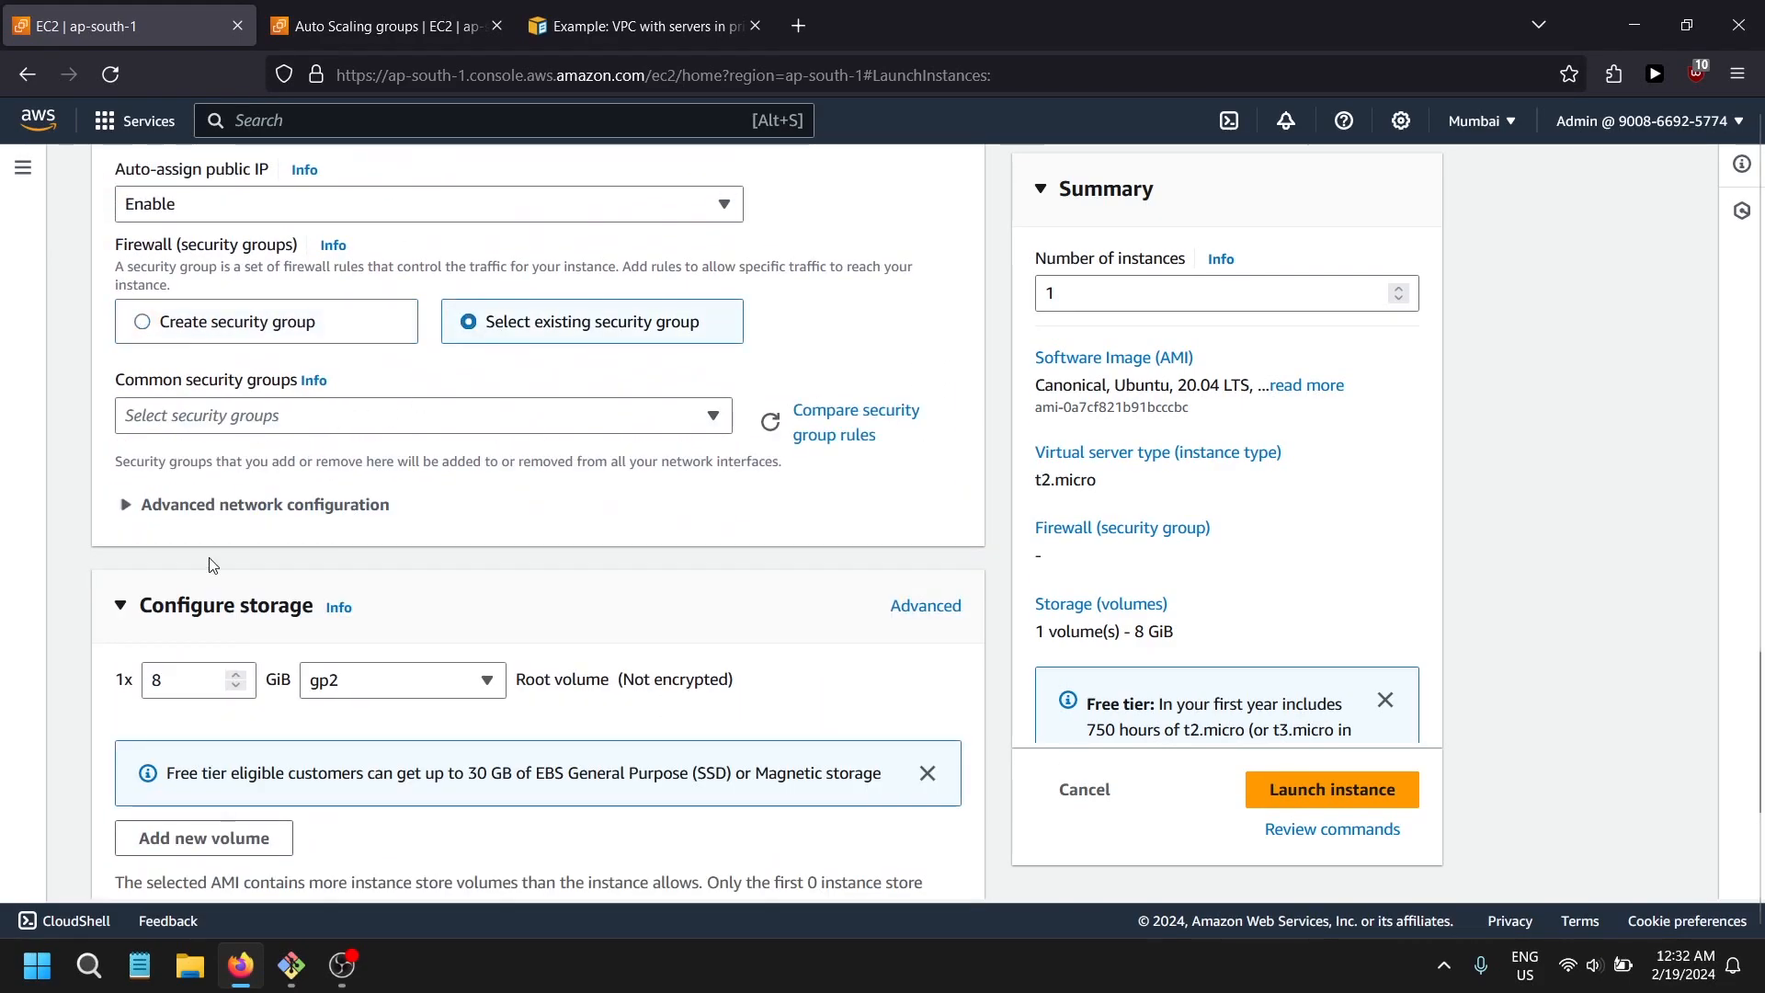
{"action": "left_click", "coordinate": [323, 418]}
{"action": "left_click", "coordinate": [276, 543]}
- Launch the basion-host instance, and deselect all instances and refresh the instances list
{"action": "scroll", "coordinate": [560, 603], "scroll_direction": "down", "scroll_amount": 3}
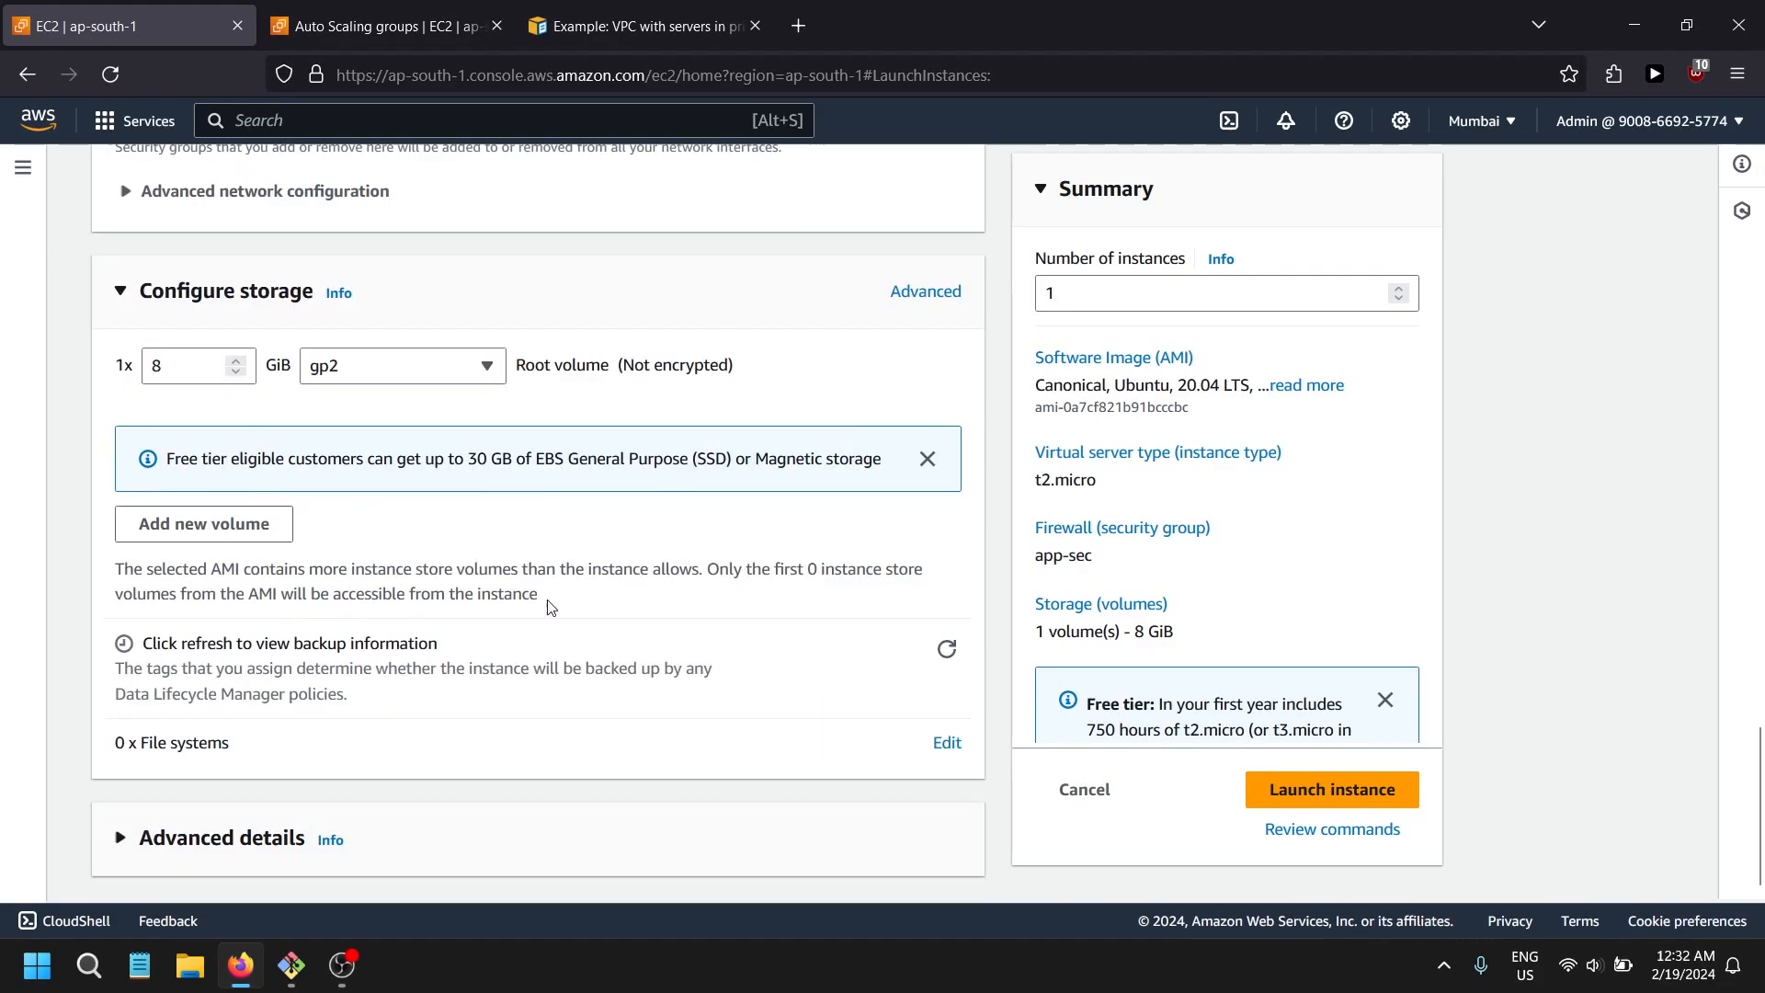
{"action": "left_click", "coordinate": [1326, 789]}
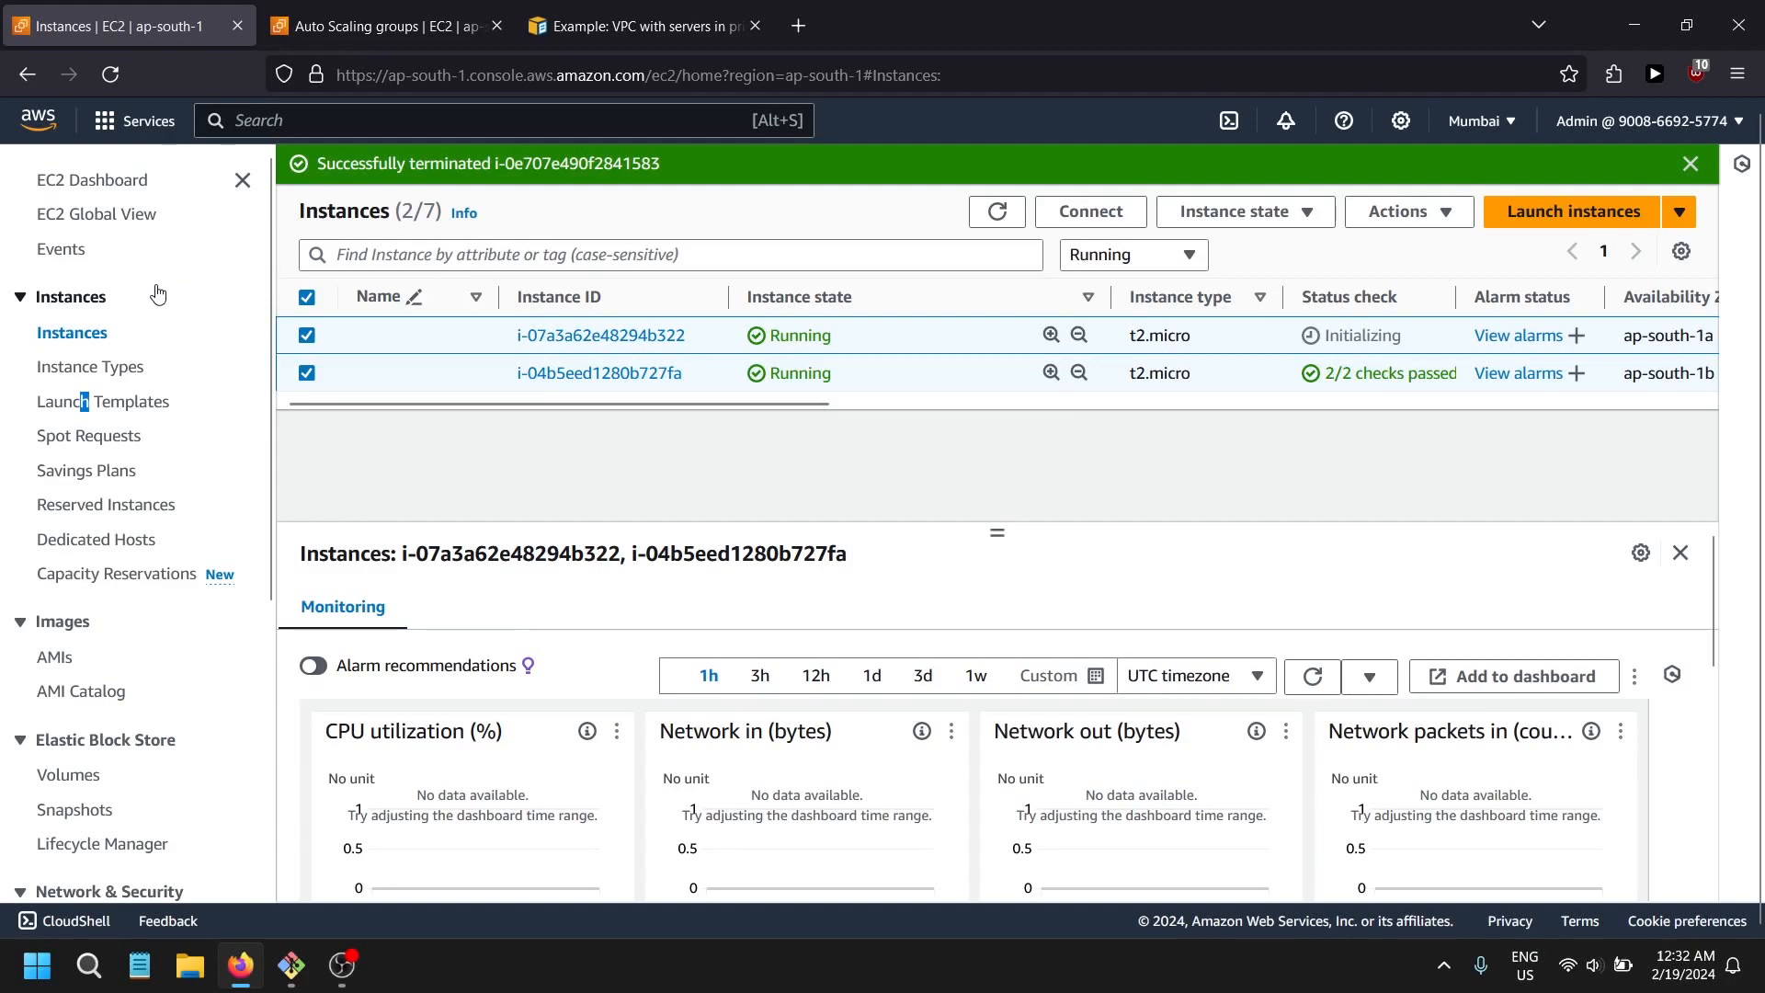
{"action": "left_click", "coordinate": [307, 297]}
{"action": "left_click", "coordinate": [994, 217]}
{"action": "left_click", "coordinate": [983, 224]}
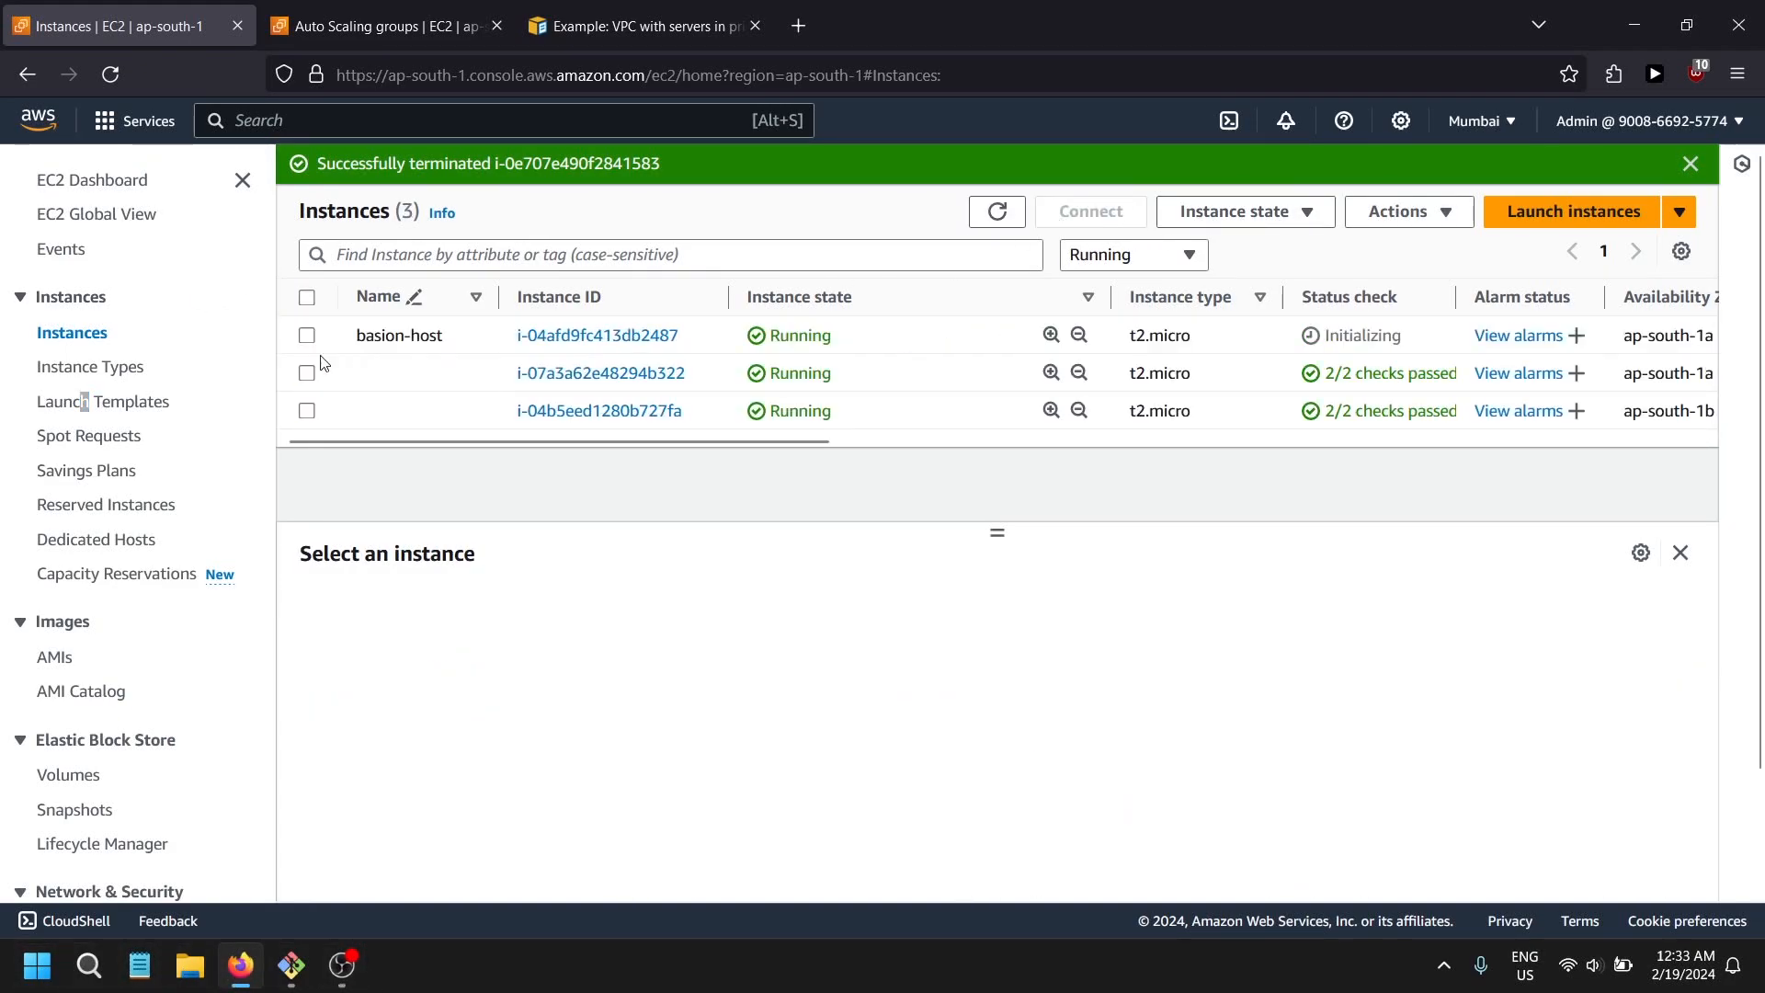
- Copy the public IPv4 address of the basion-host instance and switch to the Git Bash terminal
{"action": "left_click", "coordinate": [308, 337]}
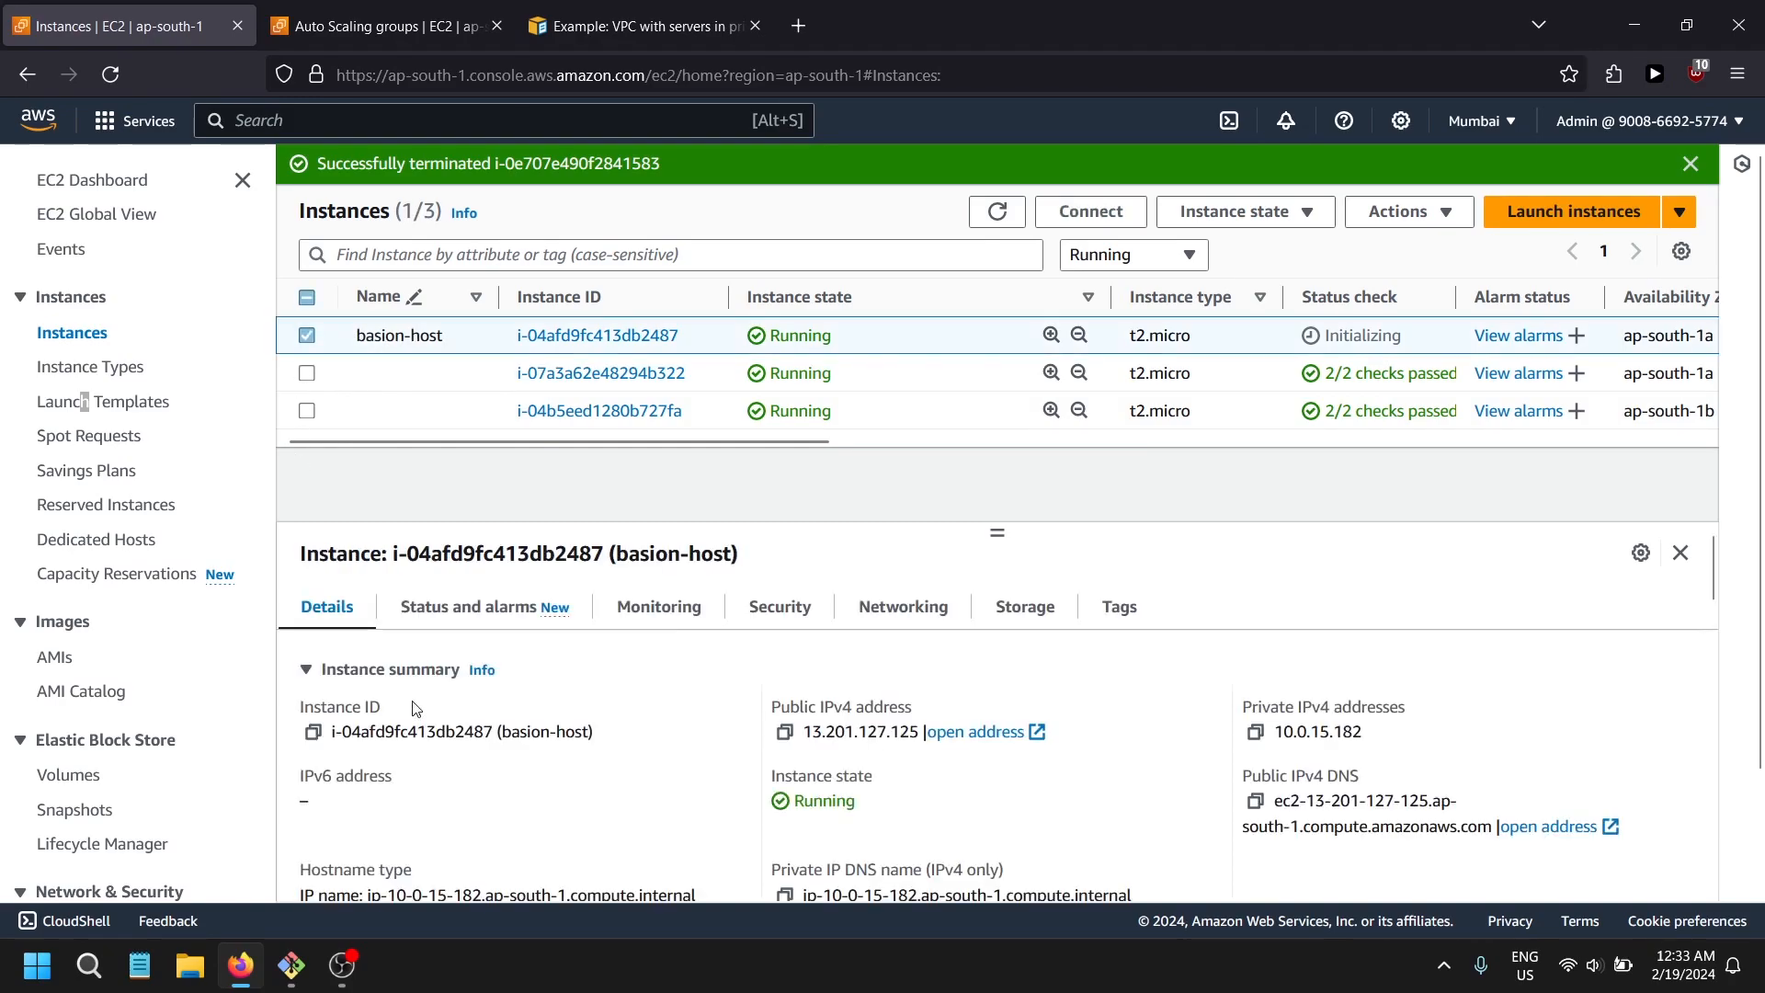
{"action": "left_click", "coordinate": [785, 737]}
{"action": "key", "text": "alt+Tab"}
{"action": "key", "text": "alt+Tab"}
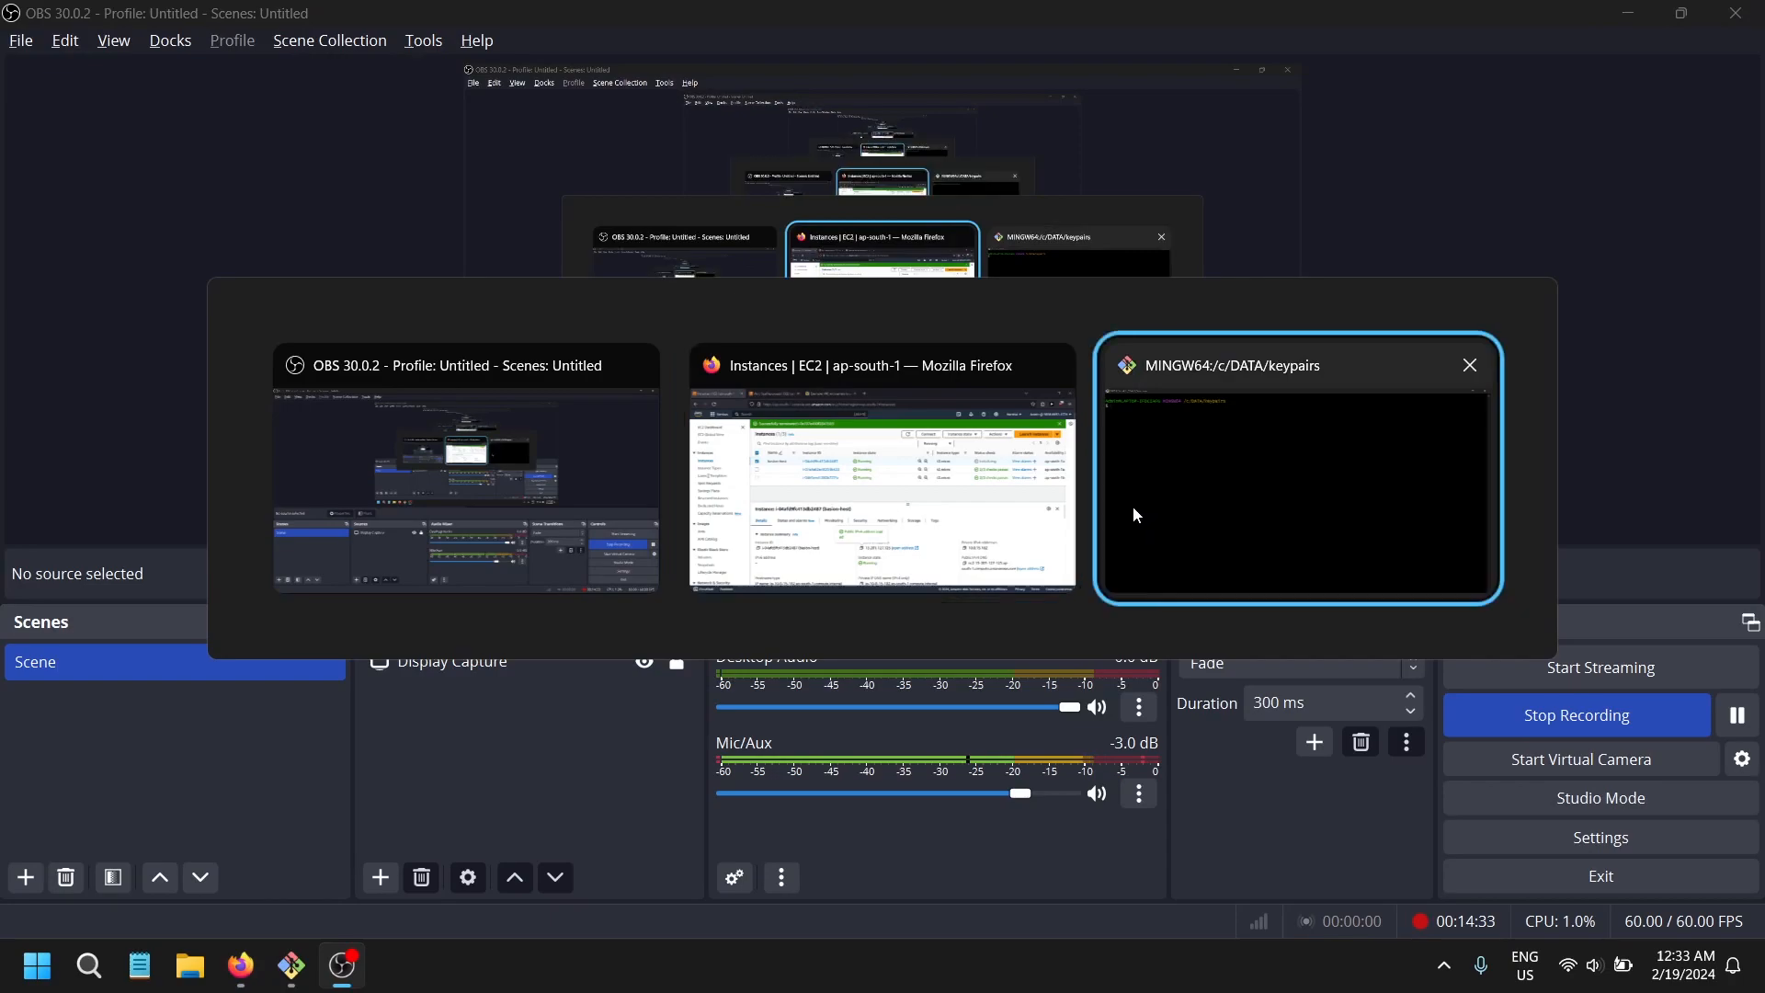
{"action": "left_click", "coordinate": [1133, 508]}
- Try to compose an SSH command that uses the key file epic.pem and the copied address
{"action": "type", "text": "l"}
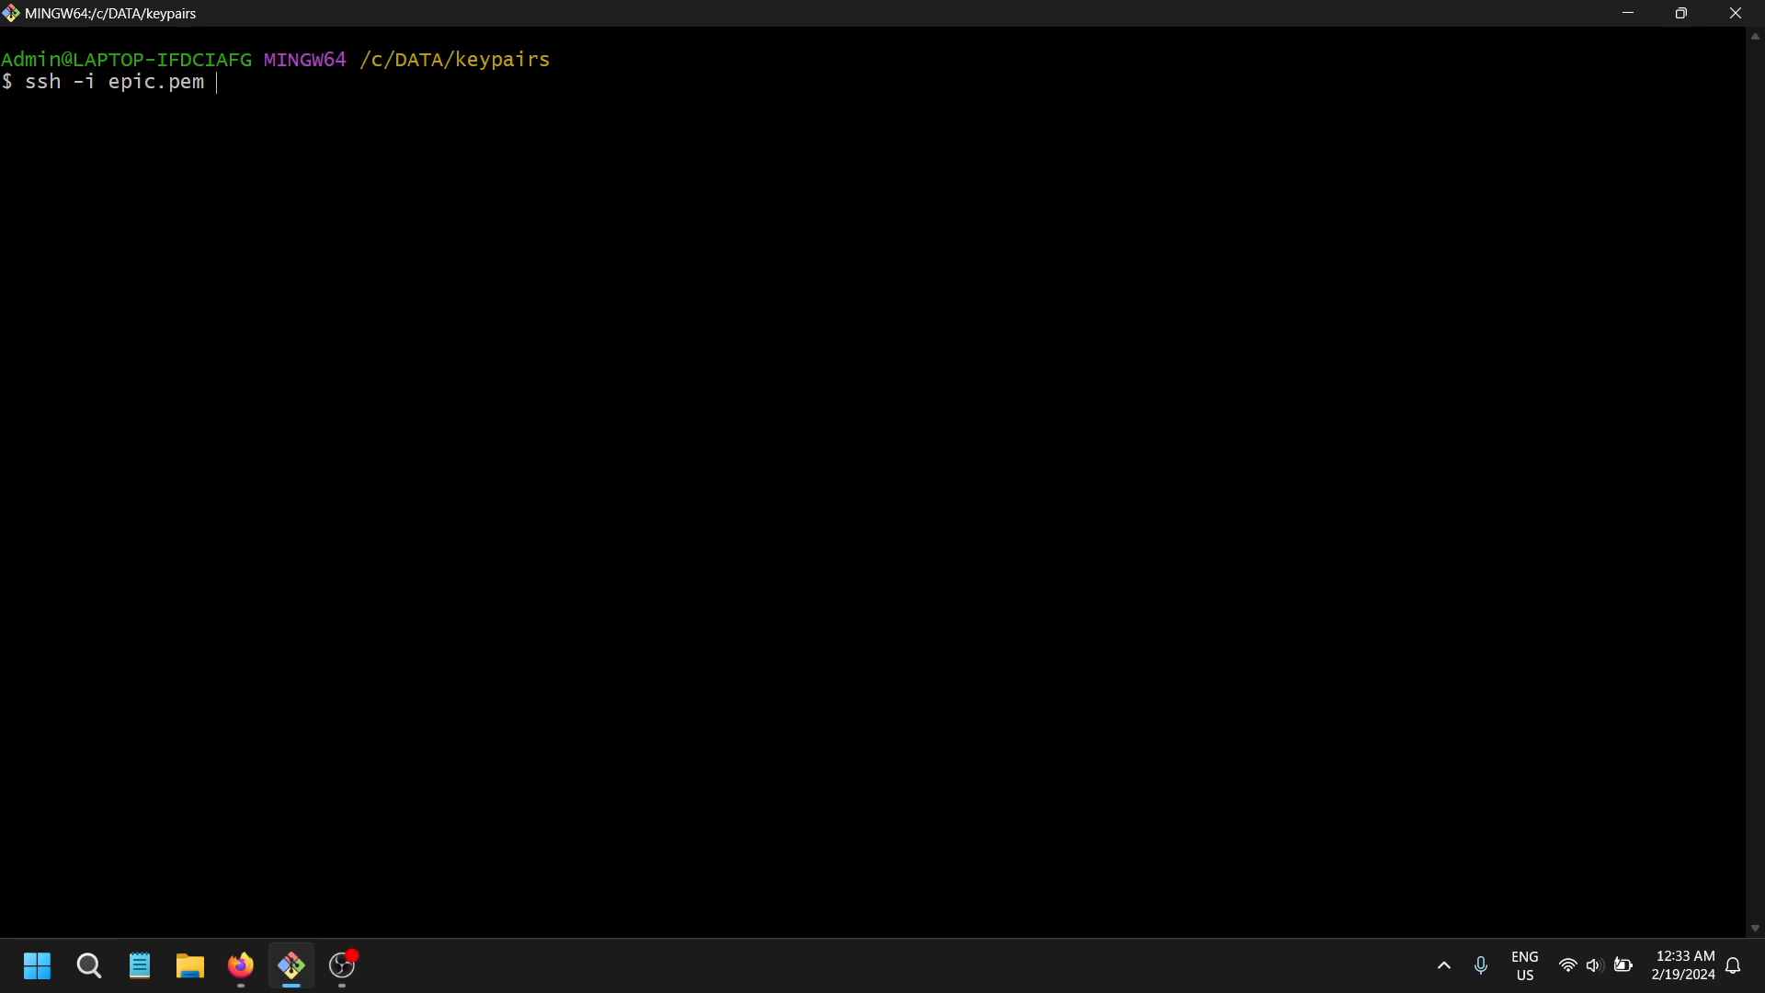
{"action": "right_click", "coordinate": [566, 191]}
{"action": "left_click", "coordinate": [704, 265]}
{"action": "key", "text": "ctrl+c"}
- Copy the basion-host instance's public IPv4 address again from the AWS console in Firefox and return to Git Bash
{"action": "key", "text": "alt+Tab"}
{"action": "key", "text": "alt+Tab"}
{"action": "key", "text": "Tab"}
{"action": "key", "text": "alt+Tab"}
{"action": "key", "text": "Tab"}
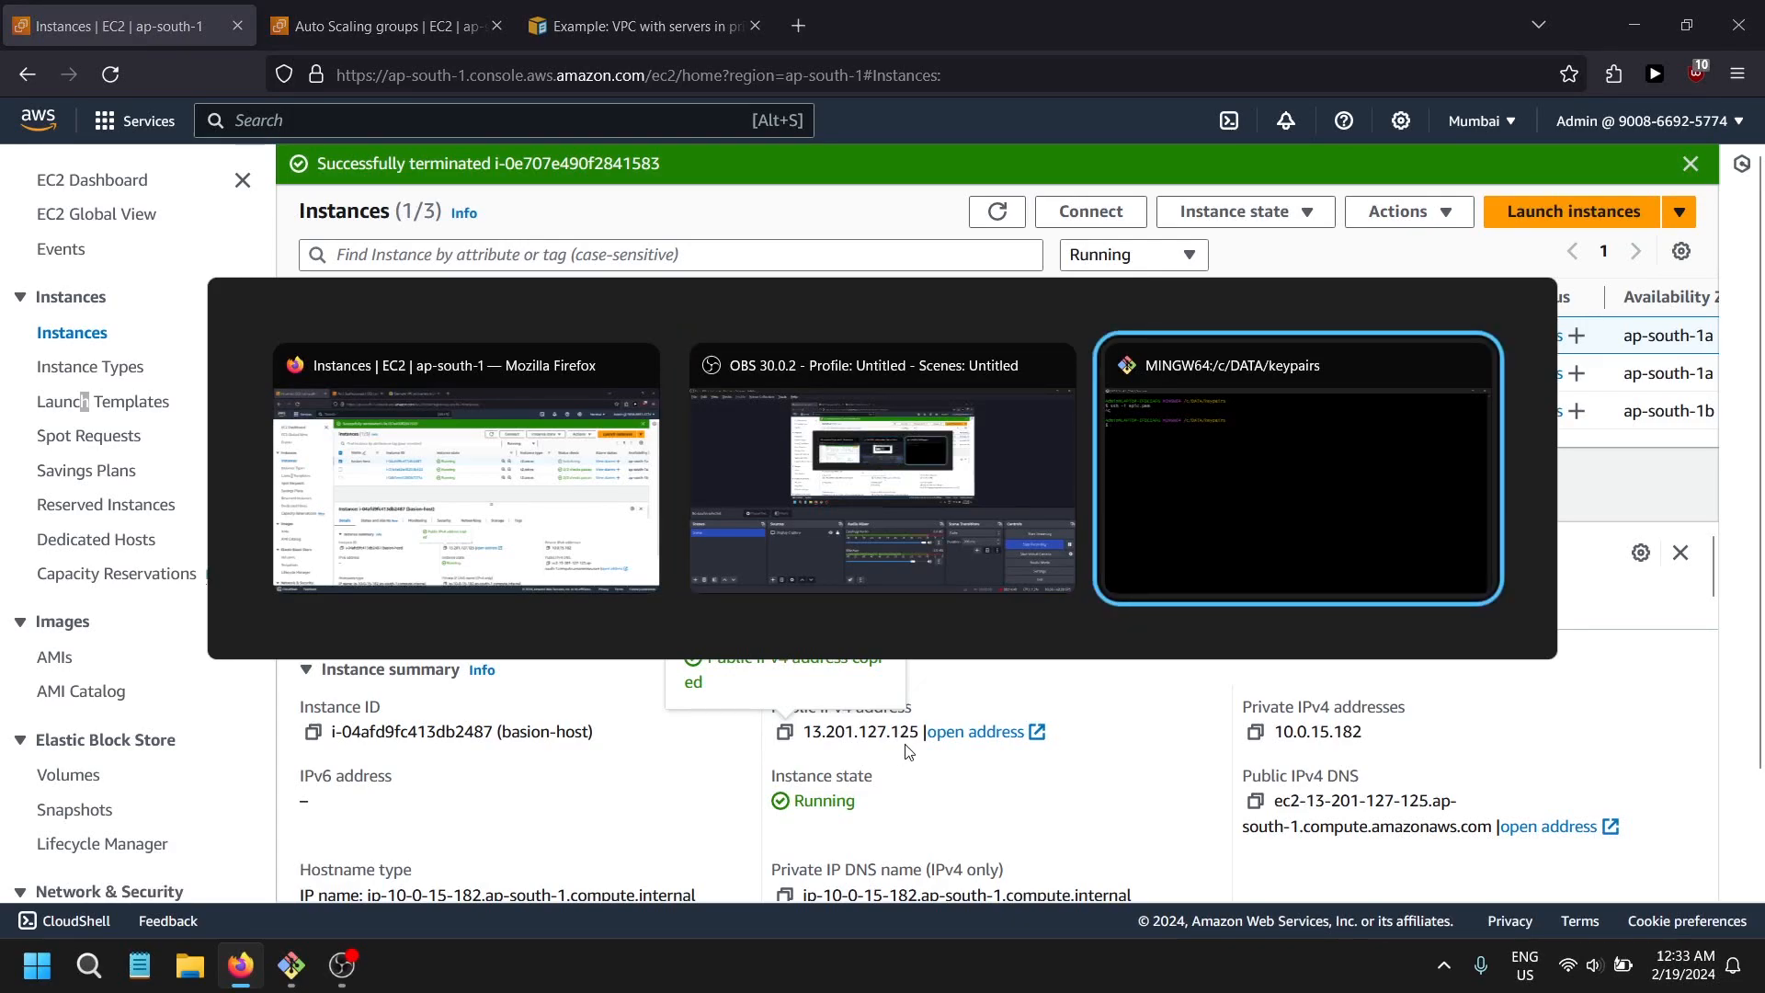
{"action": "key", "text": "alt+Tab"}
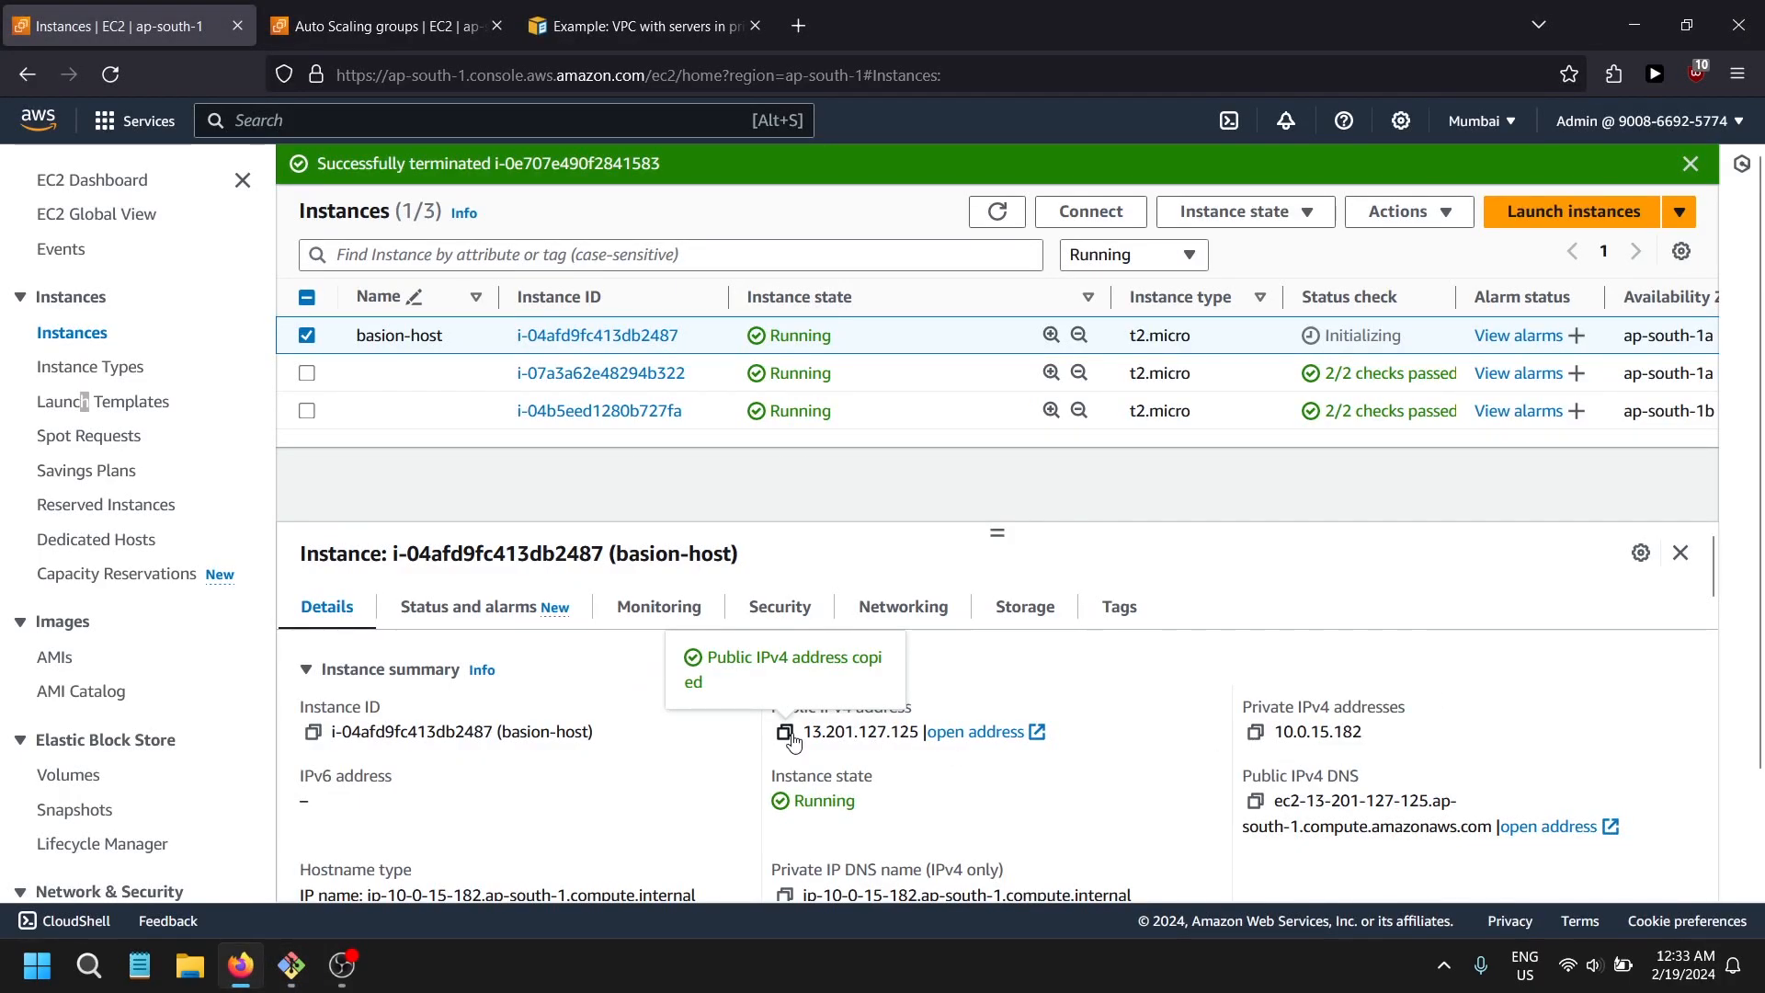
{"action": "key", "text": "alt+Tab"}
{"action": "key", "text": "Up"}
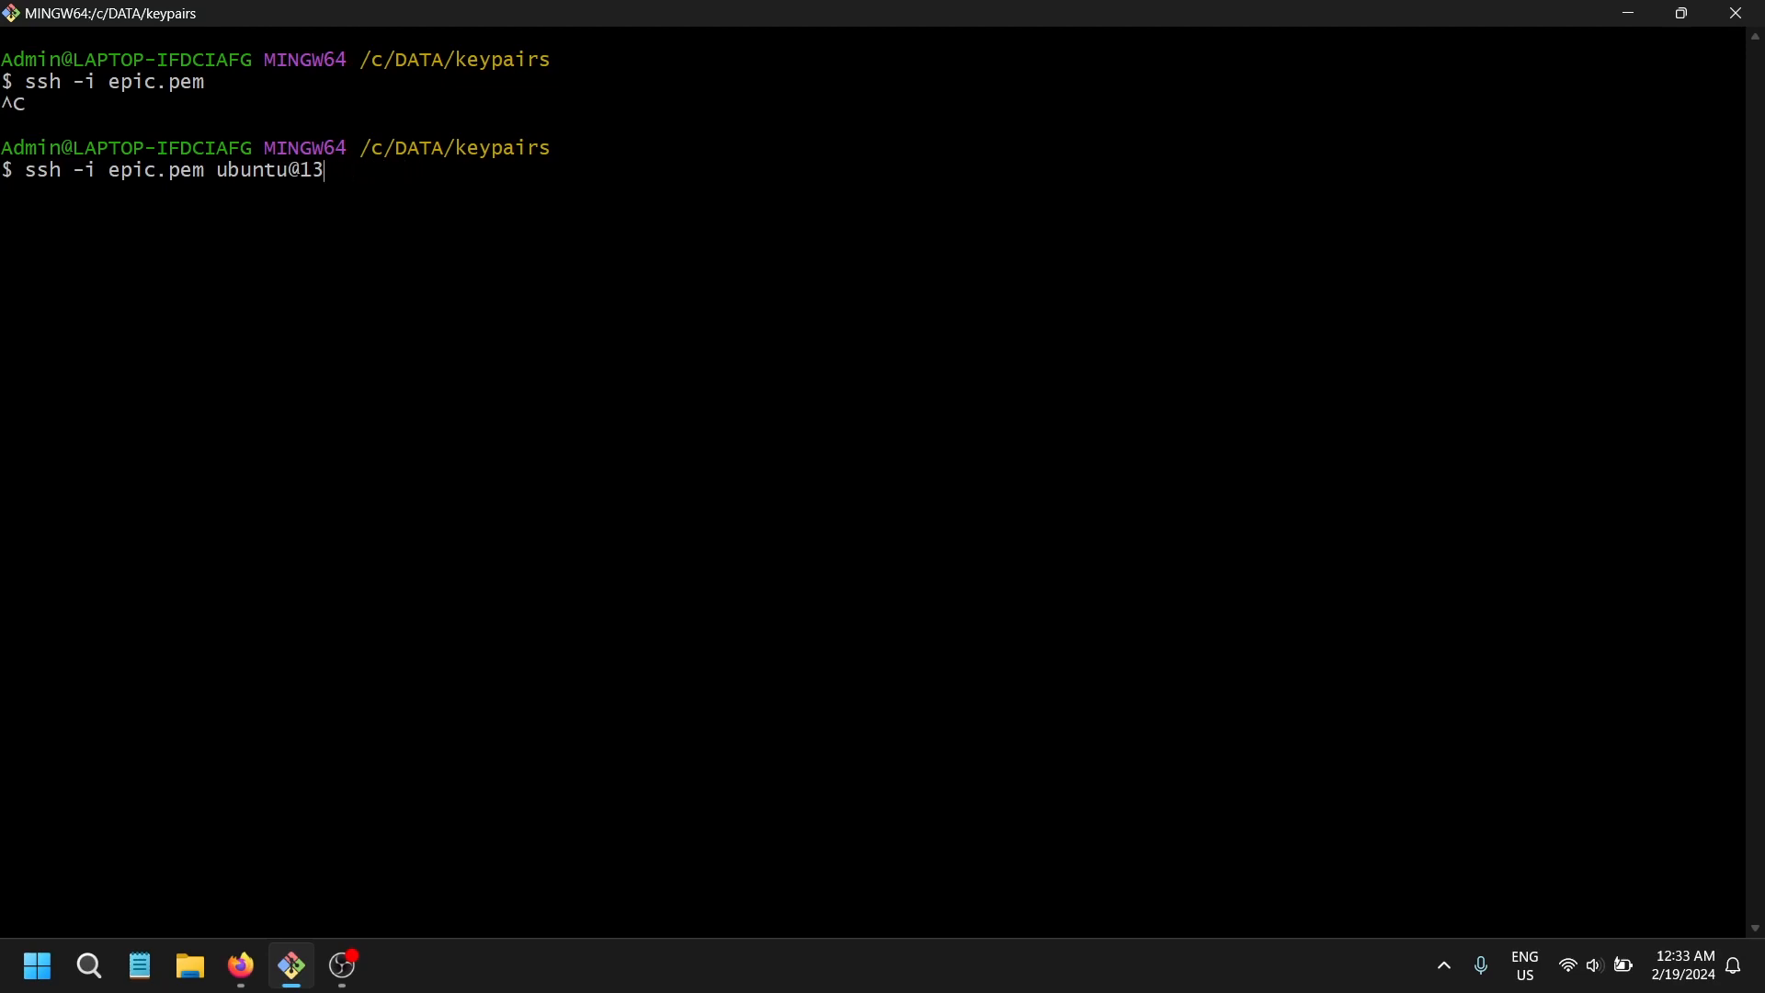
{"action": "right_click", "coordinate": [327, 225]}
{"action": "left_click", "coordinate": [421, 288]}
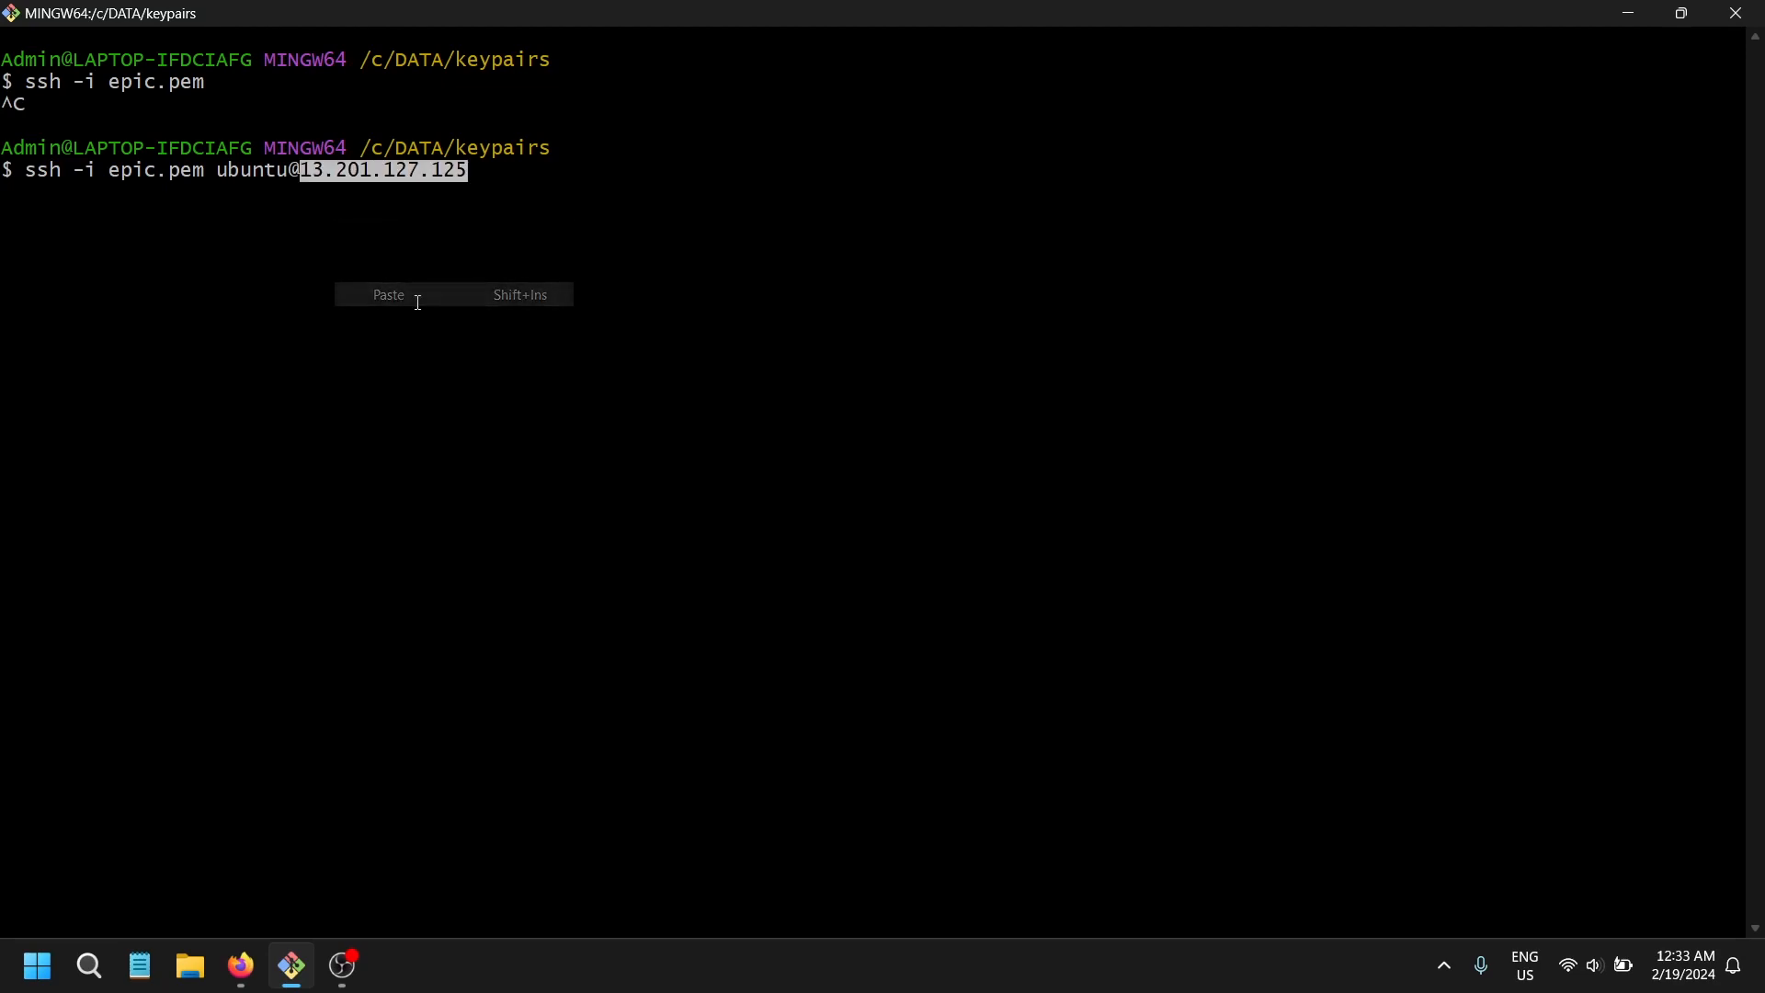
{"action": "key", "text": "Return"}
{"action": "type", "text": "y"}
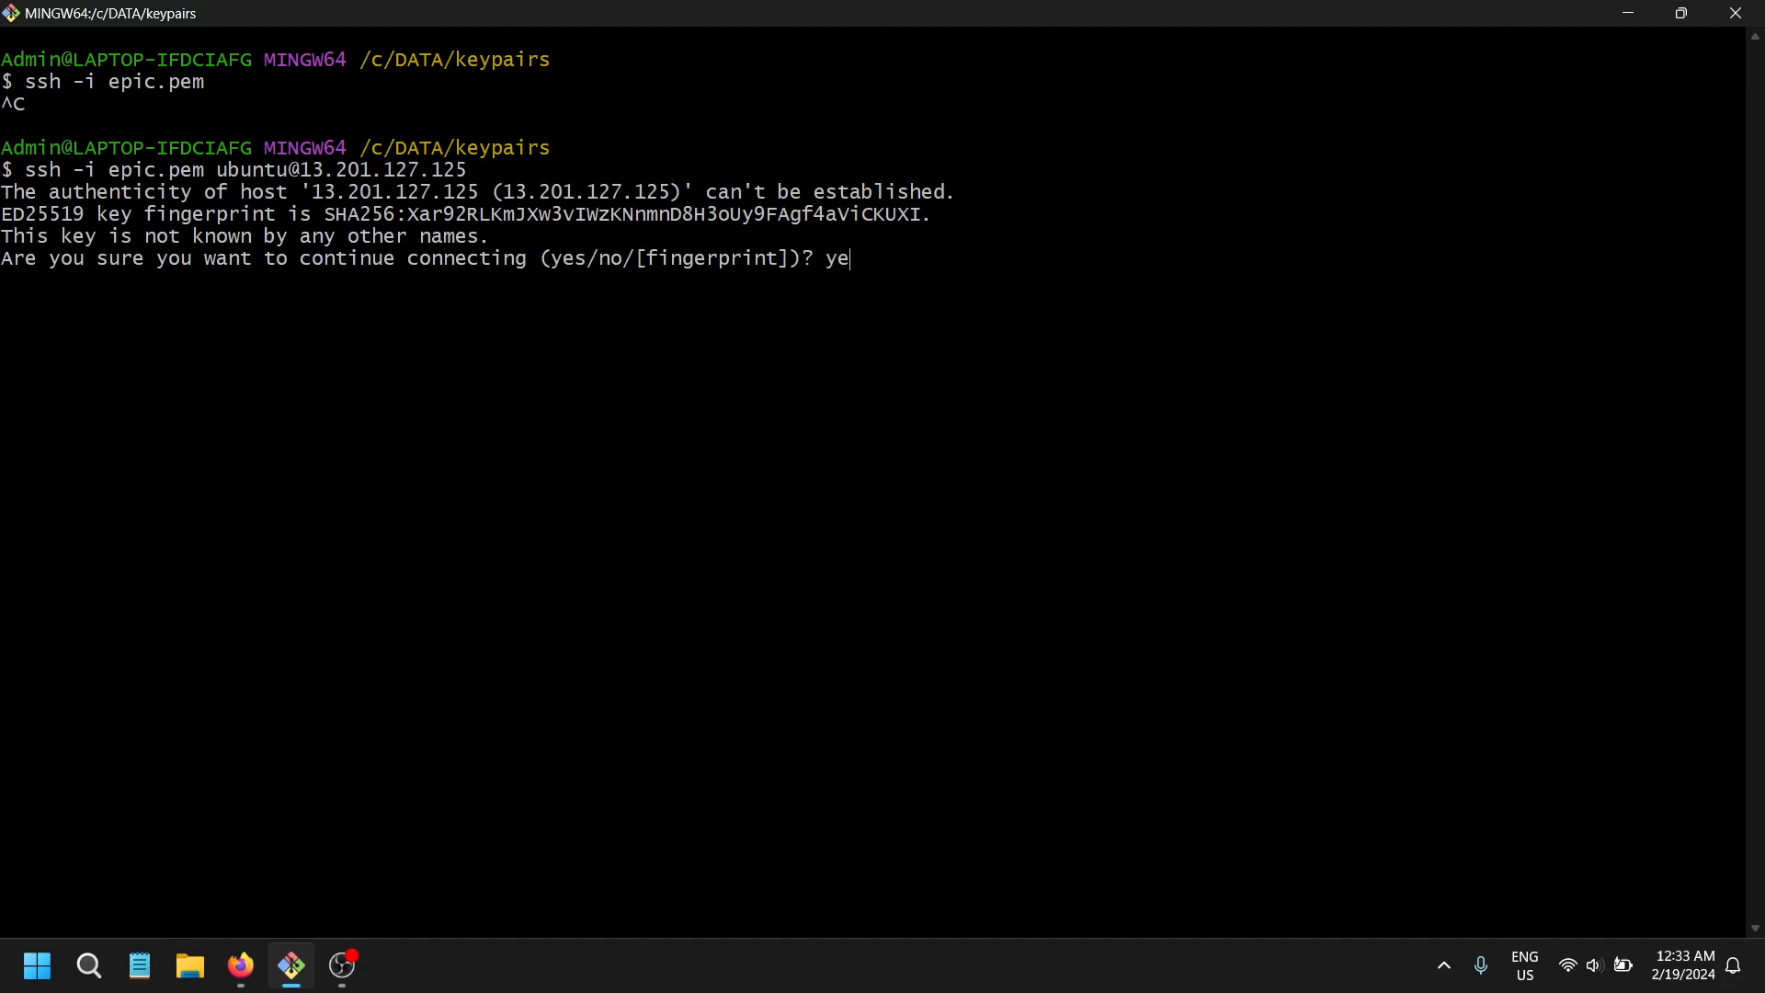
{"action": "type", "text": "es"}
{"action": "key", "text": "Return"}
- List the files in the basion-host home directory and clear the terminal
{"action": "type", "text": "ls"}
{"action": "key", "text": "Return"}
{"action": "type", "text": "clear"}
{"action": "key", "text": "Return"}
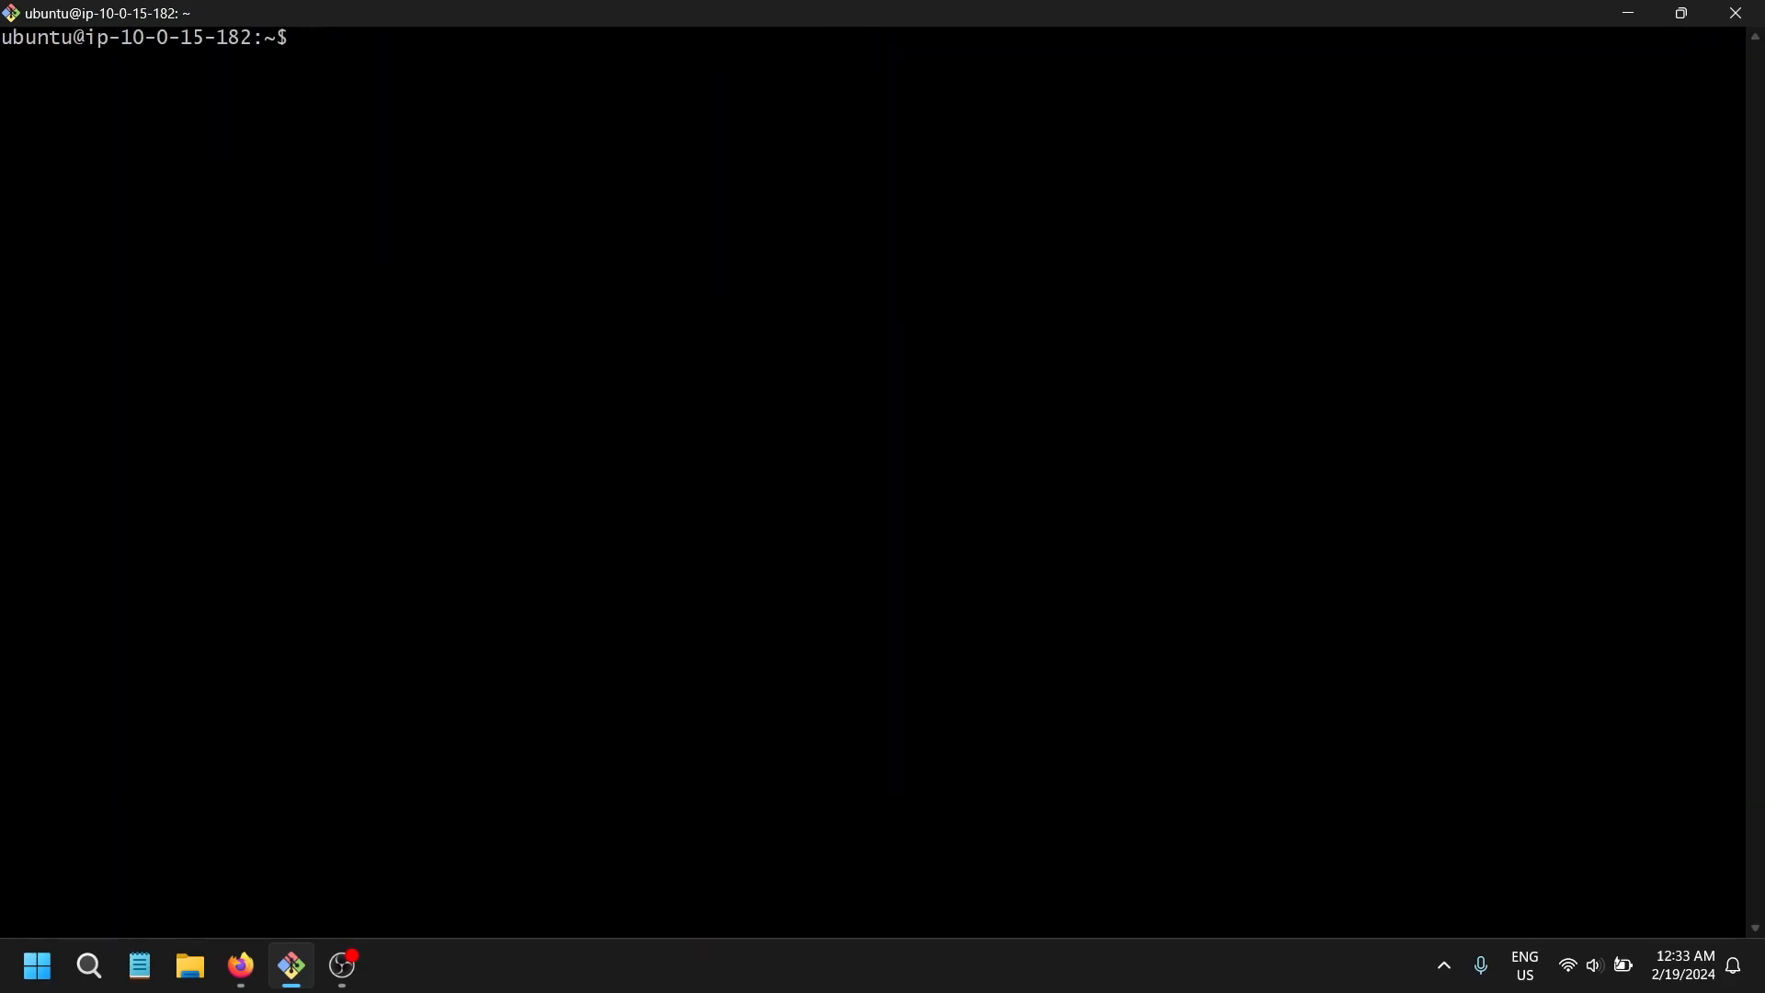
- Exit the SSH session, list the files in the local keypairs folder, and return to the AWS console in Firefox
{"action": "type", "text": "exit"}
{"action": "key", "text": "Return"}
{"action": "type", "text": "ls"}
{"action": "key", "text": "Return"}
{"action": "type", "text": "cl"}
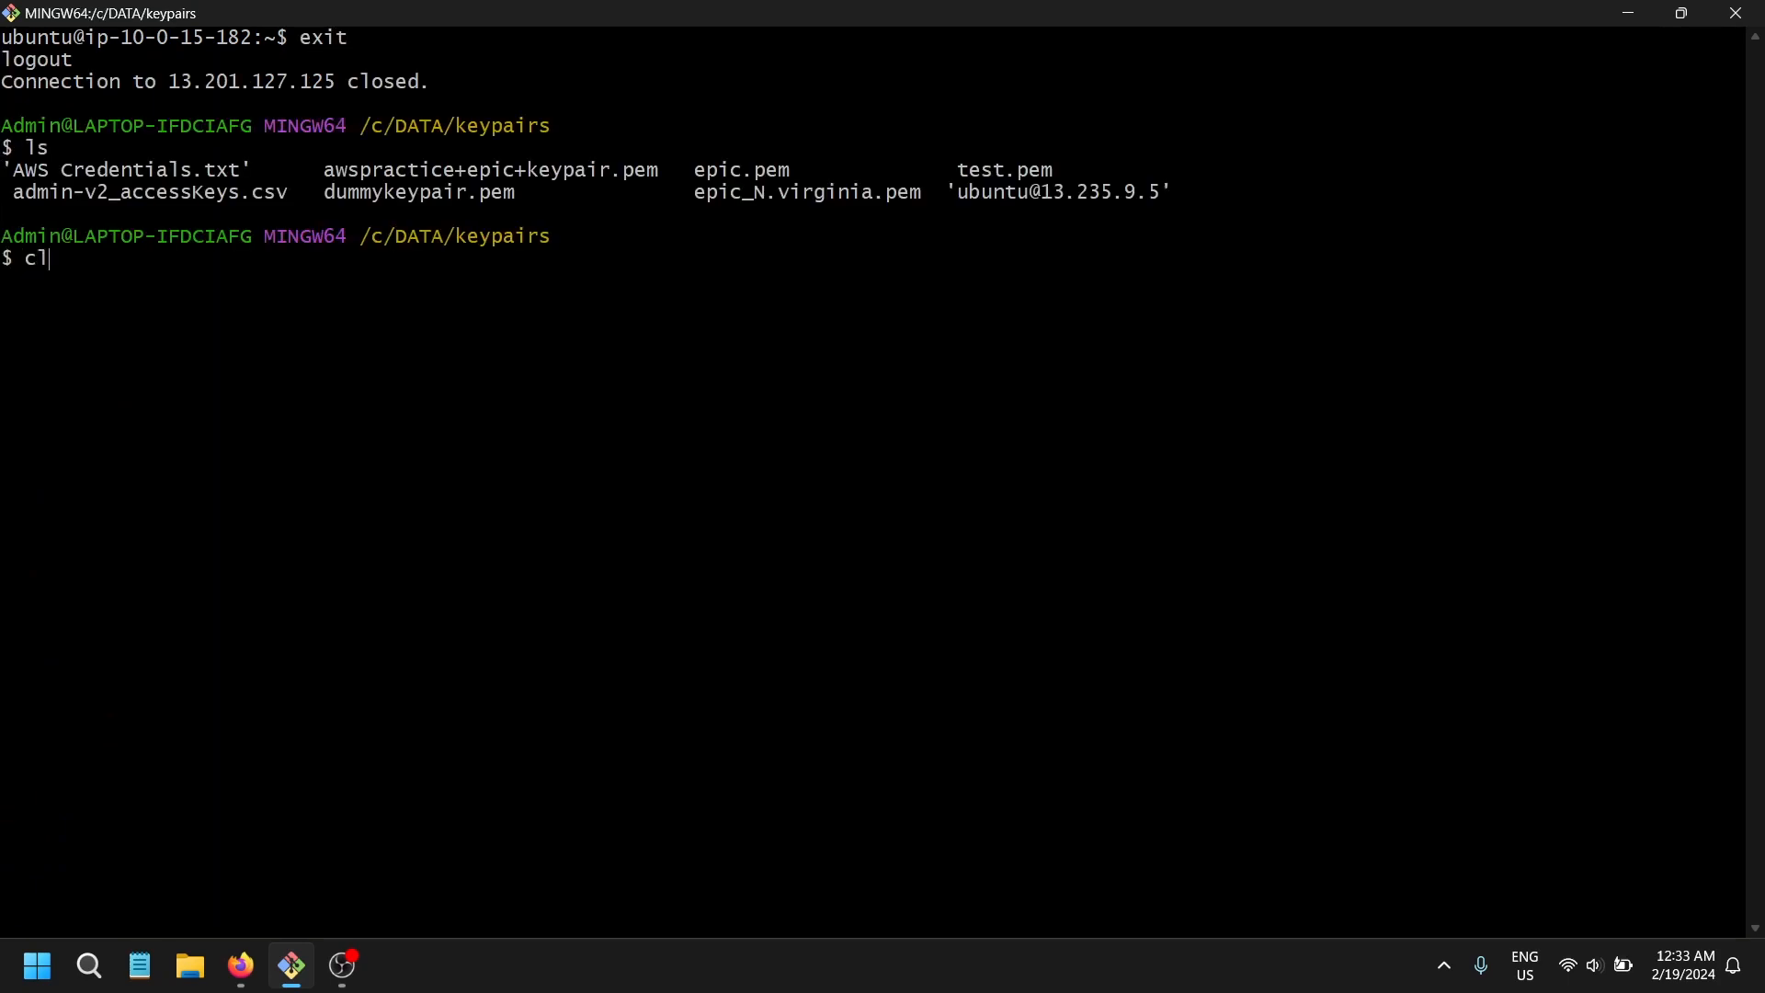
{"action": "type", "text": "ear"}
{"action": "key", "text": "Return"}
{"action": "key", "text": "alt+Tab"}
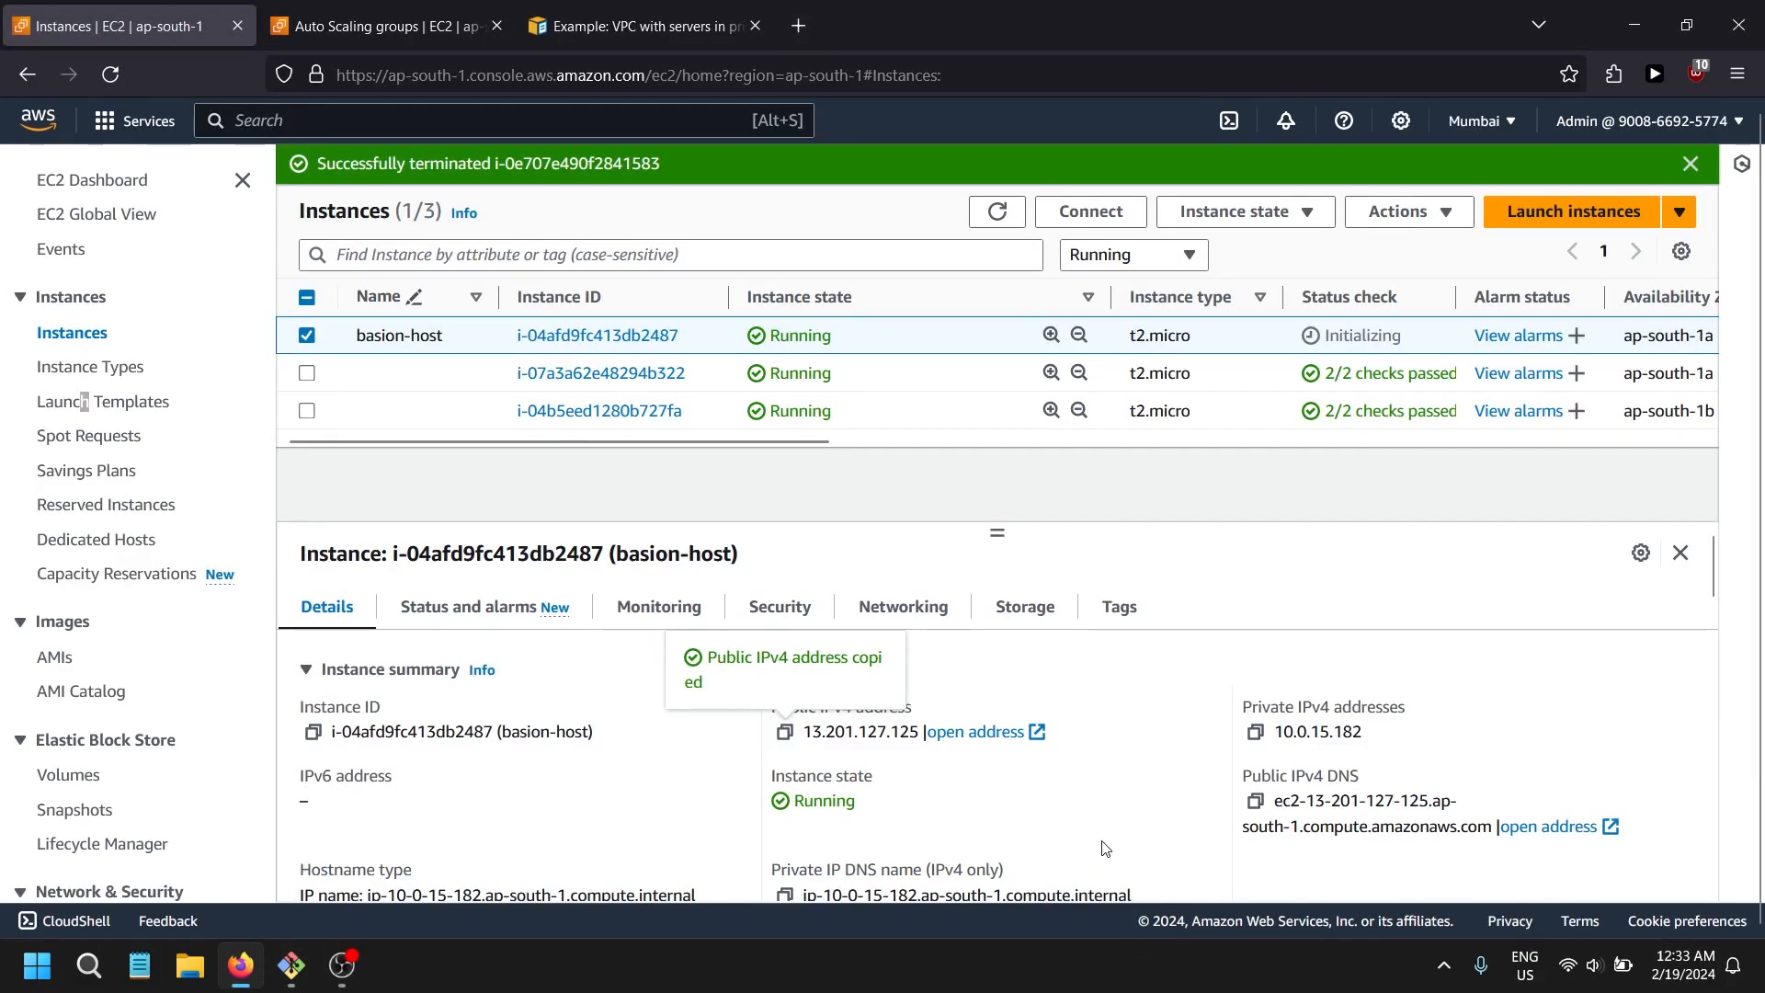
{"action": "left_click", "coordinate": [1103, 842]}
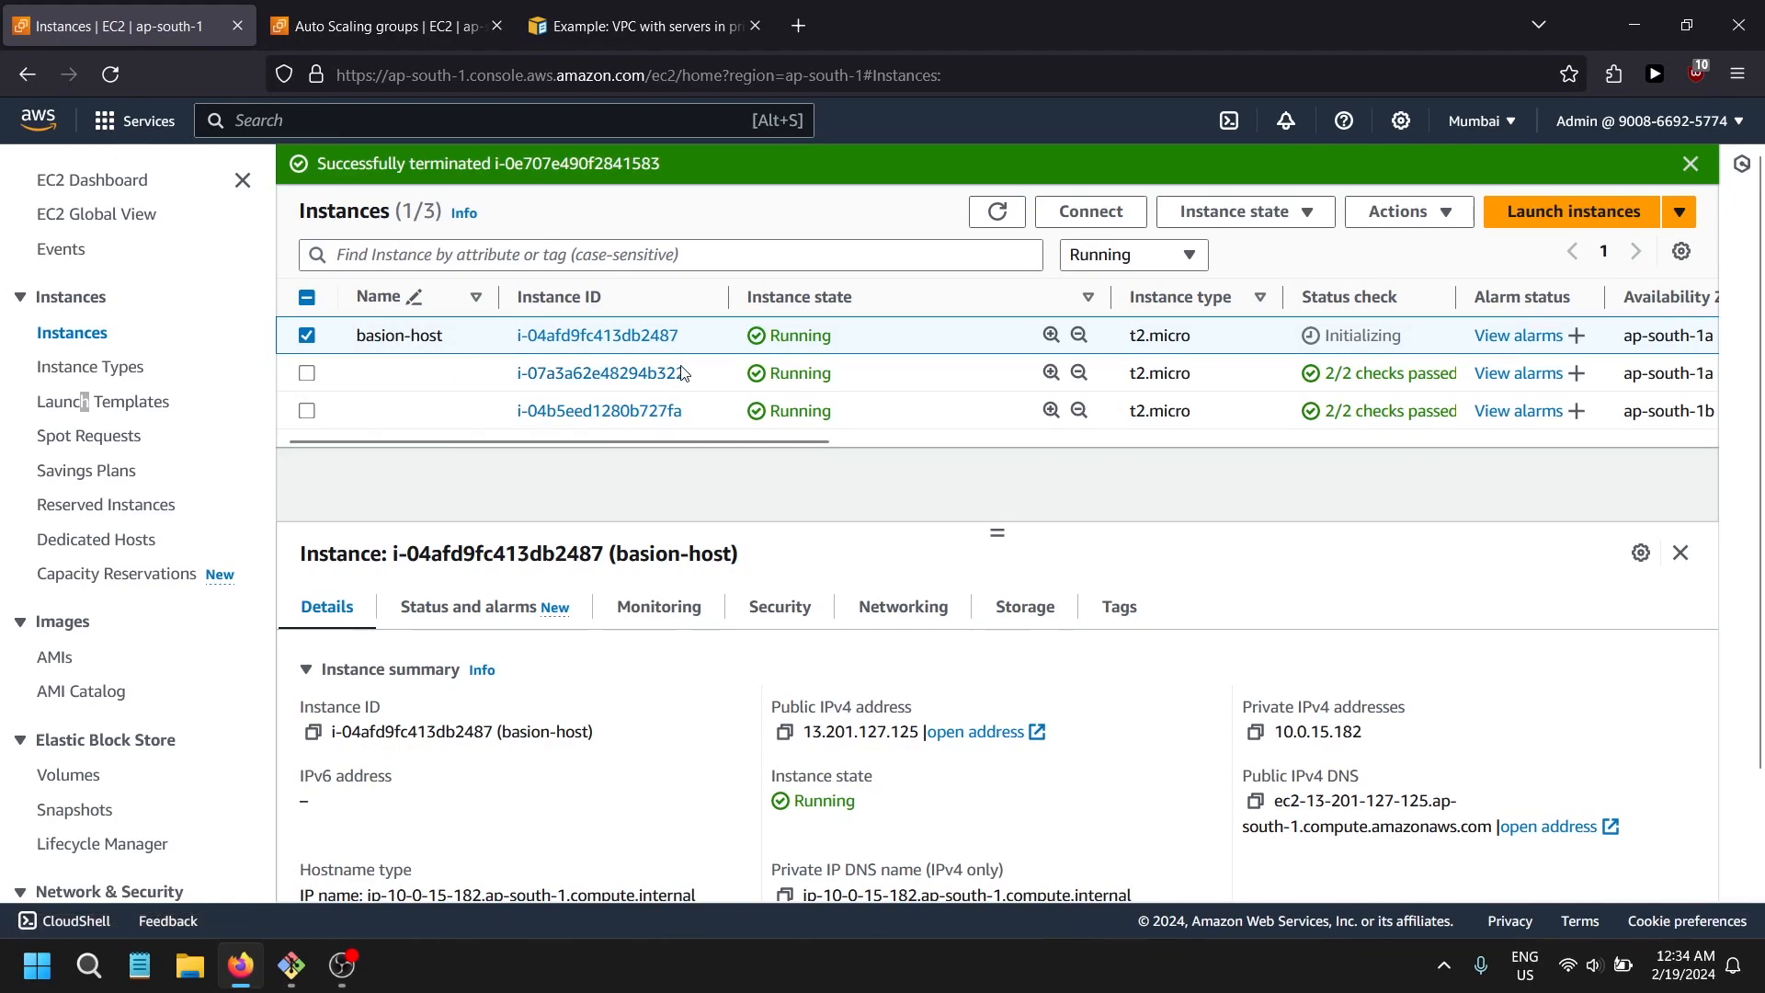
{"action": "key", "text": "alt+Tab"}
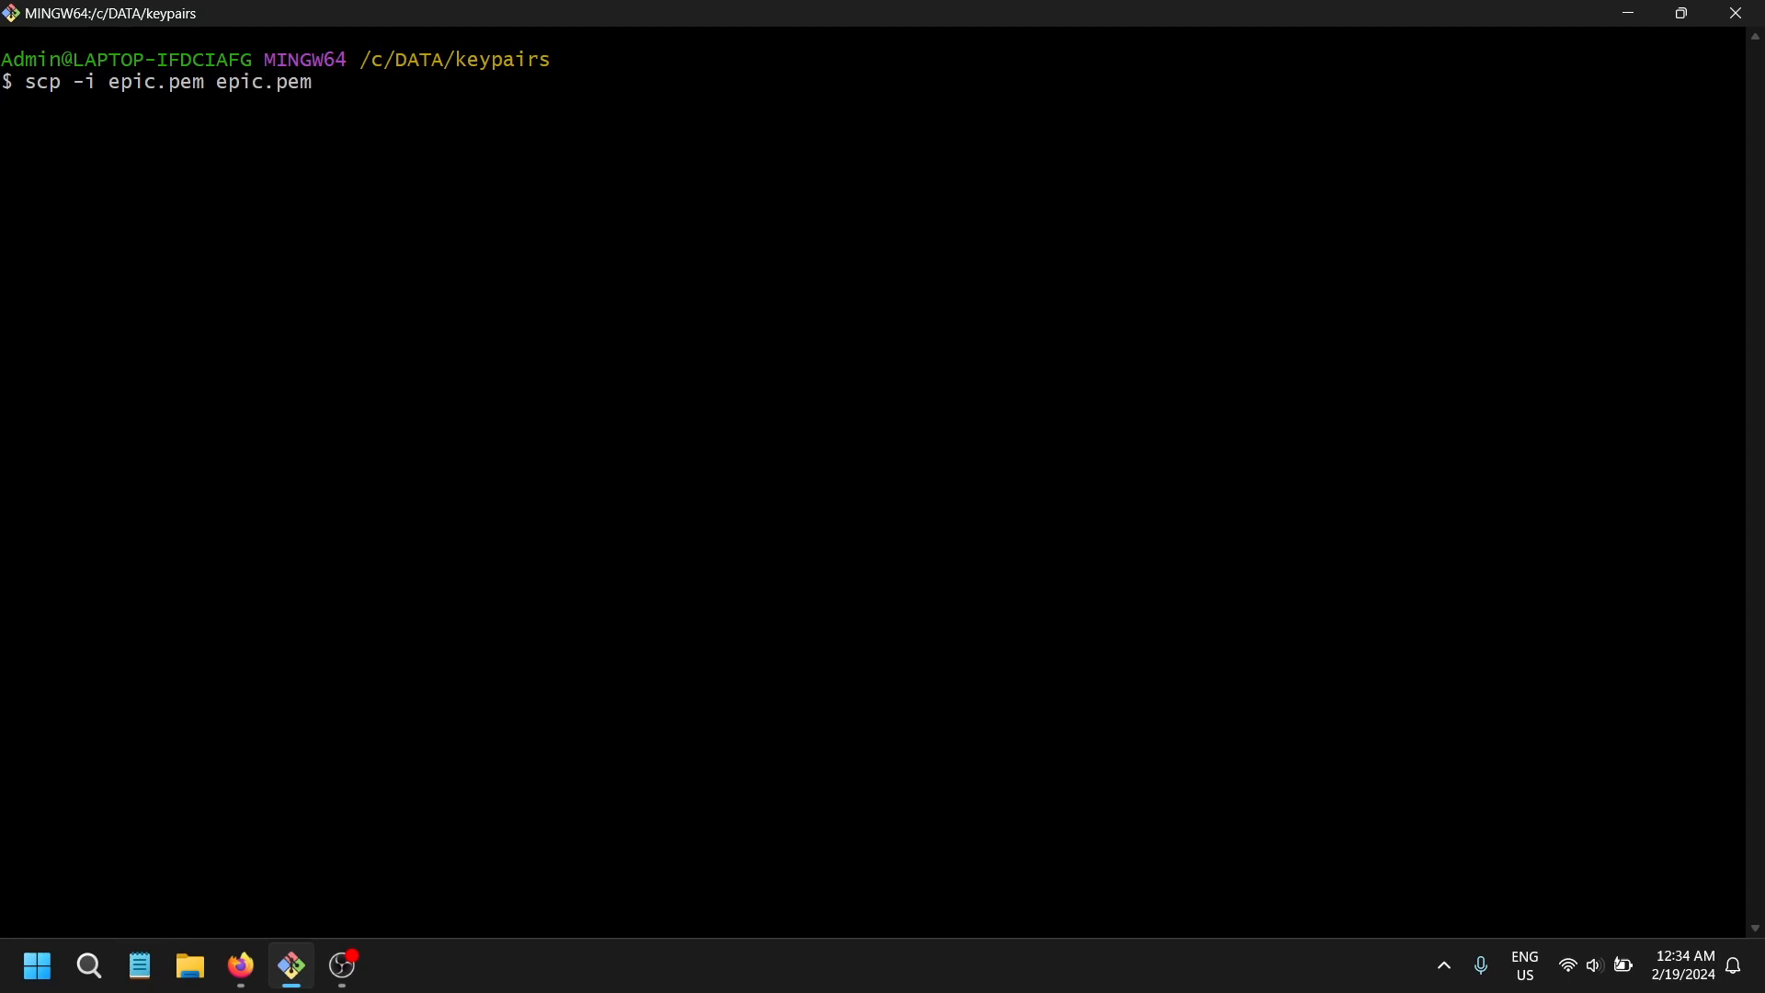
{"action": "key", "text": "alt+Tab"}
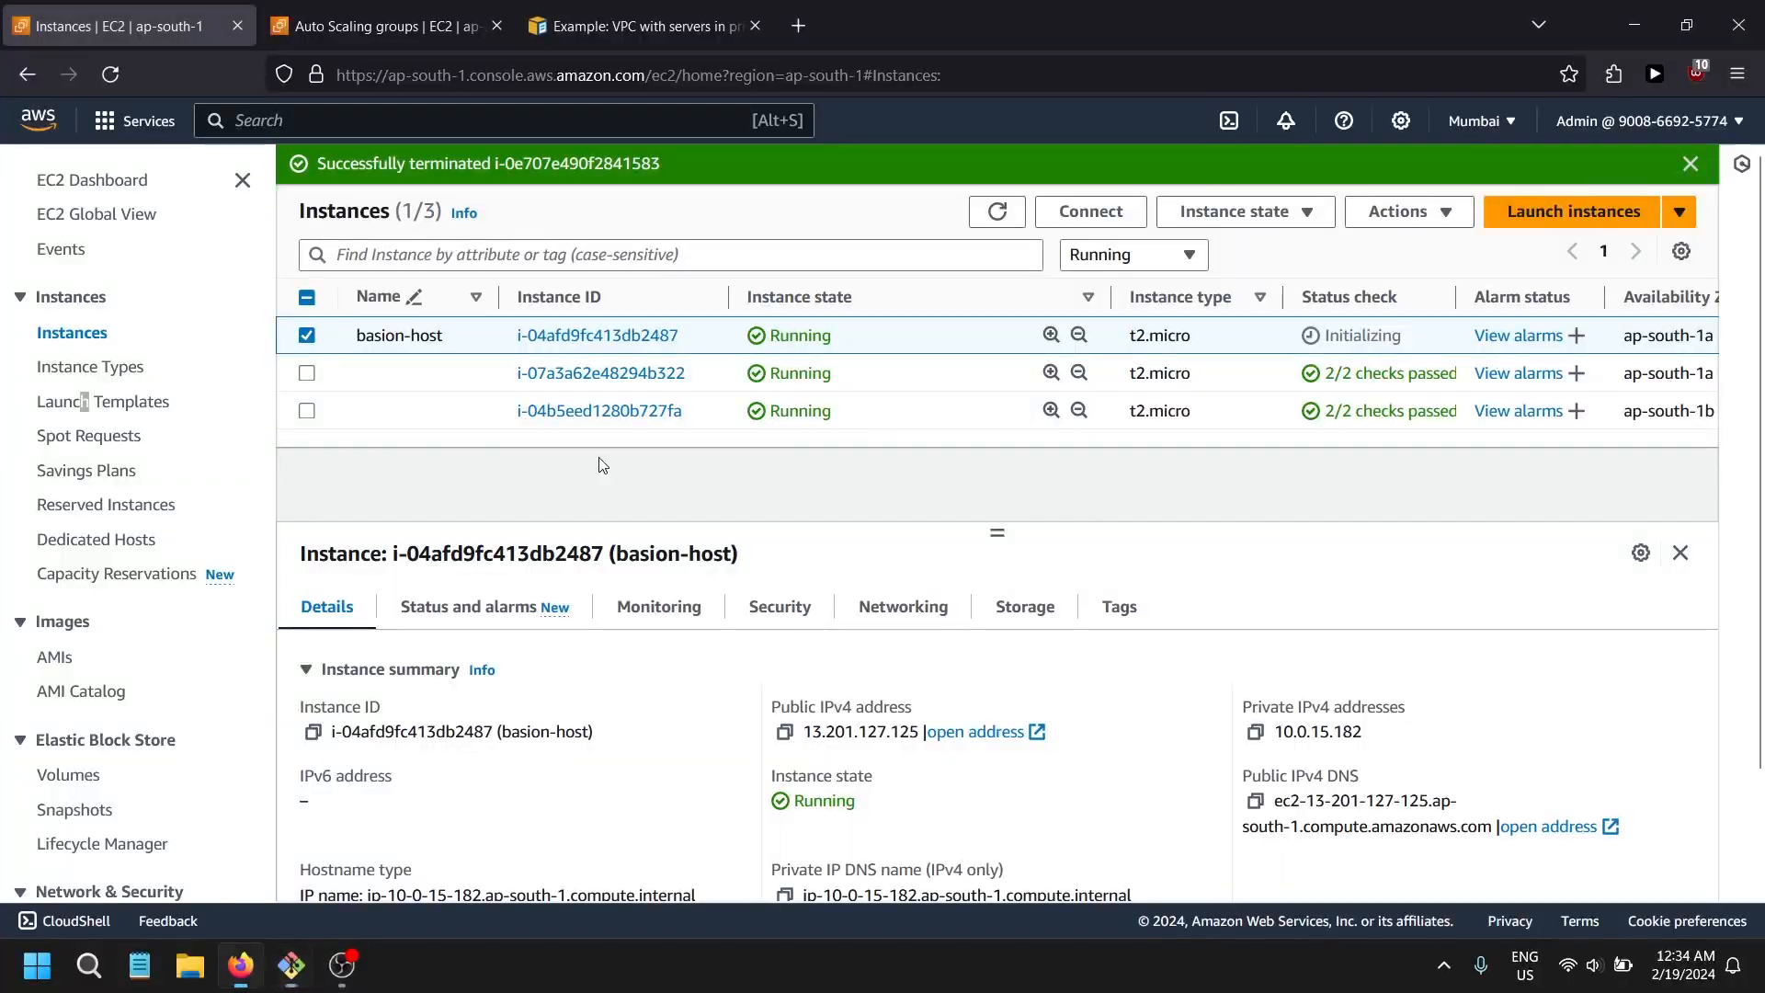
{"action": "left_click", "coordinate": [784, 731]}
{"action": "key", "text": "alt+Tab"}
{"action": "right_click", "coordinate": [552, 293]}
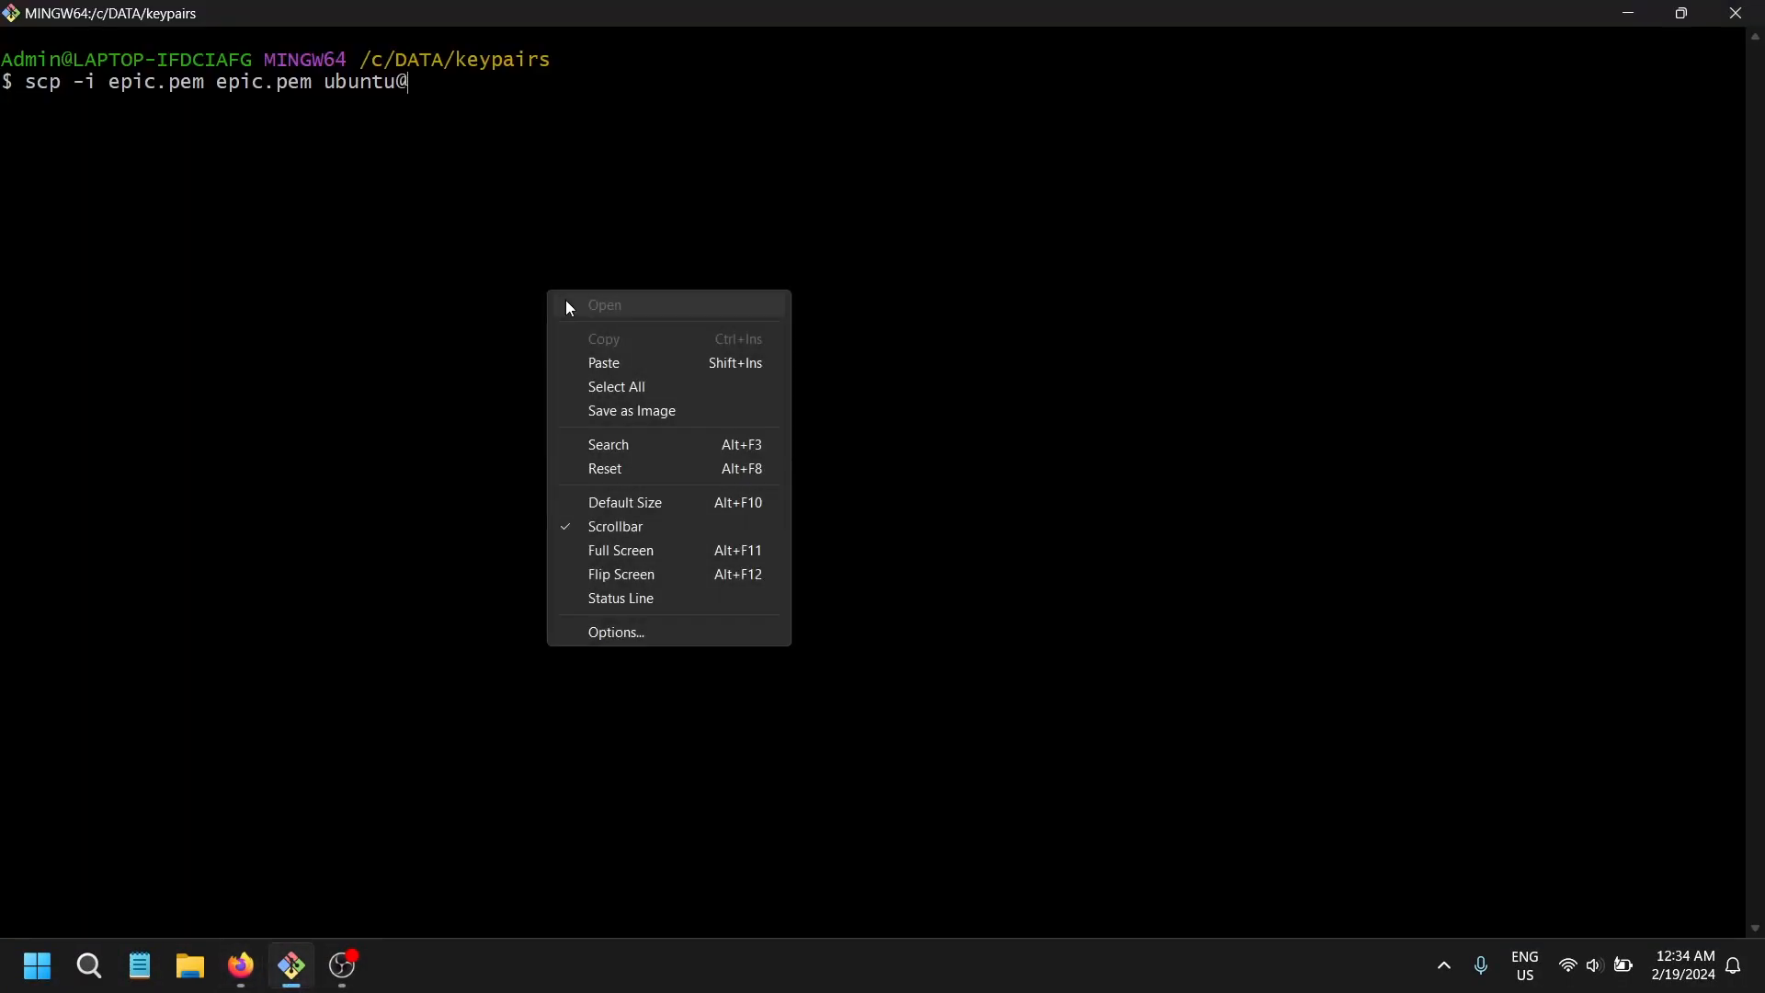
{"action": "left_click", "coordinate": [661, 362]}
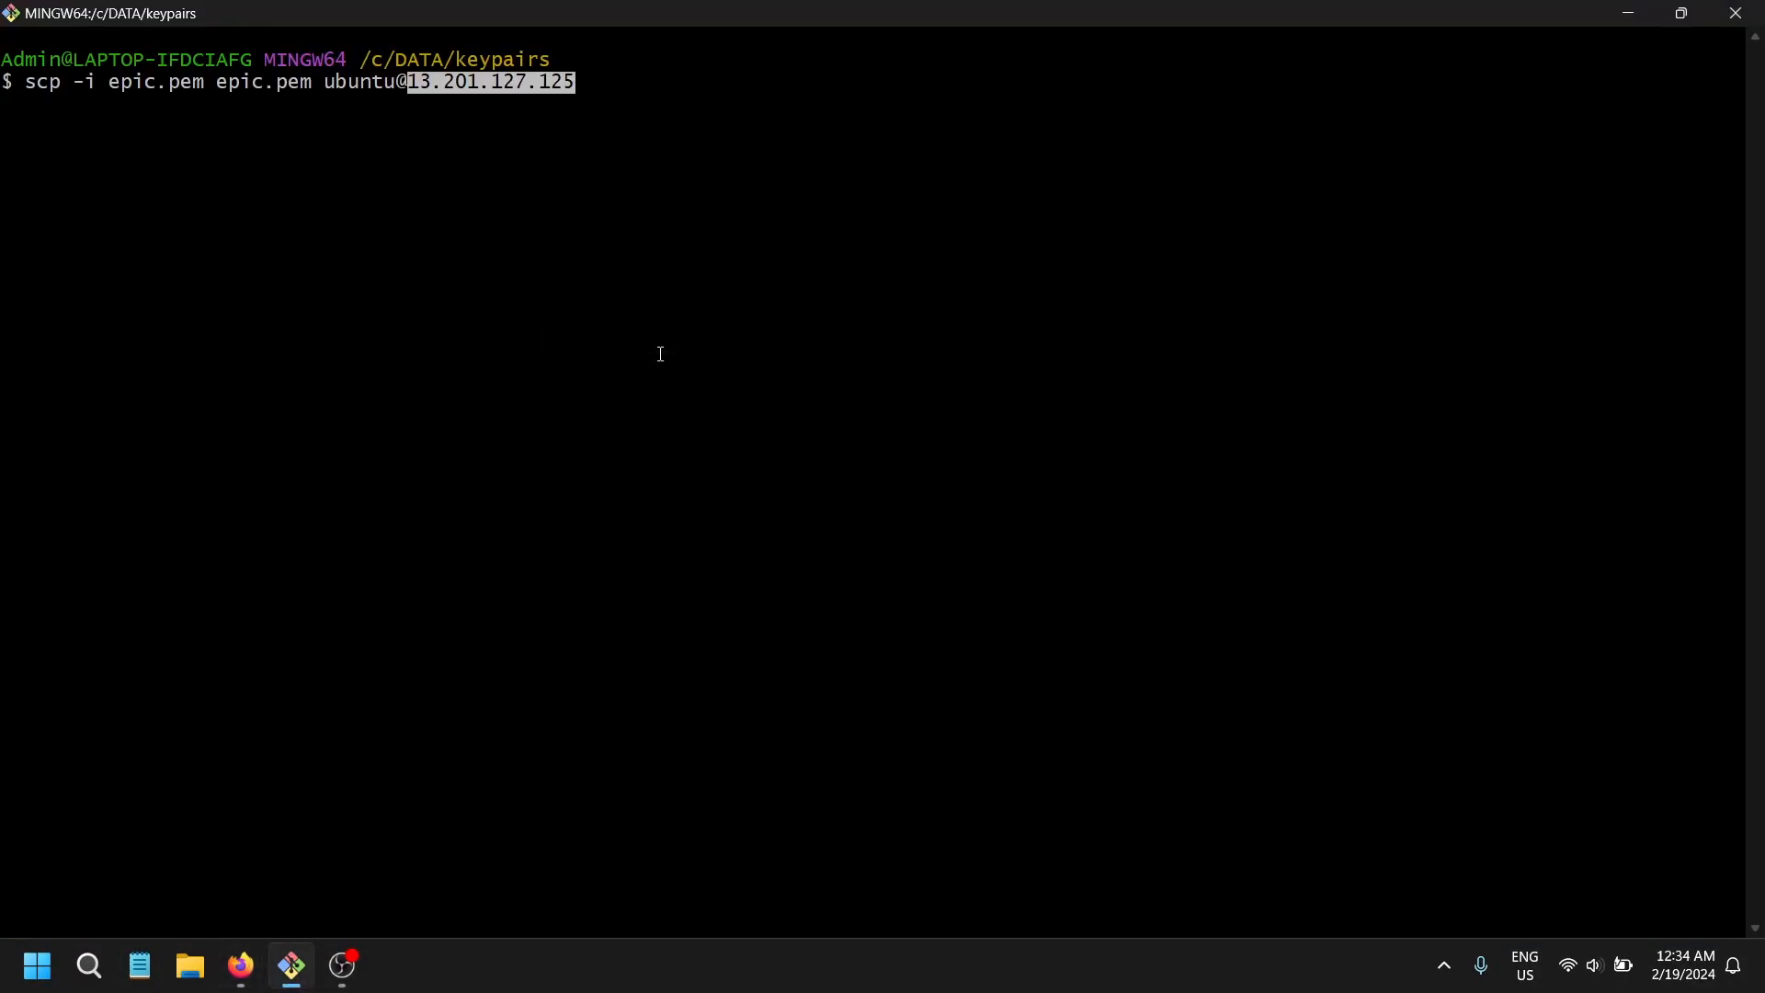
{"action": "key", "text": "Right"}
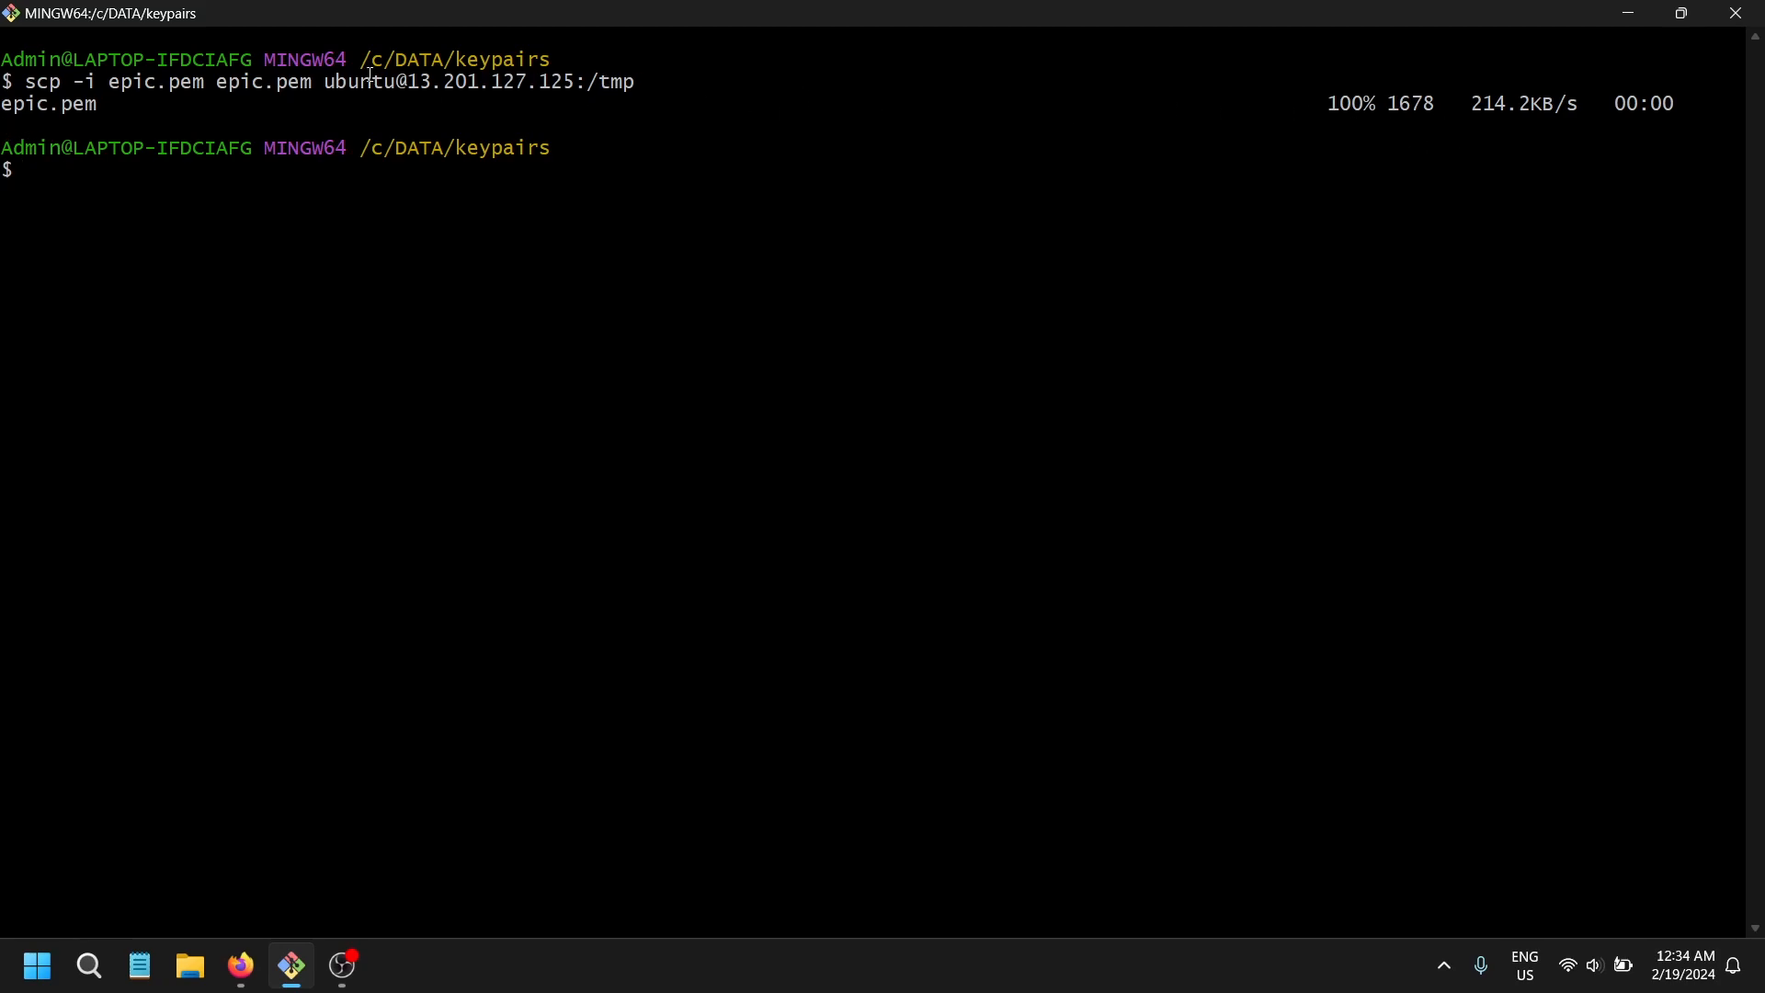
{"action": "left_click_drag", "start_coordinate": [327, 81], "coordinate": [570, 77]}
{"action": "right_click", "coordinate": [570, 78]}
{"action": "left_click", "coordinate": [609, 130]}
{"action": "double_click", "coordinate": [482, 199]}
{"action": "key", "text": "Return"}
{"action": "type", "text": "ssh "}
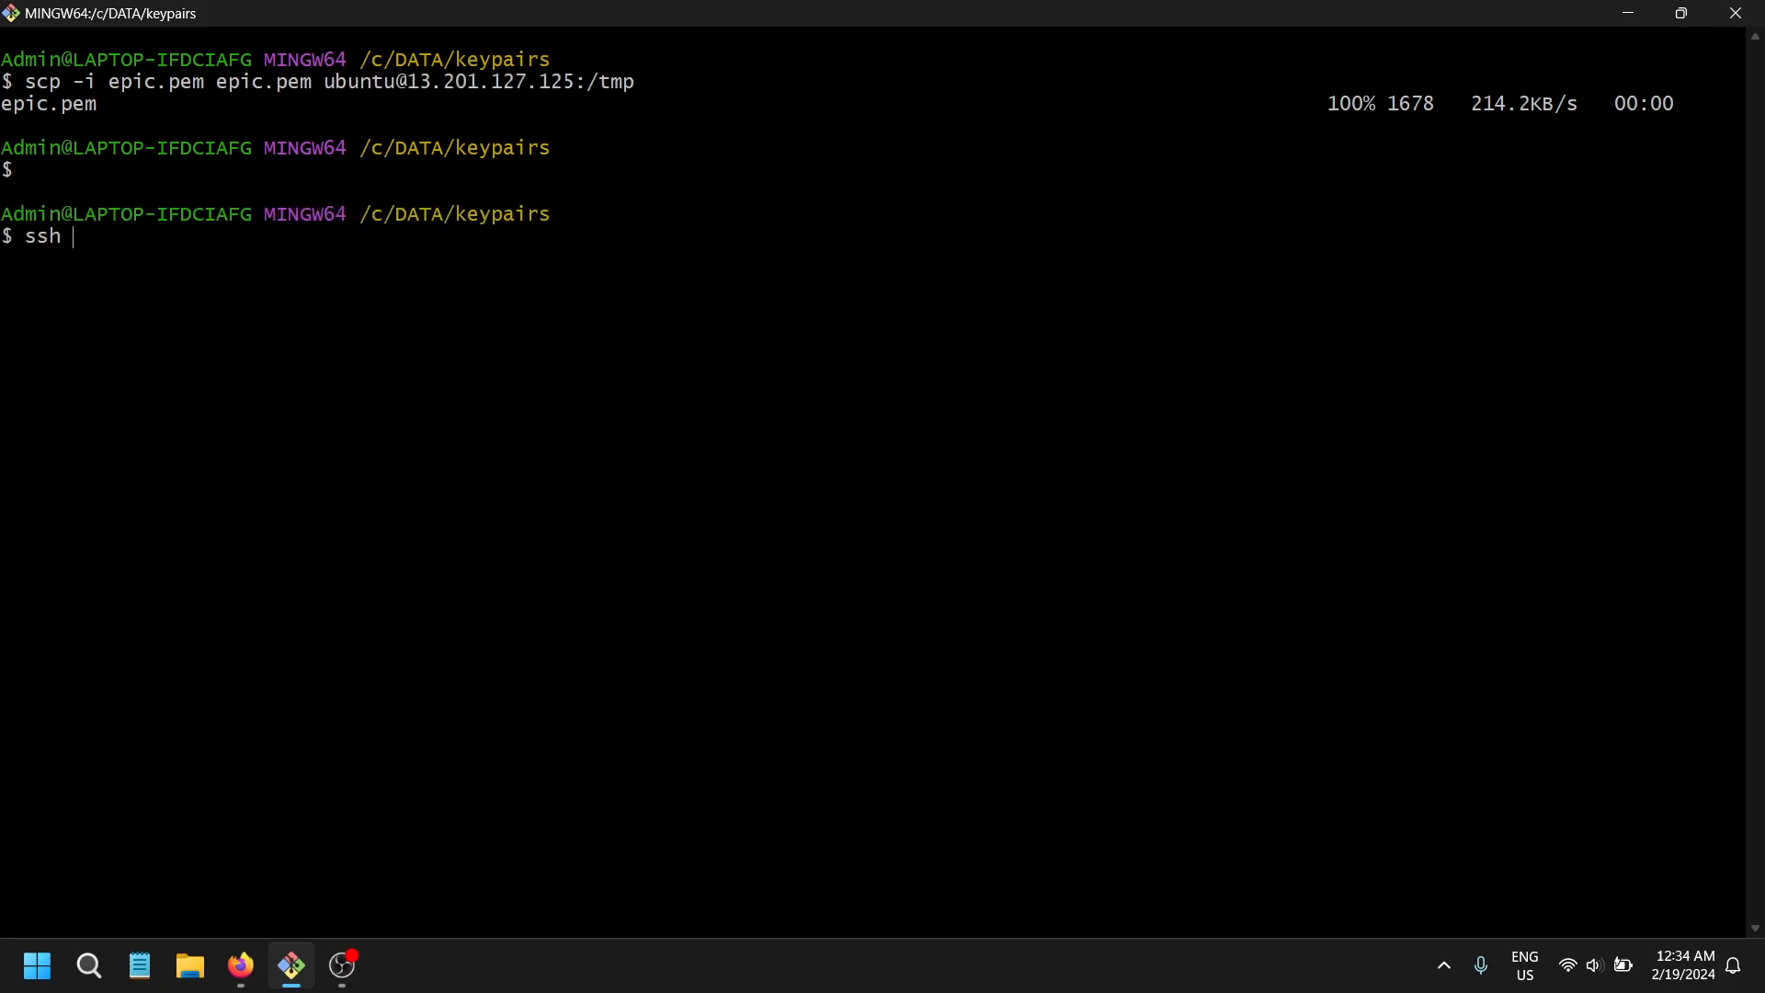
{"action": "type", "text": "-i epic.pem"}
{"action": "right_click", "coordinate": [458, 225]}
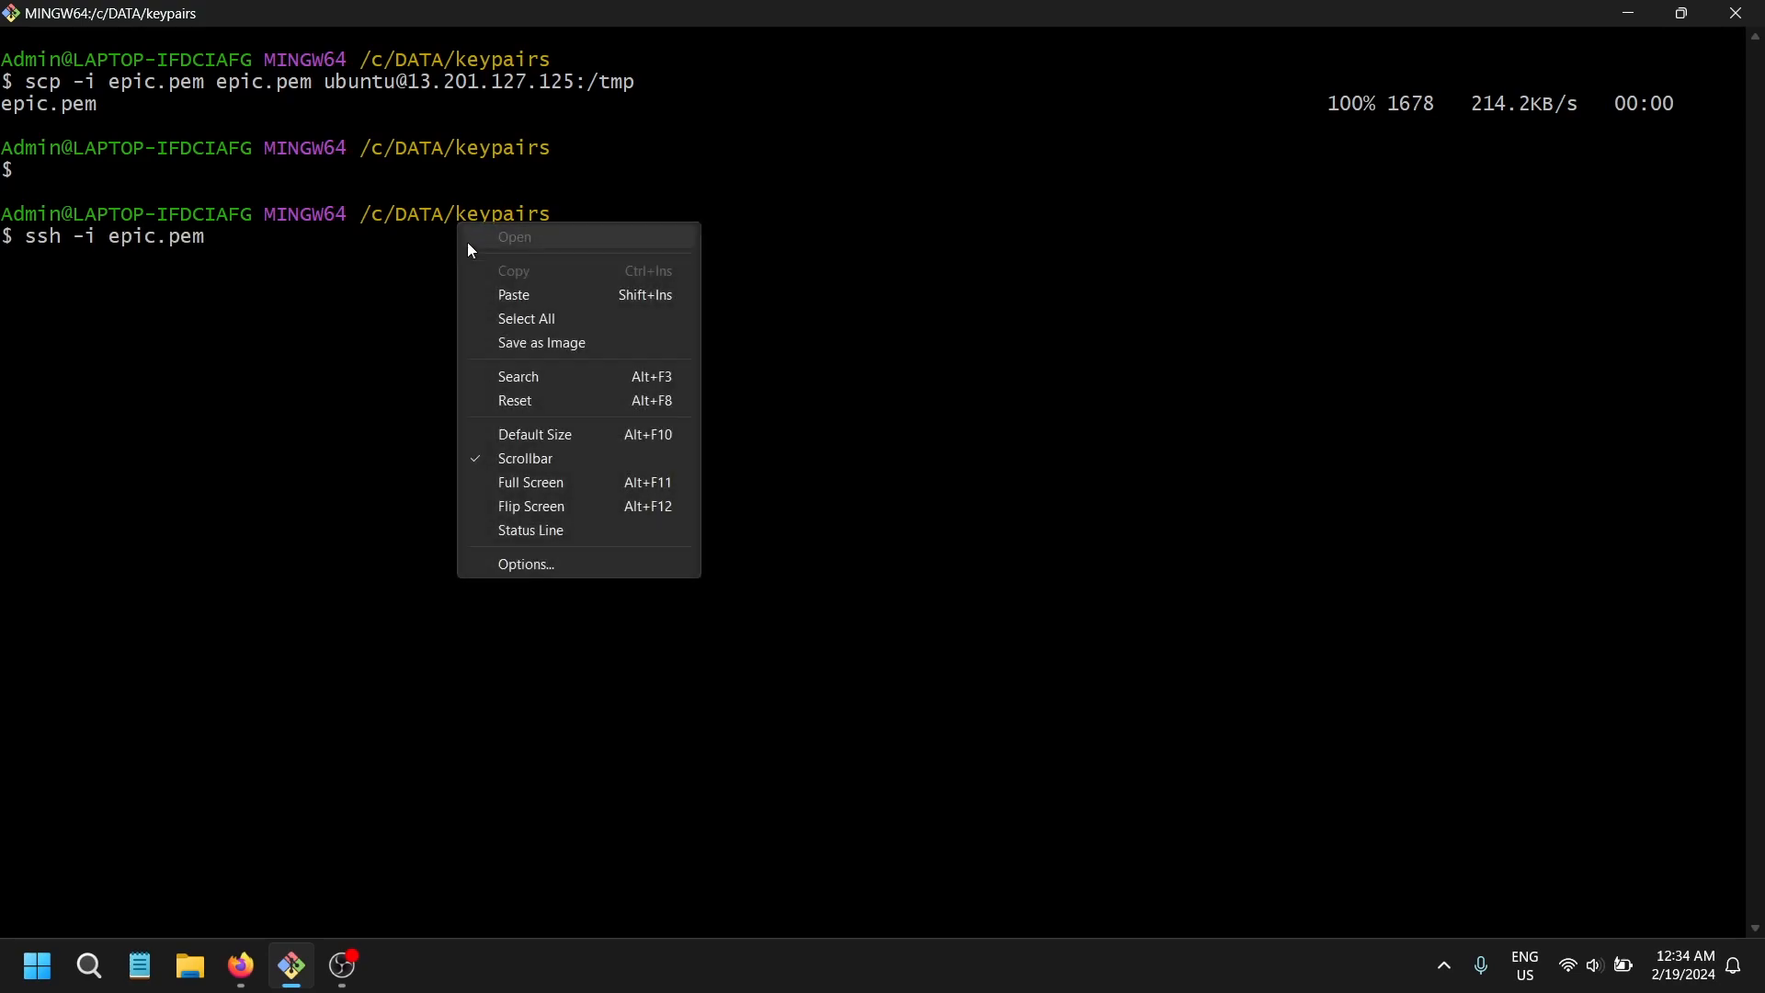
{"action": "left_click", "coordinate": [532, 292]}
{"action": "key", "text": "ctrl+c"}
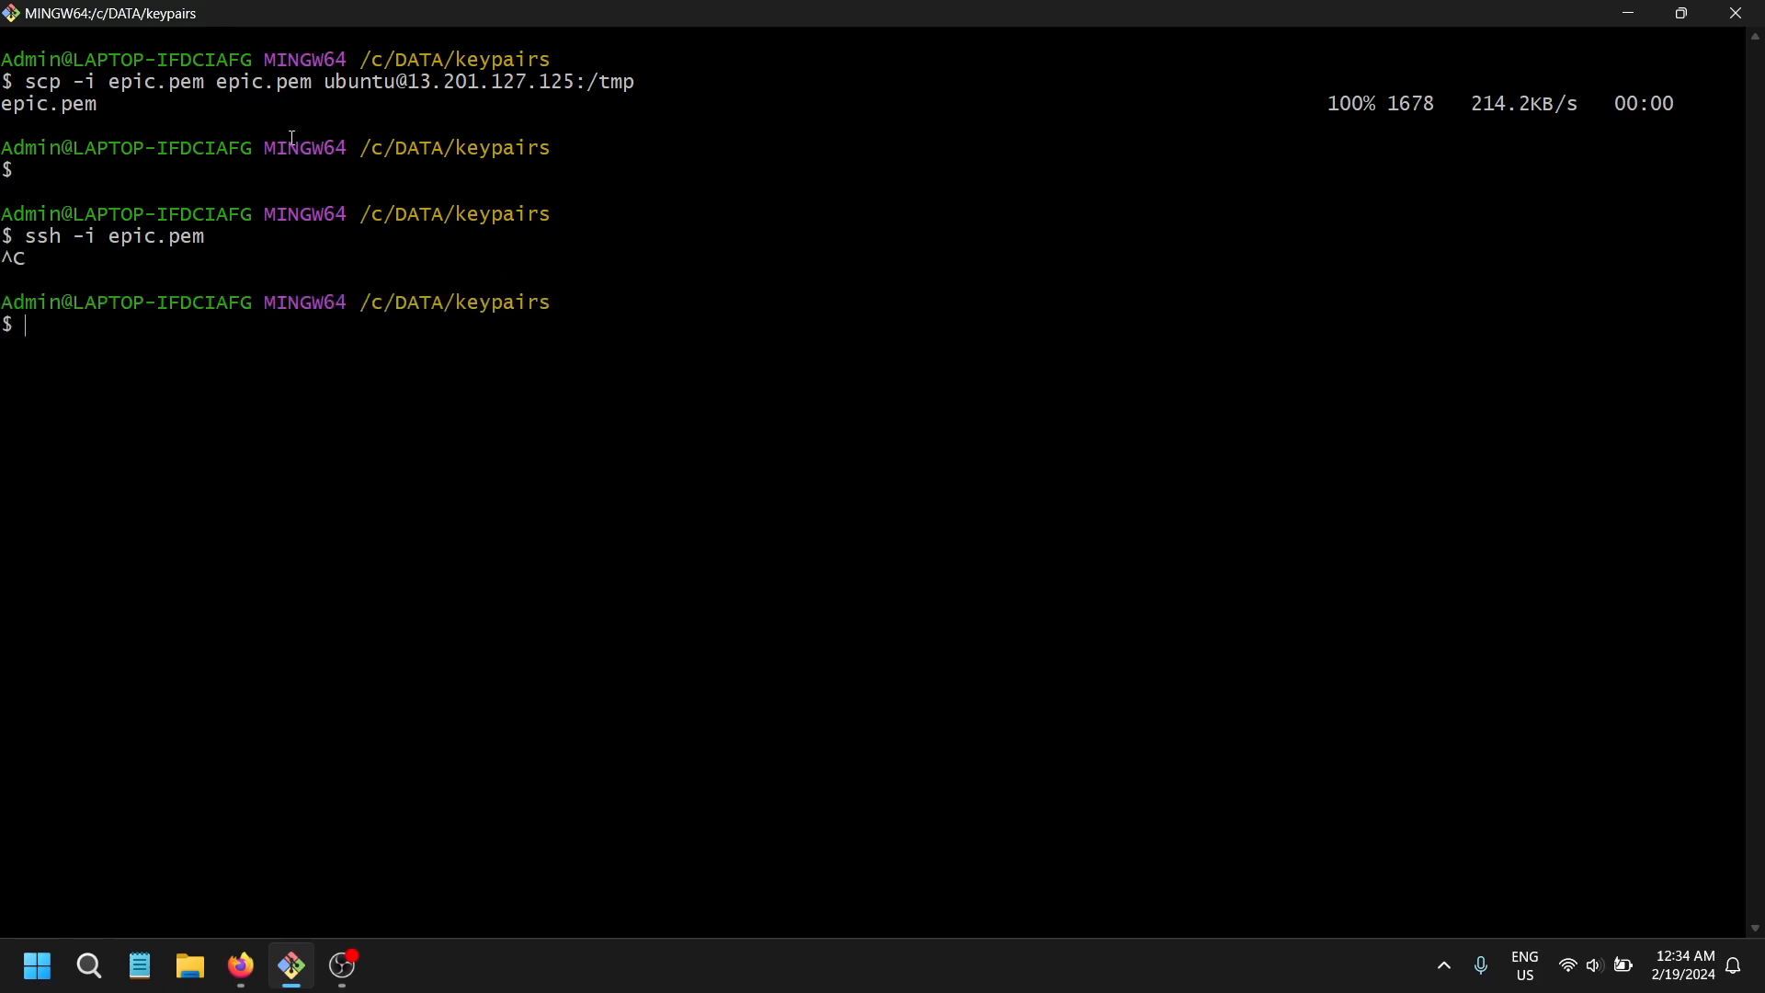
{"action": "left_click_drag", "start_coordinate": [331, 82], "coordinate": [575, 83]}
{"action": "right_click", "coordinate": [563, 79]}
{"action": "left_click", "coordinate": [588, 127]}
{"action": "key", "text": "Up"}
{"action": "key", "text": "Up"}
{"action": "key", "text": "Up"}
{"action": "key", "text": "Down"}
{"action": "key", "text": "Down"}
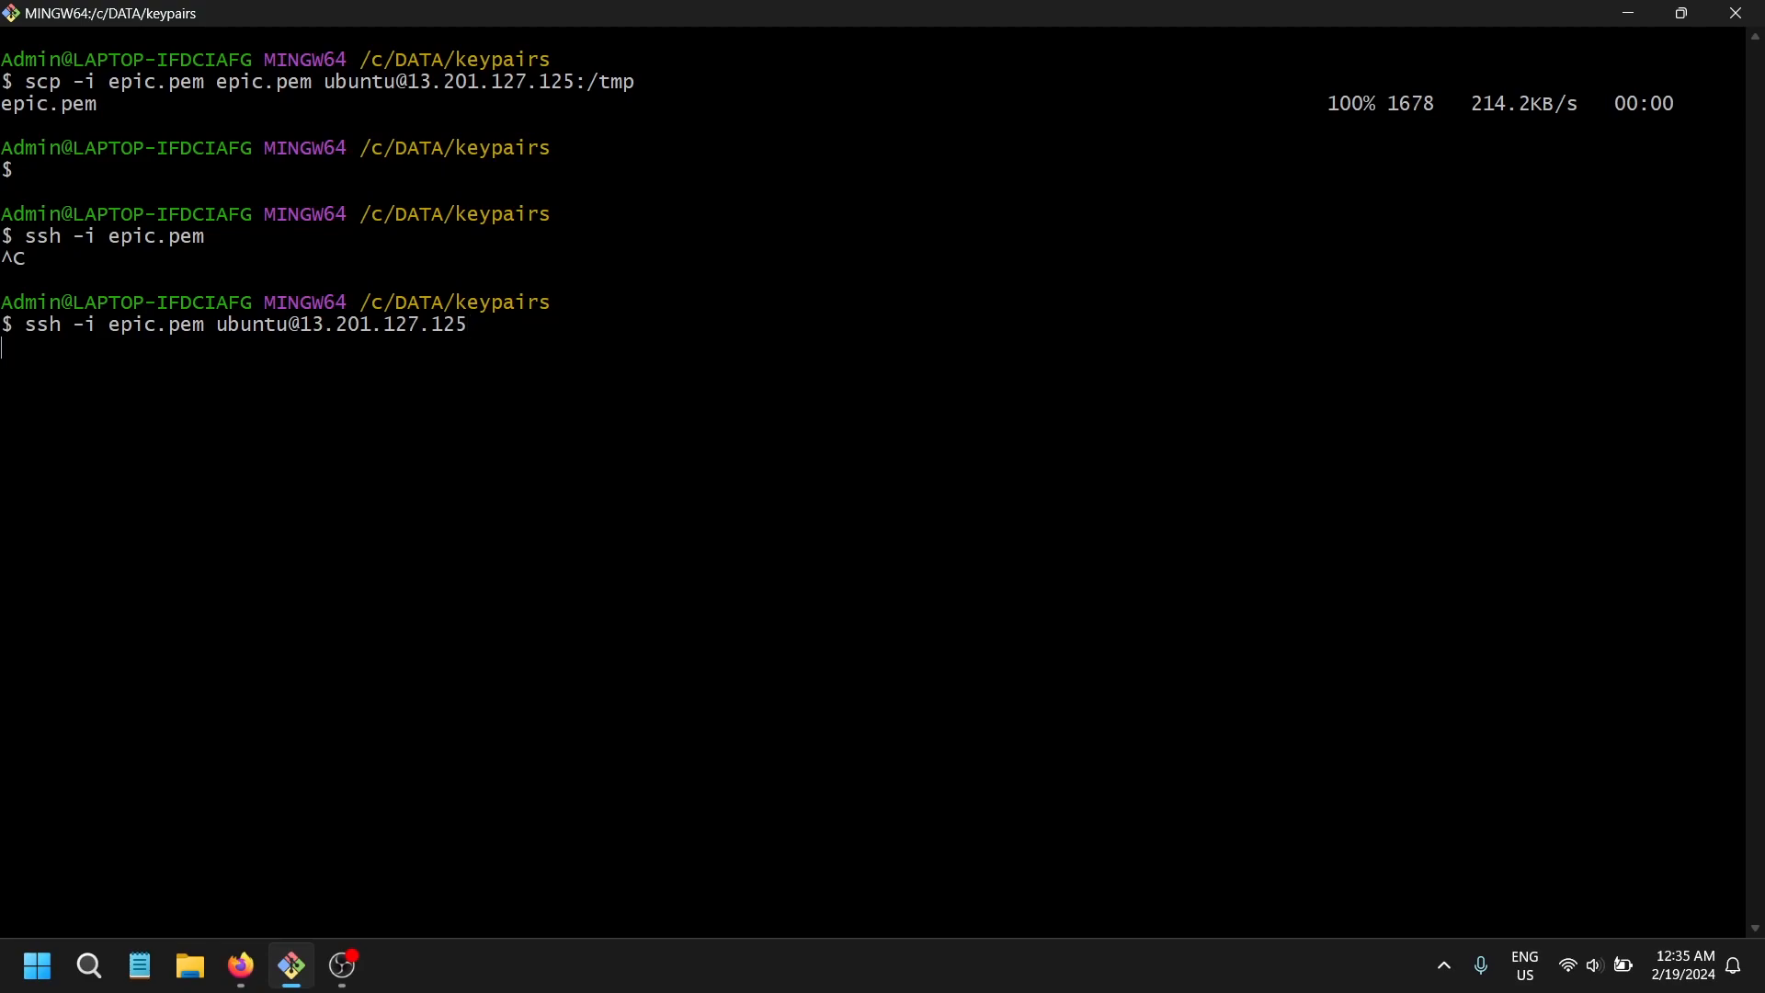
- List the basion-host home directory in a cleared terminal and change to the /tmp directory
{"action": "type", "text": "clear"}
{"action": "key", "text": "Return"}
{"action": "type", "text": "ls"}
{"action": "key", "text": "Return"}
{"action": "type", "text": "cd /tmp/"}
{"action": "key", "text": "Return"}
- List the contents of /tmp, including a detailed listing, and examine the permissions of epic.pem
{"action": "type", "text": "l"}
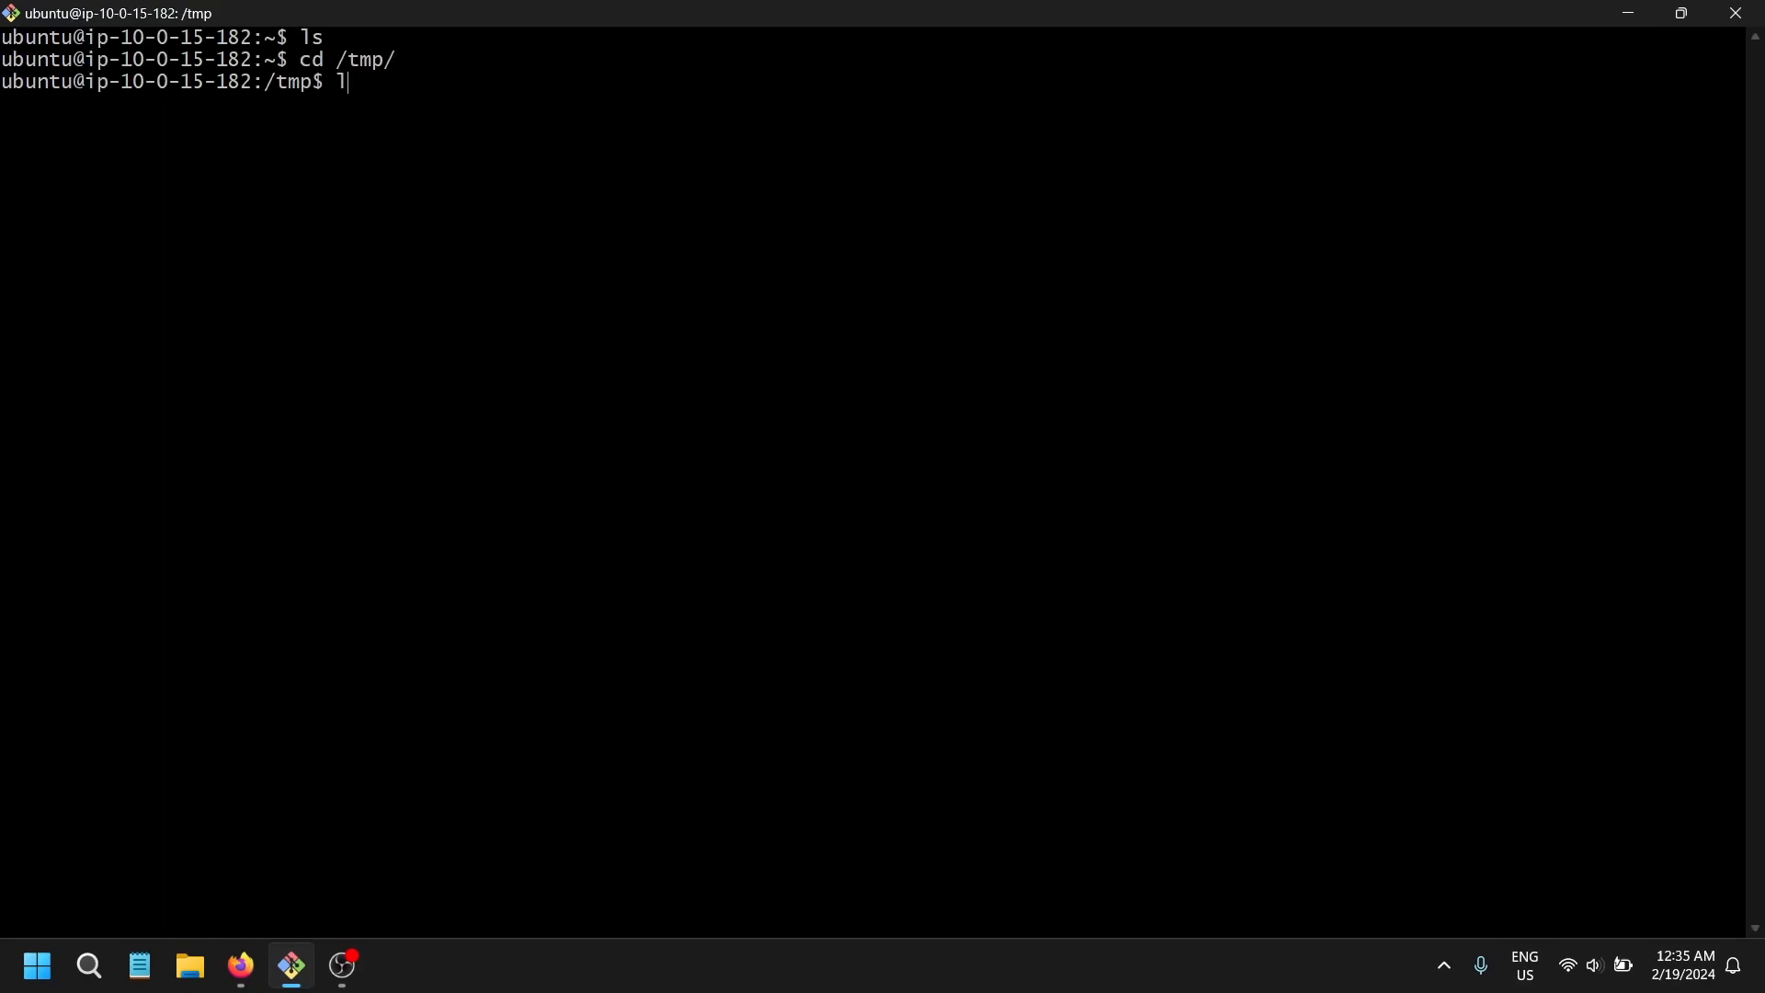
{"action": "type", "text": "s"}
{"action": "key", "text": "Return"}
{"action": "key", "text": "Return"}
{"action": "type", "text": "ls -l"}
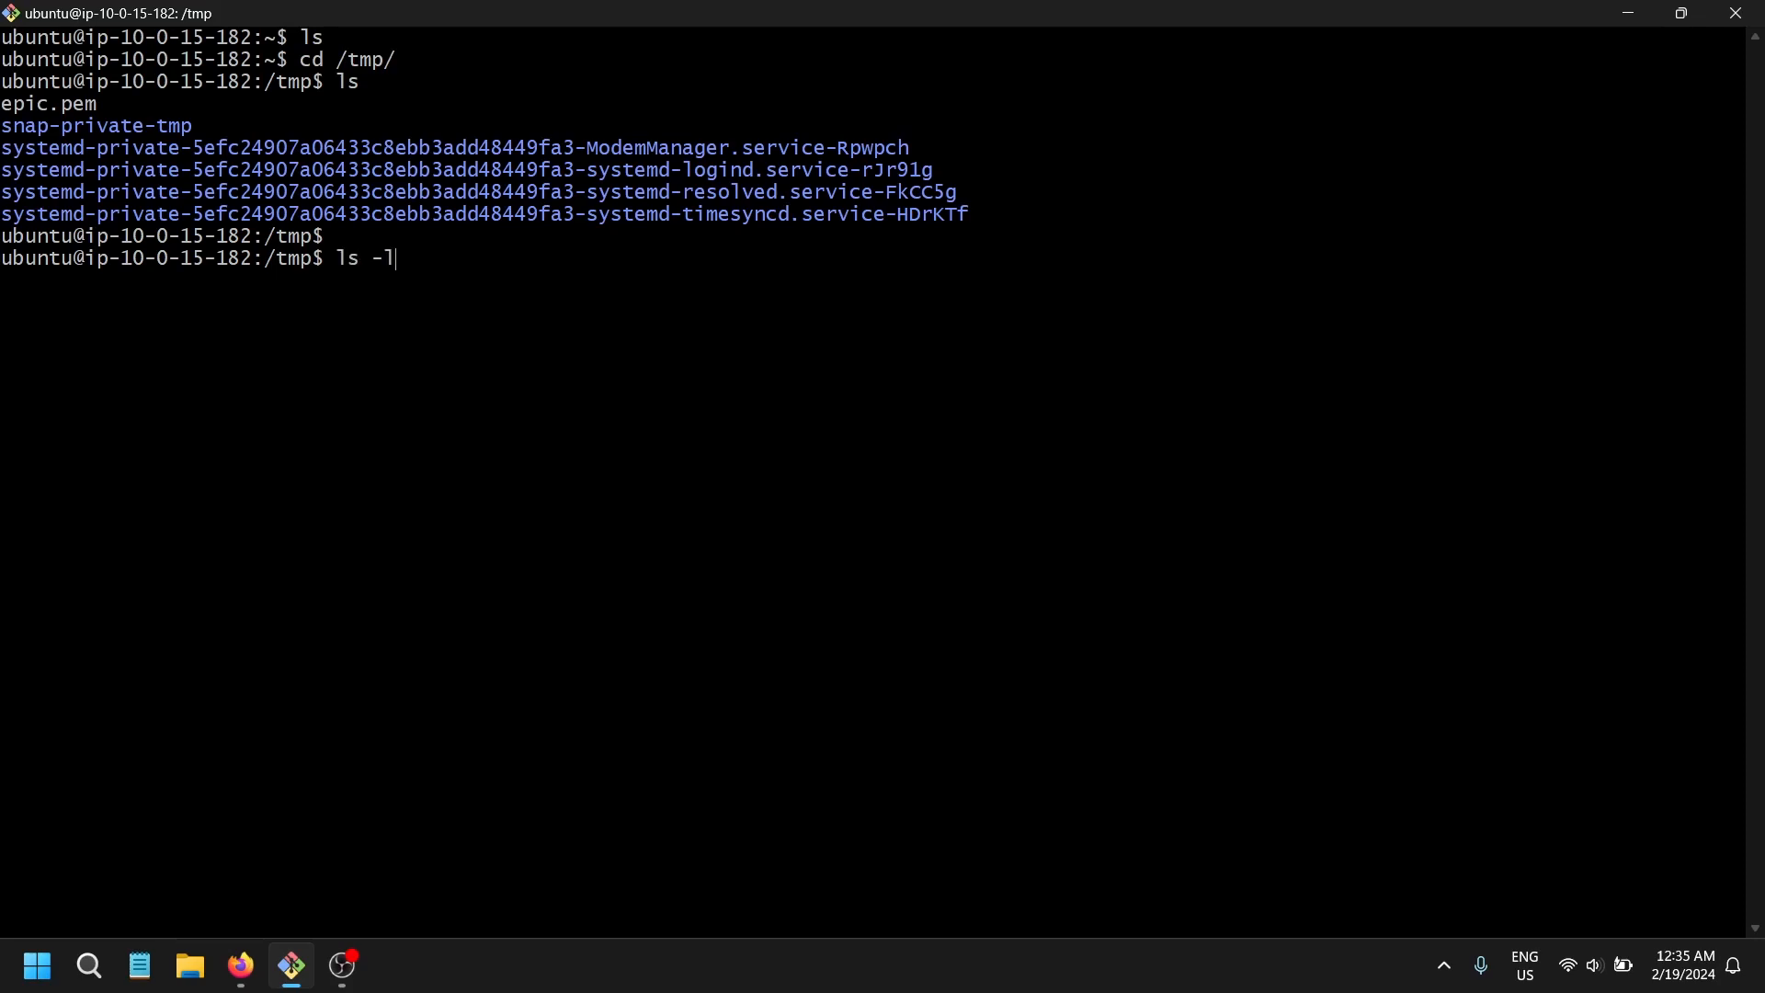
{"action": "key", "text": "Return"}
{"action": "left_click_drag", "start_coordinate": [6, 299], "coordinate": [121, 303]}
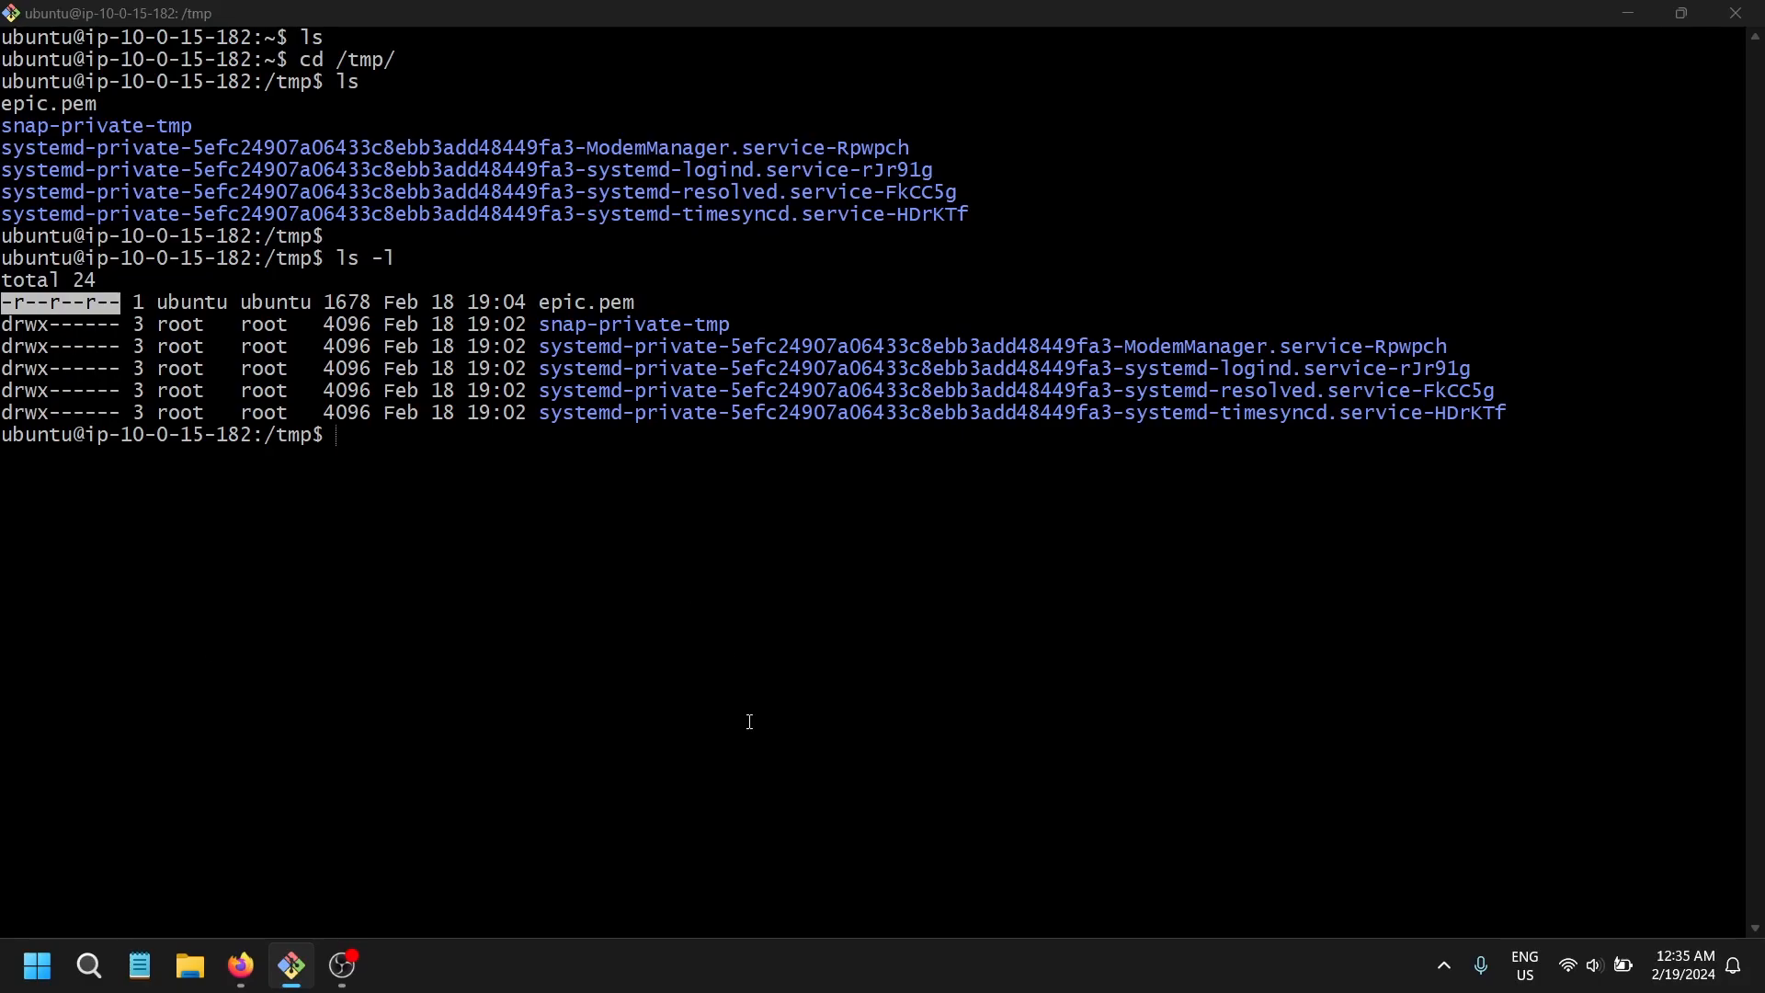
- Select only instance i-07a3a62e48294b322 in the AWS console in Firefox, copy its private IPv4 address, and return to Git Bash
{"action": "key", "text": "alt+Tab"}
{"action": "left_click", "coordinate": [307, 371]}
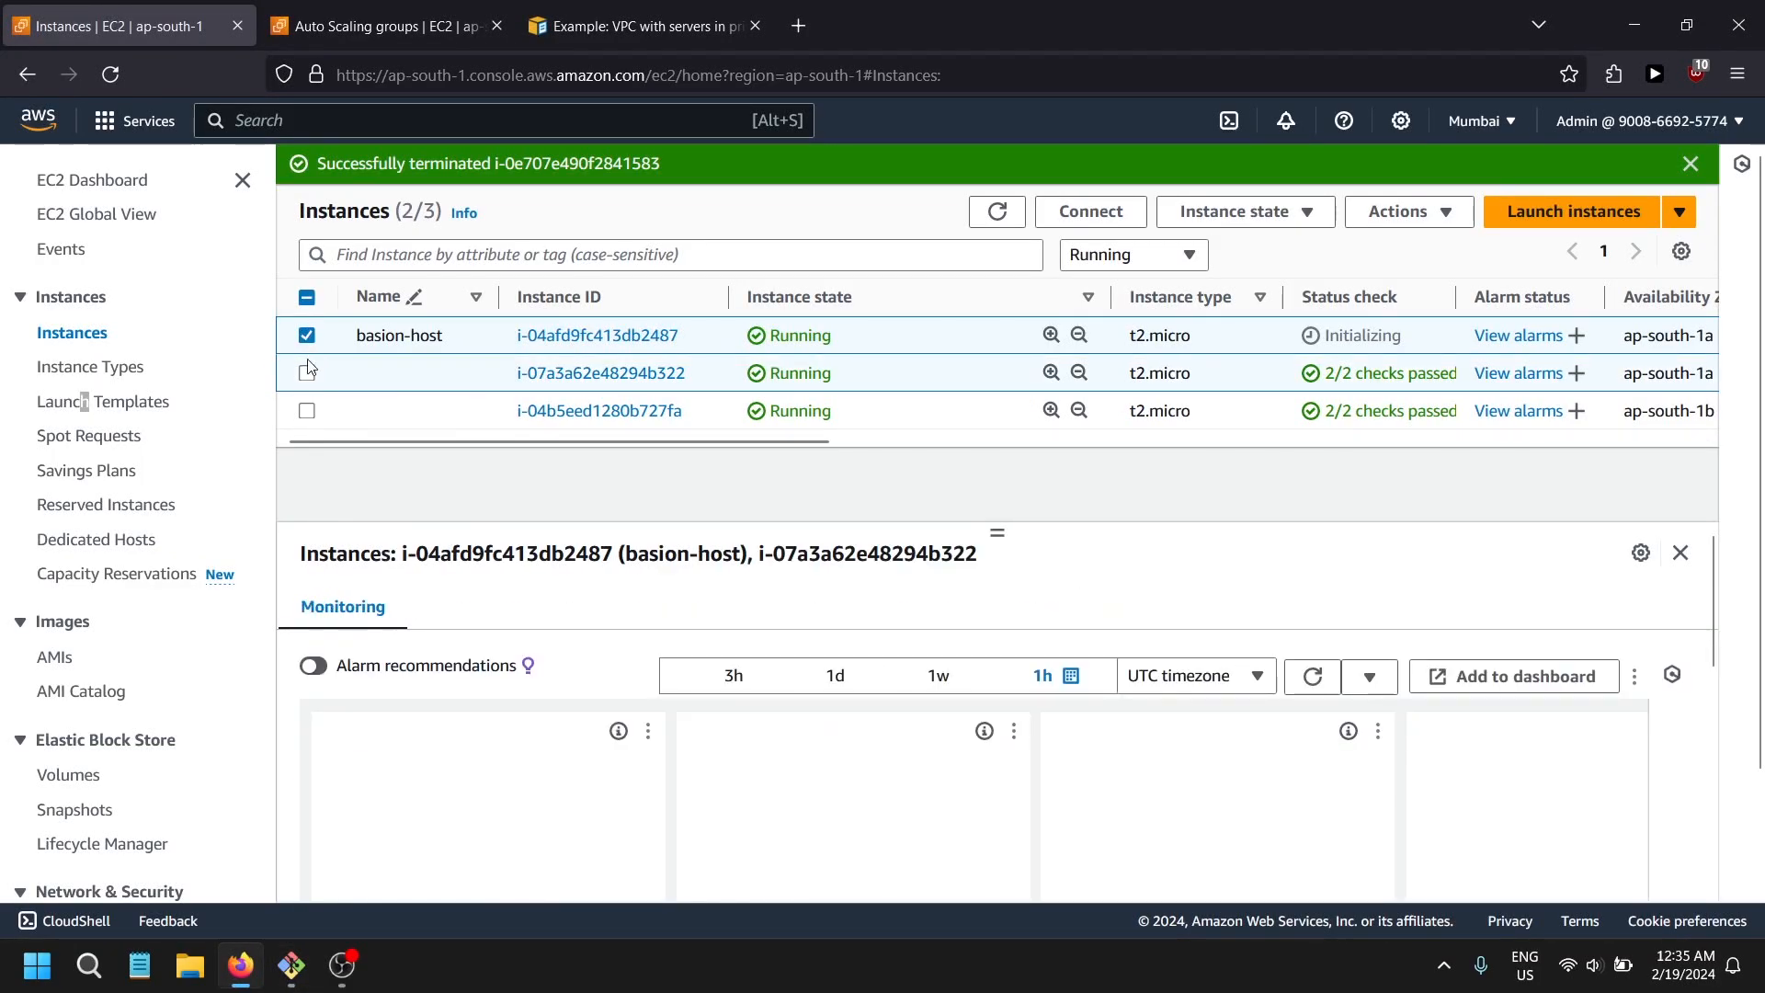
{"action": "left_click", "coordinate": [307, 337]}
{"action": "left_click_drag", "start_coordinate": [1233, 707], "coordinate": [1390, 704]}
{"action": "left_click", "coordinate": [1254, 732]}
{"action": "key", "text": "alt+Tab"}
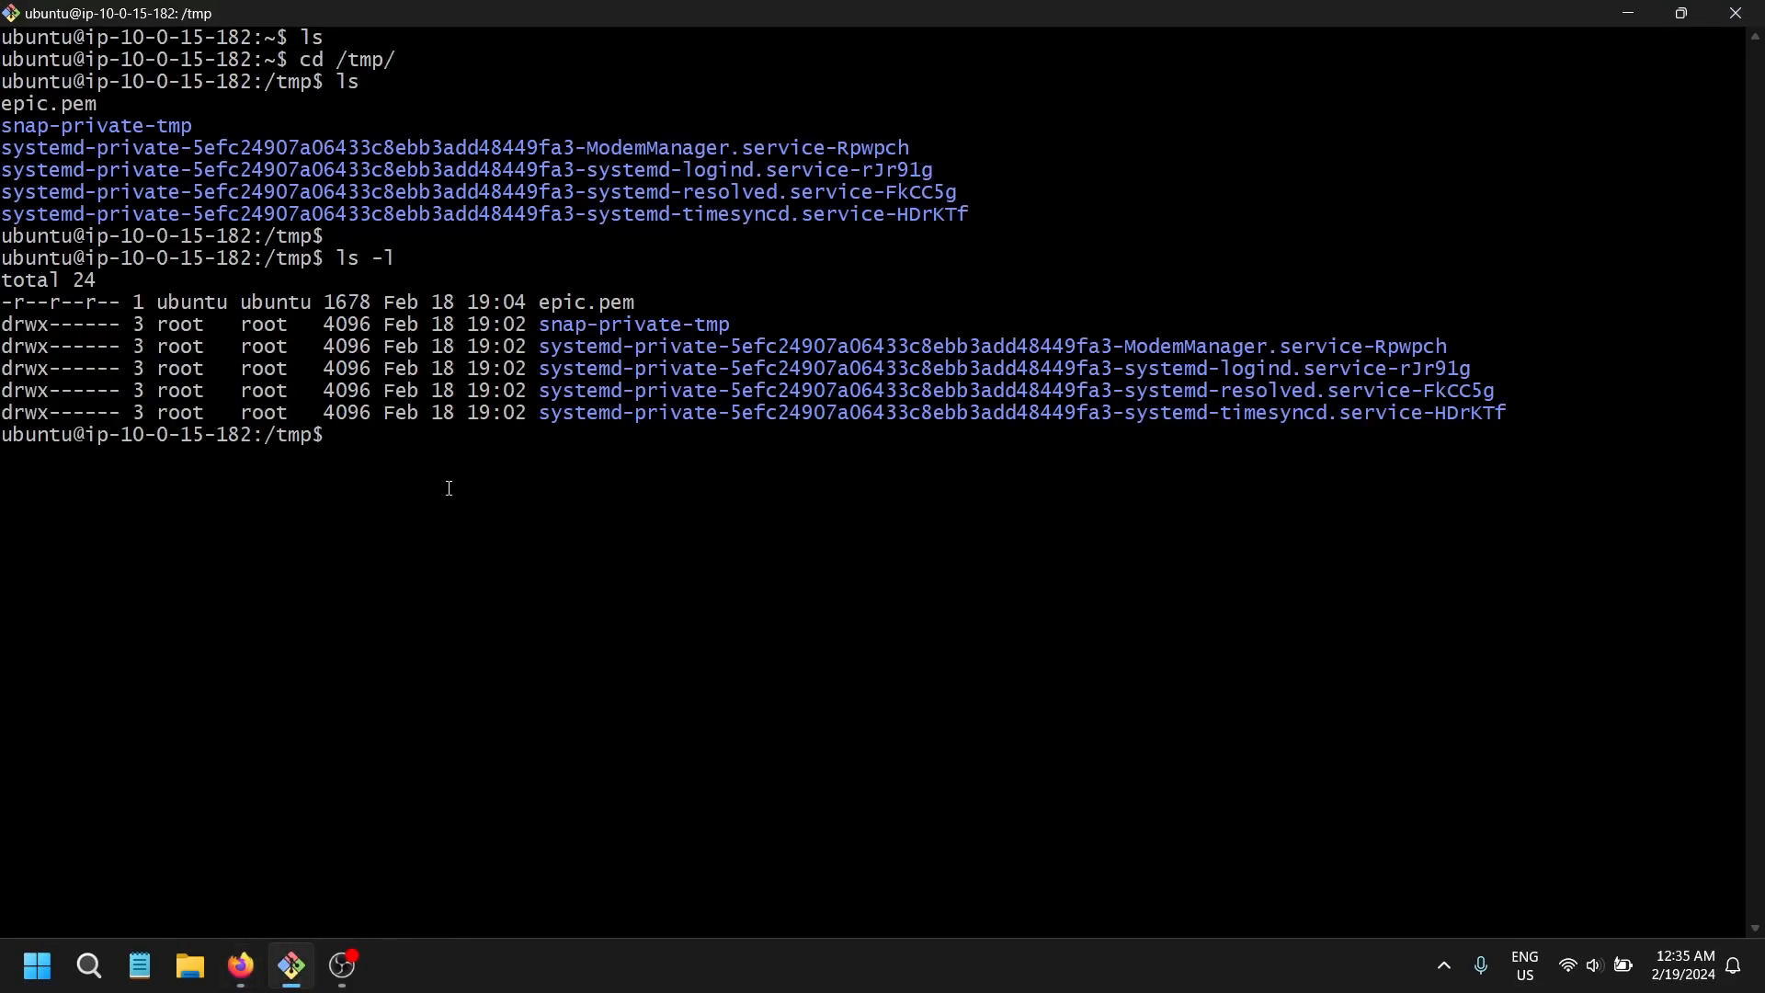
- Start the command ssh -i epic.pem ubuntu@ and recopy the private instance's private IPv4 address from the AWS console in Firefox
{"action": "type", "text": "ssh -i epic.pem ubuntu@"}
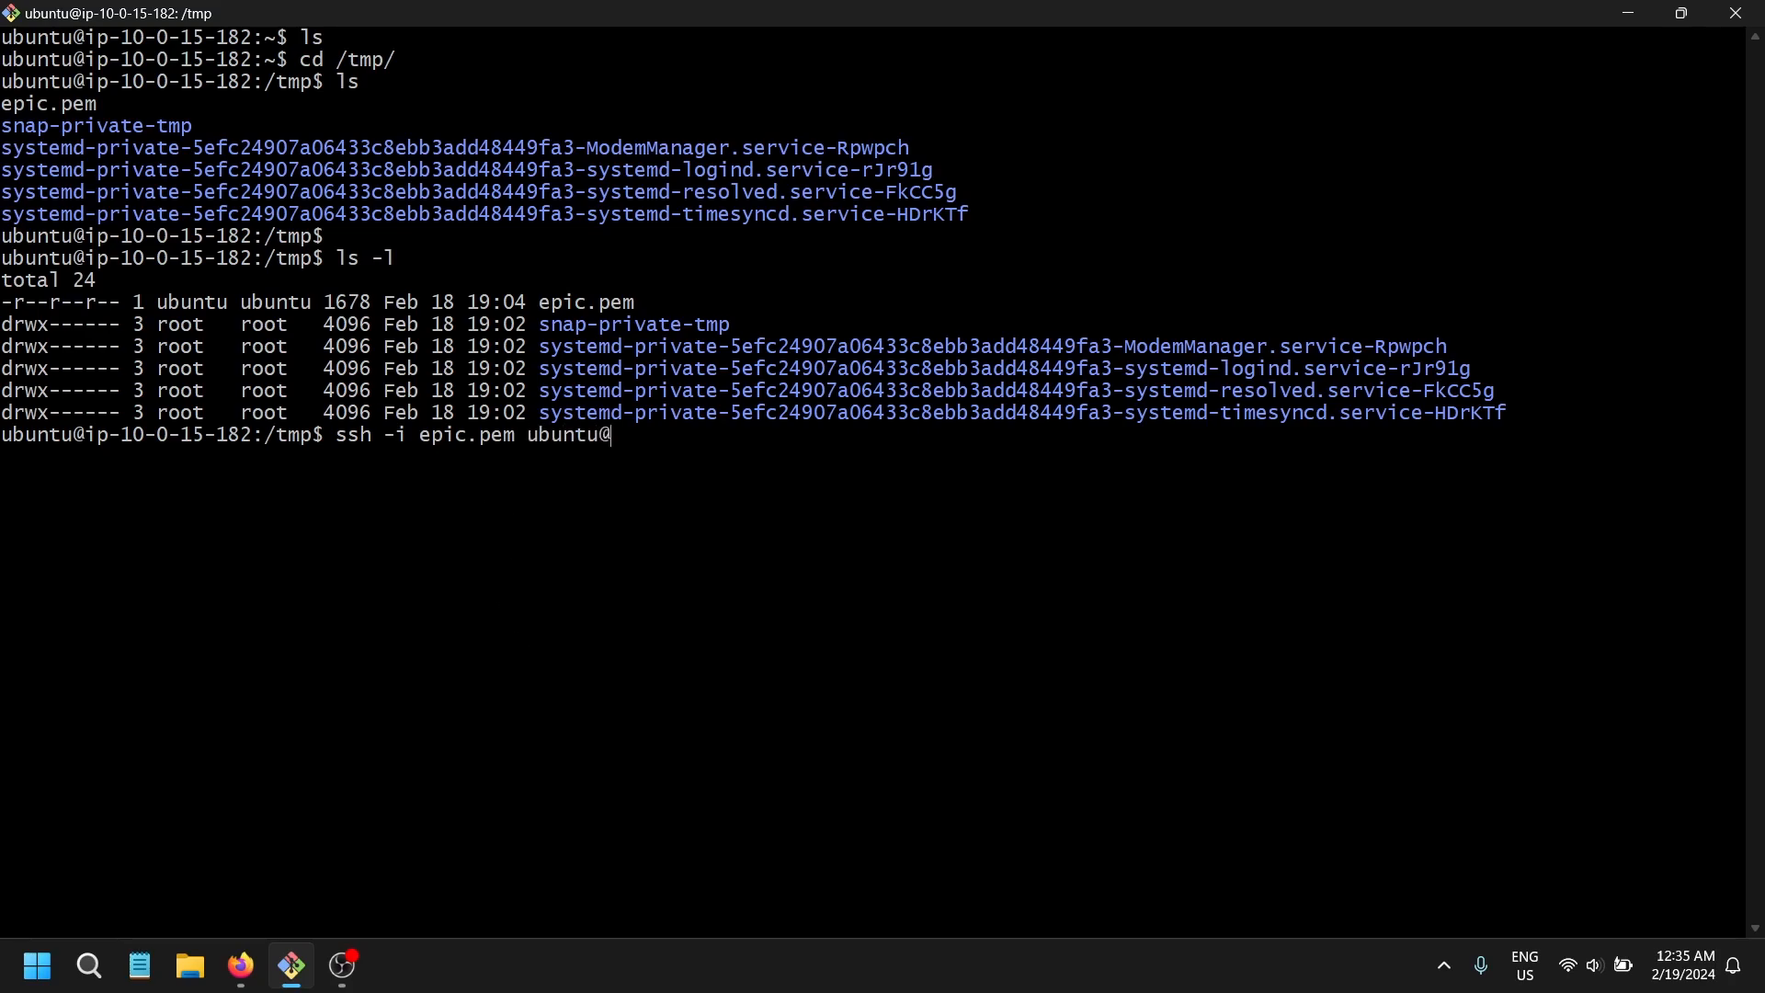
{"action": "right_click", "coordinate": [672, 168]}
{"action": "left_click", "coordinate": [764, 248]}
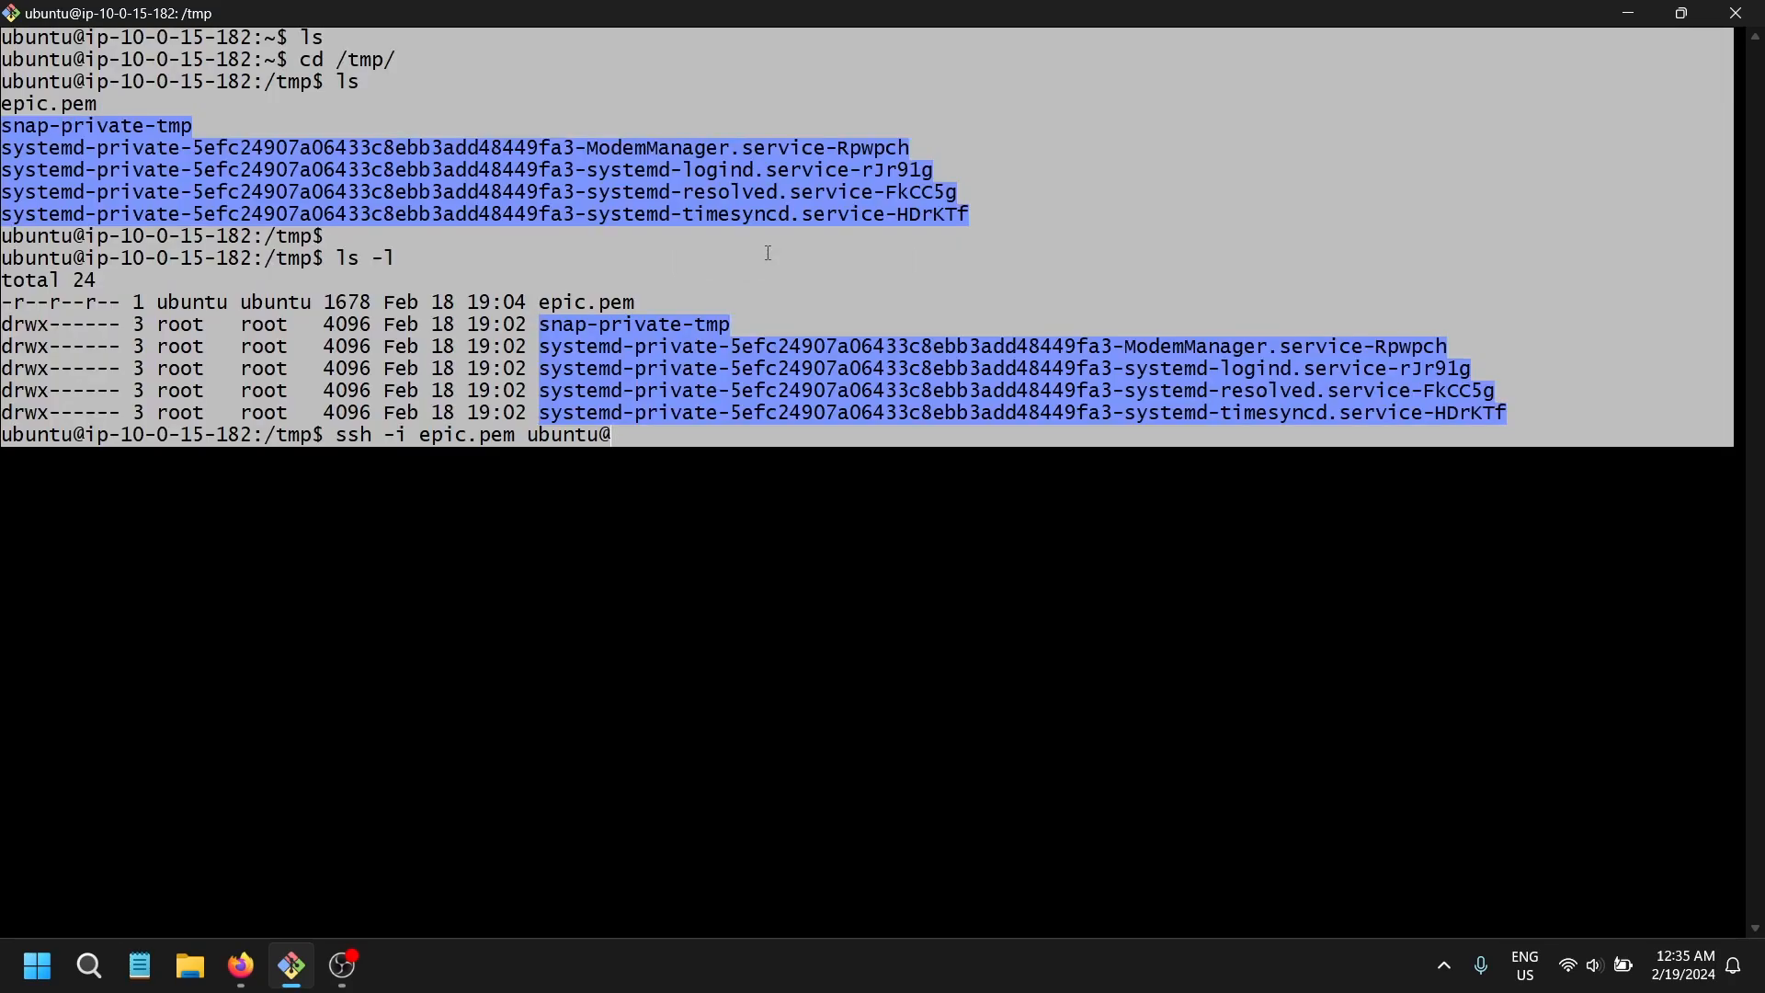
{"action": "key", "text": "alt+Tab"}
{"action": "left_click", "coordinate": [1254, 733]}
{"action": "right_click", "coordinate": [1253, 733]}
{"action": "left_click", "coordinate": [1252, 732]}
{"action": "key", "text": "alt+Tab"}
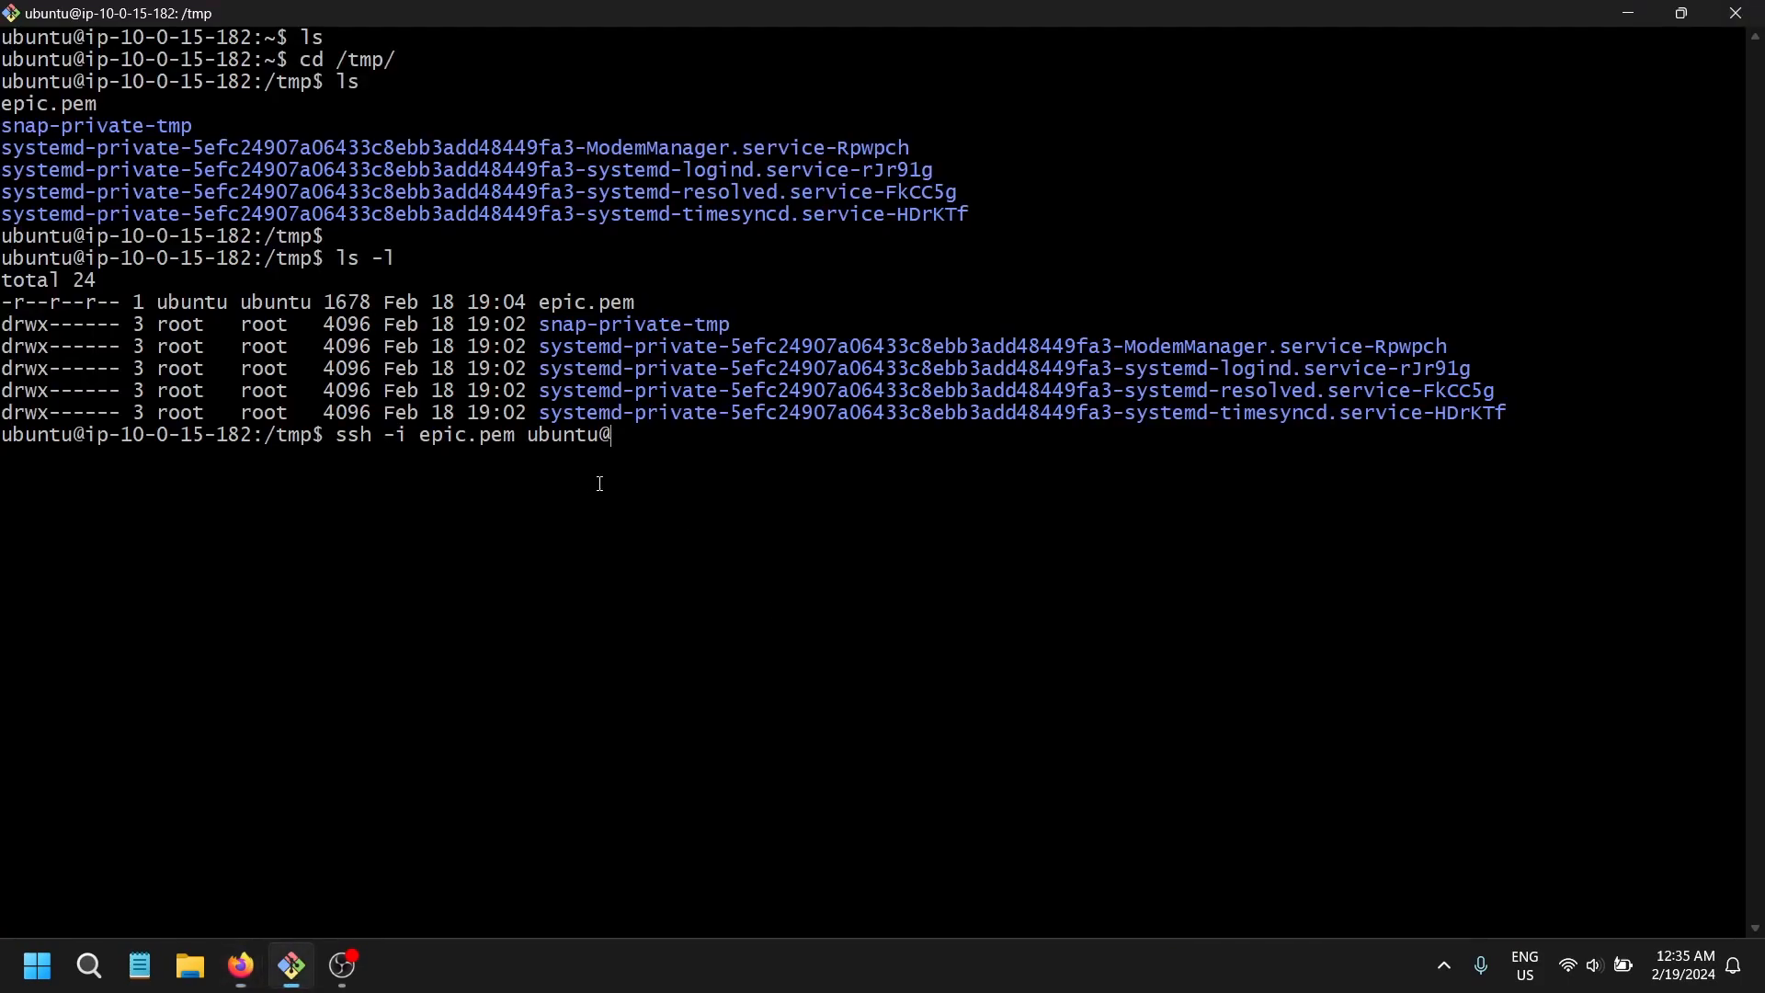
- Complete the SSH command with address 10.0.139.20, run it, and accept the host's authenticity with yes
{"action": "right_click", "coordinate": [676, 459]}
{"action": "left_click", "coordinate": [770, 526]}
{"action": "key", "text": "Return"}
{"action": "type", "text": "yes"}
{"action": "key", "text": "Return"}
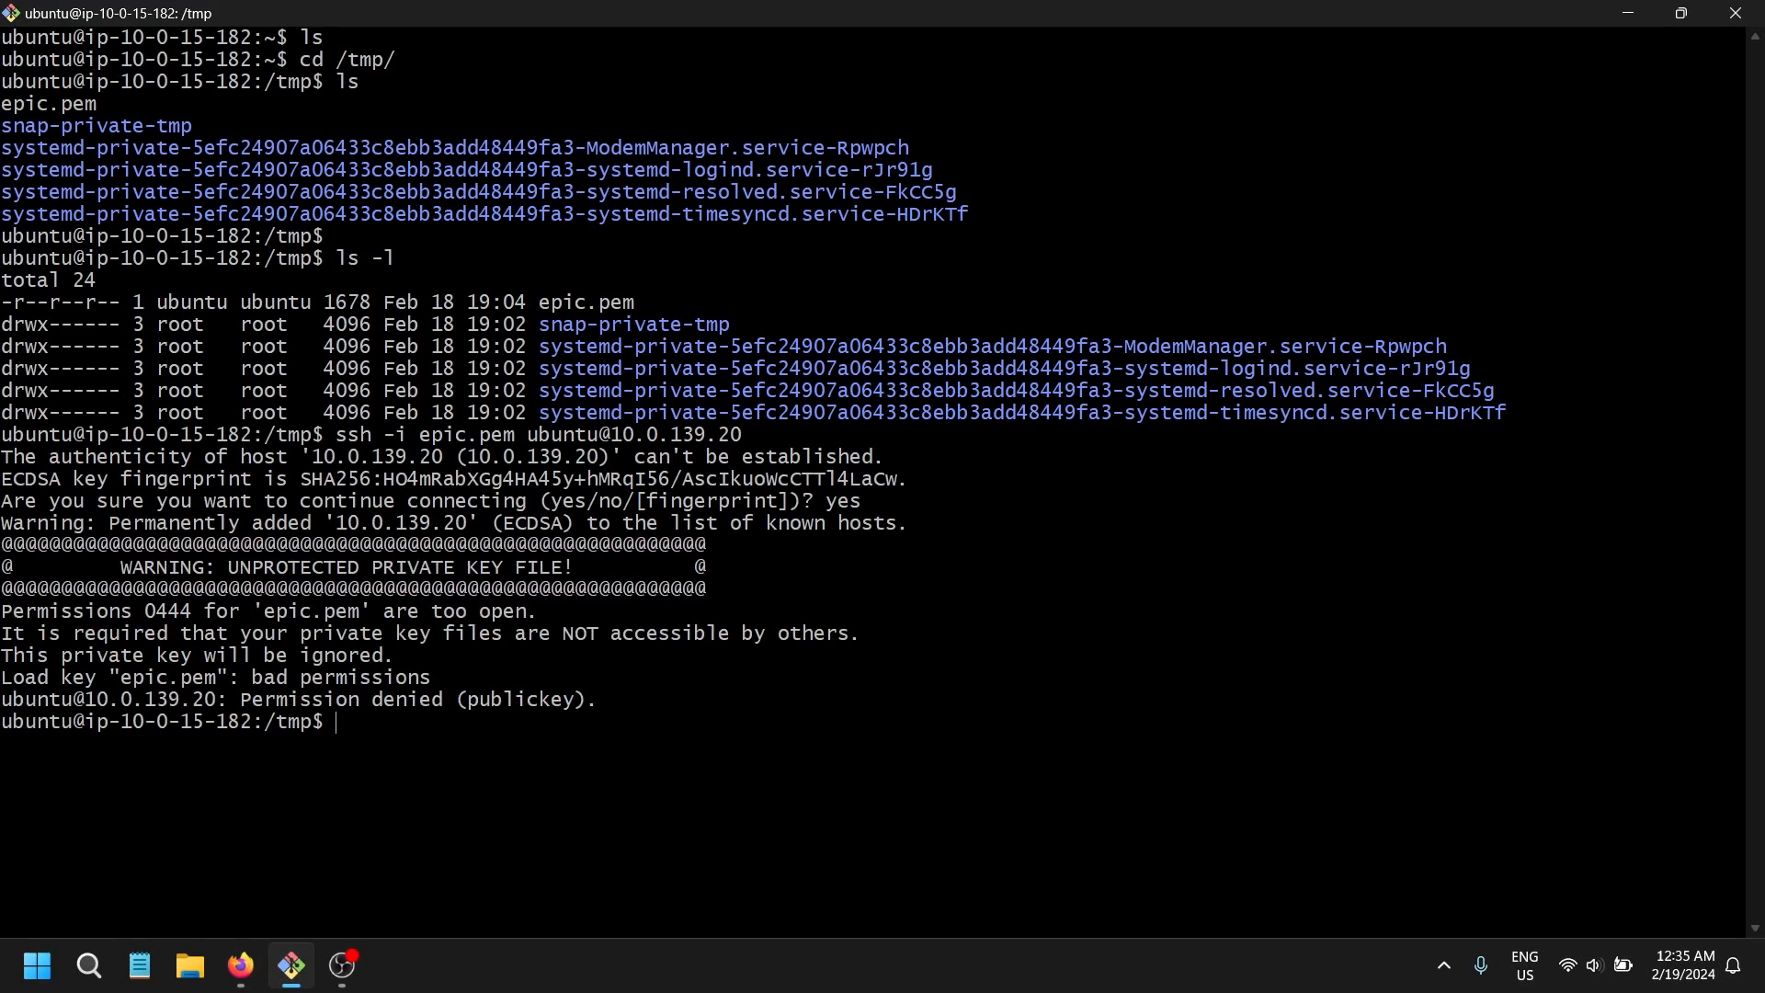
- Set the permissions of epic.pem in /tmp to 400 and check them with a detailed listing
{"action": "type", "text": "ls"}
{"action": "key", "text": "Return"}
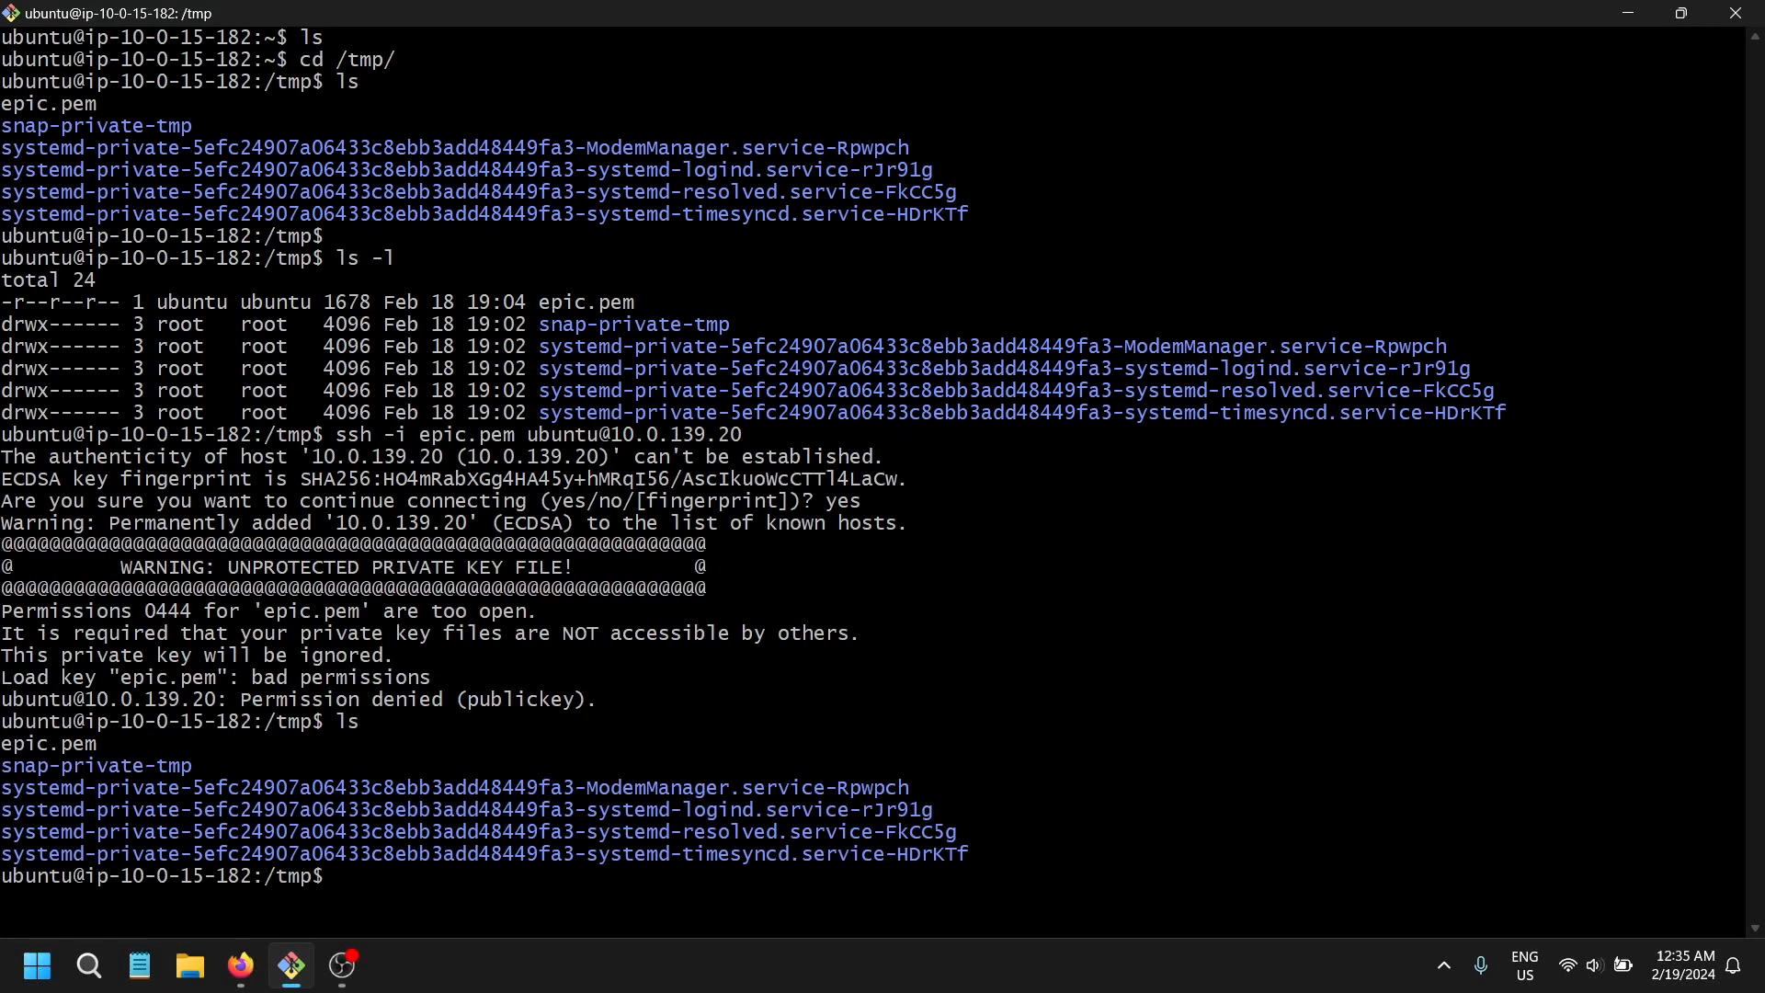
{"action": "type", "text": "chmod 4000"}
{"action": "key", "text": "BackSpace"}
{"action": "type", "text": "epic.pem"}
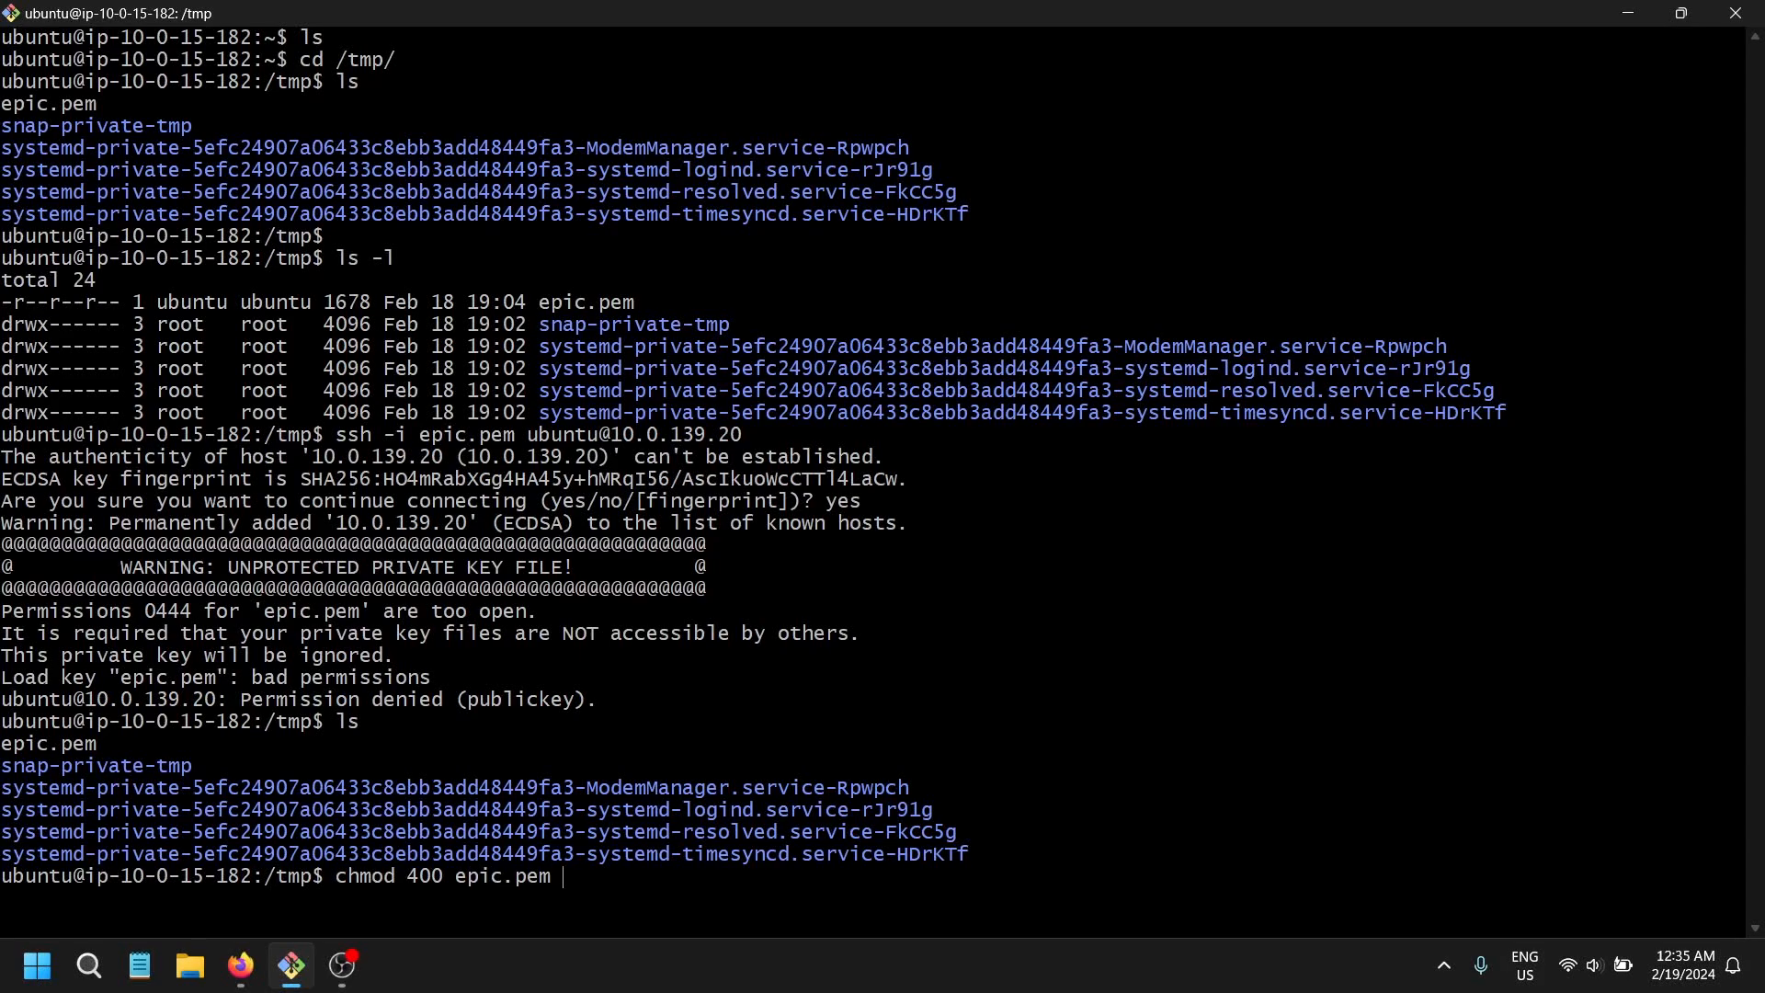
{"action": "key", "text": "Return"}
{"action": "type", "text": "ls -l"}
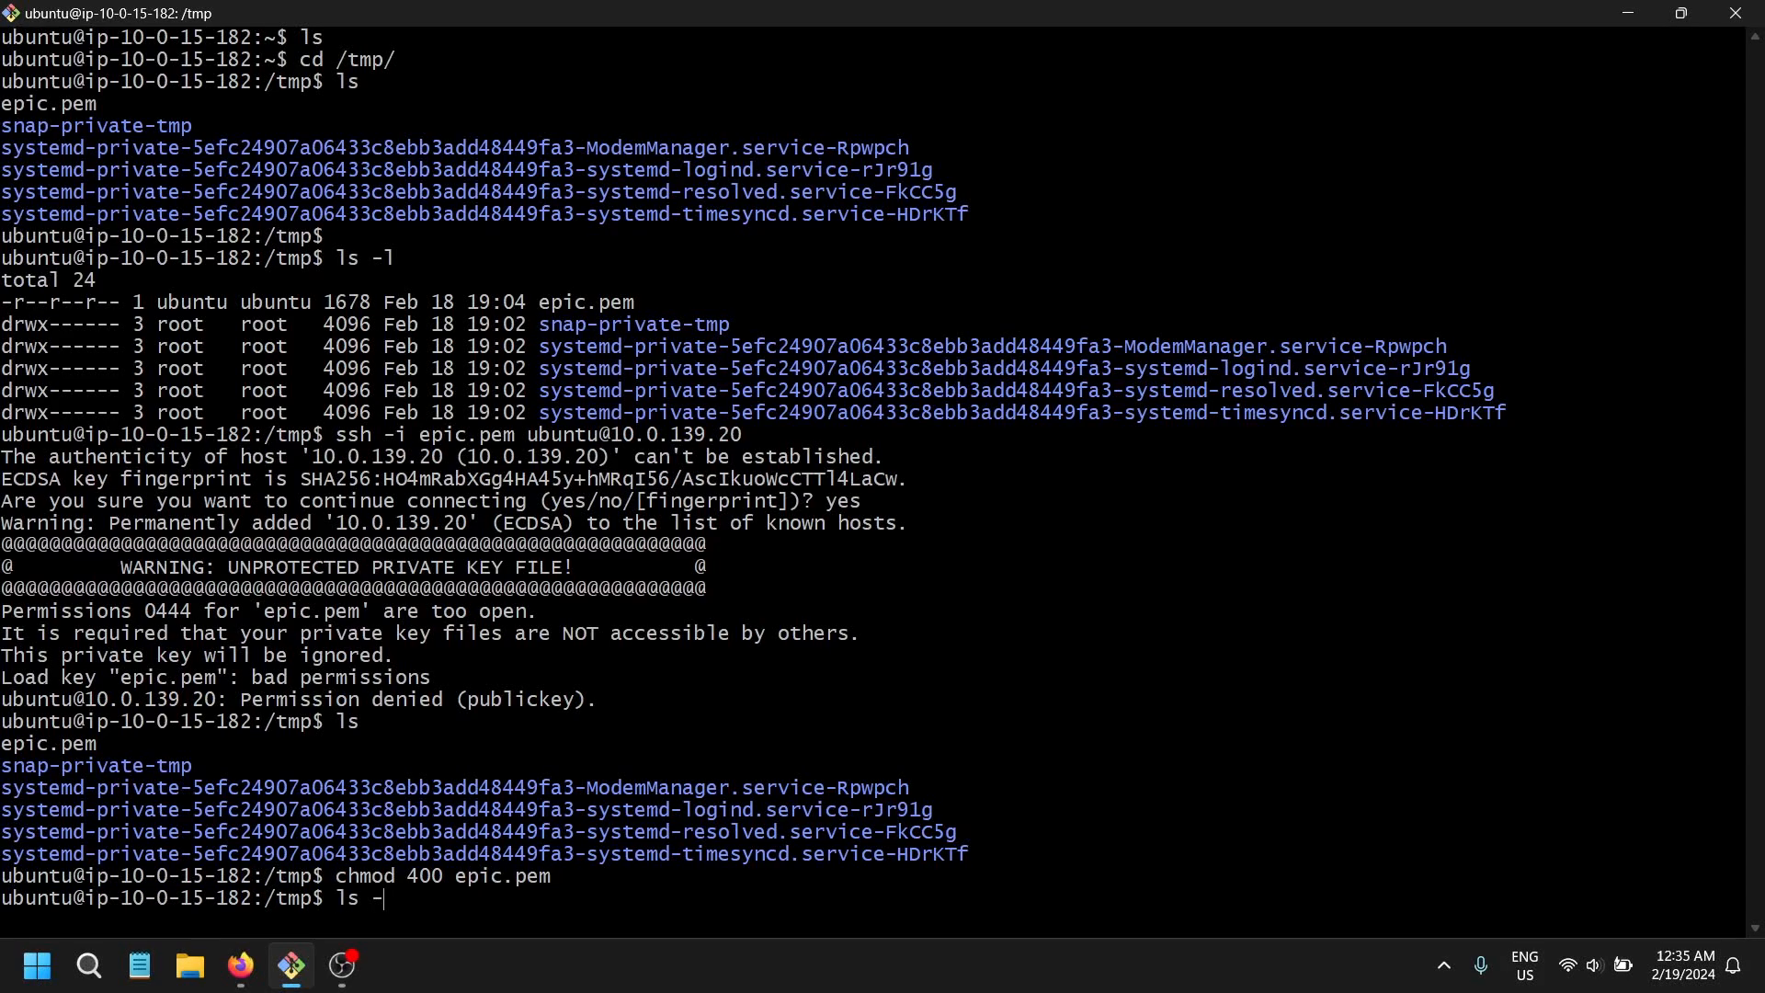
{"action": "key", "text": "Return"}
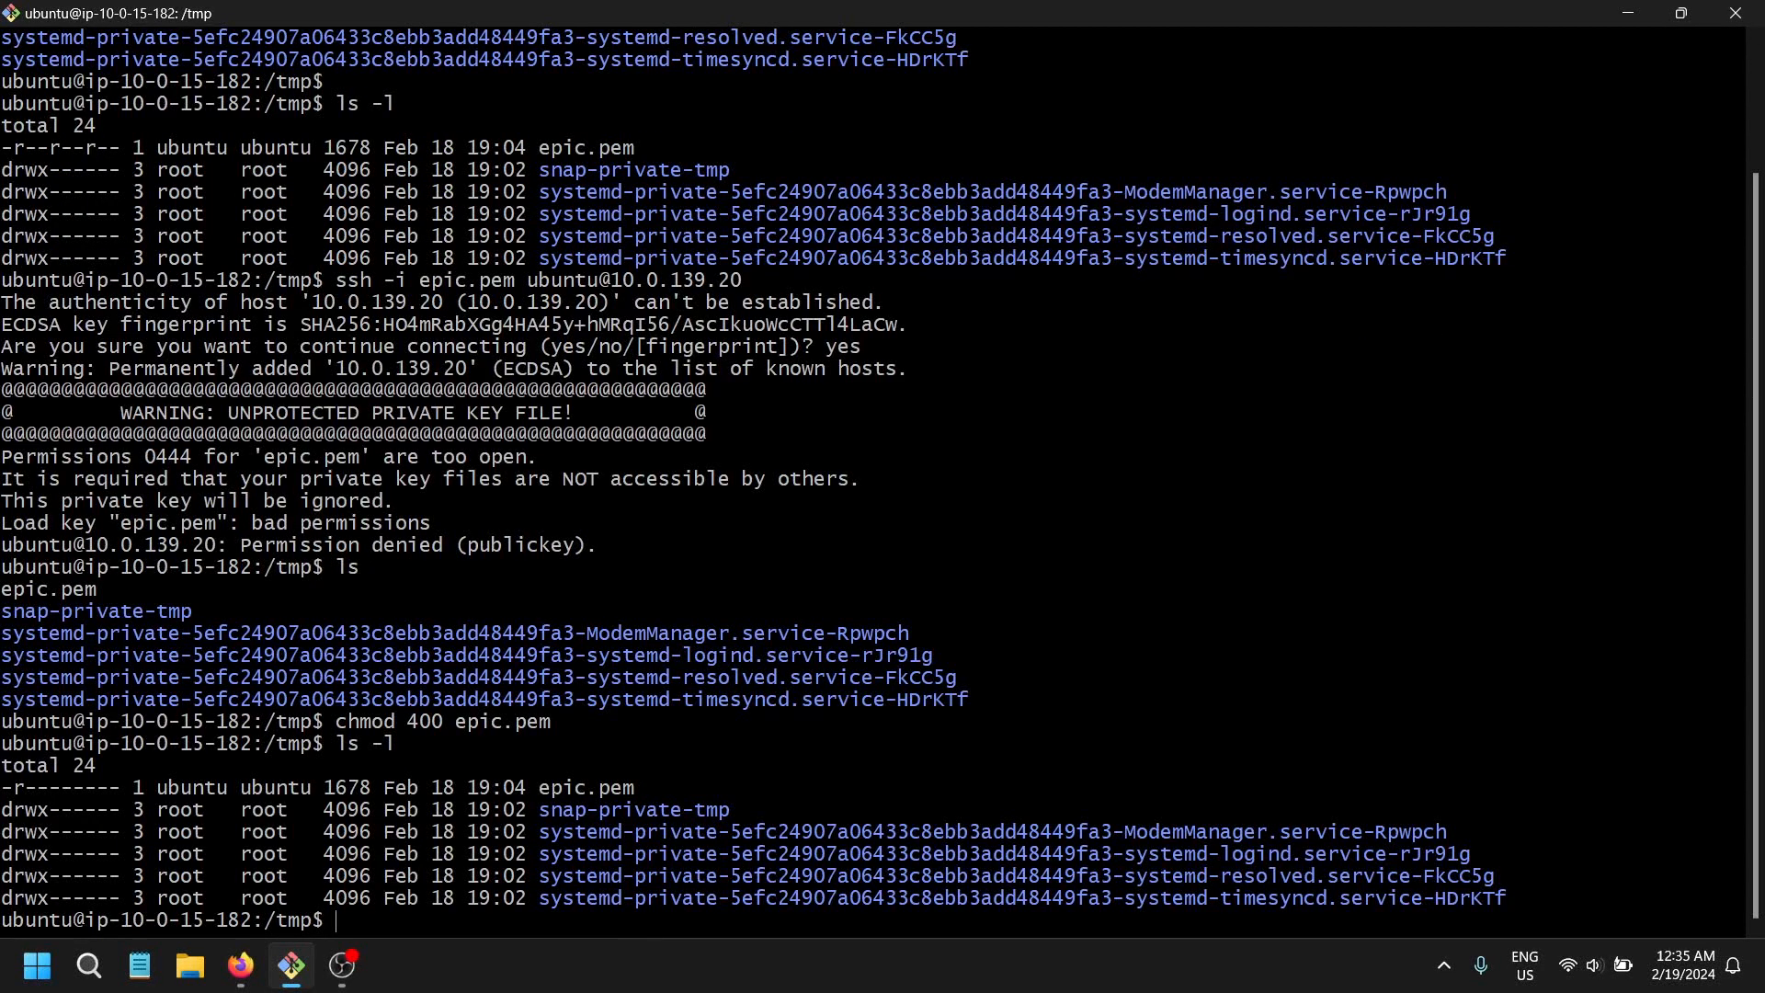
{"action": "key", "text": "Up"}
{"action": "key", "text": "Up"}
{"action": "key", "text": "Up"}
{"action": "key", "text": "Up"}
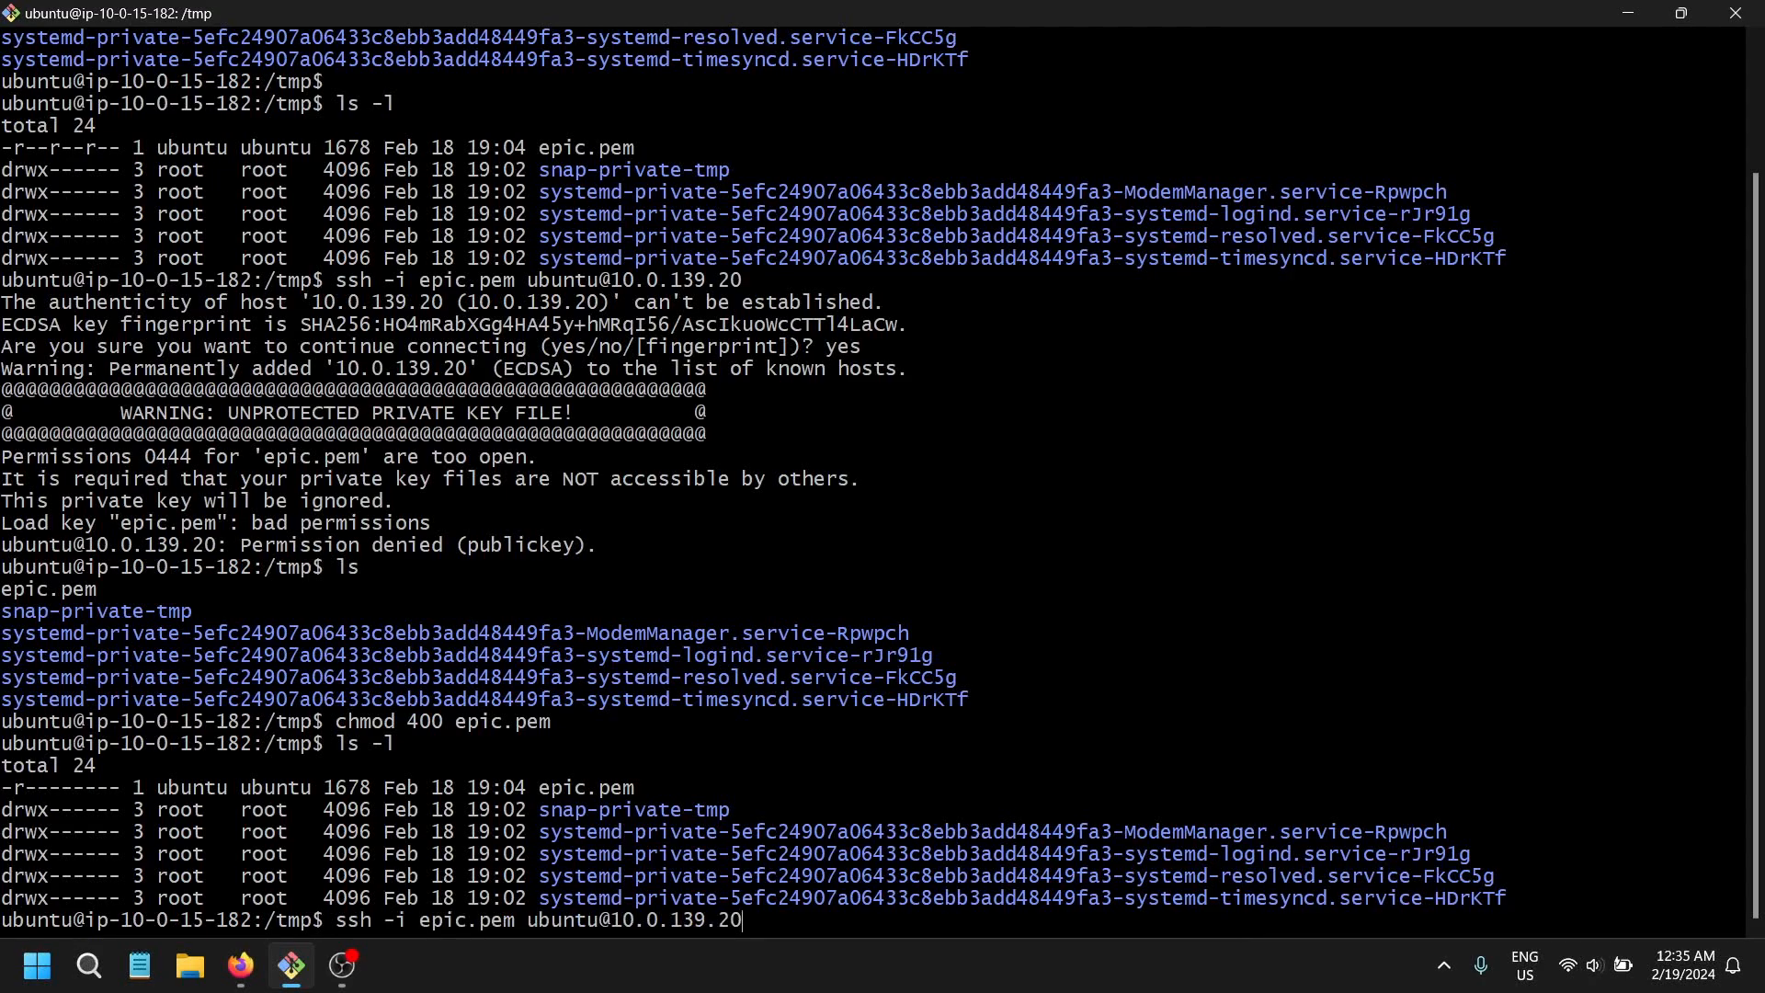
{"action": "key", "text": "Return"}
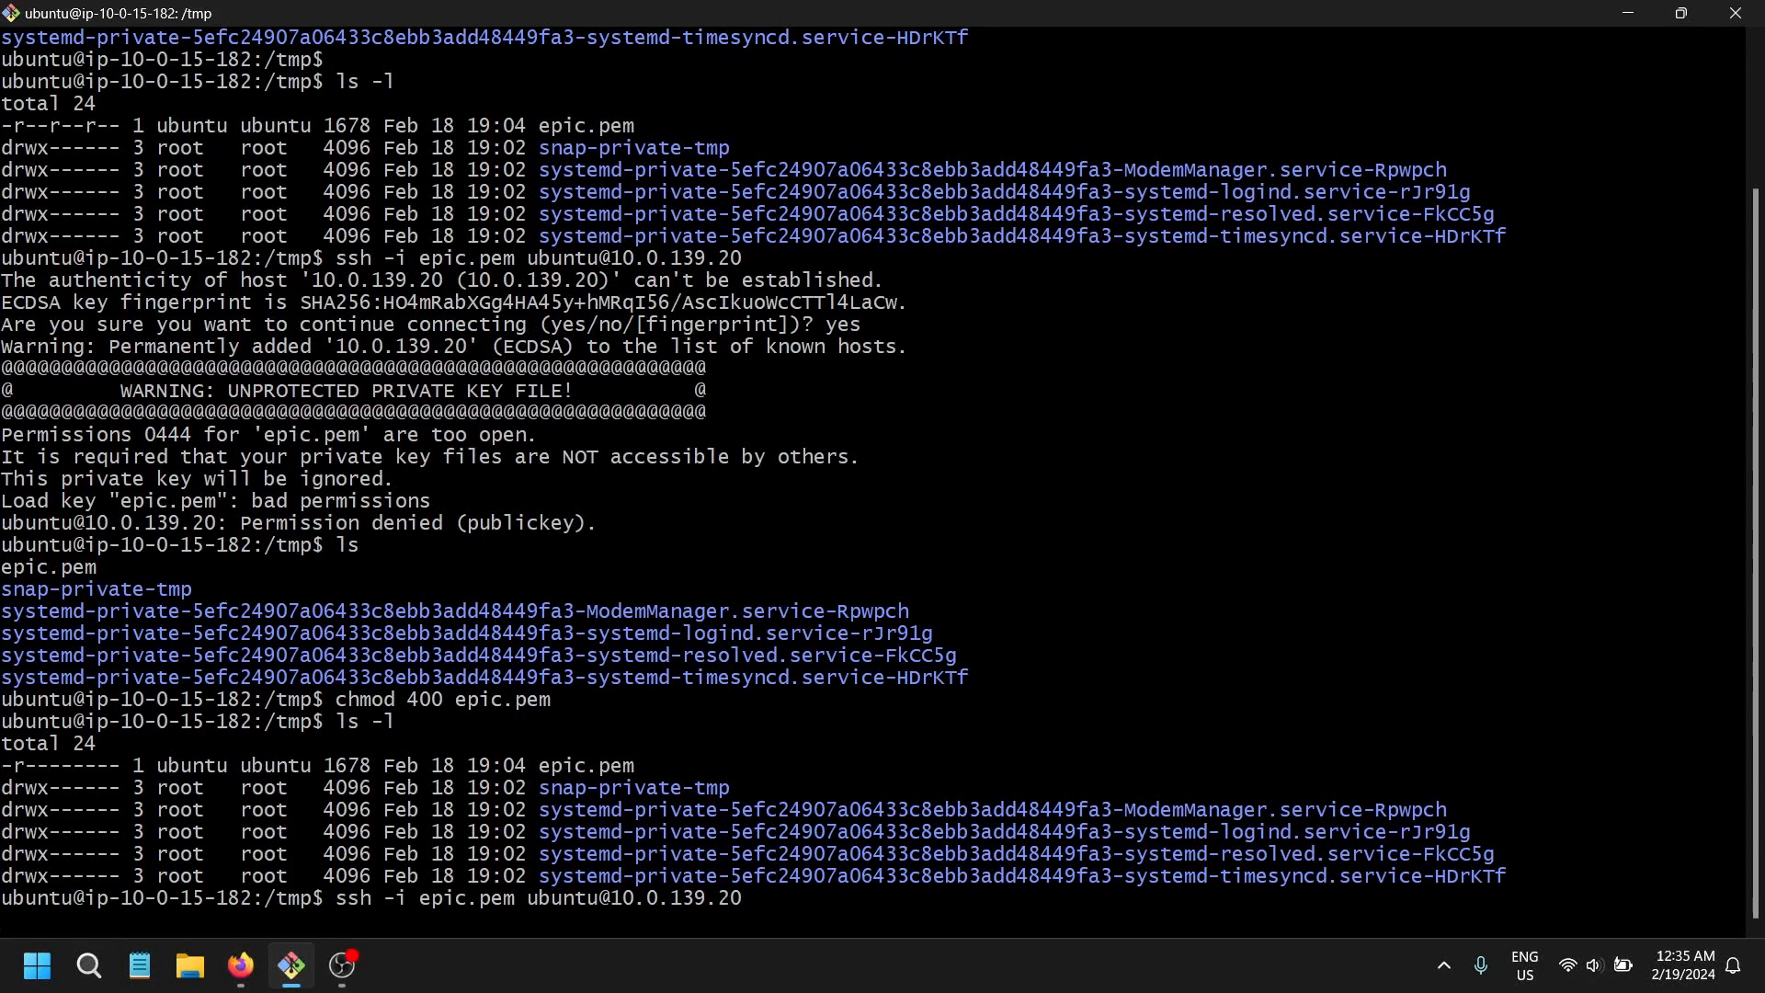
{"action": "type", "text": "ls"}
{"action": "key", "text": "Return"}
- Review the VPC architecture diagram in the AWS documentation in Firefox and return to Git Bash
{"action": "key", "text": "alt+Tab"}
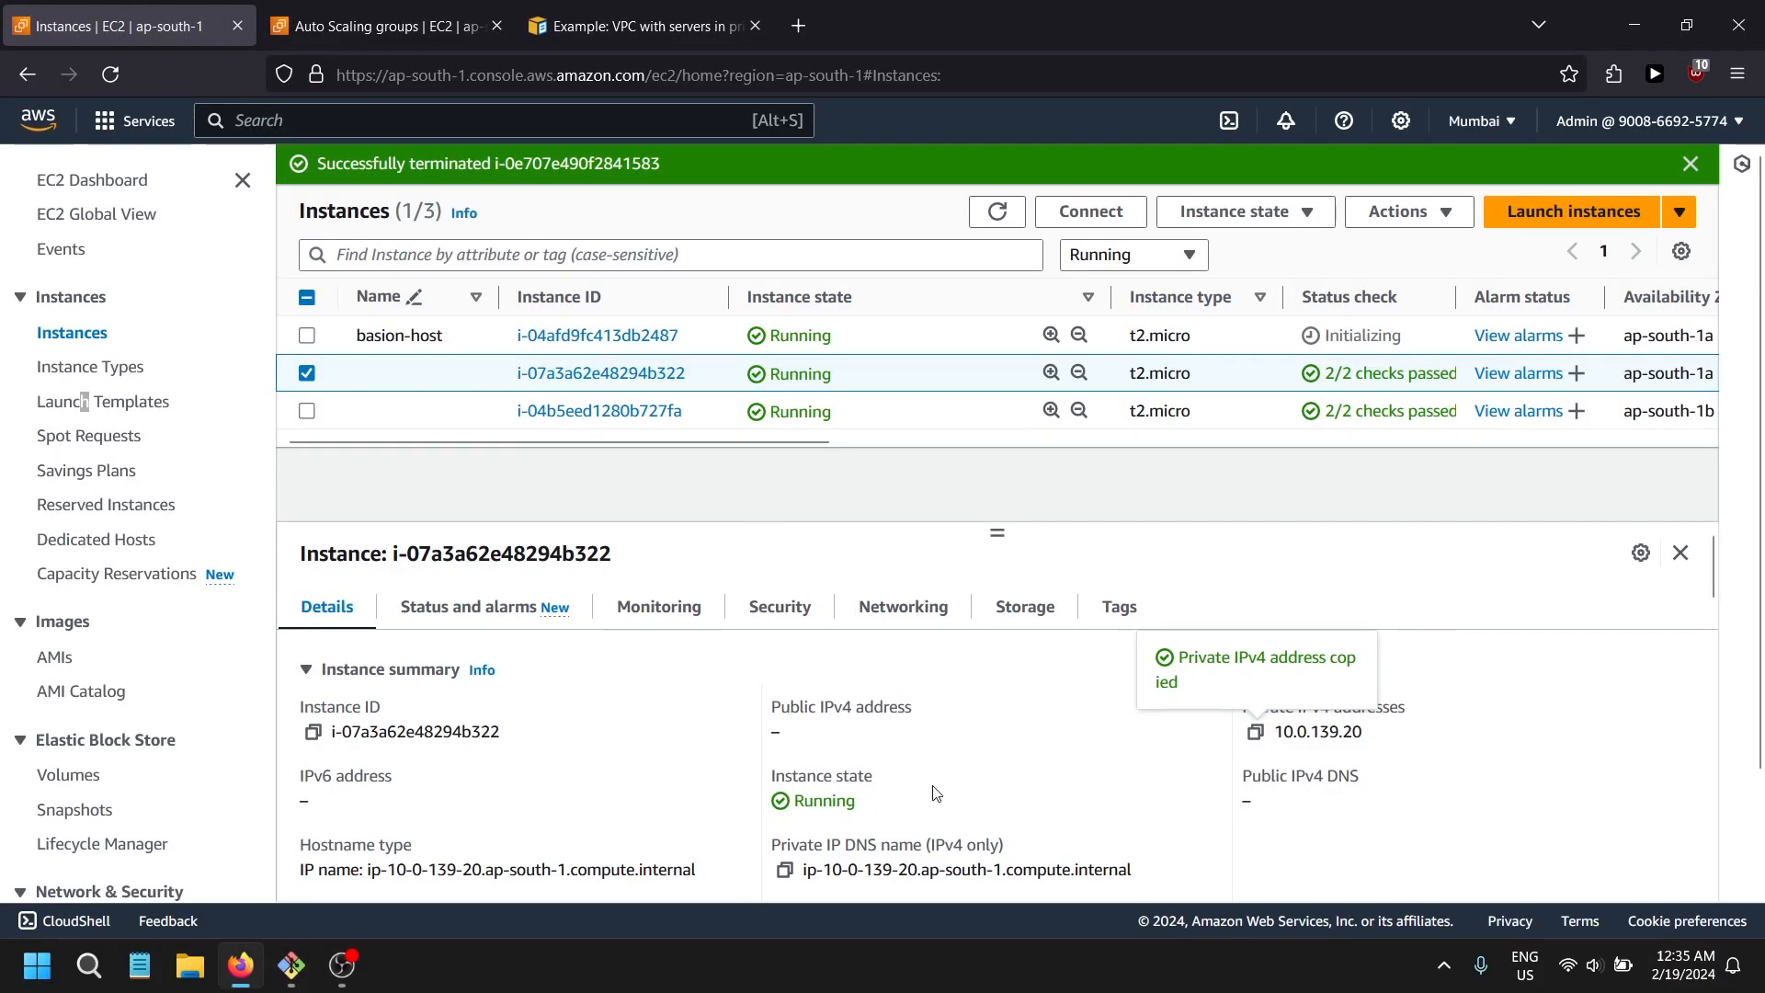
{"action": "left_click", "coordinate": [606, 23]}
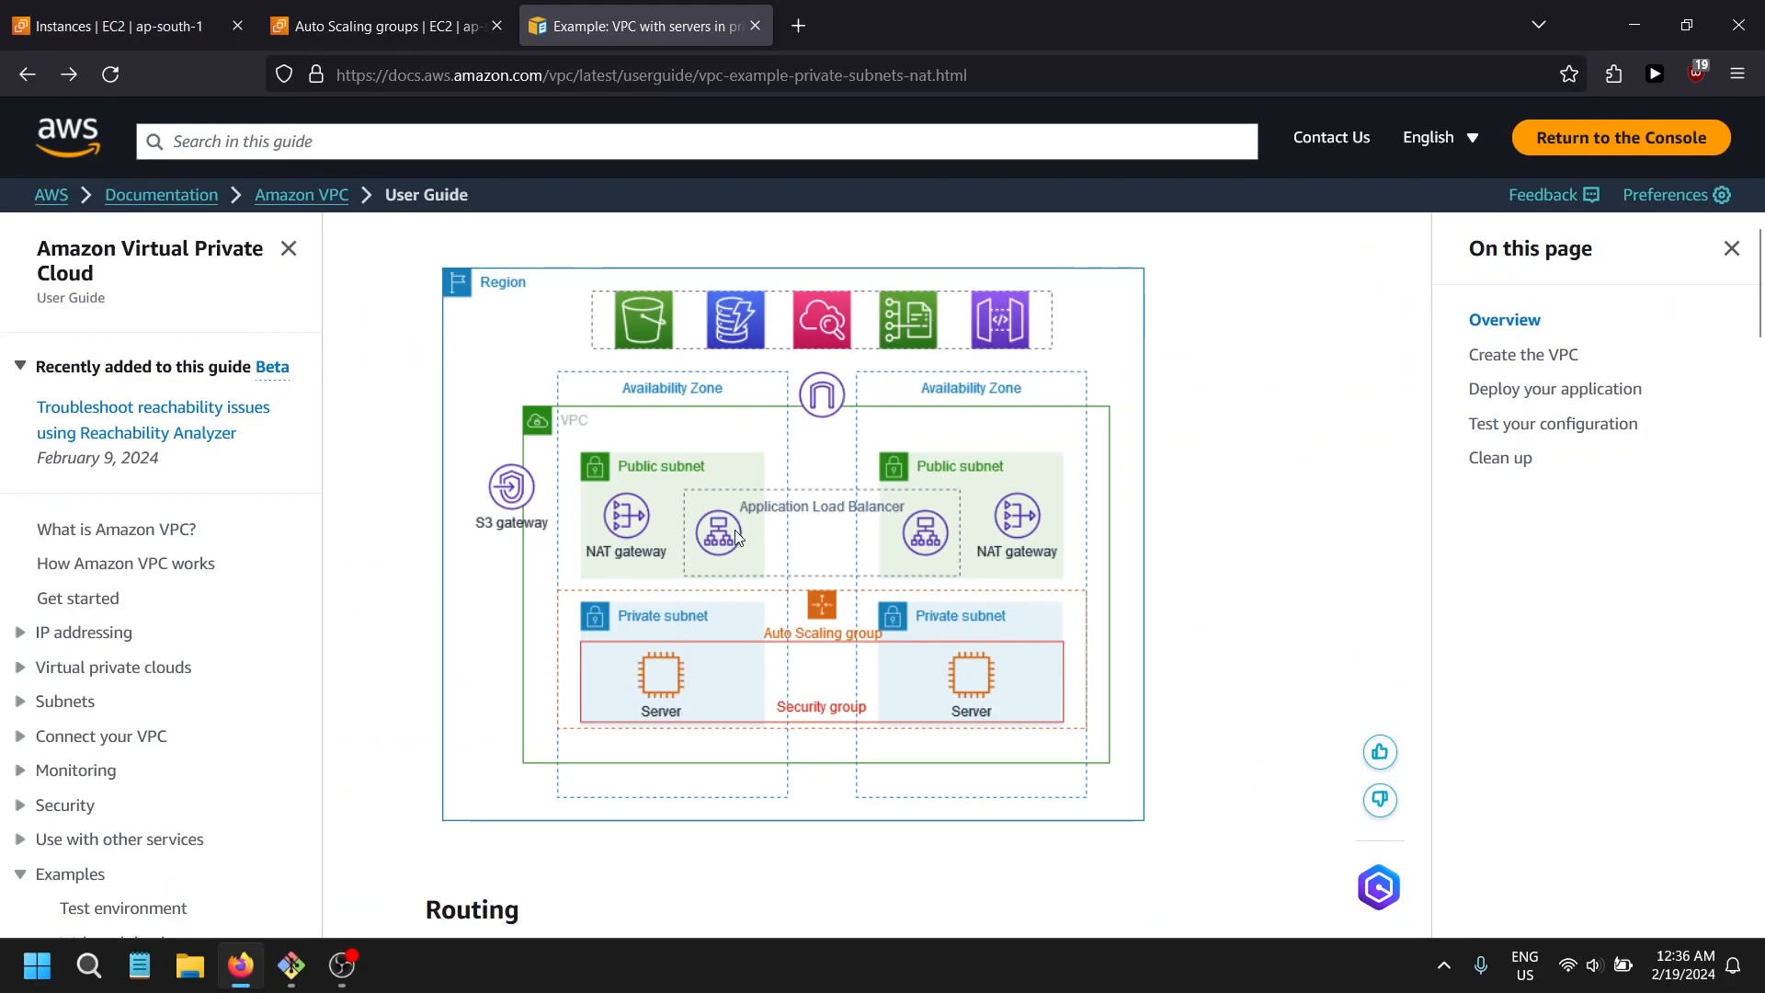
{"action": "left_click", "coordinate": [113, 8]}
{"action": "key", "text": "alt+Tab"}
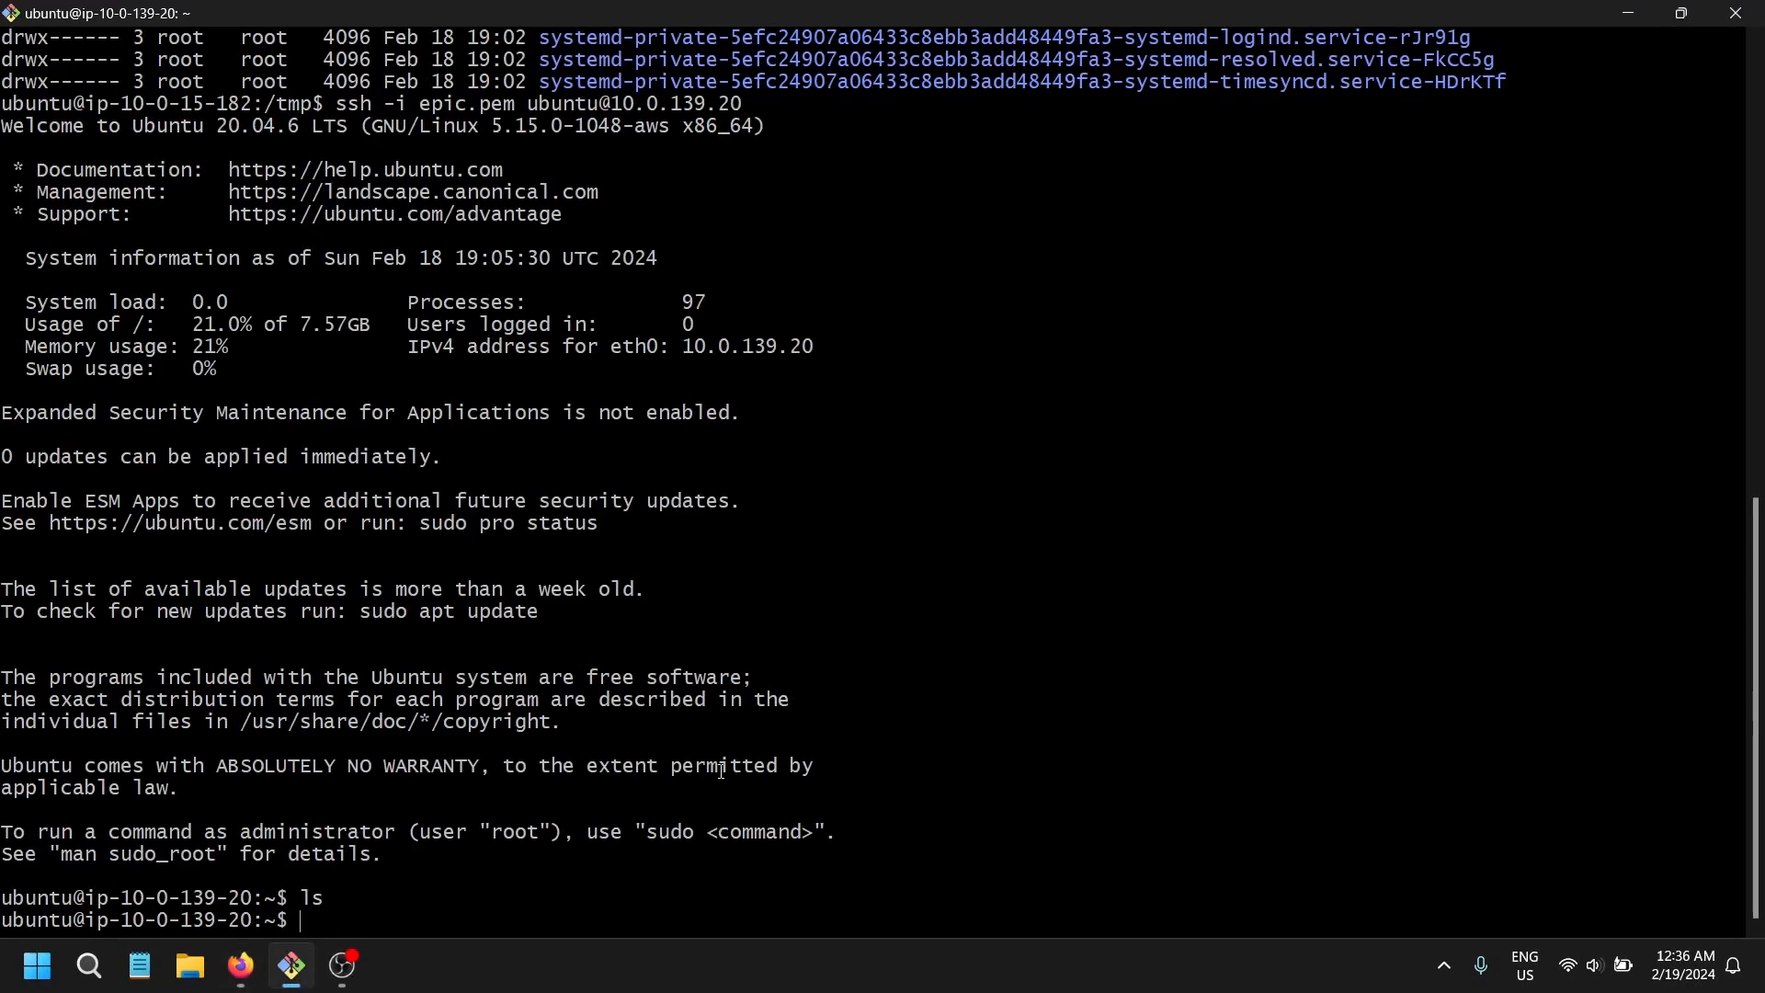
- Clear the terminal on the private instance and list its home directory
{"action": "type", "text": "clear"}
{"action": "key", "text": "Return"}
{"action": "type", "text": "ls"}
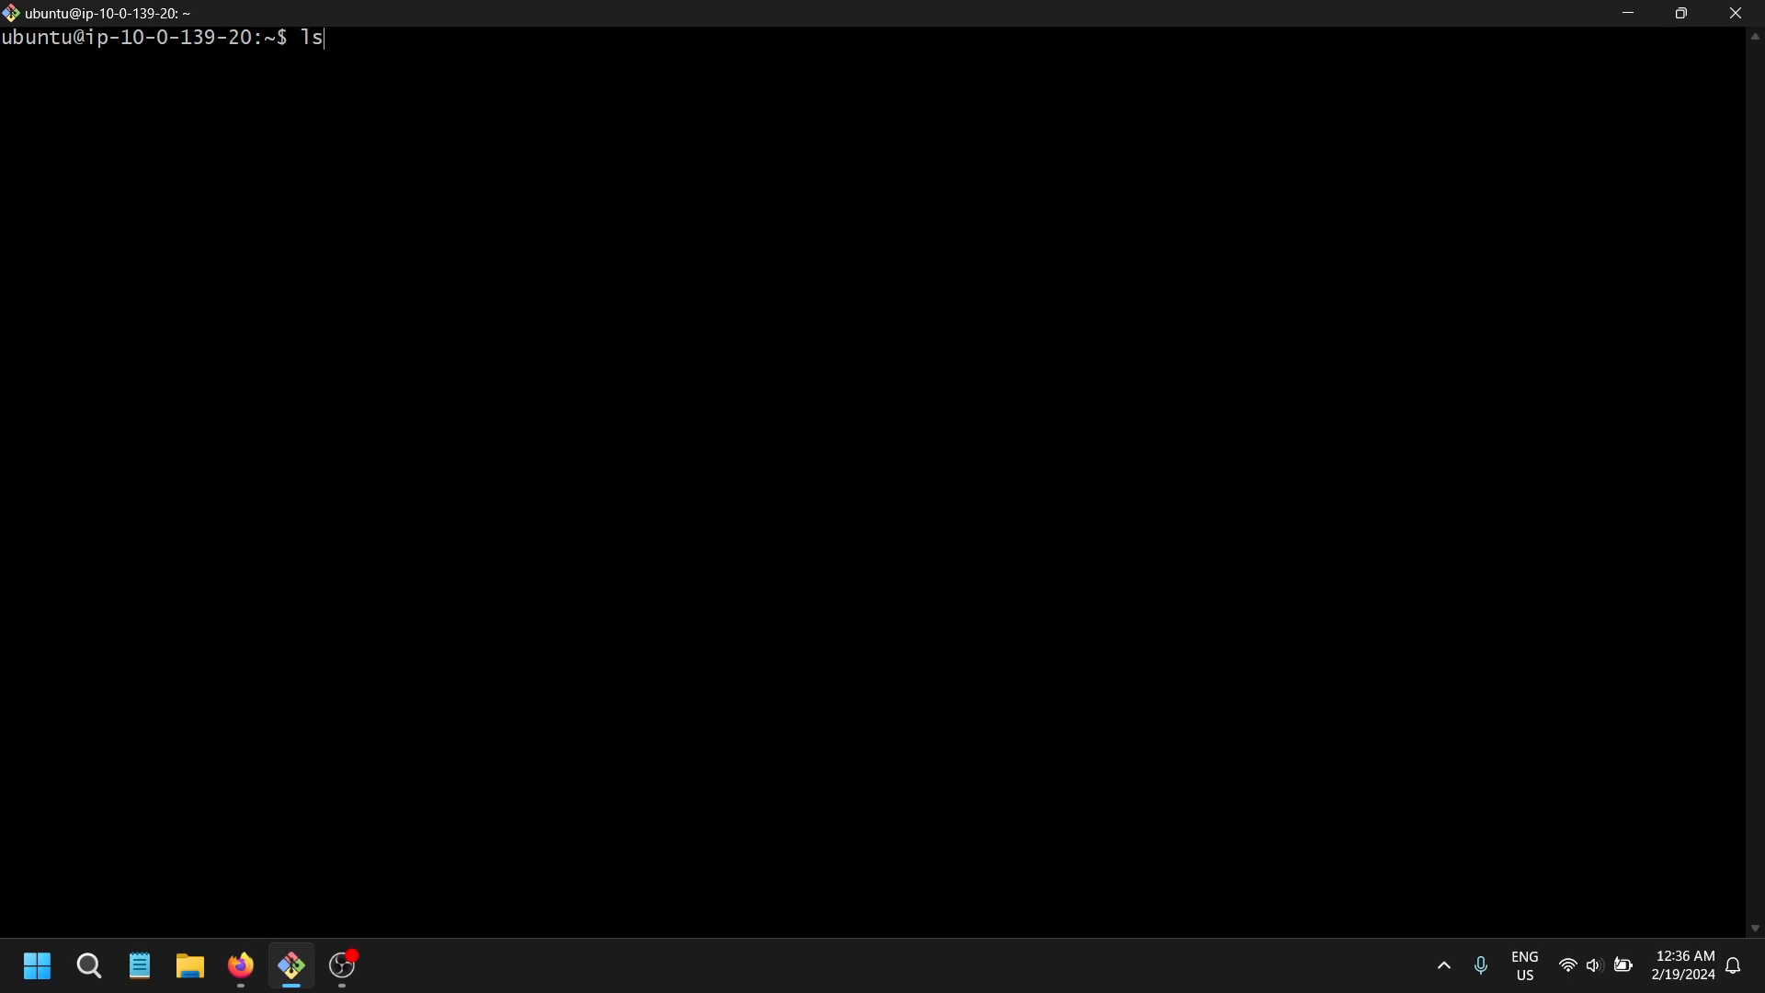
{"action": "key", "text": "Return"}
{"action": "type", "text": "python4"}
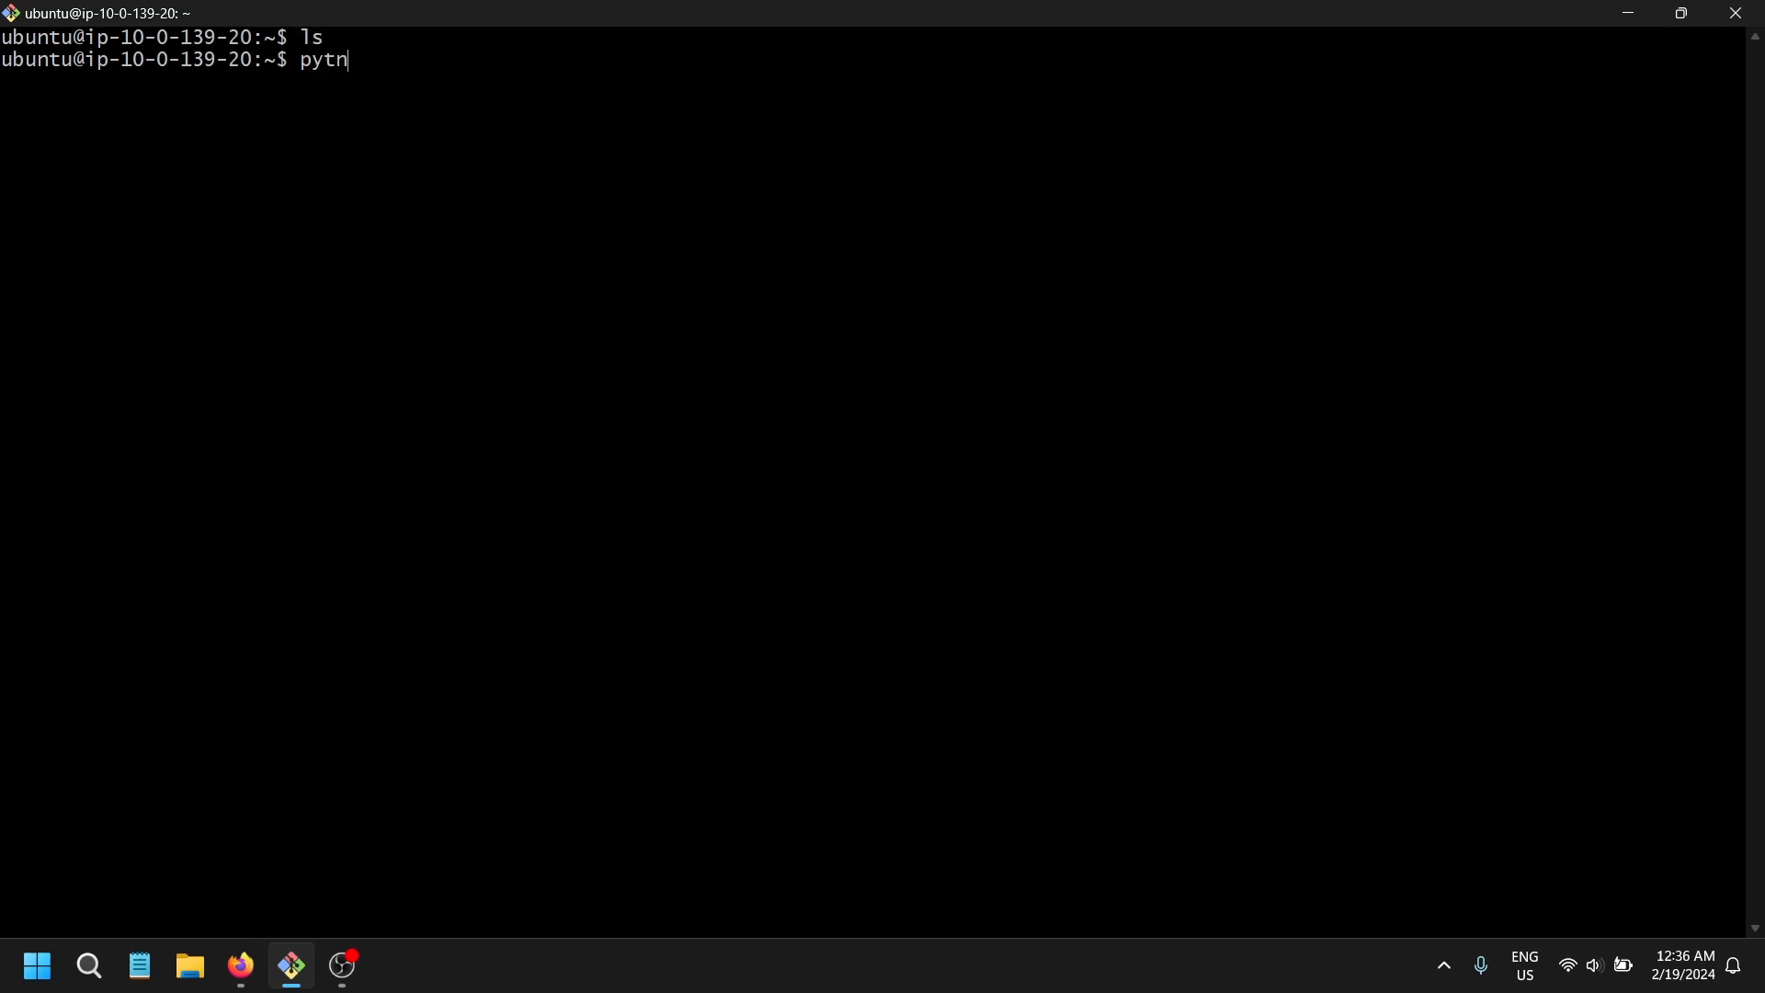
{"action": "key", "text": "BackSpace"}
{"action": "type", "text": "3 -m http.server 80"}
{"action": "key", "text": "ctrl+c"}
- Open a new index.html file in vim on the private instance and enter insert mode
{"action": "type", "text": "vim "}
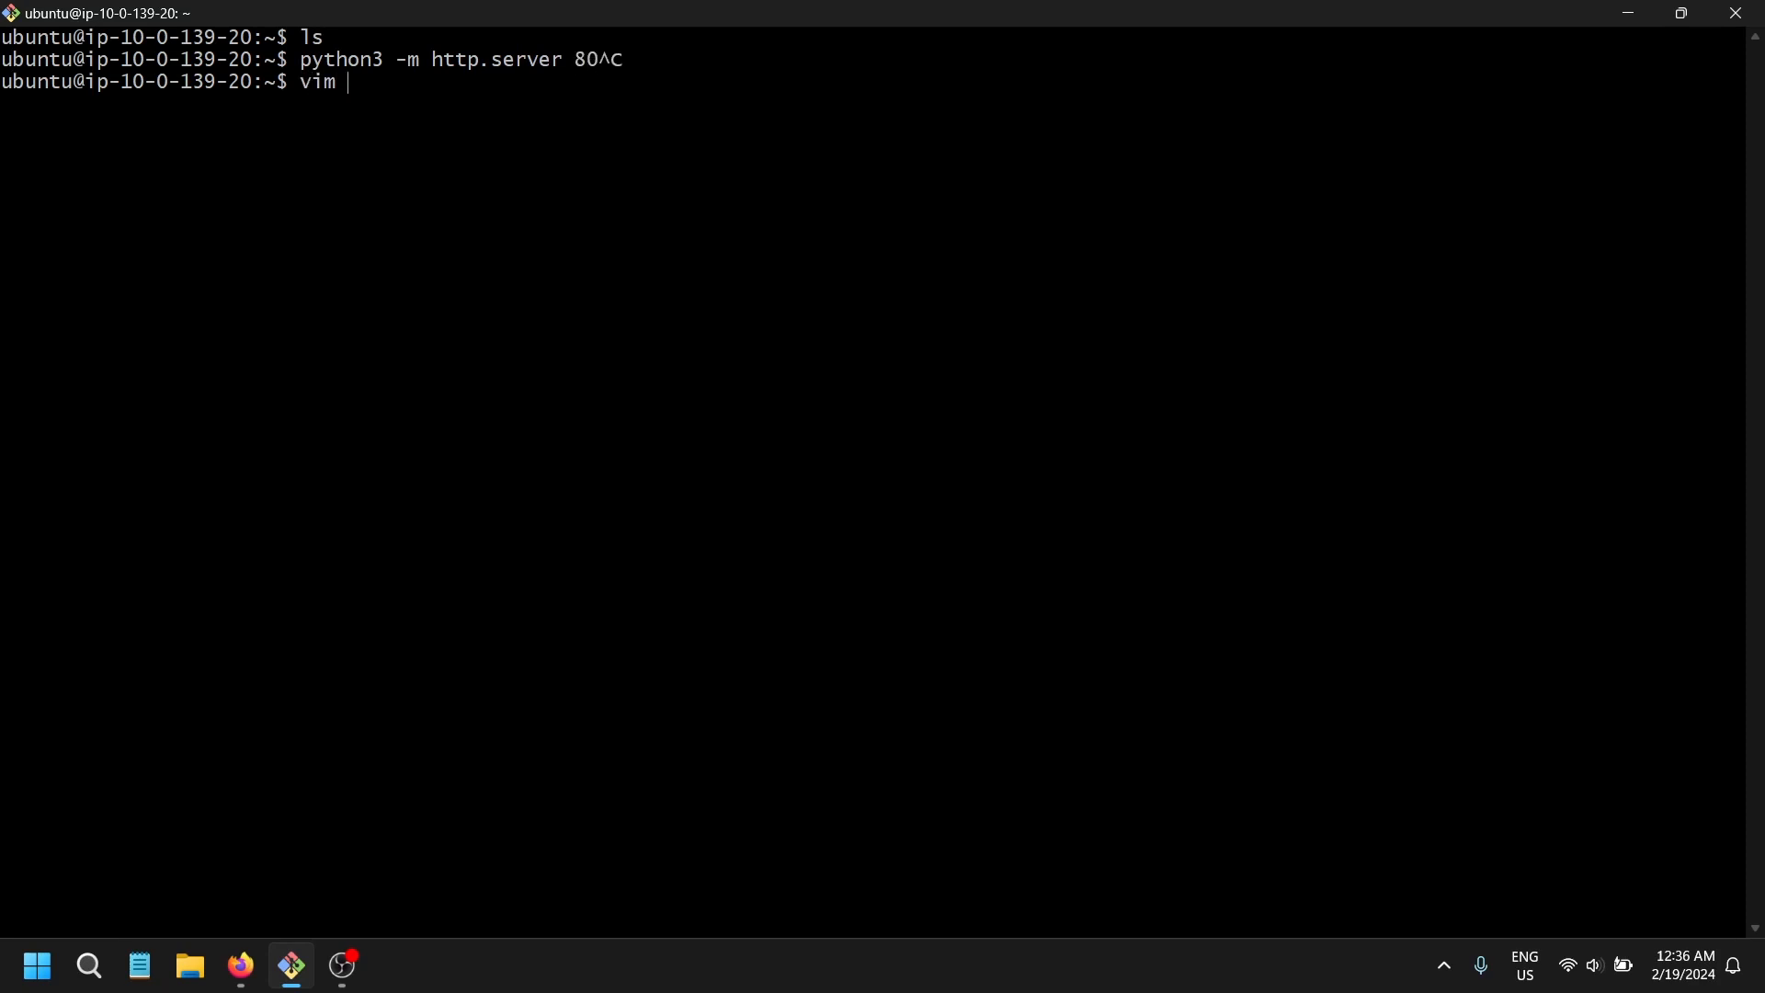
{"action": "type", "text": "index.html"}
{"action": "key", "text": "Return"}
{"action": "key", "text": "i"}
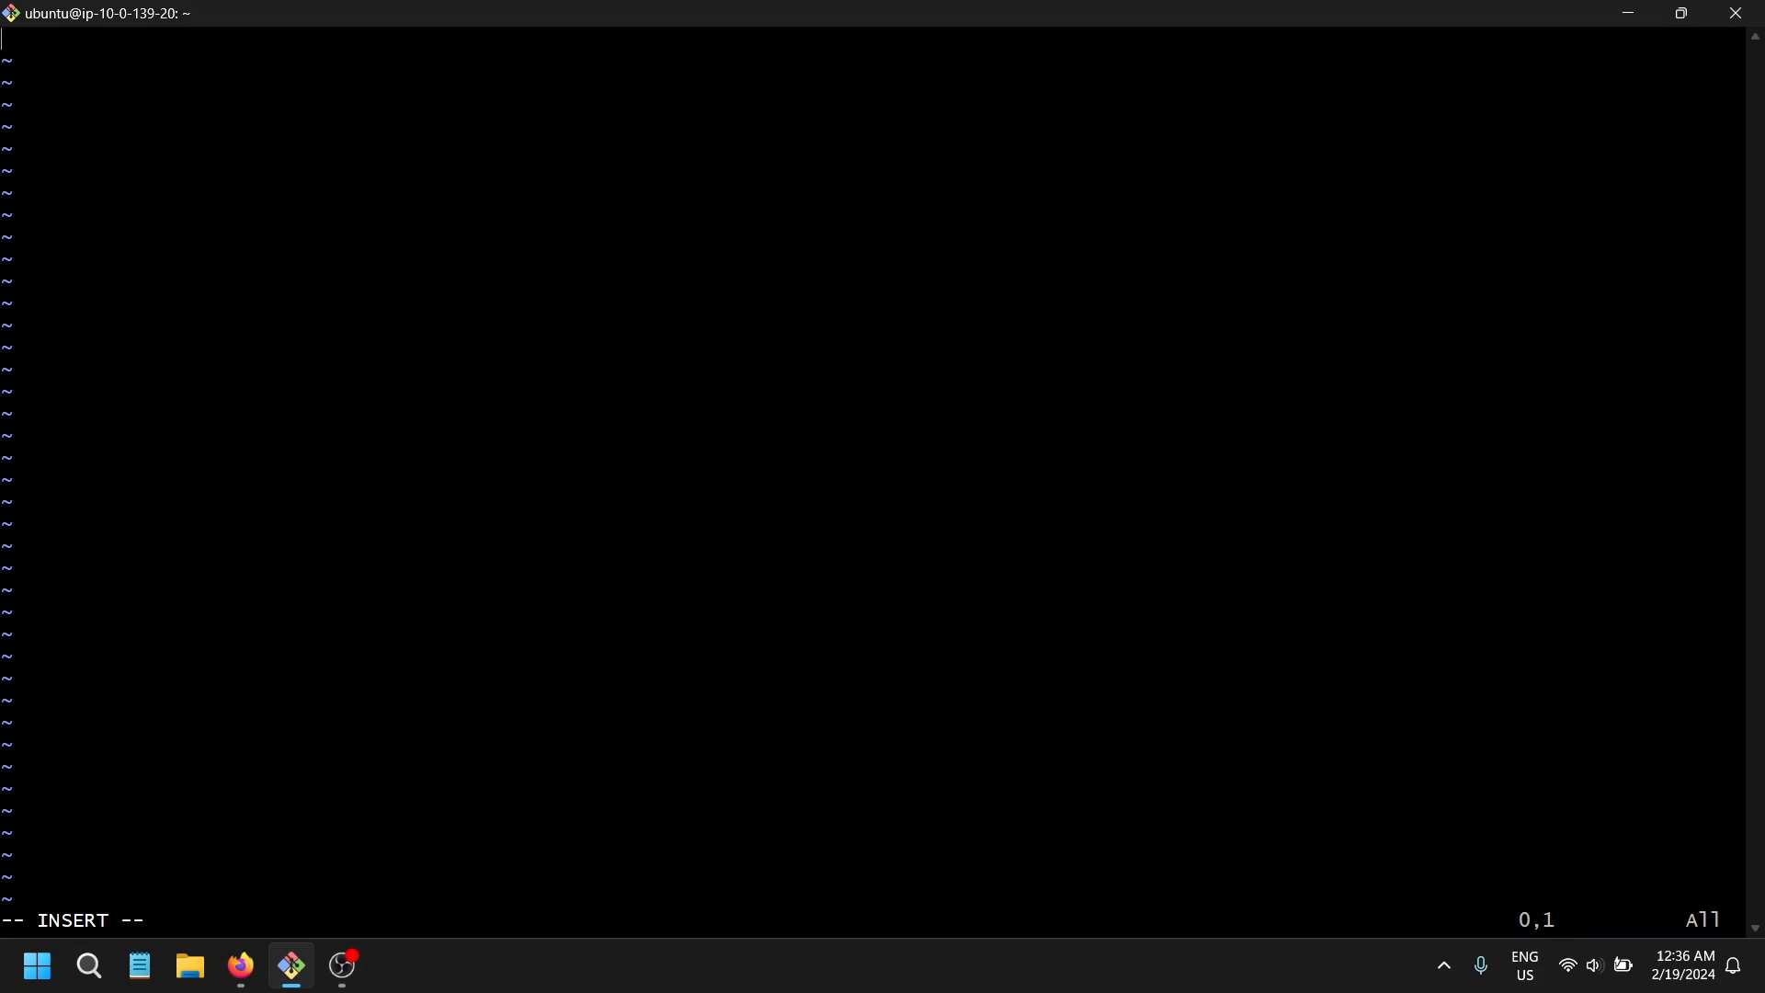
- Switch to Firefox and search the web for "html page" in a new tab
{"action": "key", "text": "alt+Tab"}
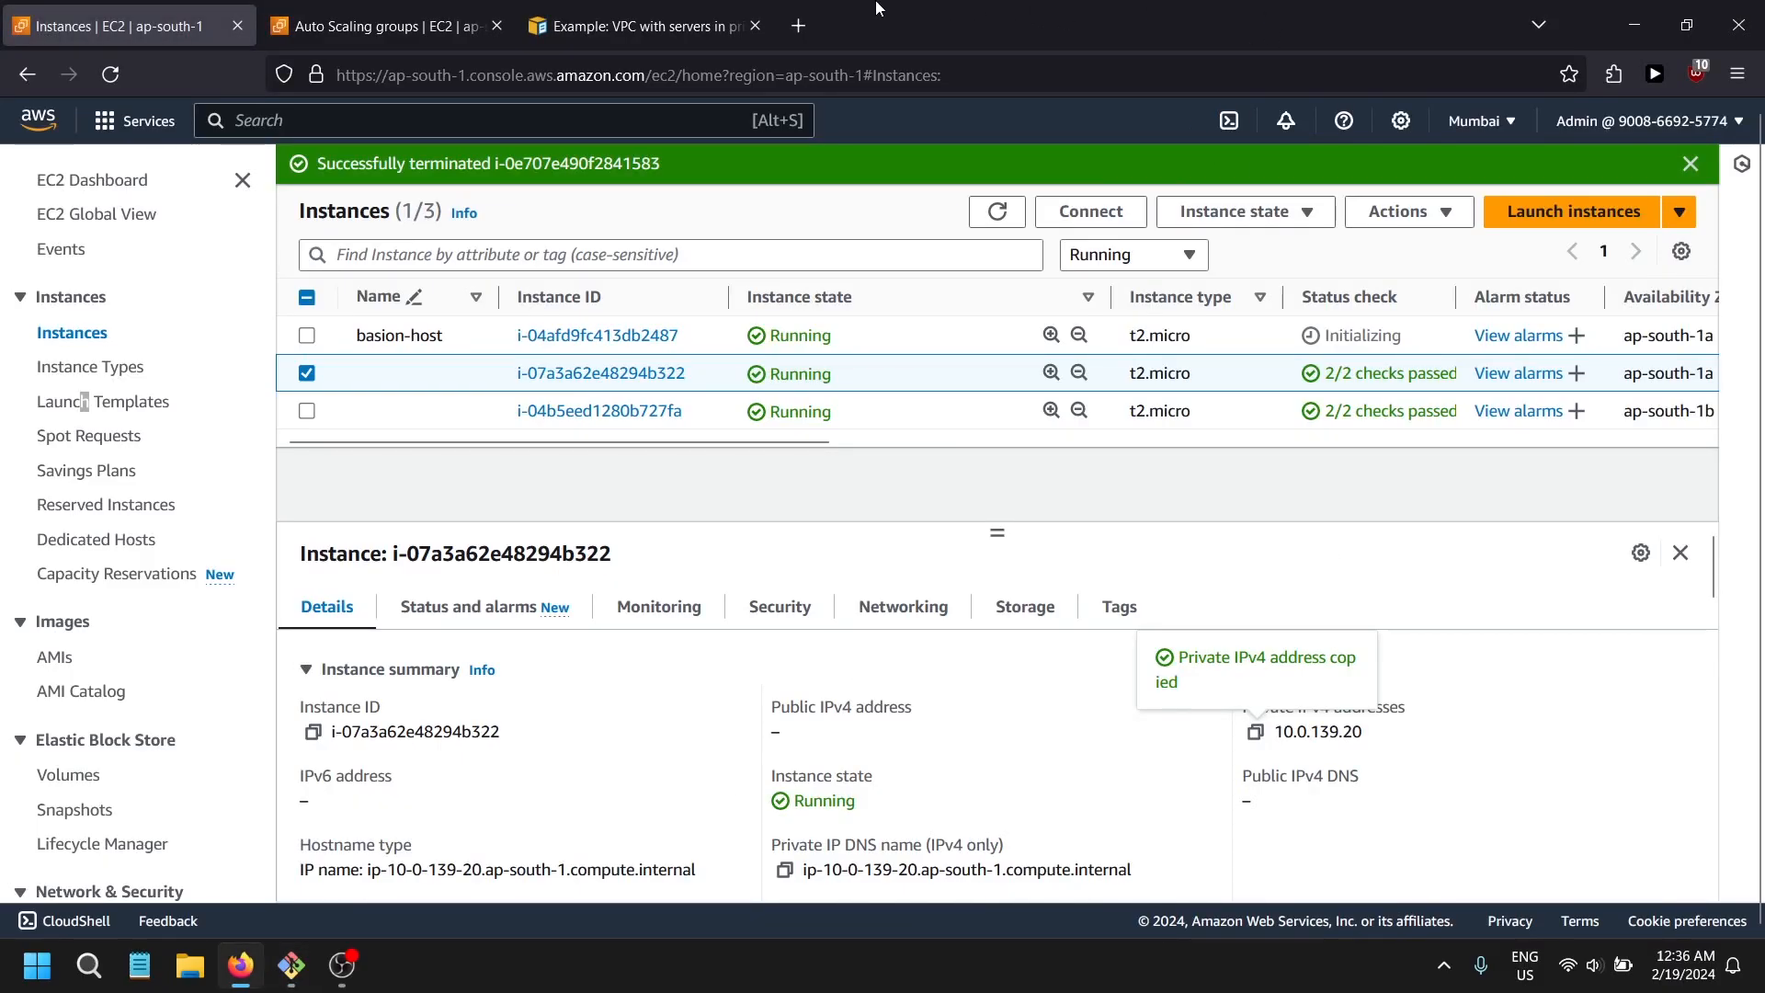
{"action": "key", "text": "ctrl+t"}
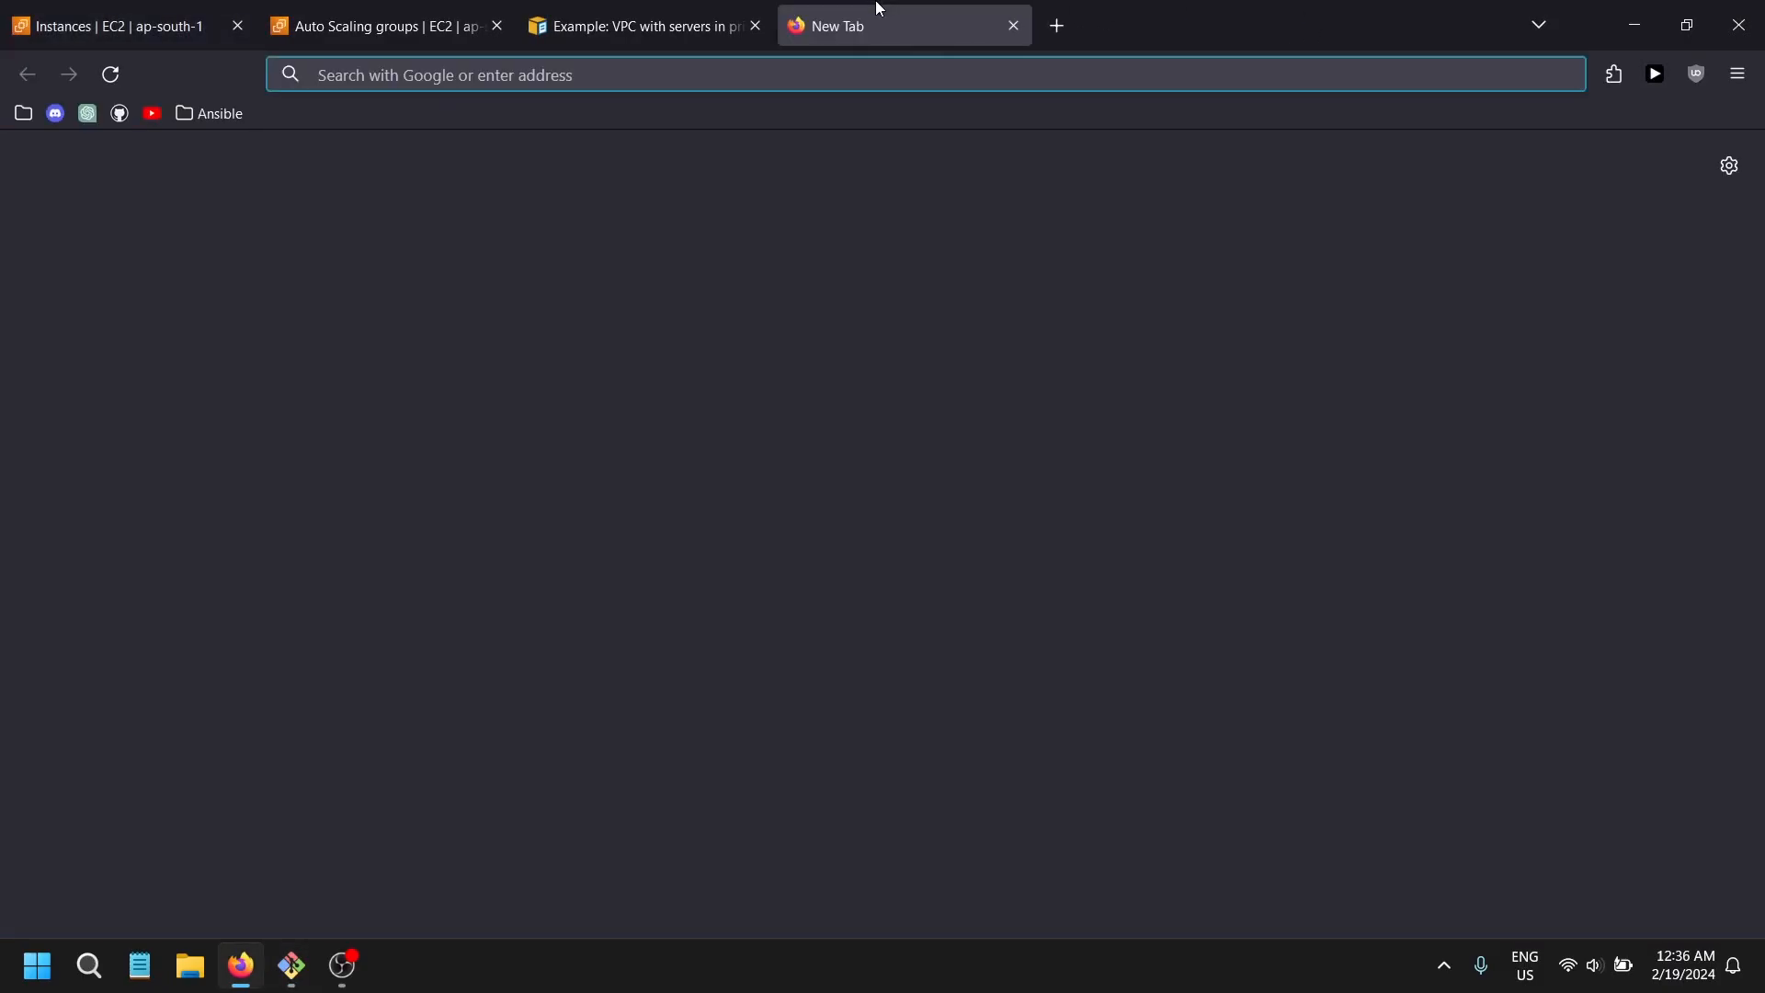
{"action": "type", "text": "html pa"}
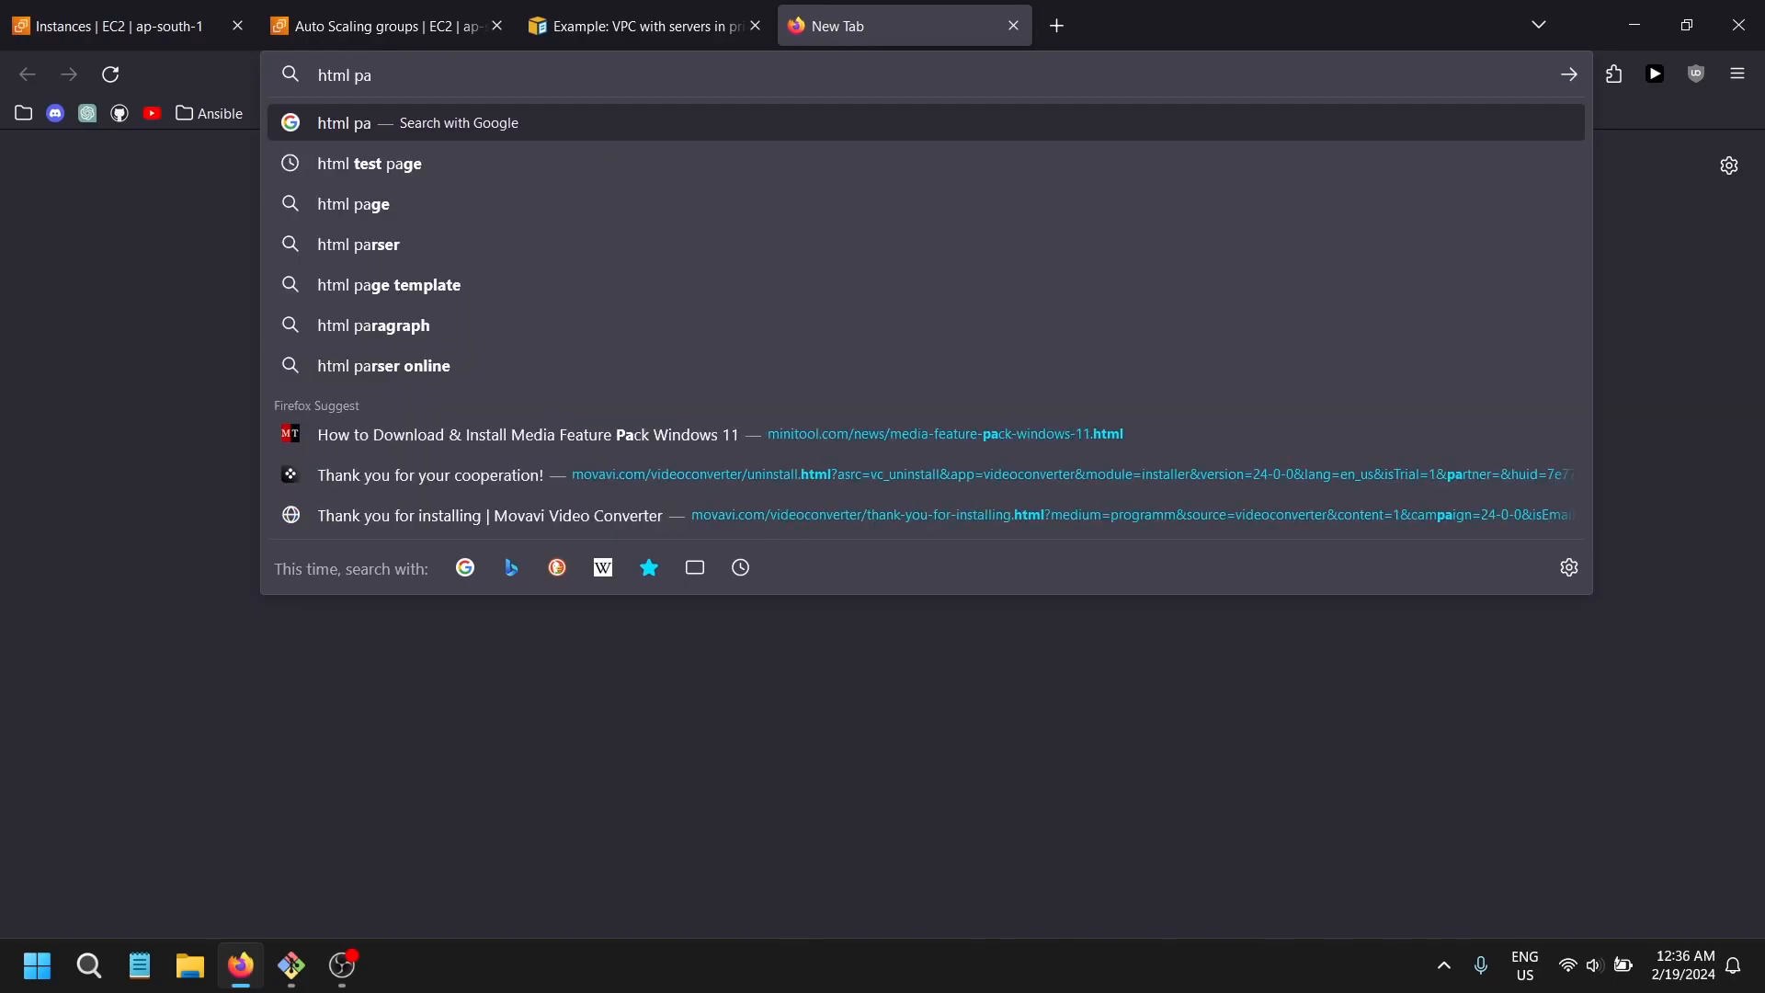
{"action": "type", "text": "ge"}
{"action": "key", "text": "Return"}
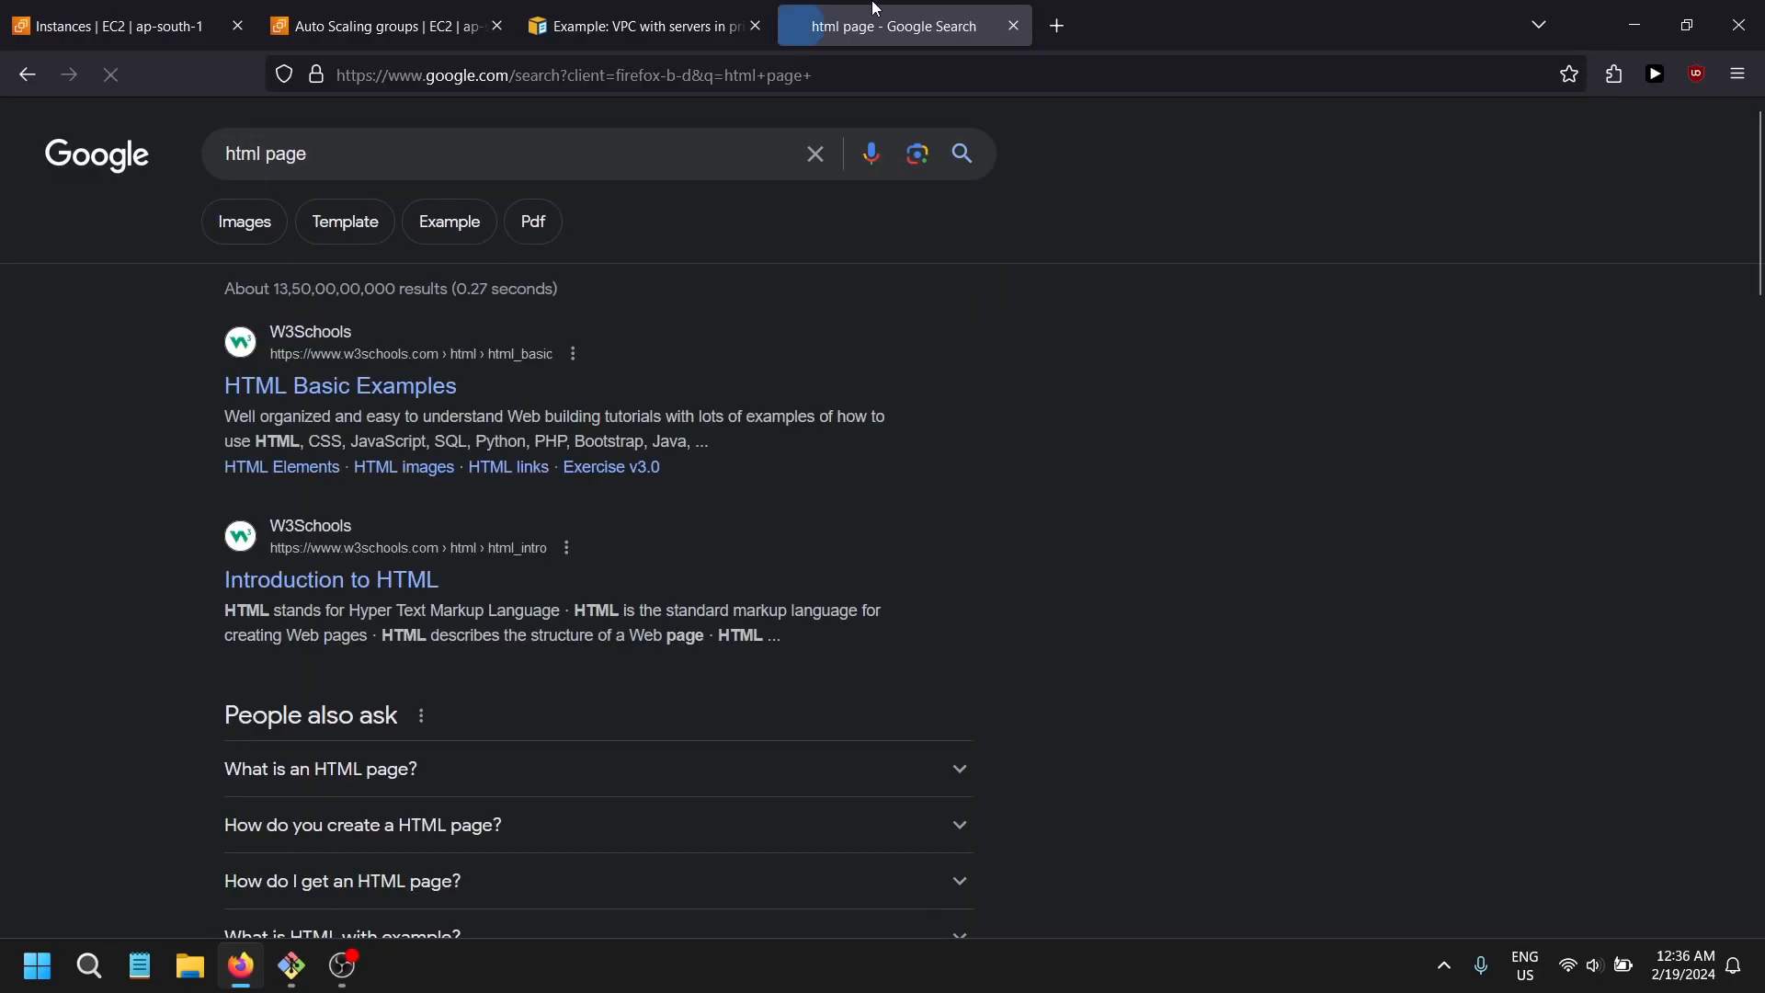
- Open the W3Schools HTML Basic Examples result and copy the complete example HTML document code
{"action": "left_click", "coordinate": [340, 386]}
{"action": "scroll", "coordinate": [519, 821], "scroll_direction": "down", "scroll_amount": 4}
{"action": "scroll", "coordinate": [519, 821], "scroll_direction": "down", "scroll_amount": 1}
{"action": "left_click_drag", "start_coordinate": [376, 556], "coordinate": [310, 409]}
{"action": "left_click", "coordinate": [386, 578]}
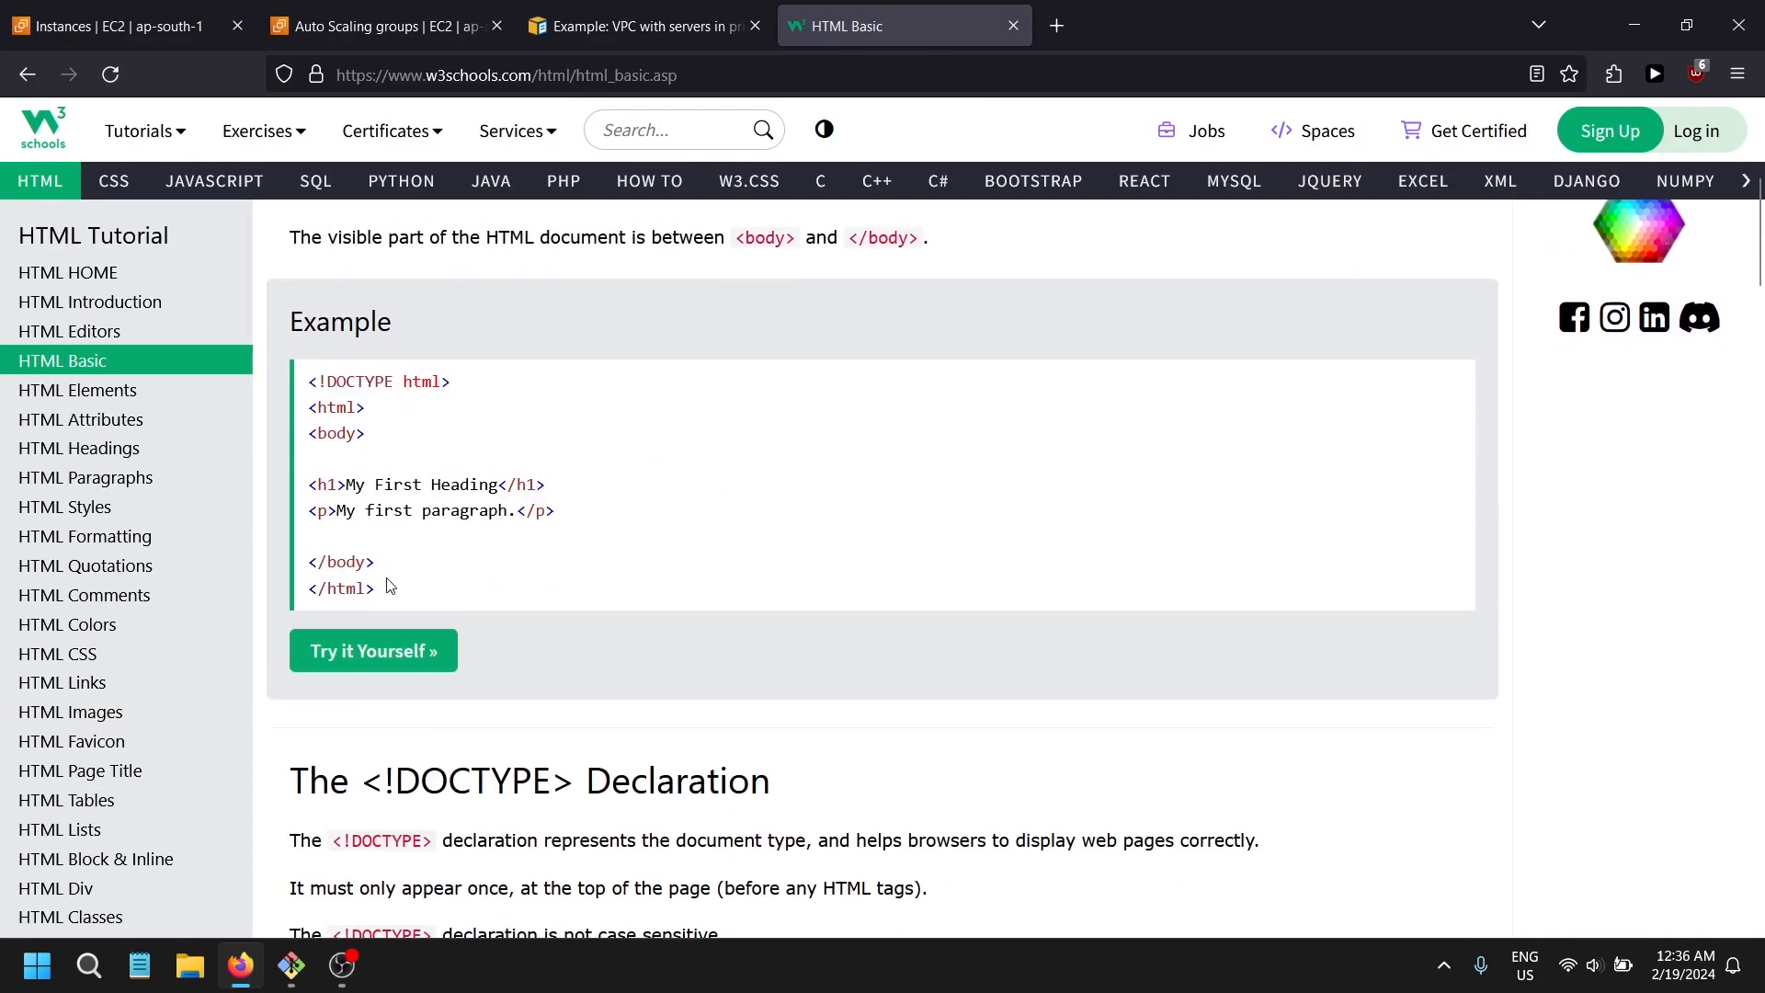
{"action": "left_click_drag", "start_coordinate": [386, 586], "coordinate": [310, 379]}
- Paste the example HTML into index.html in vim in Git Bash and remove the space before the DOCTYPE line
{"action": "key", "text": "alt+Tab"}
{"action": "right_click", "coordinate": [191, 24]}
{"action": "right_click", "coordinate": [140, 79]}
{"action": "left_click", "coordinate": [208, 149]}
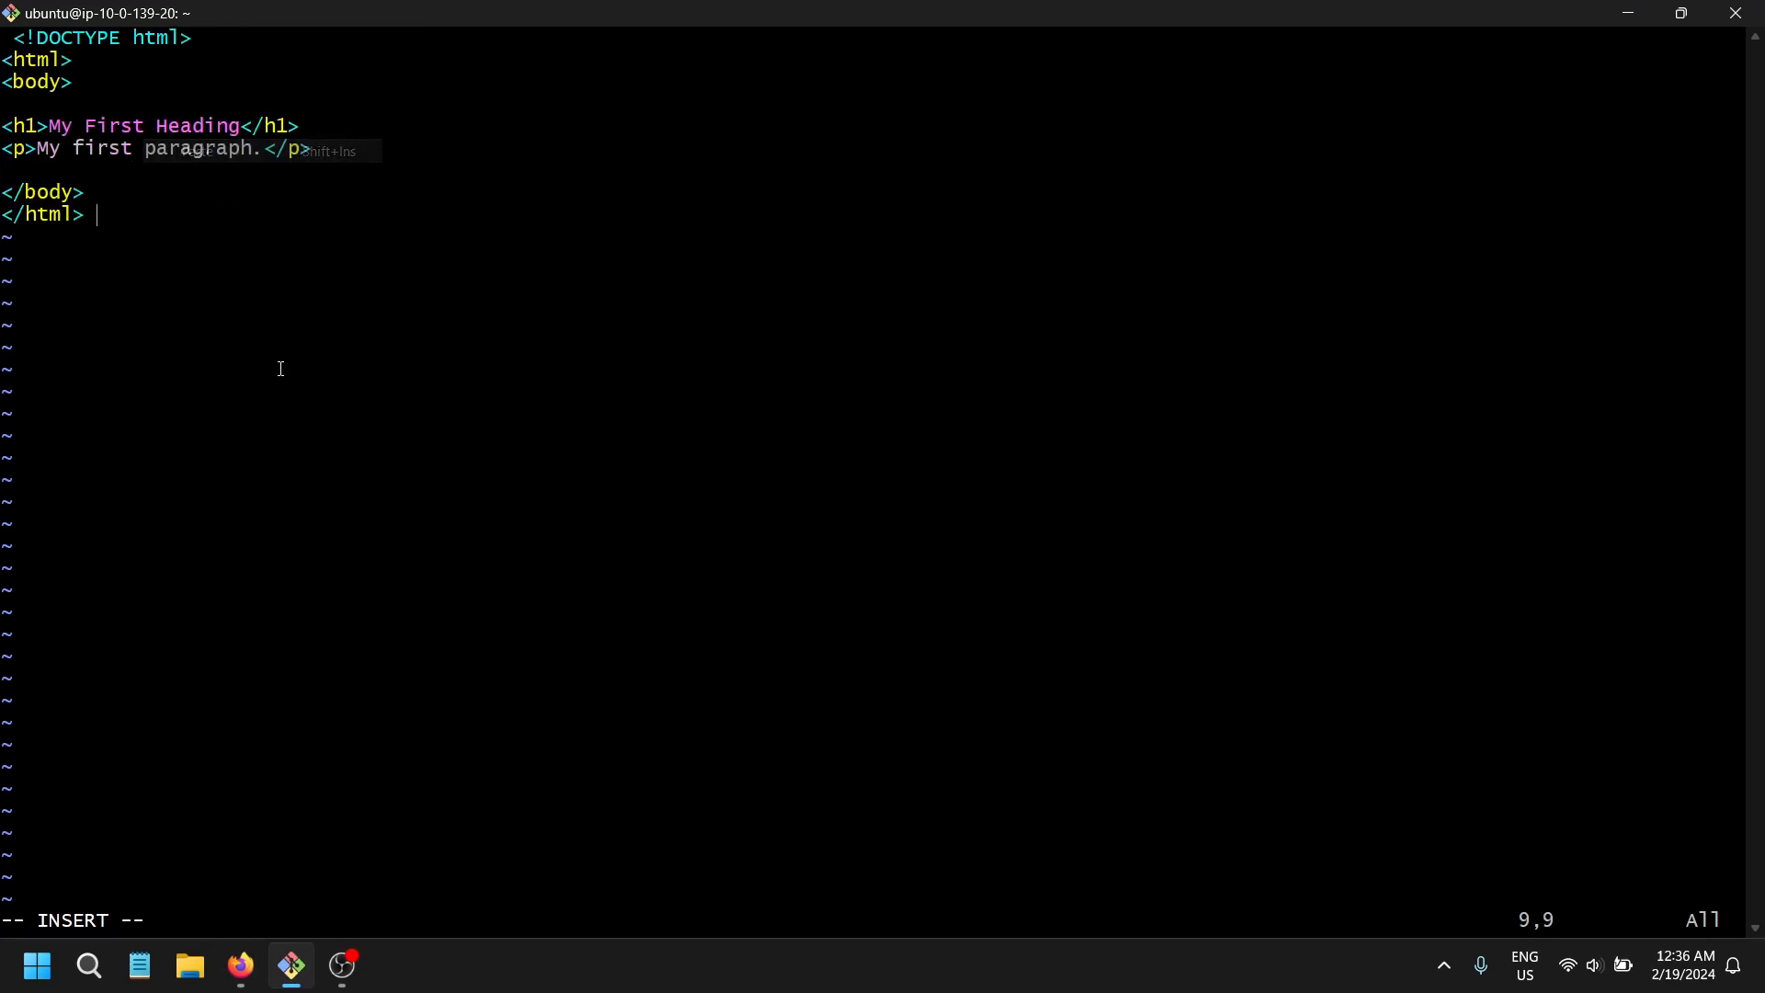
{"action": "key", "text": "Up"}
{"action": "key", "text": "Up"}
{"action": "key", "text": "Up"}
{"action": "key", "text": "Up"}
{"action": "key", "text": "Up"}
{"action": "key", "text": "Up"}
{"action": "key", "text": "Up"}
{"action": "key", "text": "Up"}
{"action": "key", "text": "Left"}
{"action": "key", "text": "Left"}
{"action": "key", "text": "Left"}
{"action": "key", "text": "Left"}
{"action": "key", "text": "Left"}
{"action": "key", "text": "Left"}
{"action": "key", "text": "Left"}
- Replace the h1 heading text in index.html with "this application running on private subnet"
{"action": "key", "text": "Down"}
{"action": "key", "text": "Down"}
{"action": "key", "text": "Down"}
{"action": "key", "text": "Down"}
{"action": "key", "text": "Down"}
{"action": "key", "text": "Up"}
{"action": "key", "text": "Right"}
{"action": "key", "text": "Right"}
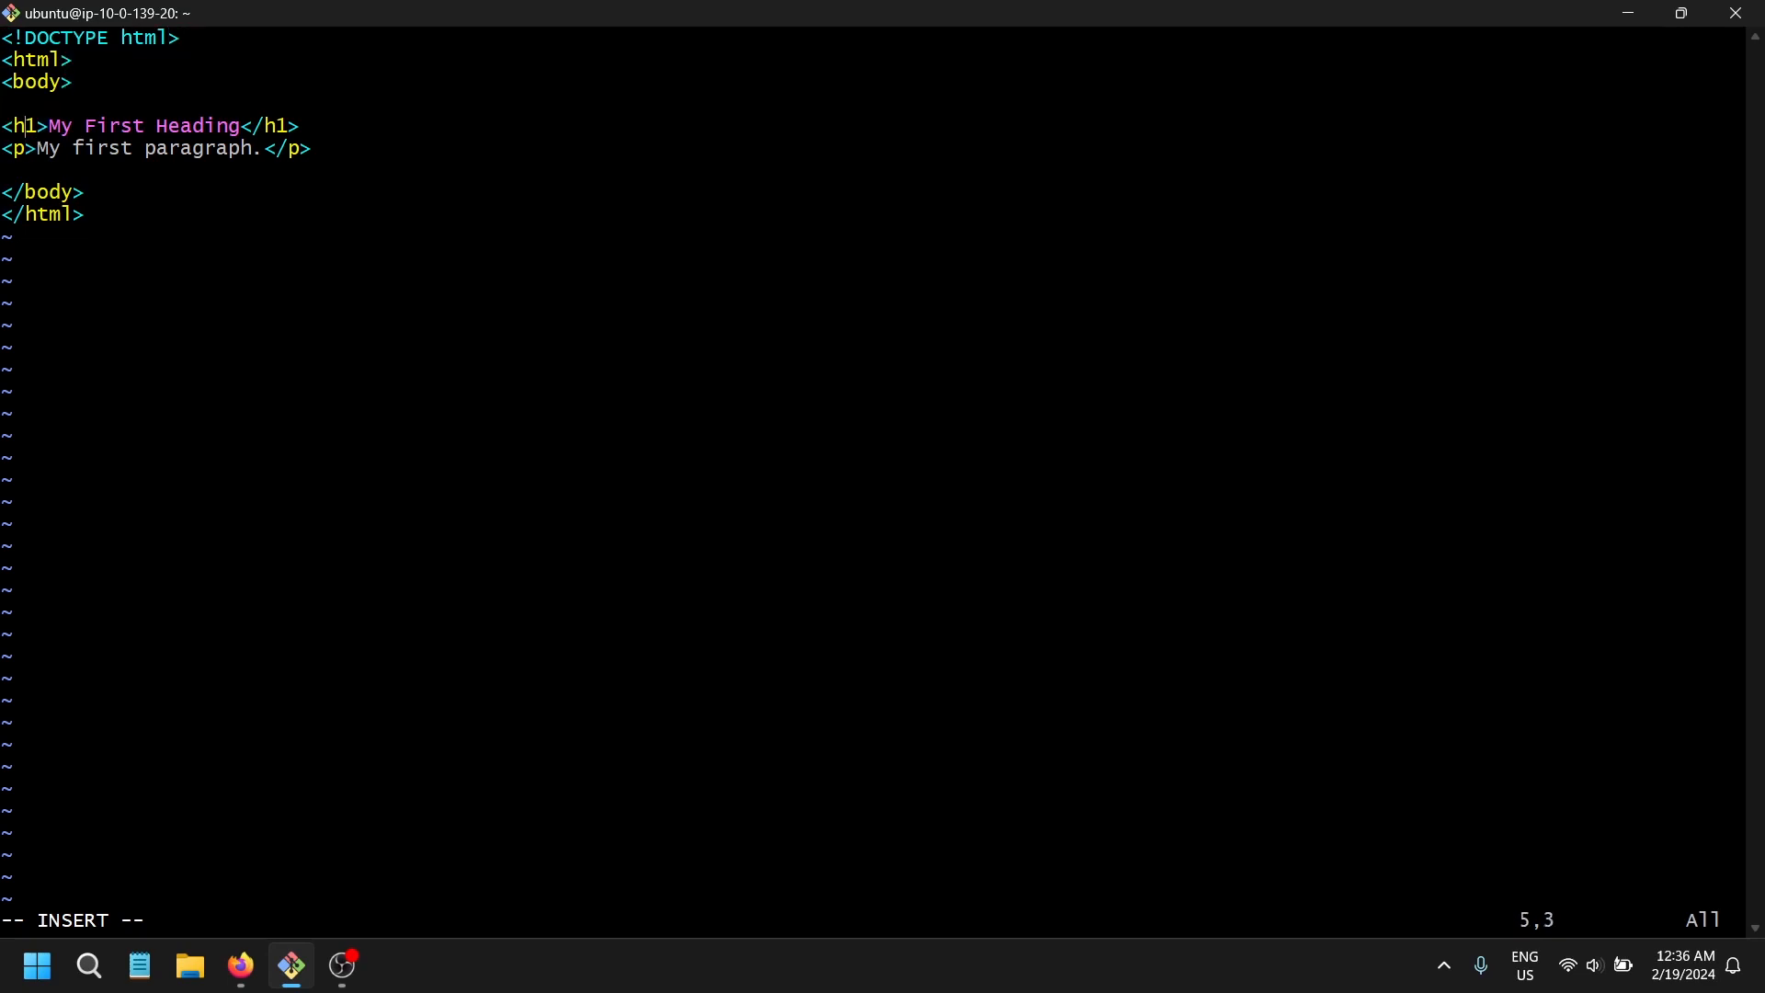
{"action": "key", "text": "Right"}
{"action": "key", "text": "Left"}
{"action": "key", "text": "Right"}
{"action": "key", "text": "Right"}
{"action": "key", "text": "Right"}
{"action": "key", "text": "Right"}
{"action": "key", "text": "Right"}
{"action": "key", "text": "Right"}
{"action": "key", "text": "Right"}
{"action": "key", "text": "Right"}
{"action": "key", "text": "Right"}
{"action": "key", "text": "Right"}
{"action": "key", "text": "Right"}
{"action": "key", "text": "Right"}
{"action": "key", "text": "Right"}
{"action": "key", "text": "Right"}
{"action": "key", "text": "Right"}
{"action": "key", "text": "BackSpace"}
{"action": "key", "text": "BackSpace"}
{"action": "key", "text": "BackSpace"}
{"action": "key", "text": "BackSpace"}
{"action": "key", "text": "BackSpace"}
{"action": "key", "text": "BackSpace"}
{"action": "key", "text": "BackSpace"}
{"action": "key", "text": "BackSpace"}
{"action": "key", "text": "BackSpace"}
{"action": "key", "text": "BackSpace"}
{"action": "key", "text": "BackSpace"}
{"action": "key", "text": "BackSpace"}
{"action": "key", "text": "BackSpace"}
{"action": "key", "text": "BackSpace"}
{"action": "key", "text": "BackSpace"}
{"action": "key", "text": "BackSpace"}
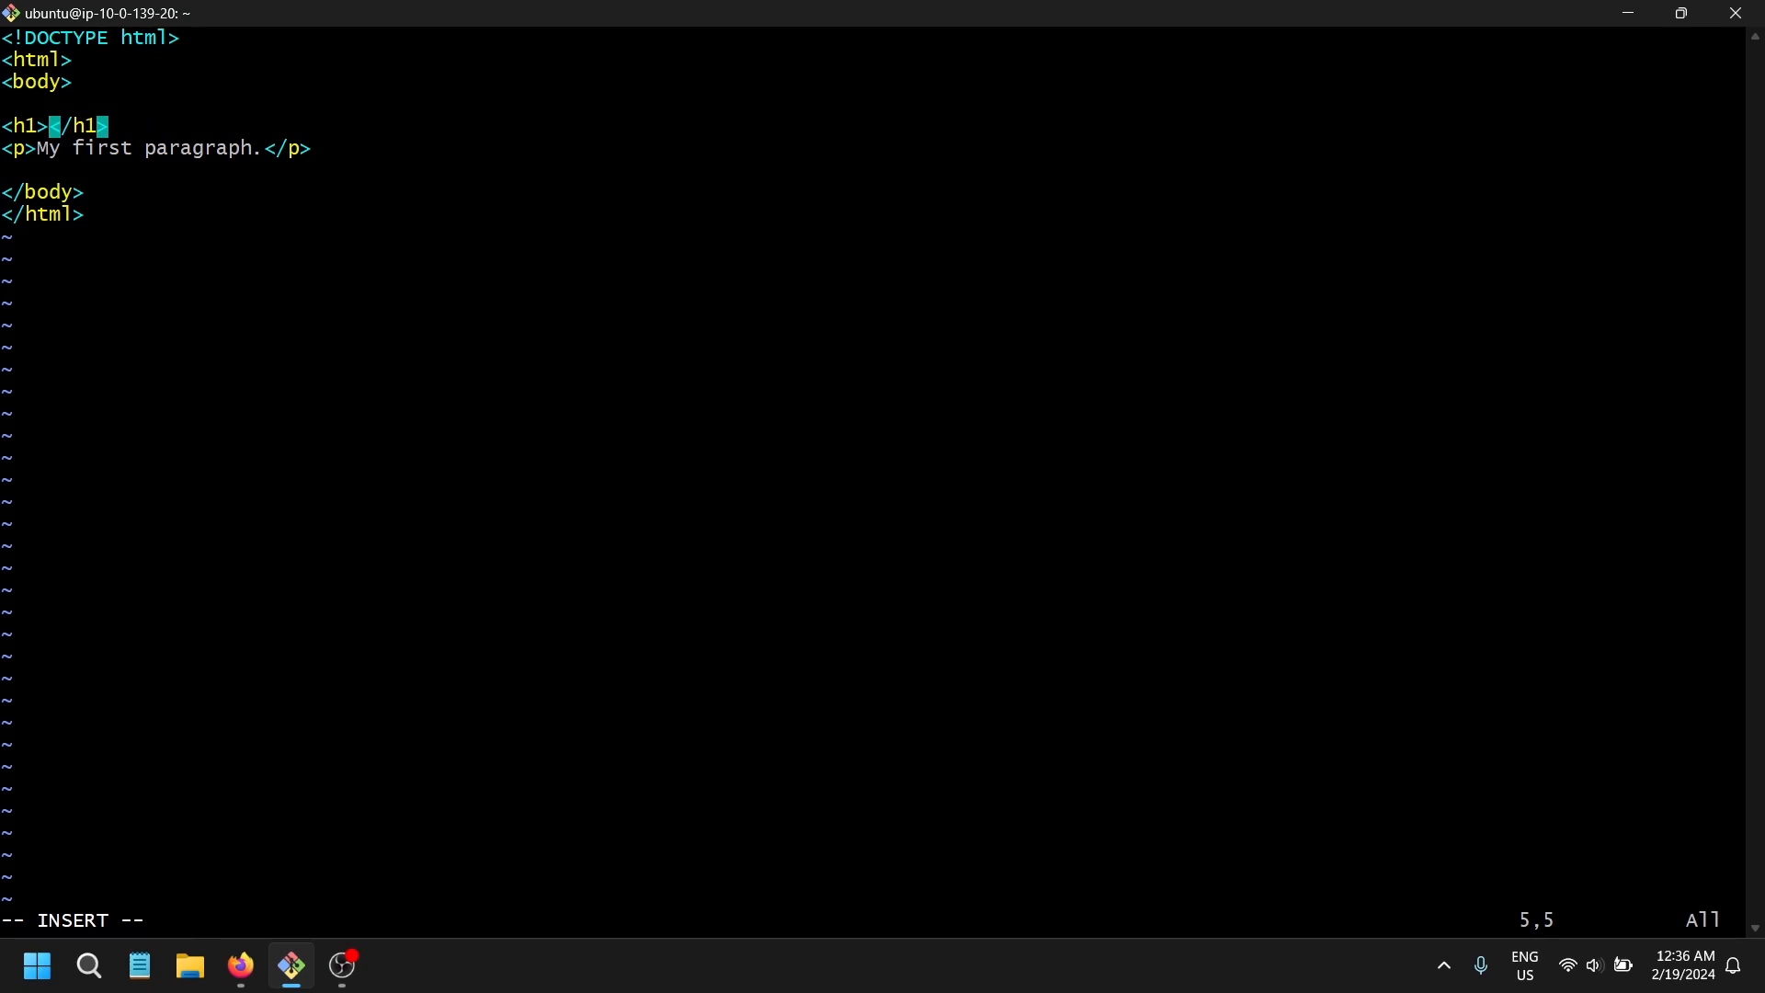
{"action": "type", "text": "this application running o"}
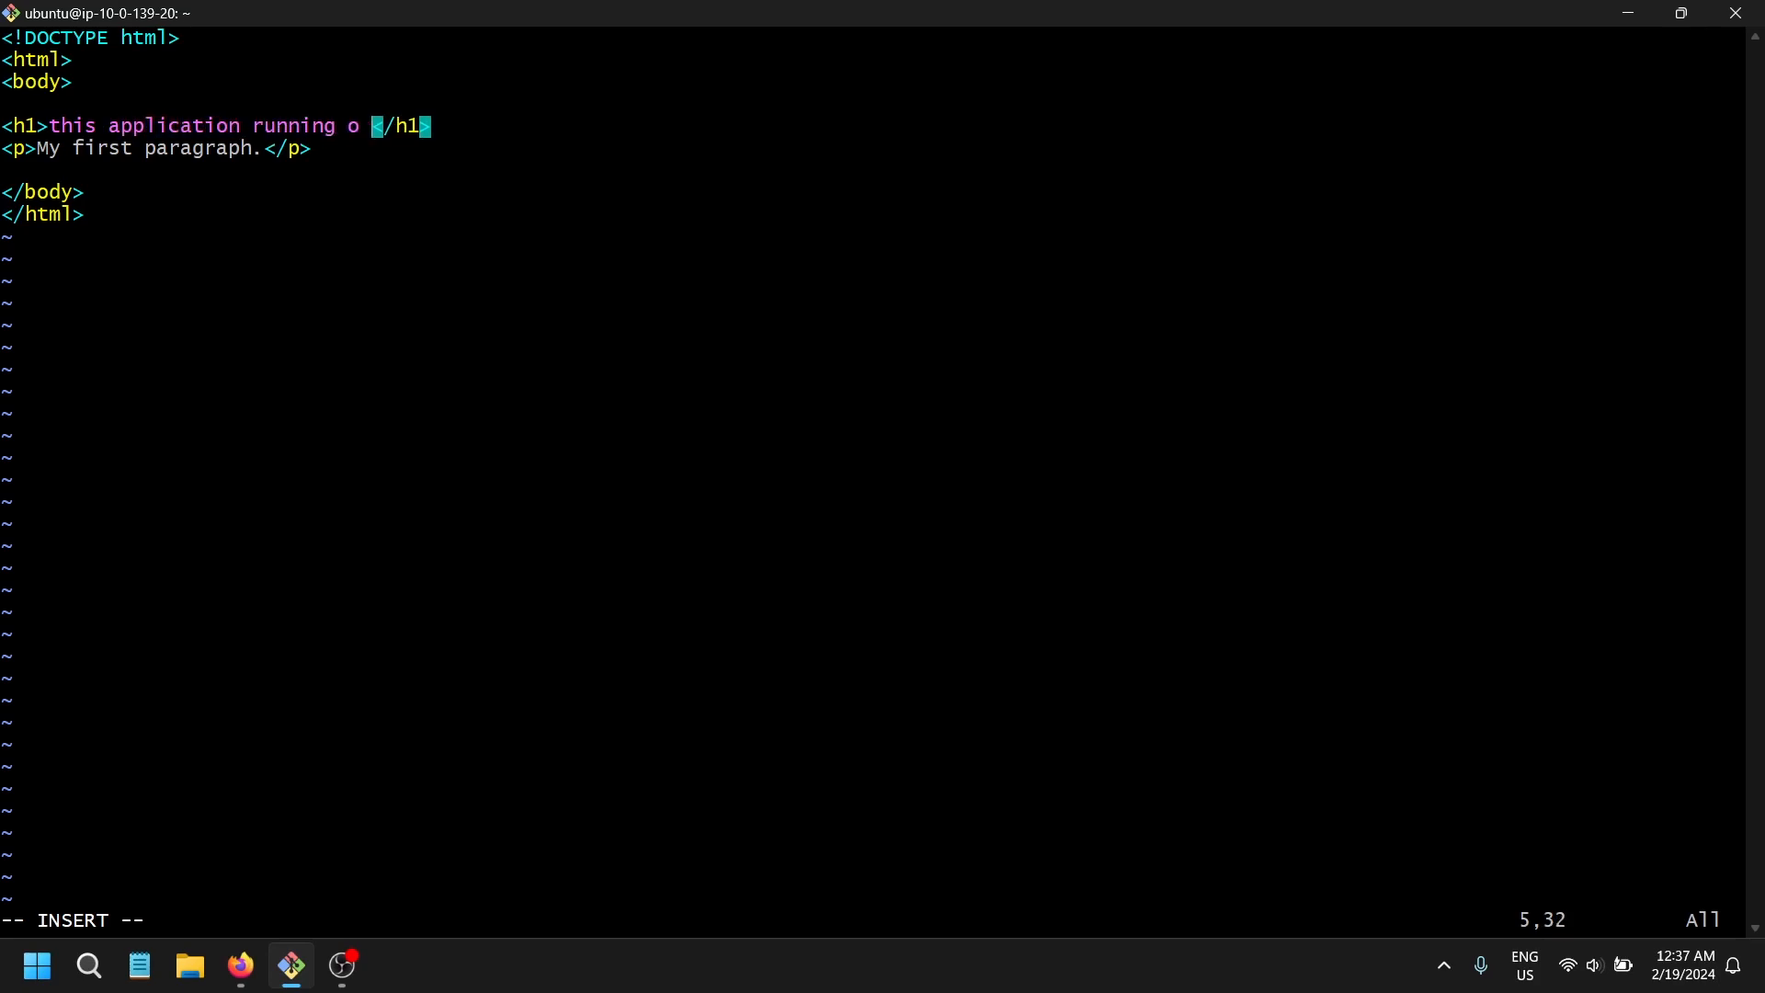
{"action": "key", "text": "BackSpace"}
{"action": "type", "text": "n private subnet"}
- Append the number 1 to the end of the h1 heading text
{"action": "key", "text": "Down"}
{"action": "key", "text": "Down"}
{"action": "key", "text": "Up"}
{"action": "key", "text": "Left"}
{"action": "left_click", "coordinate": [302, 127]}
{"action": "key", "text": "Right"}
{"action": "key", "text": "Right"}
{"action": "key", "text": "Right"}
{"action": "key", "text": "Right"}
{"action": "key", "text": "Right"}
{"action": "key", "text": "Right"}
{"action": "key", "text": "Right"}
{"action": "key", "text": "Right"}
{"action": "key", "text": "Right"}
{"action": "key", "text": "Right"}
{"action": "key", "text": "Right"}
{"action": "key", "text": "Right"}
{"action": "key", "text": "Right"}
{"action": "key", "text": "Right"}
{"action": "key", "text": "Right"}
{"action": "key", "text": "Right"}
{"action": "key", "text": "Right"}
{"action": "key", "text": "Right"}
{"action": "key", "text": "Right"}
{"action": "key", "text": "Right"}
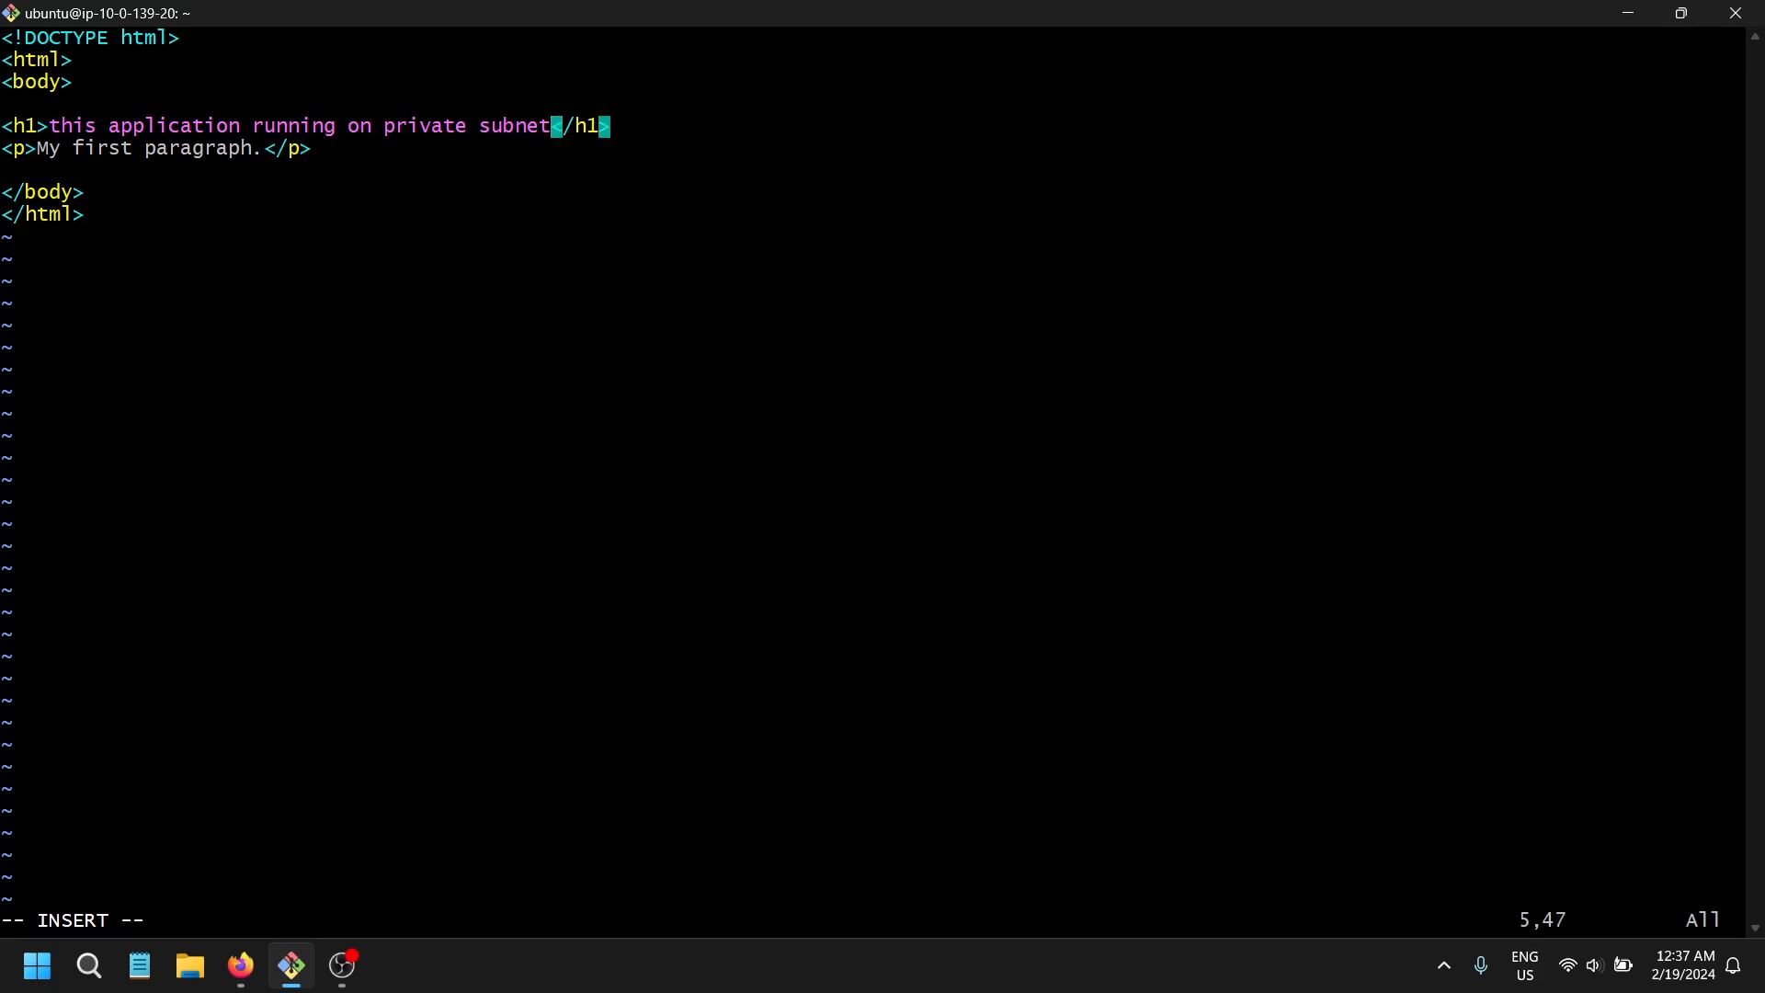
{"action": "type", "text": "1"}
- Leave insert mode, then save index.html and quit vim
{"action": "key", "text": "Down"}
{"action": "key", "text": "Left"}
{"action": "key", "text": "Left"}
{"action": "key", "text": "Left"}
{"action": "key", "text": "Left"}
{"action": "key", "text": "Left"}
{"action": "key", "text": "Left"}
{"action": "key", "text": "Left"}
{"action": "key", "text": "Left"}
{"action": "key", "text": "Left"}
{"action": "key", "text": "Escape"}
{"action": "type", "text": ":wq!"}
{"action": "key", "text": "Return"}
{"action": "type", "text": "clear"}
{"action": "key", "text": "BackSpace"}
{"action": "key", "text": "BackSpace"}
{"action": "key", "text": "BackSpace"}
{"action": "key", "text": "BackSpace"}
{"action": "key", "text": "BackSpace"}
{"action": "type", "text": "ls"}
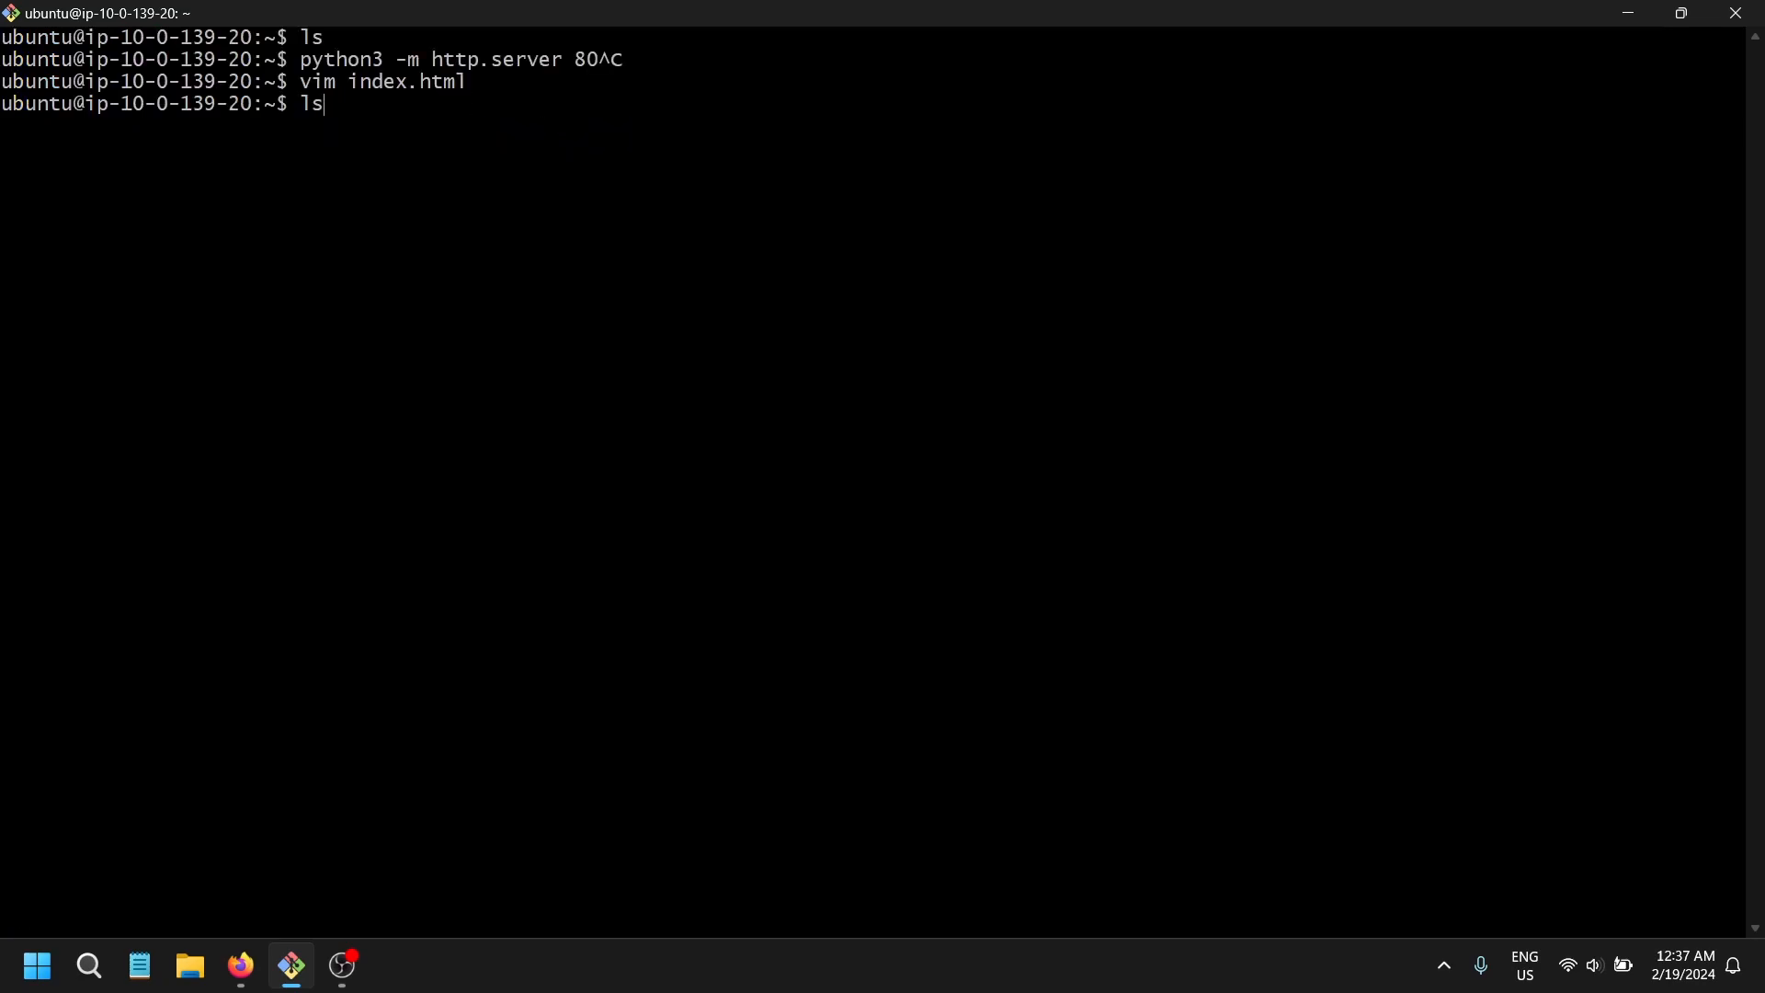
{"action": "key", "text": "Up"}
{"action": "key", "text": "ctrl+c"}
- Try to start a web server on port 80 with python3 -m http.server 80
{"action": "type", "text": "python3 -m htt"}
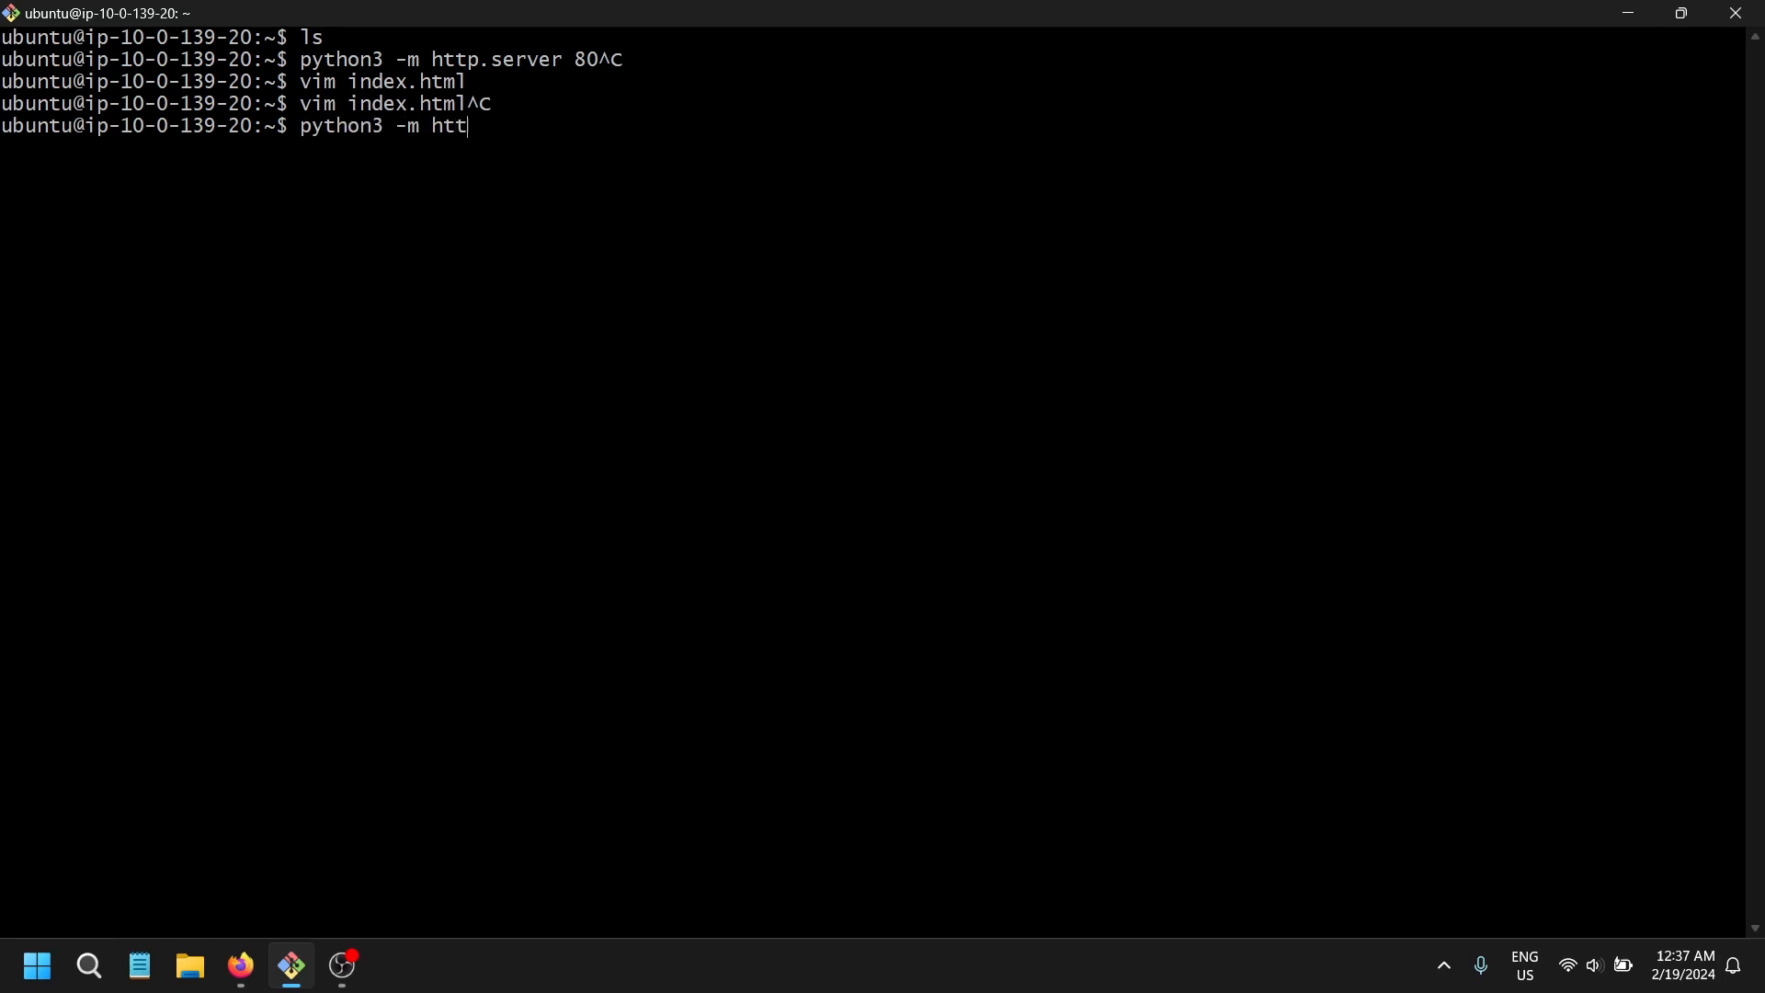
{"action": "type", "text": "p:server 80"}
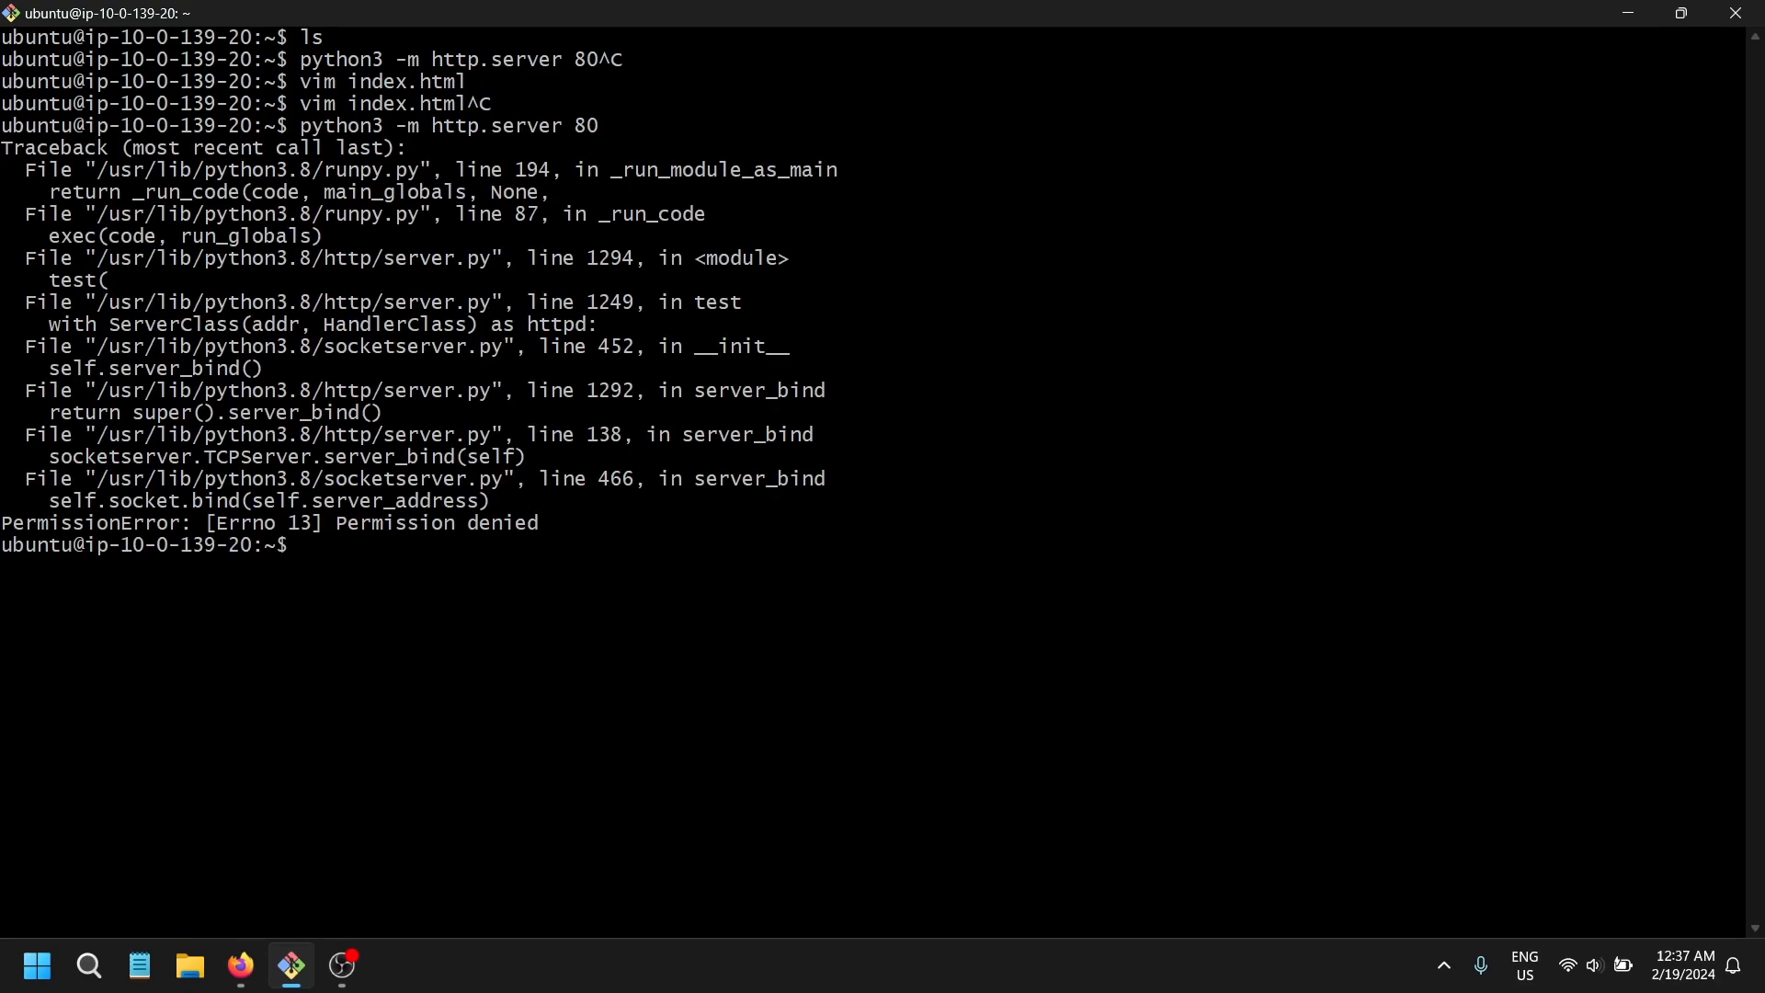
- Open a root shell on the private instance with sudo -i
{"action": "type", "text": "apt-get"}
{"action": "key", "text": "BackSpace"}
{"action": "key", "text": "BackSpace"}
{"action": "key", "text": "BackSpace"}
{"action": "key", "text": "BackSpace"}
{"action": "key", "text": "BackSpace"}
{"action": "key", "text": "BackSpace"}
{"action": "key", "text": "BackSpace"}
{"action": "type", "text": "sudo"}
{"action": "key", "text": "Return"}
- Try to install the python package with apt-get
{"action": "type", "text": "ap"}
{"action": "key", "text": "BackSpace"}
{"action": "key", "text": "BackSpace"}
{"action": "type", "text": "apt-get install pyto"}
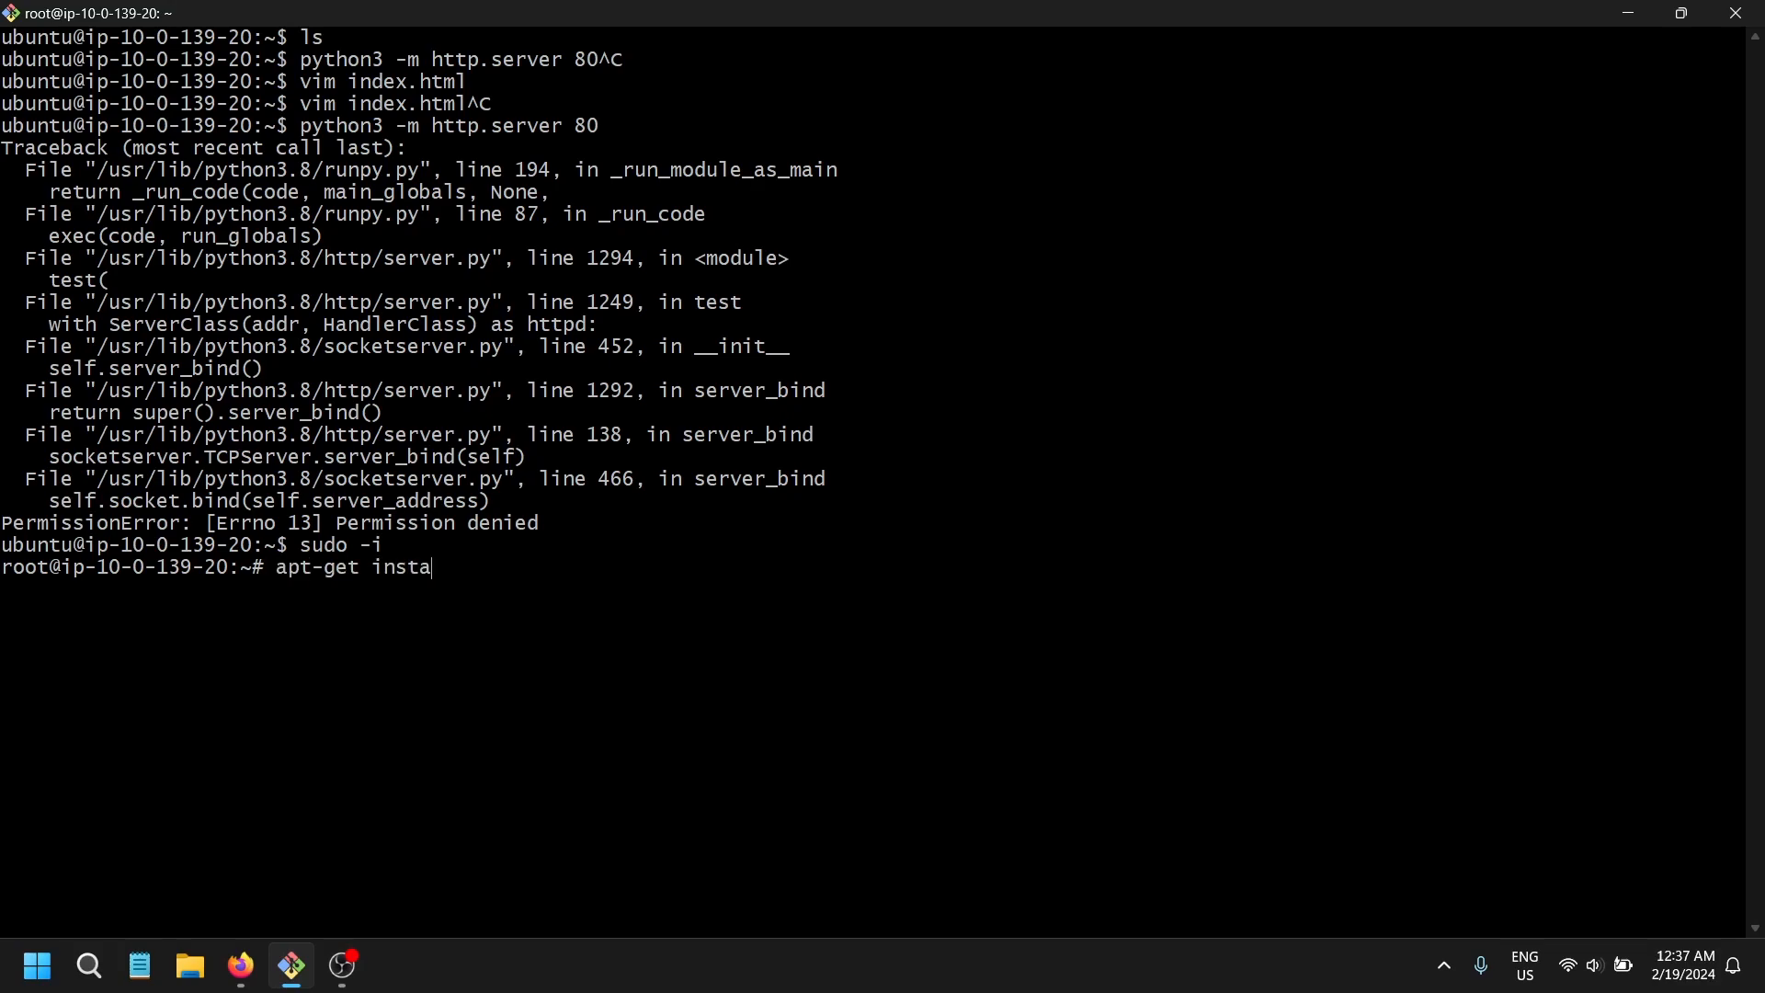
{"action": "key", "text": "BackSpace"}
{"action": "type", "text": "hon"}
{"action": "key", "text": "Return"}
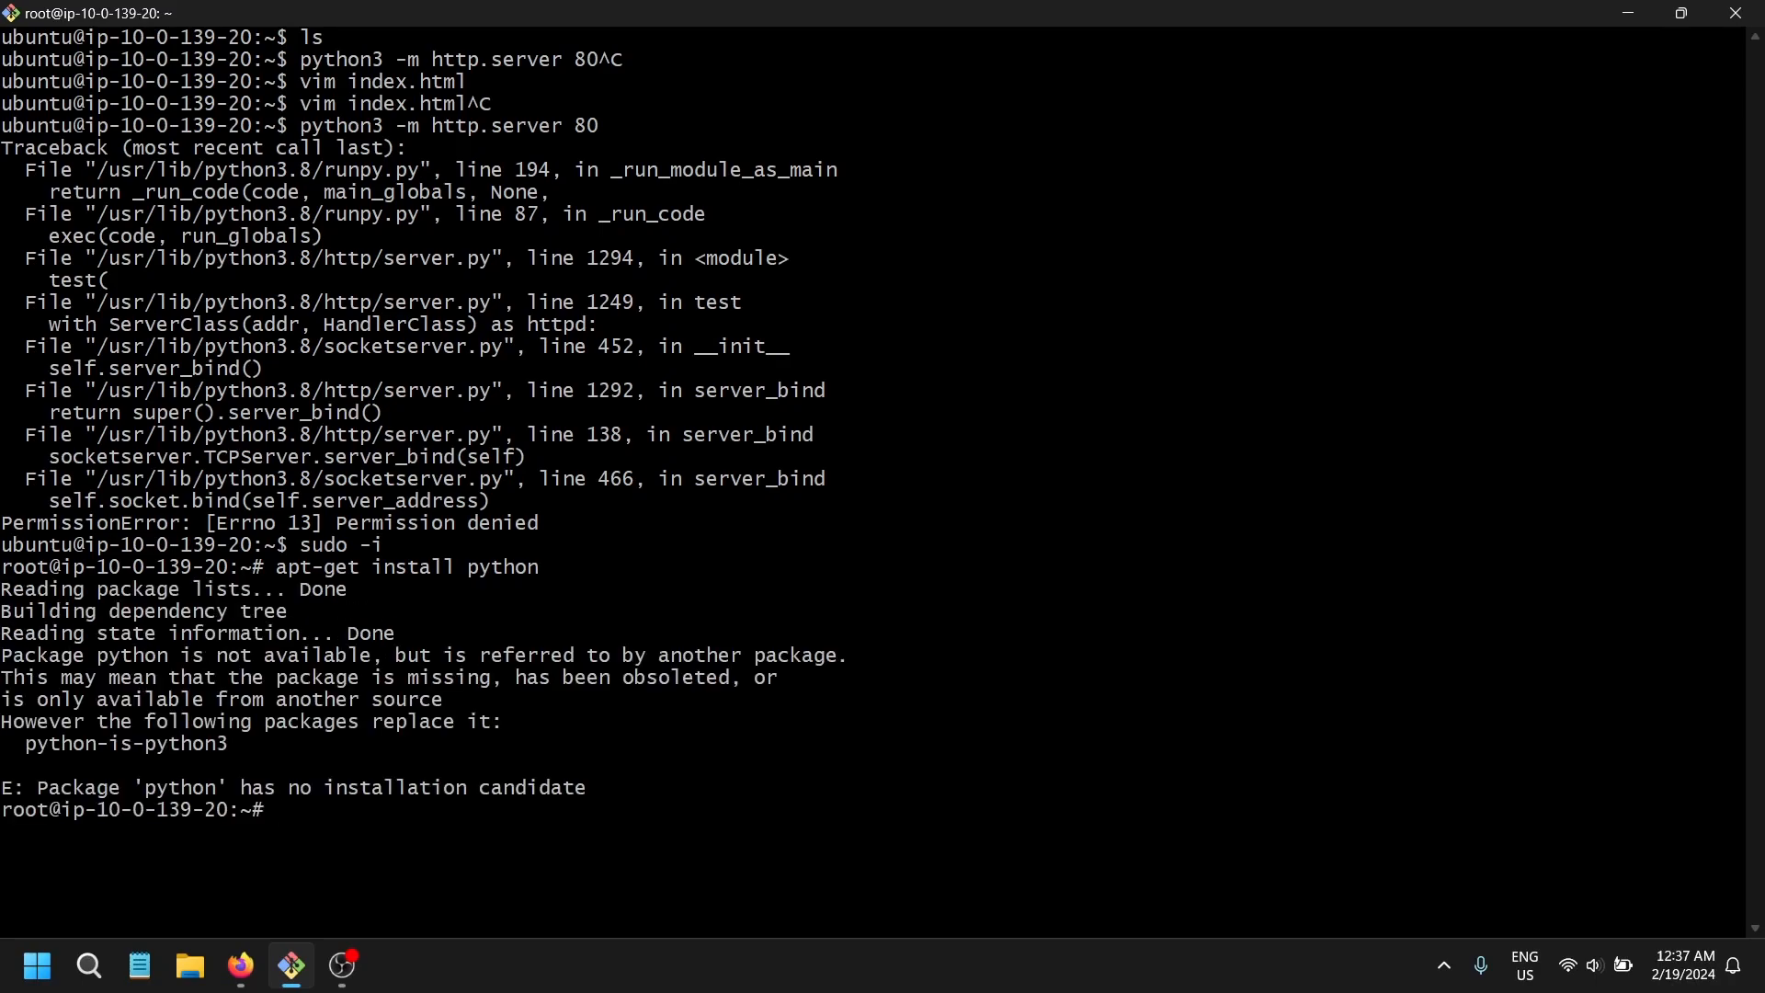
- Install the python3 package with apt-get
{"action": "key", "text": "Up"}
{"action": "type", "text": "3"}
{"action": "key", "text": "Return"}
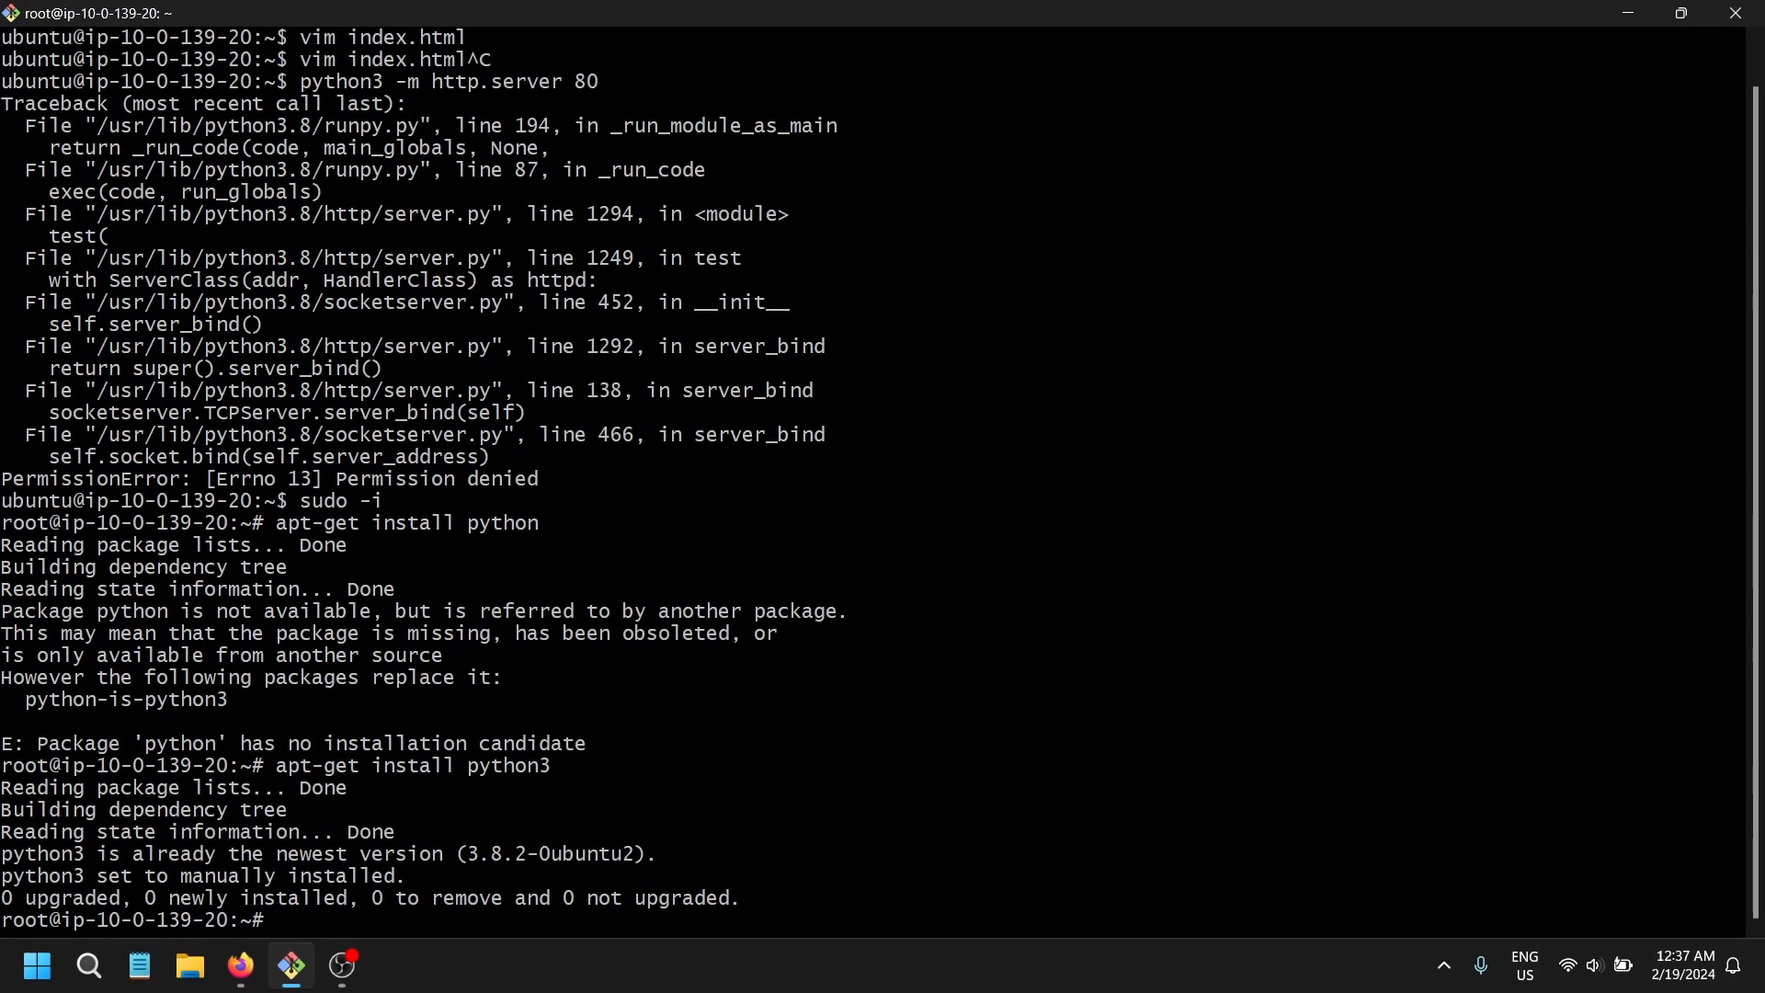
- Try to install the python3-pip package with apt-get
{"action": "key", "text": "Up"}
{"action": "type", "text": "-pip"}
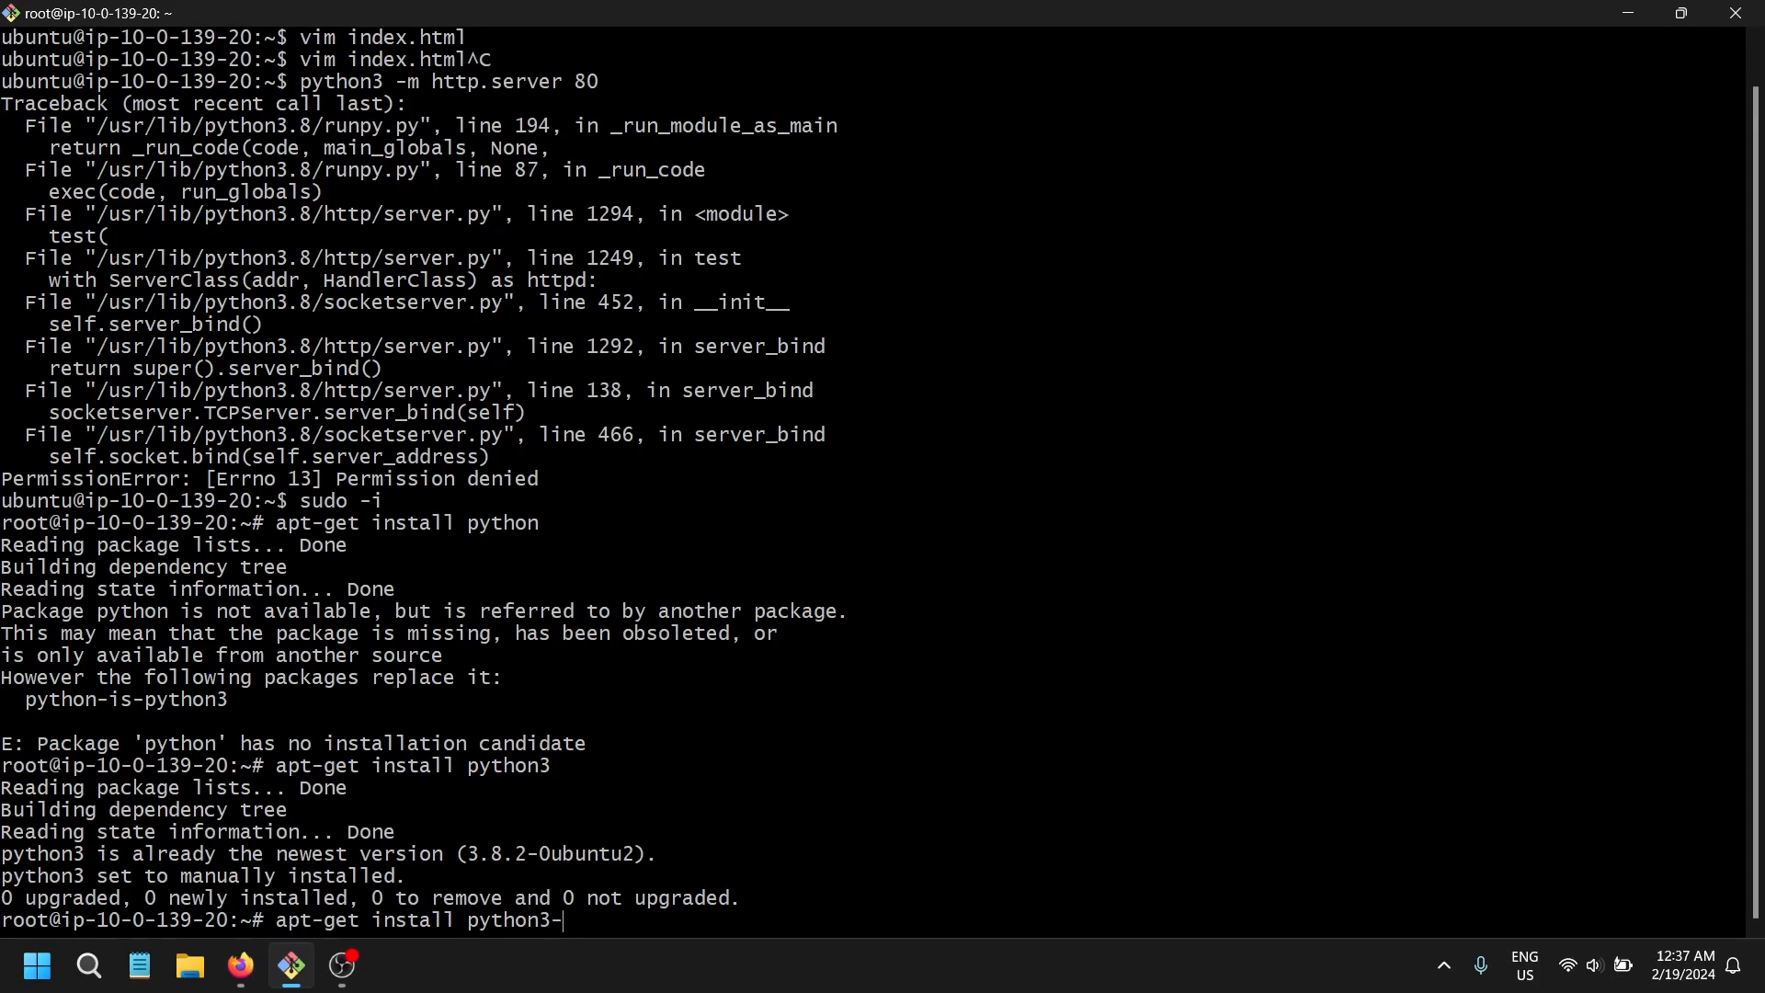
{"action": "key", "text": "Return"}
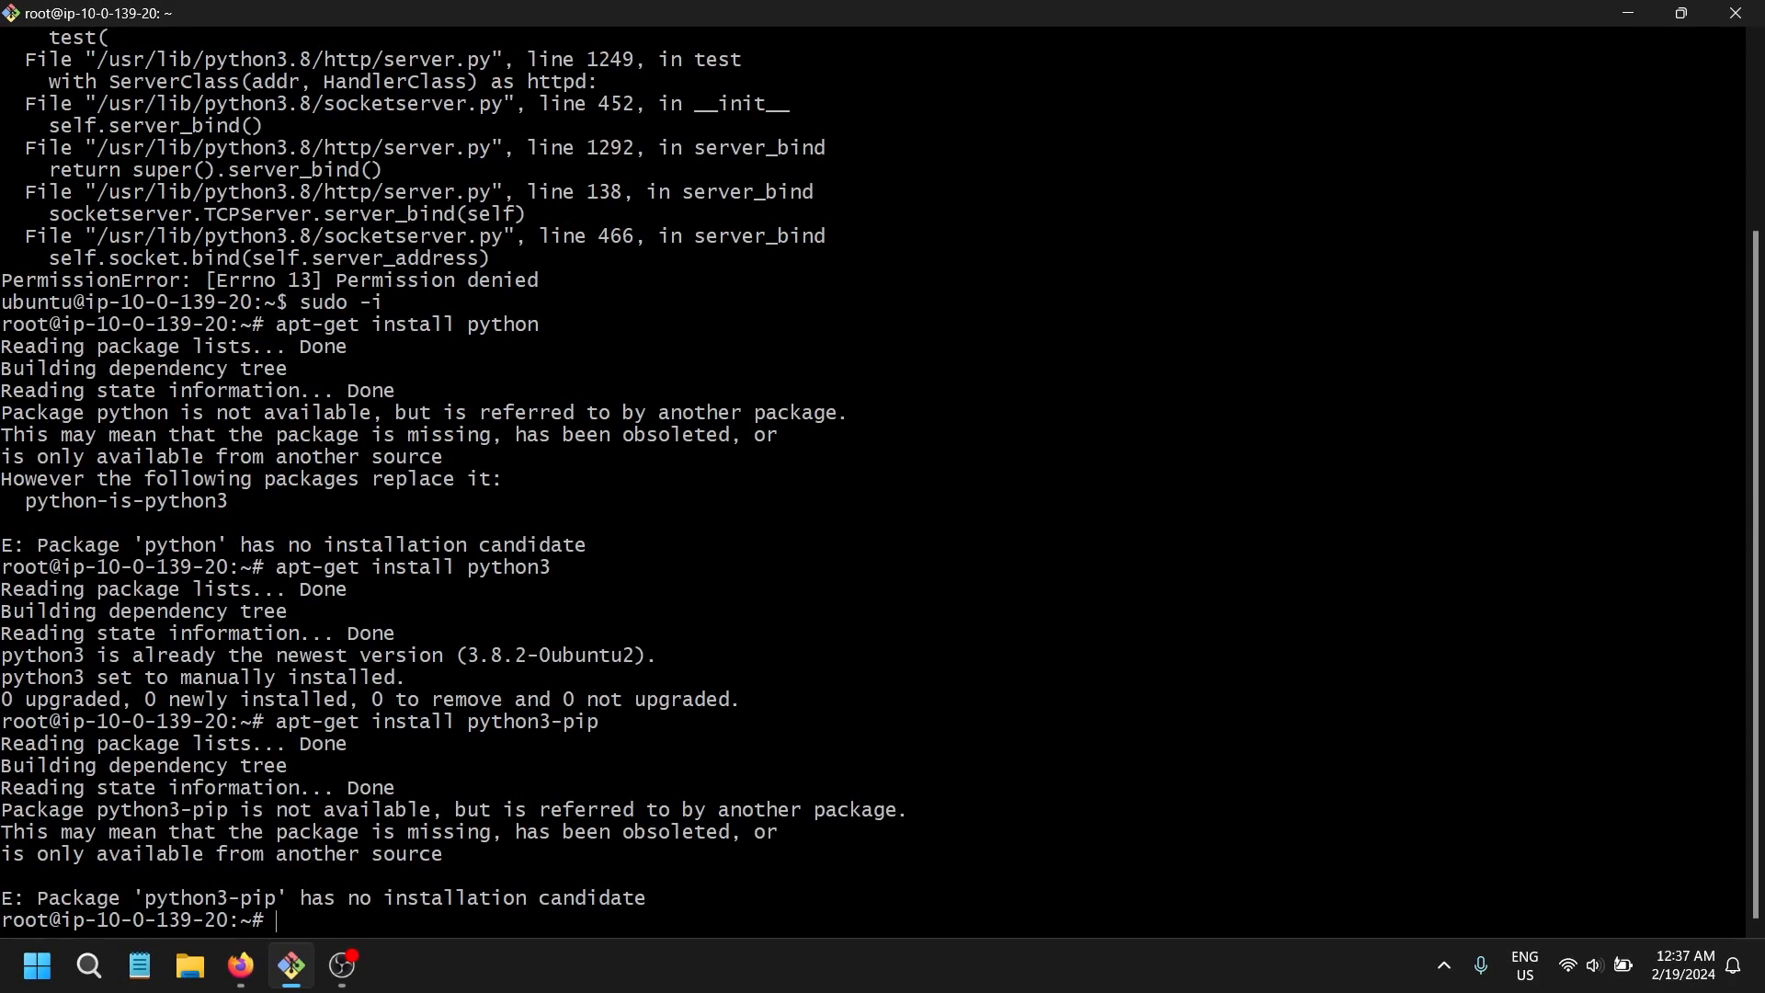
- Clear the terminal and list the contents of the root user's home directory
{"action": "key", "text": "Up"}
{"action": "key", "text": "Up"}
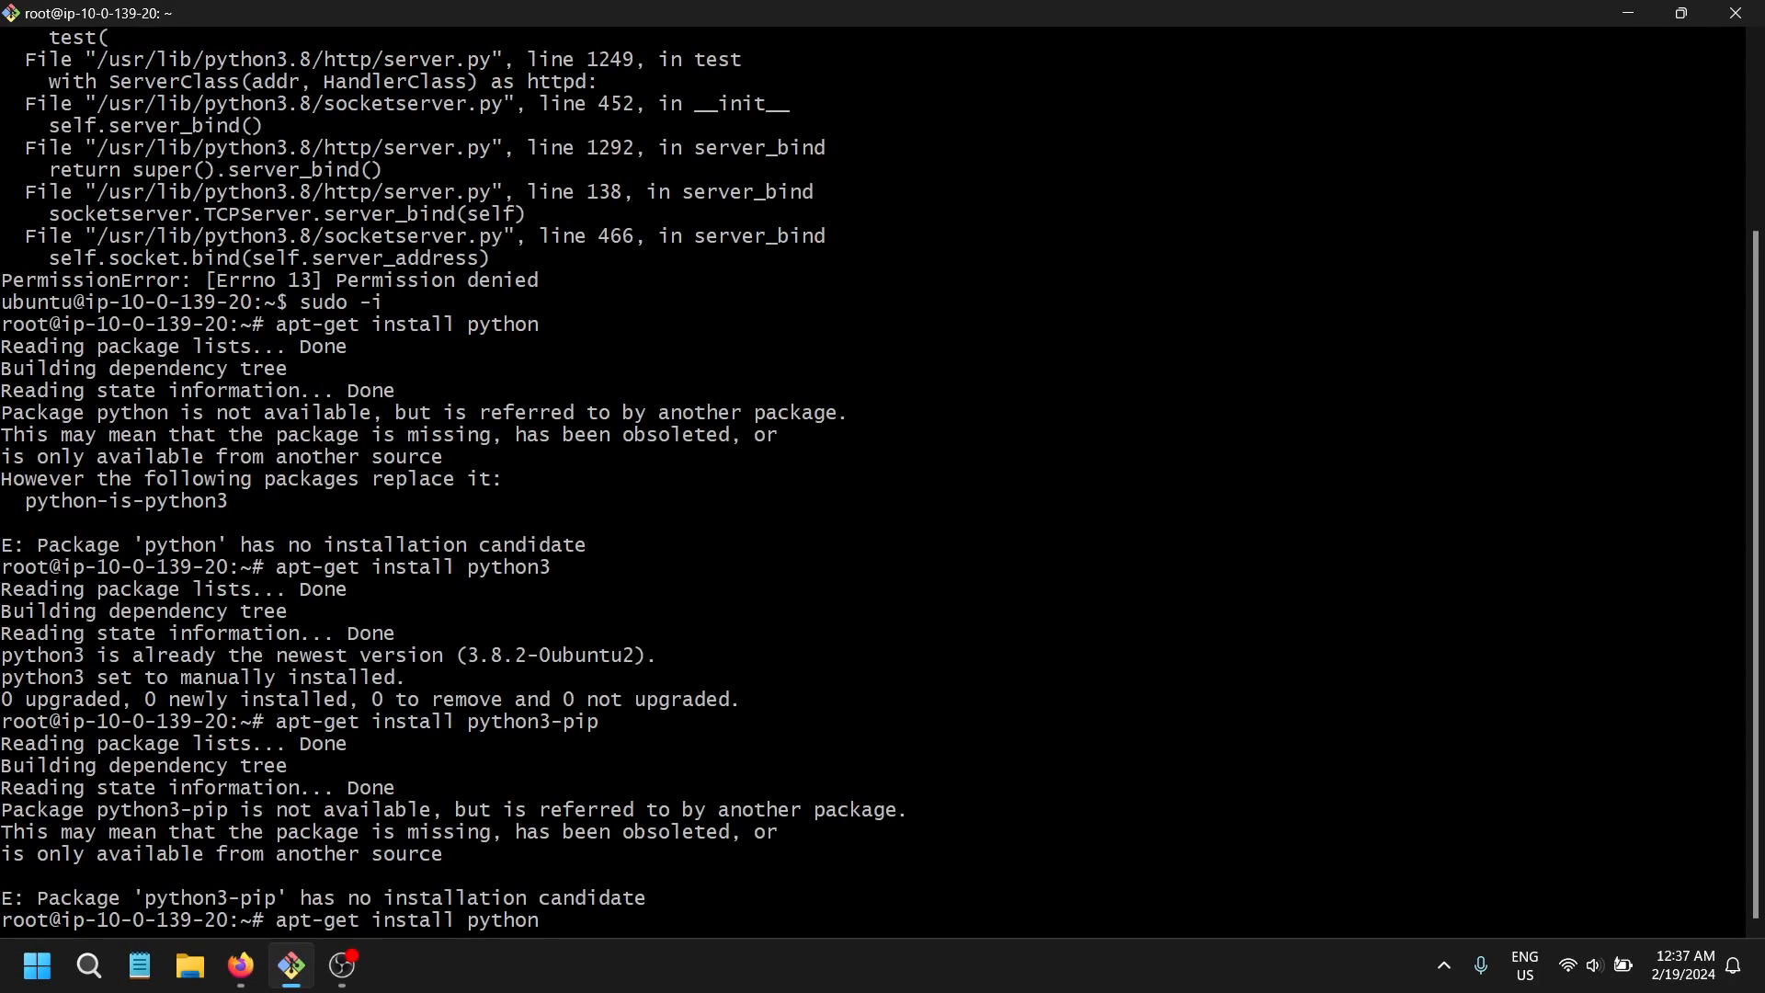
{"action": "key", "text": "Down"}
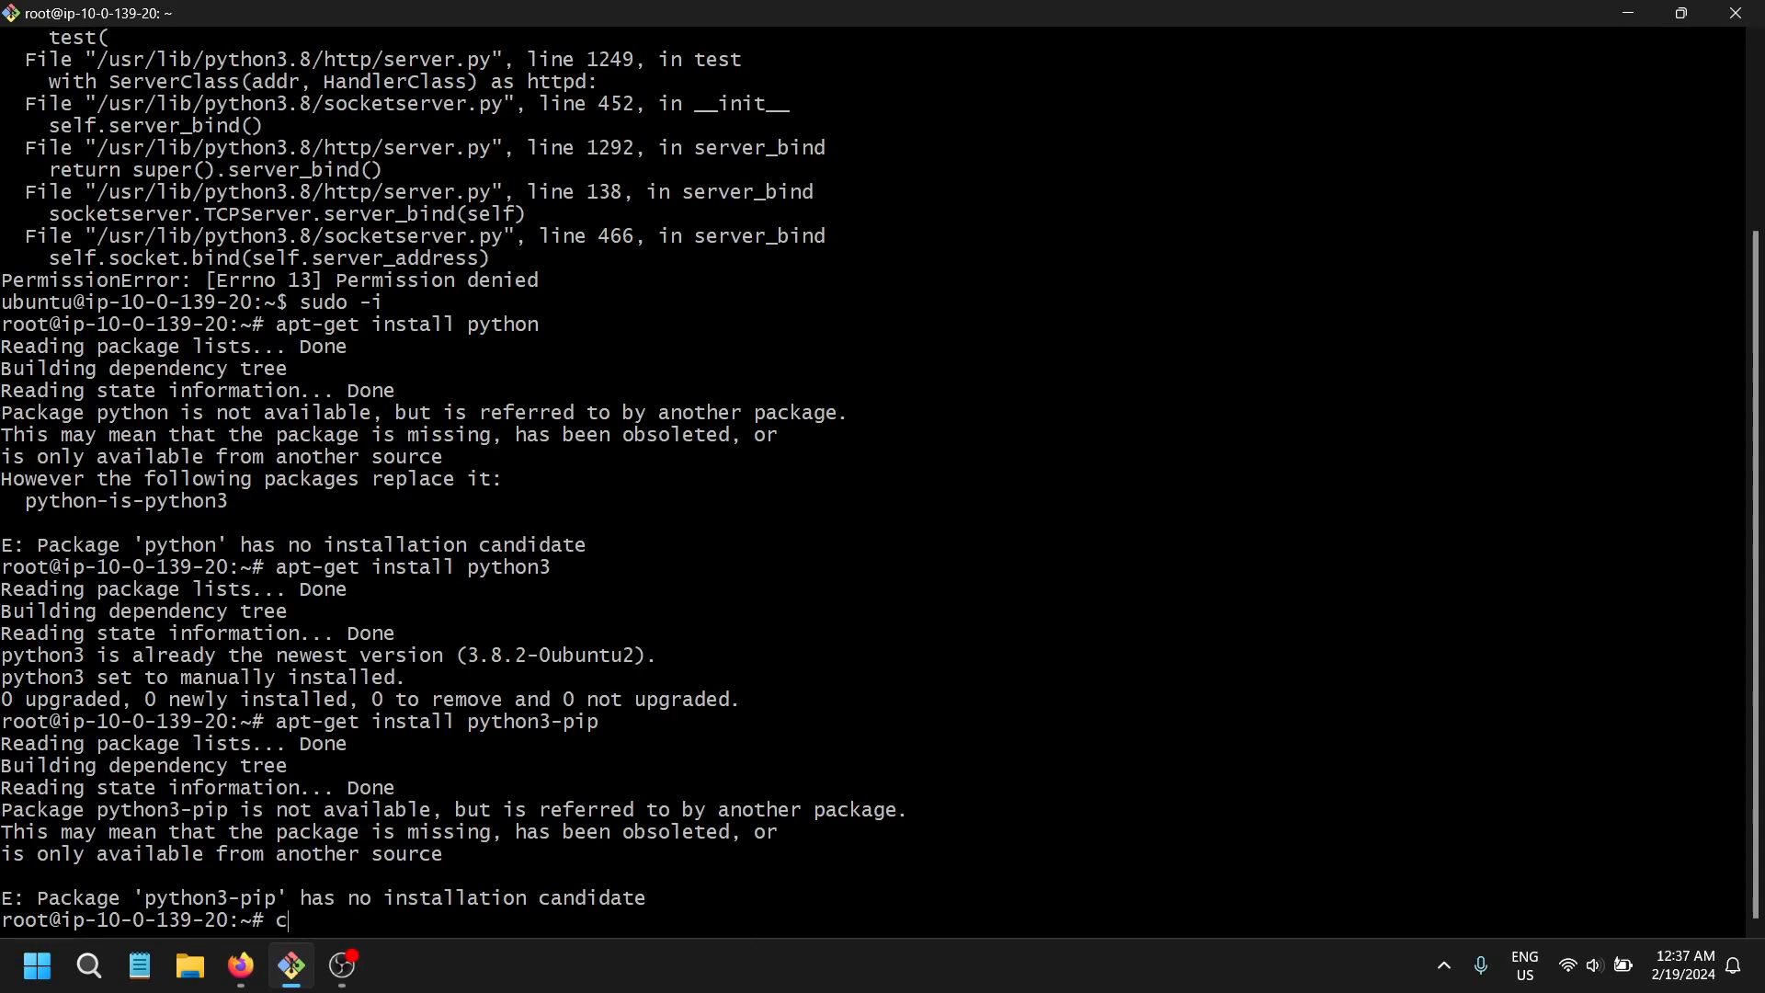
{"action": "key", "text": "Return"}
{"action": "type", "text": "ls"}
{"action": "key", "text": "Return"}
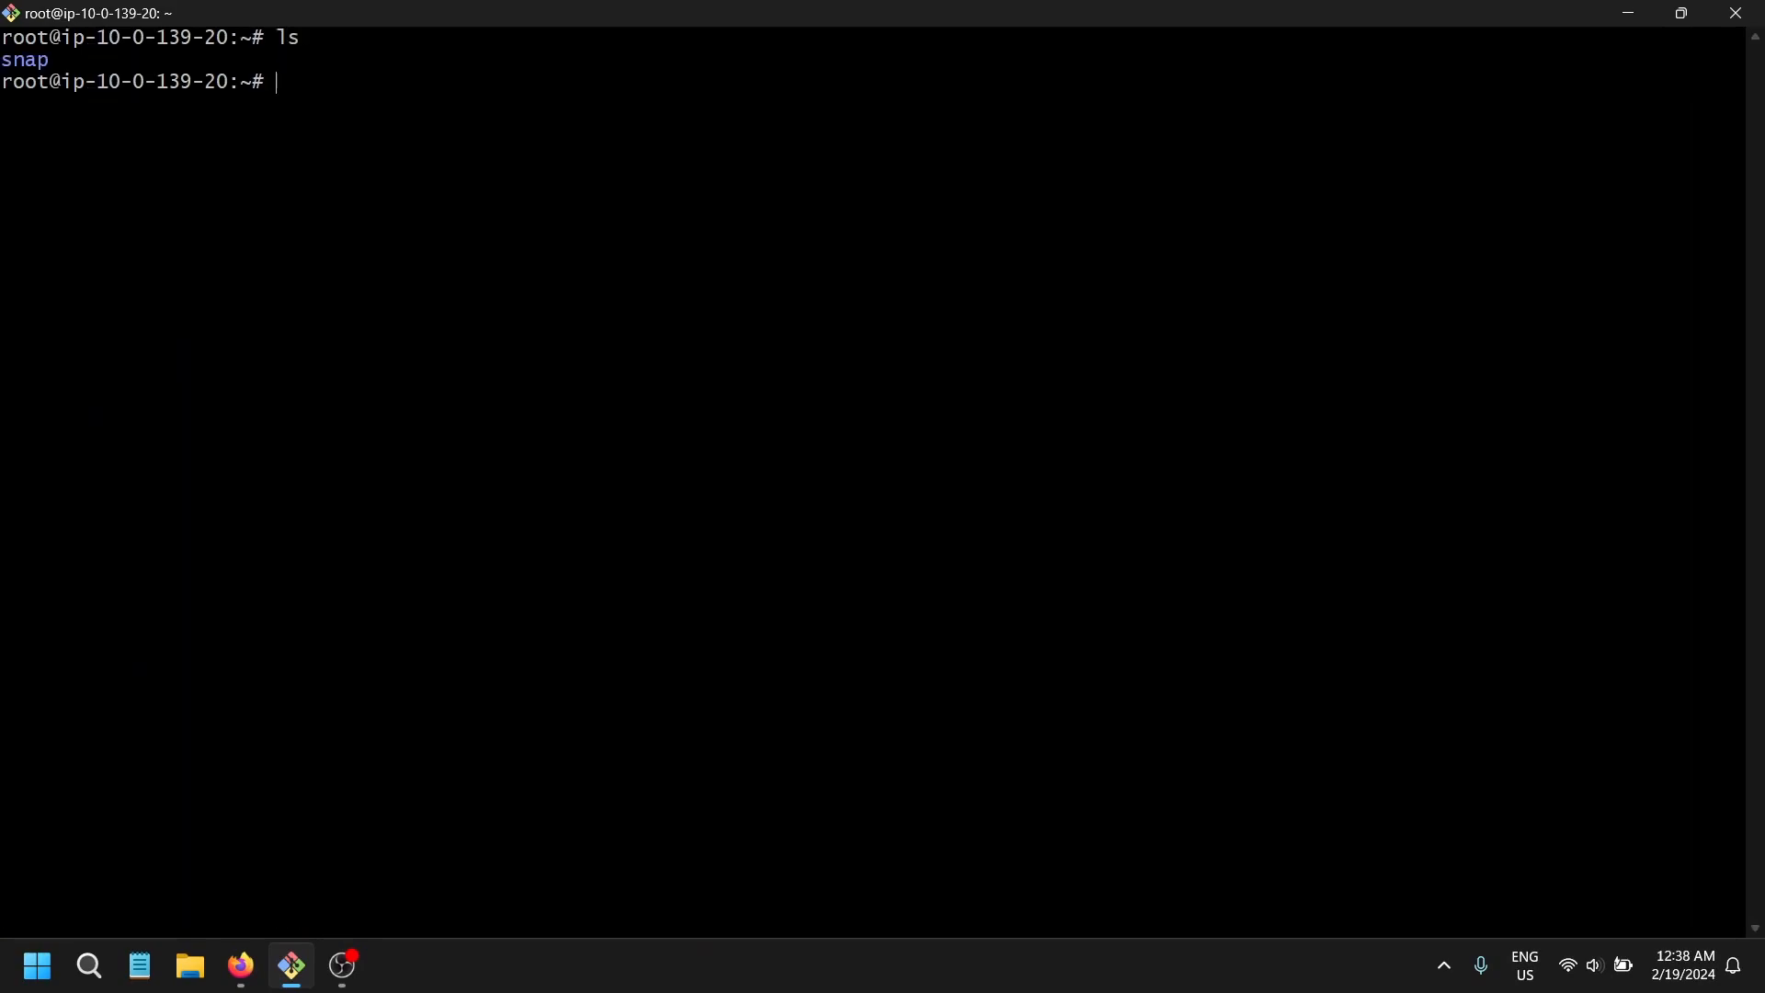
{"action": "type", "text": "ls"}
{"action": "key", "text": "Return"}
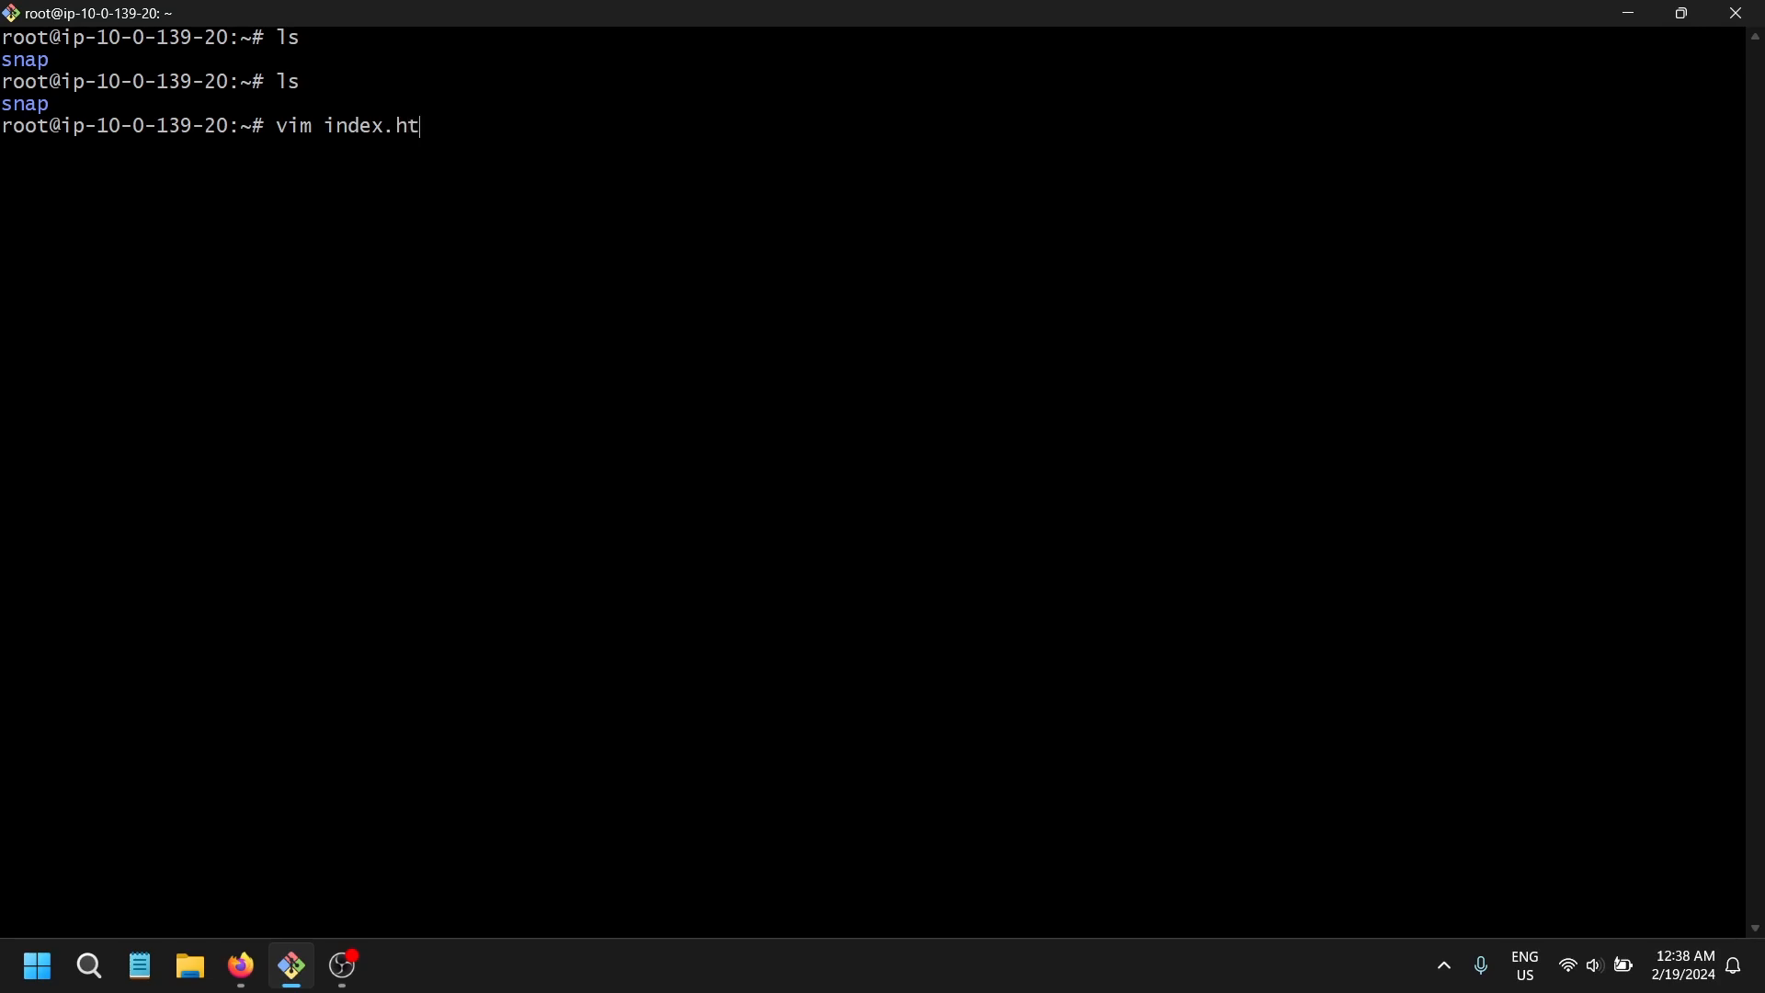
- Change to the /tmp directory, list its contents and clear the terminal
{"action": "key", "text": "ctrl+u"}
{"action": "type", "text": "cd /t"}
{"action": "key", "text": "Tab"}
{"action": "key", "text": "Return"}
{"action": "type", "text": "ls"}
{"action": "key", "text": "Return"}
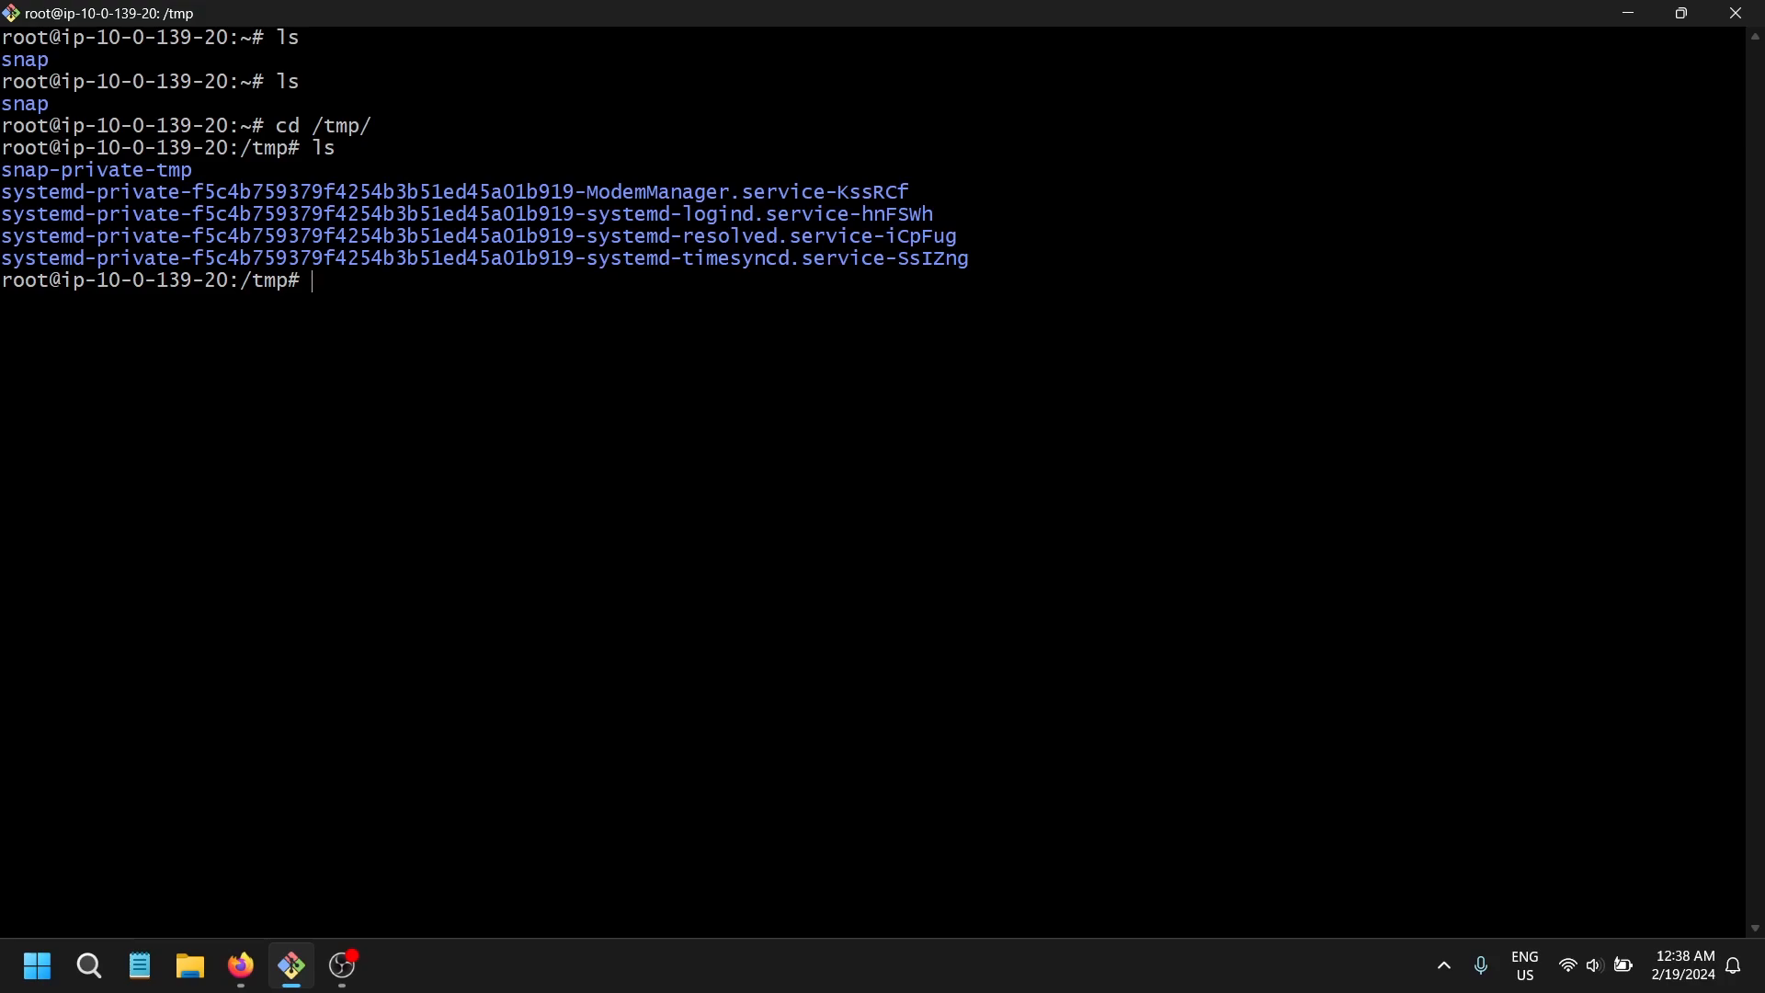
{"action": "type", "text": "ls"}
{"action": "key", "text": "Return"}
{"action": "type", "text": "clear"}
{"action": "key", "text": "Return"}
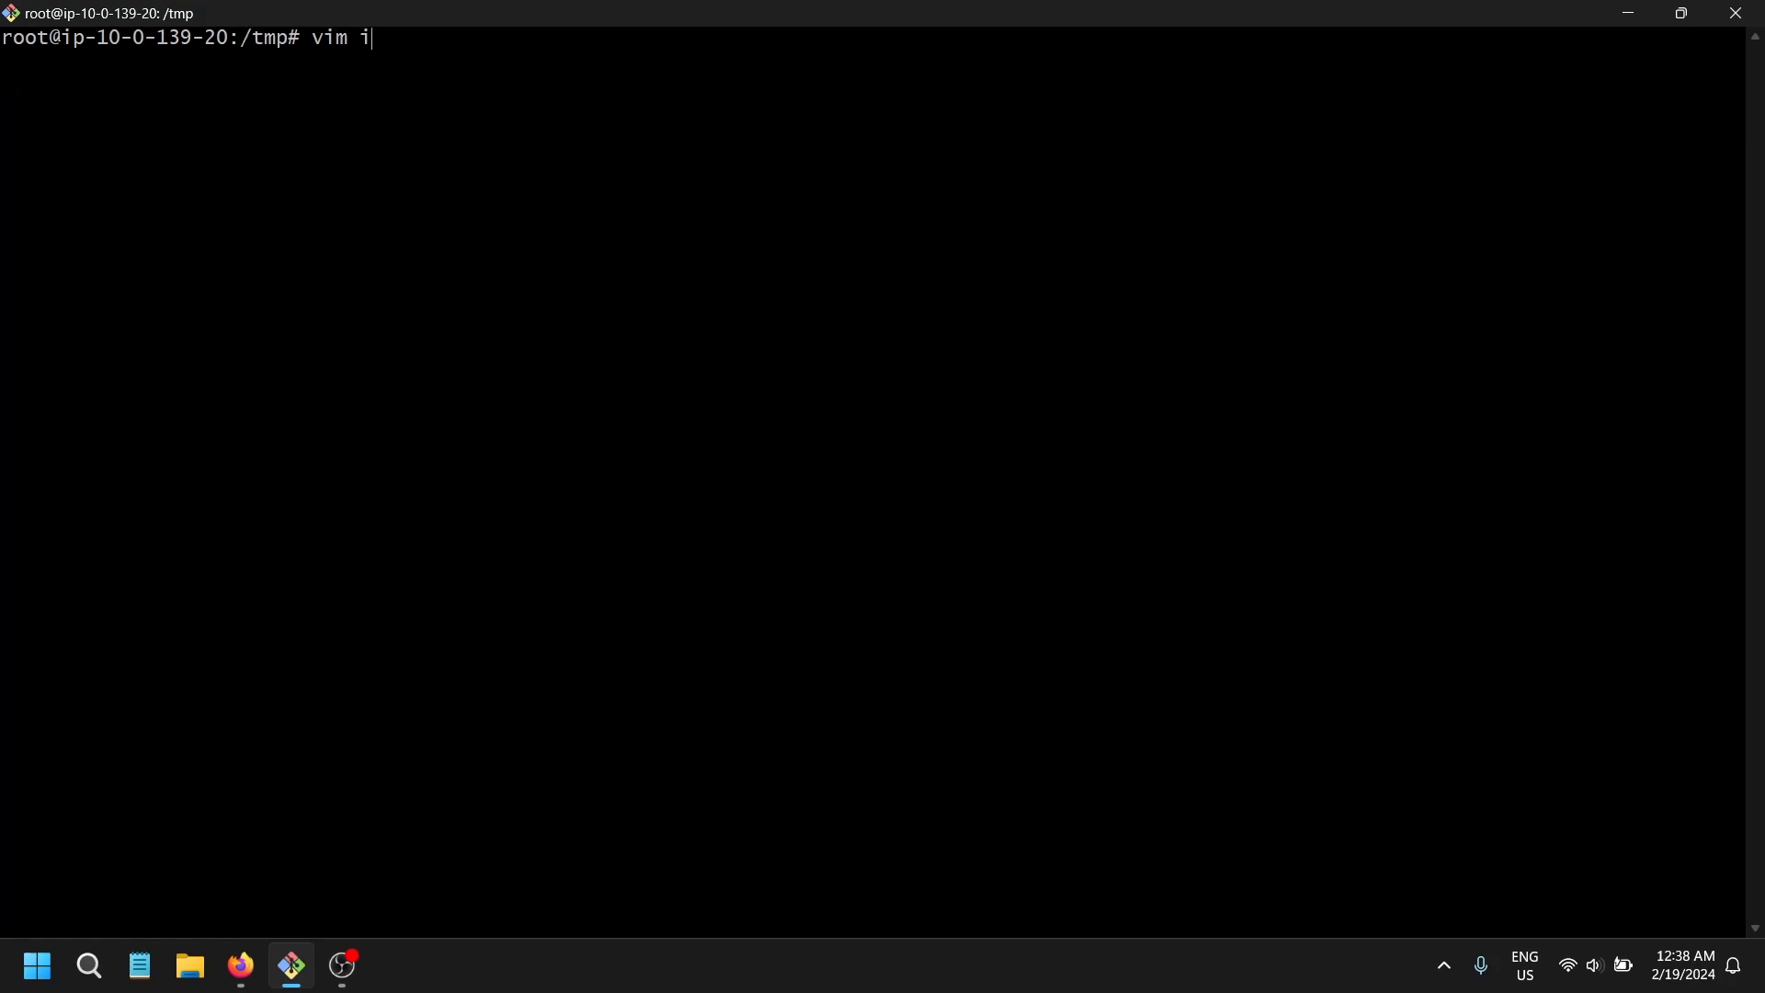
{"action": "type", "text": "vim ind"}
{"action": "key", "text": "BackSpace"}
{"action": "key", "text": "BackSpace"}
{"action": "key", "text": "BackSpace"}
{"action": "key", "text": "BackSpace"}
{"action": "key", "text": "BackSpace"}
{"action": "type", "text": "cd /var/"}
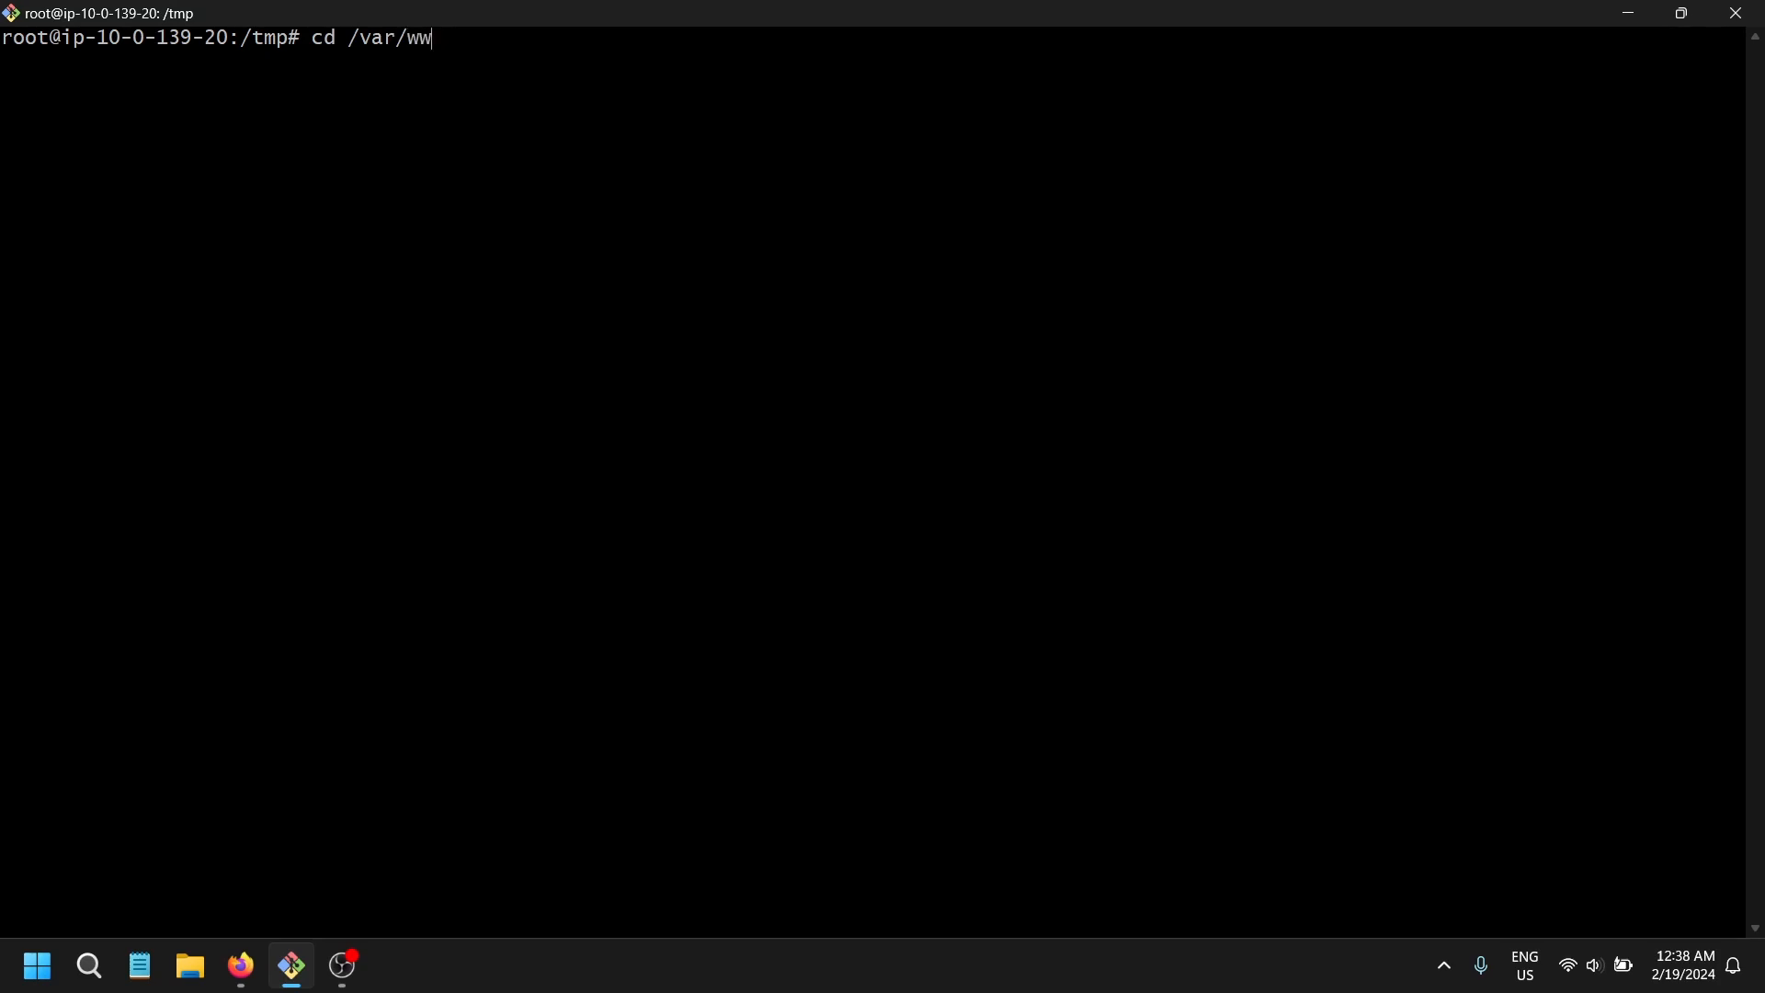
- List the /tmp contents, return to the root user's home directory and list its files
{"action": "key", "text": "ctrl+u"}
{"action": "type", "text": "ls"}
{"action": "key", "text": "Return"}
{"action": "type", "text": "cd"}
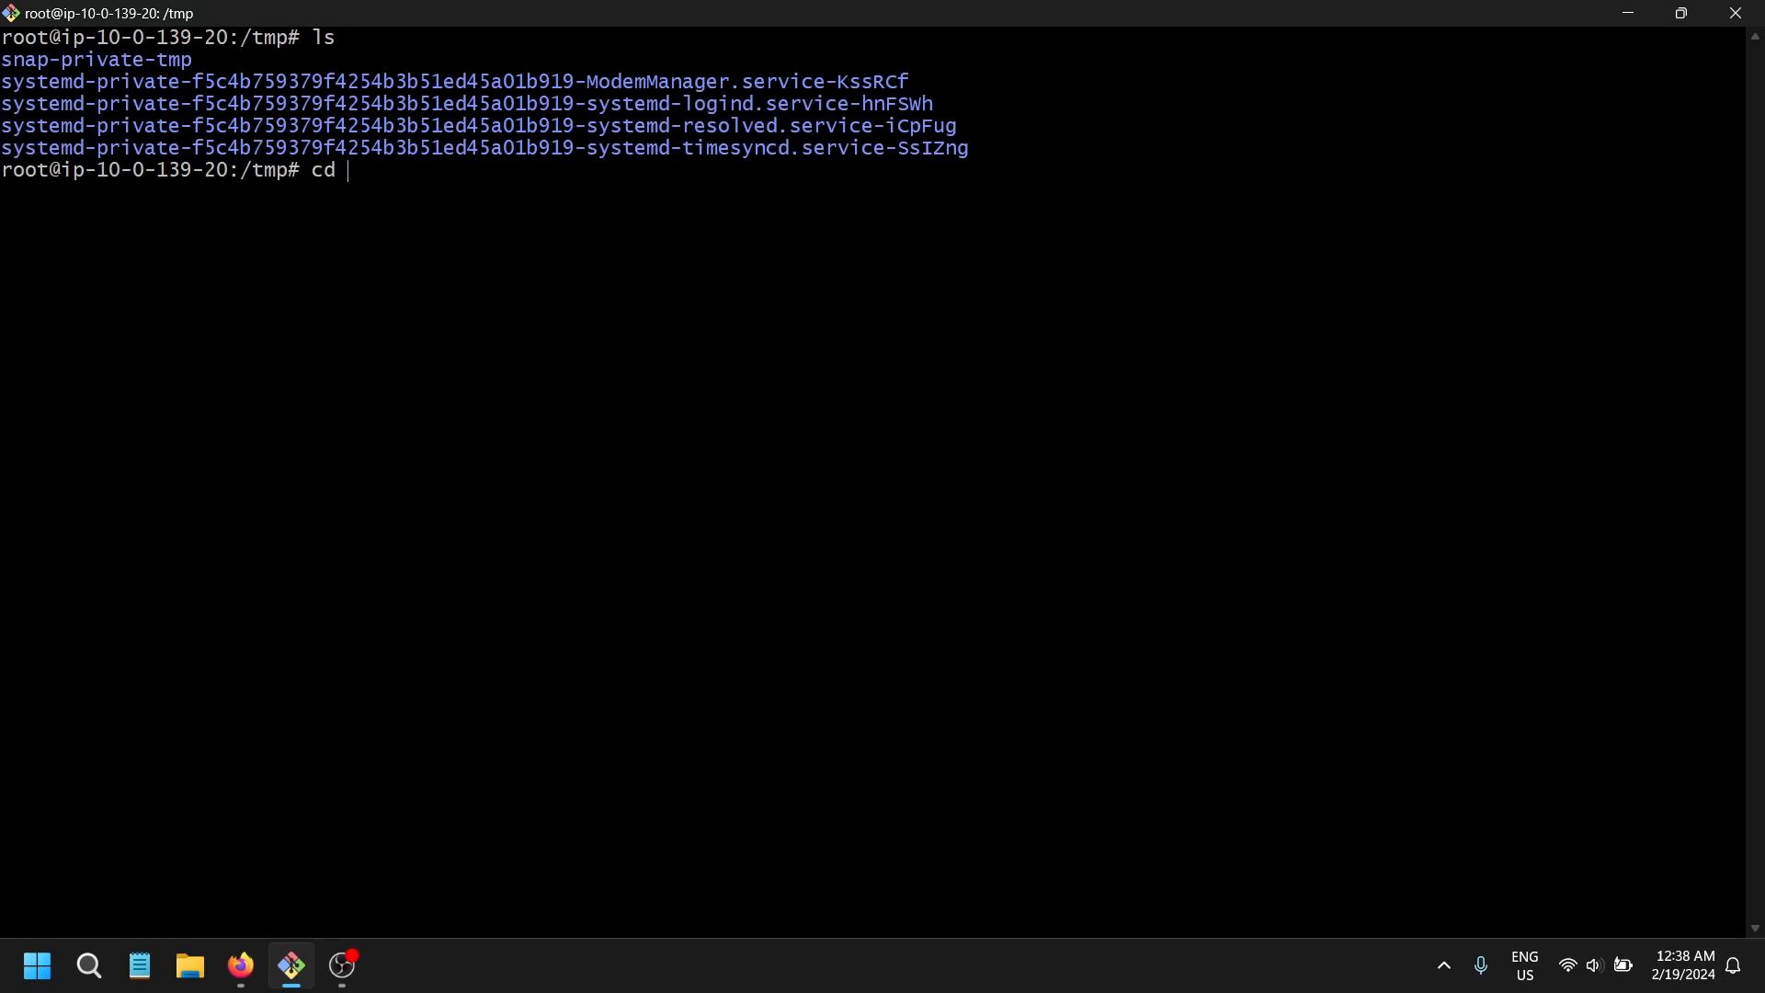
{"action": "key", "text": "Return"}
{"action": "type", "text": "ls"}
{"action": "key", "text": "Return"}
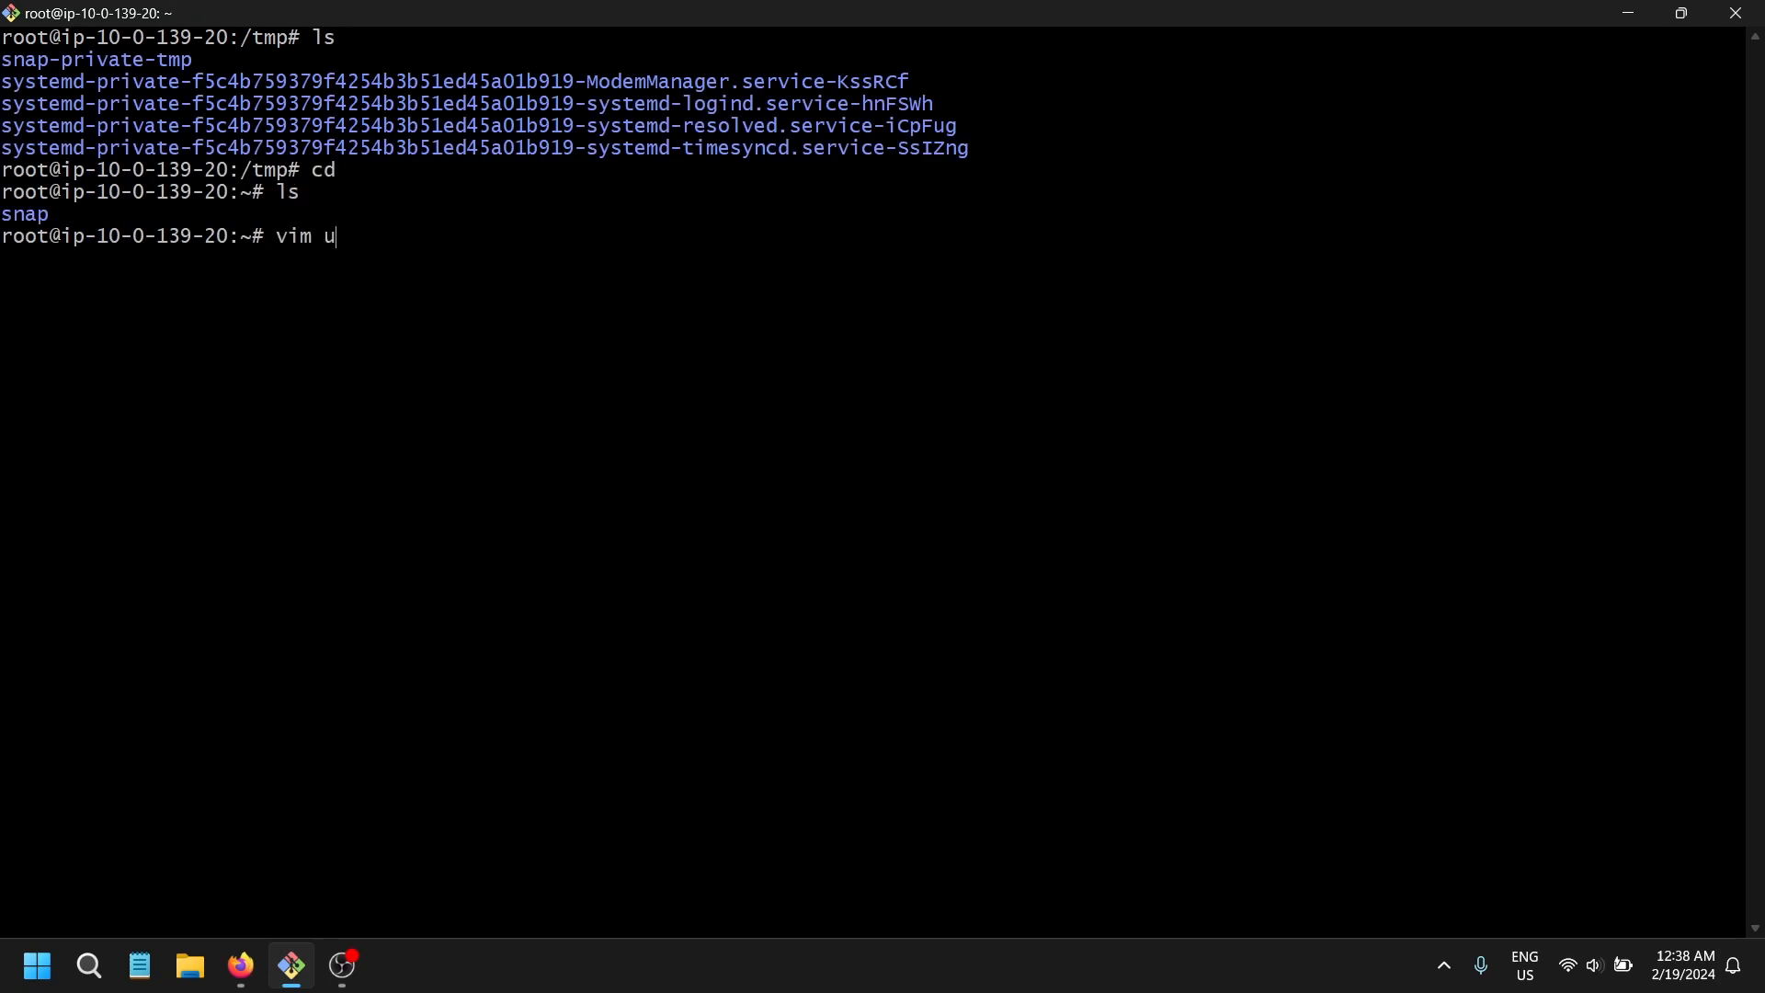
- Create index.html in the home directory with vim and enter insert mode
{"action": "type", "text": "vim index.html"}
{"action": "key", "text": "Return"}
{"action": "key", "text": "u"}
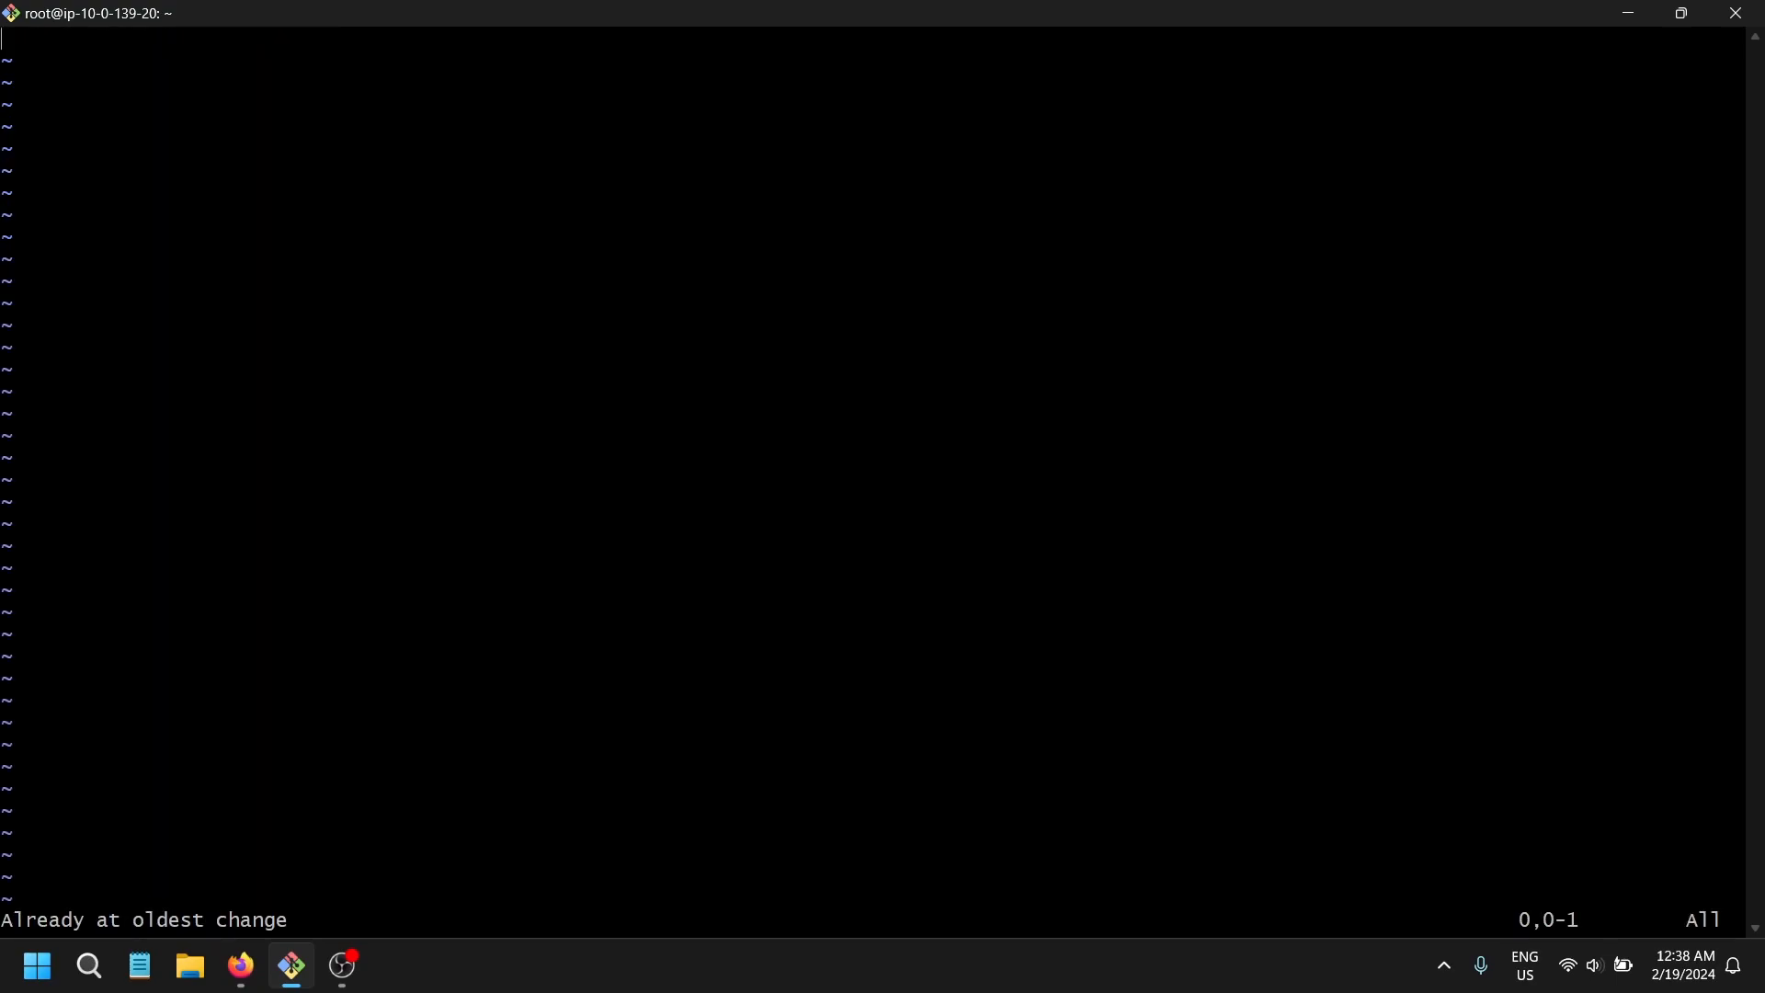
{"action": "key", "text": "i"}
- Switch to the browser and search Google for "html page" in a new tab
{"action": "key", "text": "alt+Tab"}
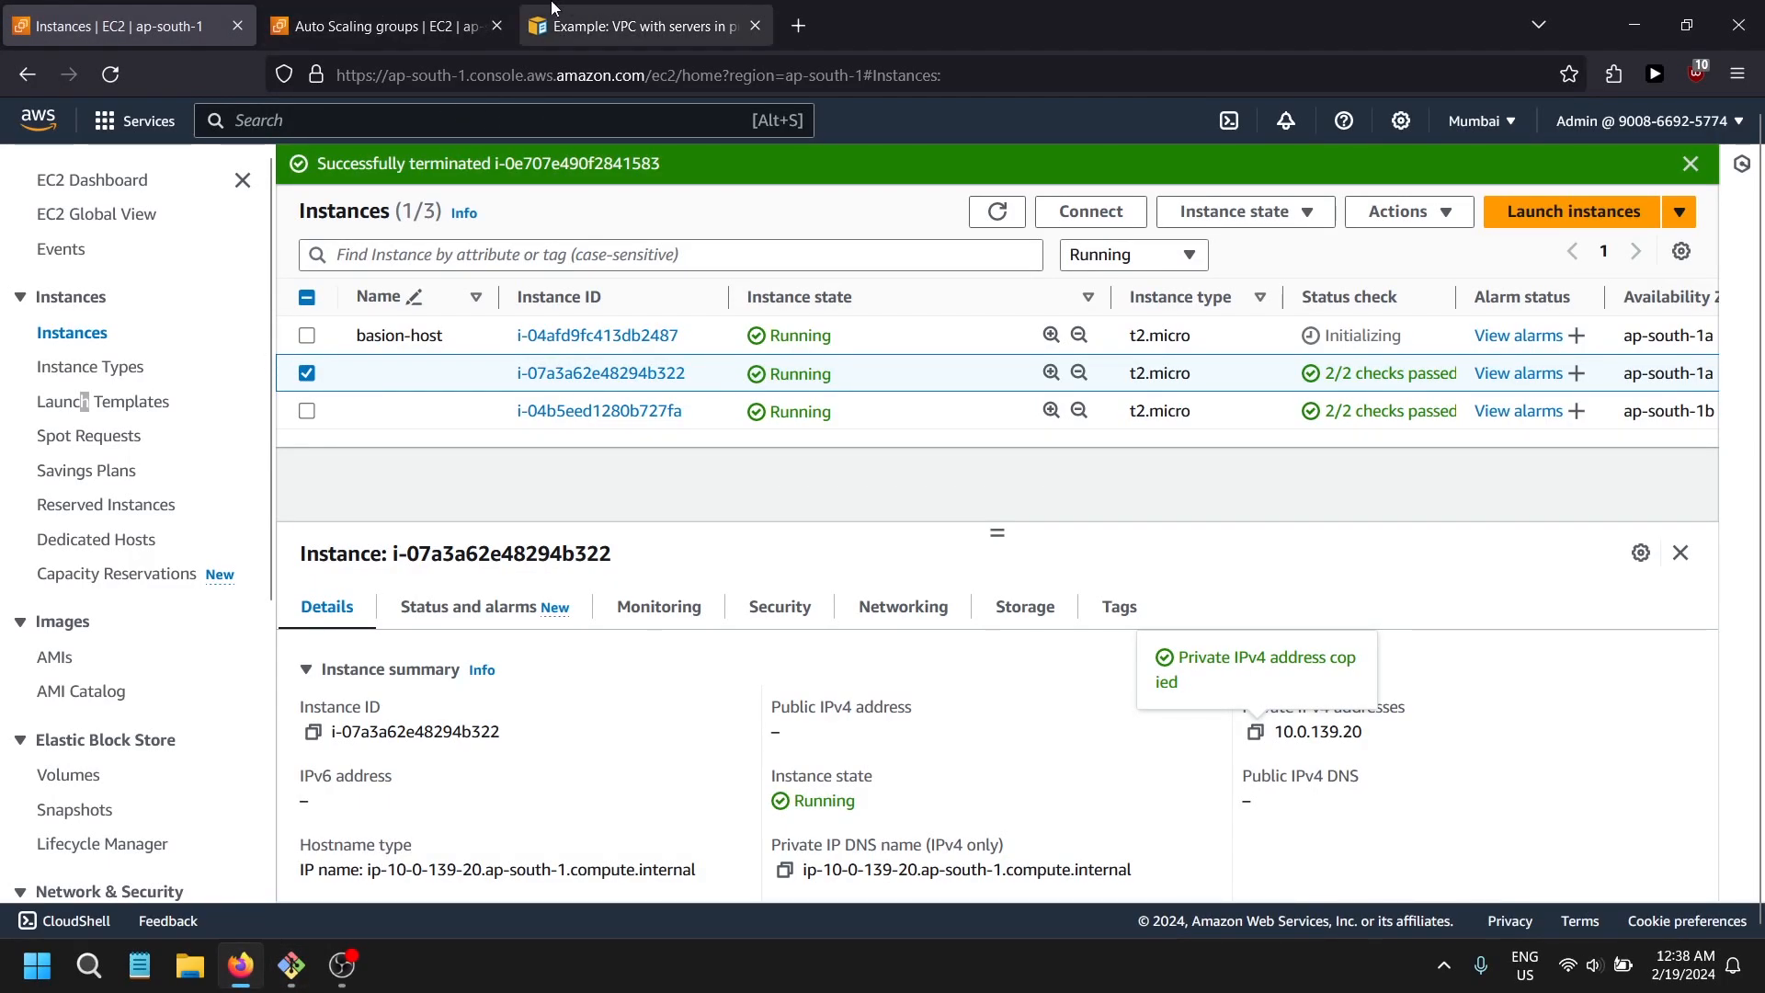
{"action": "left_click", "coordinate": [572, 15]}
{"action": "key", "text": "ctrl+t"}
{"action": "type", "text": "html"}
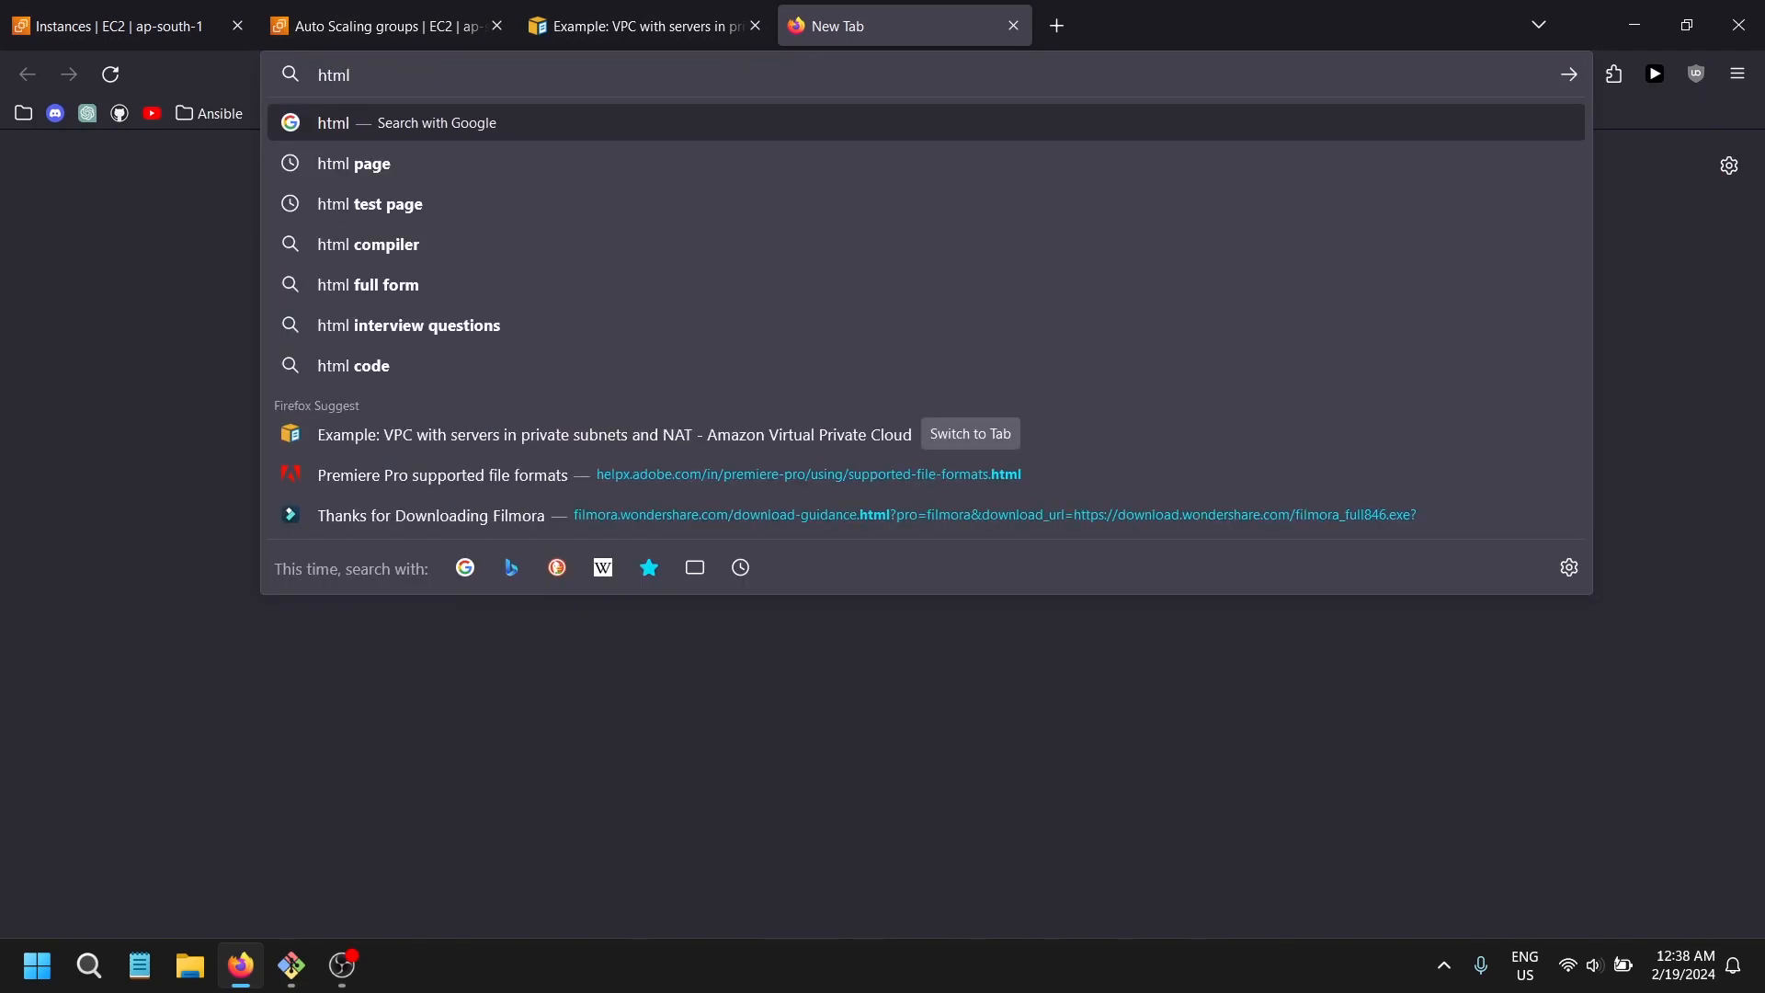
{"action": "key", "text": "Down"}
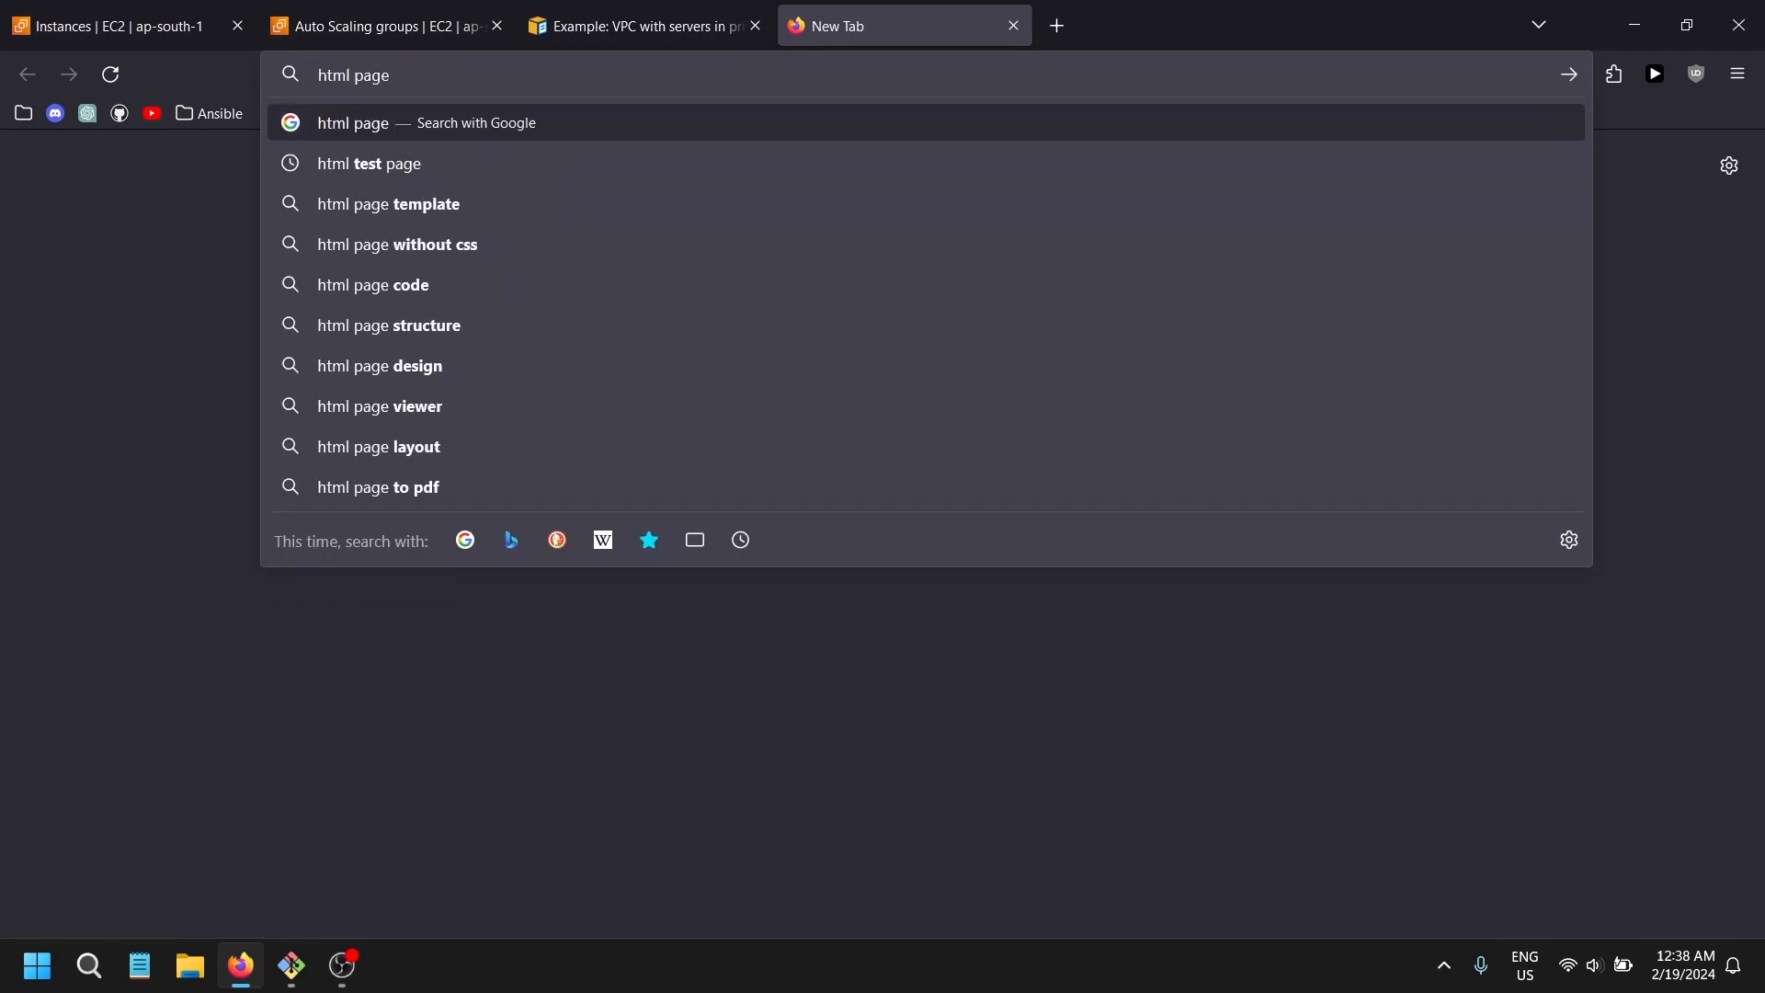
{"action": "key", "text": "Return"}
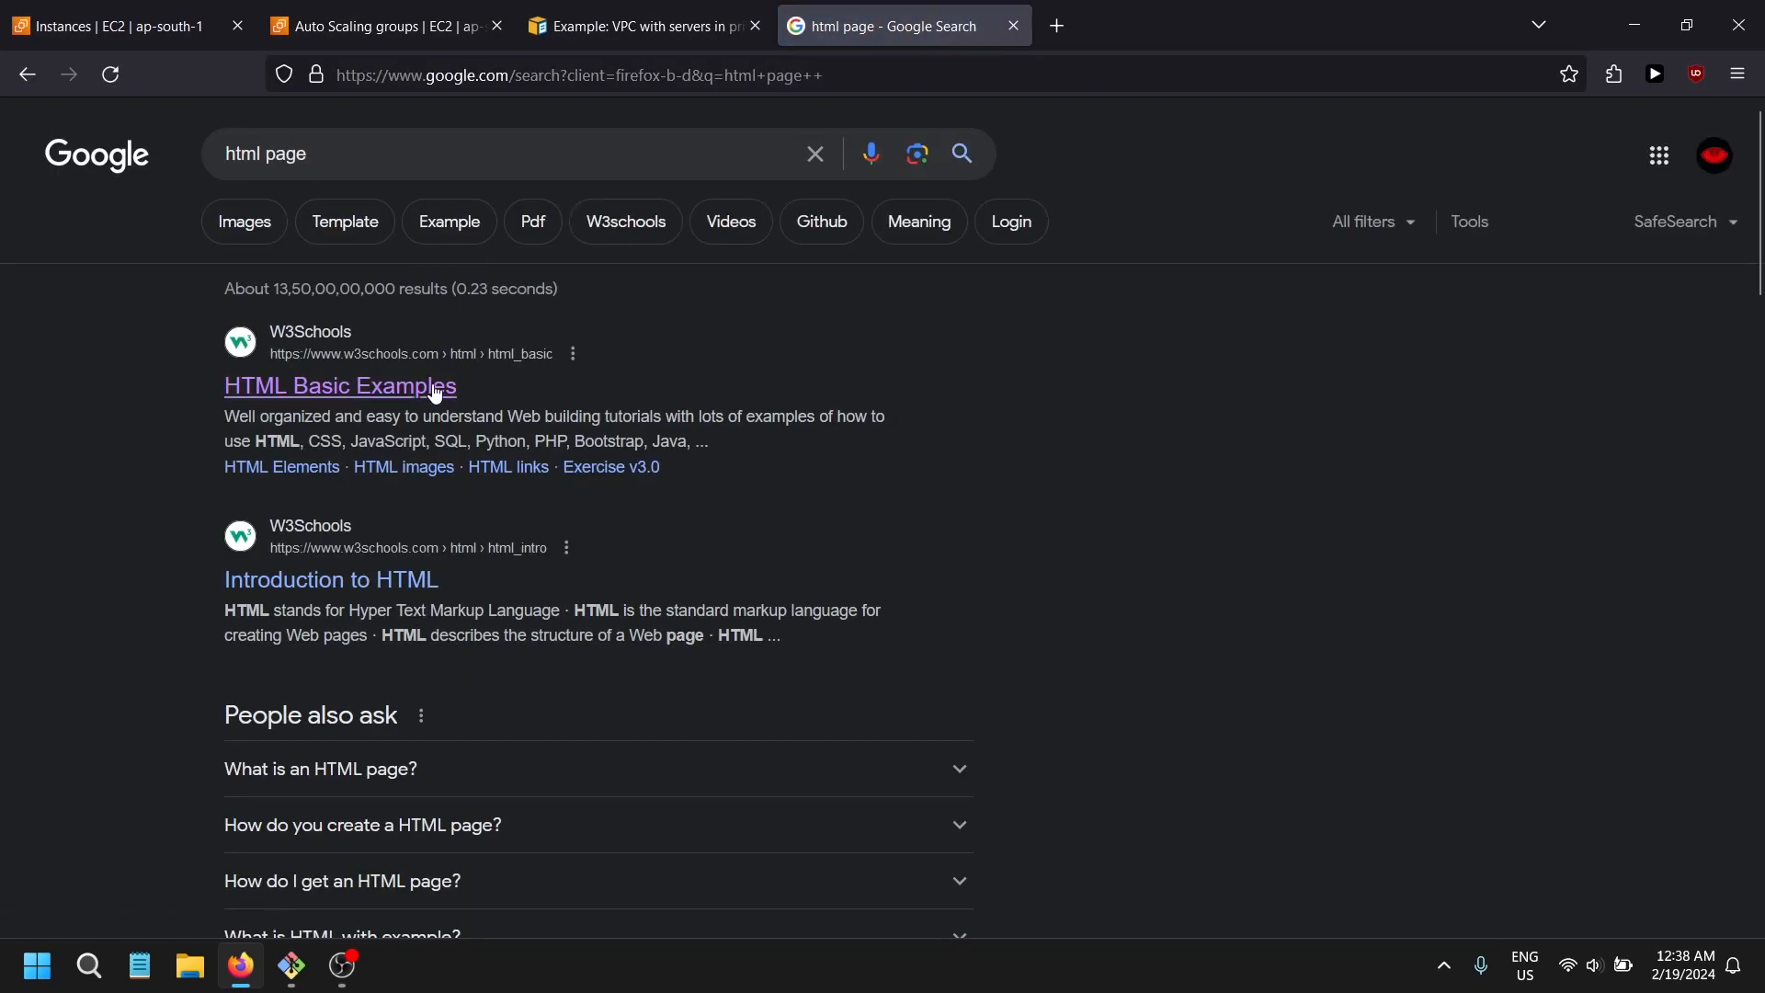
- Open the W3Schools HTML Basic Examples page and copy its basic HTML document example
{"action": "left_click", "coordinate": [436, 386]}
{"action": "scroll", "coordinate": [459, 735], "scroll_direction": "down", "scroll_amount": 3}
{"action": "left_click_drag", "start_coordinate": [445, 836], "coordinate": [281, 612]}
{"action": "key", "text": "super+c"}
- Return to the terminal, paste the HTML example into index.html, and save and quit vim
{"action": "key", "text": "alt+Tab"}
{"action": "right_click", "coordinate": [74, 55]}
{"action": "left_click", "coordinate": [174, 129]}
{"action": "key", "text": "Up"}
{"action": "left_click", "coordinate": [86, 40]}
{"action": "key", "text": "Delete"}
{"action": "key", "text": "Escape"}
{"action": "type", "text": ":"}
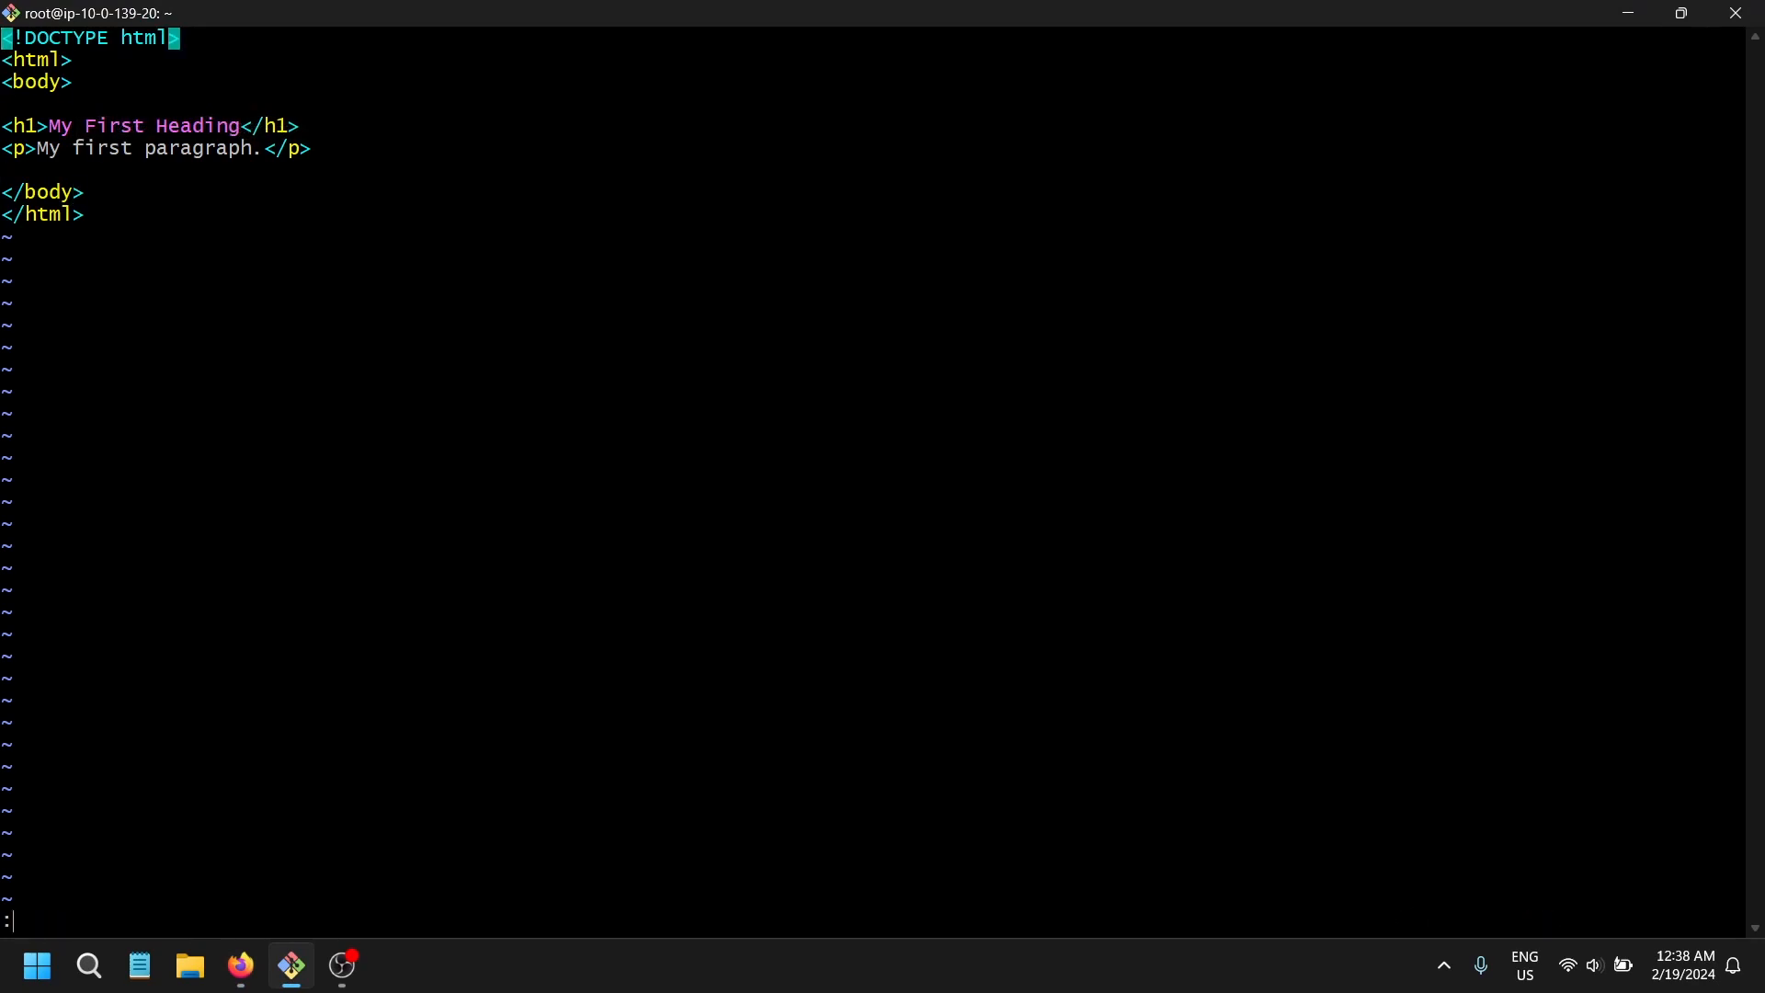
{"action": "type", "text": "wq"}
{"action": "key", "text": "Return"}
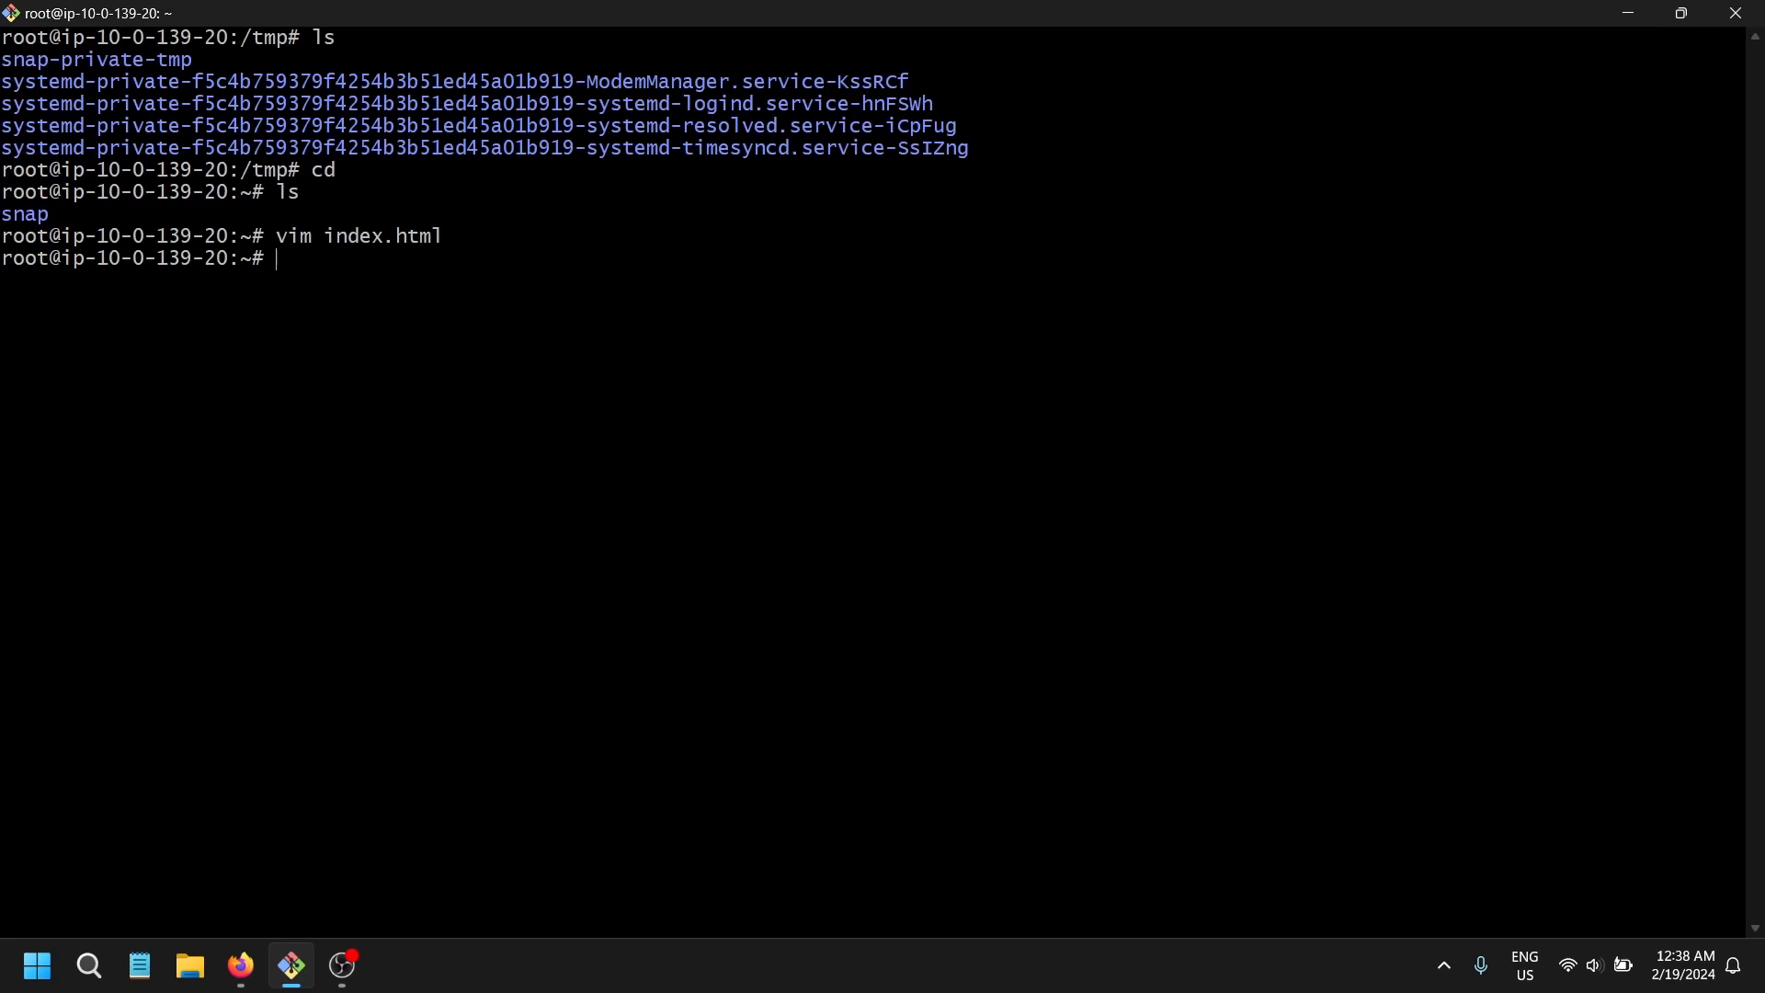
- List the home directory's files and serve them with python3 -m http.server on port 80
{"action": "type", "text": "ls"}
{"action": "key", "text": "Return"}
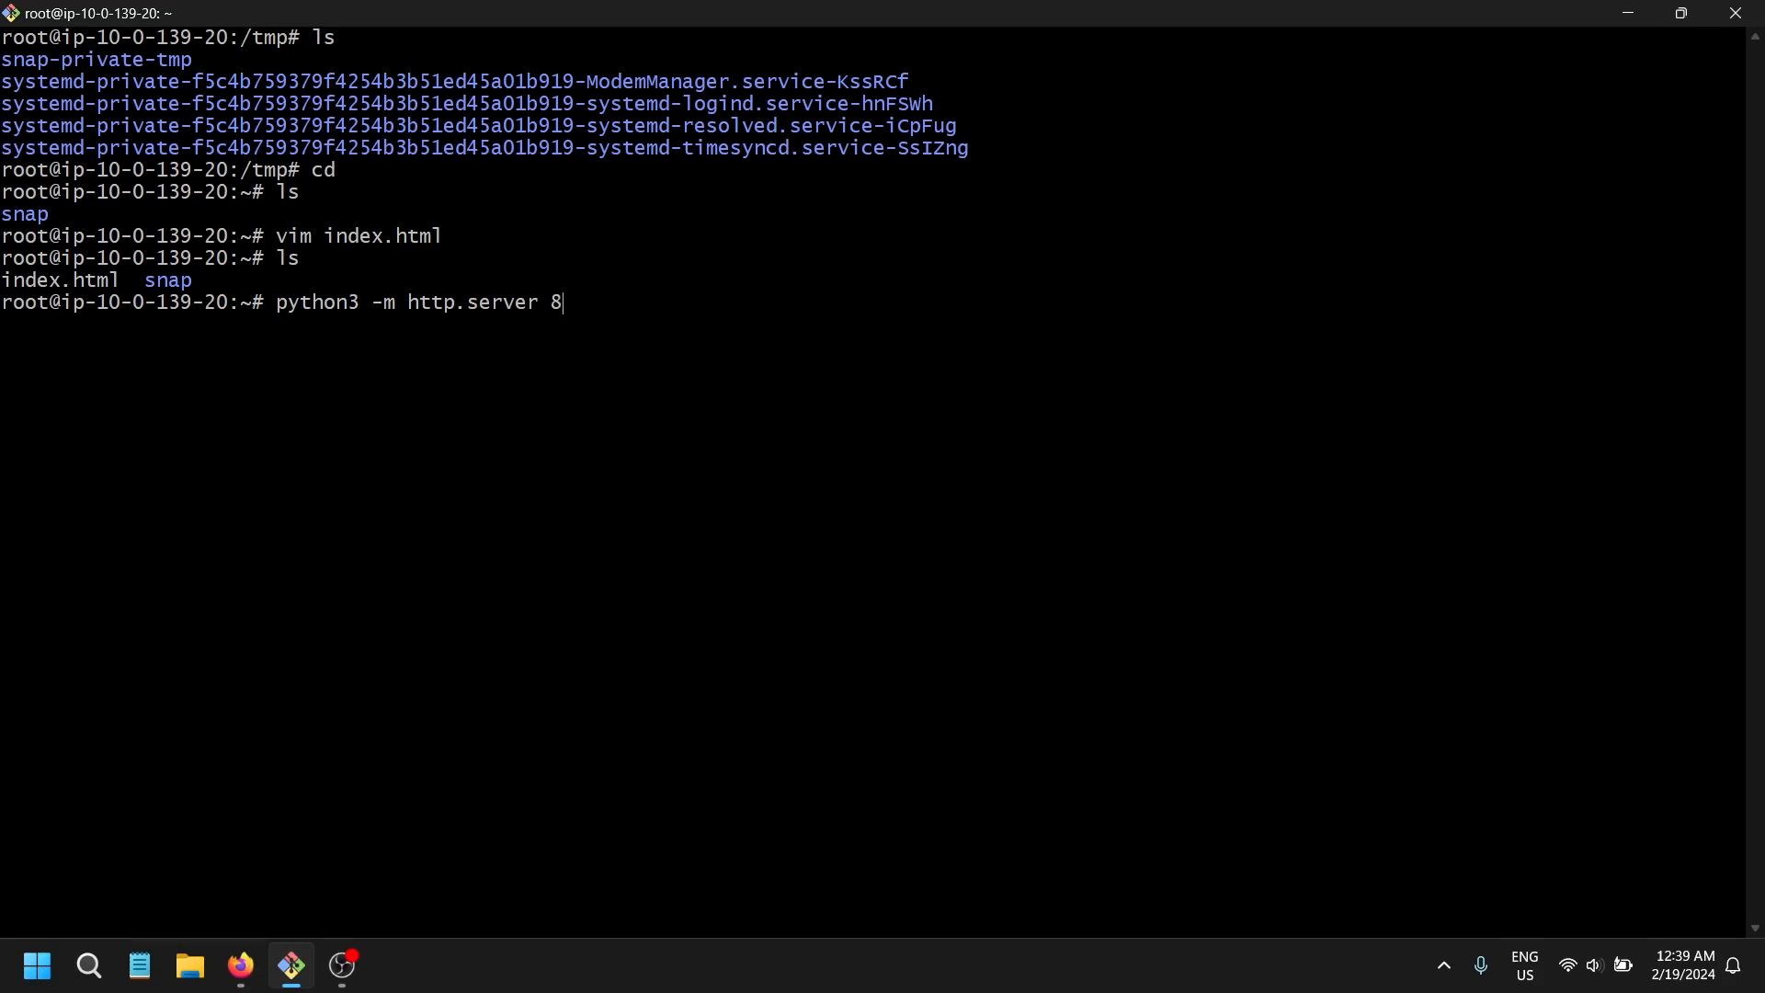
{"action": "type", "text": "."}
{"action": "key", "text": "Return"}
{"action": "key", "text": "Up"}
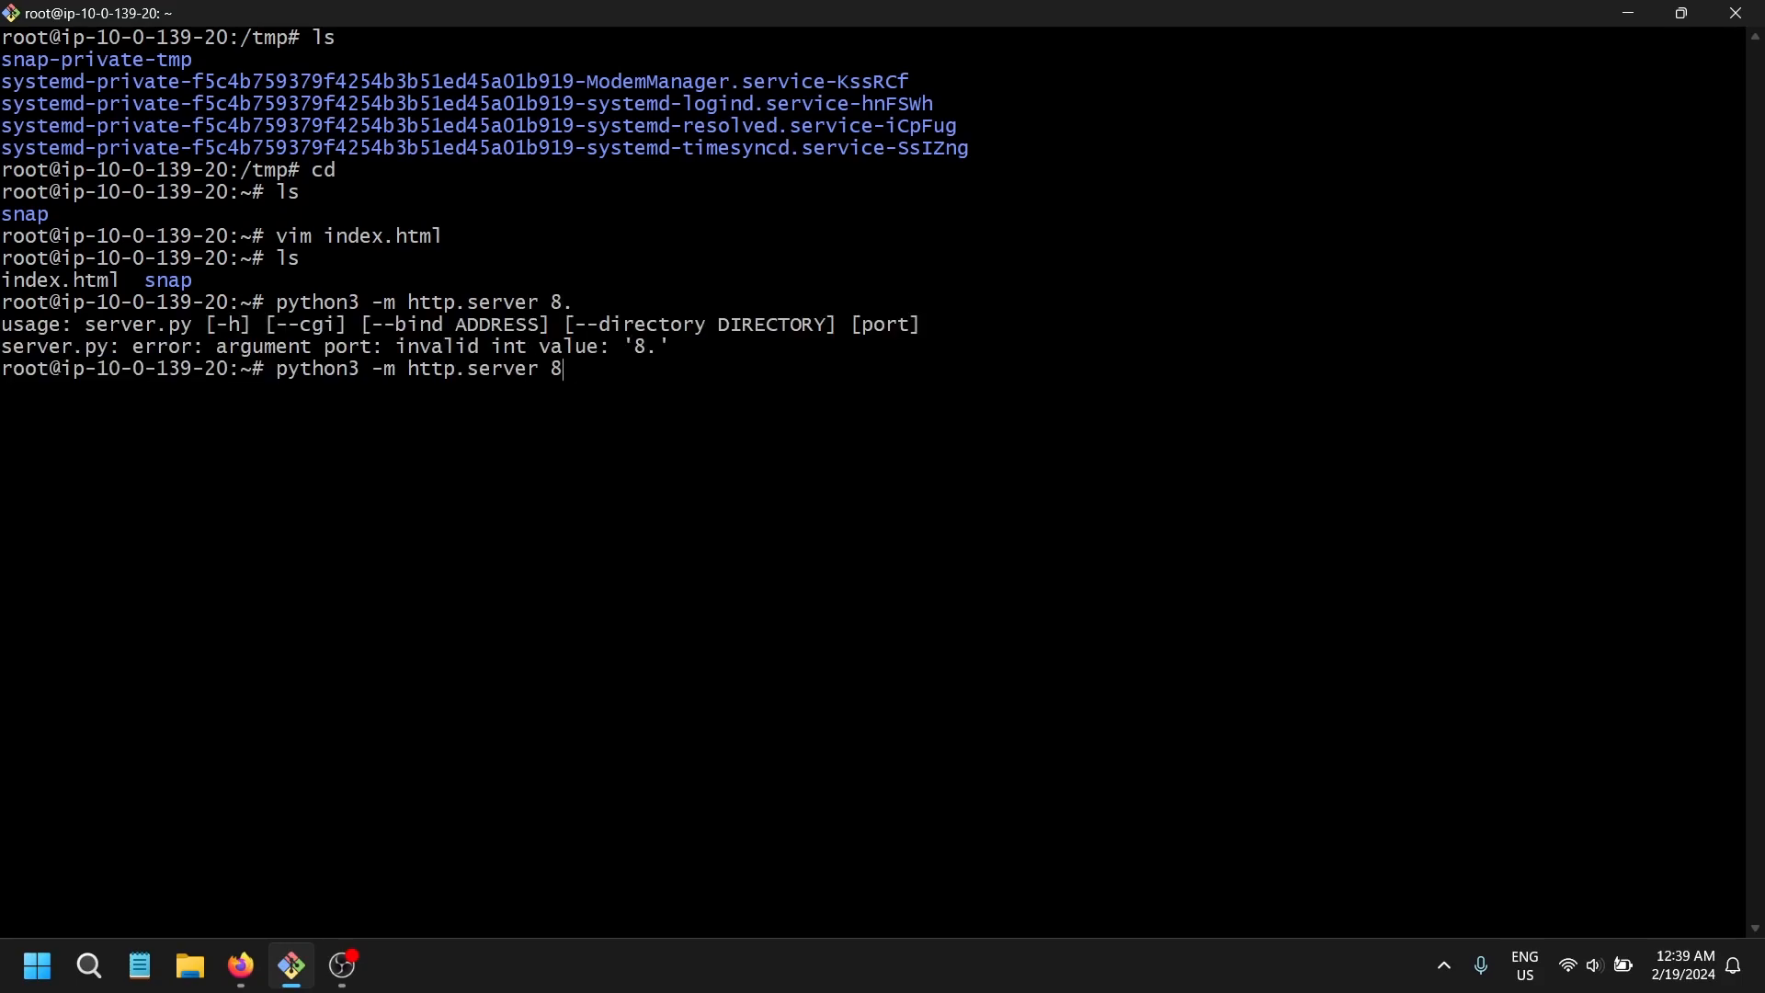
{"action": "type", "text": "0"}
{"action": "key", "text": "Return"}
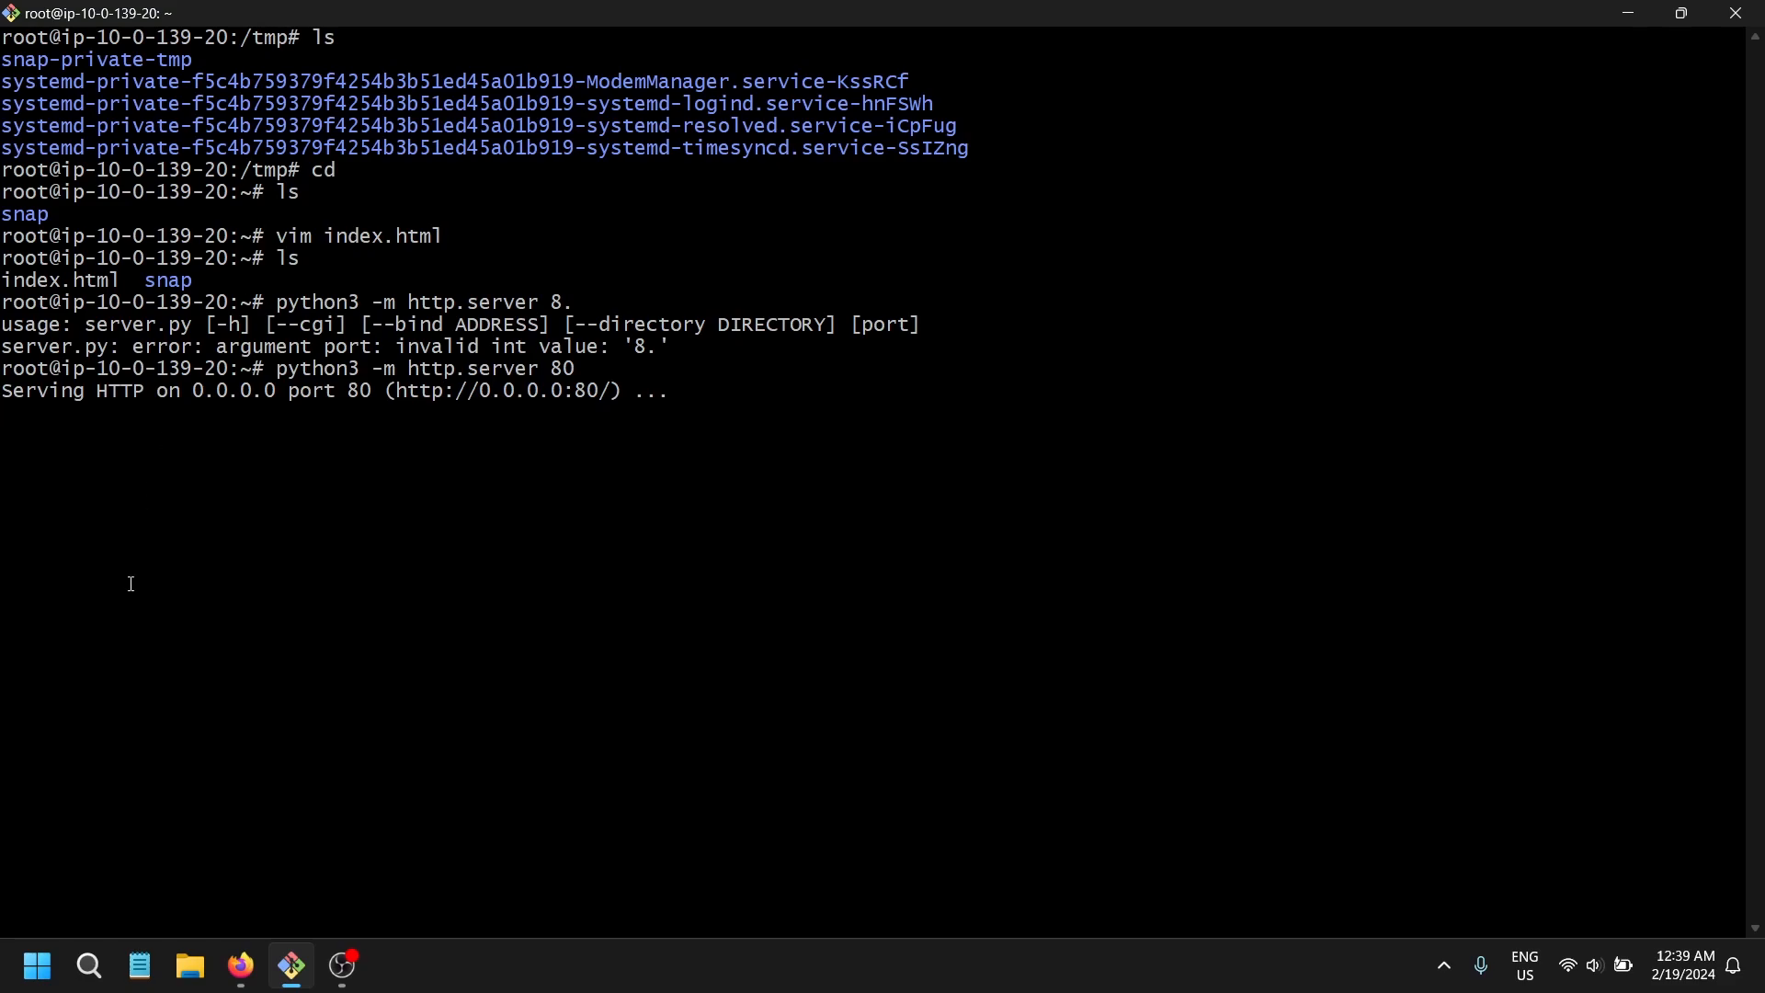
- Switch to the browser and review the VPC architecture diagram and the EC2 instances list
{"action": "left_click", "coordinate": [240, 965]}
{"action": "scroll", "coordinate": [580, 642], "scroll_direction": "down", "scroll_amount": 2}
{"action": "key", "text": "ctrl+shift+Tab"}
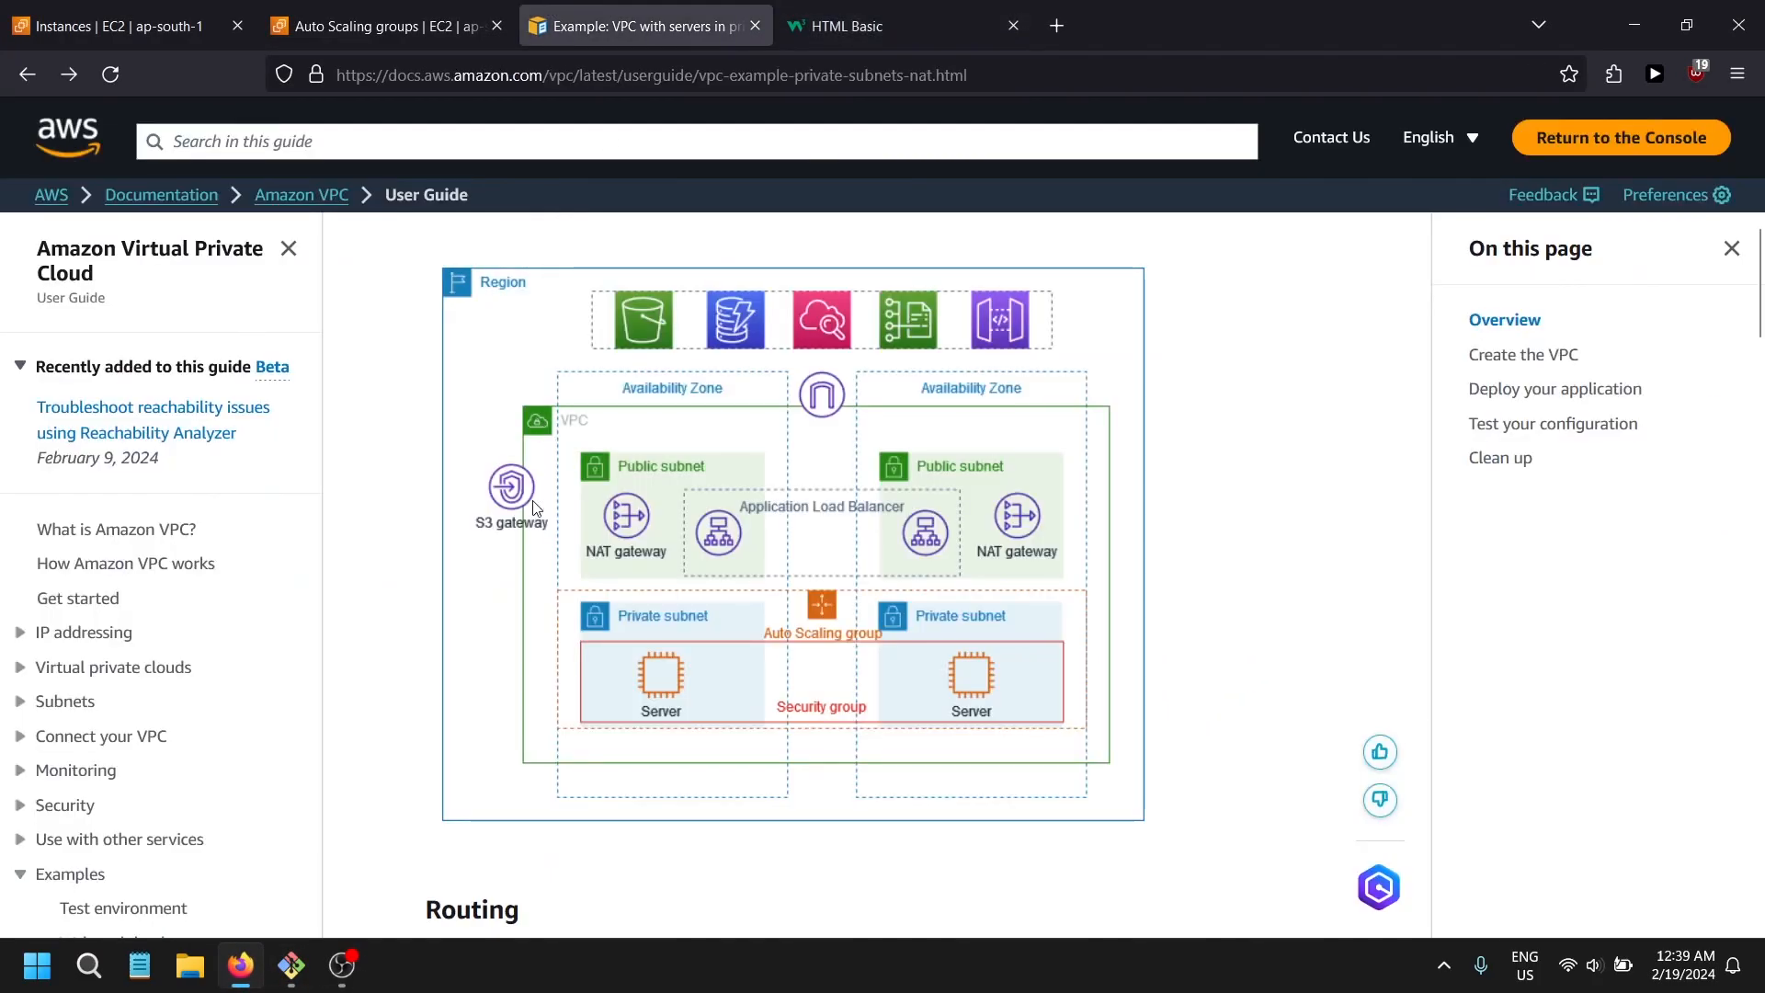
{"action": "key", "text": "ctrl+shift+Tab"}
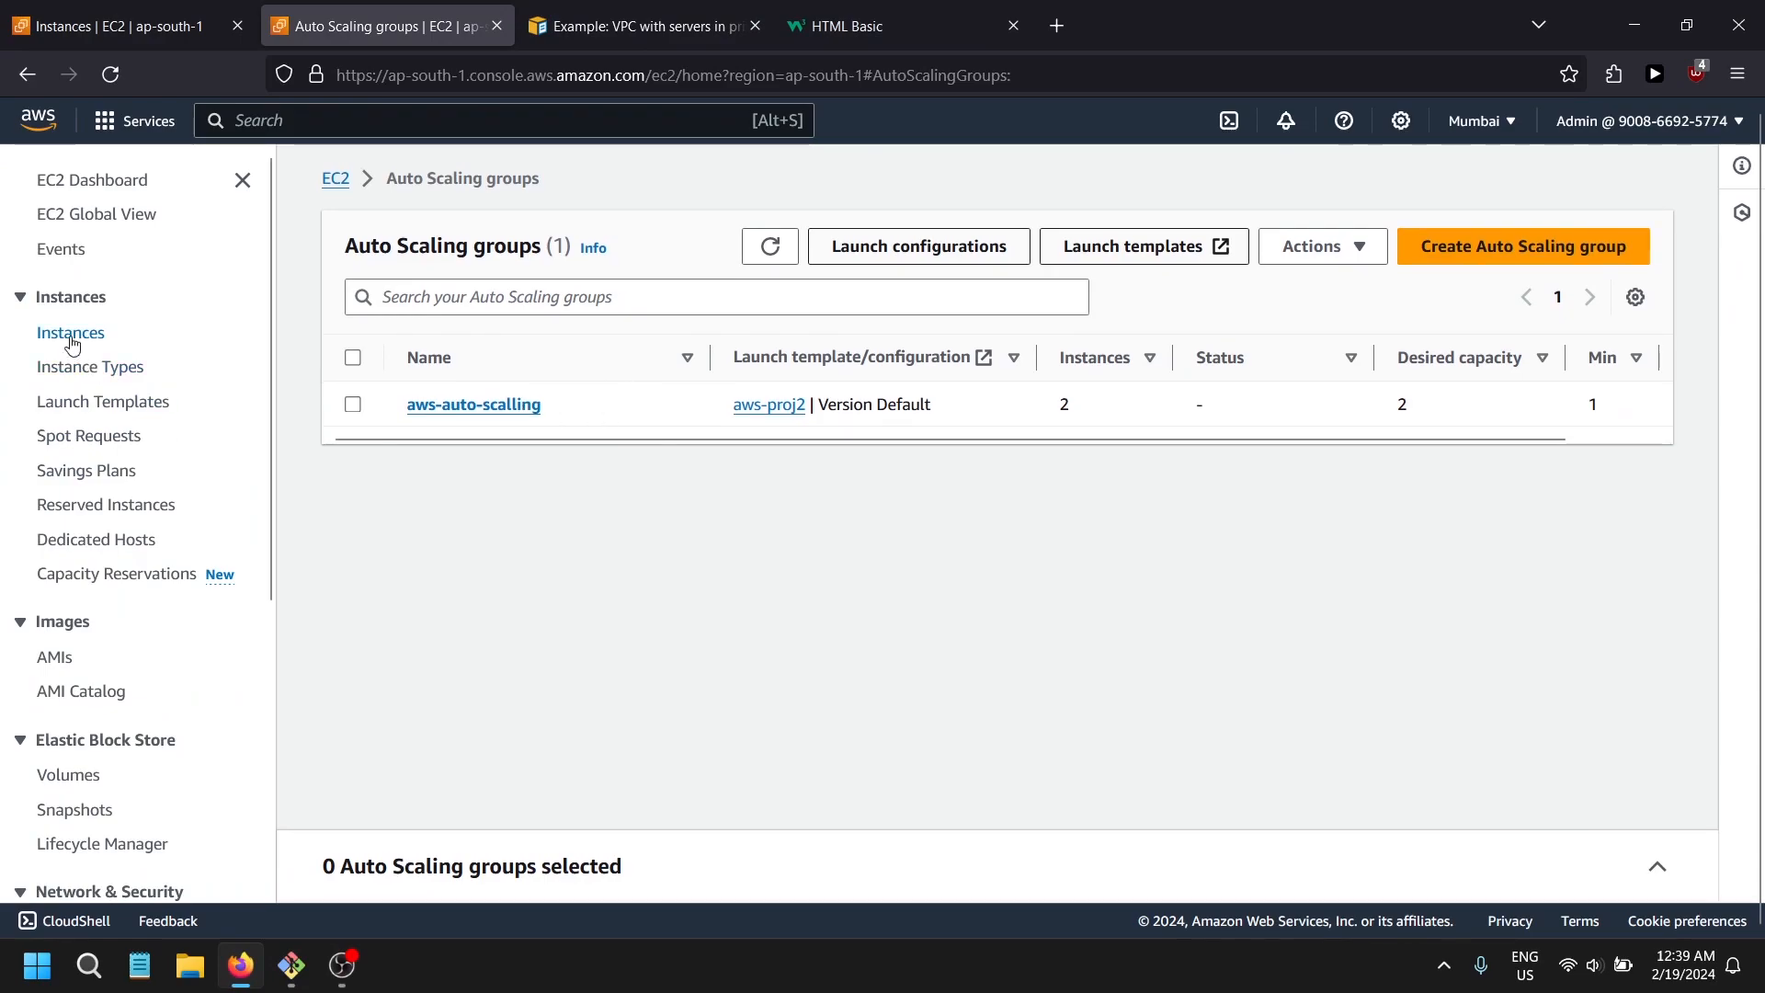
{"action": "left_click", "coordinate": [71, 334]}
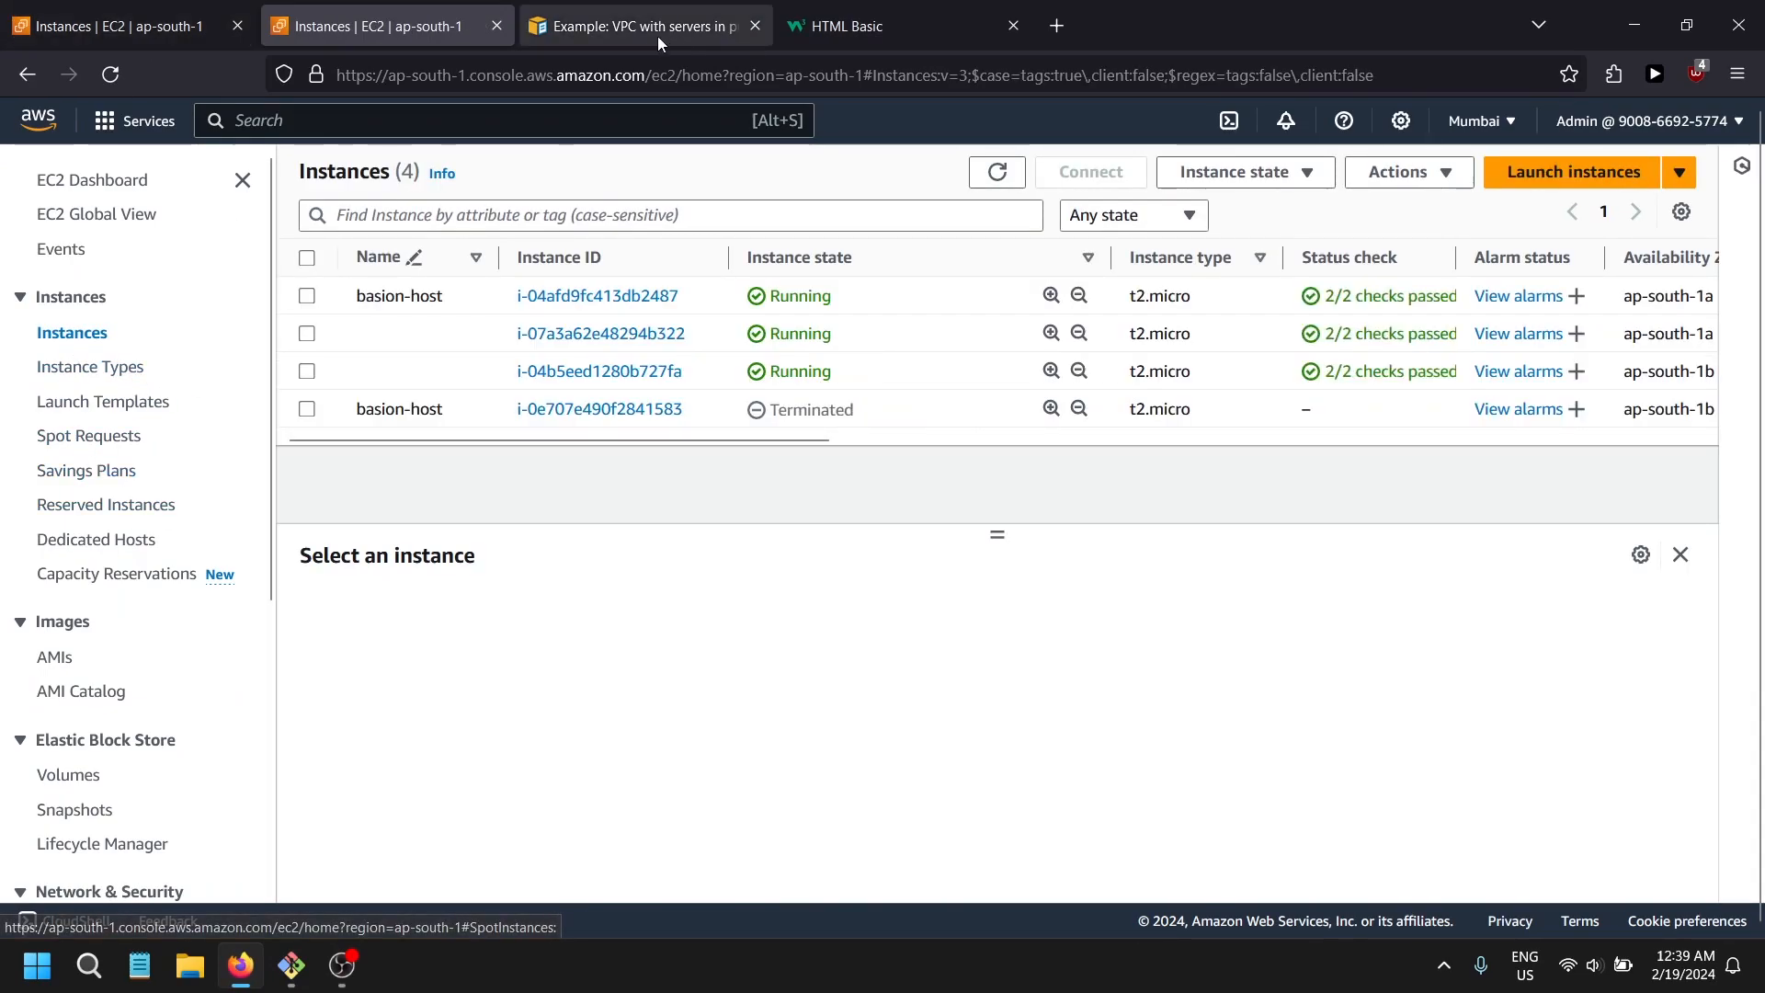
{"action": "left_click", "coordinate": [660, 36]}
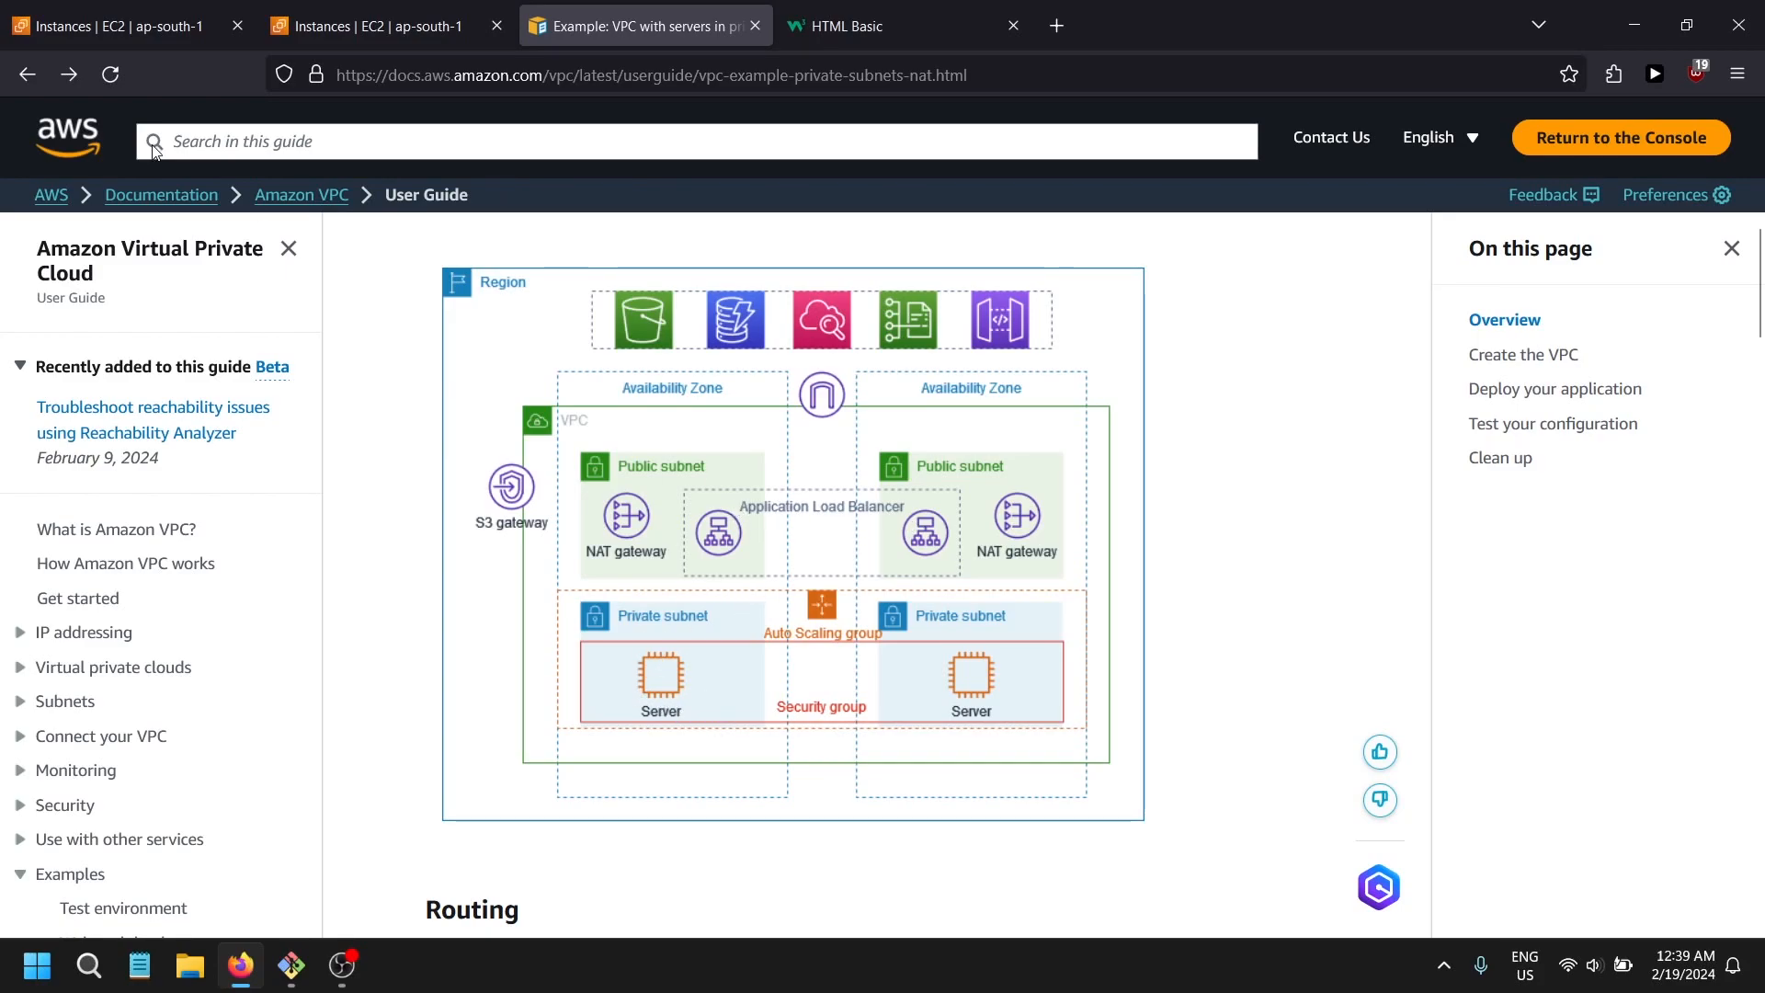
{"action": "left_click", "coordinate": [138, 25]}
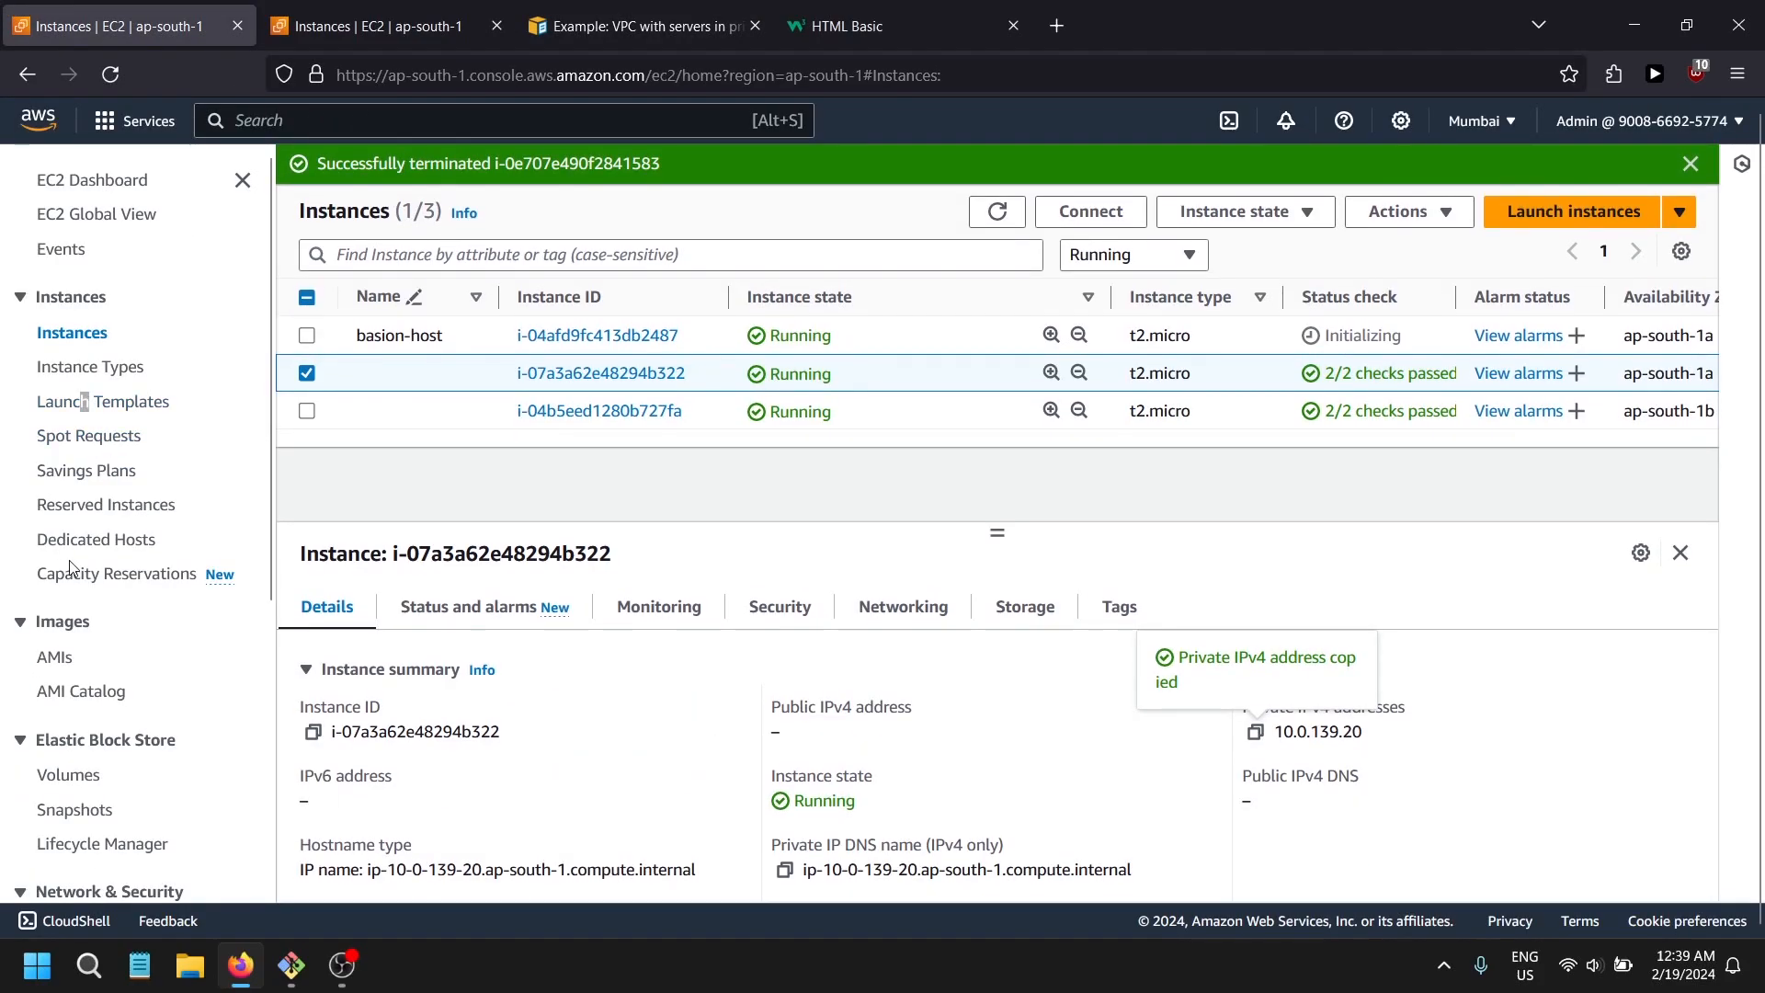
- Search the AWS console for "application load", open EC2 and go to its load balancers
{"action": "left_click", "coordinate": [39, 120]}
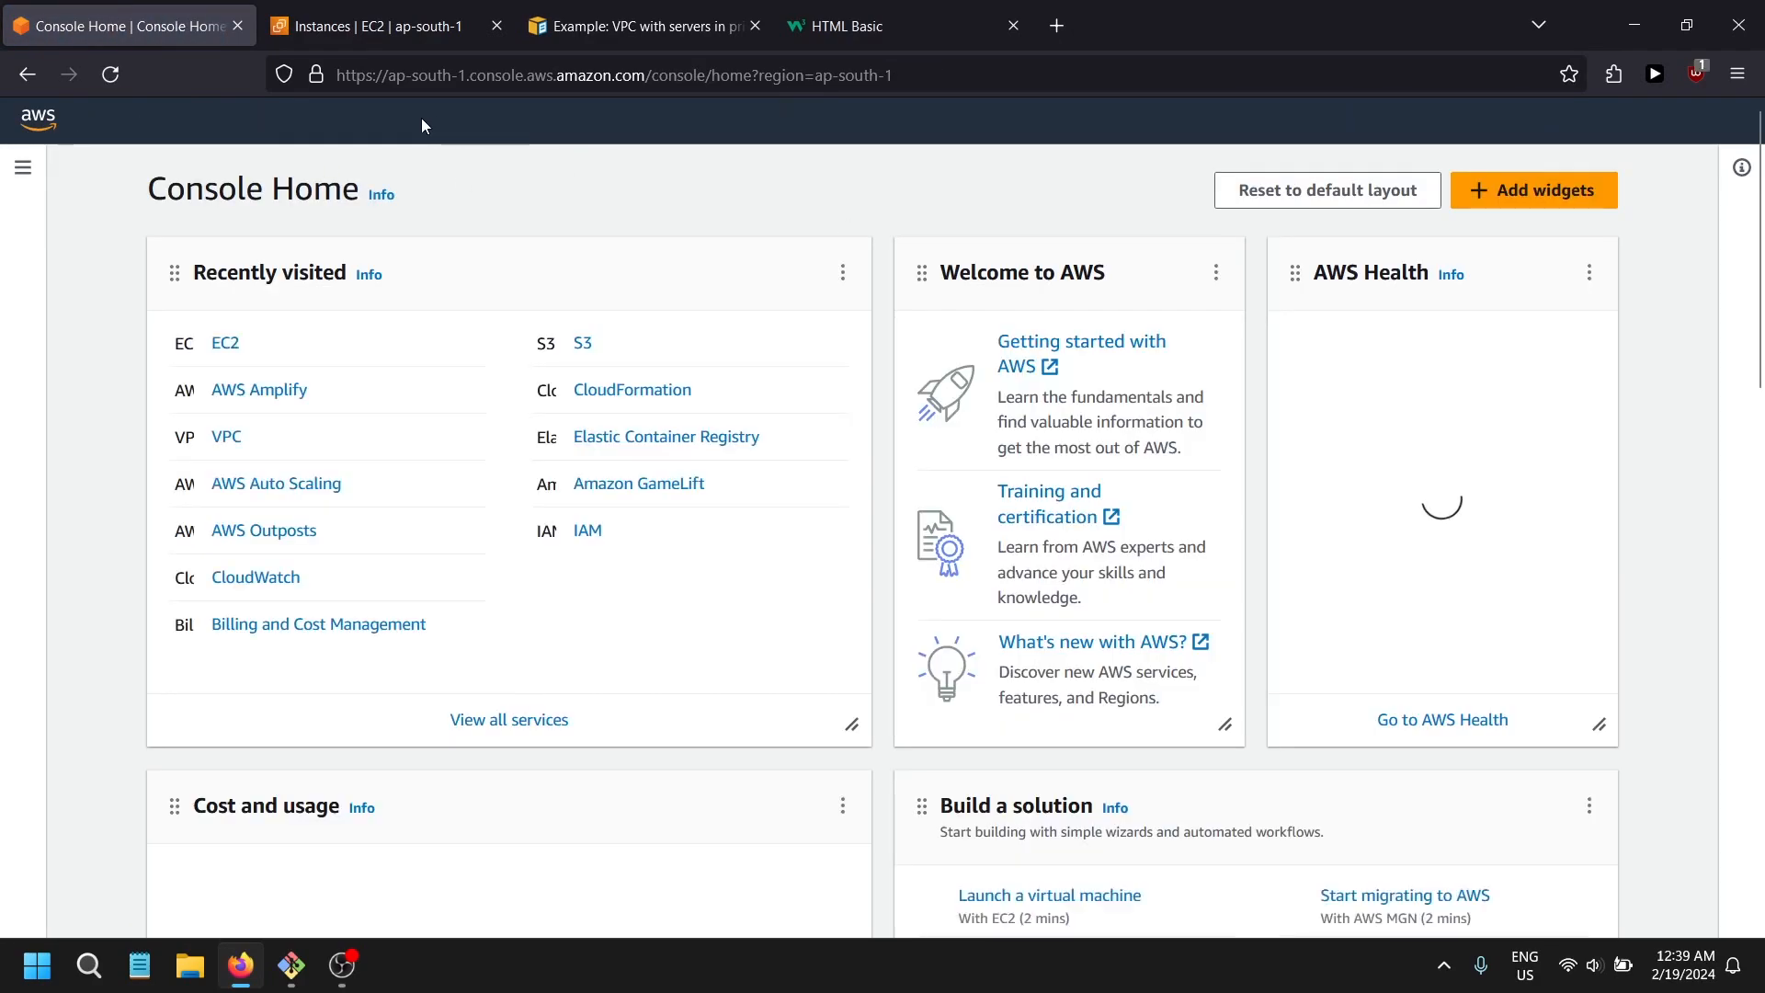
{"action": "left_click", "coordinate": [607, 121]}
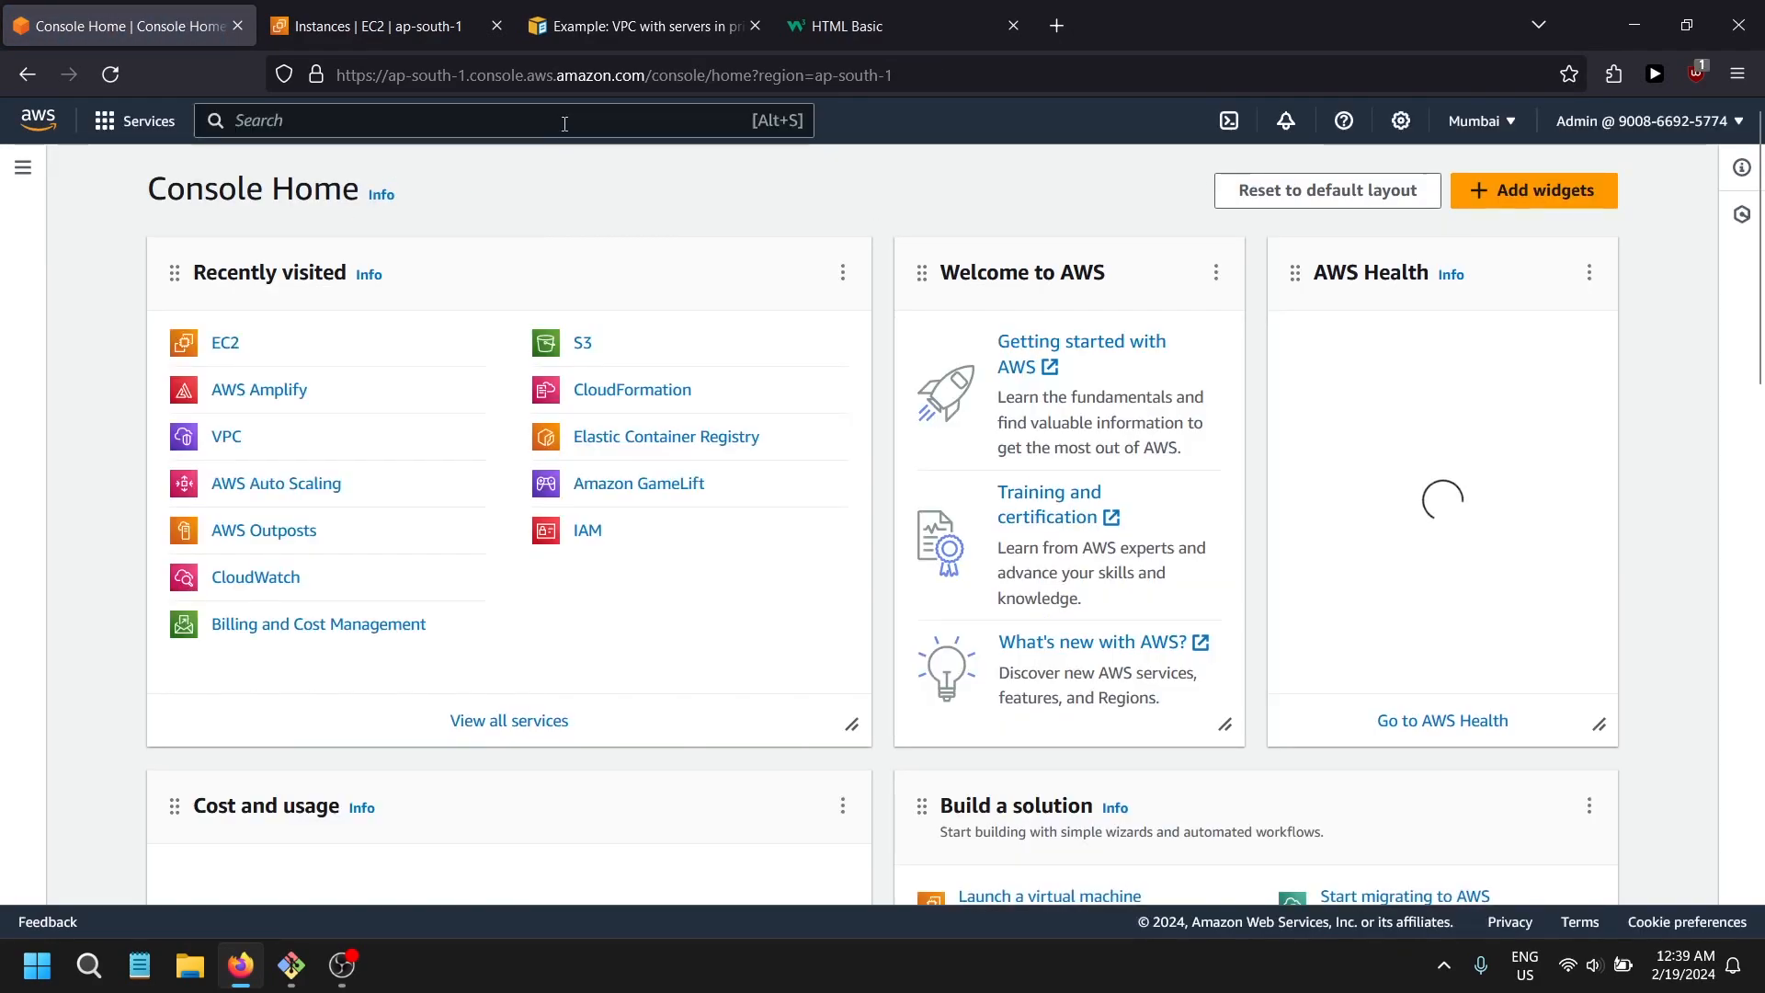
{"action": "type", "text": "ALB"}
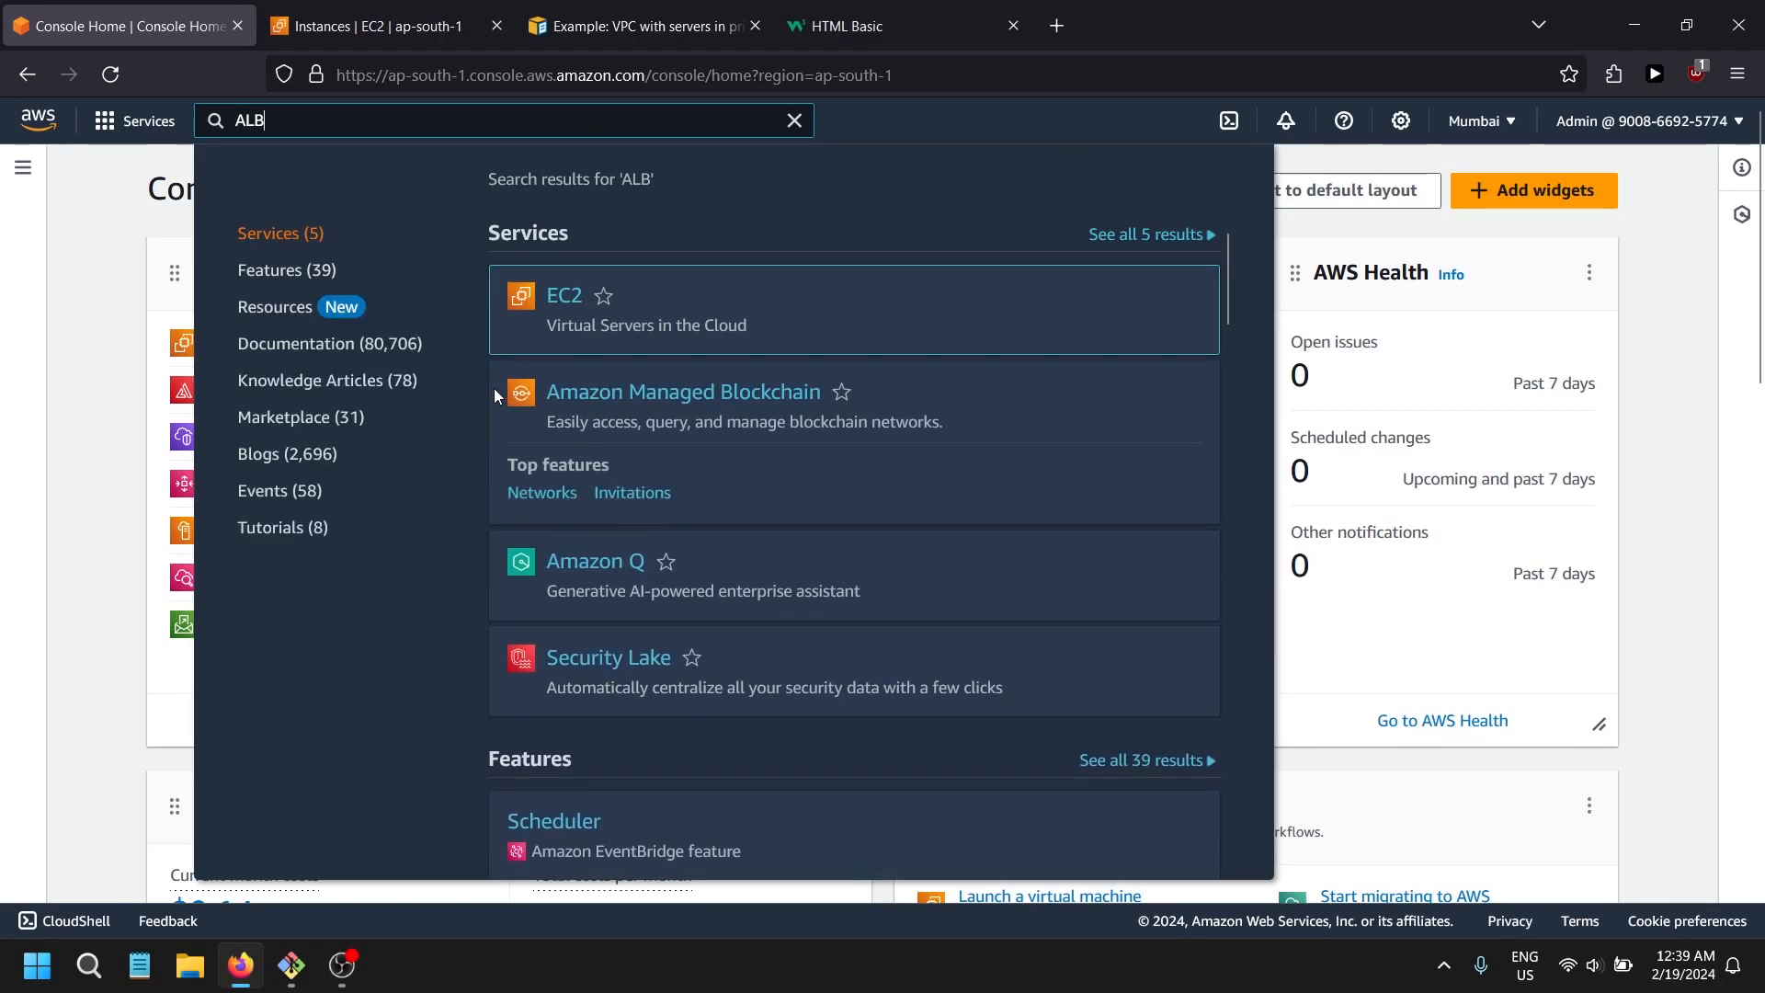
{"action": "type", "text": "a"}
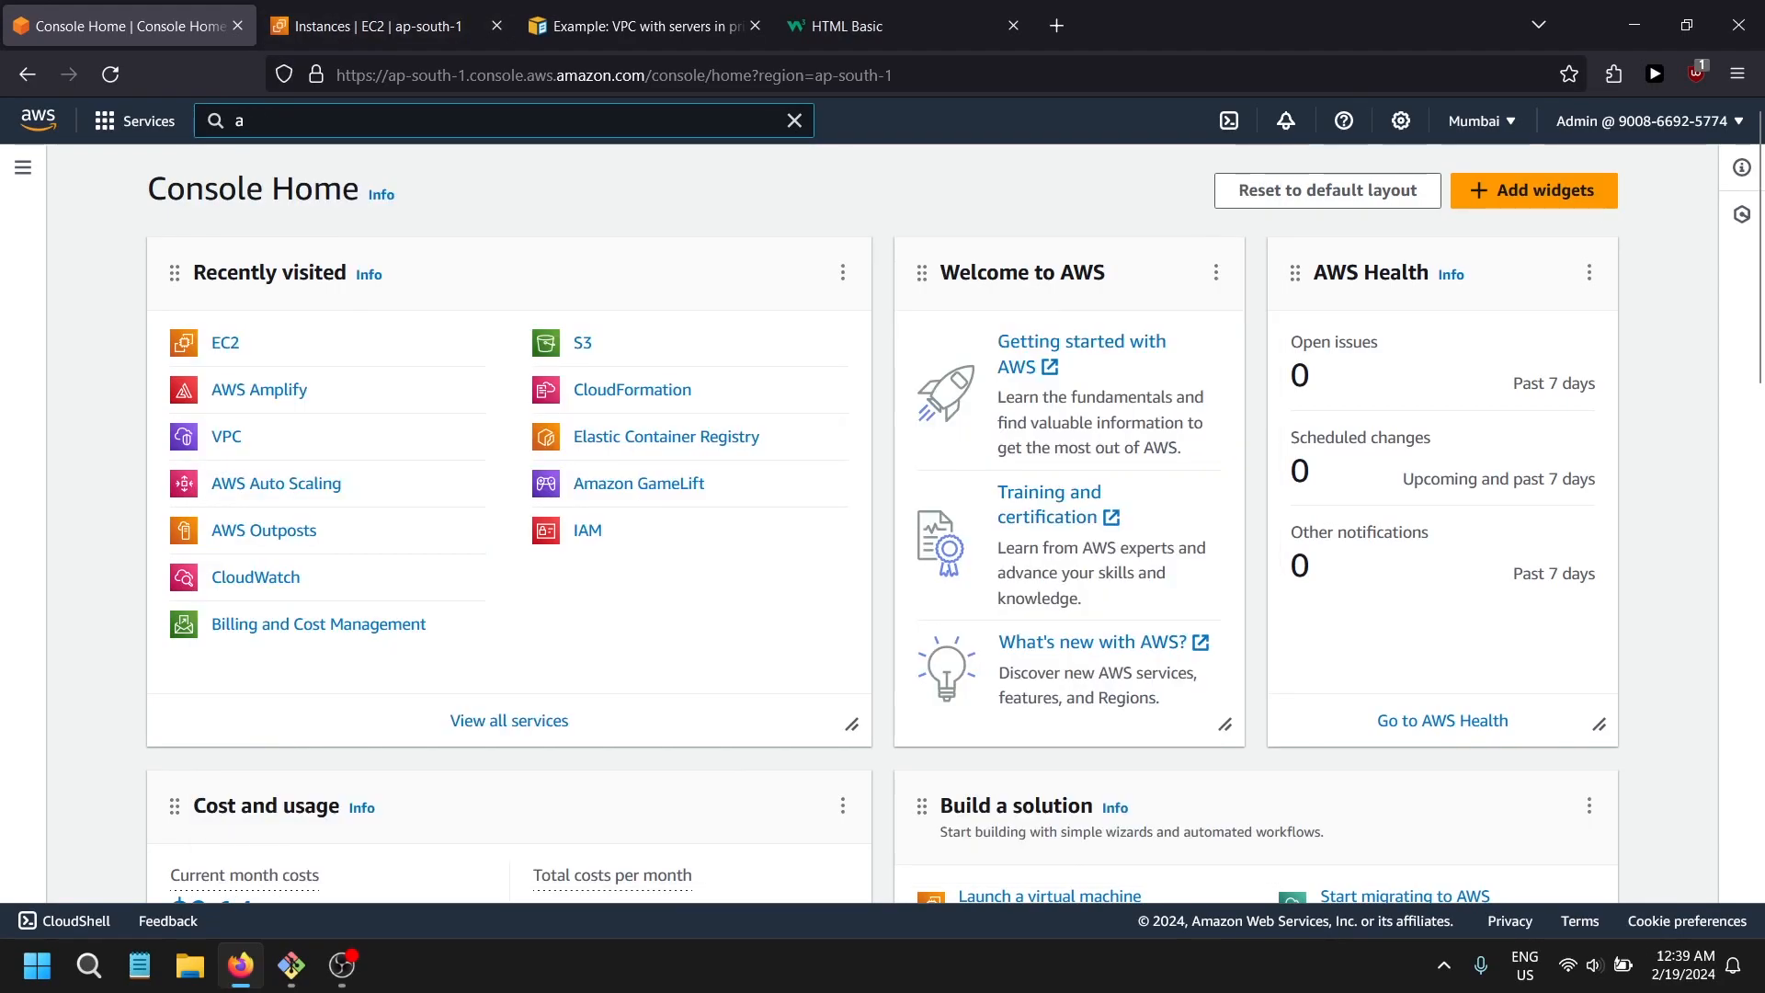
{"action": "type", "text": "pp"}
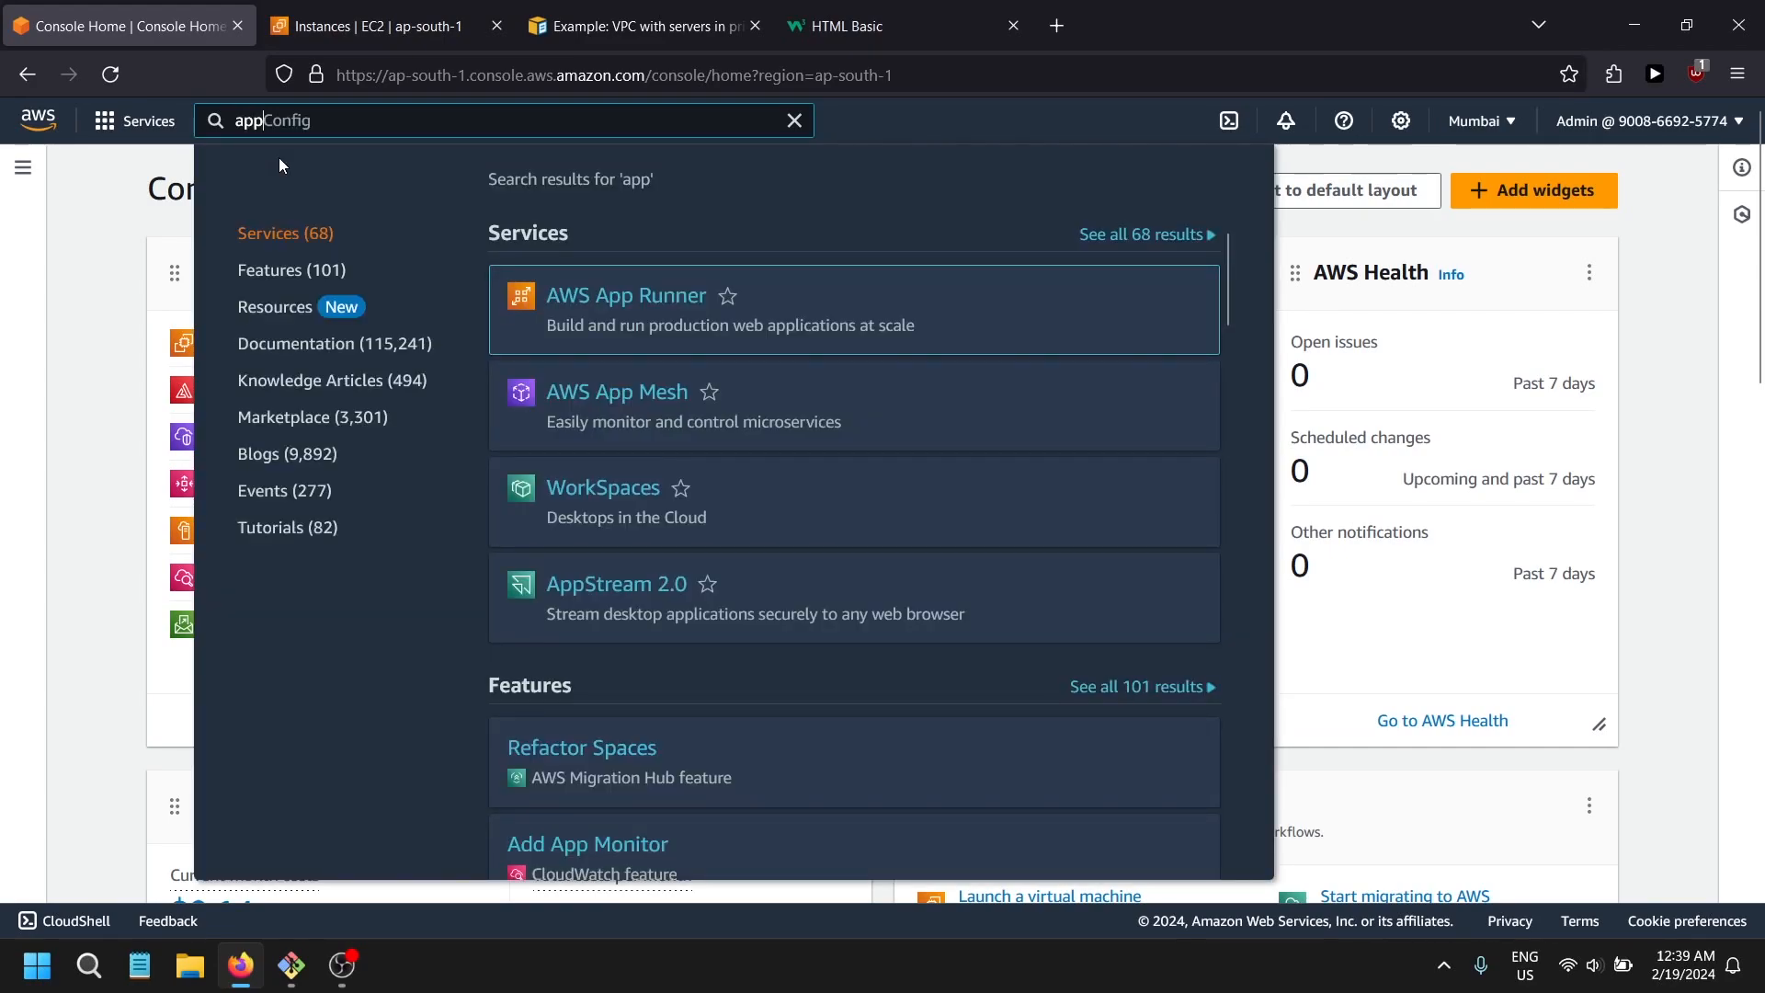
{"action": "type", "text": "lication load"}
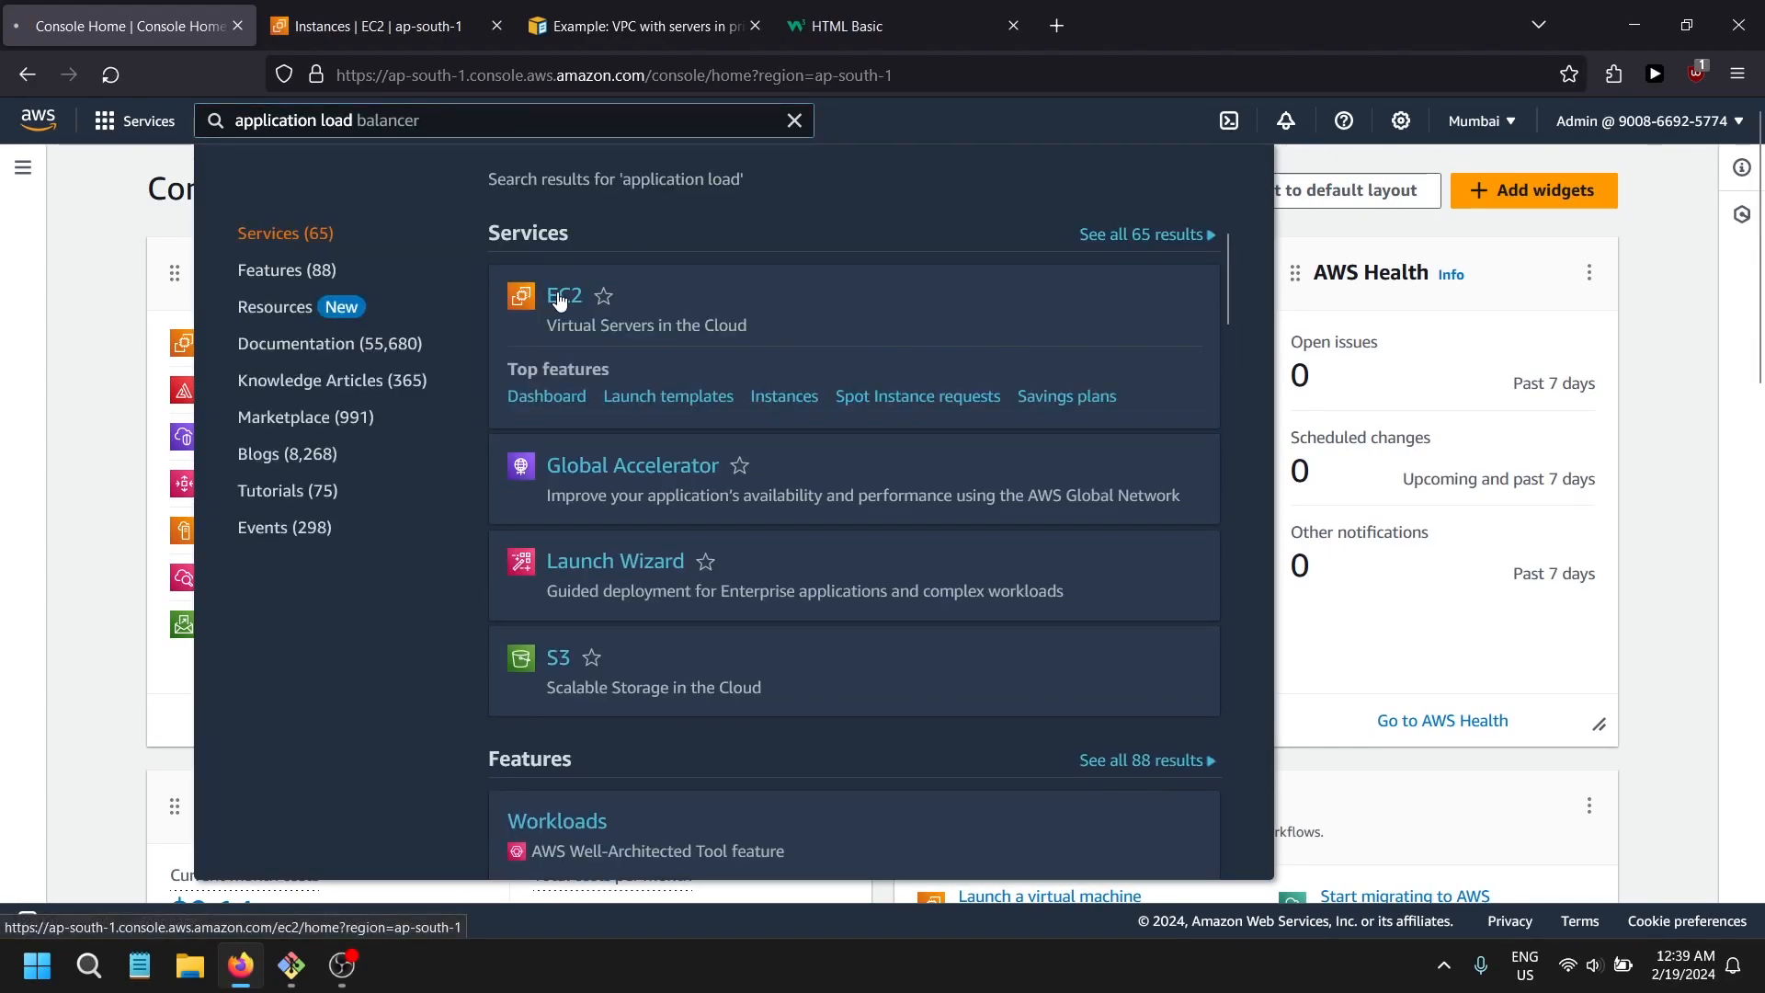
{"action": "left_click", "coordinate": [563, 295]}
{"action": "scroll", "coordinate": [184, 767], "scroll_direction": "down", "scroll_amount": 3}
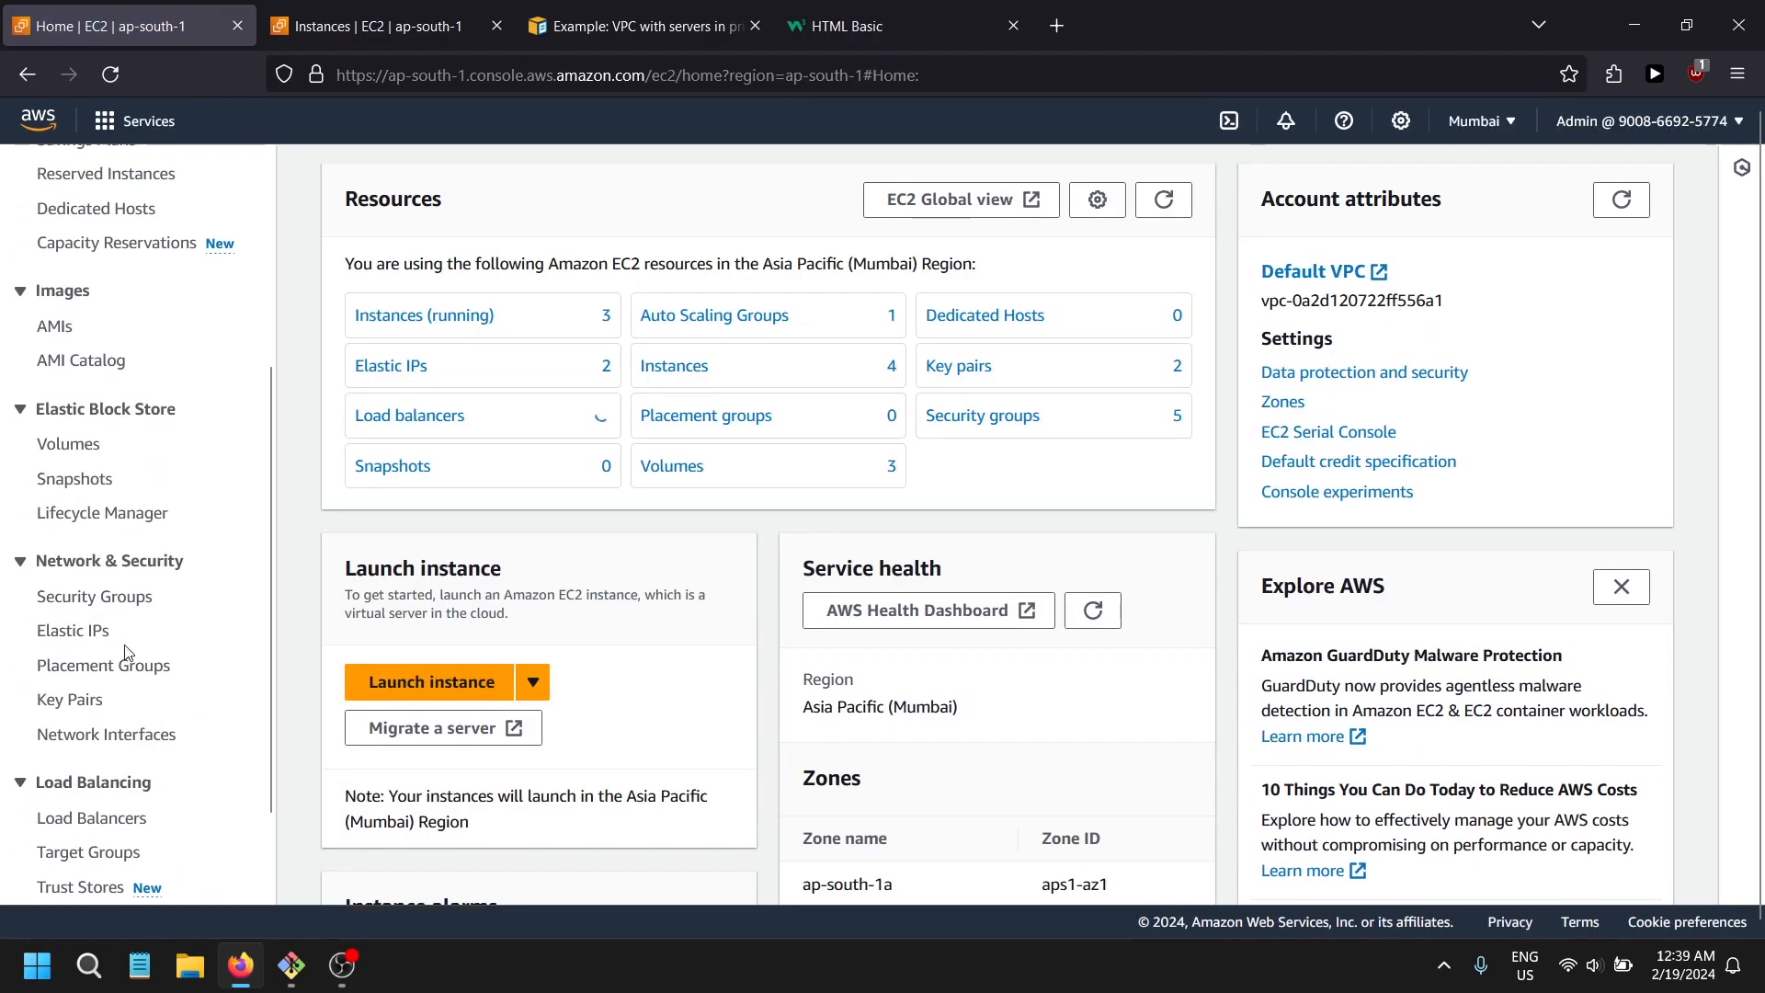
{"action": "left_click", "coordinate": [92, 818]}
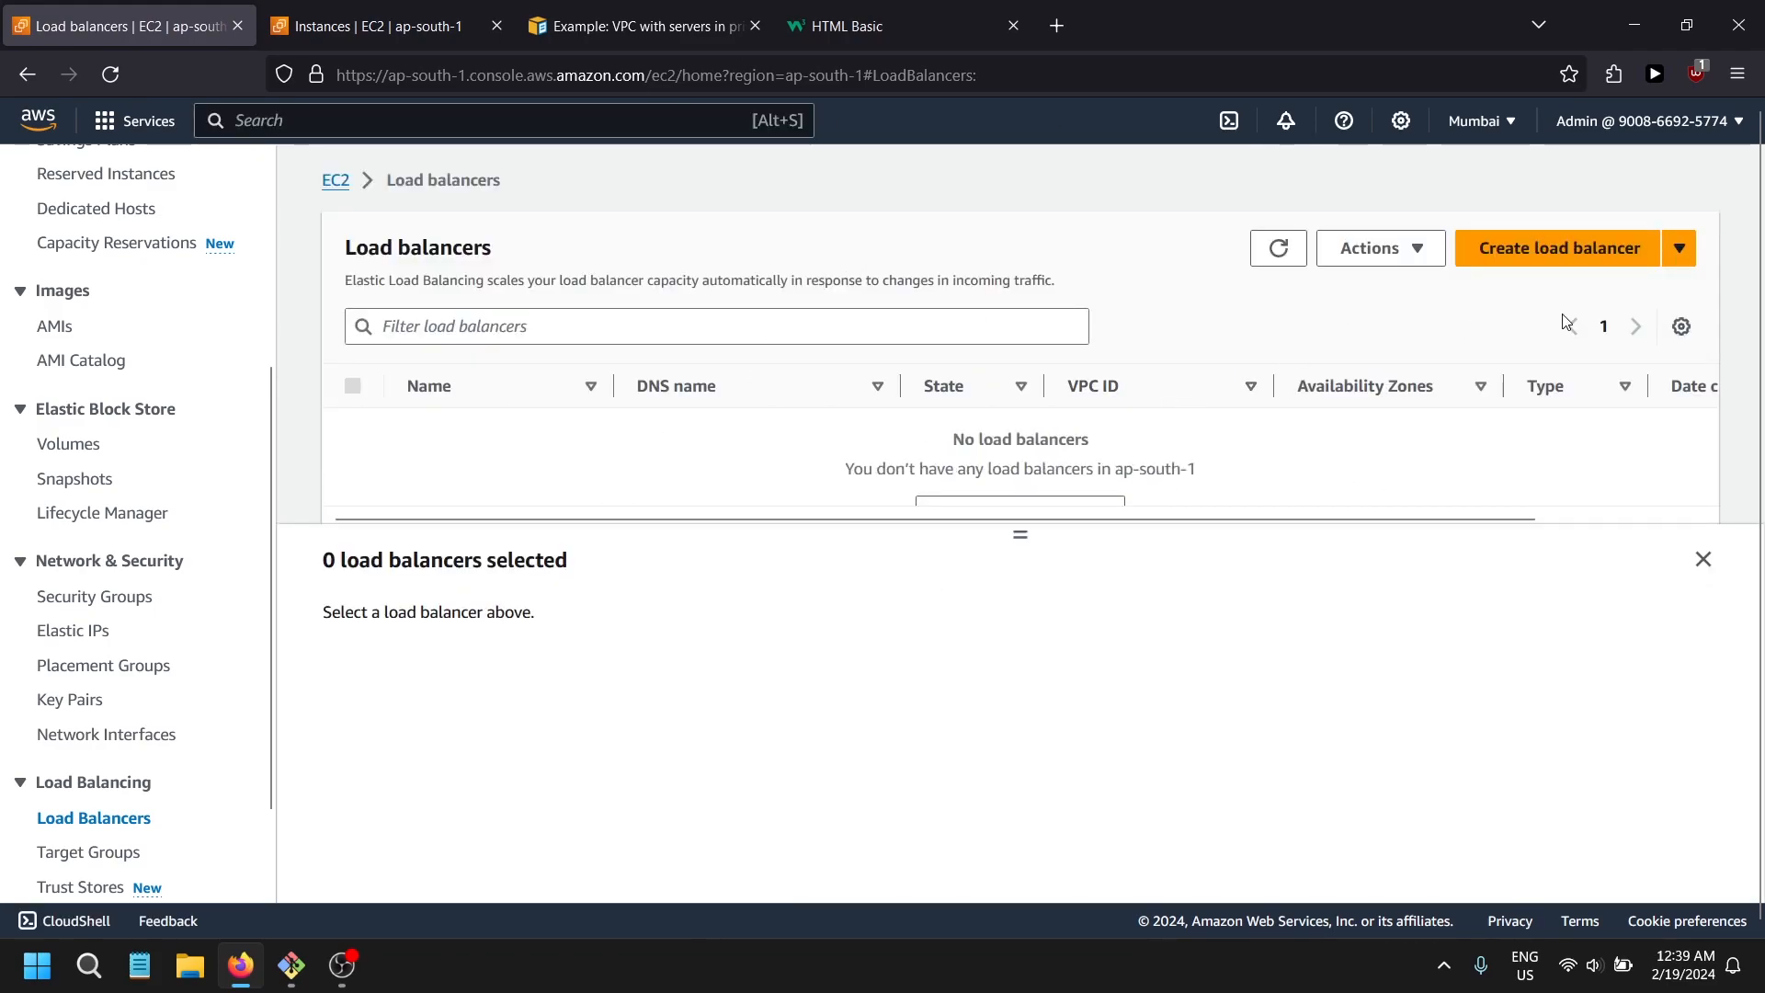
- Review the load balancer types and start creating an Application Load Balancer
{"action": "left_click", "coordinate": [1554, 250]}
{"action": "scroll", "coordinate": [313, 527], "scroll_direction": "down", "scroll_amount": 5}
{"action": "scroll", "coordinate": [314, 527], "scroll_direction": "up", "scroll_amount": 3}
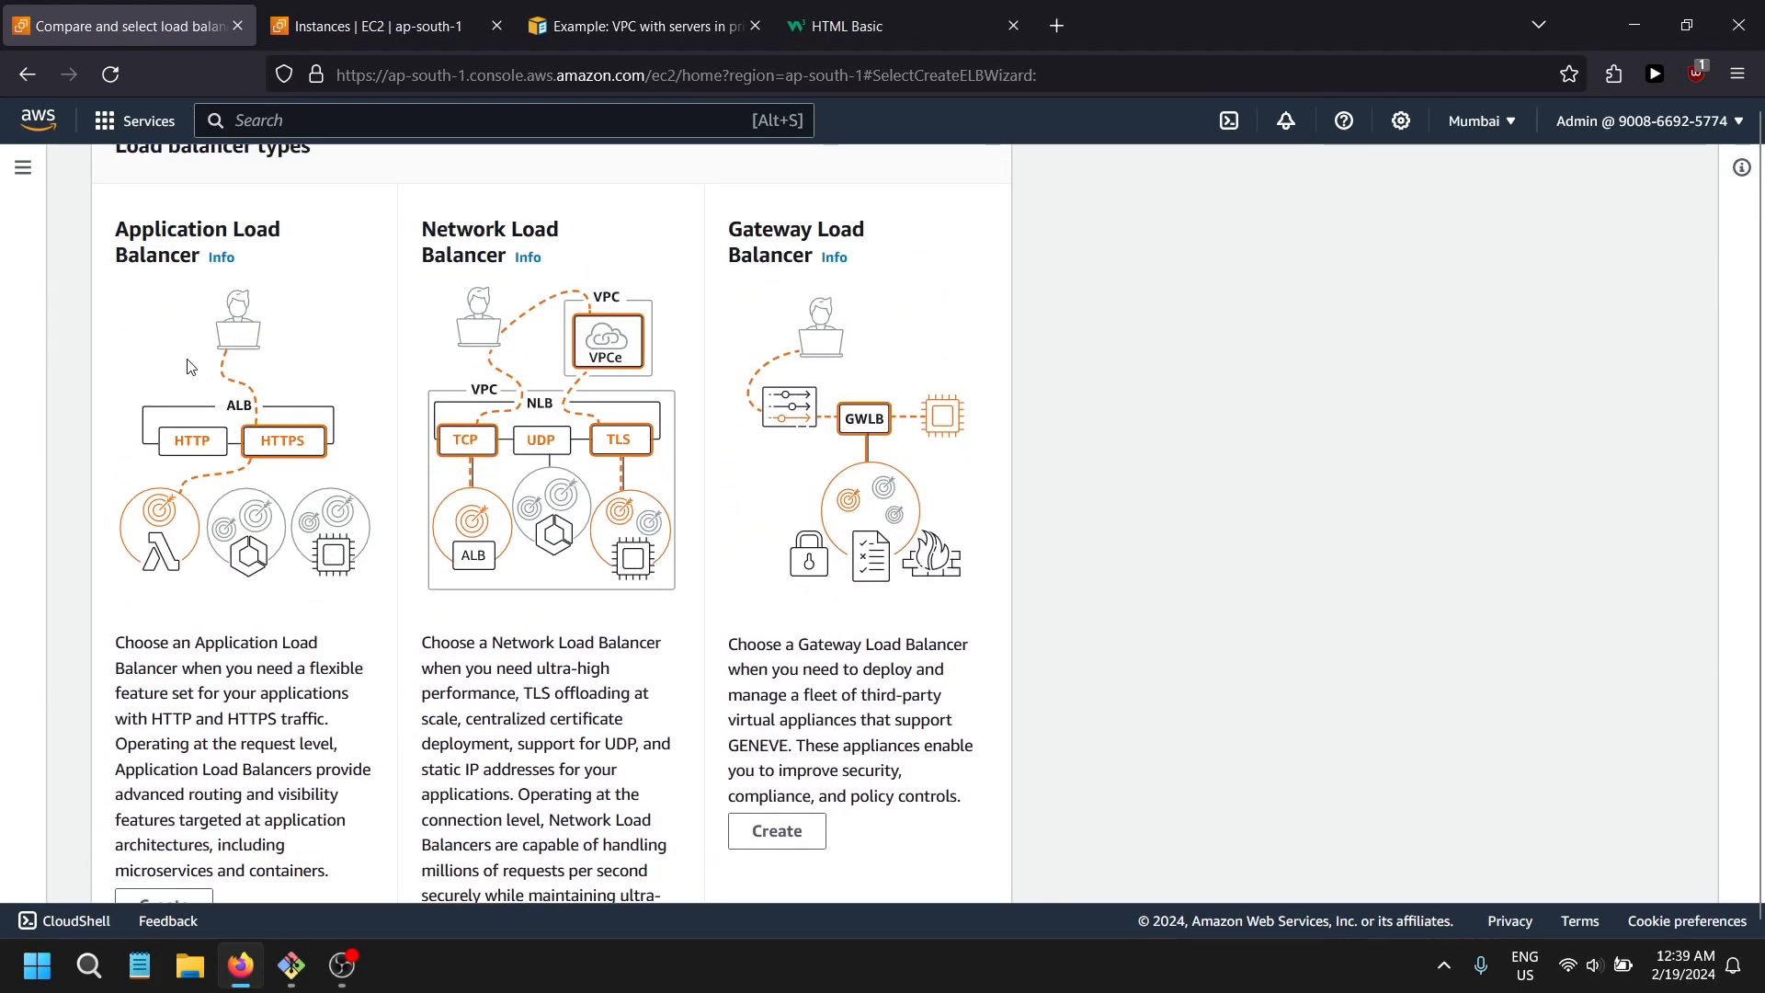
{"action": "left_click_drag", "start_coordinate": [115, 227], "coordinate": [211, 267]}
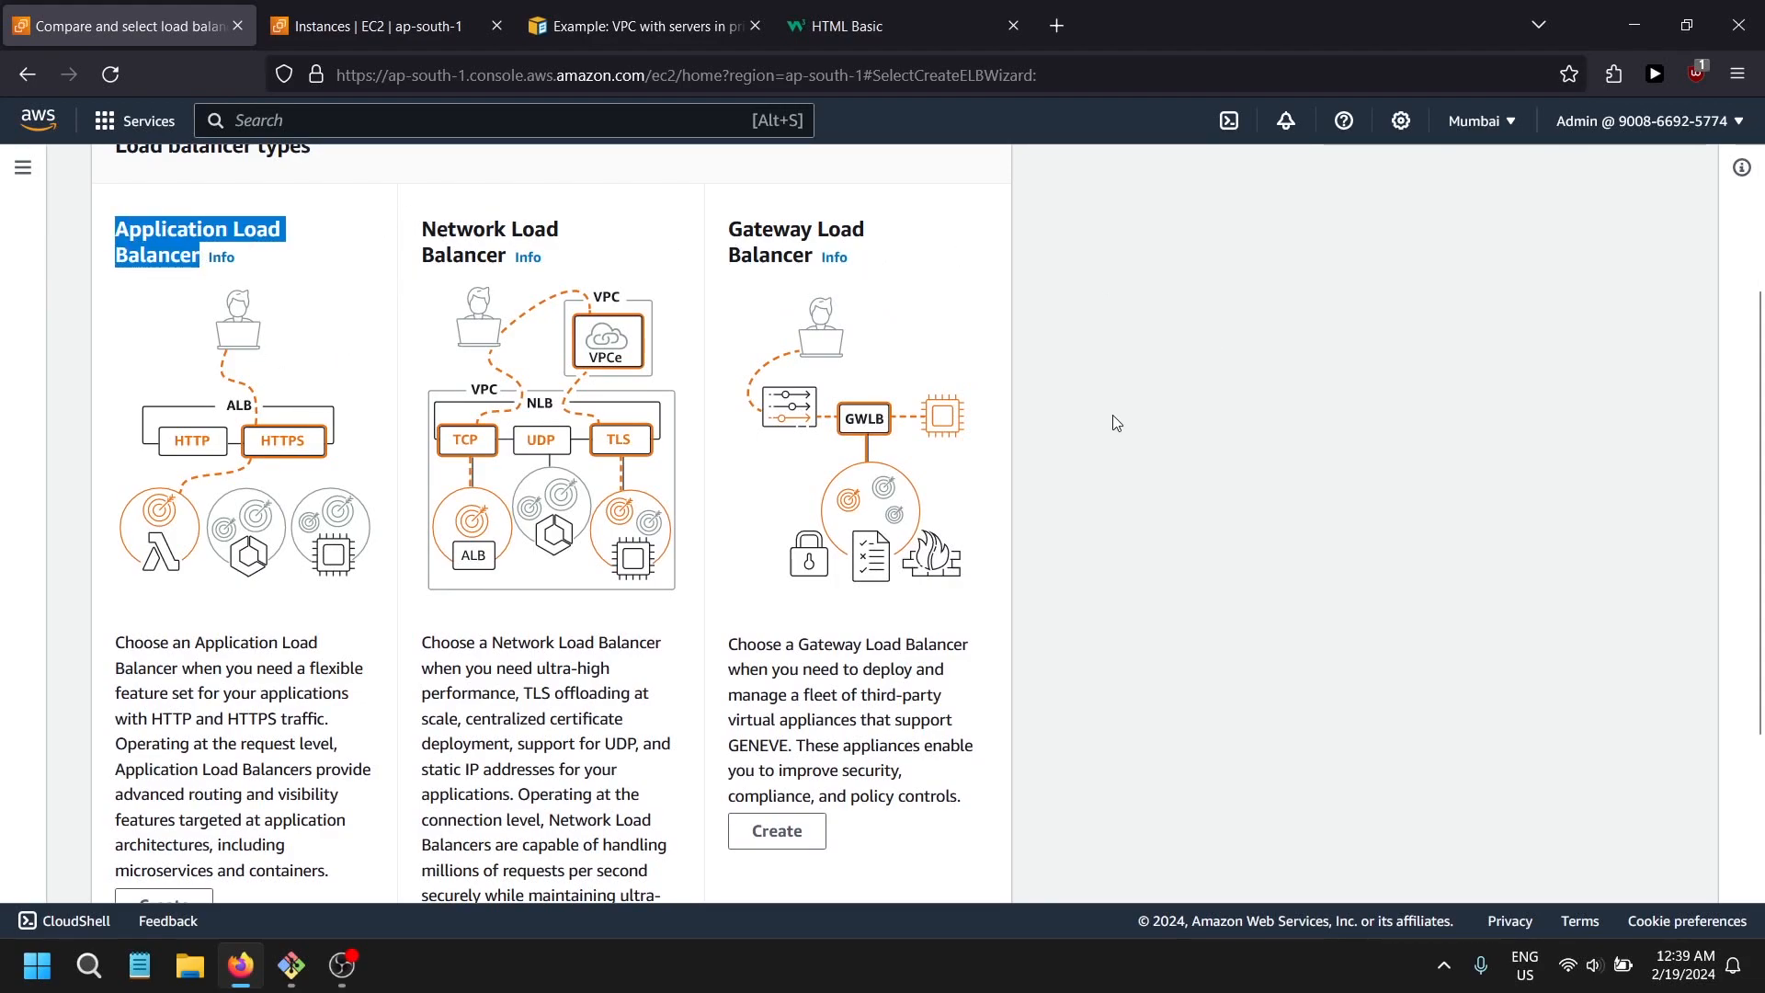
{"action": "scroll", "coordinate": [1149, 384], "scroll_direction": "down", "scroll_amount": 3}
{"action": "left_click", "coordinate": [265, 785]}
{"action": "left_click", "coordinate": [274, 789]}
{"action": "left_click", "coordinate": [175, 654]}
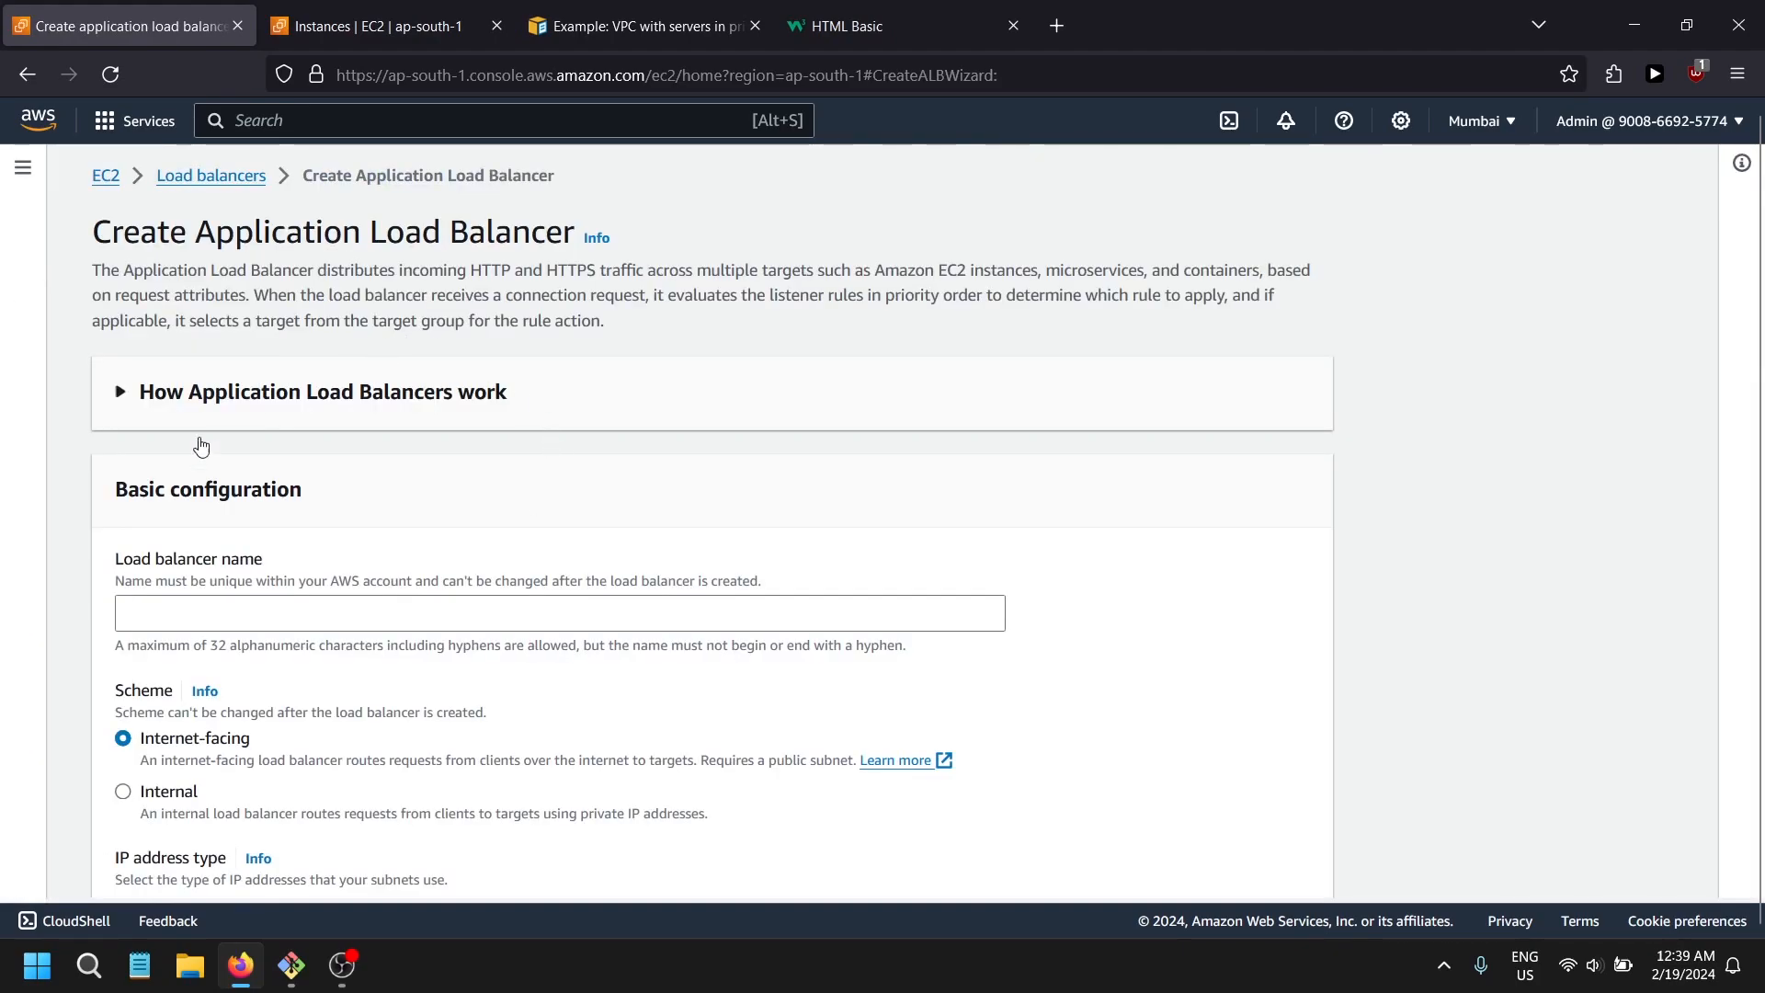
- Name the load balancer app-main, keeping the internet-facing scheme and IPv4 address type
{"action": "left_click", "coordinate": [258, 606]}
{"action": "scroll", "coordinate": [259, 604], "scroll_direction": "down", "scroll_amount": 3}
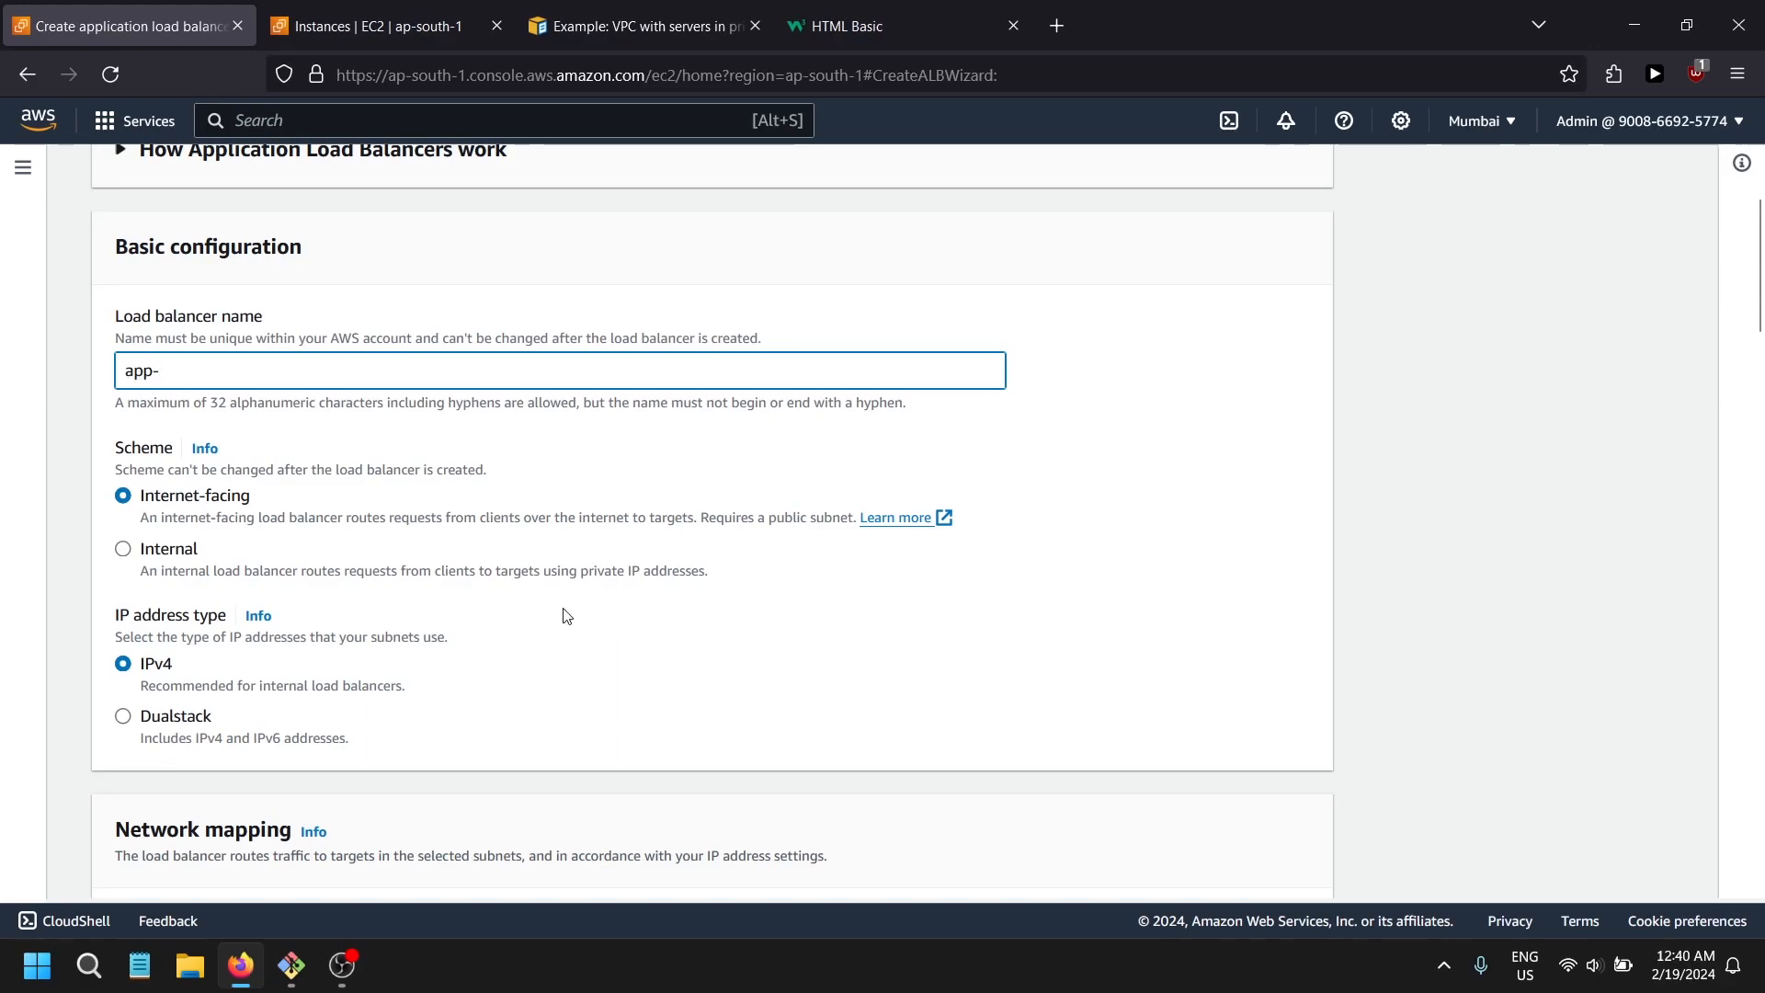
{"action": "scroll", "coordinate": [341, 208], "scroll_direction": "down", "scroll_amount": 4}
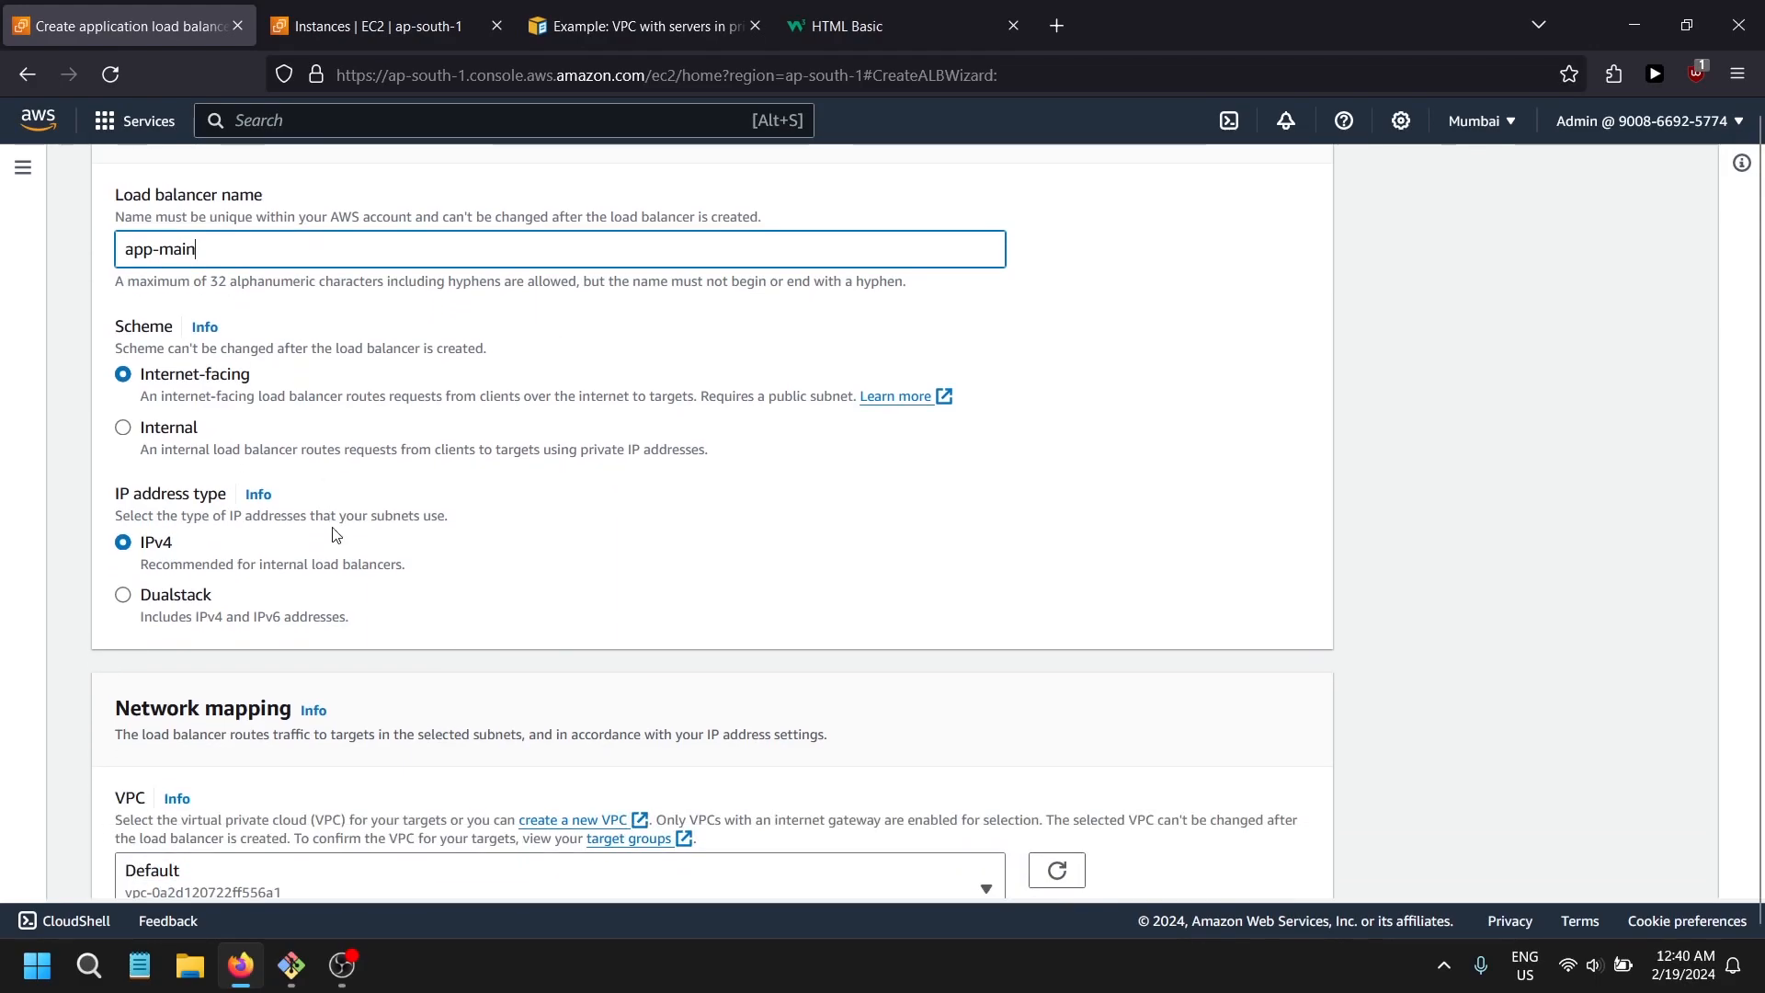
{"action": "scroll", "coordinate": [181, 416], "scroll_direction": "up", "scroll_amount": 1}
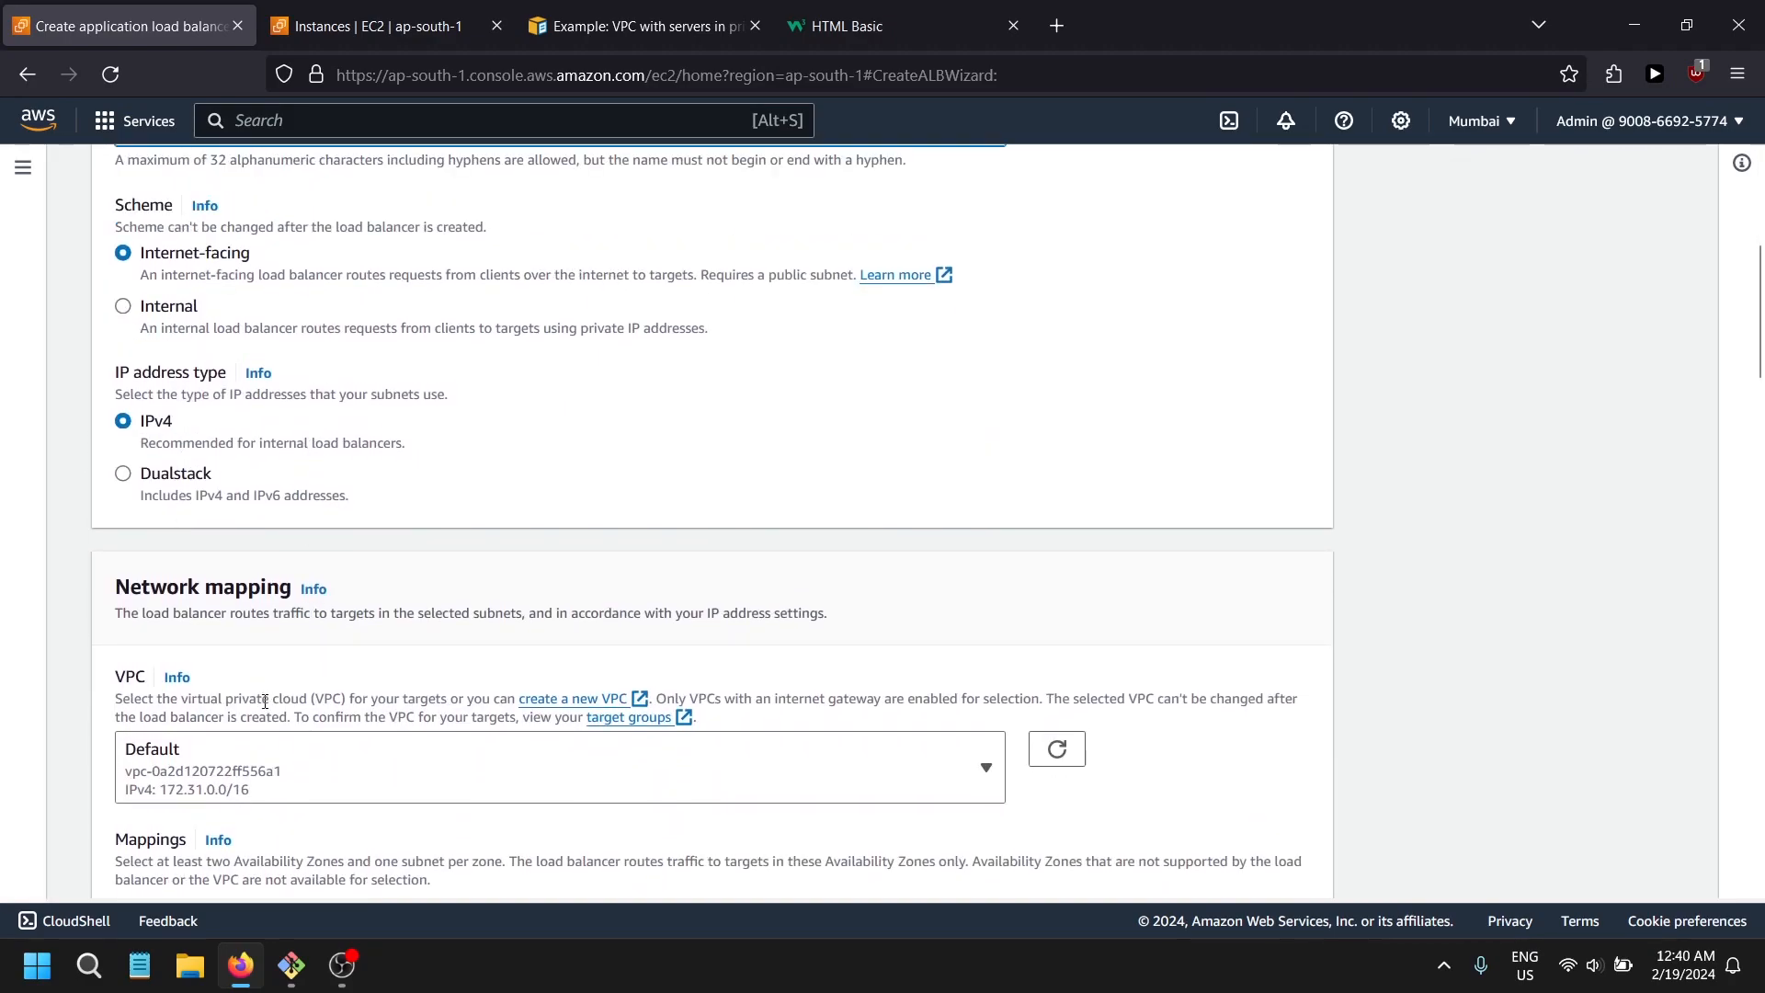
- Select aws-proj-vpc as the load balancer's VPC in the network mapping
{"action": "left_click", "coordinate": [257, 781]}
{"action": "left_click", "coordinate": [284, 635]}
{"action": "scroll", "coordinate": [282, 684], "scroll_direction": "down", "scroll_amount": 4}
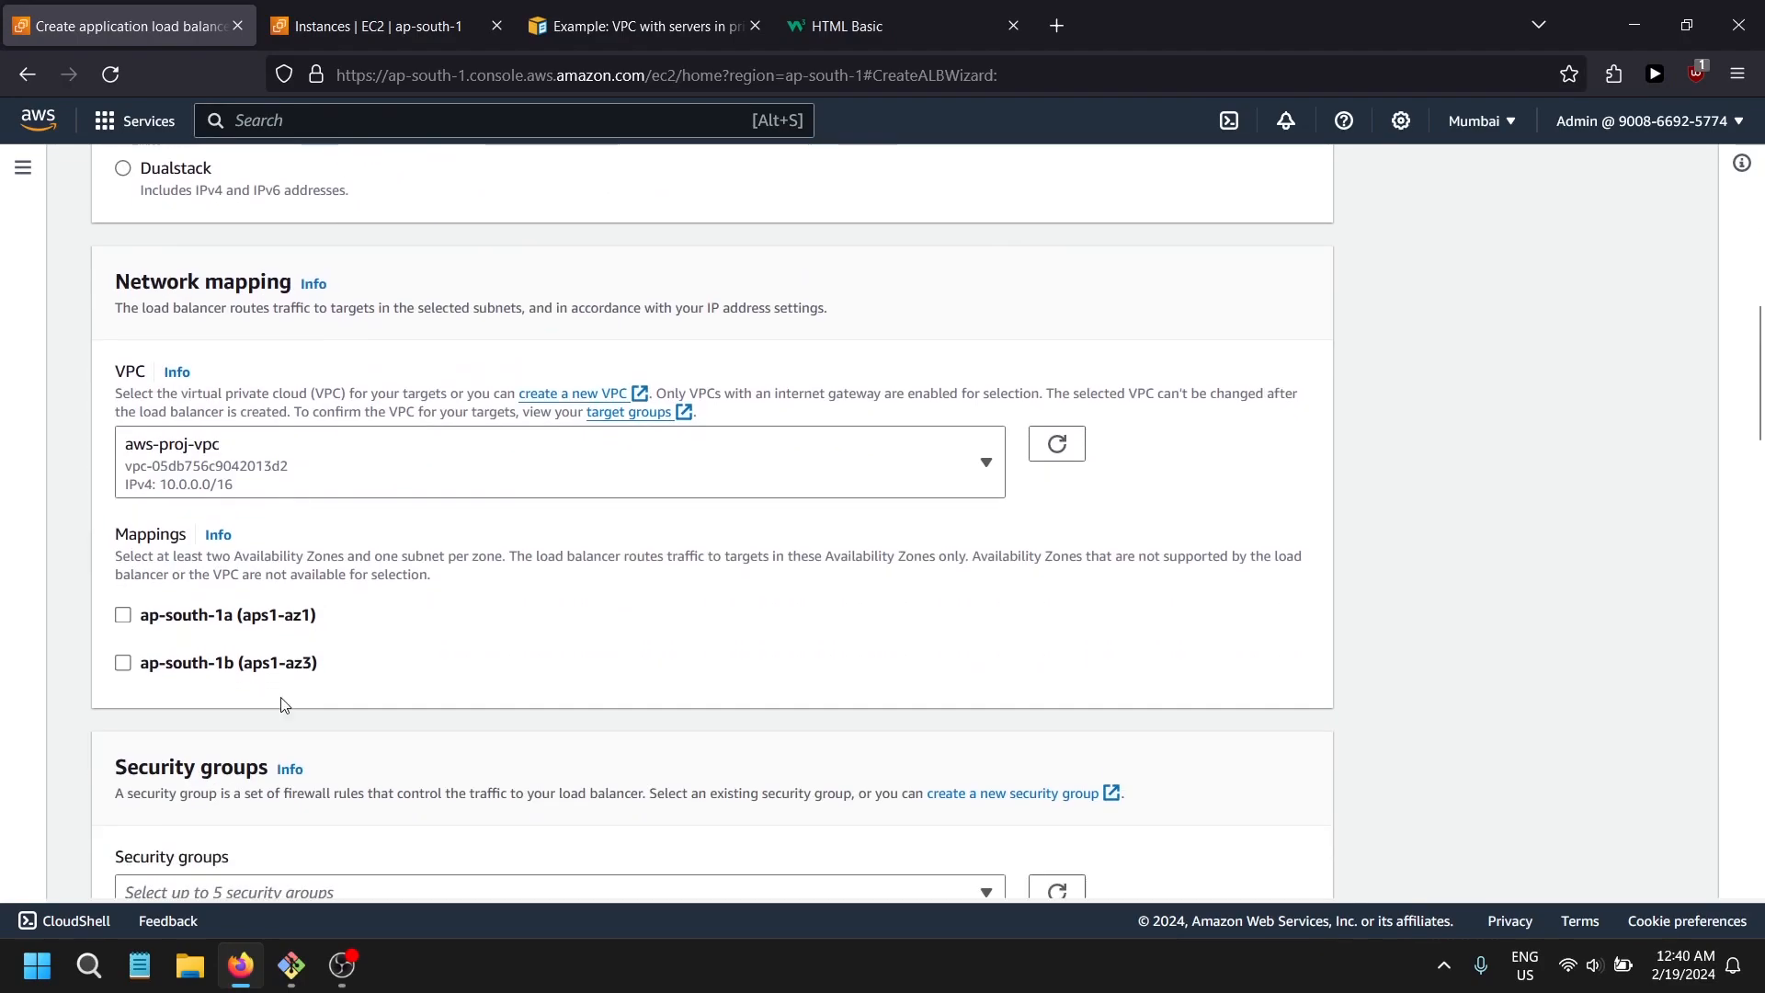
- Map the load balancer to ap-south-1a with aws-proj-subnet-public1-ap-south-1a and ap-south-1b with aws-proj-subnet-public2-ap-south-1b
{"action": "left_click", "coordinate": [184, 556]}
{"action": "left_click", "coordinate": [504, 611]}
{"action": "left_click", "coordinate": [505, 611]}
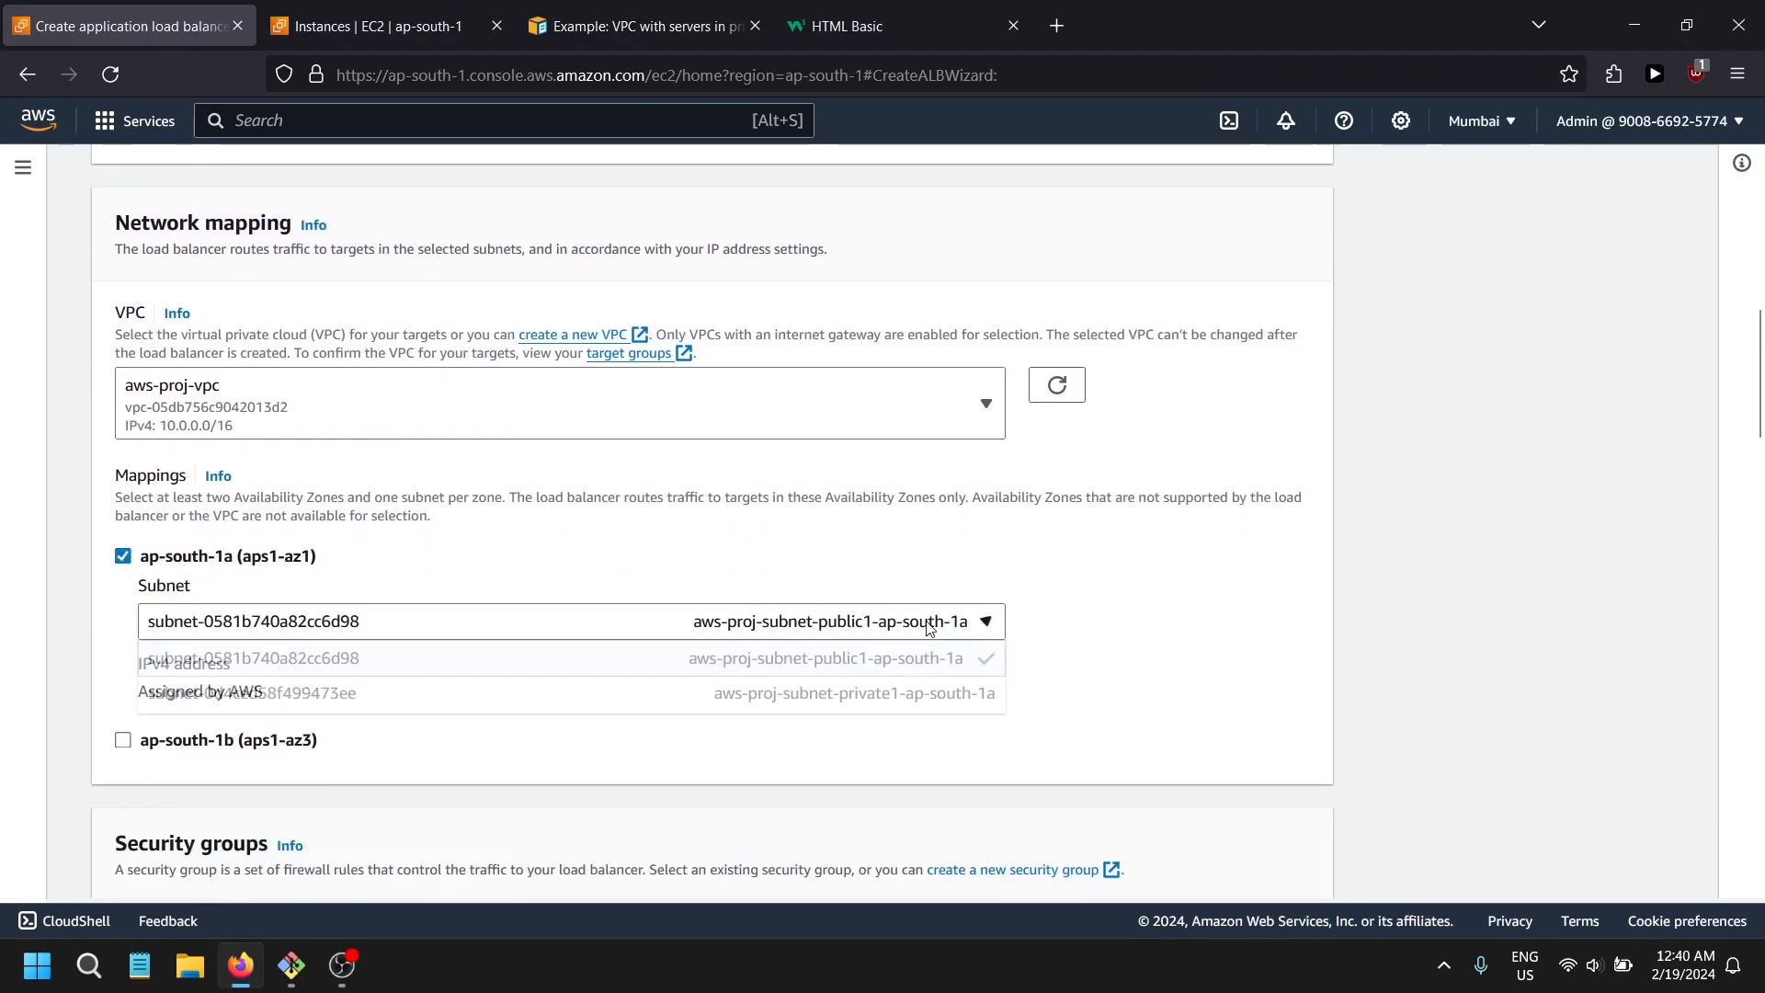
{"action": "left_click", "coordinate": [273, 746]}
{"action": "scroll", "coordinate": [273, 747], "scroll_direction": "down", "scroll_amount": 1}
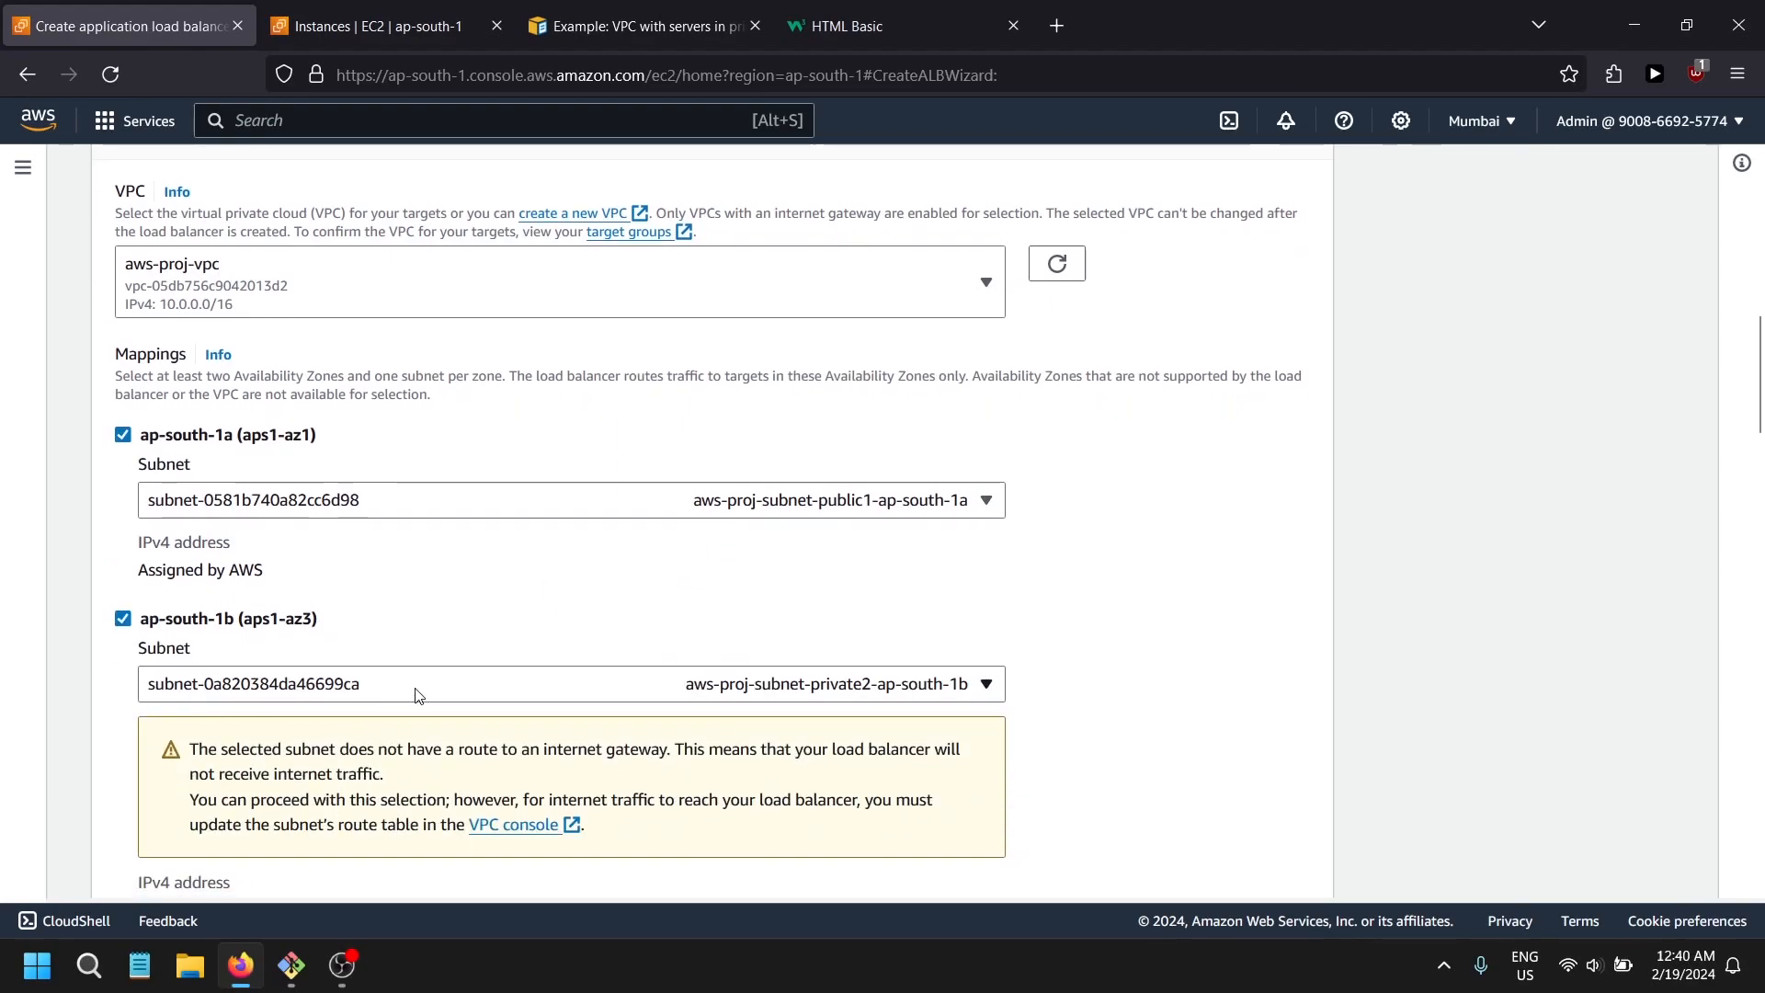
{"action": "left_click", "coordinate": [644, 684]}
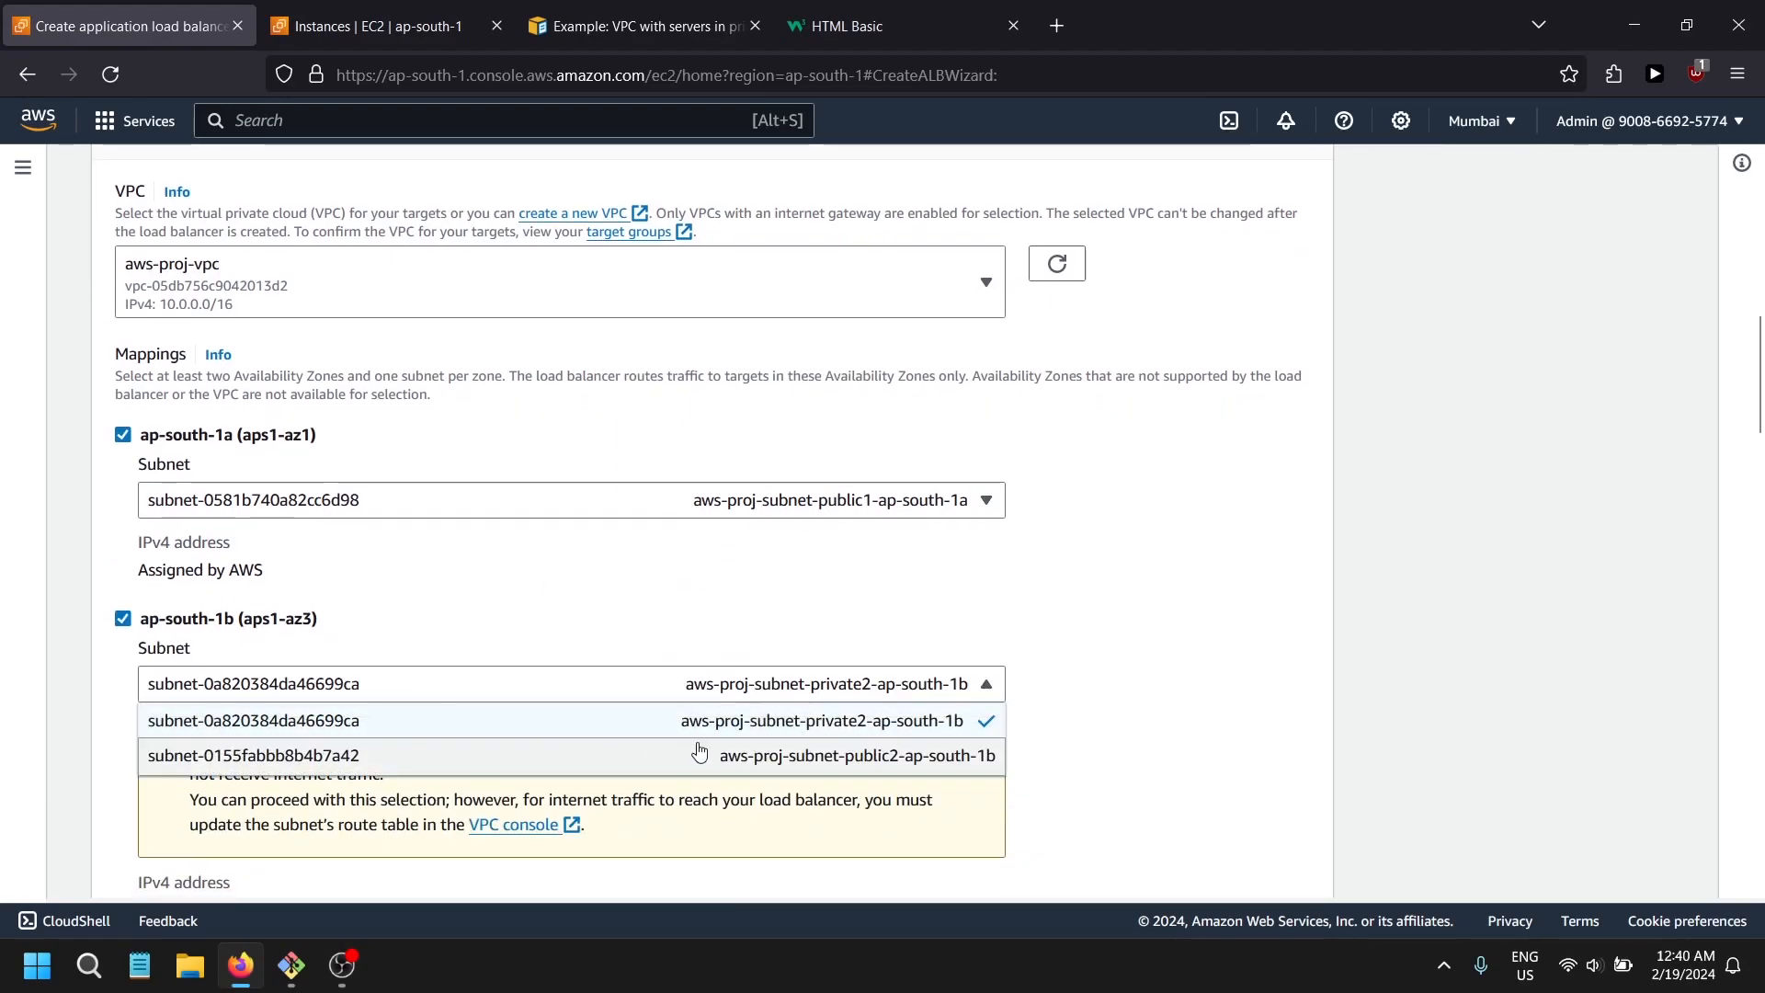
{"action": "left_click", "coordinate": [887, 755]}
- Add the app-sec security group to the load balancer, keeping the default group selected
{"action": "scroll", "coordinate": [221, 748], "scroll_direction": "down", "scroll_amount": 3}
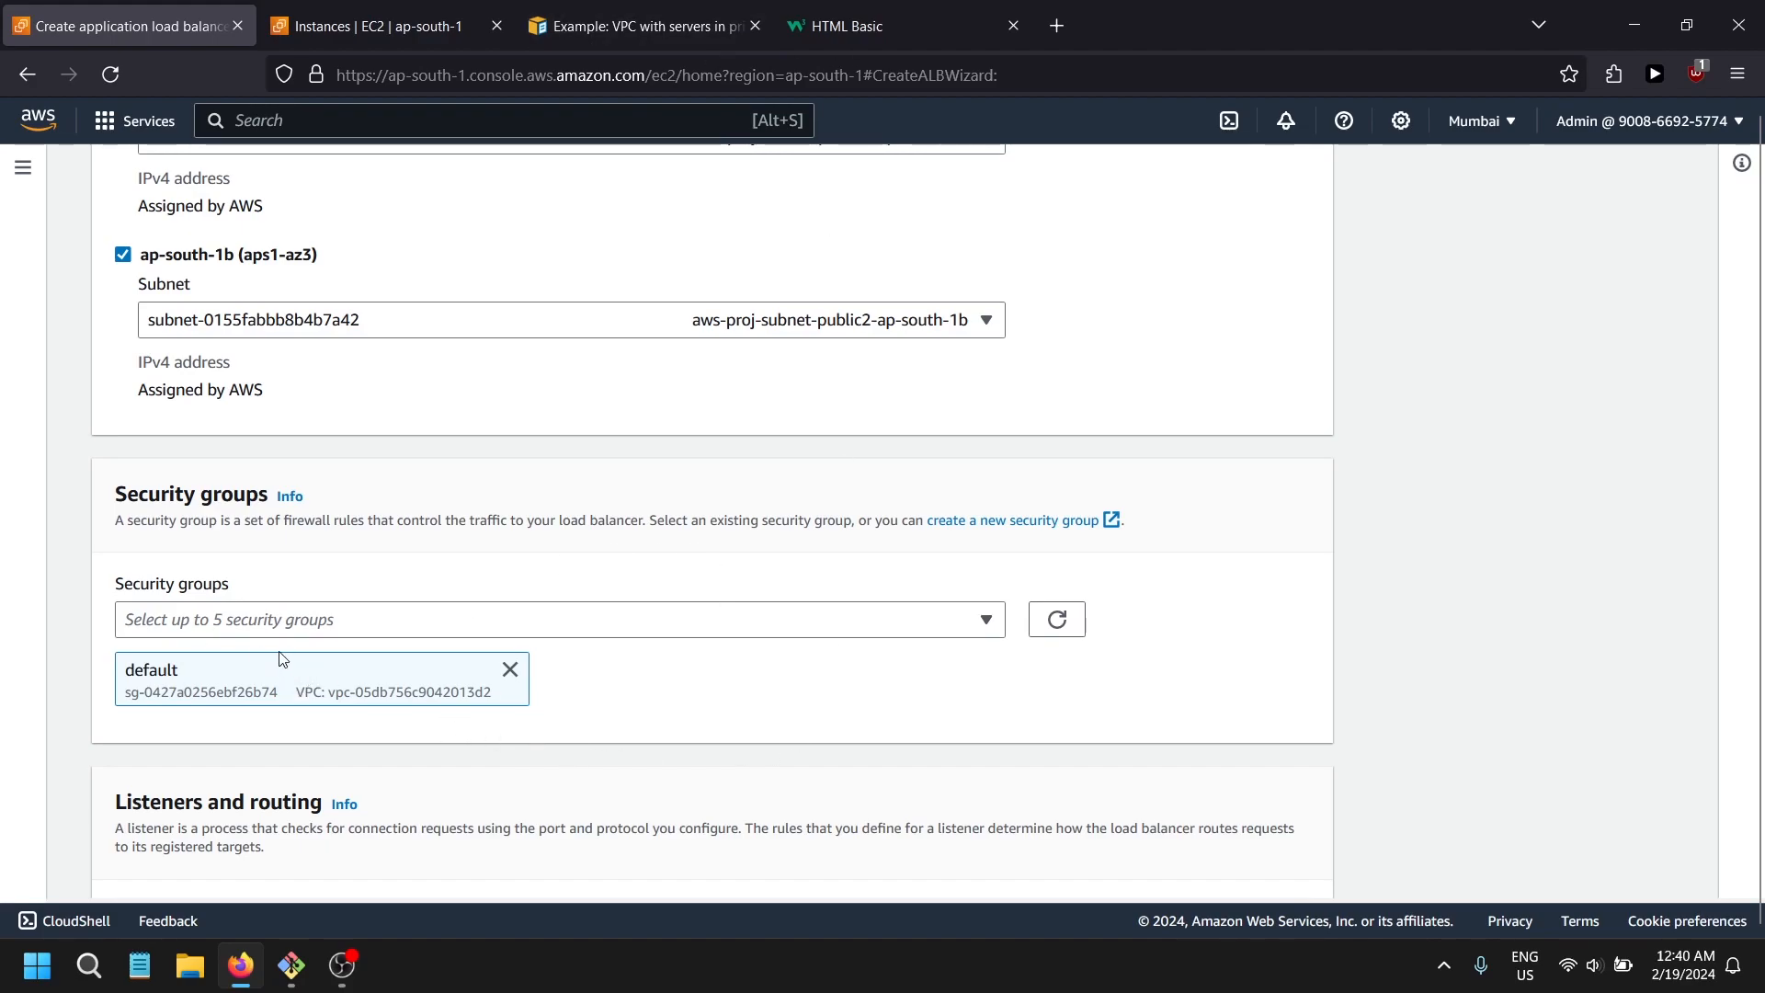
{"action": "left_click", "coordinate": [273, 622]}
{"action": "left_click", "coordinate": [134, 754]}
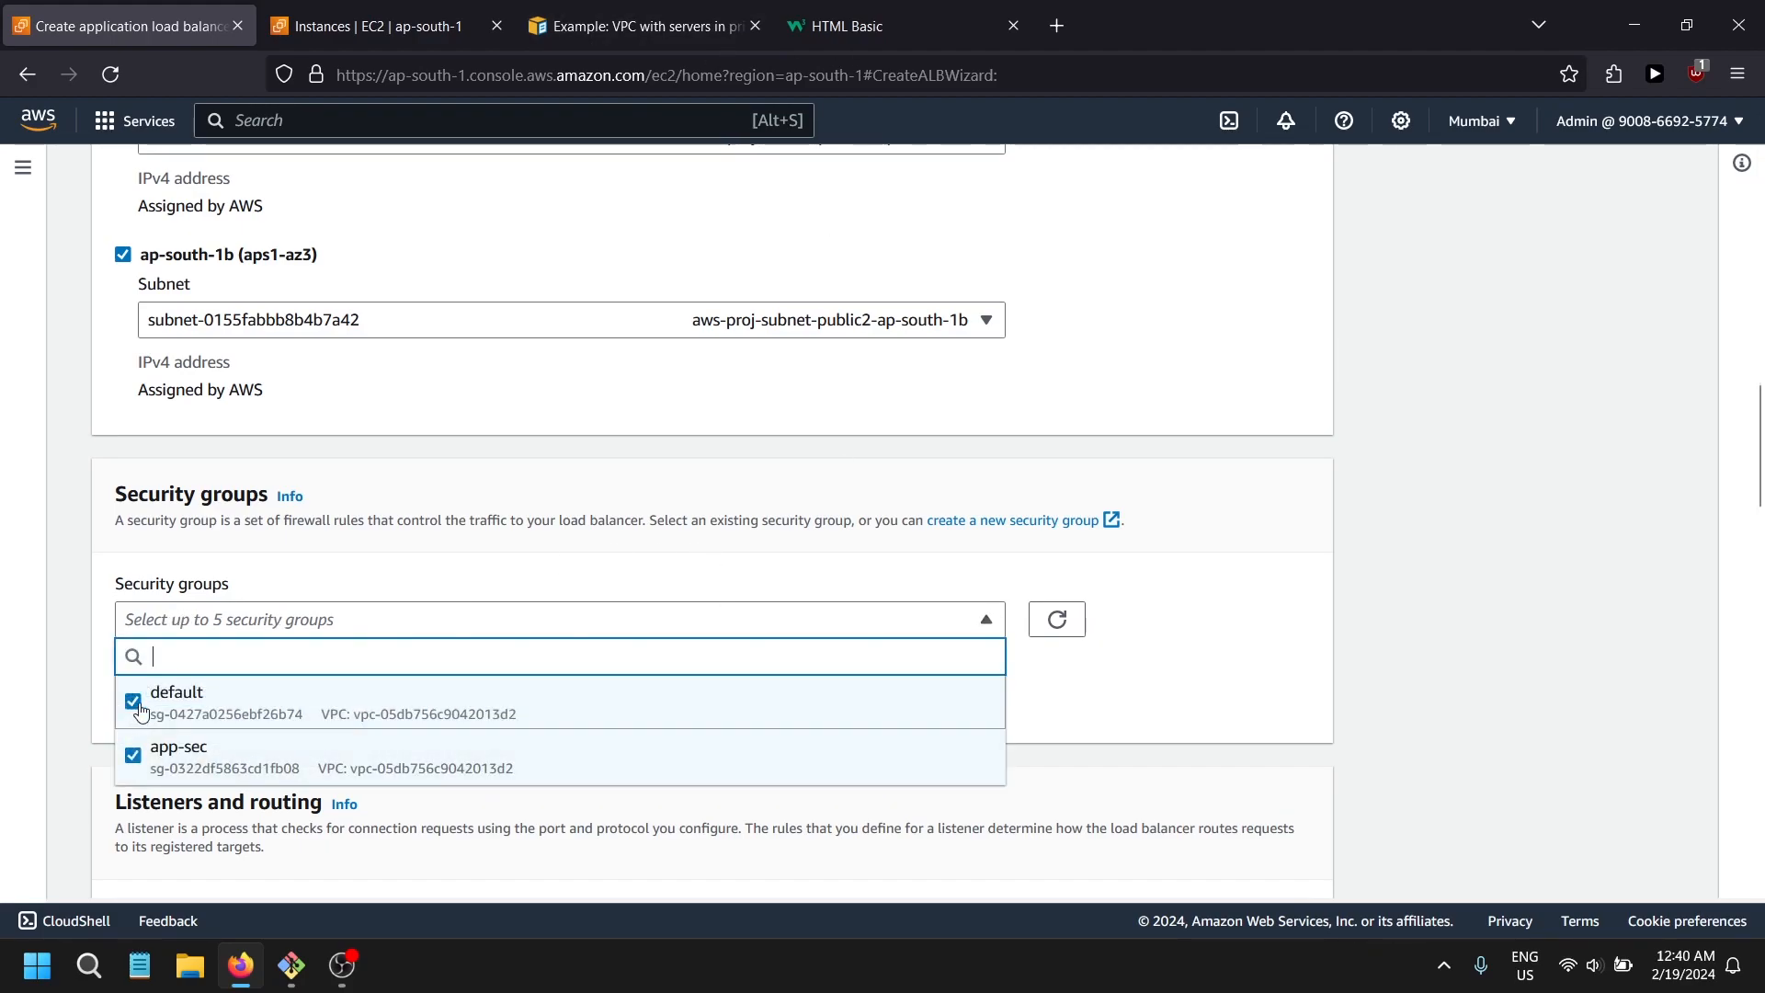
{"action": "left_click", "coordinate": [678, 831]}
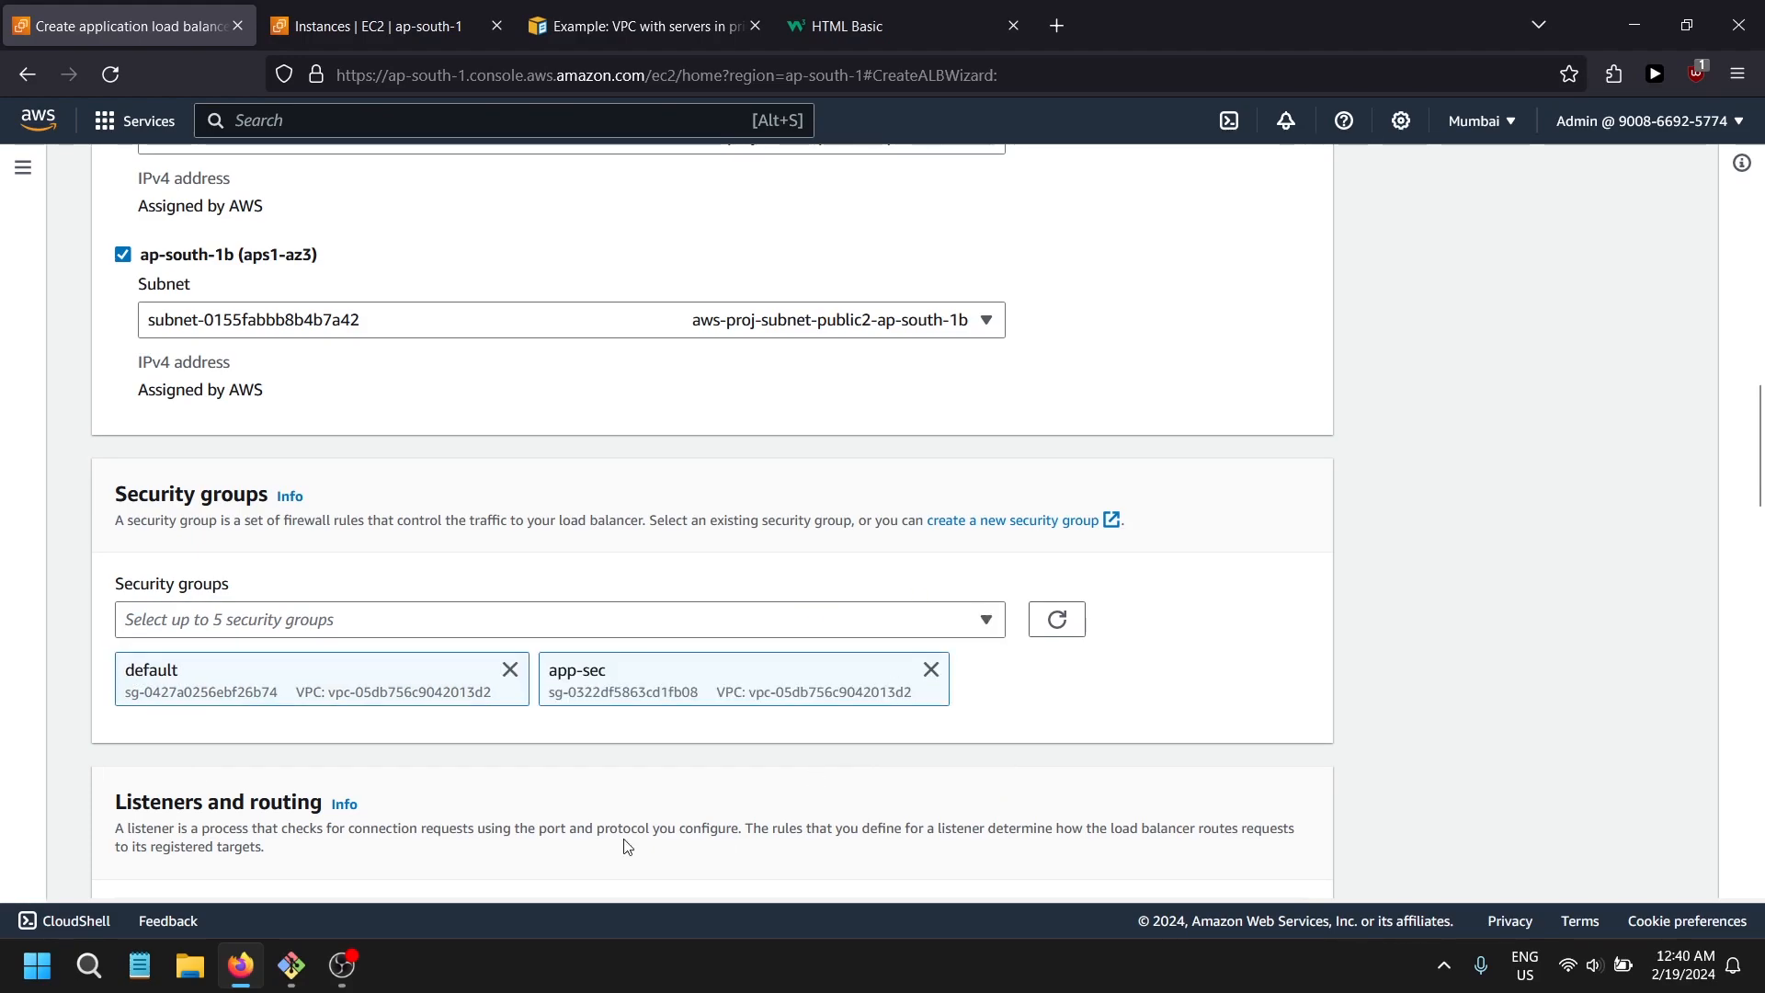
- Start creating a target group for the load balancer's HTTP listener on port 80
{"action": "scroll", "coordinate": [555, 544], "scroll_direction": "down", "scroll_amount": 5}
{"action": "scroll", "coordinate": [499, 782], "scroll_direction": "down", "scroll_amount": 1}
{"action": "left_click", "coordinate": [794, 554]}
{"action": "left_click", "coordinate": [1207, 553]}
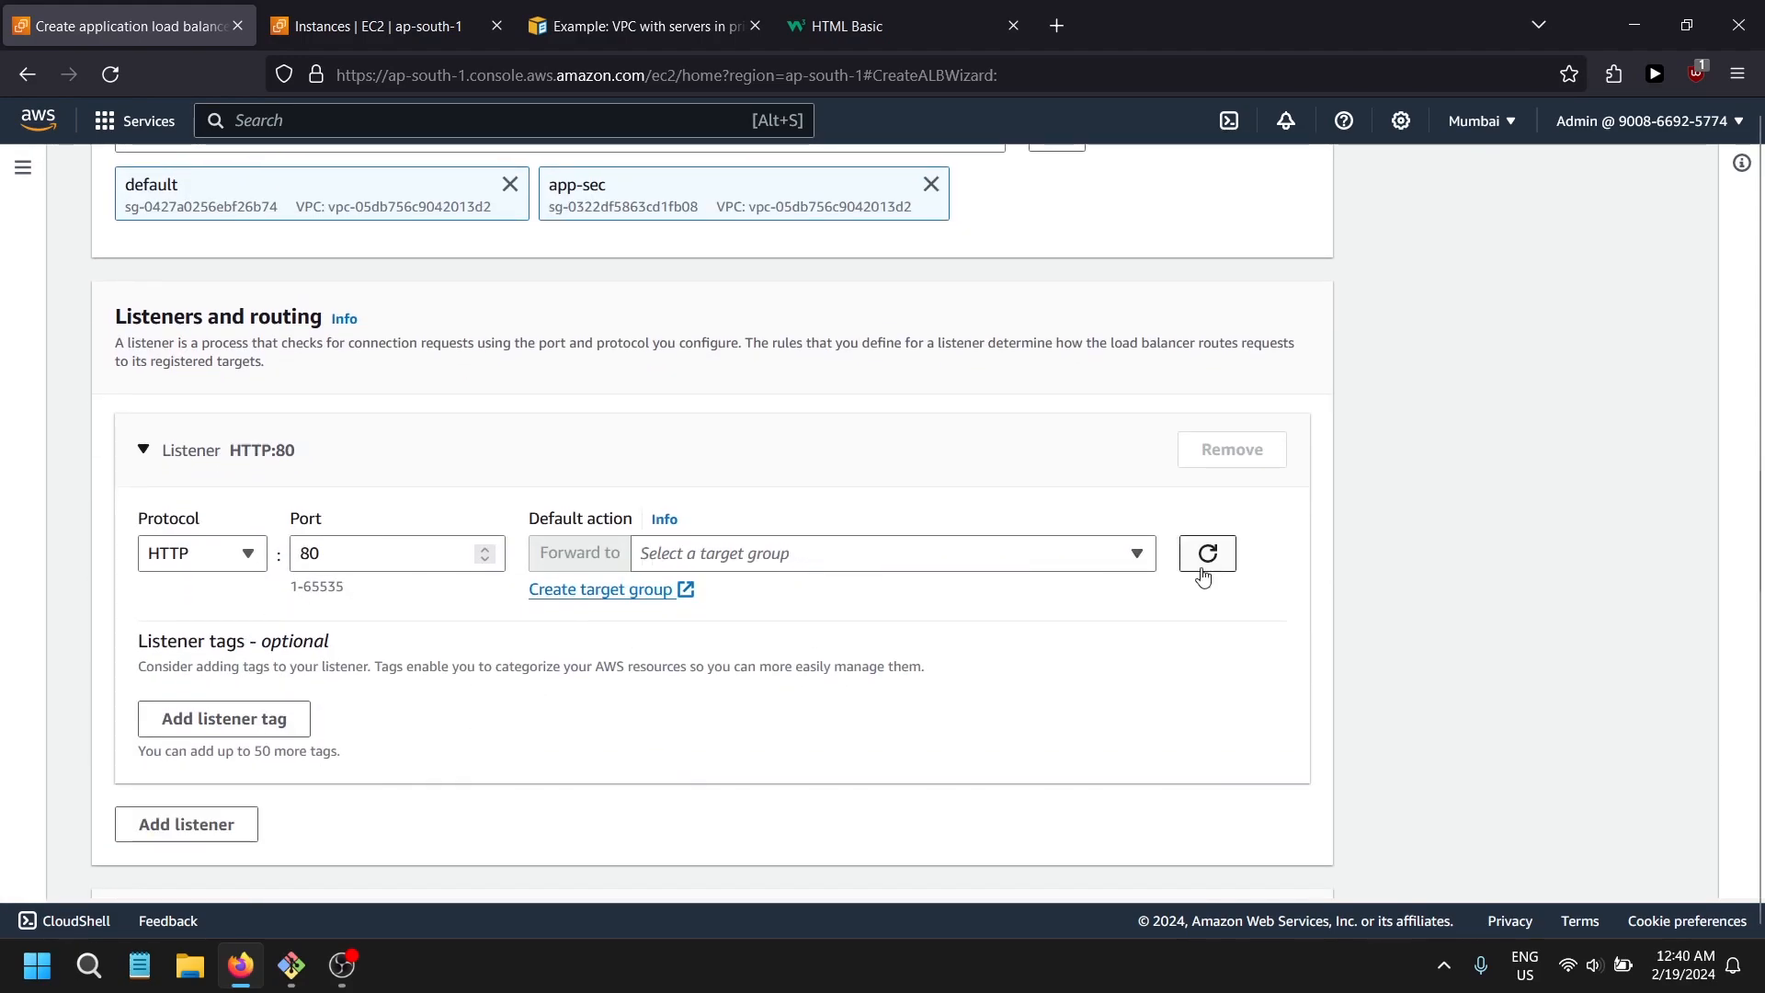
{"action": "left_click", "coordinate": [622, 593]}
- Name the new target group aws-proj-target
{"action": "scroll", "coordinate": [690, 570], "scroll_direction": "down", "scroll_amount": 10}
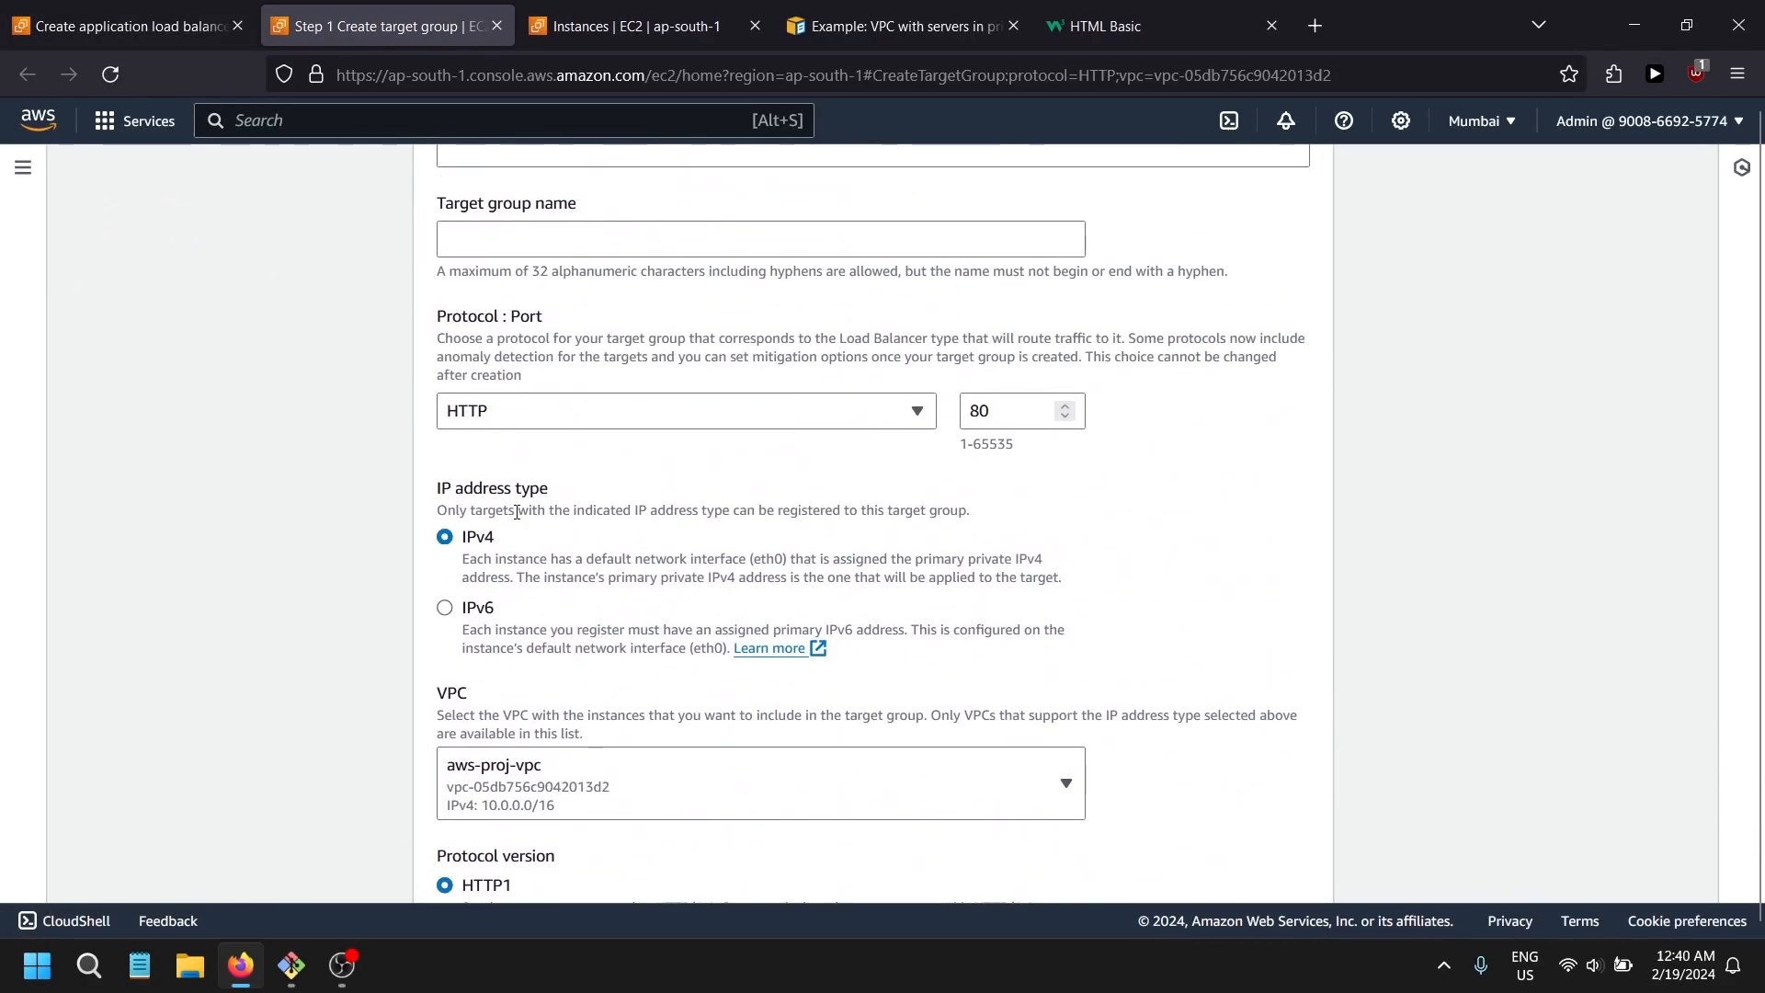
{"action": "scroll", "coordinate": [517, 512], "scroll_direction": "up", "scroll_amount": 3}
{"action": "left_click", "coordinate": [552, 482]}
{"action": "type", "text": "a"}
{"action": "key", "text": "BackSpace"}
{"action": "type", "text": "aws-"}
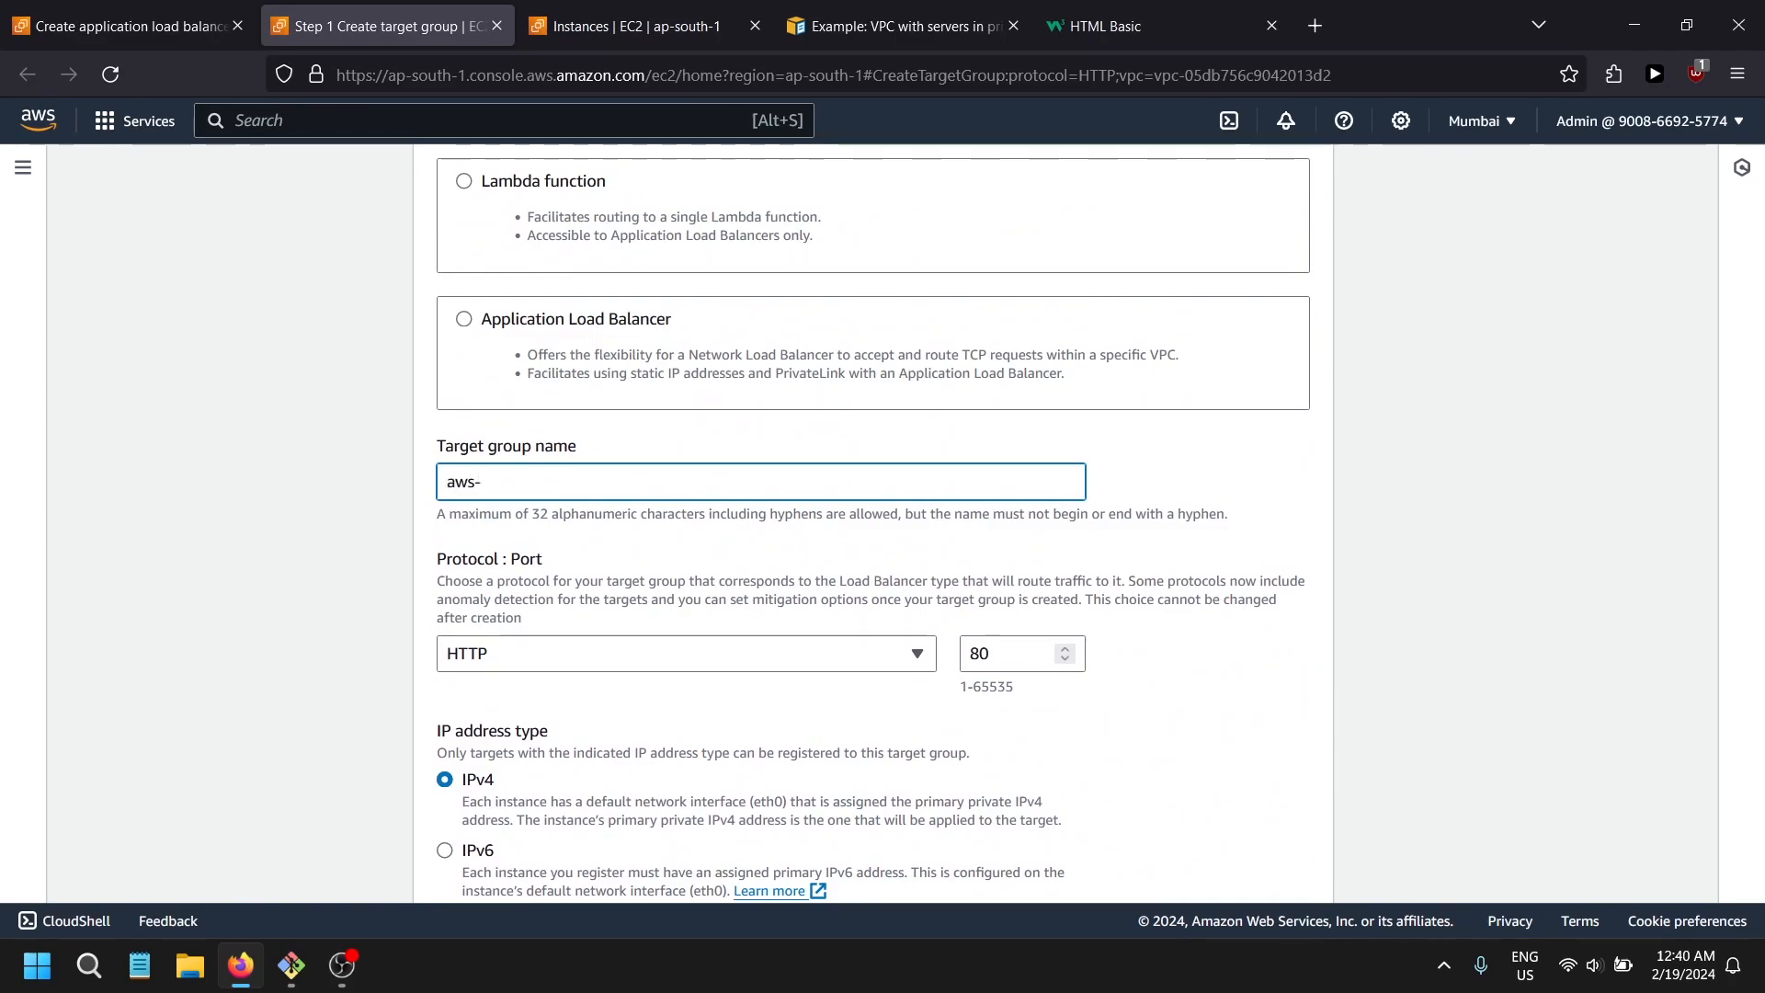
{"action": "type", "text": "proj-"}
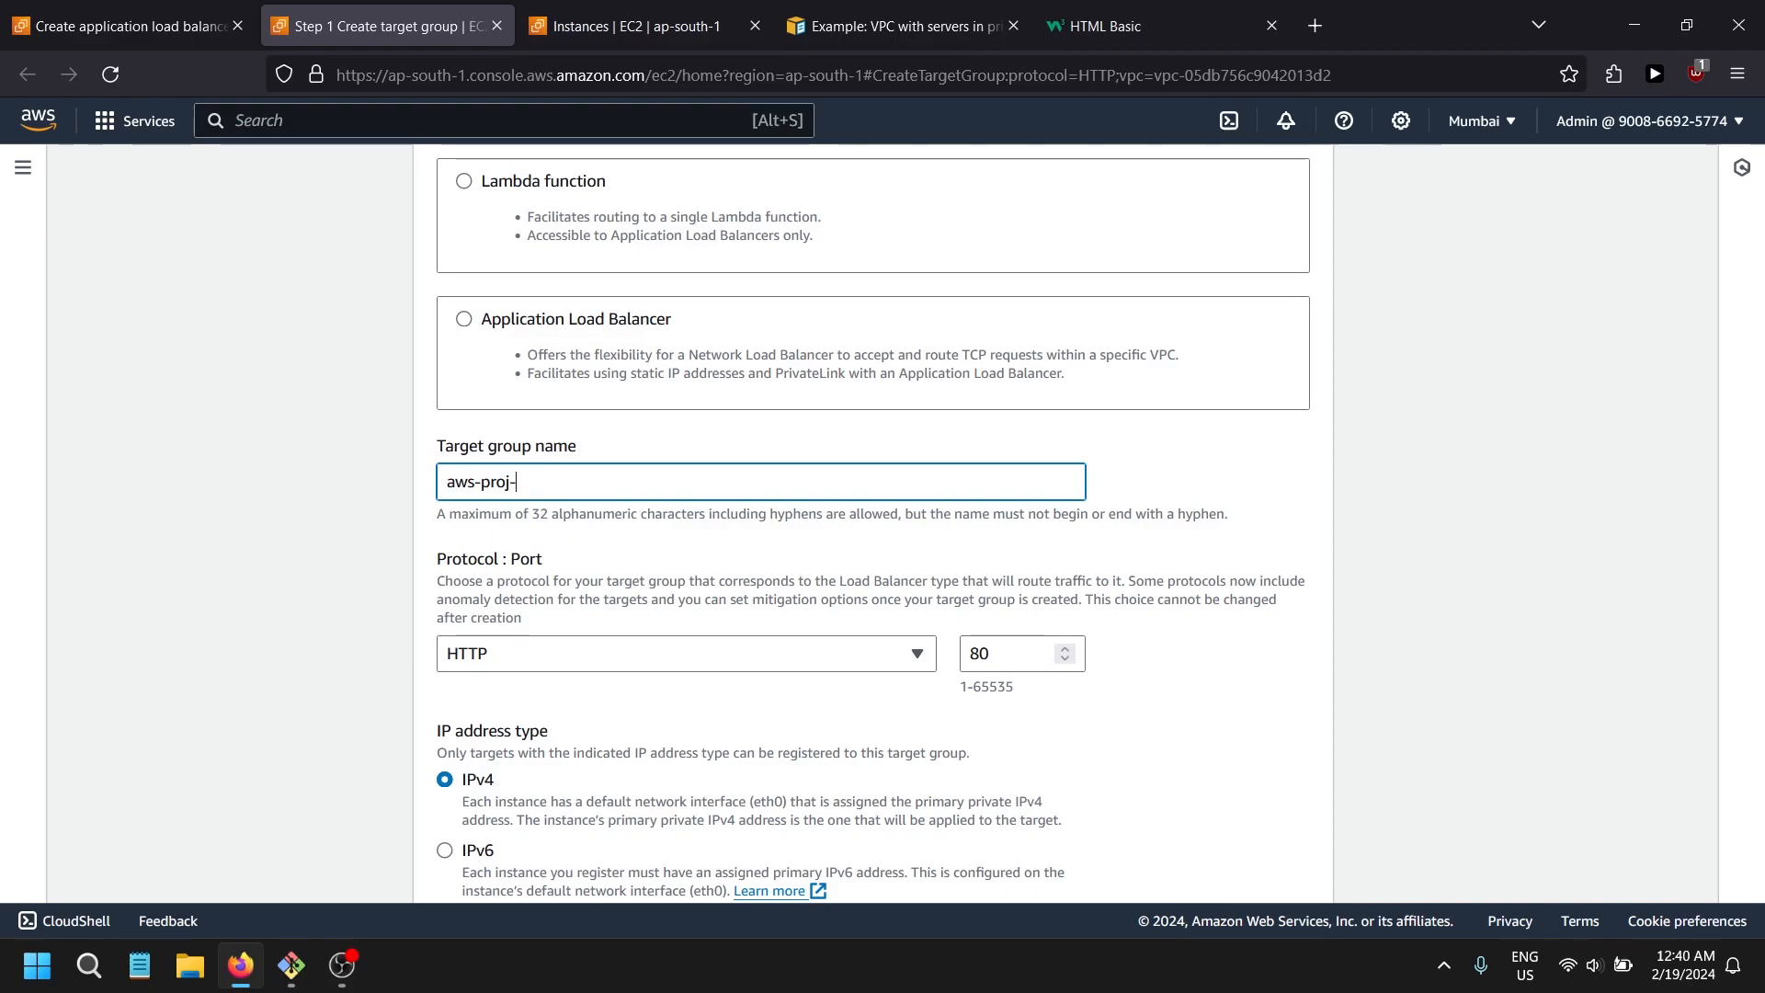
{"action": "type", "text": "tareg"}
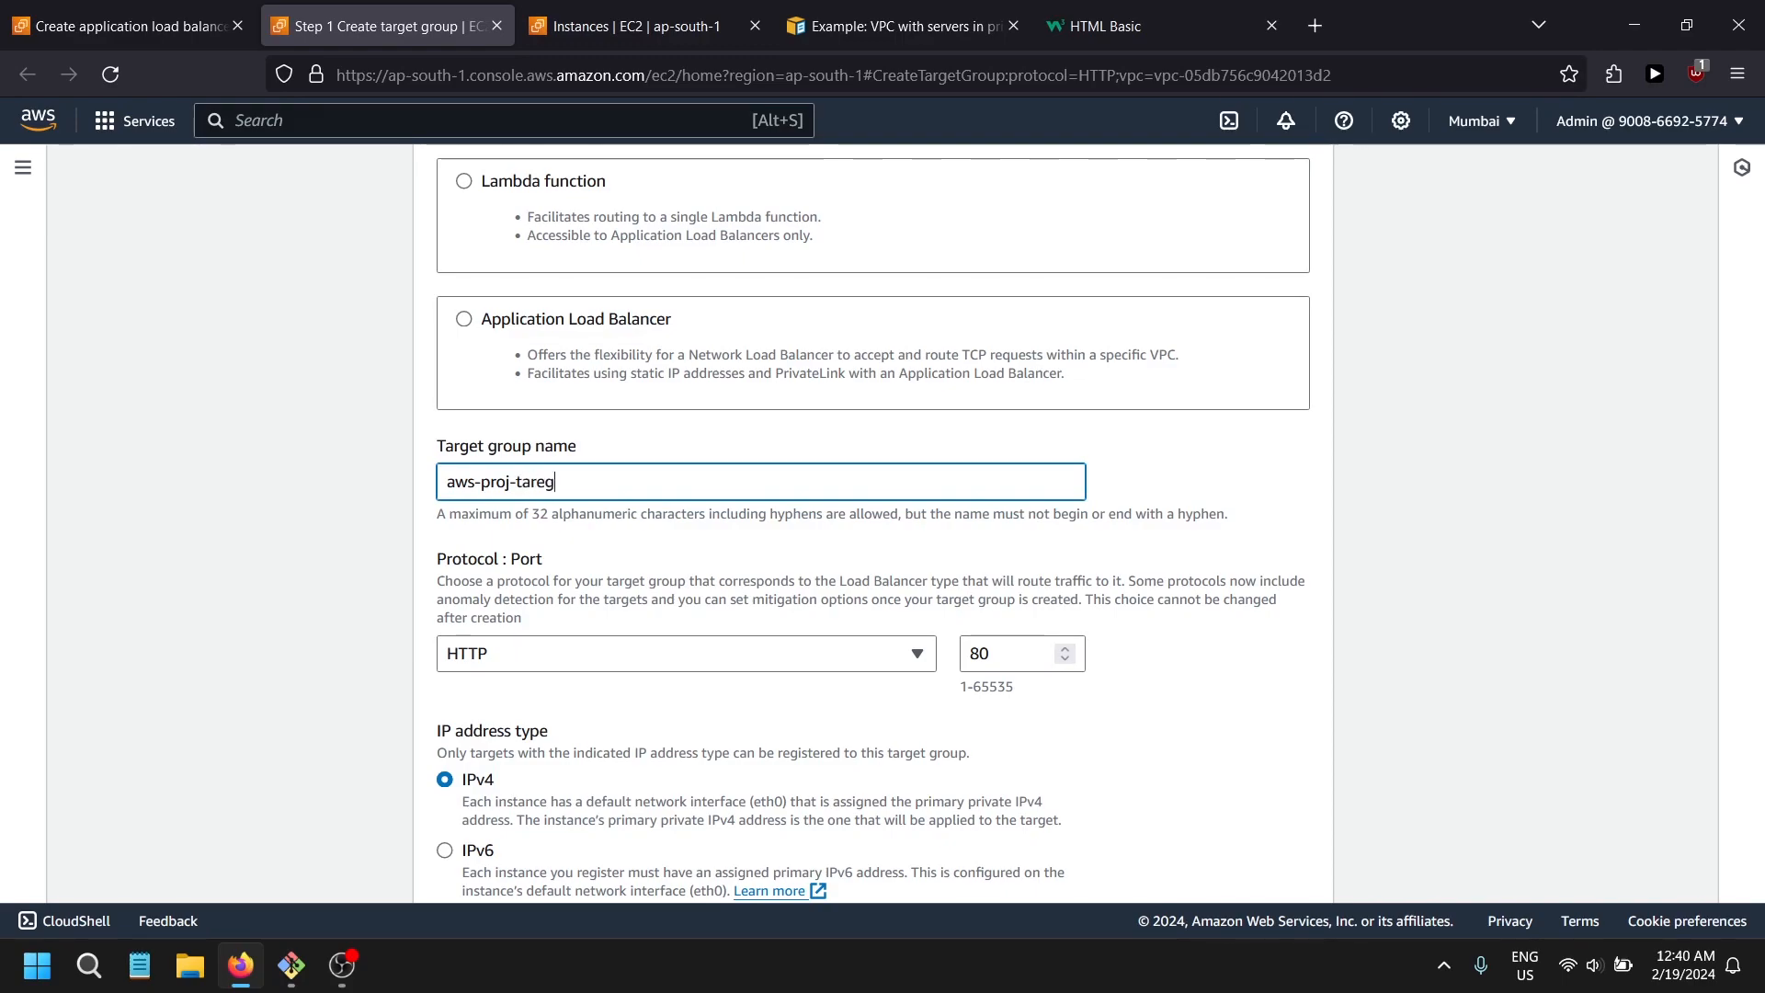
{"action": "key", "text": "BackSpace"}
{"action": "key", "text": "BackSpace"}
{"action": "type", "text": "get"}
- Keep HTTP port 80, IPv4, aws-proj-vpc, HTTP1 and the "/" health check path, and continue to target registration
{"action": "scroll", "coordinate": [444, 620], "scroll_direction": "down", "scroll_amount": 3}
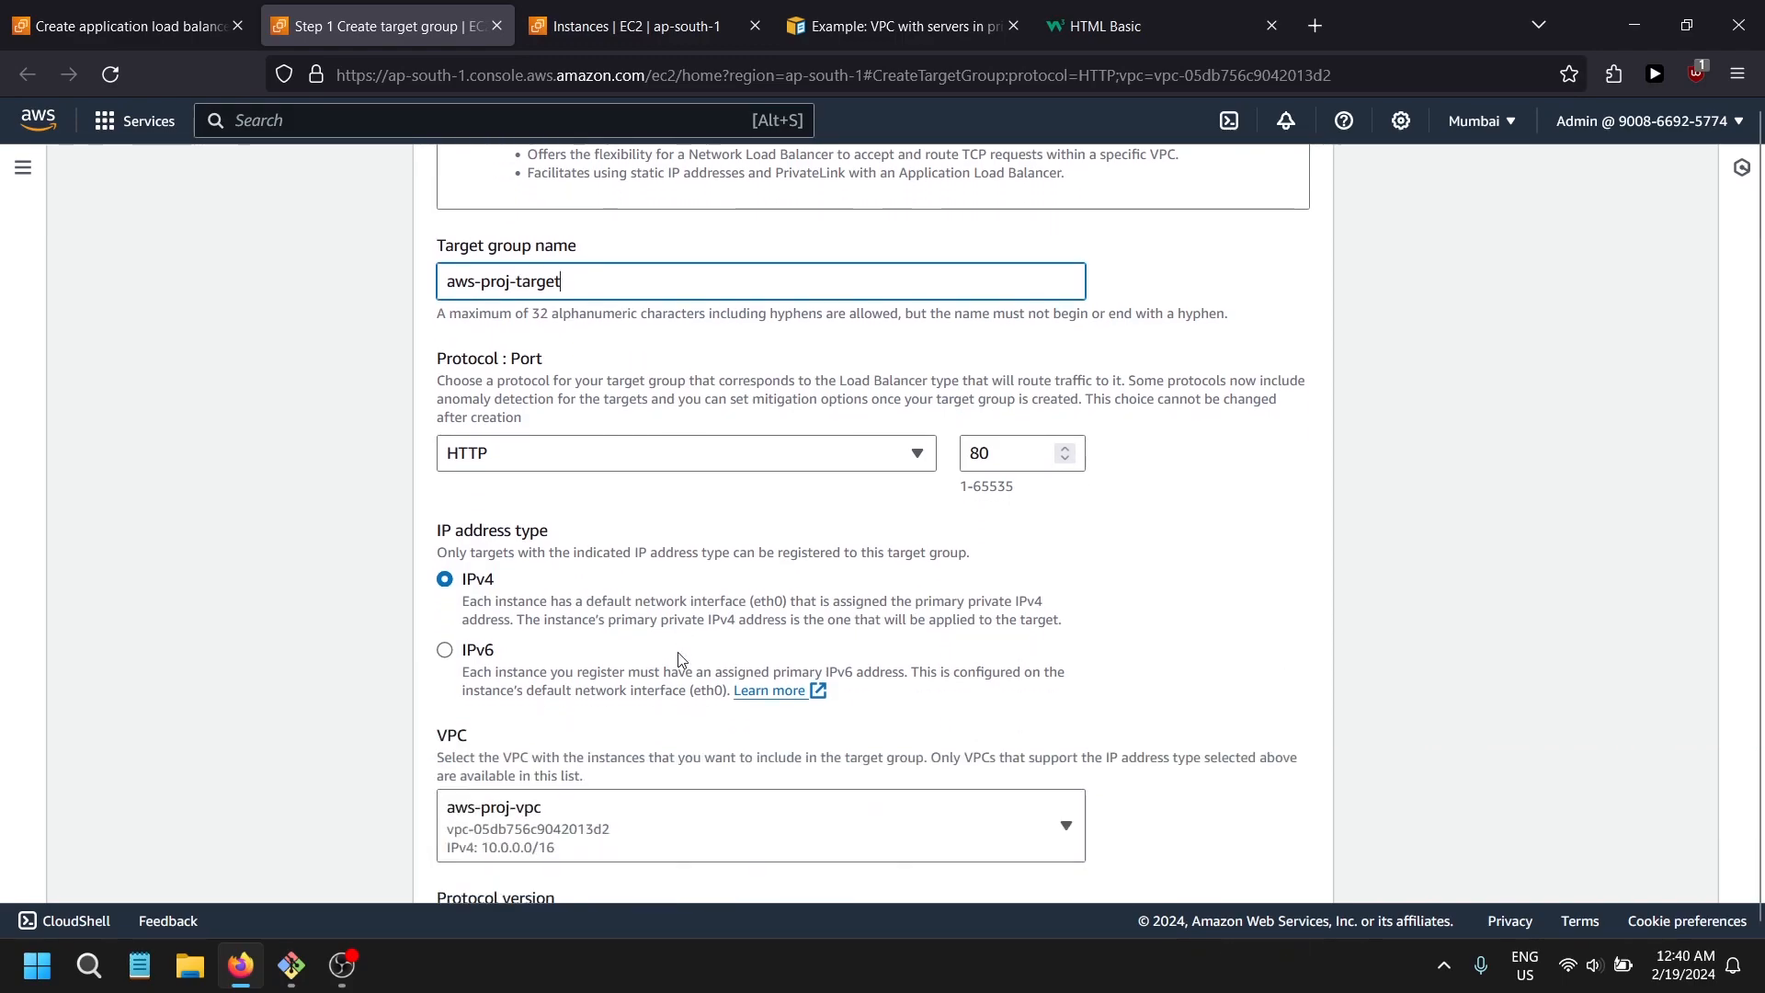
{"action": "scroll", "coordinate": [444, 620], "scroll_direction": "down", "scroll_amount": 4}
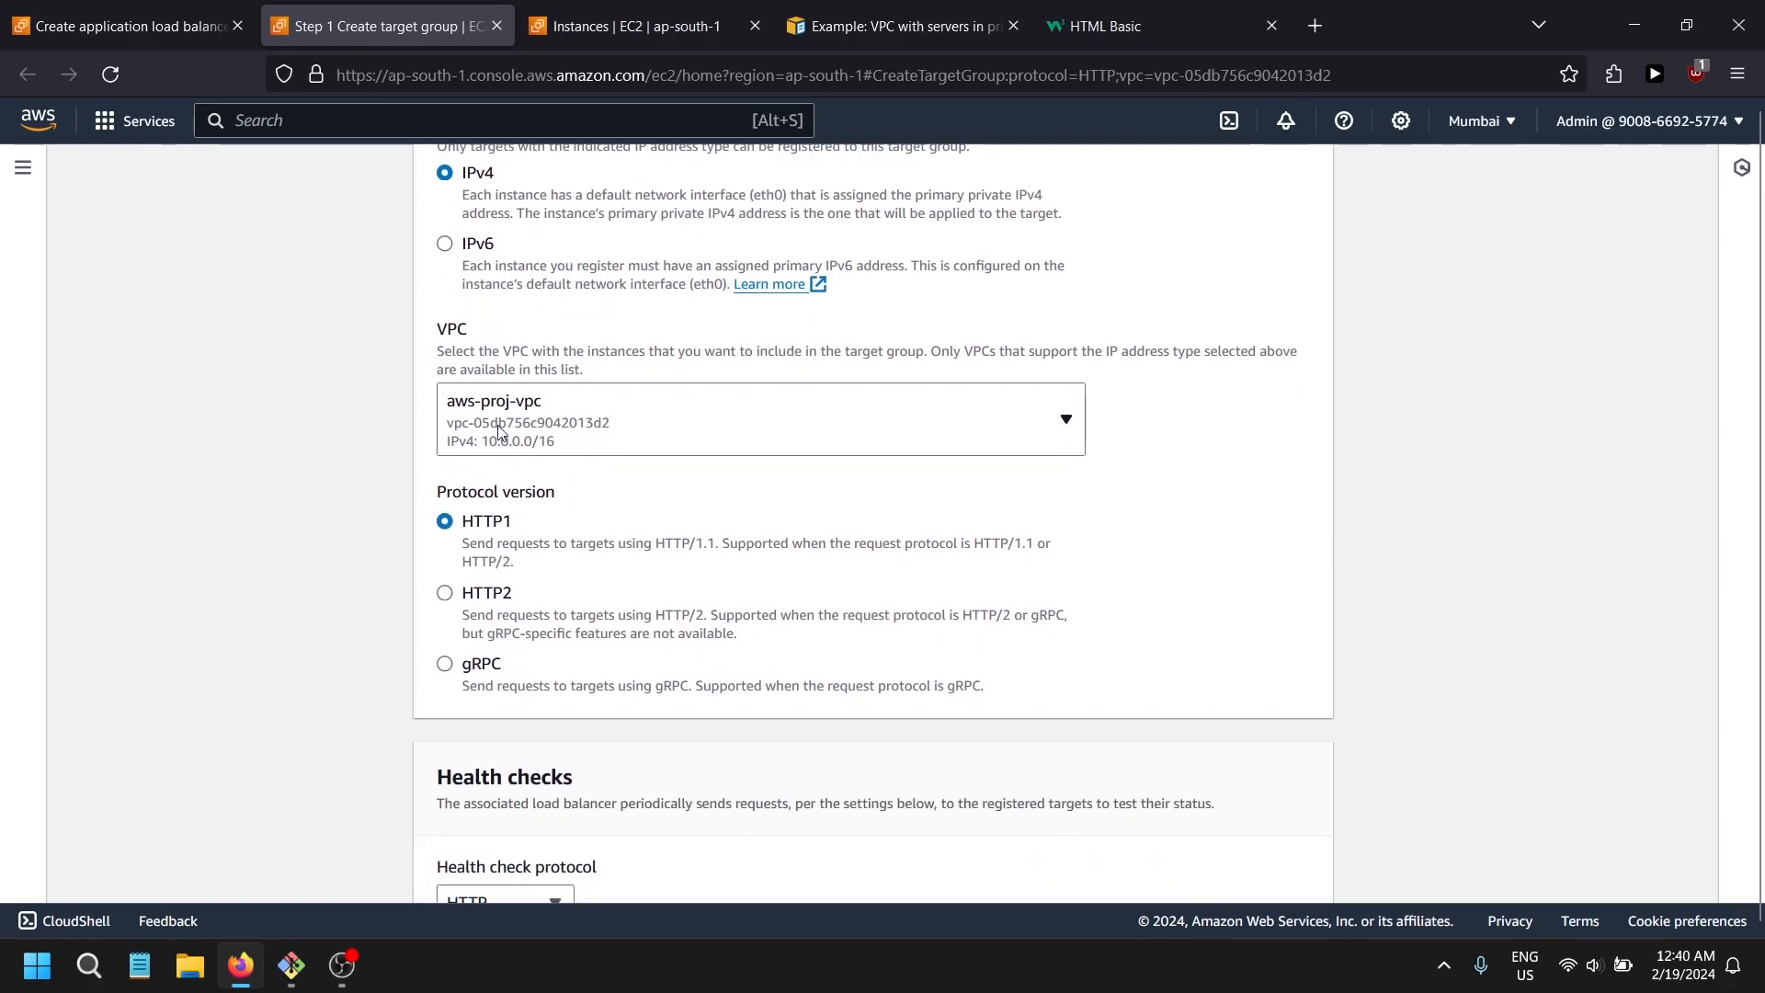
{"action": "scroll", "coordinate": [622, 492], "scroll_direction": "down", "scroll_amount": 7}
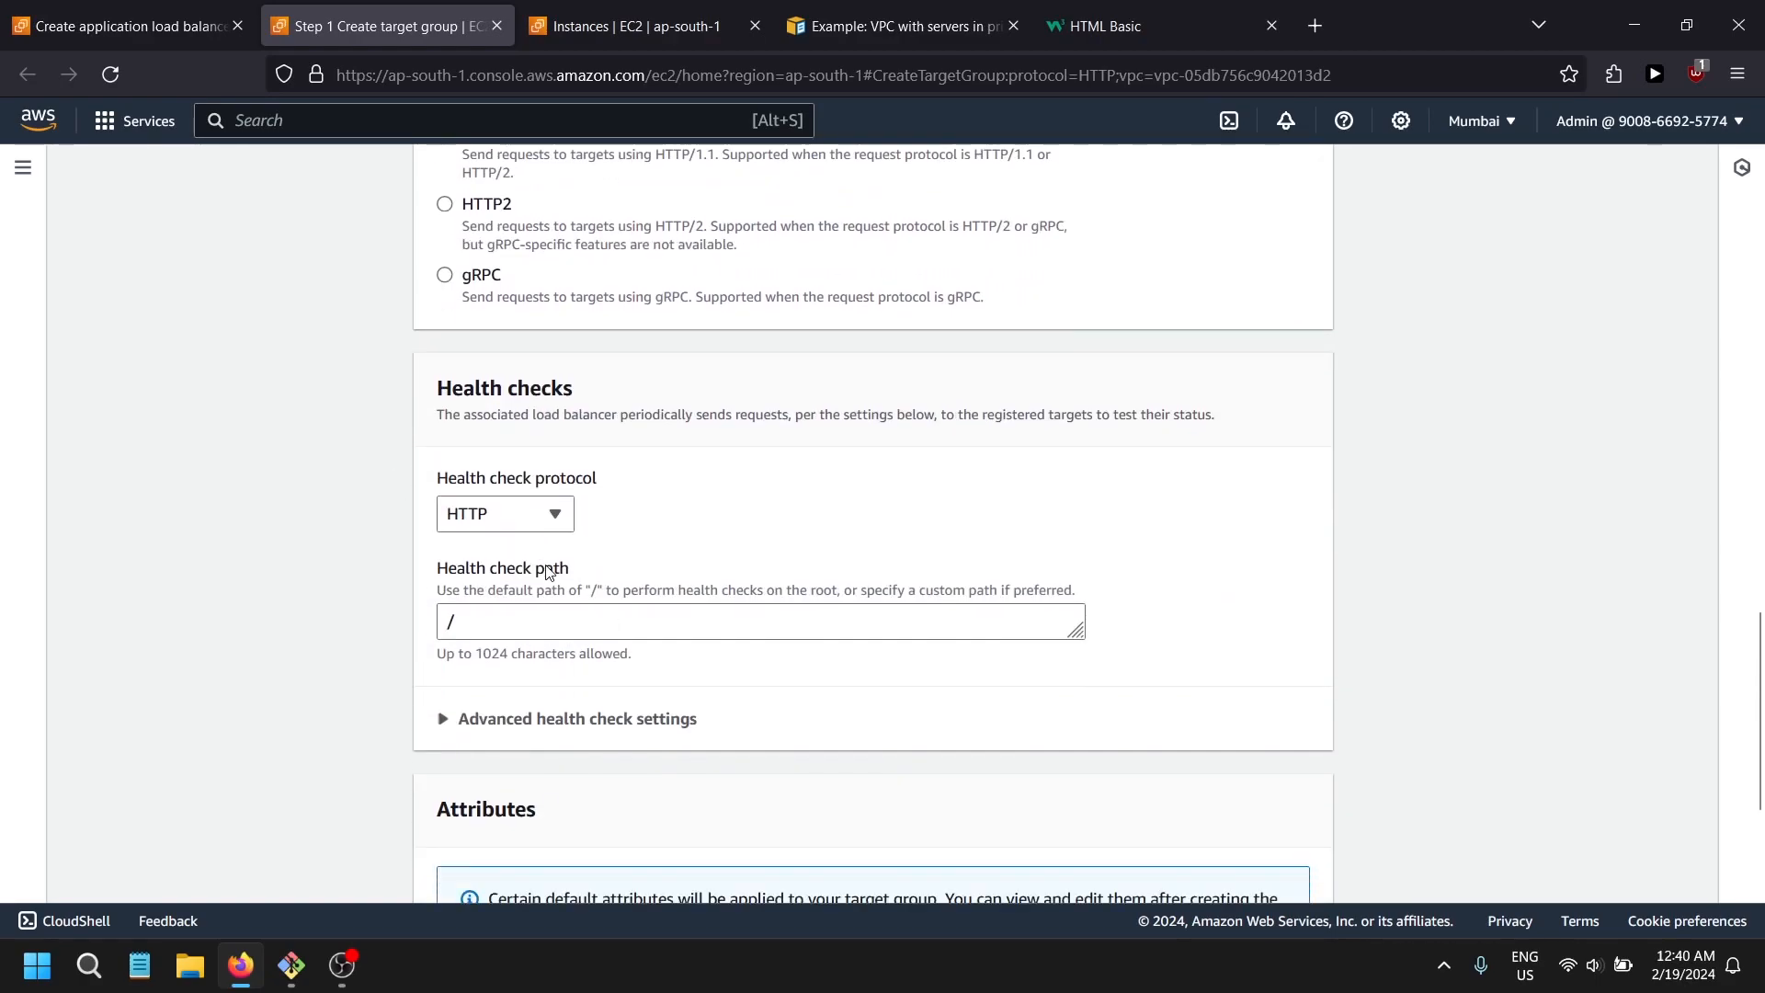
{"action": "left_click", "coordinate": [1288, 862]}
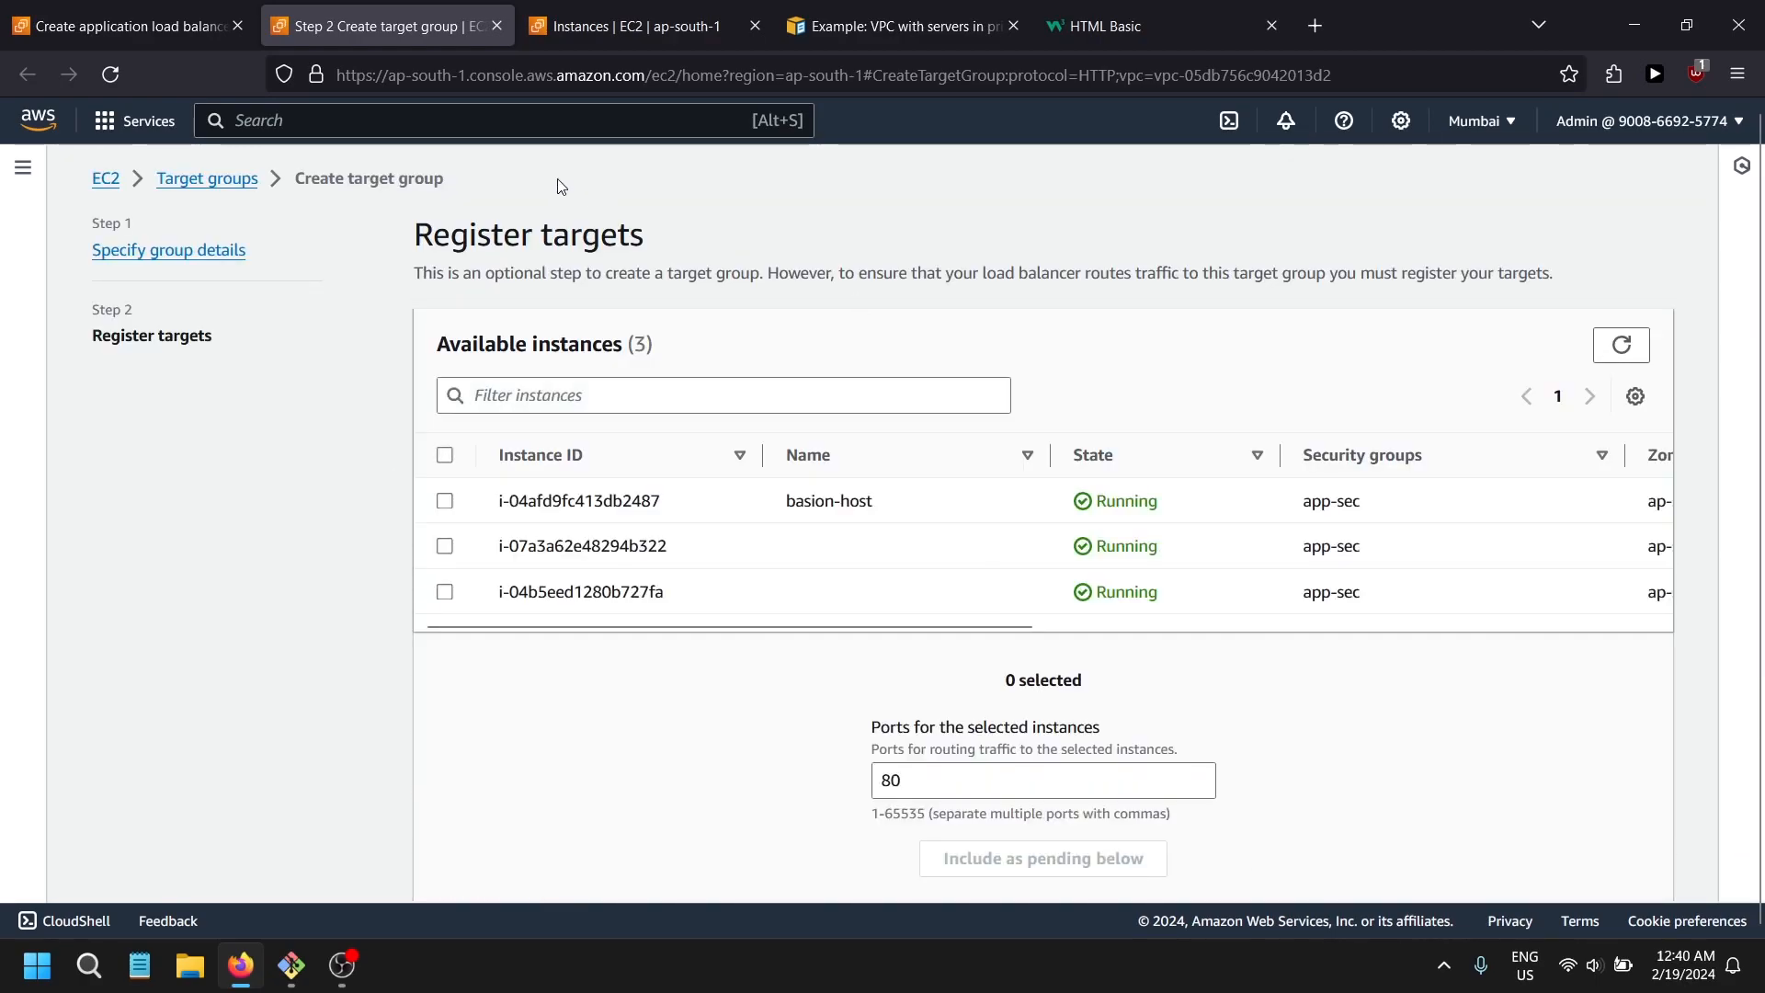
- Include the two unnamed instances, leaving out basion-host, as pending targets on port 80
{"action": "left_click", "coordinate": [445, 546]}
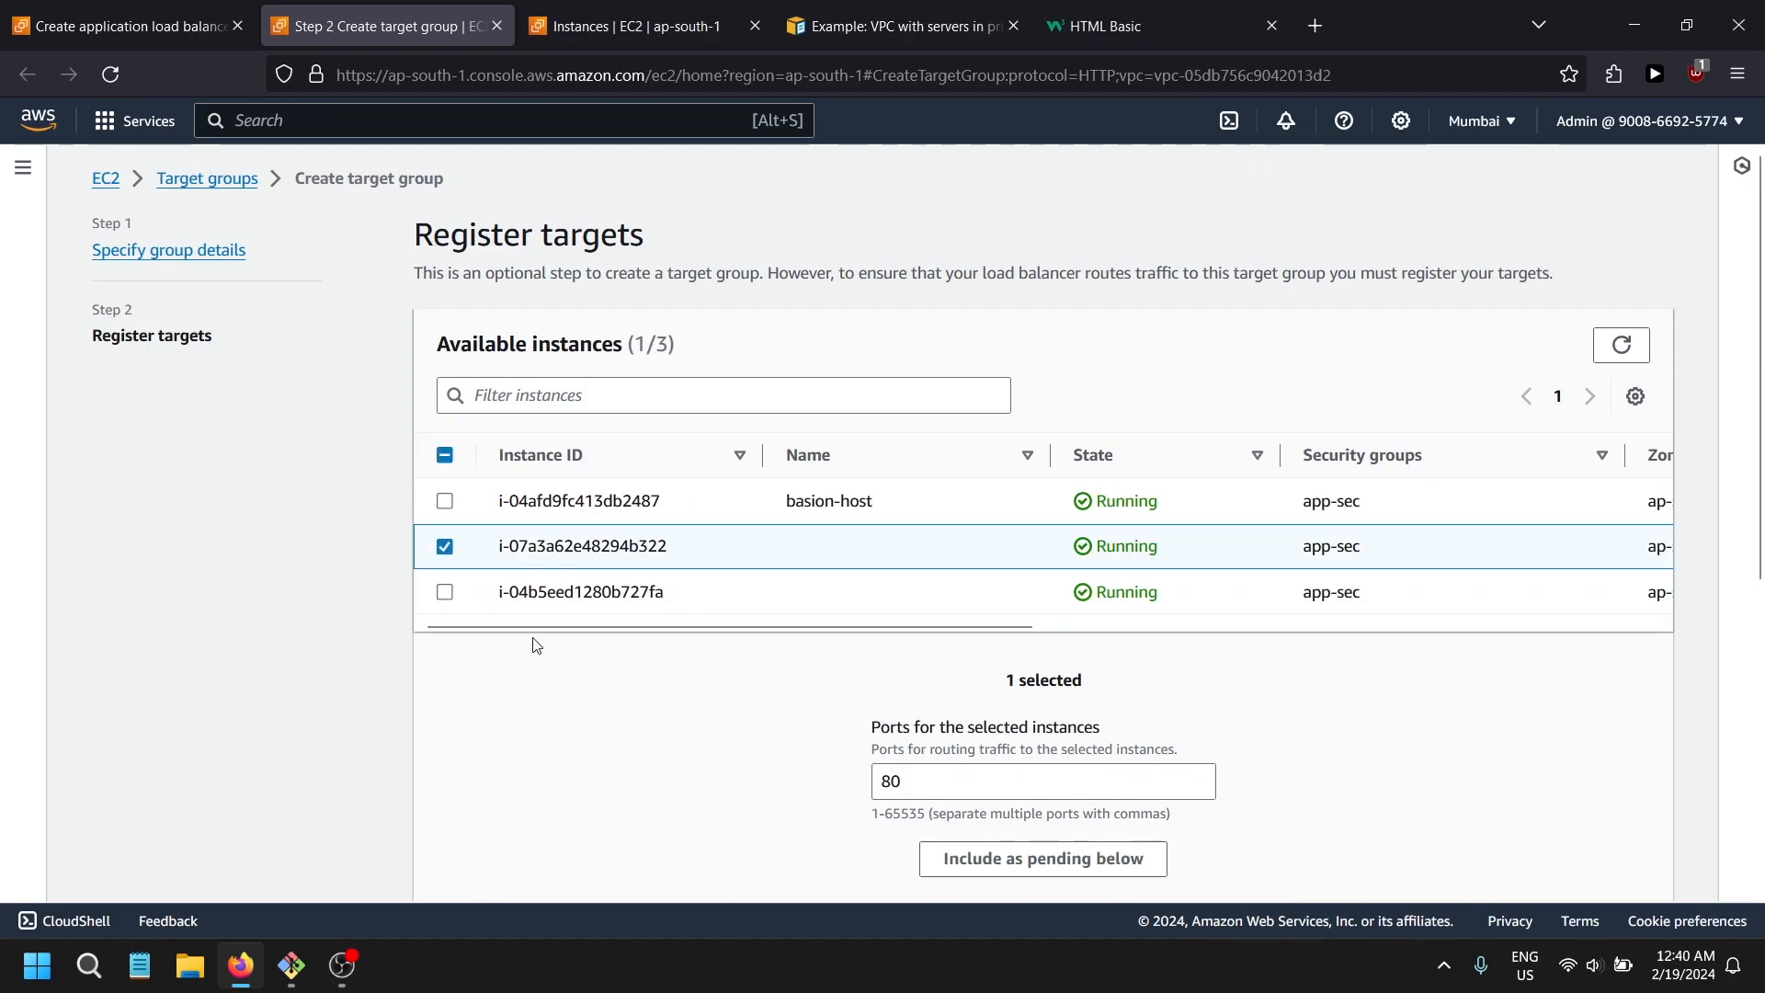
{"action": "scroll", "coordinate": [1050, 834], "scroll_direction": "down", "scroll_amount": 1}
{"action": "left_click", "coordinate": [980, 740]}
{"action": "scroll", "coordinate": [980, 750], "scroll_direction": "down", "scroll_amount": 3}
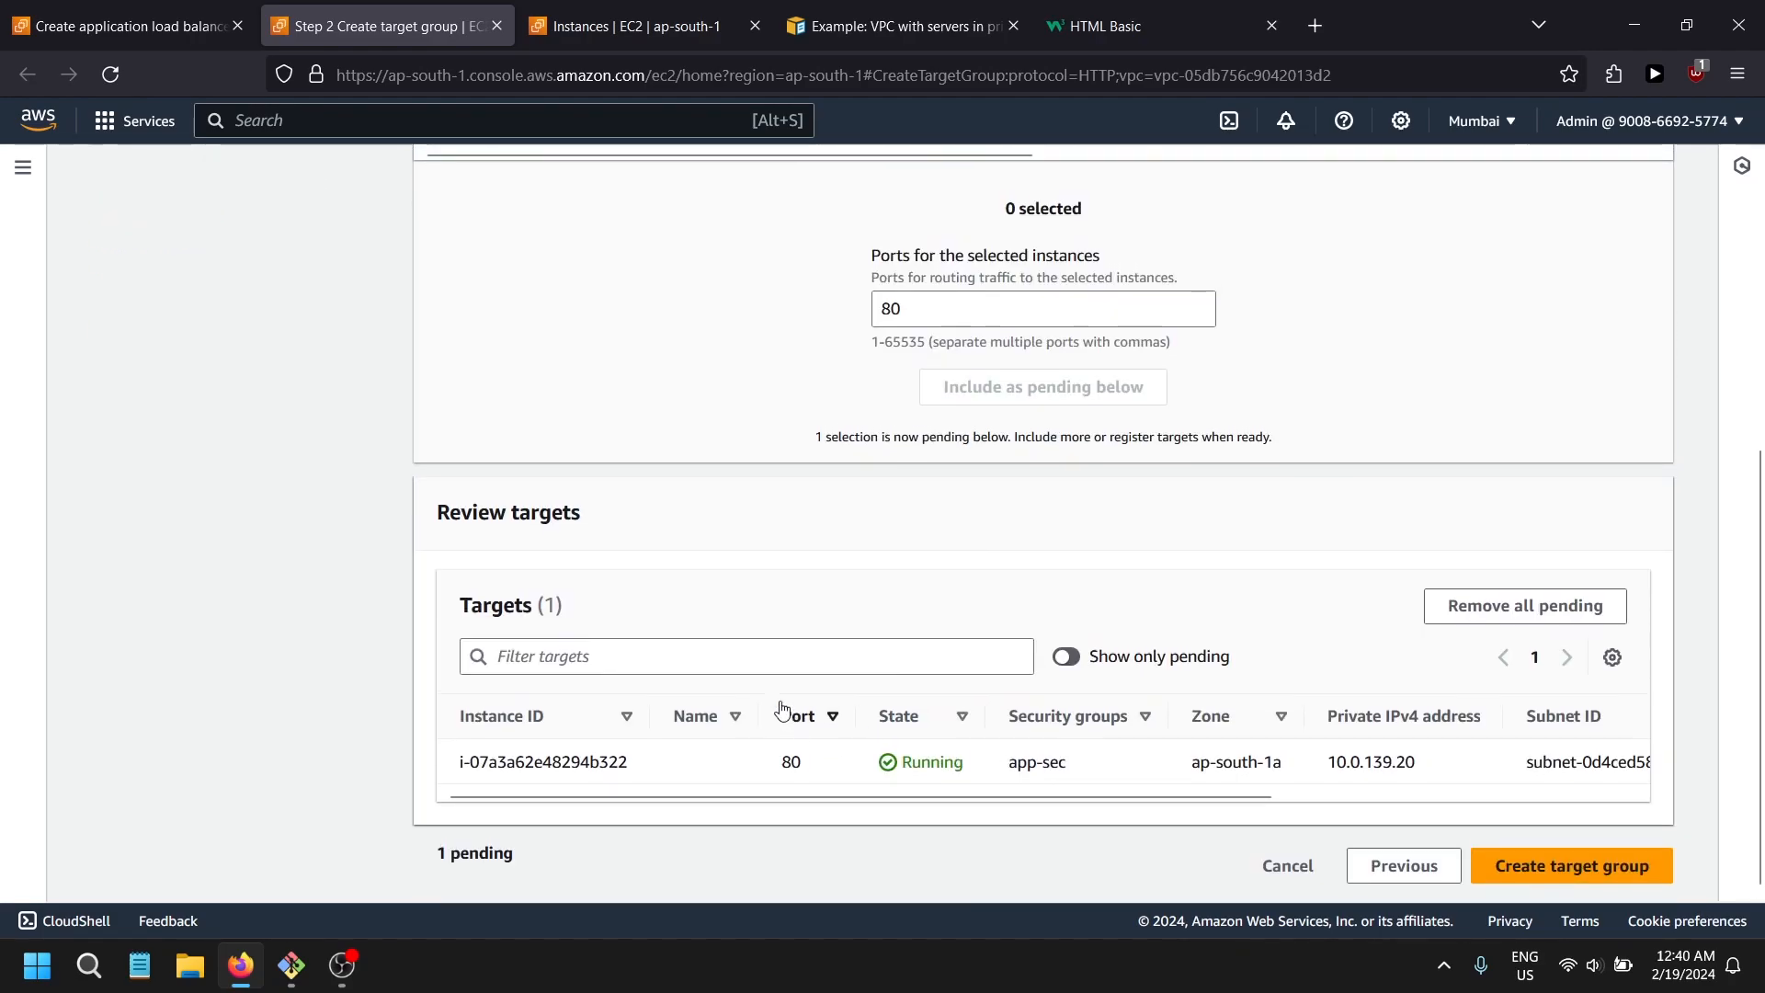
{"action": "scroll", "coordinate": [498, 546], "scroll_direction": "up", "scroll_amount": 5}
{"action": "left_click", "coordinate": [445, 592]}
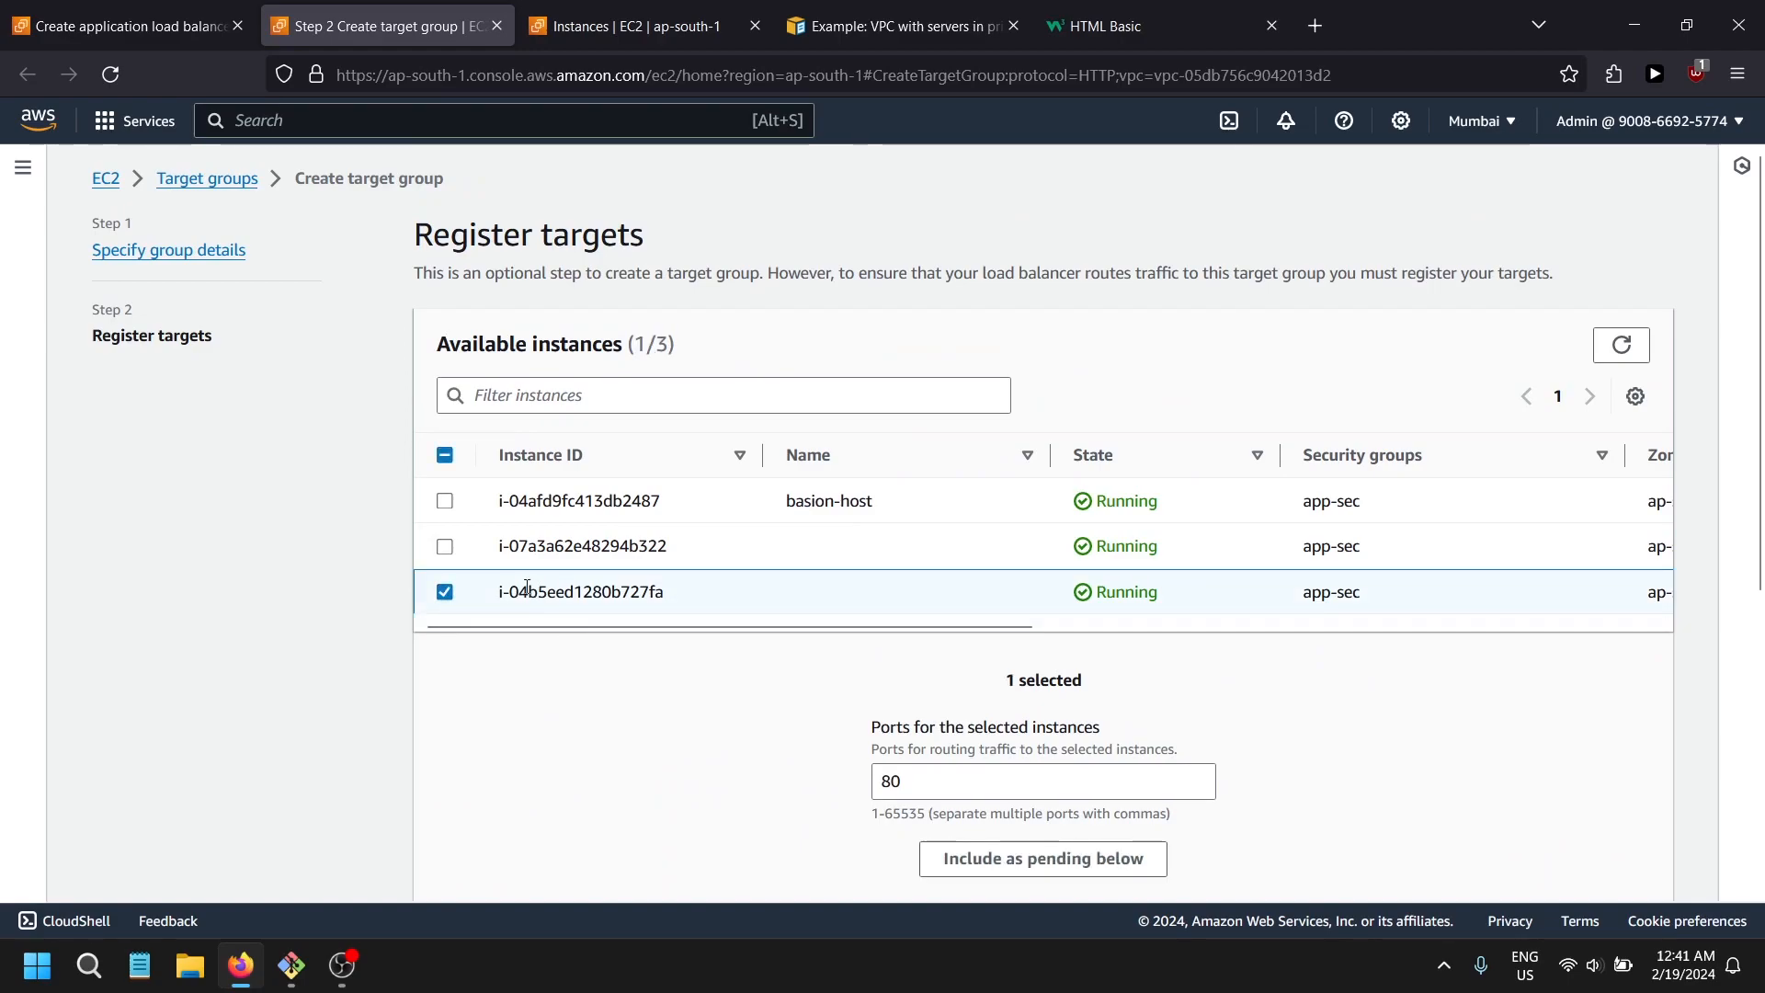
{"action": "scroll", "coordinate": [858, 702], "scroll_direction": "down", "scroll_amount": 2}
{"action": "left_click", "coordinate": [991, 634]}
{"action": "scroll", "coordinate": [989, 648], "scroll_direction": "down", "scroll_amount": 3}
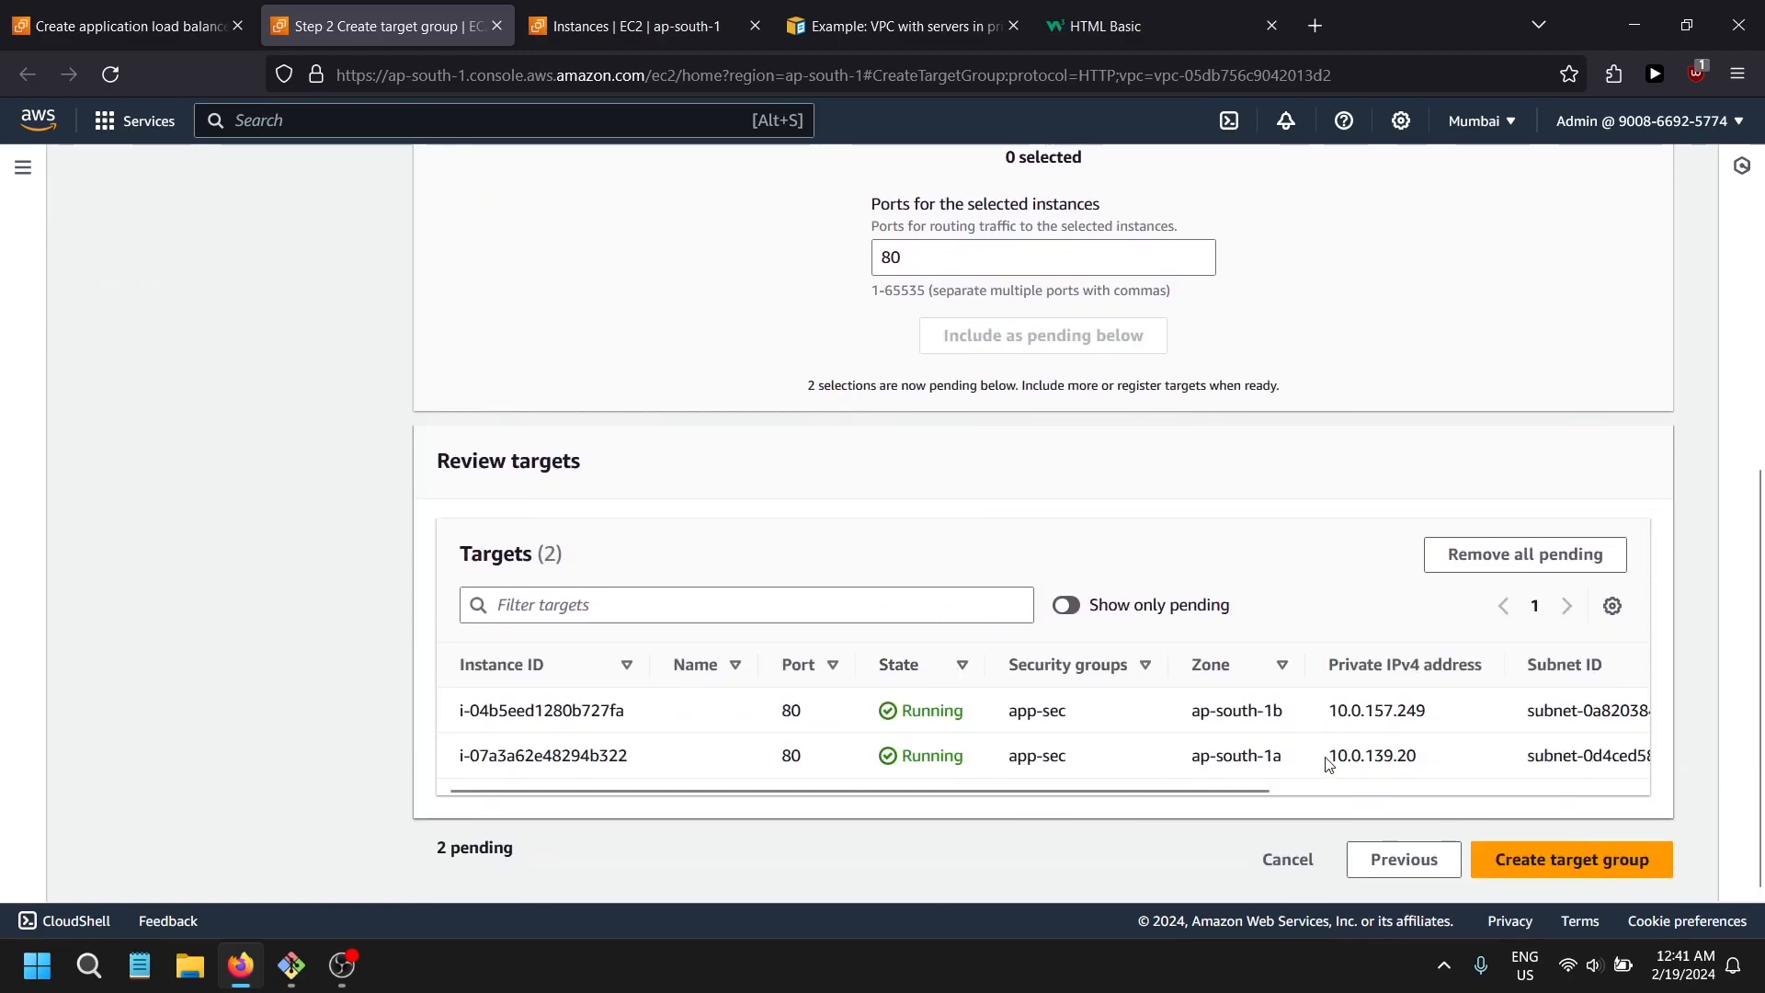
- Check the pending targets against the available instances' zones and subnets, and create the target group
{"action": "scroll", "coordinate": [1186, 723], "scroll_direction": "up", "scroll_amount": 4}
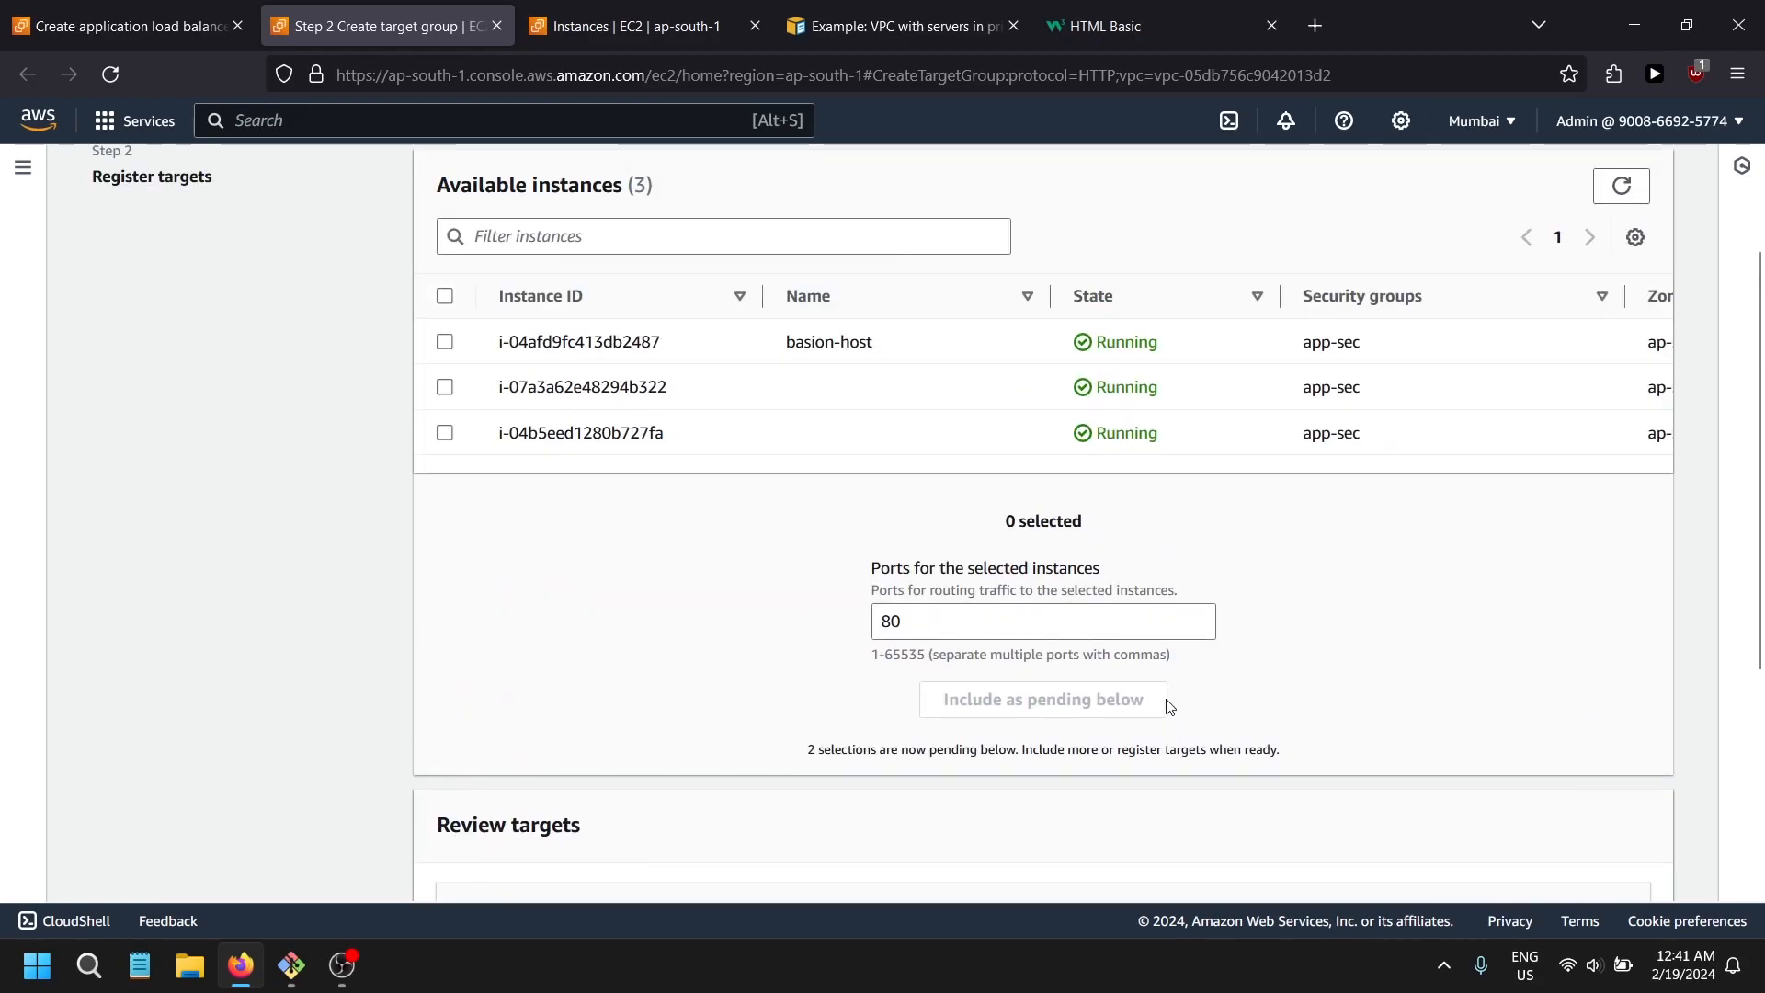
{"action": "scroll", "coordinate": [984, 576], "scroll_direction": "down", "scroll_amount": 4}
{"action": "scroll", "coordinate": [1190, 731], "scroll_direction": "up", "scroll_amount": 6}
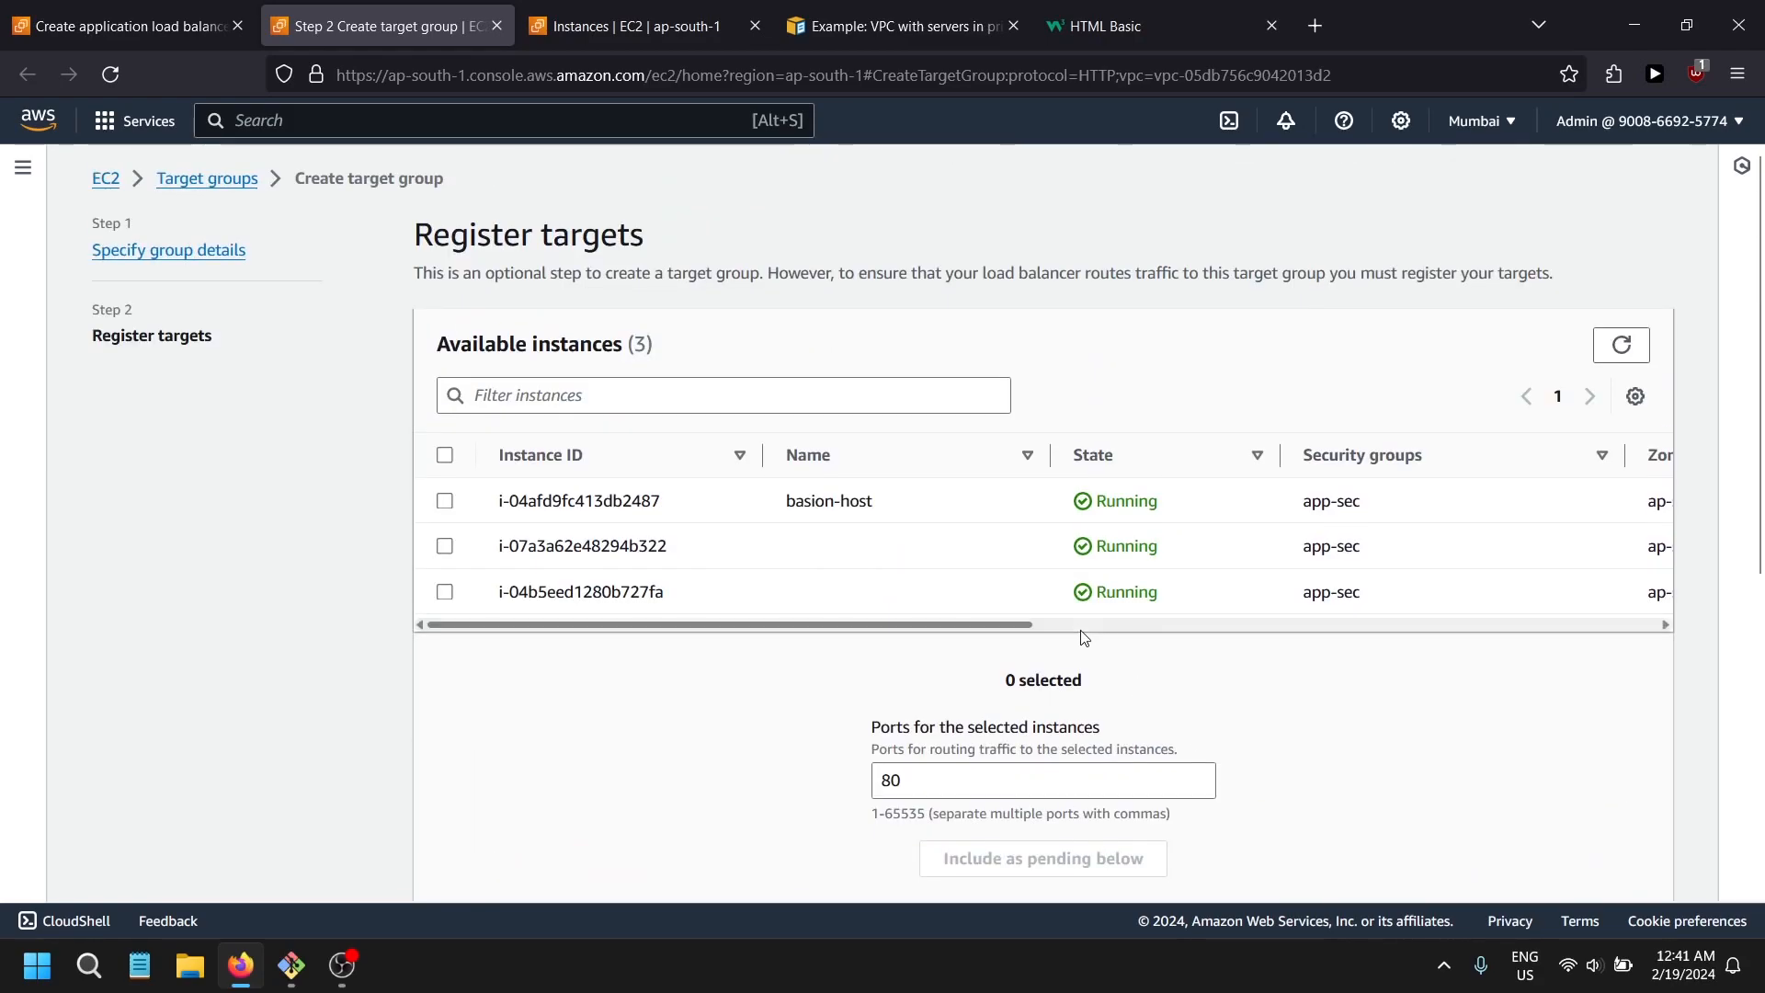
{"action": "left_click", "coordinate": [1046, 626]}
{"action": "scroll", "coordinate": [1048, 630], "scroll_direction": "down", "scroll_amount": 6}
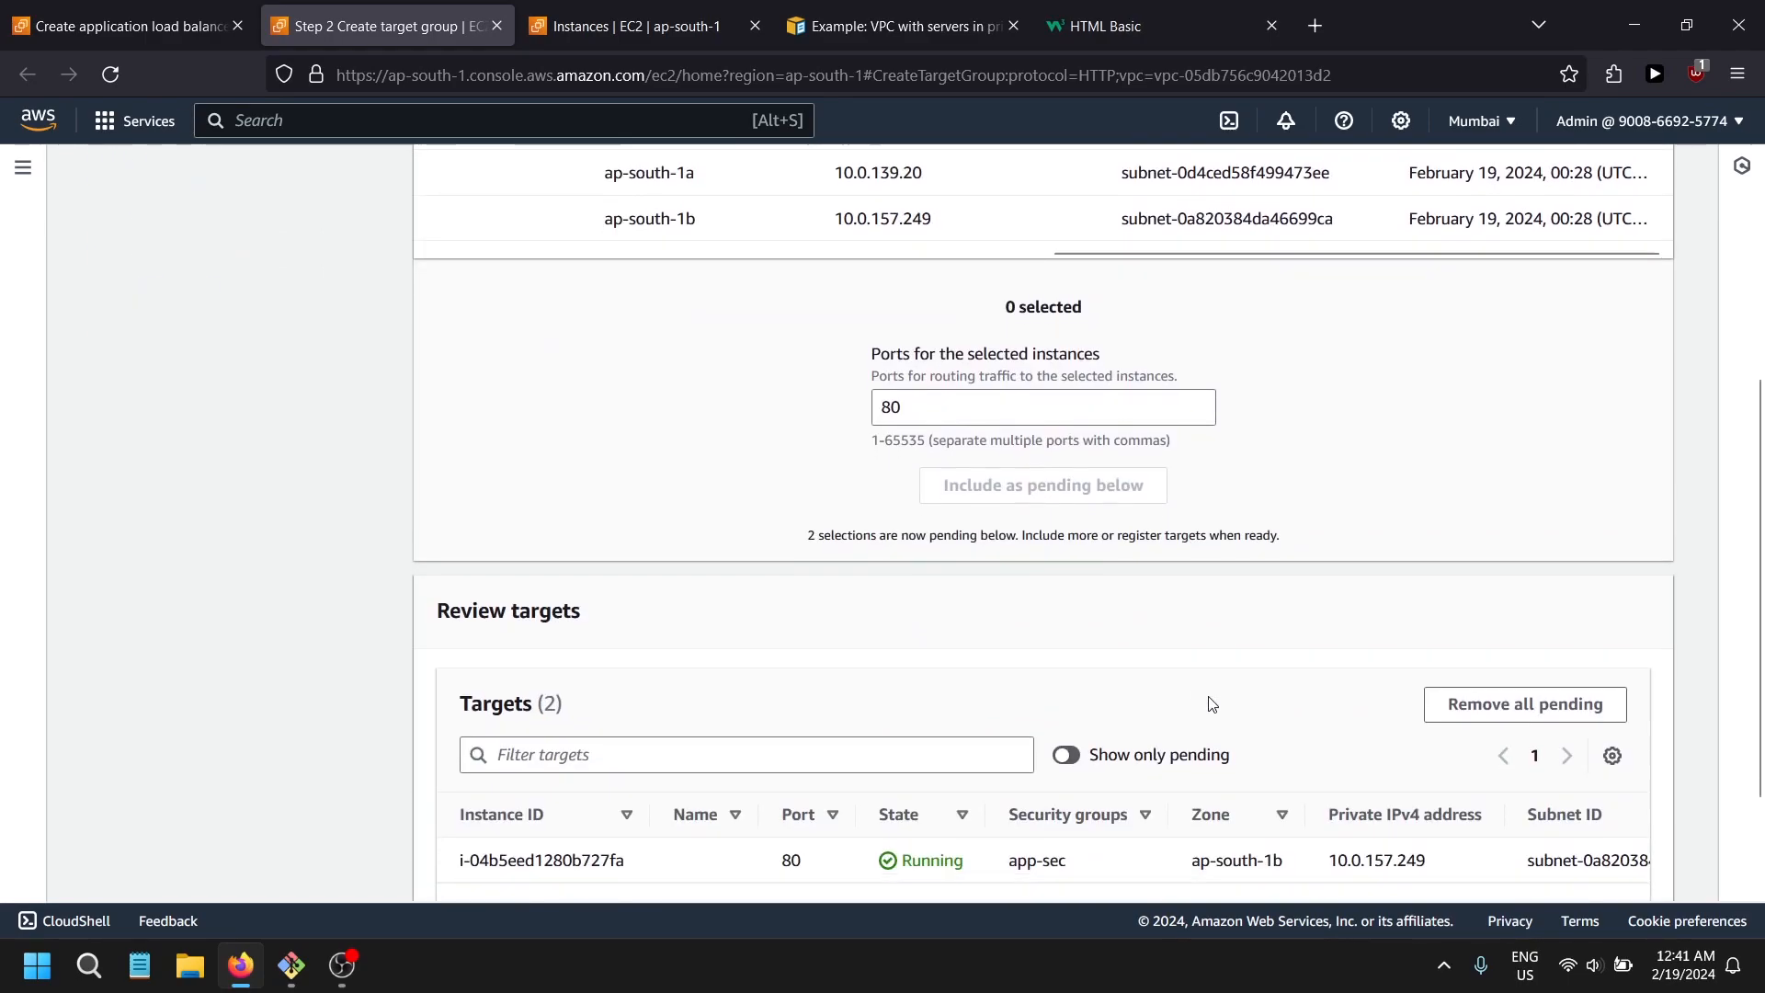
{"action": "left_click", "coordinate": [1569, 857]}
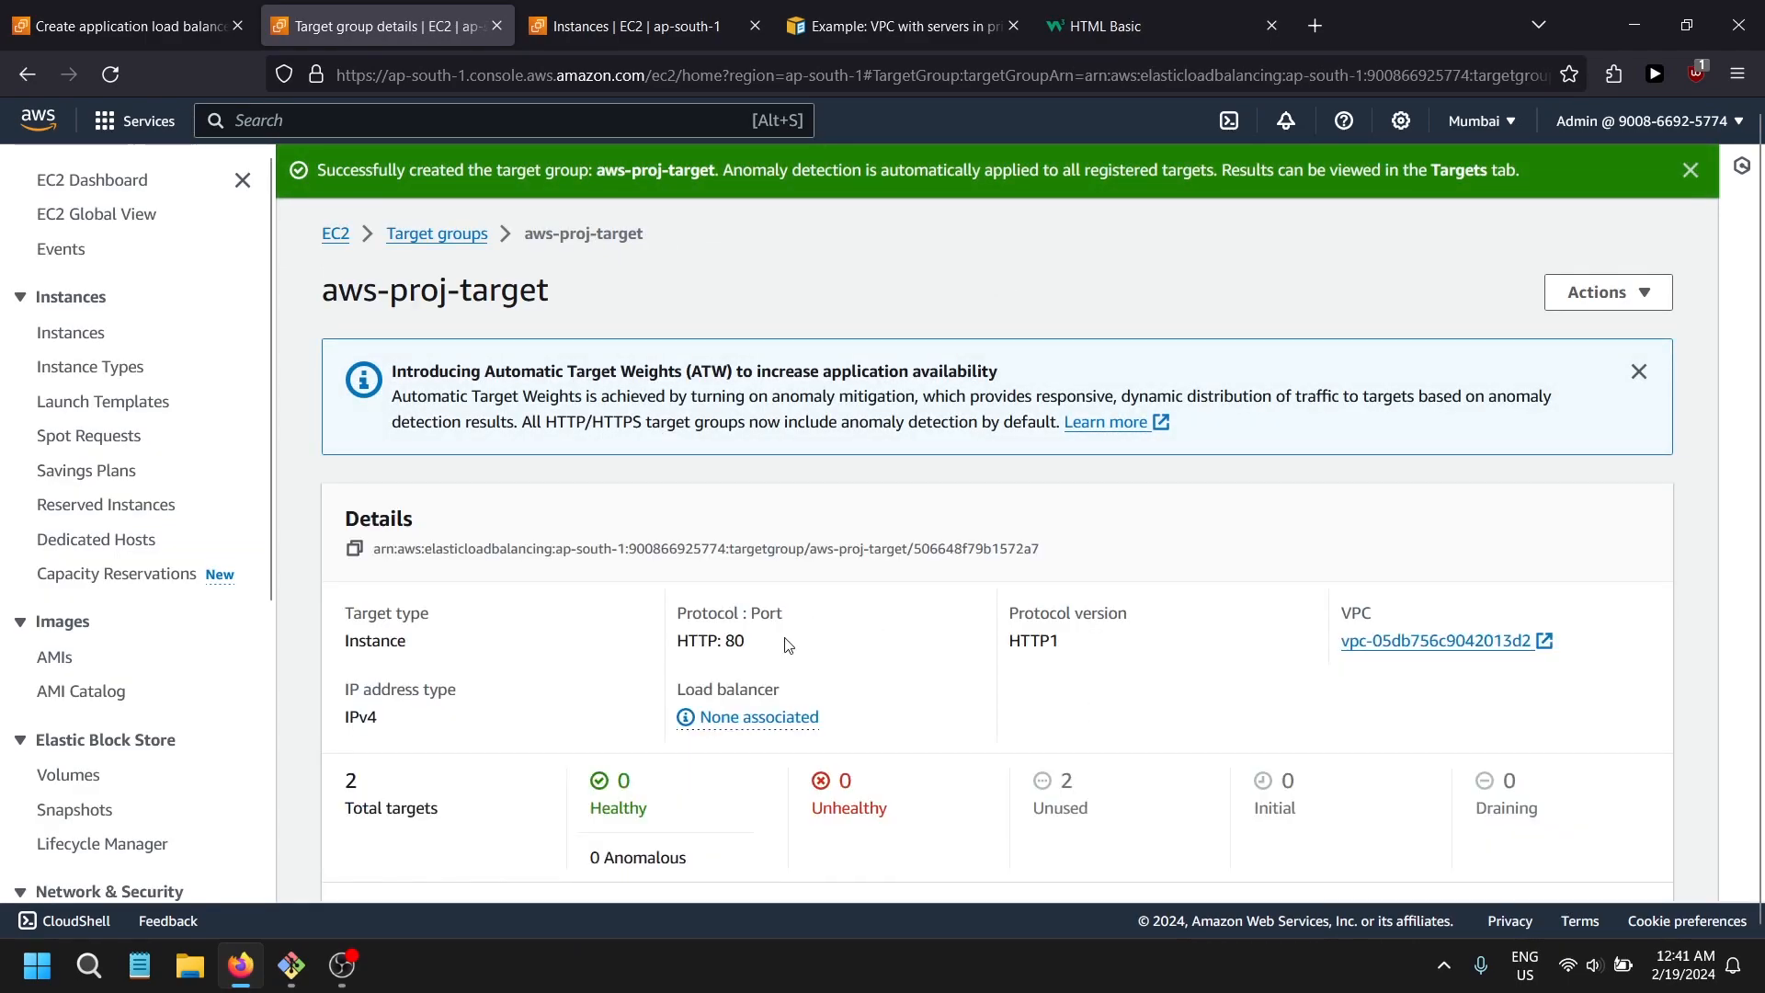
- Examine the registered targets and their health status in the aws-proj-target group
{"action": "scroll", "coordinate": [786, 644], "scroll_direction": "down", "scroll_amount": 3}
{"action": "scroll", "coordinate": [786, 645], "scroll_direction": "down", "scroll_amount": 1}
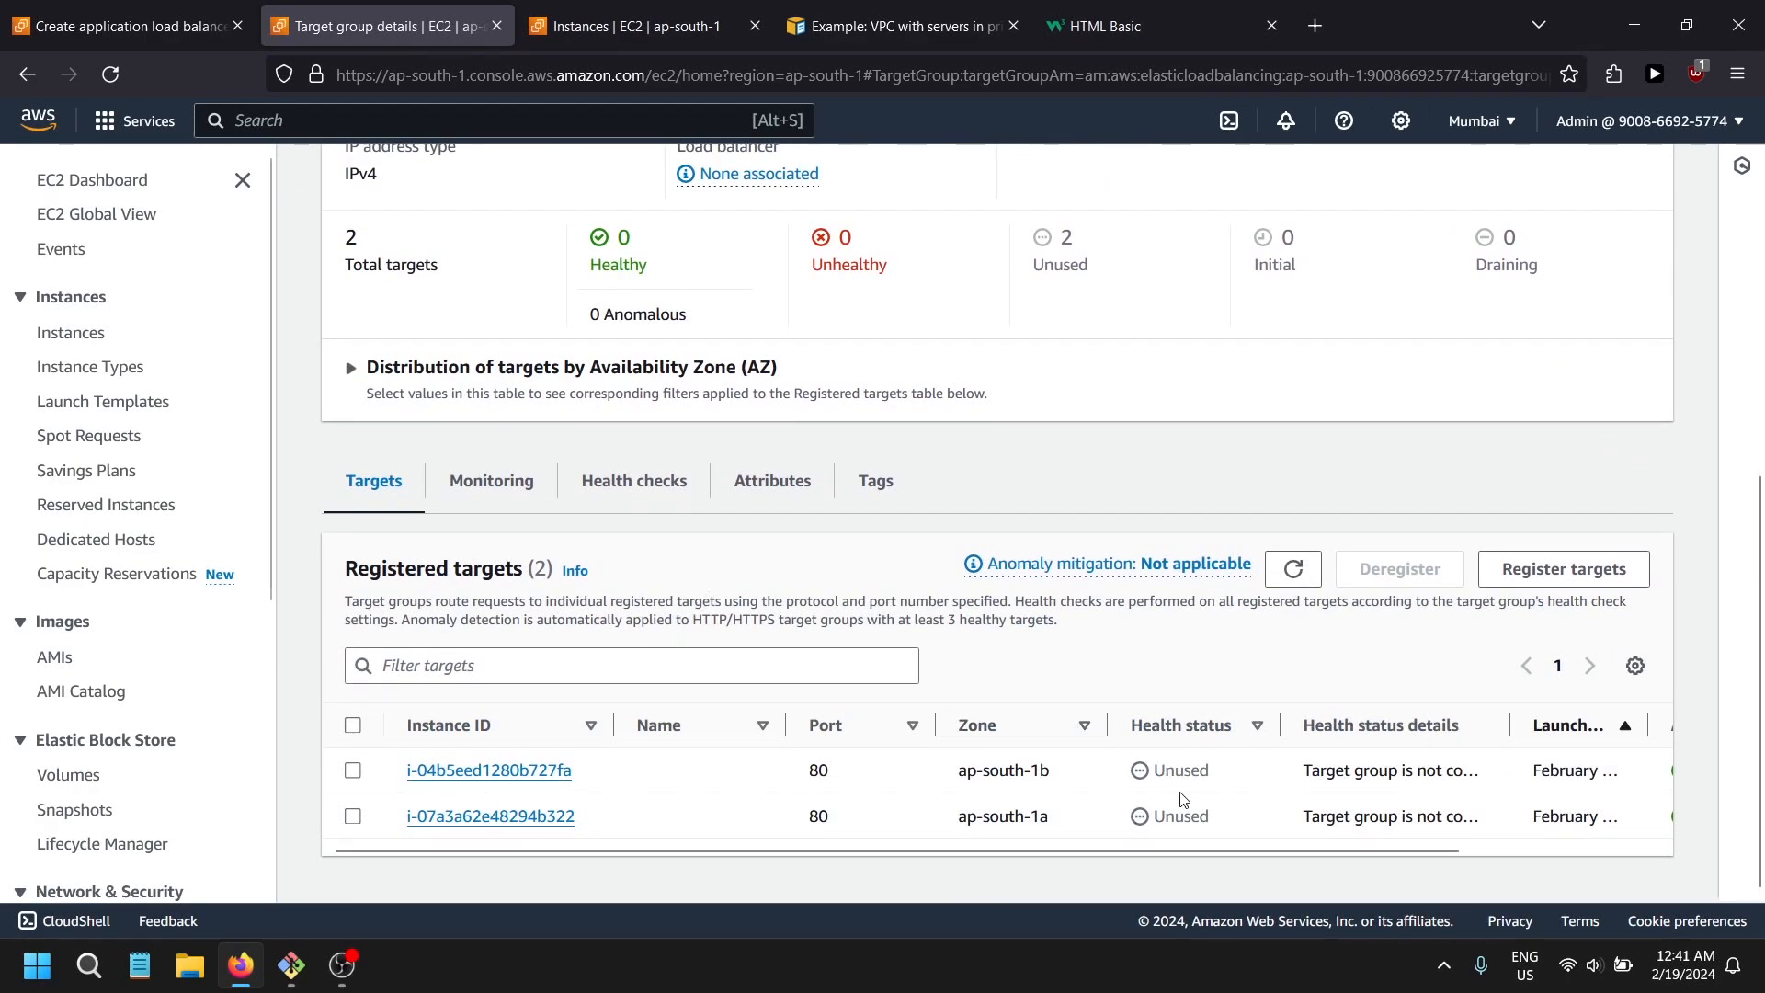
{"action": "scroll", "coordinate": [688, 443], "scroll_direction": "up", "scroll_amount": 5}
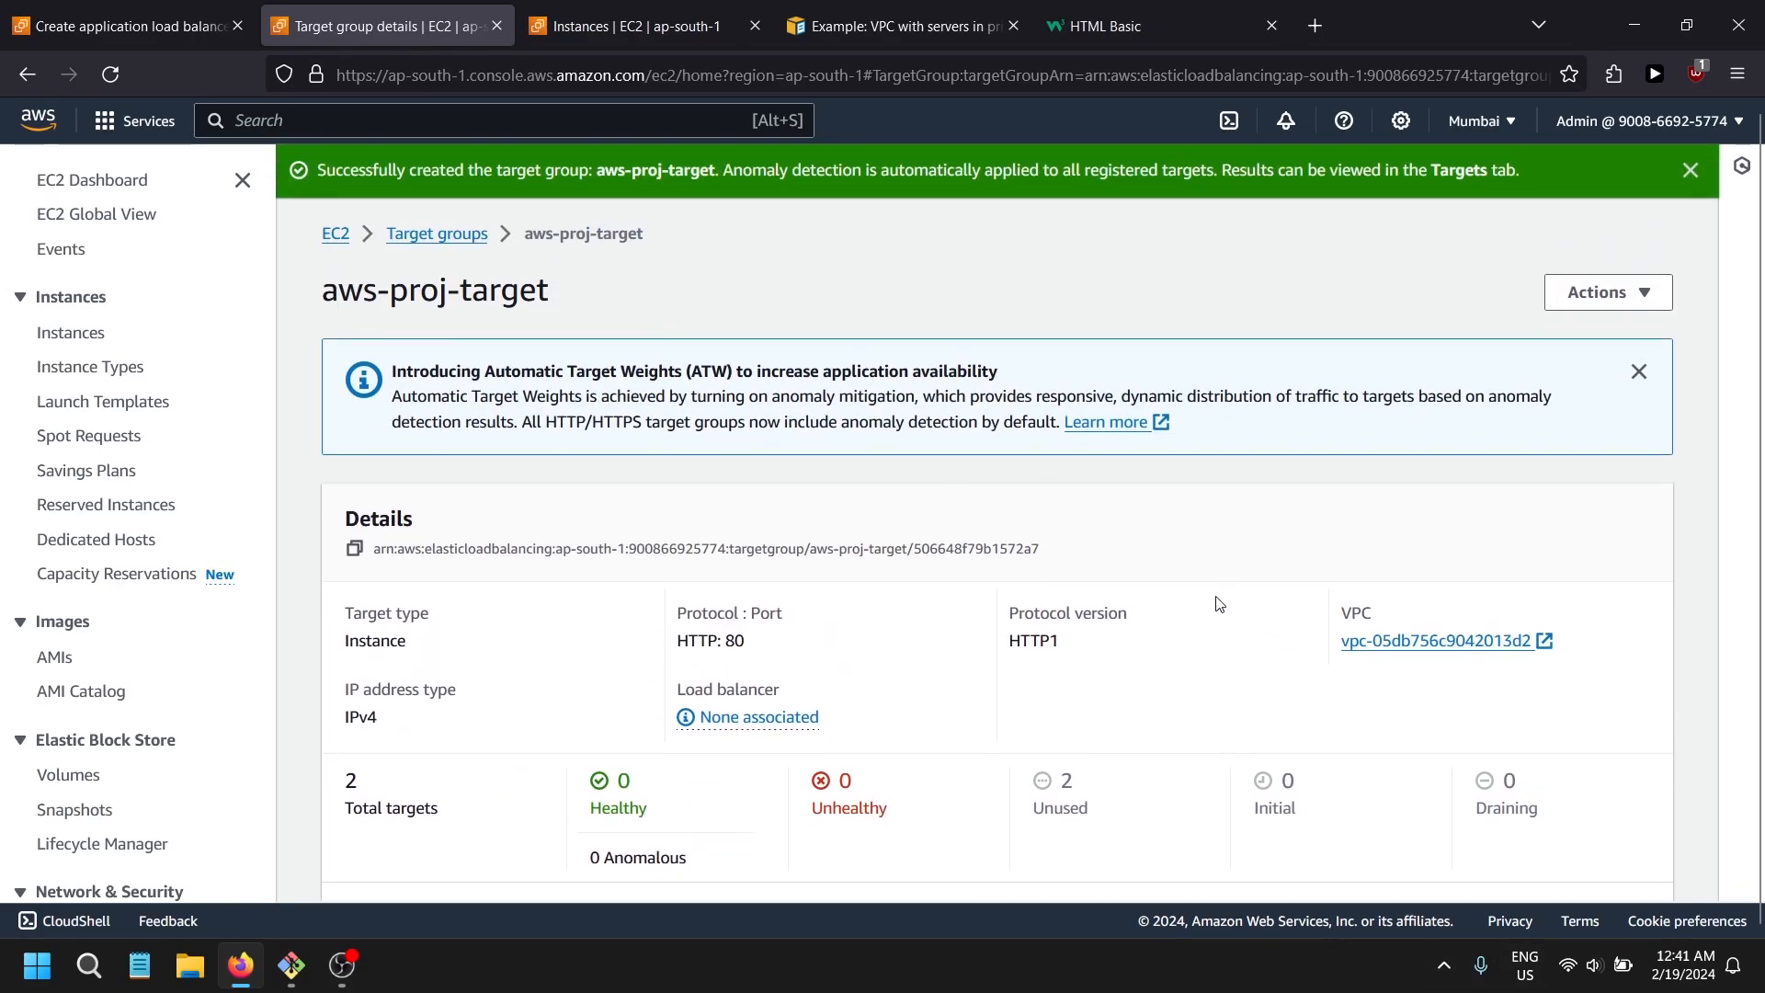
- Check the Python HTTP server in the terminal, return to the browser and open the target groups list
{"action": "left_click", "coordinate": [292, 965]}
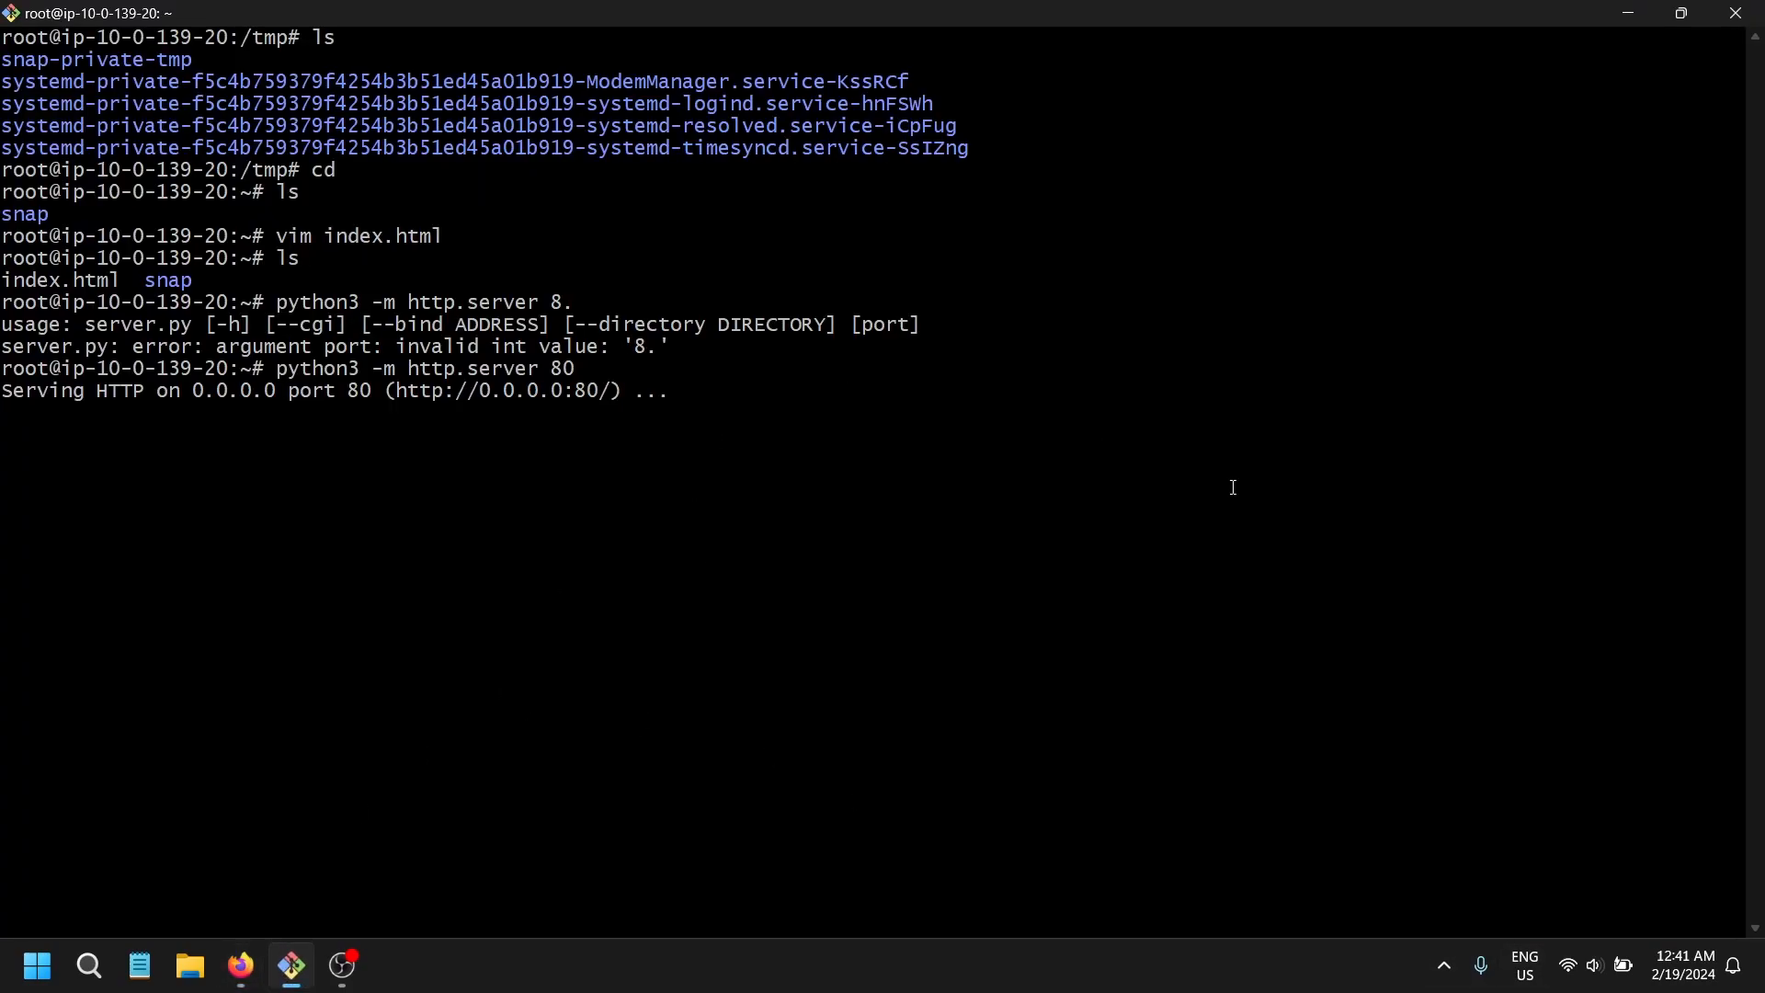
{"action": "key", "text": "alt+Tab"}
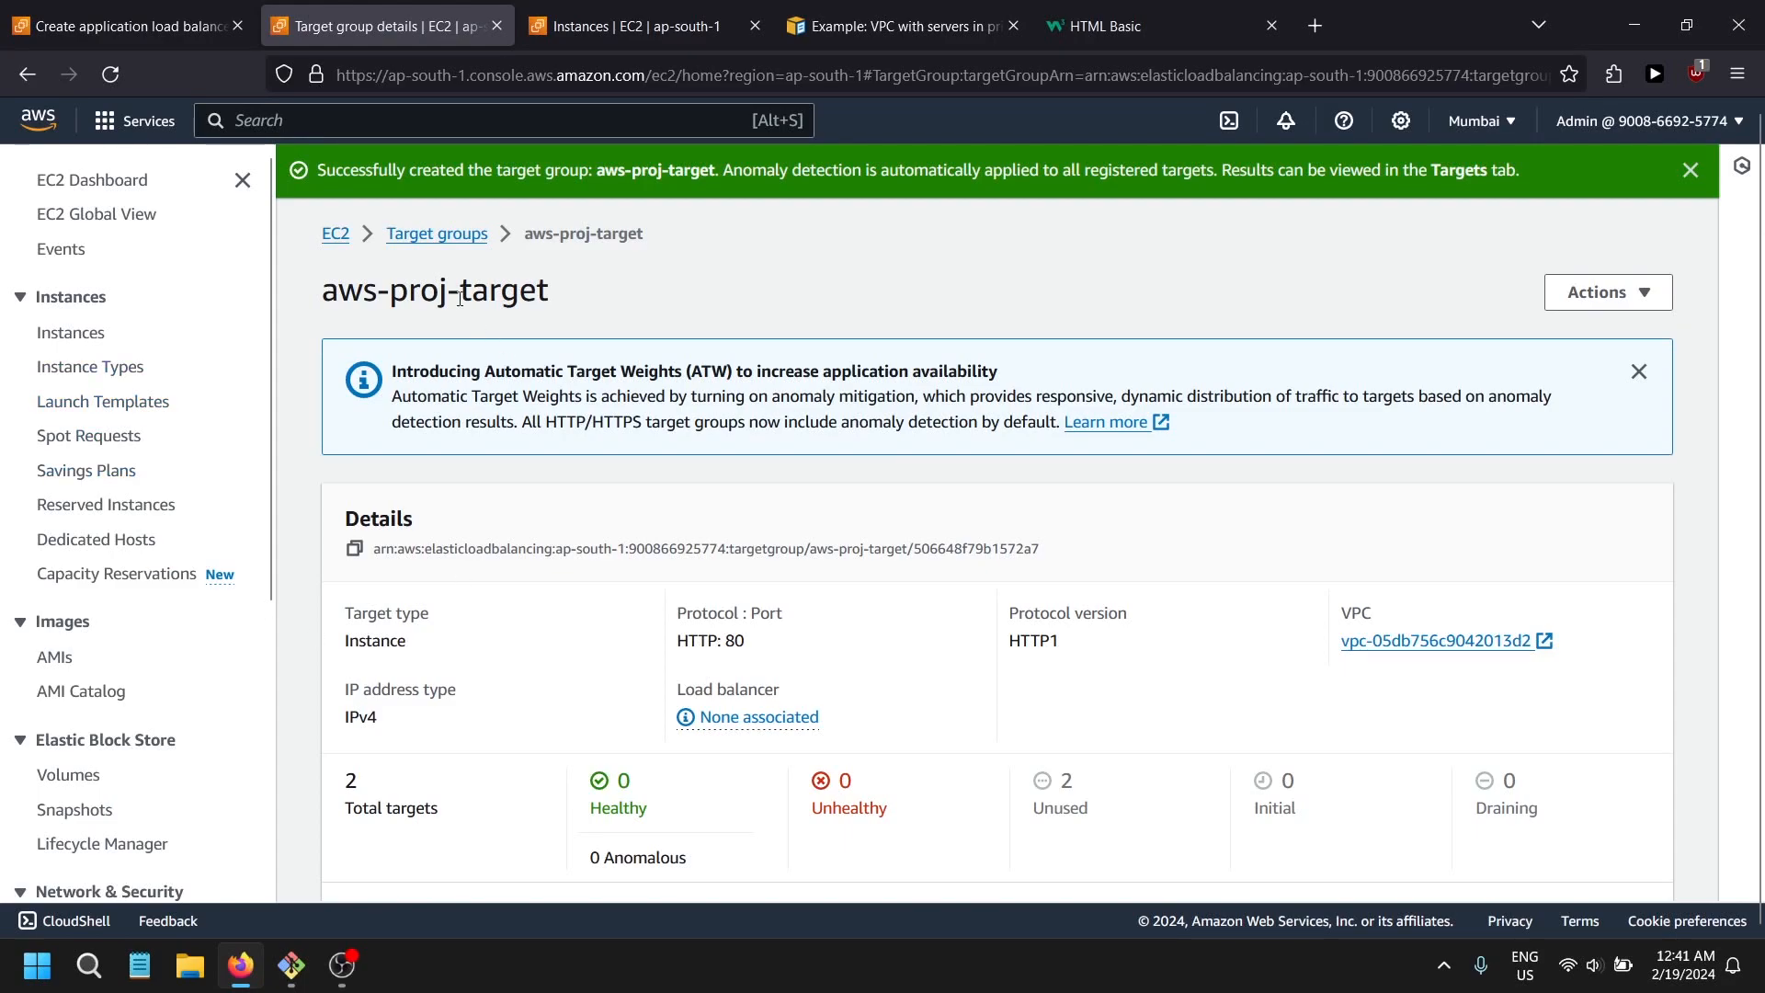
{"action": "left_click", "coordinate": [419, 234]}
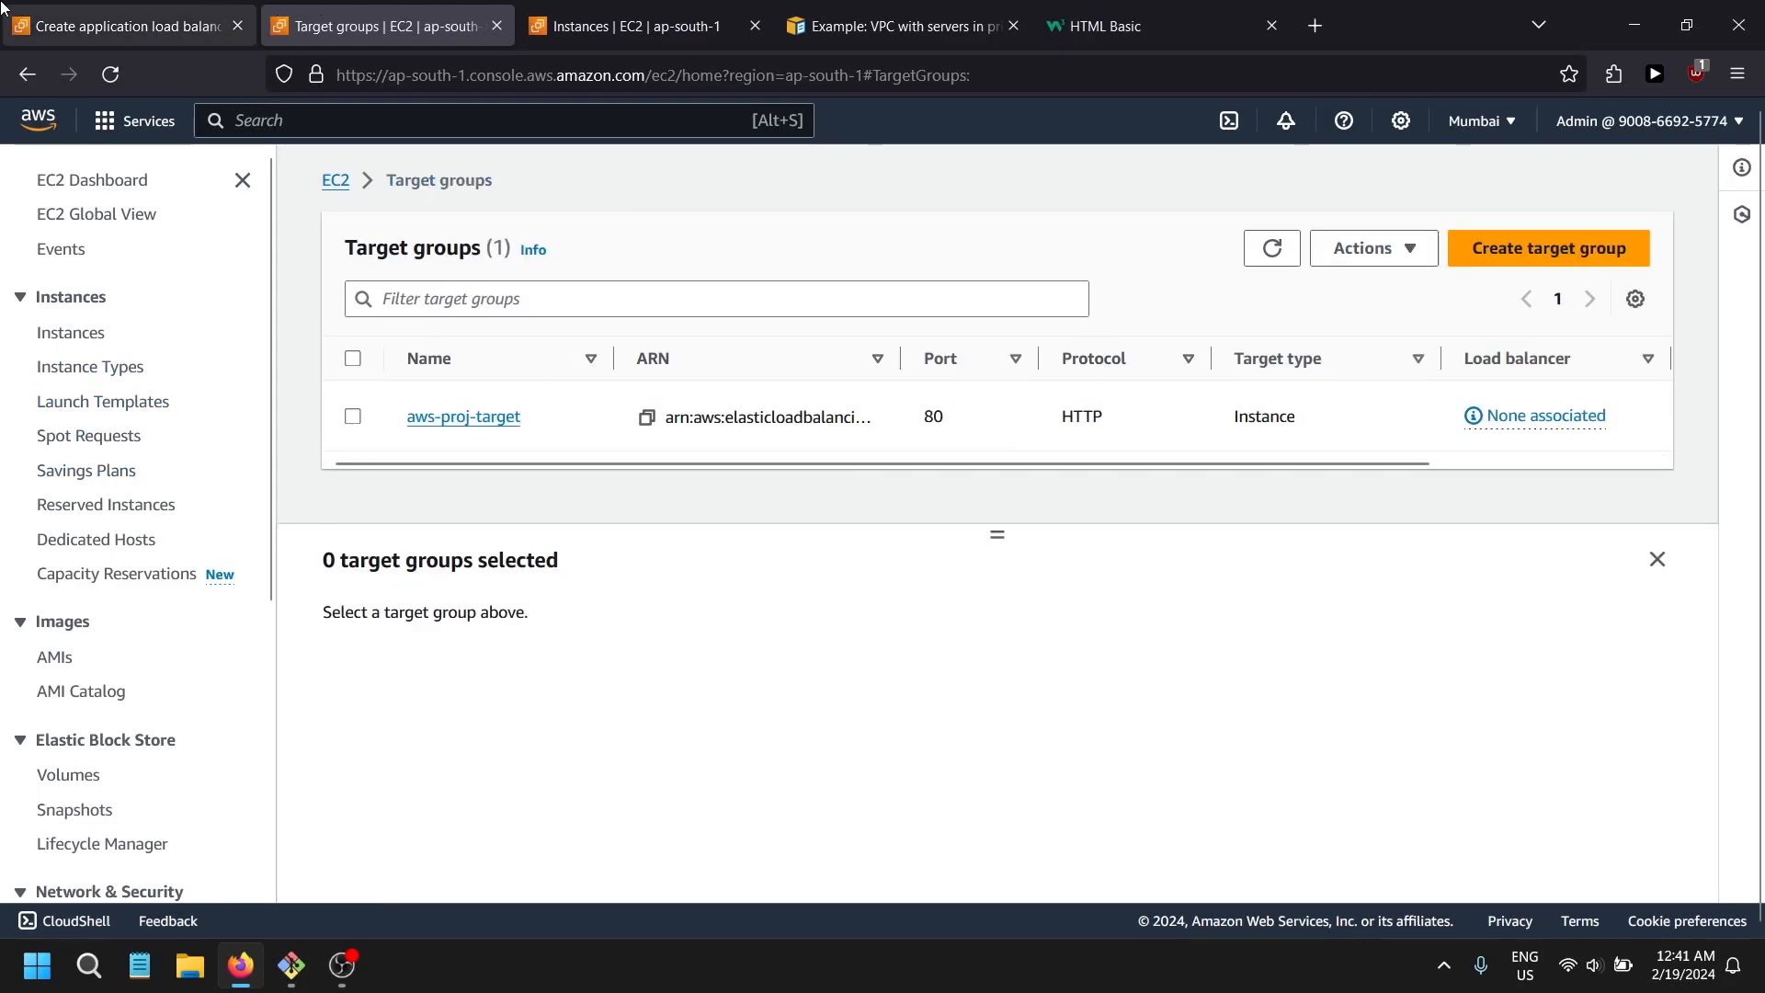
- Back in the load balancer form, forward the HTTP:80 listener's default action to aws-proj-target
{"action": "left_click", "coordinate": [164, 26]}
{"action": "left_click", "coordinate": [1057, 554]}
{"action": "left_click", "coordinate": [699, 624]}
- Leave tags, WAF and Global Accelerator unset, review the summary and create the load balancer
{"action": "scroll", "coordinate": [268, 729], "scroll_direction": "down", "scroll_amount": 3}
{"action": "scroll", "coordinate": [84, 457], "scroll_direction": "down", "scroll_amount": 3}
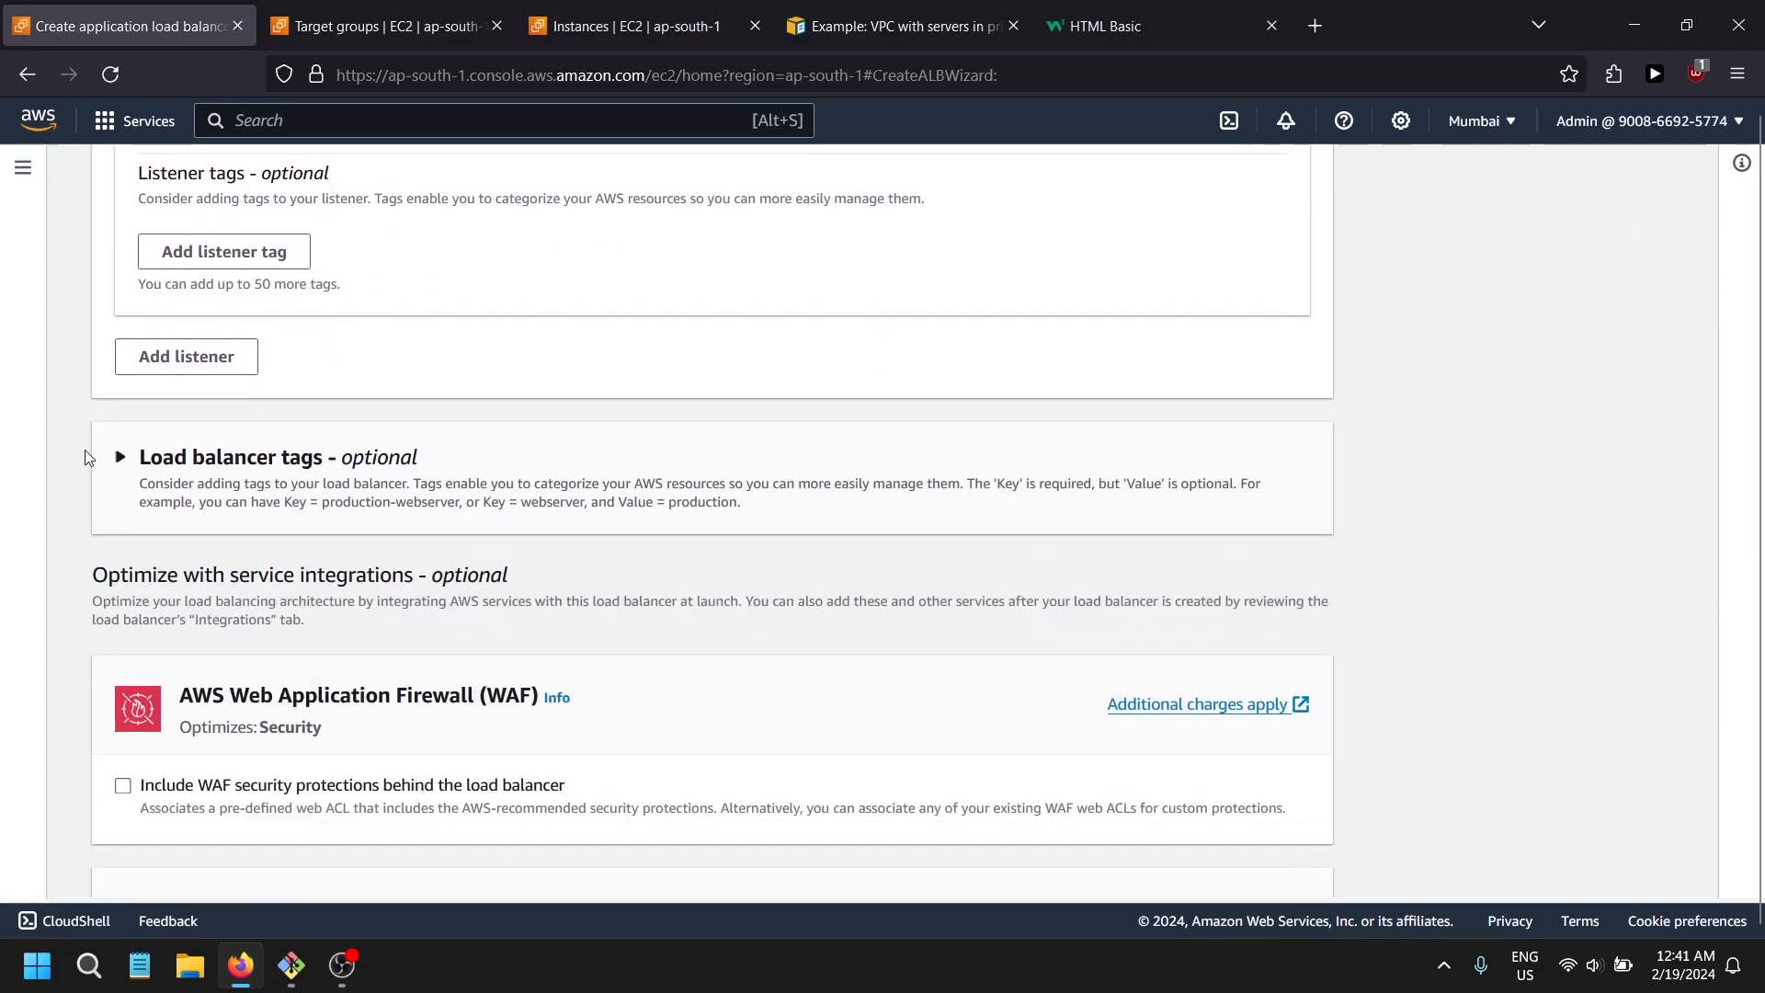
{"action": "scroll", "coordinate": [535, 541], "scroll_direction": "down", "scroll_amount": 7}
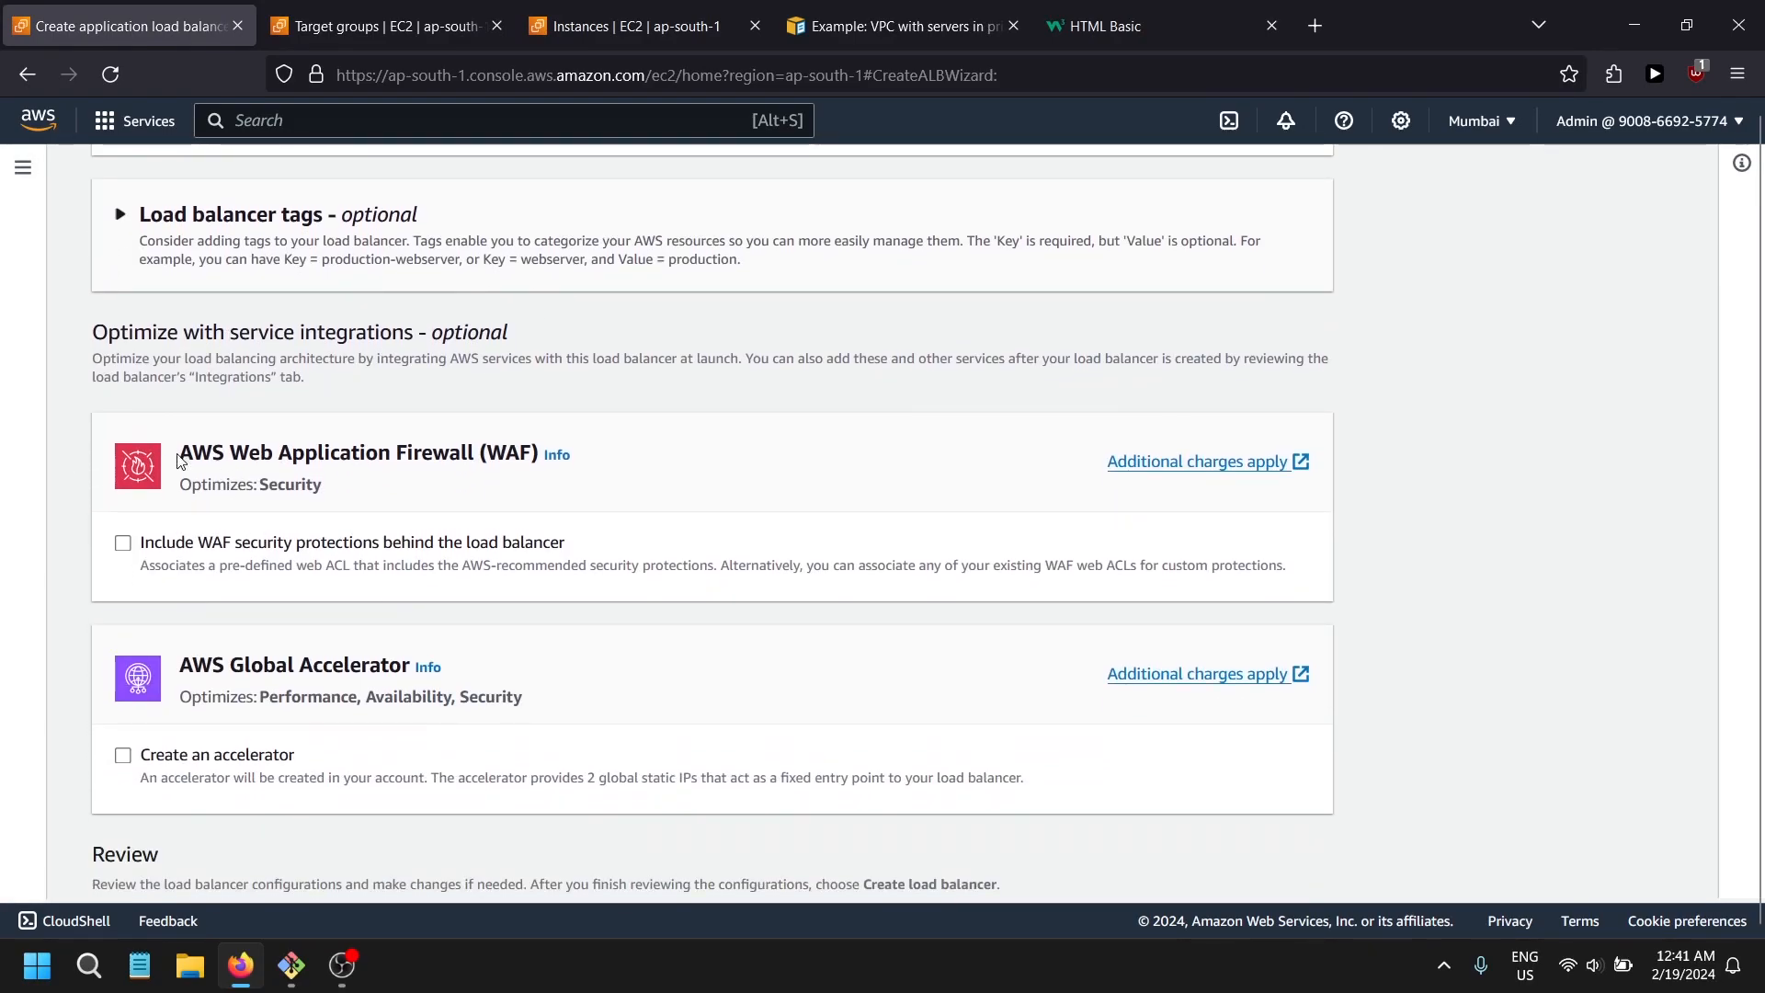
{"action": "scroll", "coordinate": [532, 638], "scroll_direction": "down", "scroll_amount": 7}
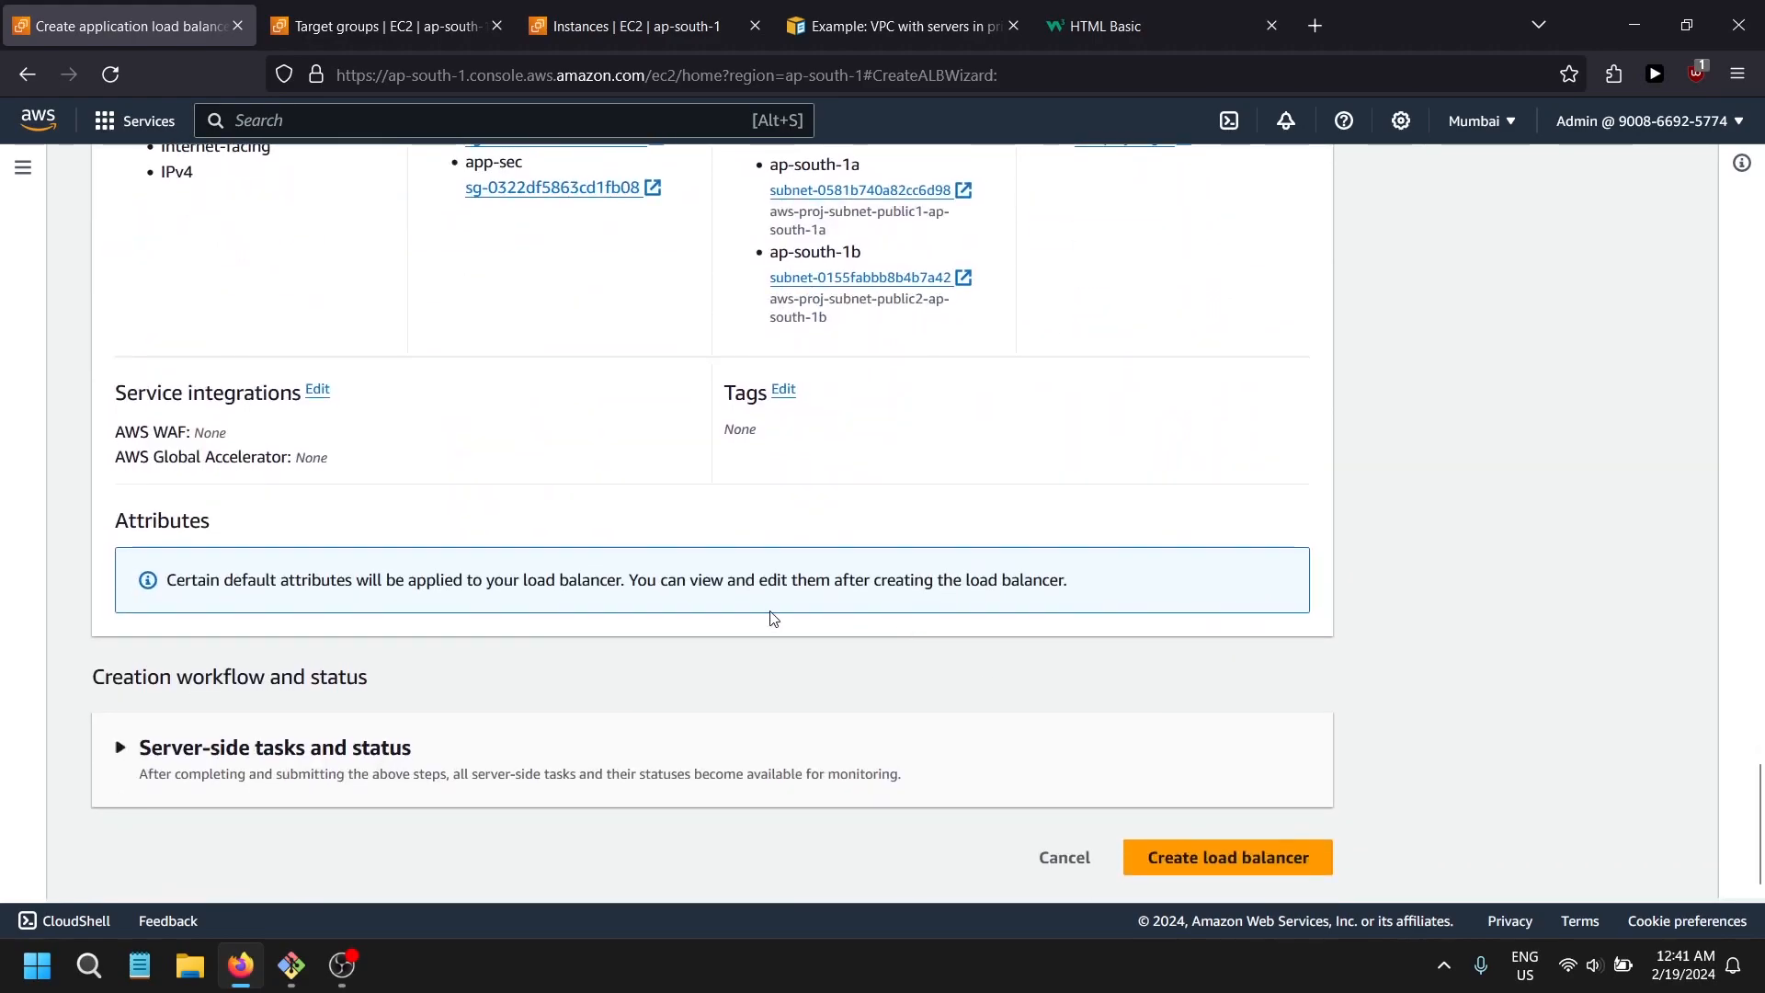
{"action": "left_click", "coordinate": [1229, 857]}
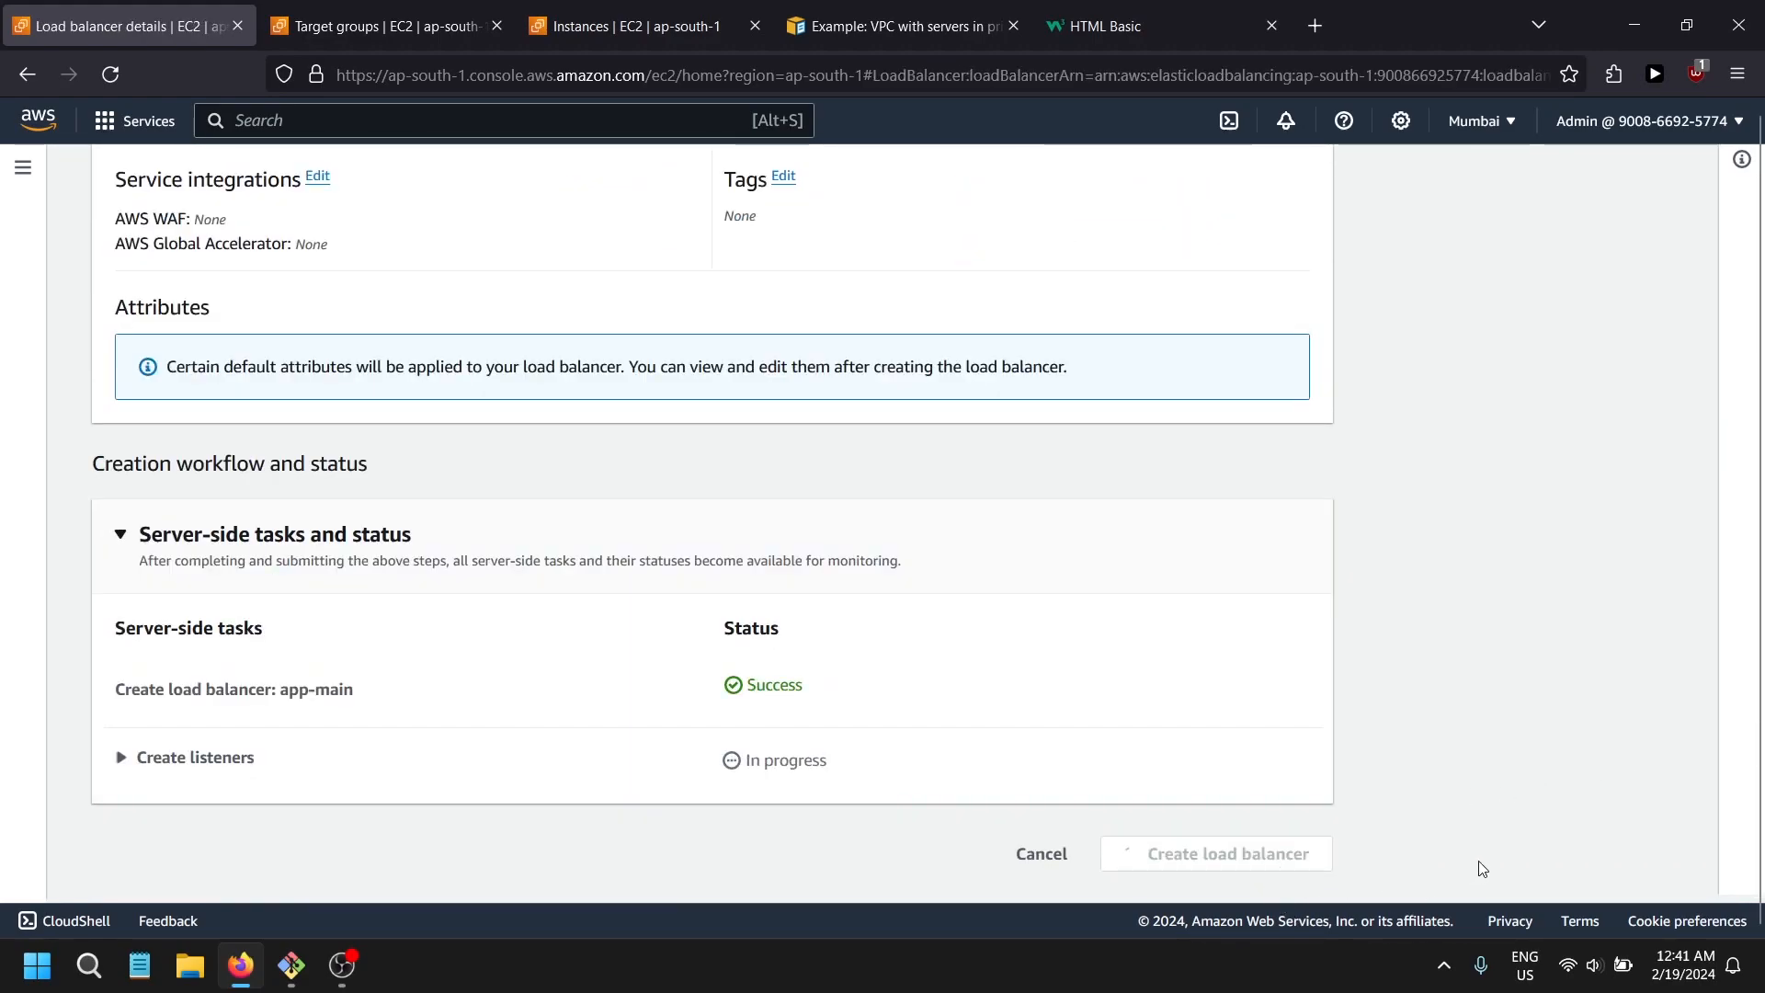
- Review app-main's details, including its provisioning status and DNS name, reopening it from the load balancers list
{"action": "scroll", "coordinate": [779, 714], "scroll_direction": "down", "scroll_amount": 2}
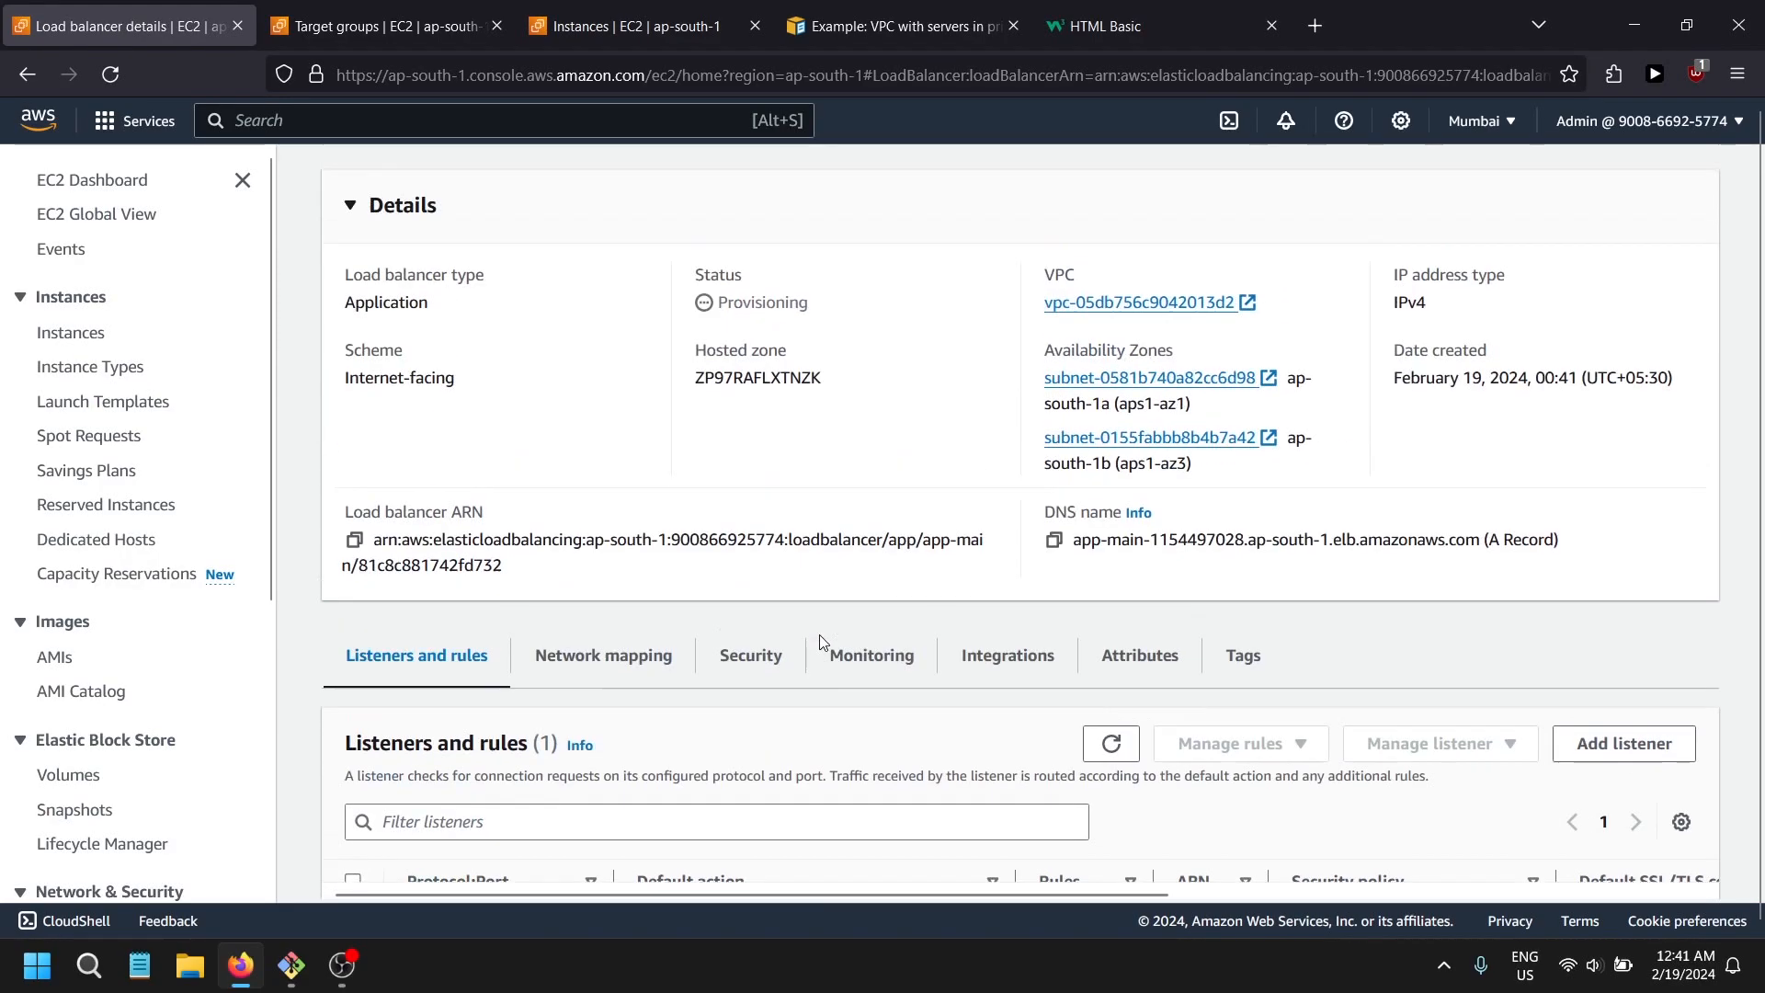
{"action": "scroll", "coordinate": [819, 641], "scroll_direction": "up", "scroll_amount": 2}
{"action": "left_click", "coordinate": [442, 257]}
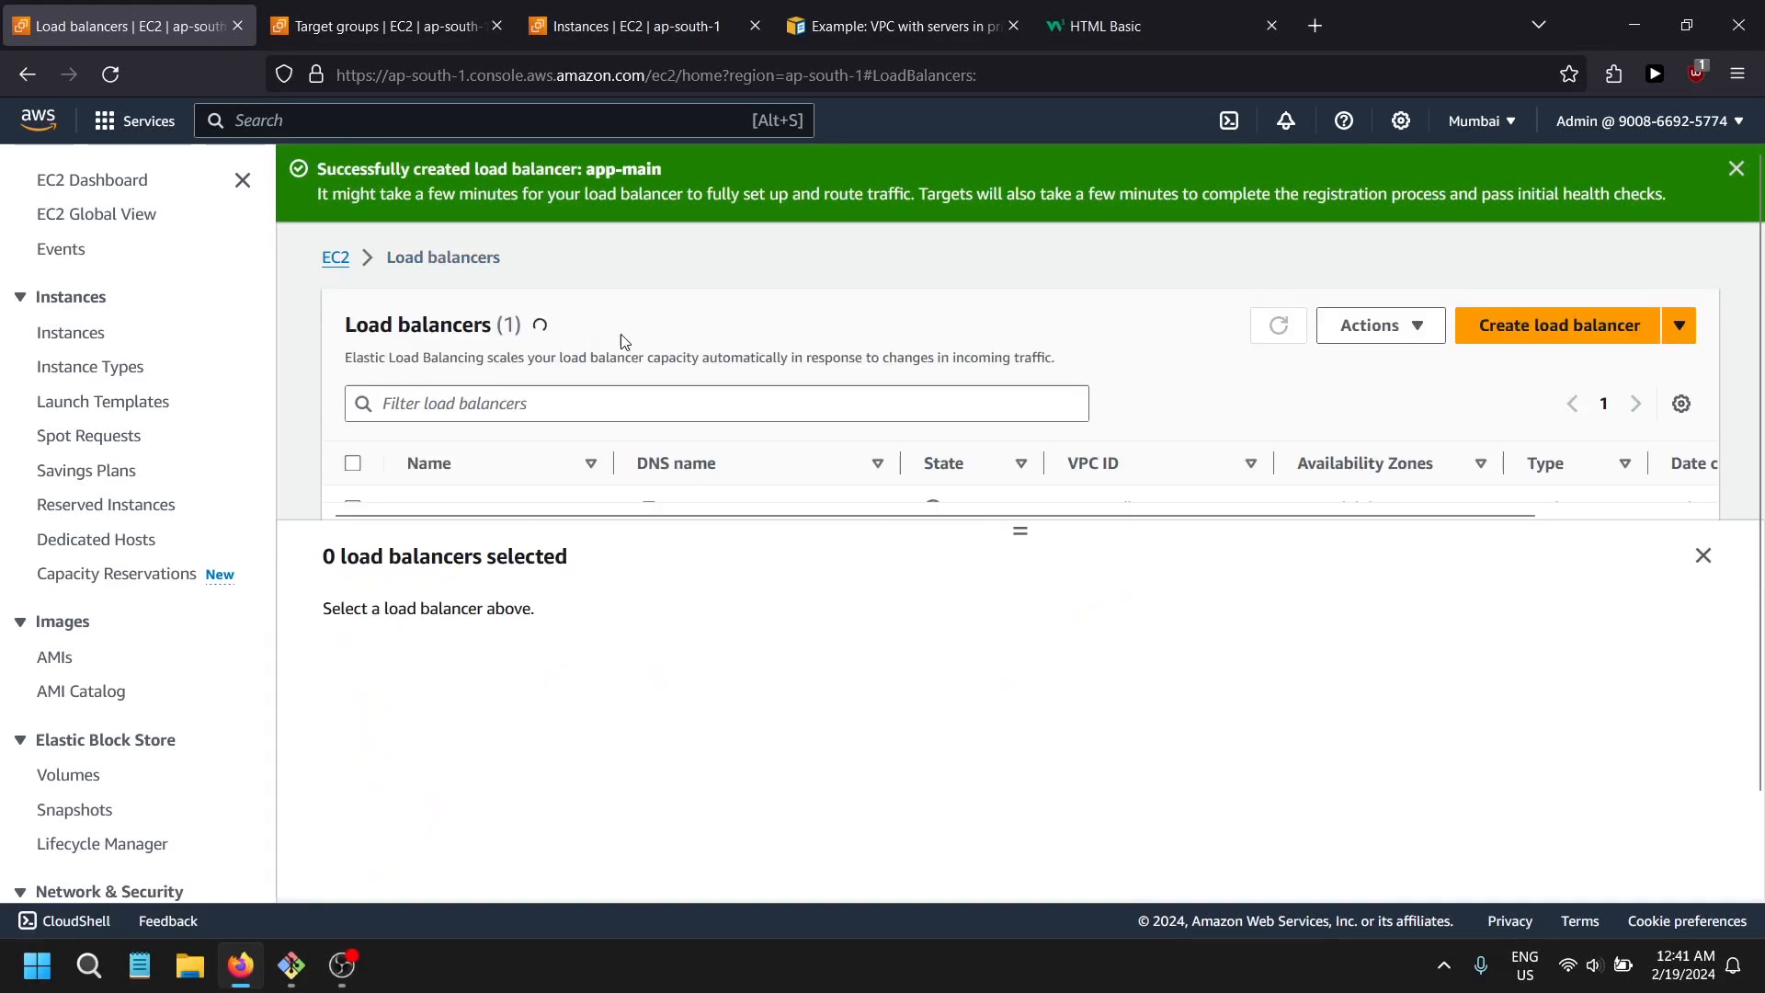
{"action": "left_click", "coordinate": [442, 427]}
{"action": "scroll", "coordinate": [923, 570], "scroll_direction": "down", "scroll_amount": 1}
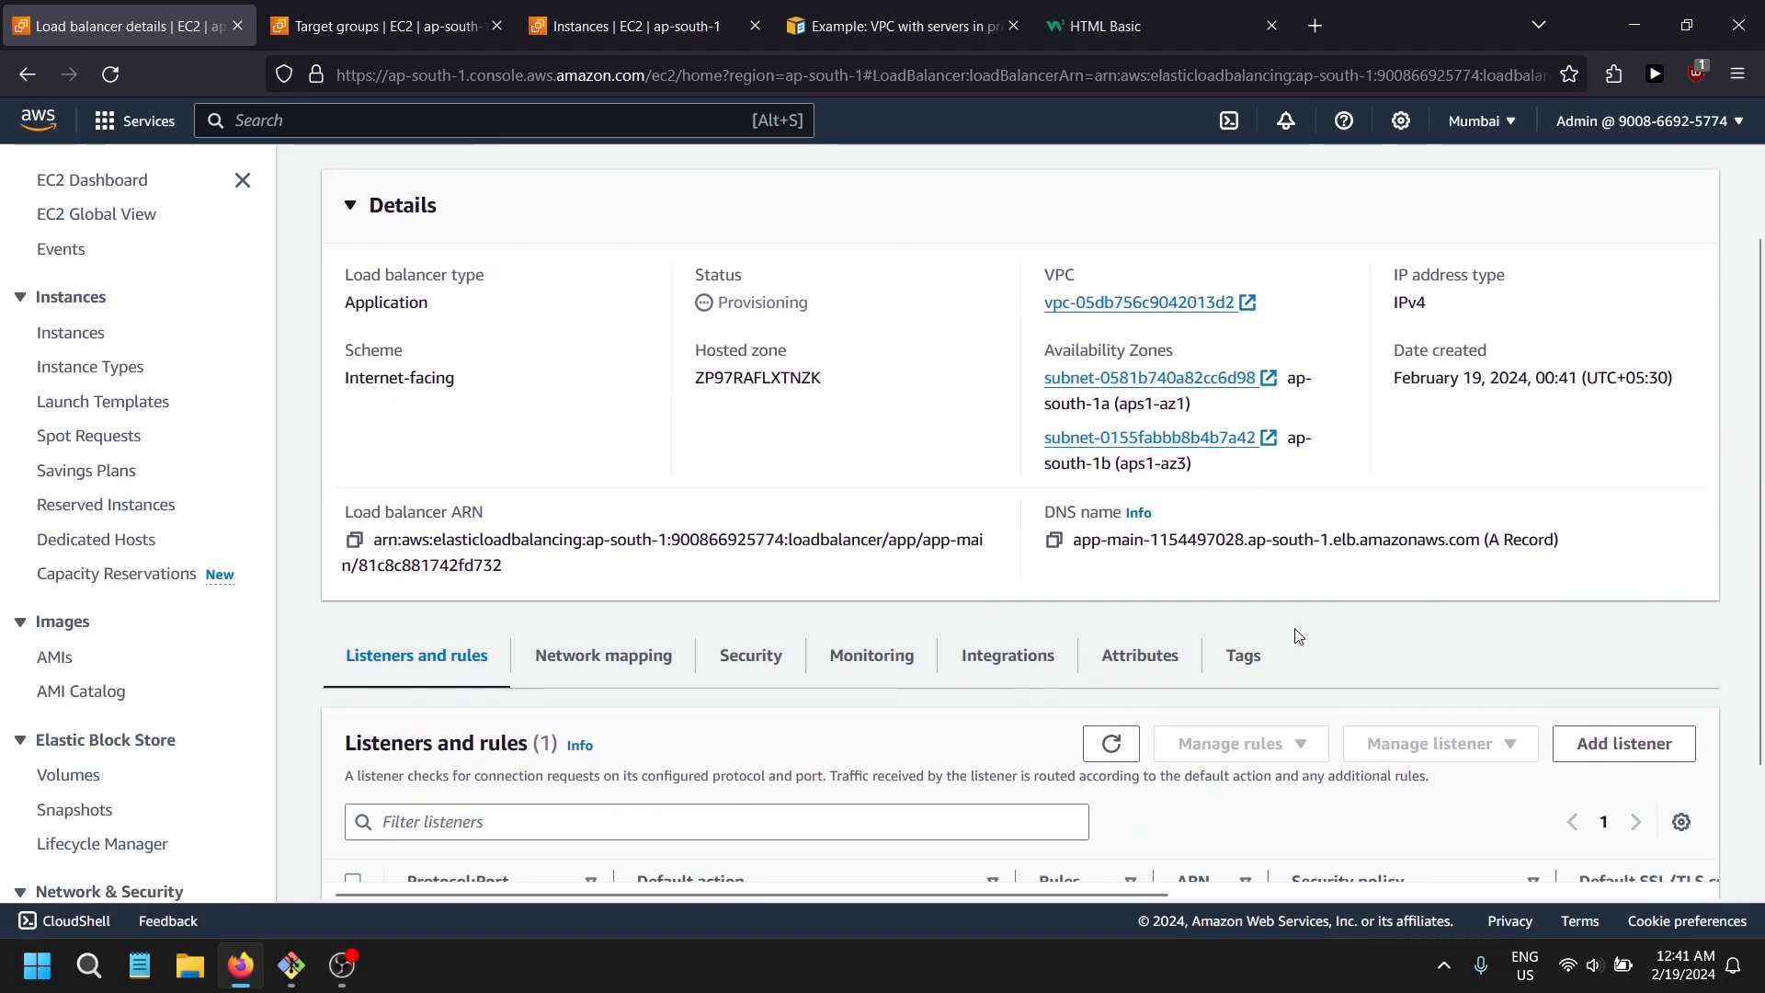
- Check app-main's DNS name and HTTP:80 listener, and refresh its details to check the status
{"action": "scroll", "coordinate": [1379, 542], "scroll_direction": "down", "scroll_amount": 1}
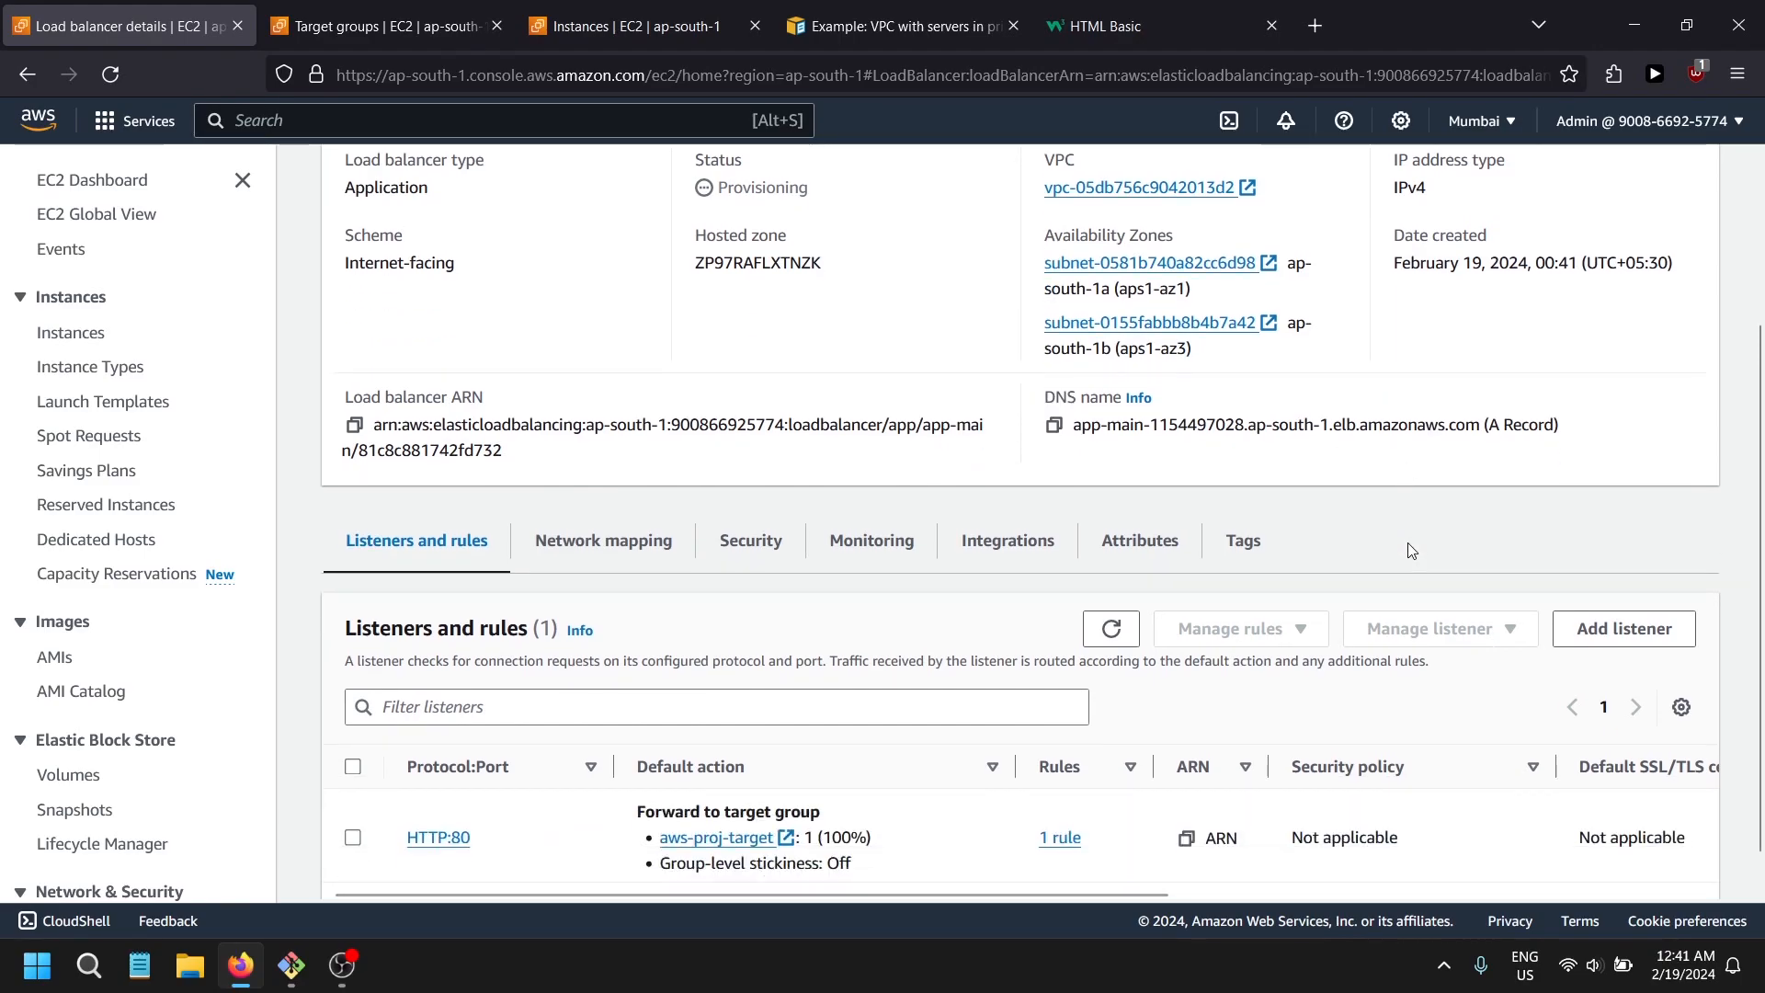
{"action": "left_click_drag", "start_coordinate": [1150, 410], "coordinate": [1484, 411]}
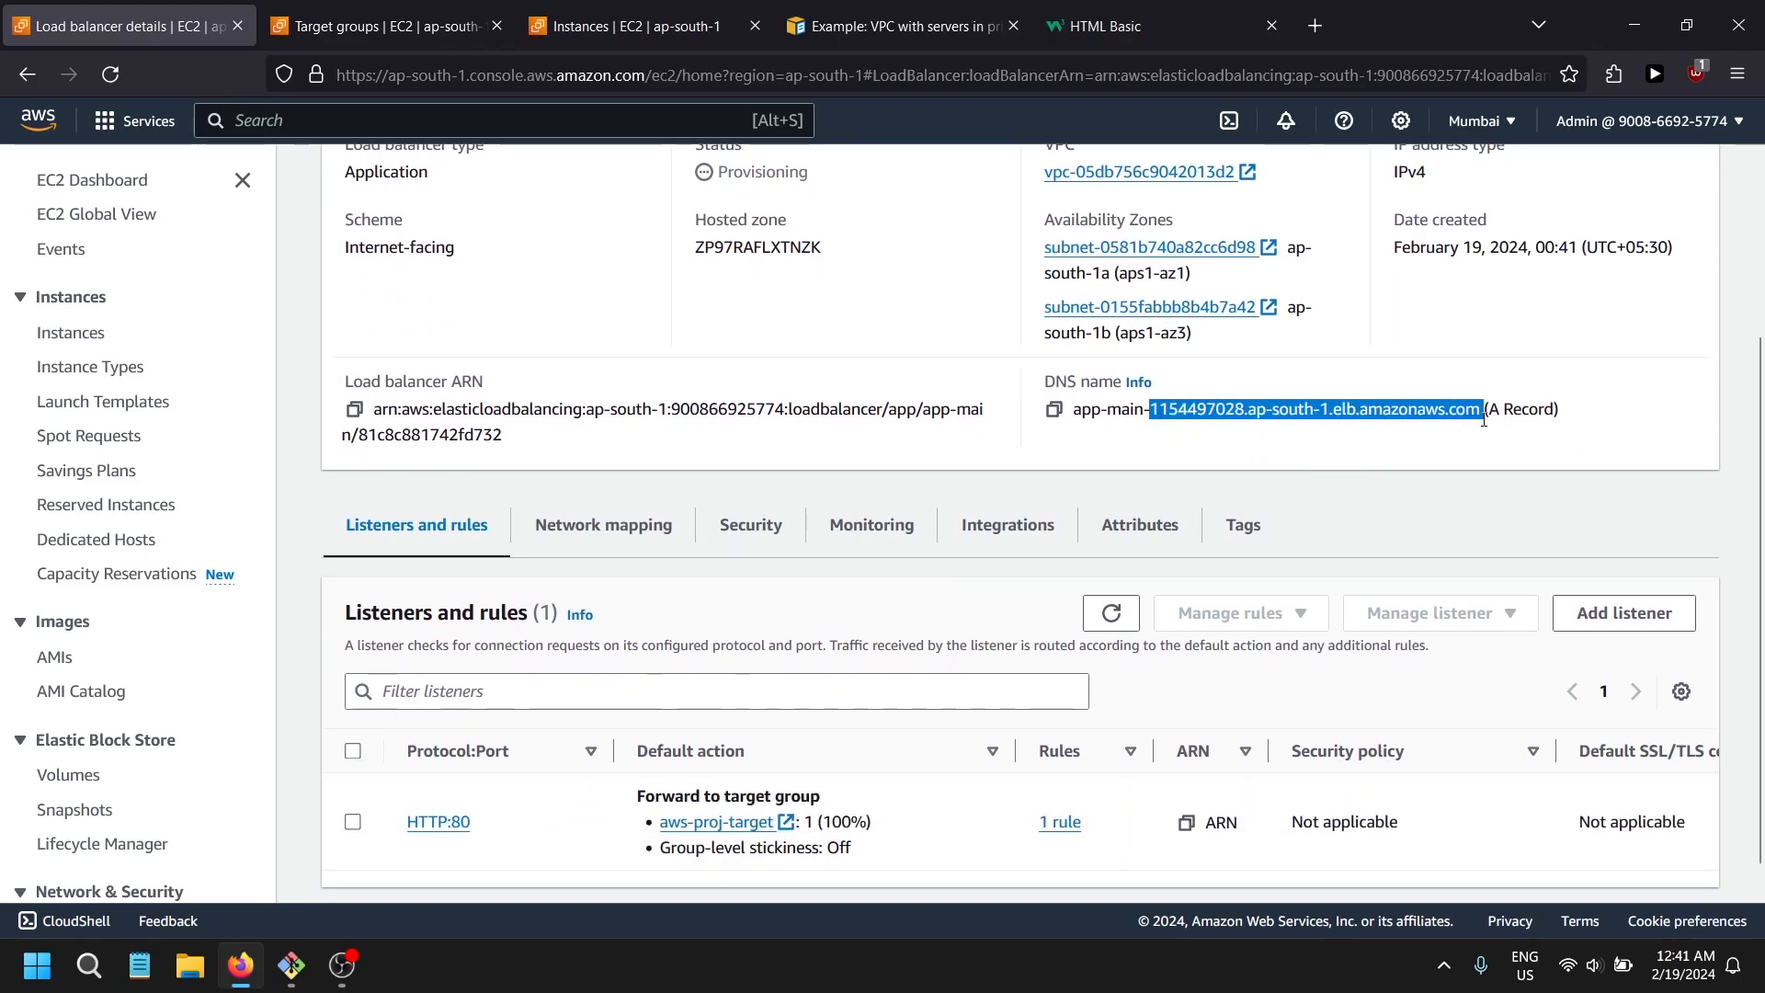
{"action": "scroll", "coordinate": [1173, 611], "scroll_direction": "up", "scroll_amount": 3}
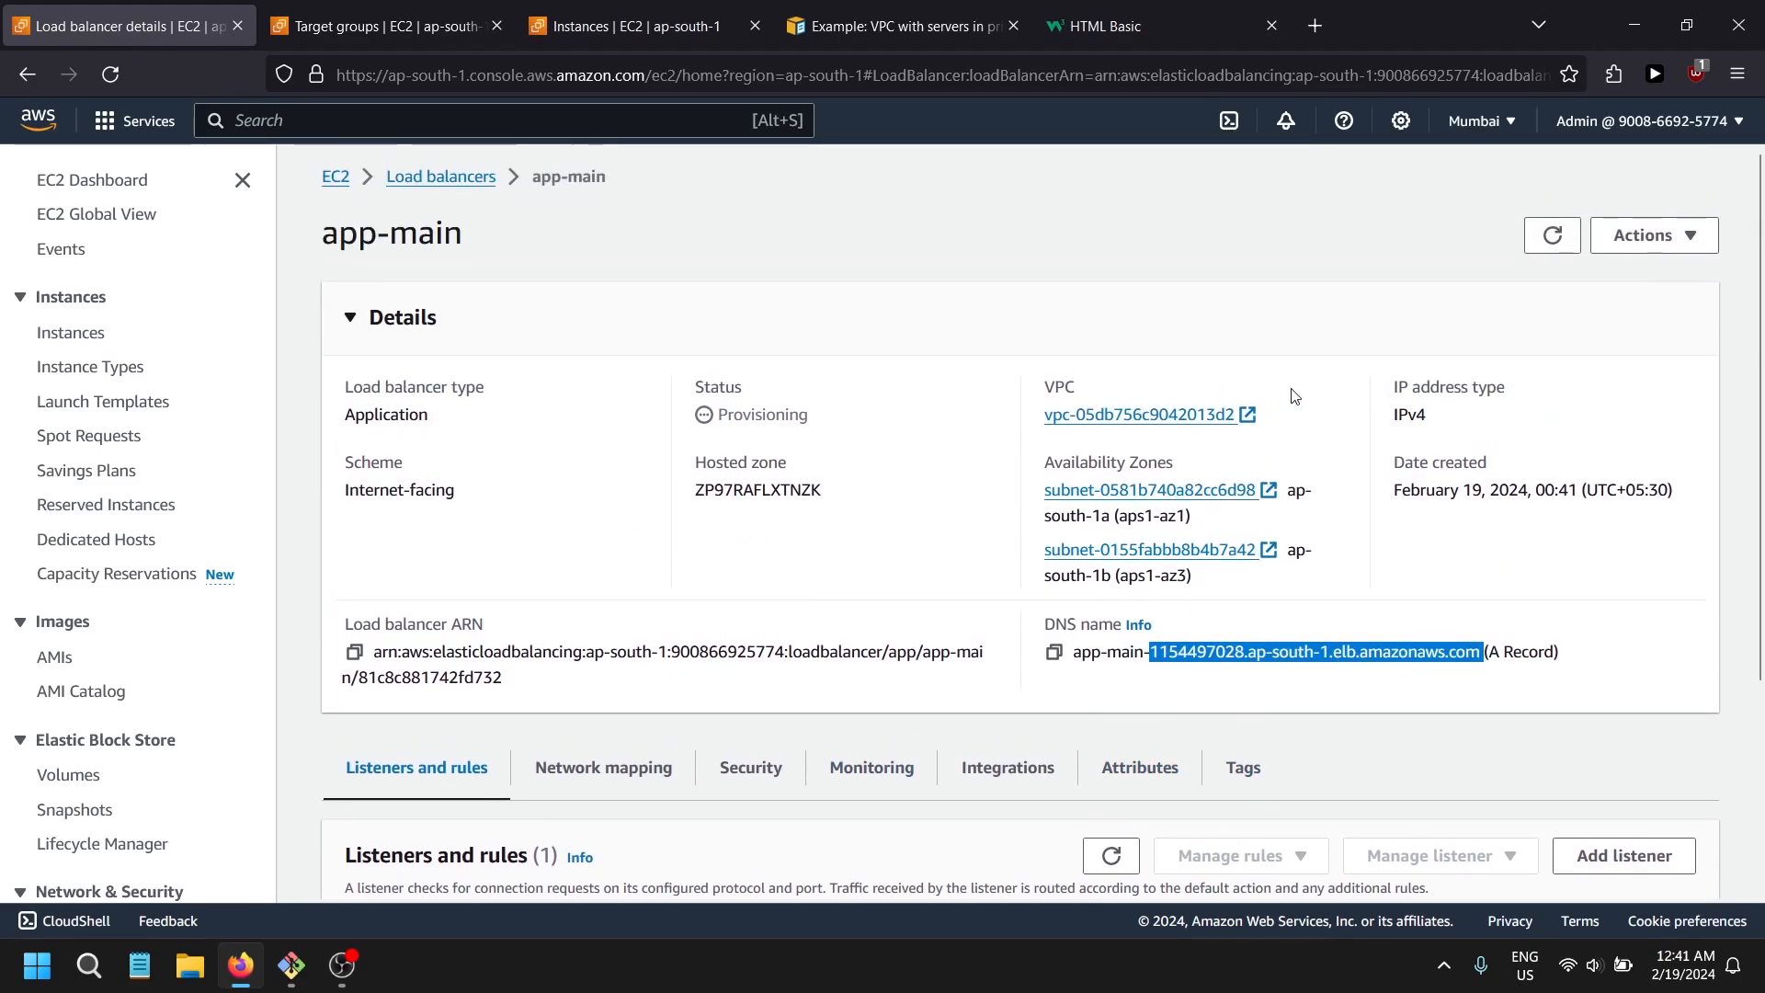
{"action": "left_click", "coordinate": [1551, 236]}
{"action": "scroll", "coordinate": [921, 614], "scroll_direction": "down", "scroll_amount": 3}
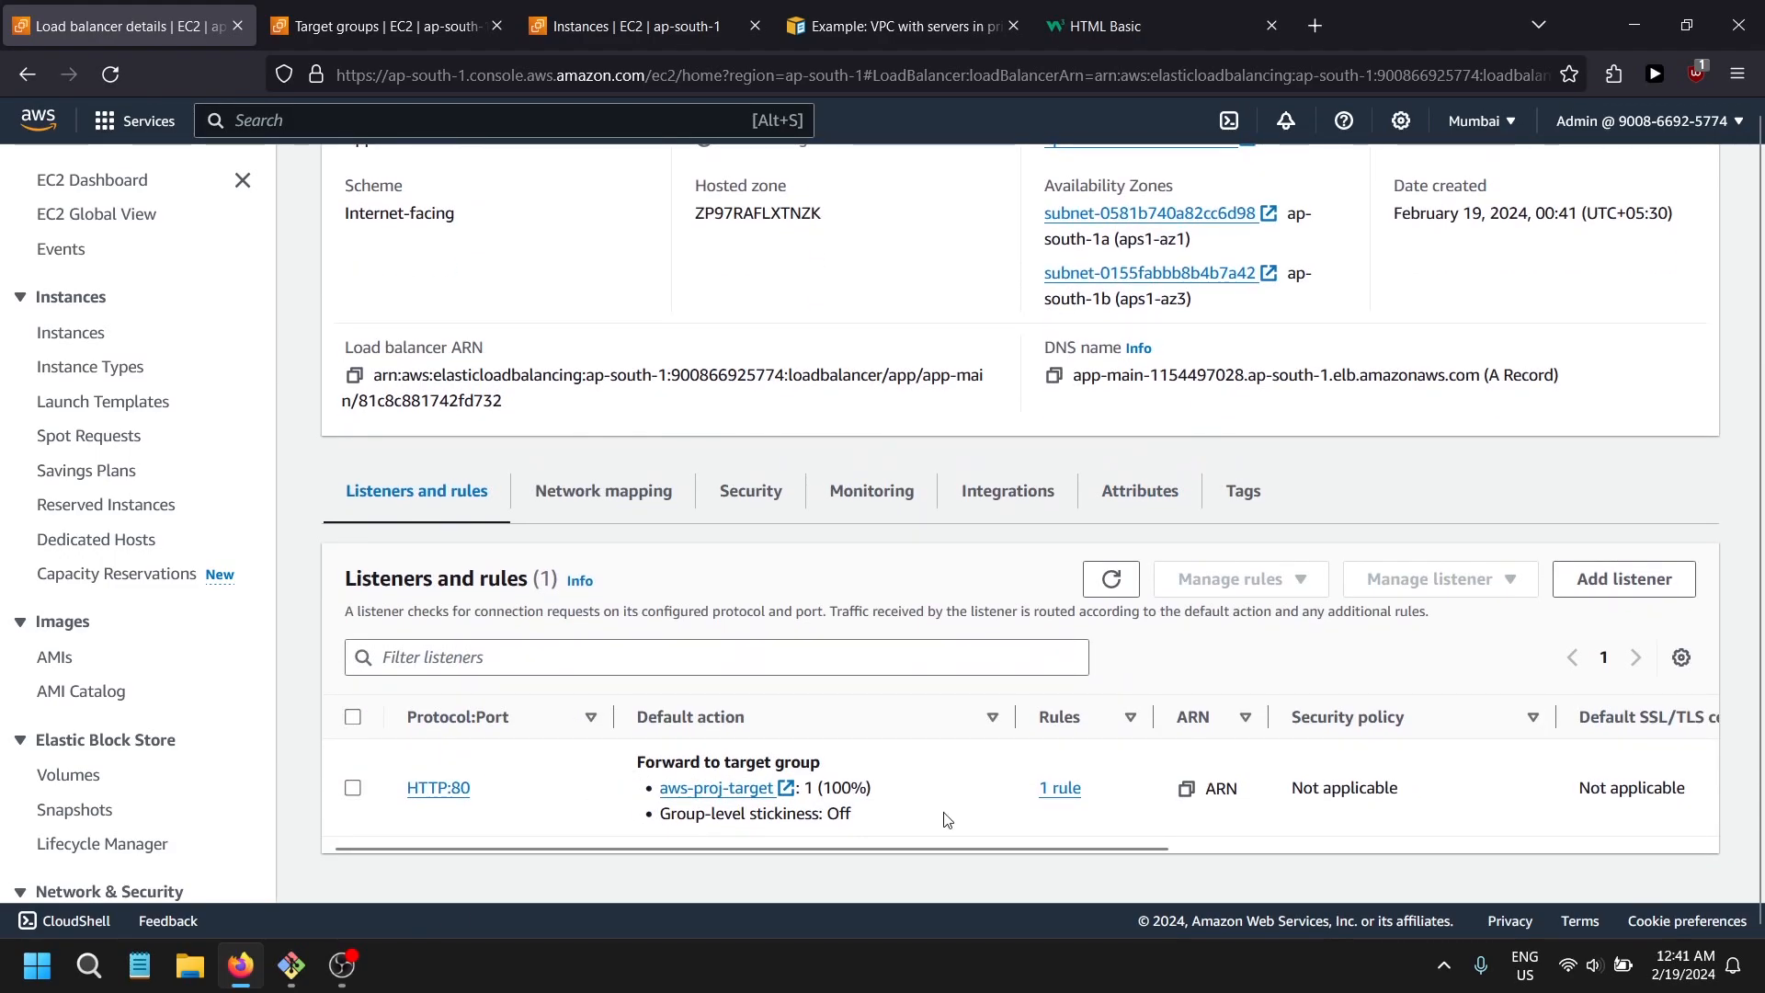
{"action": "scroll", "coordinate": [929, 819], "scroll_direction": "up", "scroll_amount": 3}
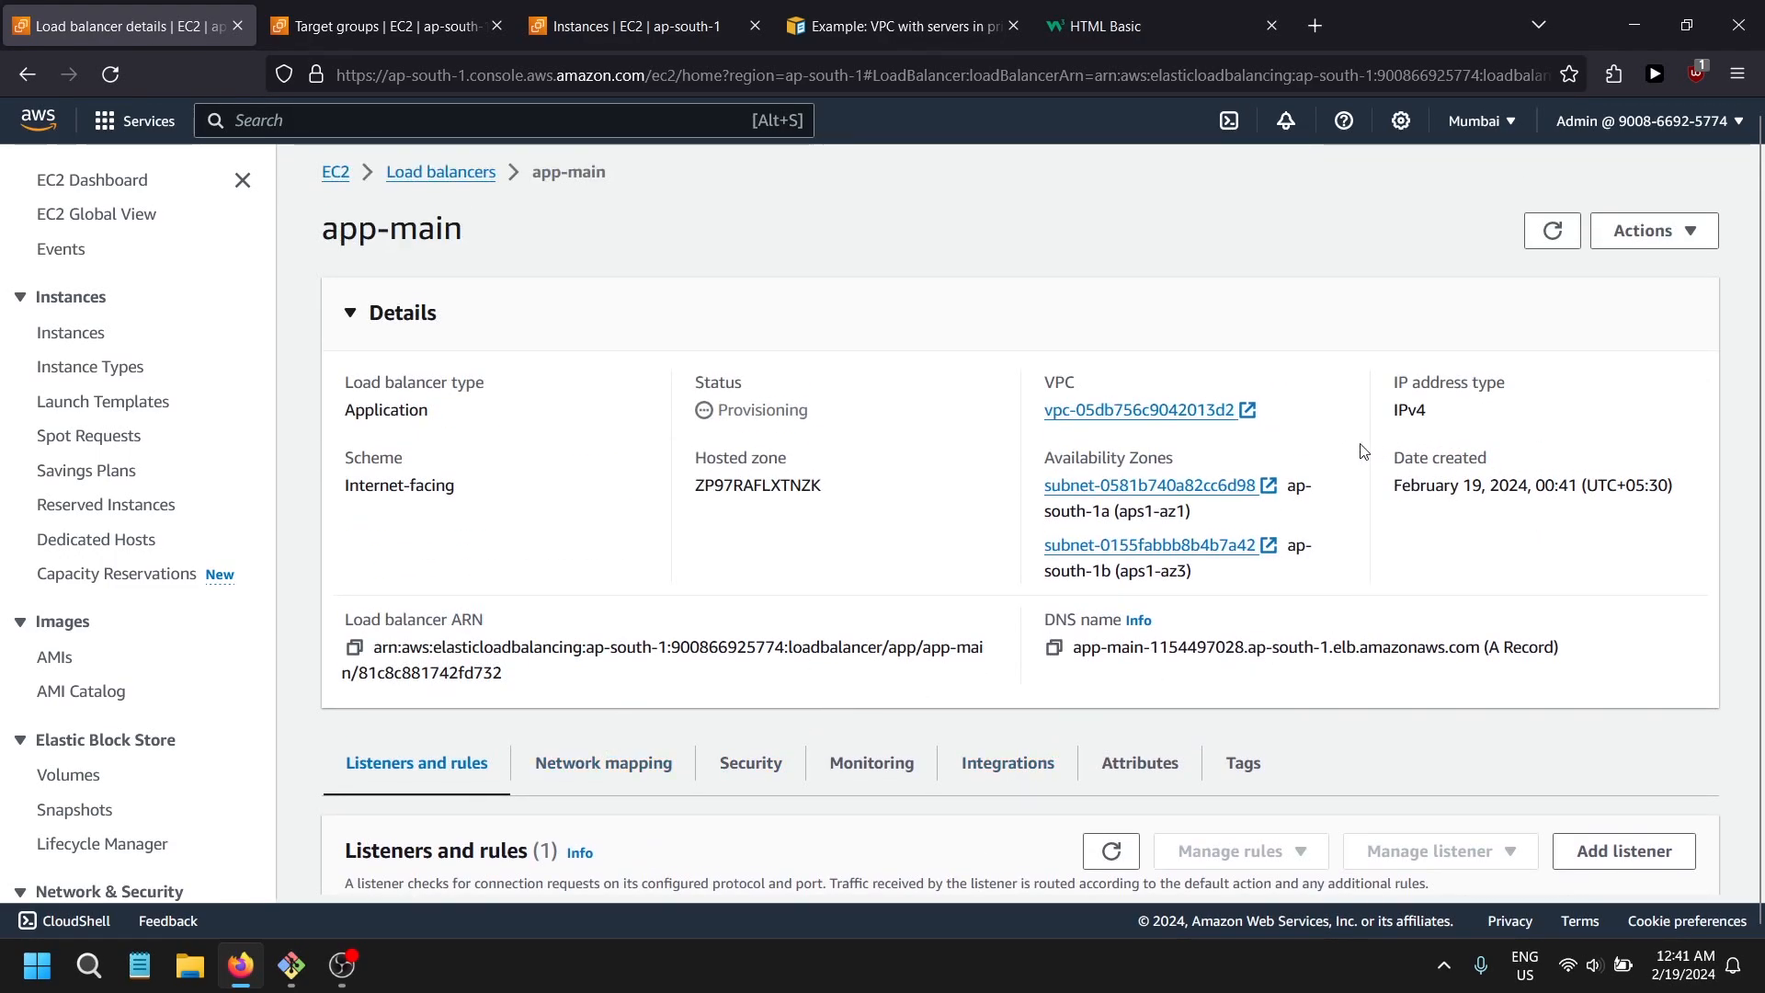
{"action": "scroll", "coordinate": [1195, 386], "scroll_direction": "down", "scroll_amount": 5}
{"action": "scroll", "coordinate": [776, 404], "scroll_direction": "up", "scroll_amount": 4}
{"action": "left_click_drag", "start_coordinate": [717, 381], "coordinate": [859, 379]}
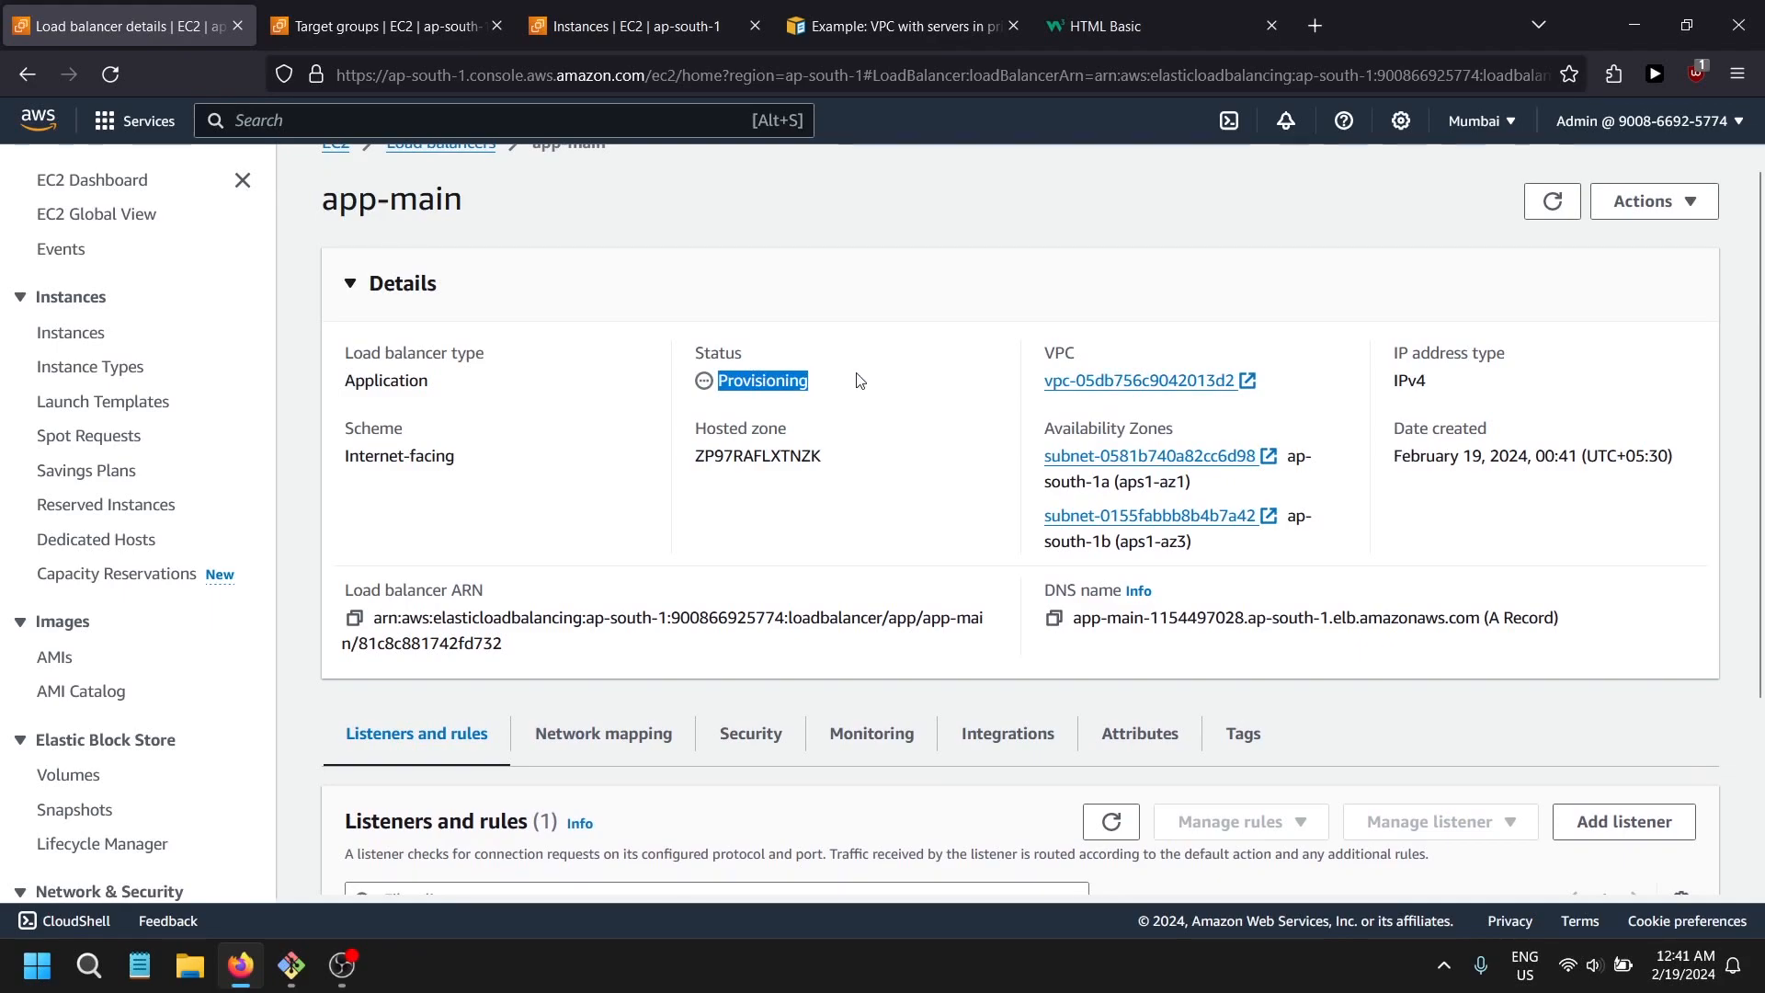
{"action": "left_click", "coordinate": [1550, 204]}
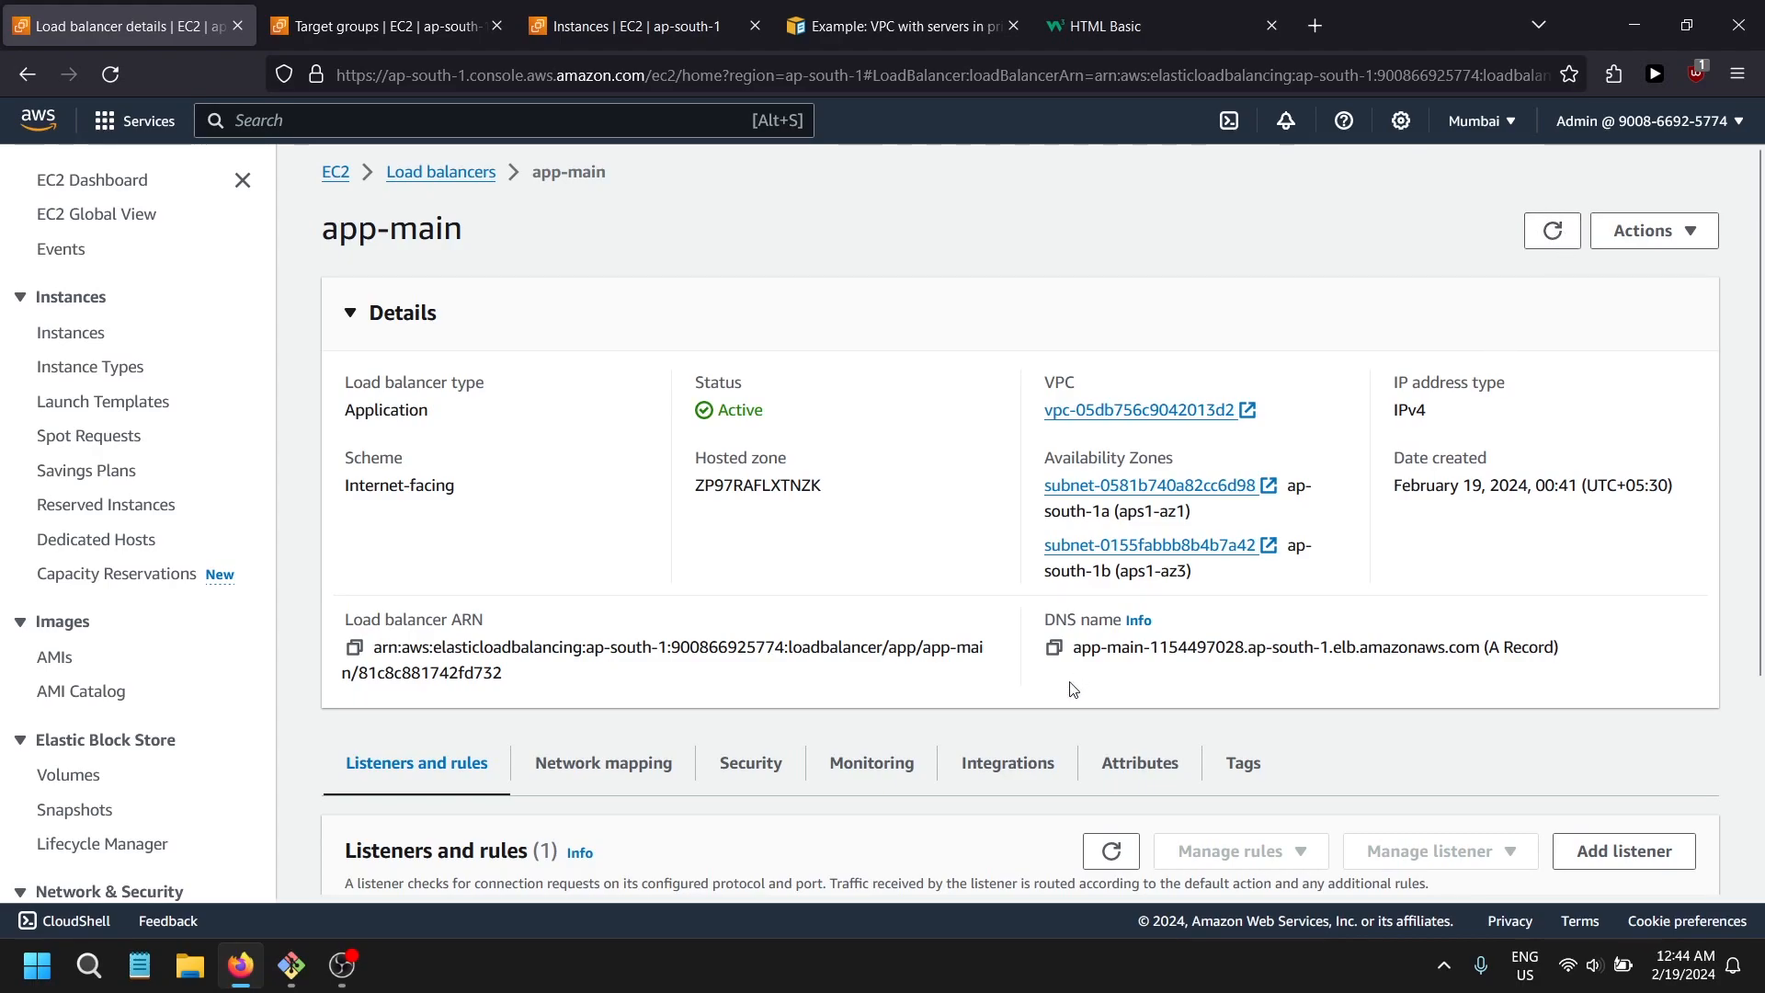
- Copy app-main's DNS name and enter it as the address in a new browser tab
{"action": "left_click", "coordinate": [1054, 647]}
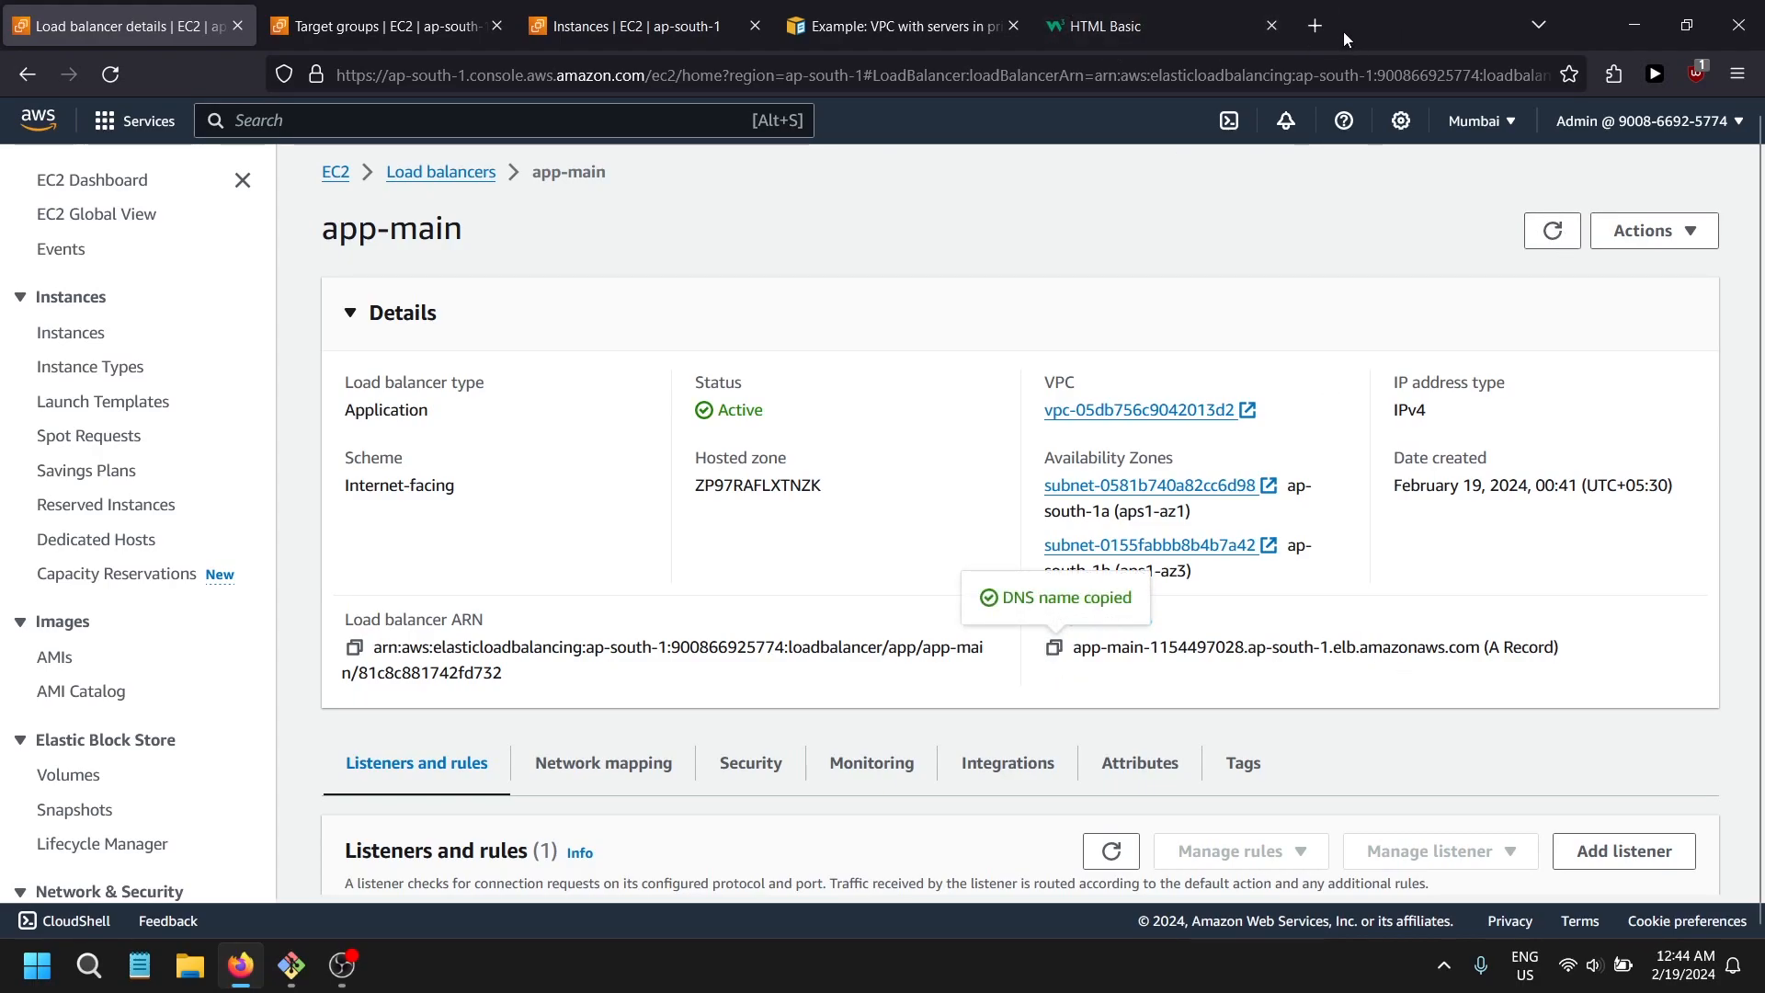
{"action": "left_click", "coordinate": [1315, 25]}
{"action": "key", "text": "ctrl+v"}
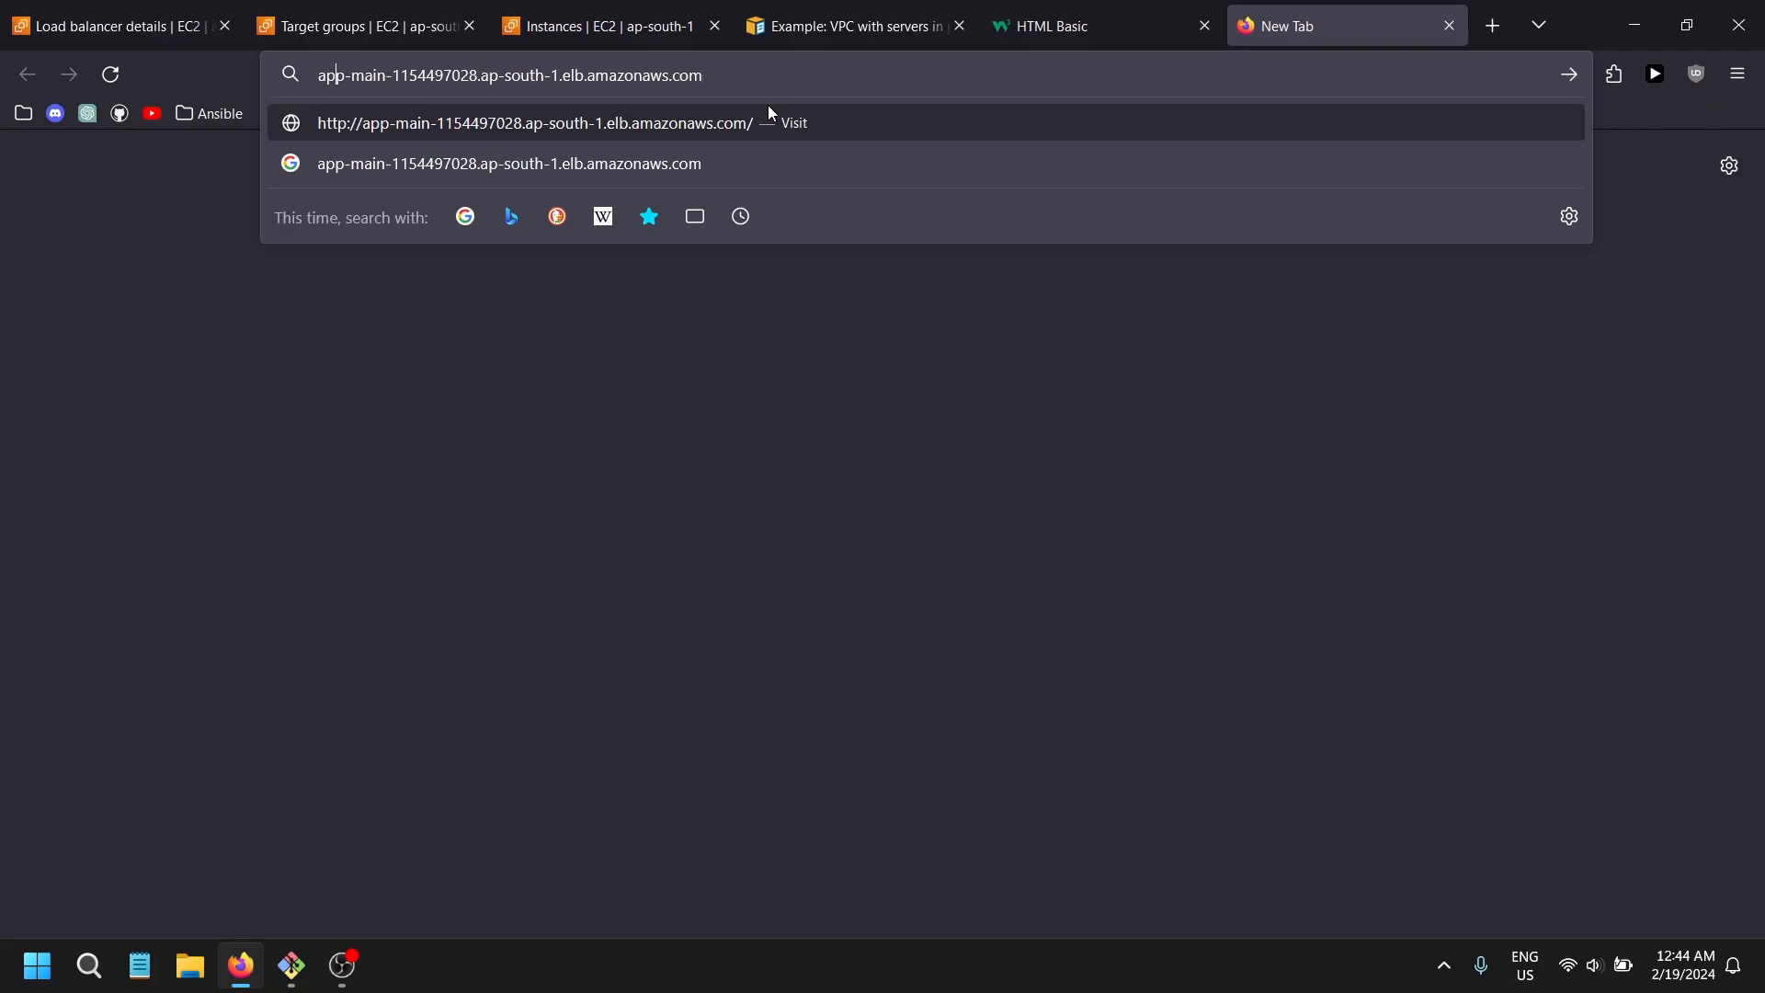
- Try to open the DNS name with an htpp:// prefix and port 80
{"action": "key", "text": "Home"}
{"action": "type", "text": "htpp://"}
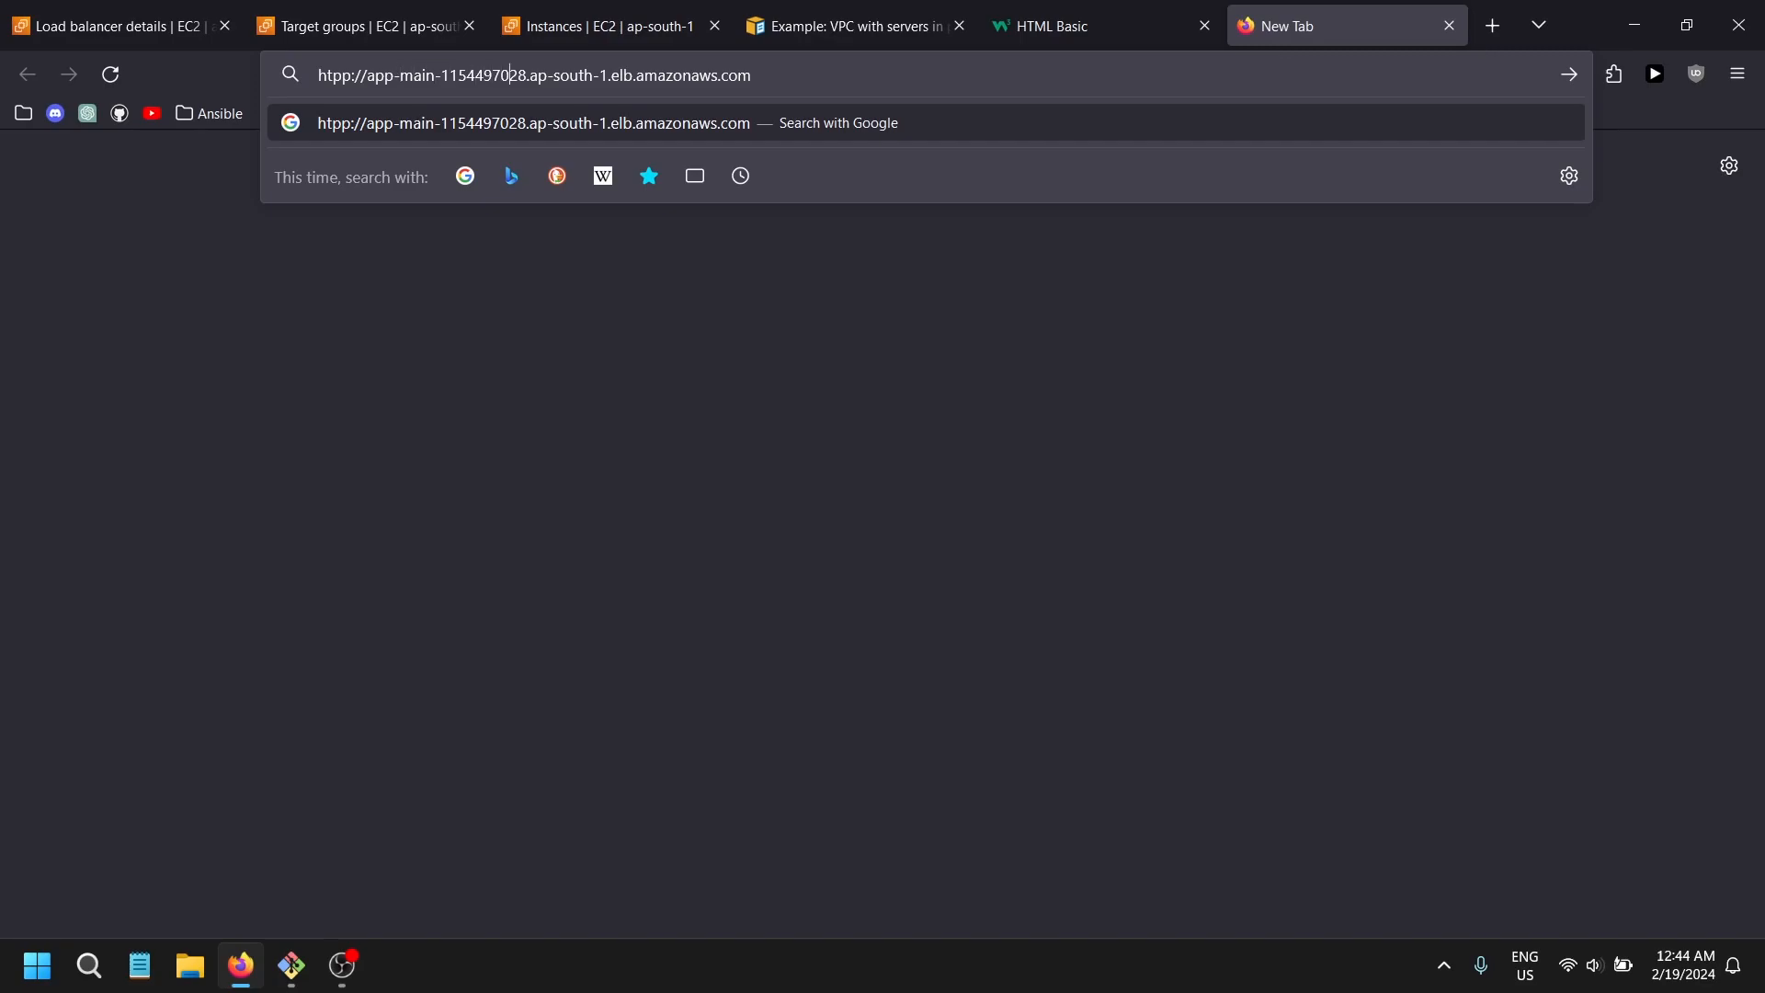
{"action": "type", "text": "80"}
{"action": "key", "text": "Return"}
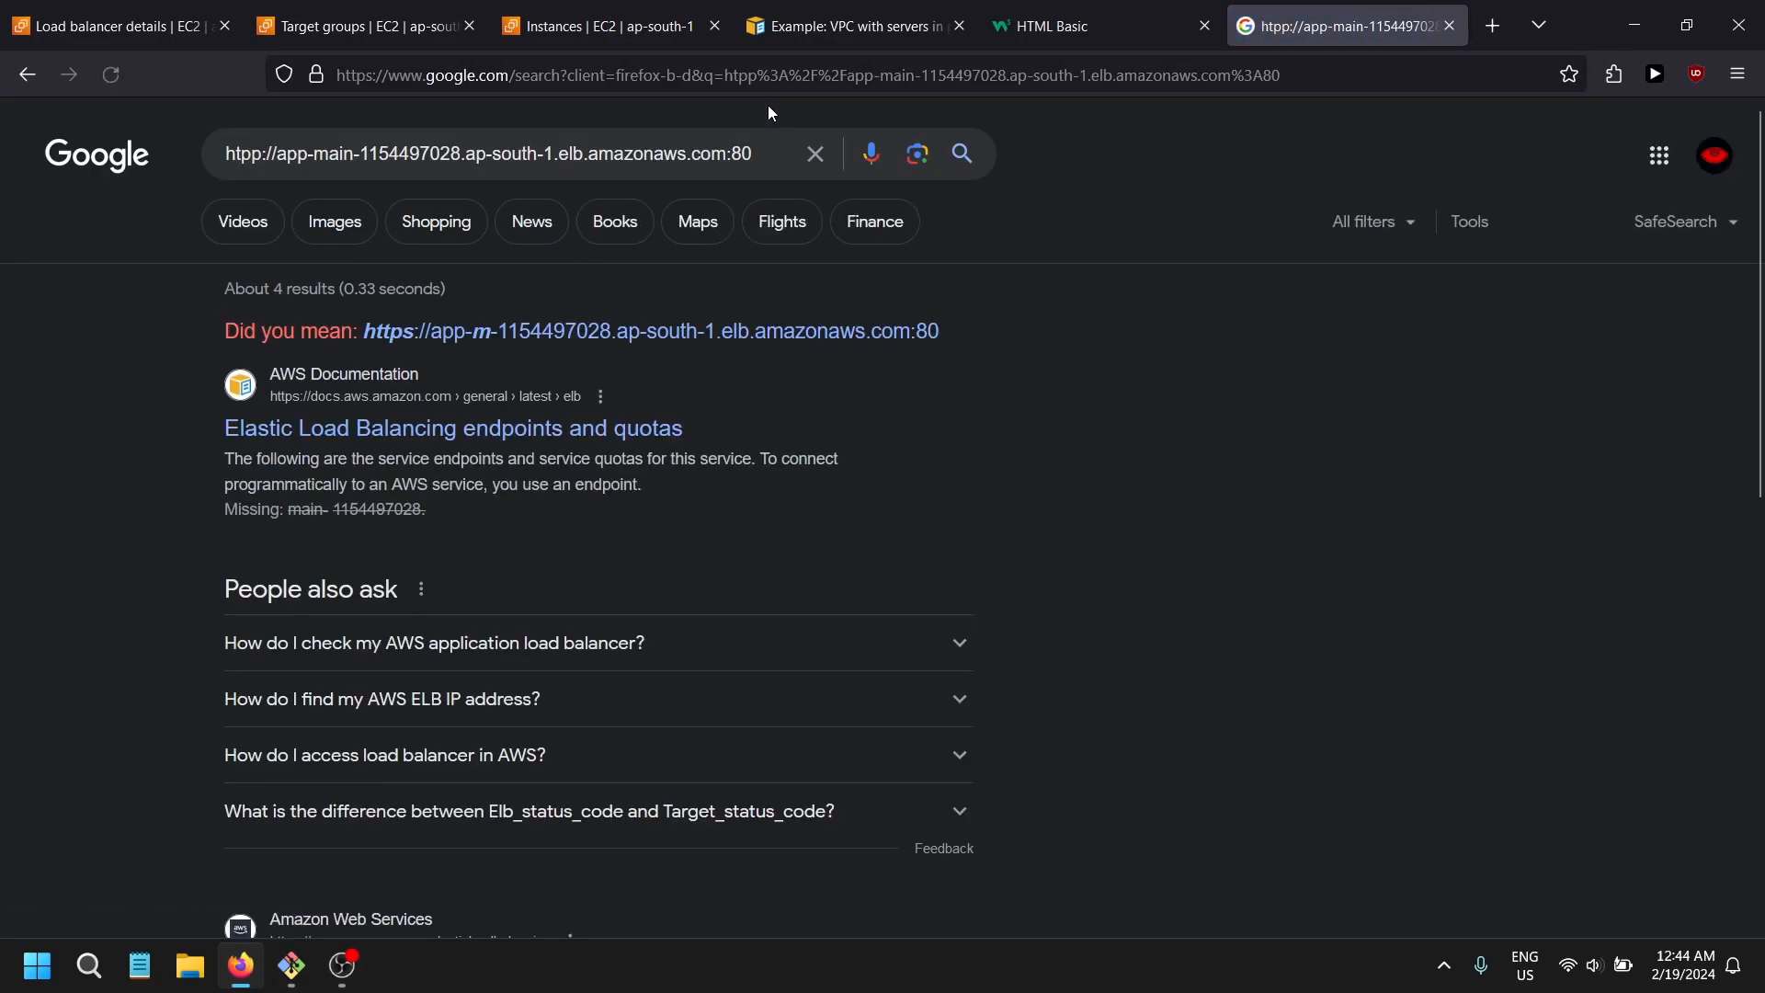
- Replace the address with app-main-1154497028.ap-south-1.elb.amazonaws.com and load the page
{"action": "left_click", "coordinate": [1197, 75]}
{"action": "key", "text": "ctrl+v"}
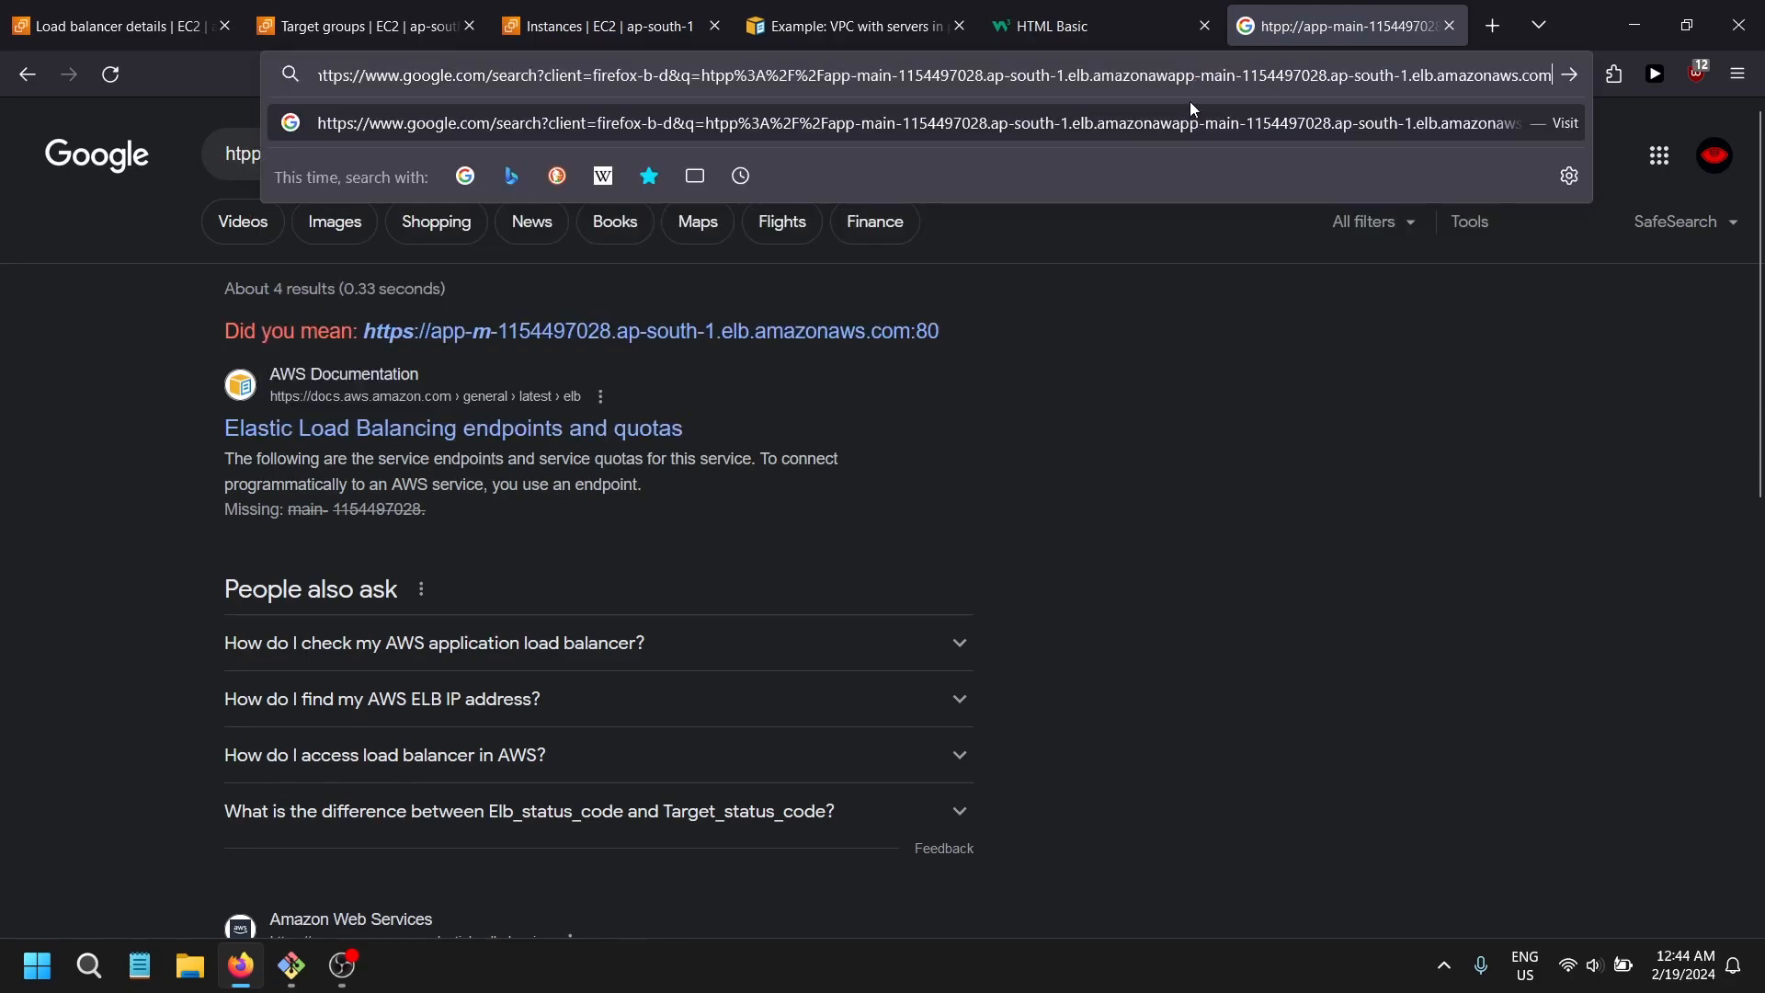
{"action": "left_click", "coordinate": [308, 11]}
{"action": "left_click", "coordinate": [156, 19]}
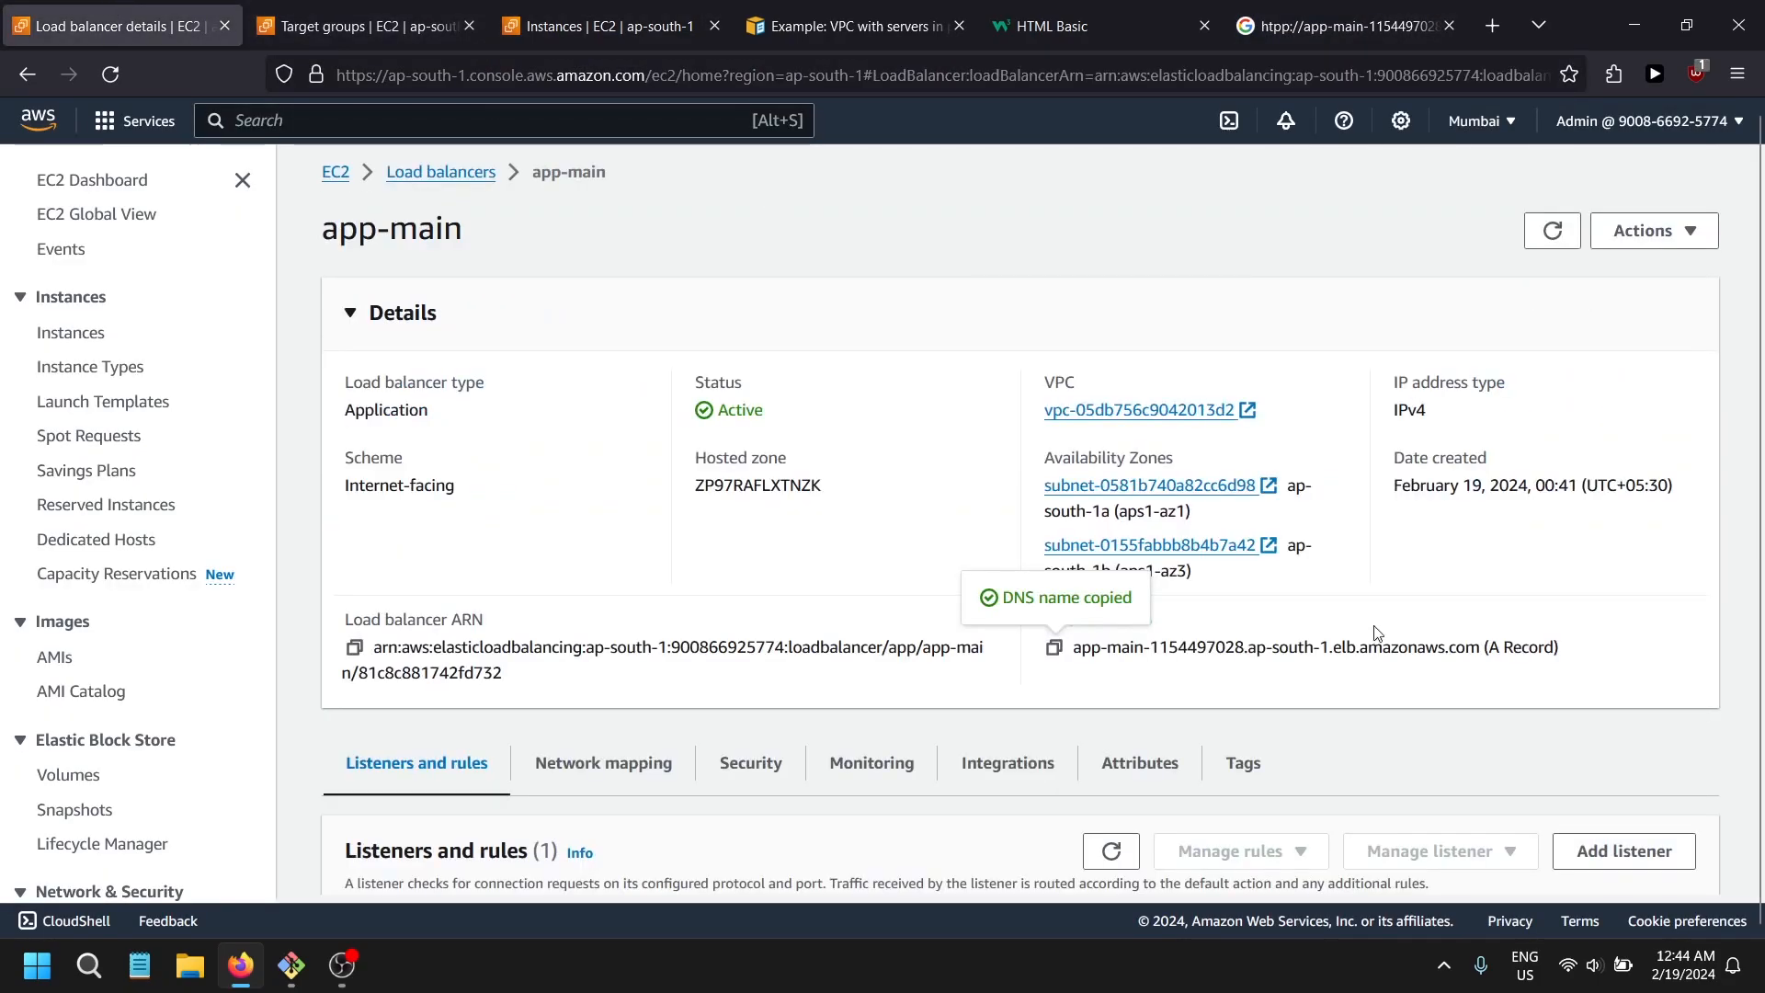
{"action": "left_click", "coordinate": [1342, 26]}
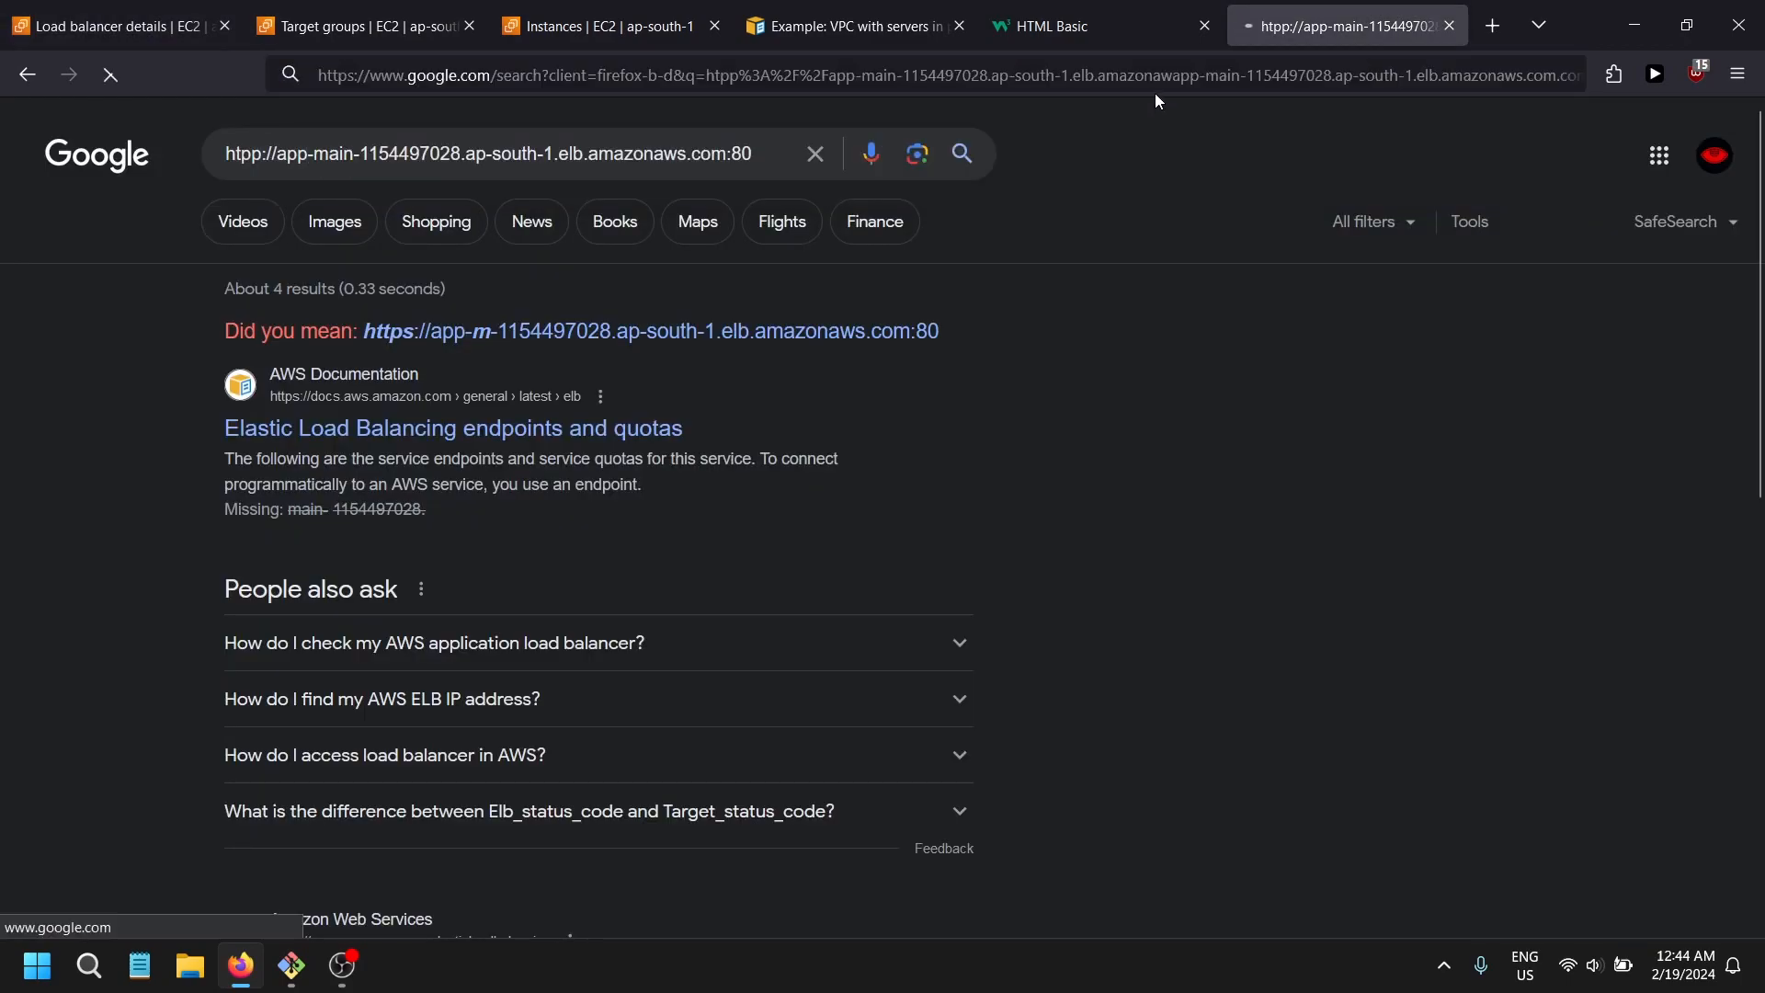
{"action": "left_click", "coordinate": [1161, 75]}
{"action": "key", "text": "ctrl+v"}
{"action": "key", "text": "Return"}
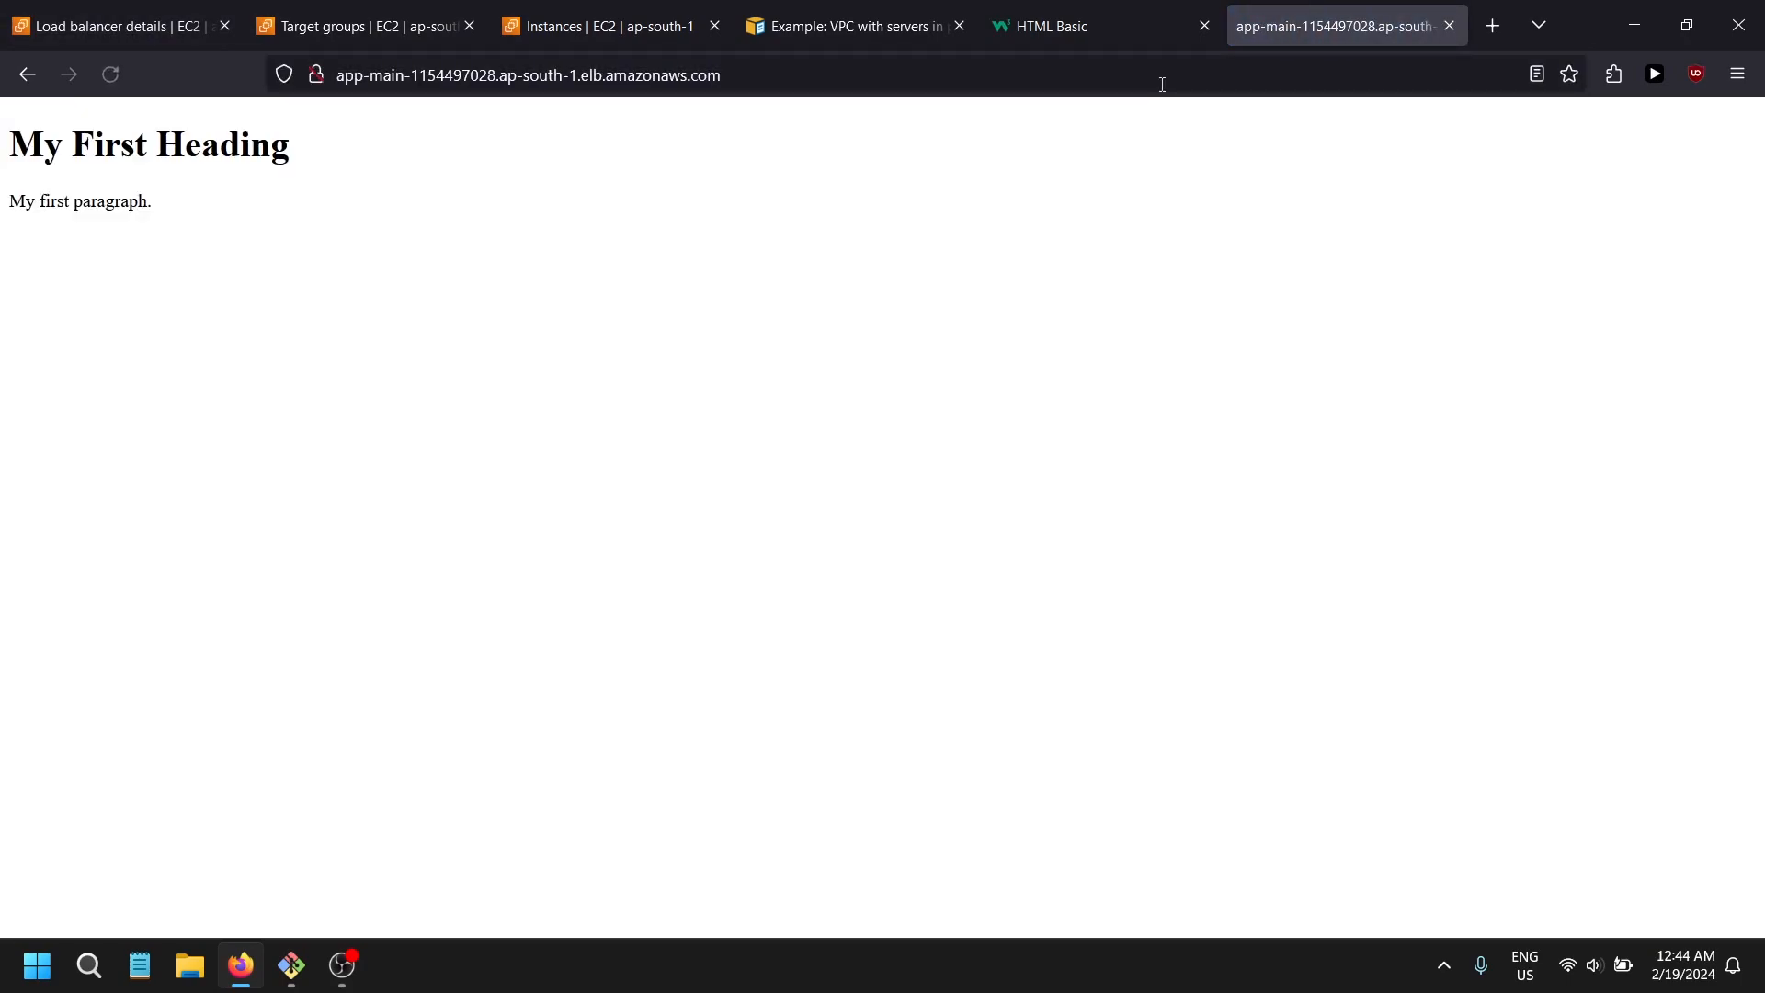
- Reload the served page, inspect the Python server's request log in the terminal and return to the browser
{"action": "left_click", "coordinate": [94, 72]}
{"action": "left_click", "coordinate": [94, 73]}
{"action": "left_click", "coordinate": [119, 25]}
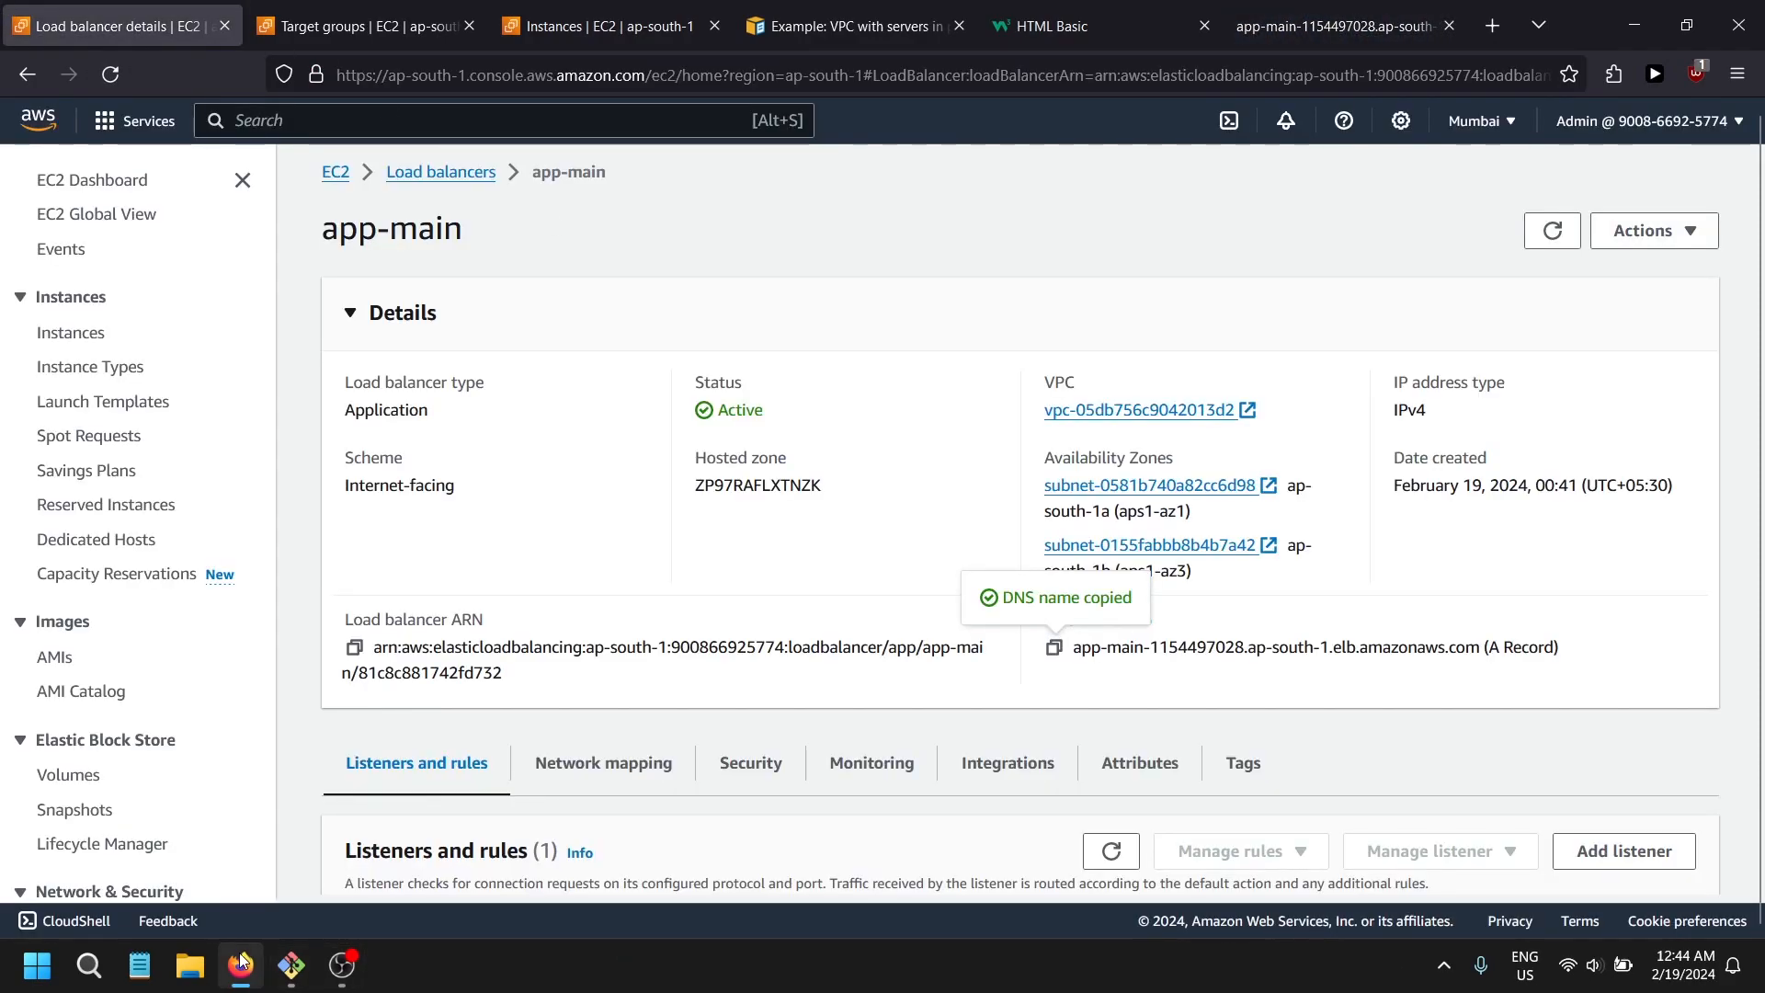
{"action": "left_click", "coordinate": [292, 966]}
{"action": "left_click_drag", "start_coordinate": [783, 717], "coordinate": [169, 412]}
{"action": "key", "text": "alt+Tab"}
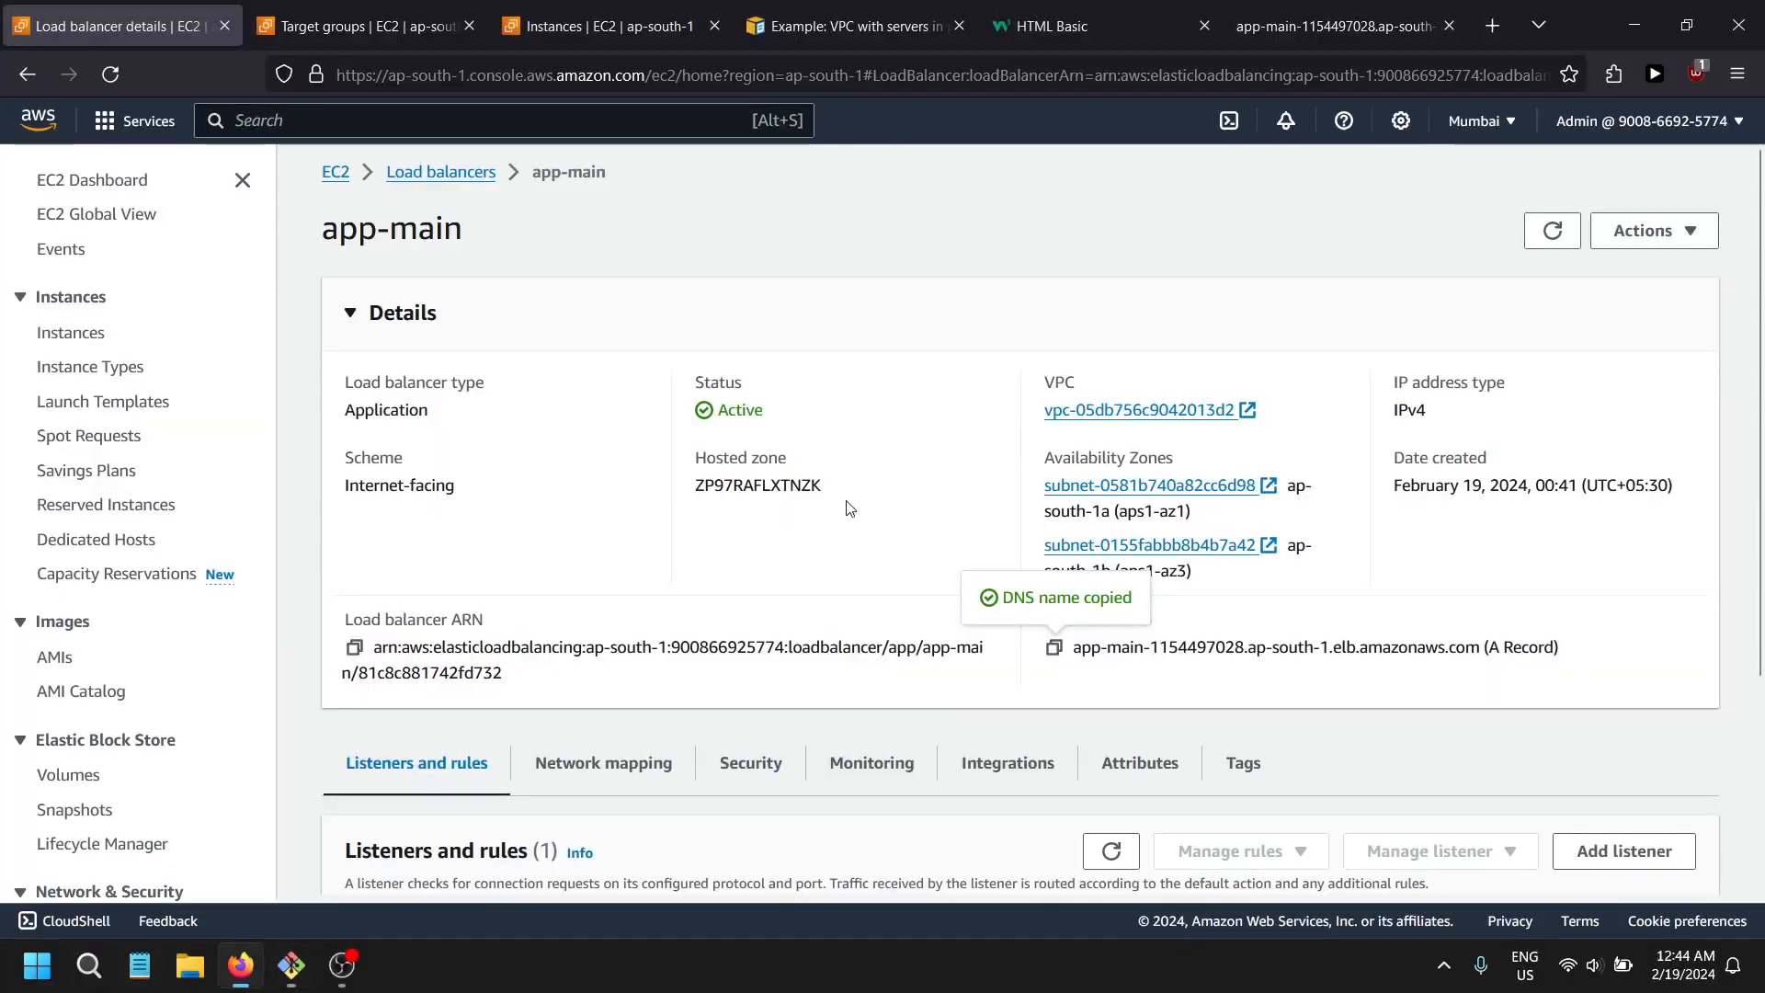
- Reload the load balancer's page once more and examine the newest GET requests in the terminal log
{"action": "left_click", "coordinate": [1491, 9]}
{"action": "middle_click", "coordinate": [1364, 5]}
{"action": "left_click", "coordinate": [1339, 9]}
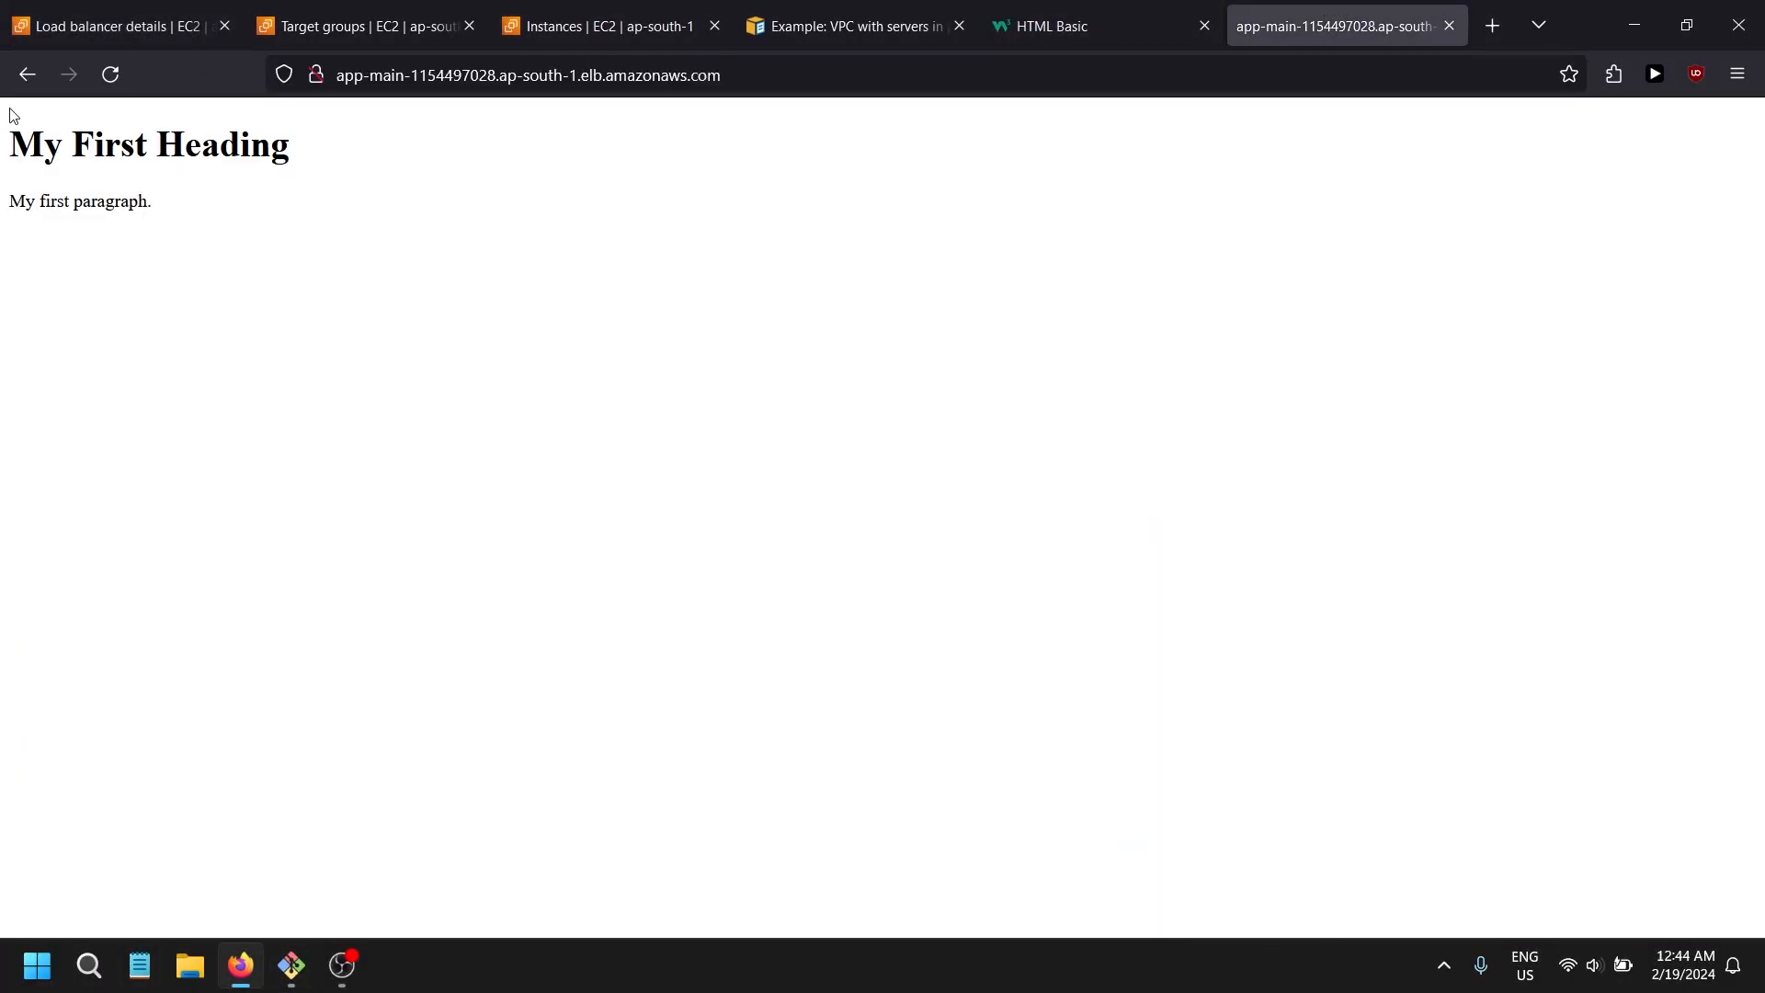
{"action": "left_click", "coordinate": [108, 61]}
{"action": "key", "text": "alt+Tab"}
{"action": "left_click", "coordinate": [538, 796]}
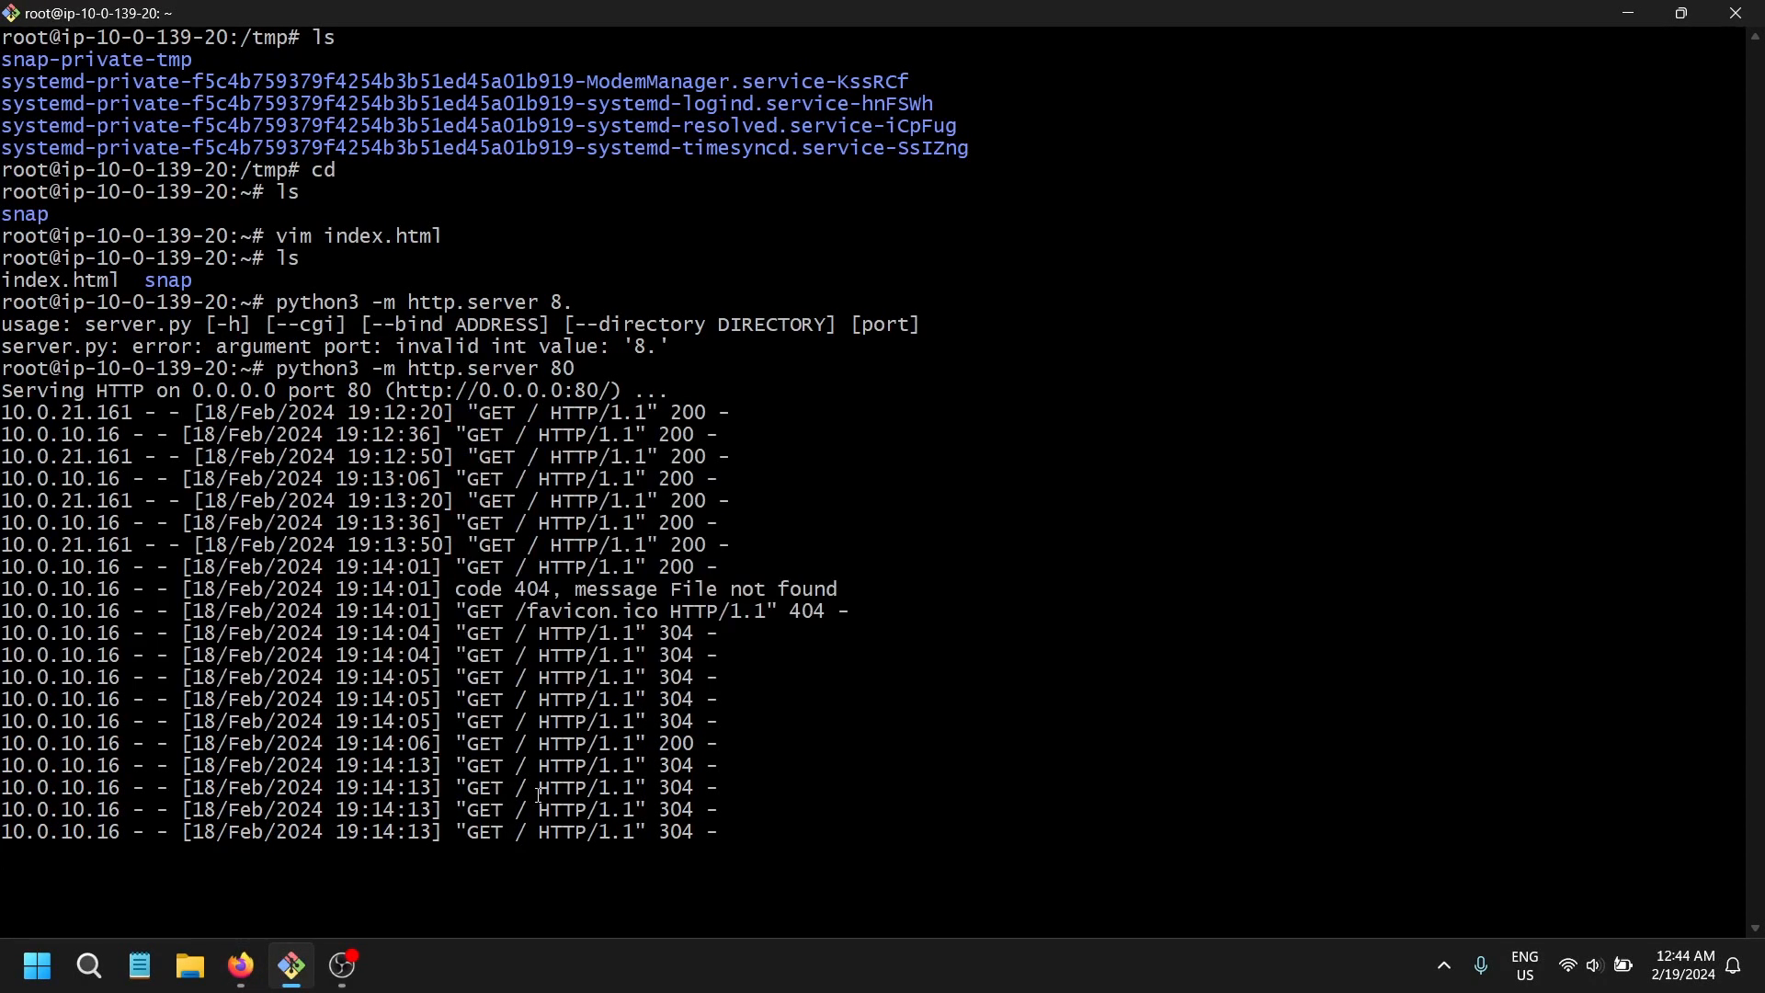
{"action": "left_click_drag", "start_coordinate": [752, 856], "coordinate": [227, 479]}
{"action": "left_click", "coordinate": [663, 660]}
{"action": "key", "text": "super"}
{"action": "key", "text": "super"}
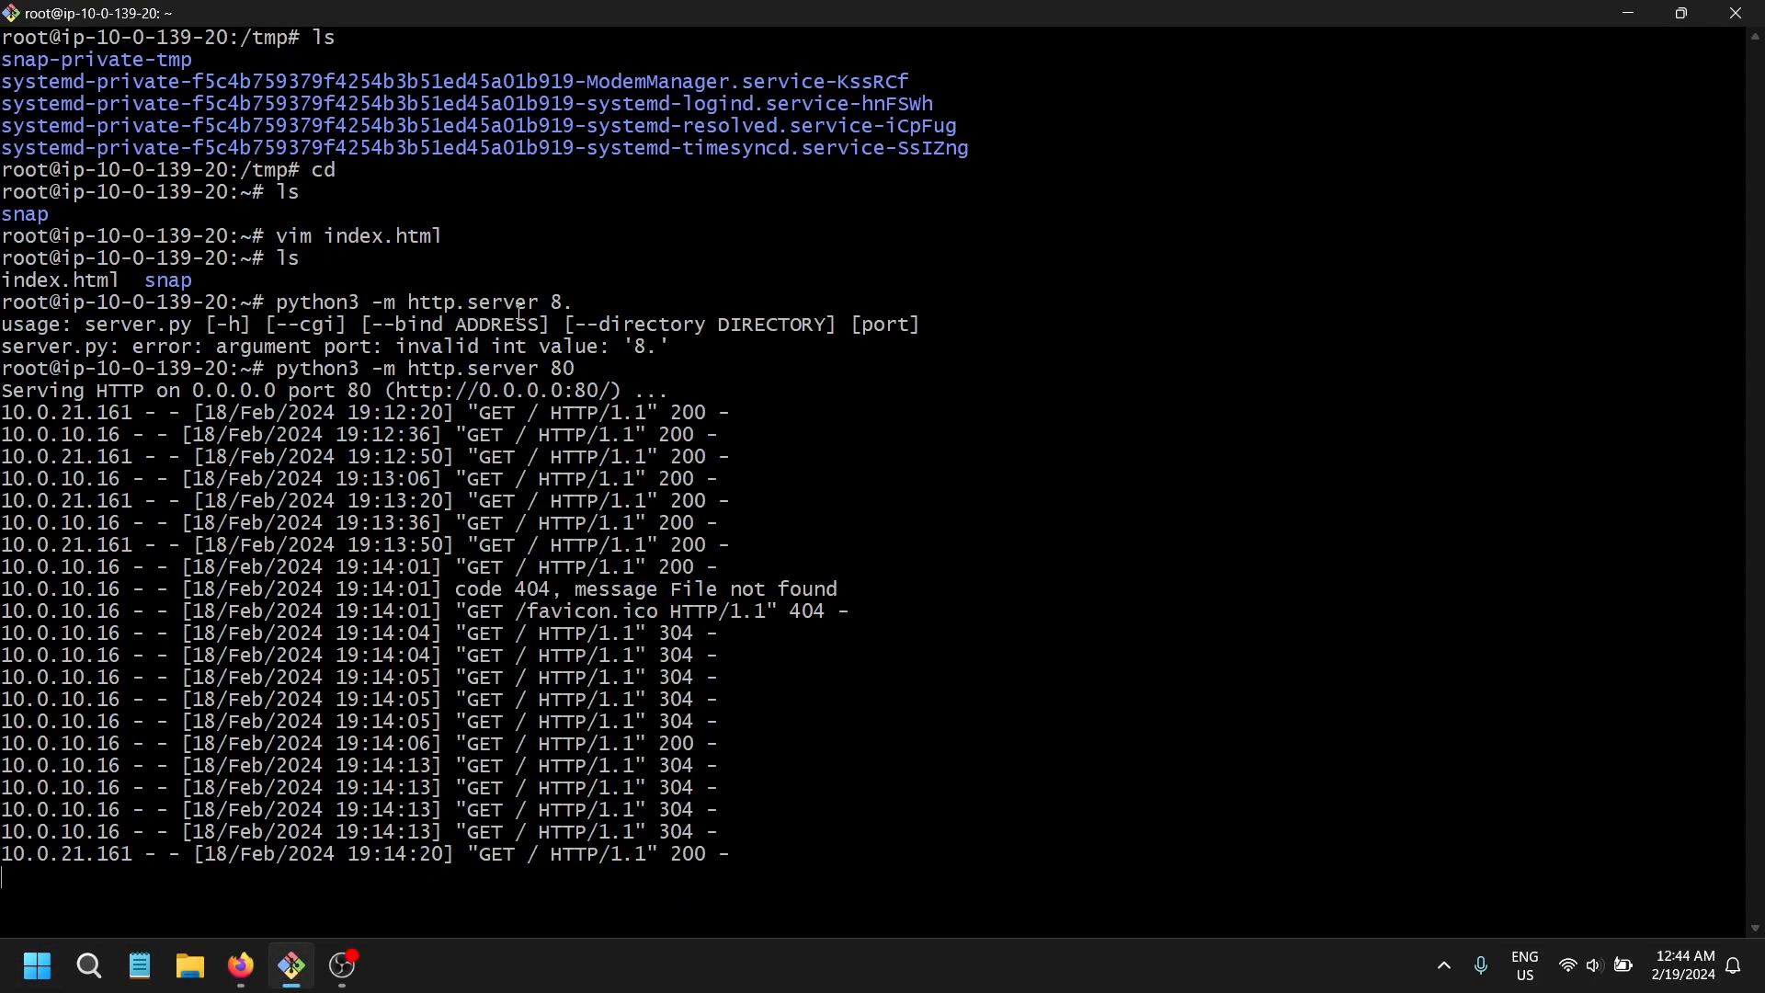
- Shrink the browser window over the terminal, reload the page repeatedly to watch the requests arrive, and maximize the browser again
{"action": "key", "text": "alt+Tab"}
{"action": "key", "text": "super+Down"}
{"action": "left_click", "coordinate": [134, 87]}
{"action": "left_click", "coordinate": [134, 88]}
{"action": "left_click", "coordinate": [138, 90]}
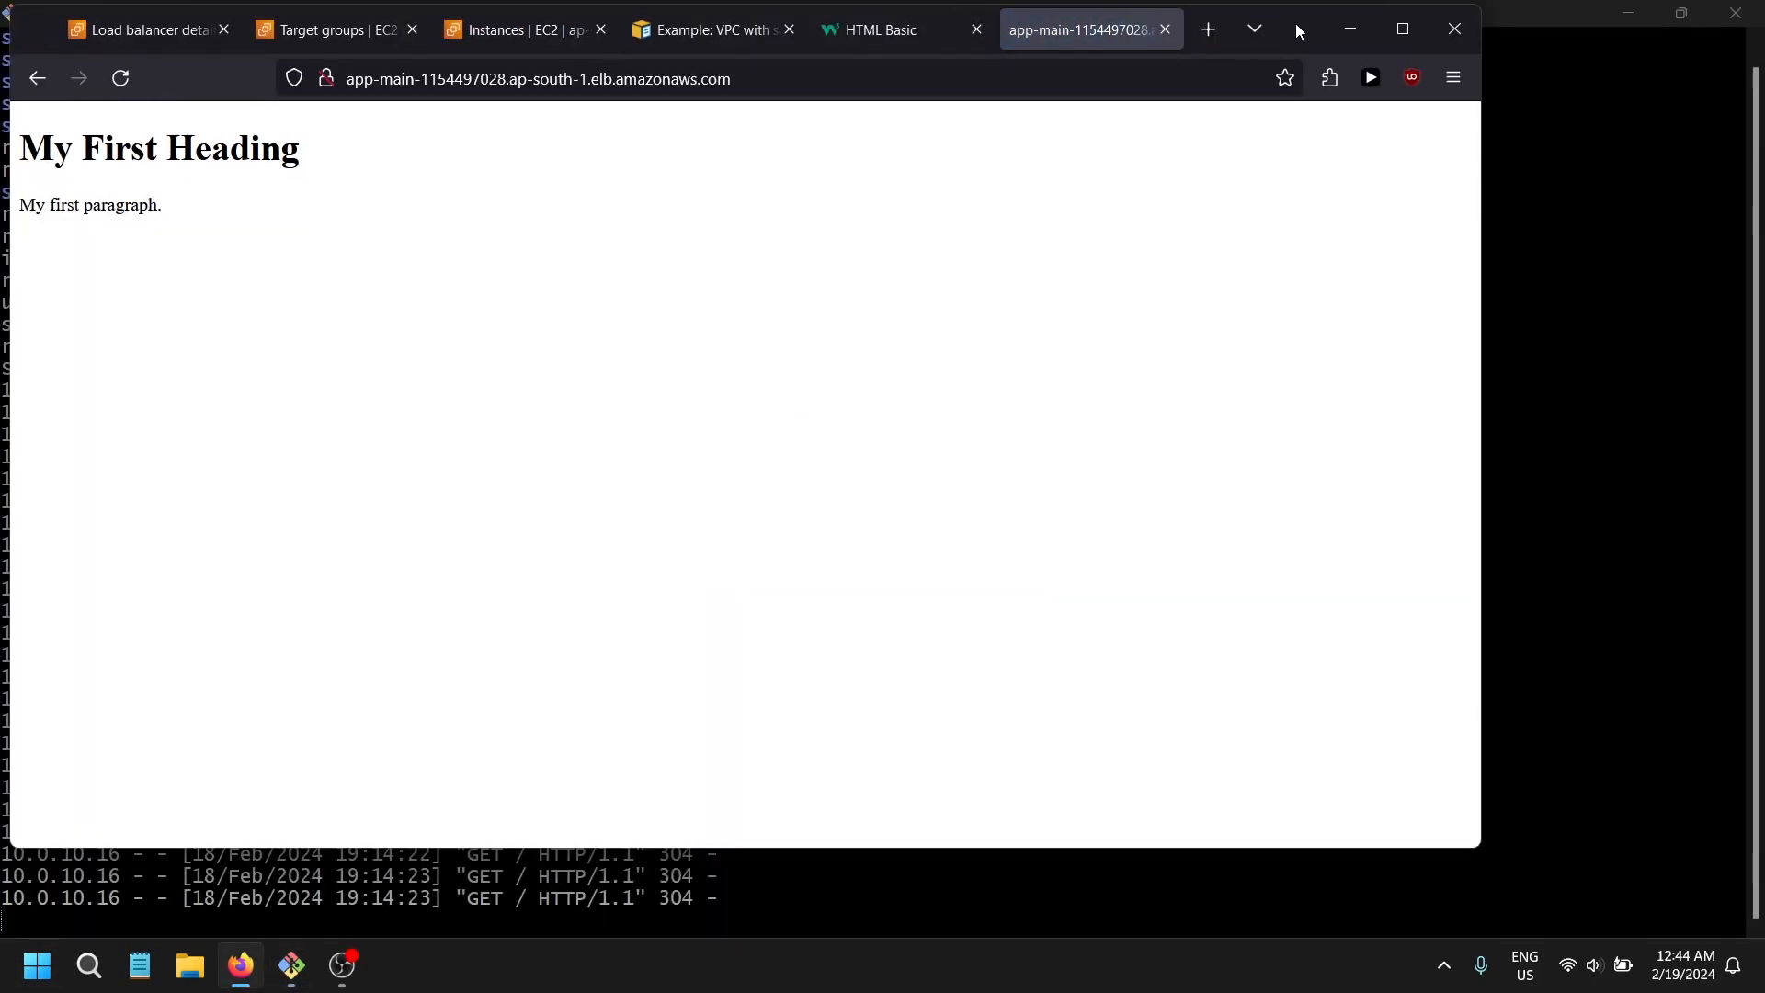
{"action": "left_click", "coordinate": [1398, 35]}
- Review the VPC architecture diagram and app-main in the load balancers list, and return to the served page
{"action": "left_click", "coordinate": [934, 19]}
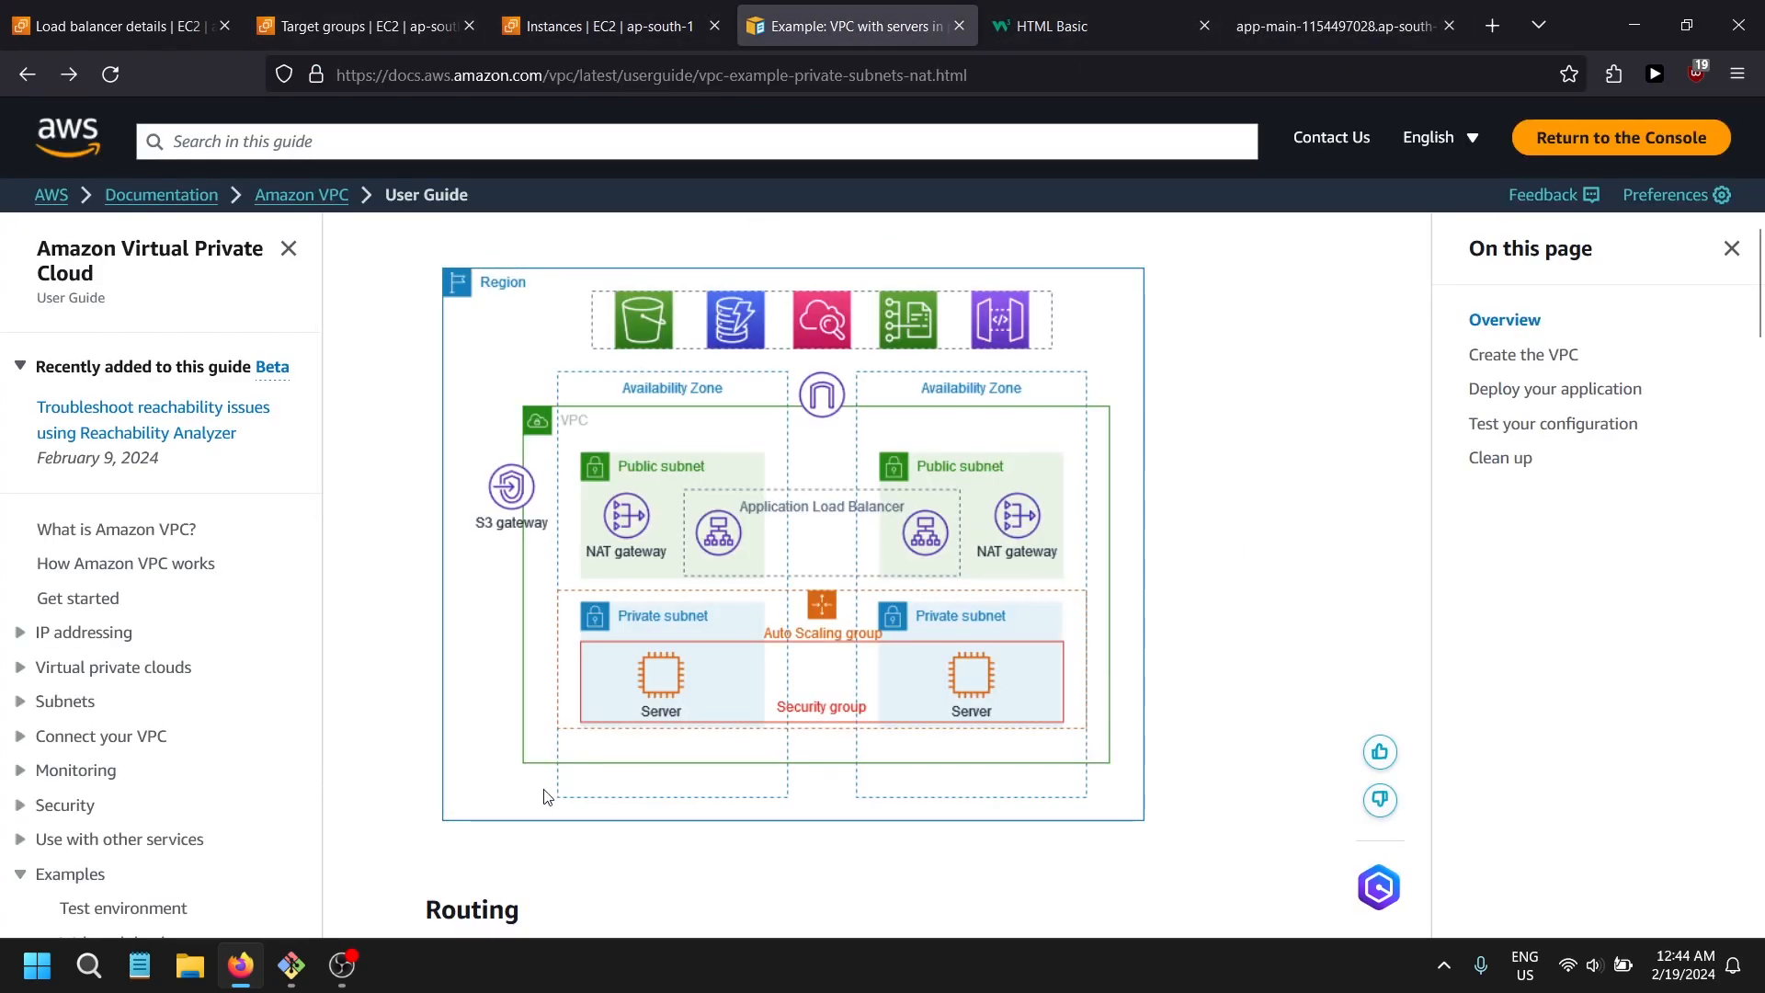
{"action": "left_click", "coordinate": [123, 25]}
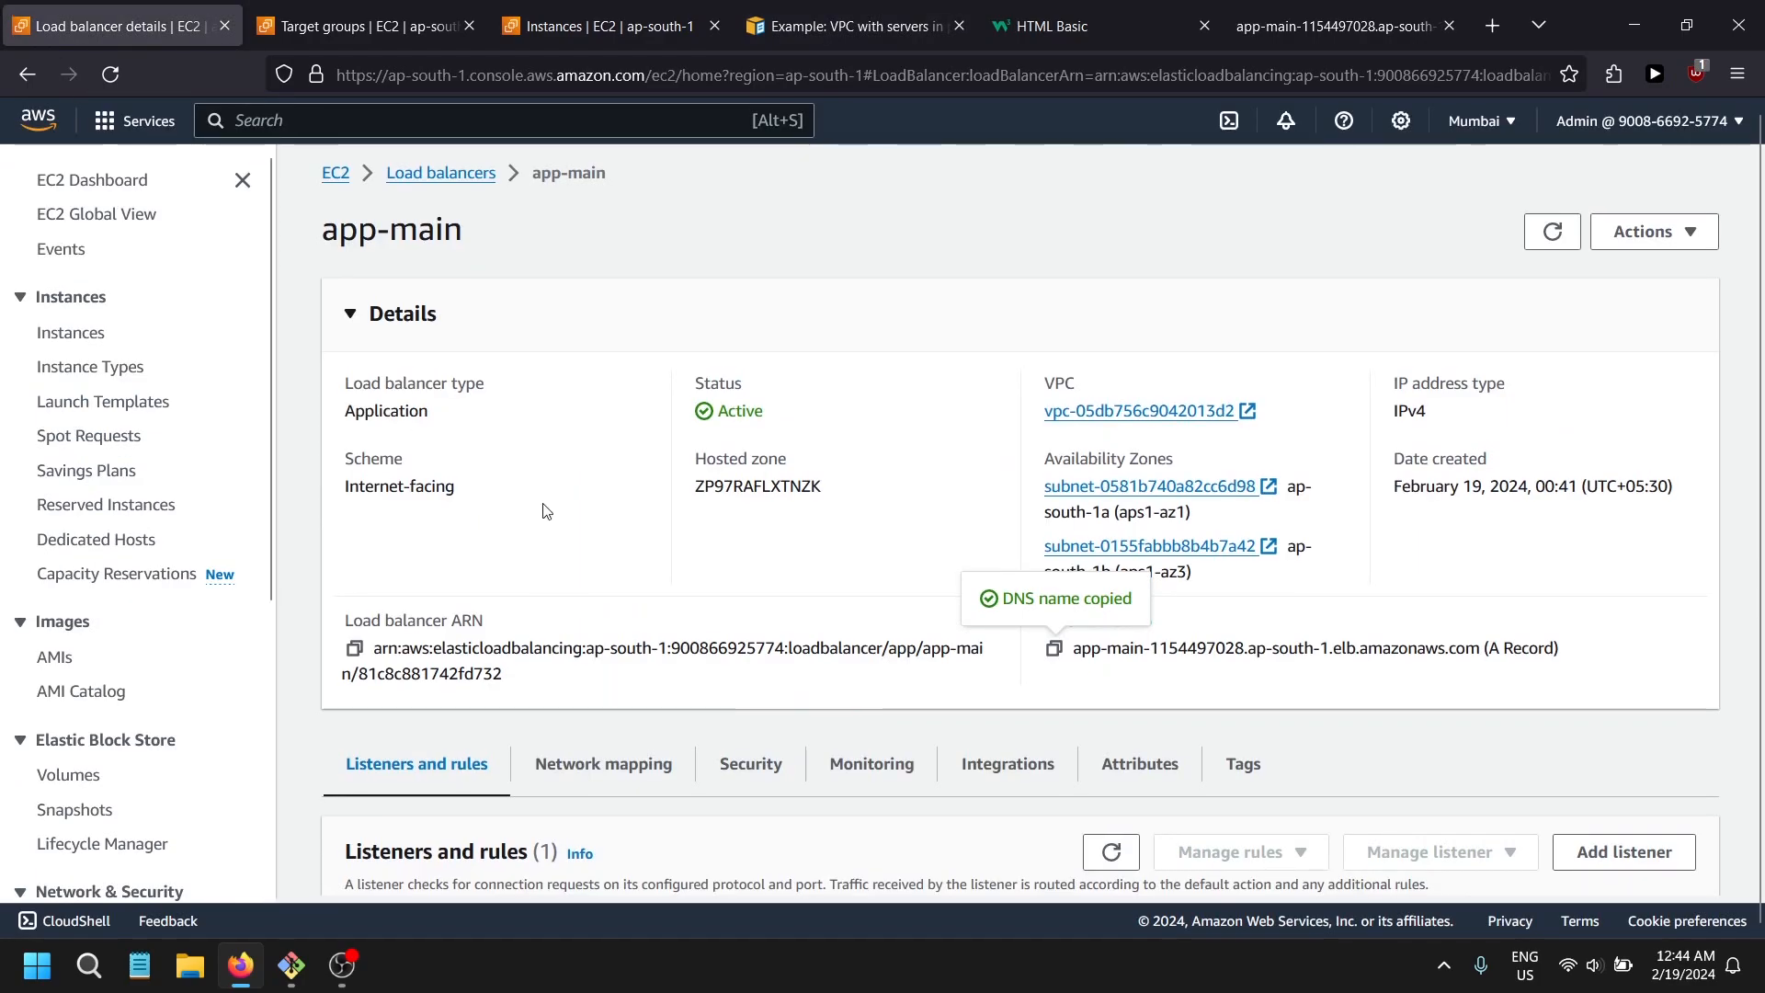
{"action": "left_click", "coordinate": [441, 176]}
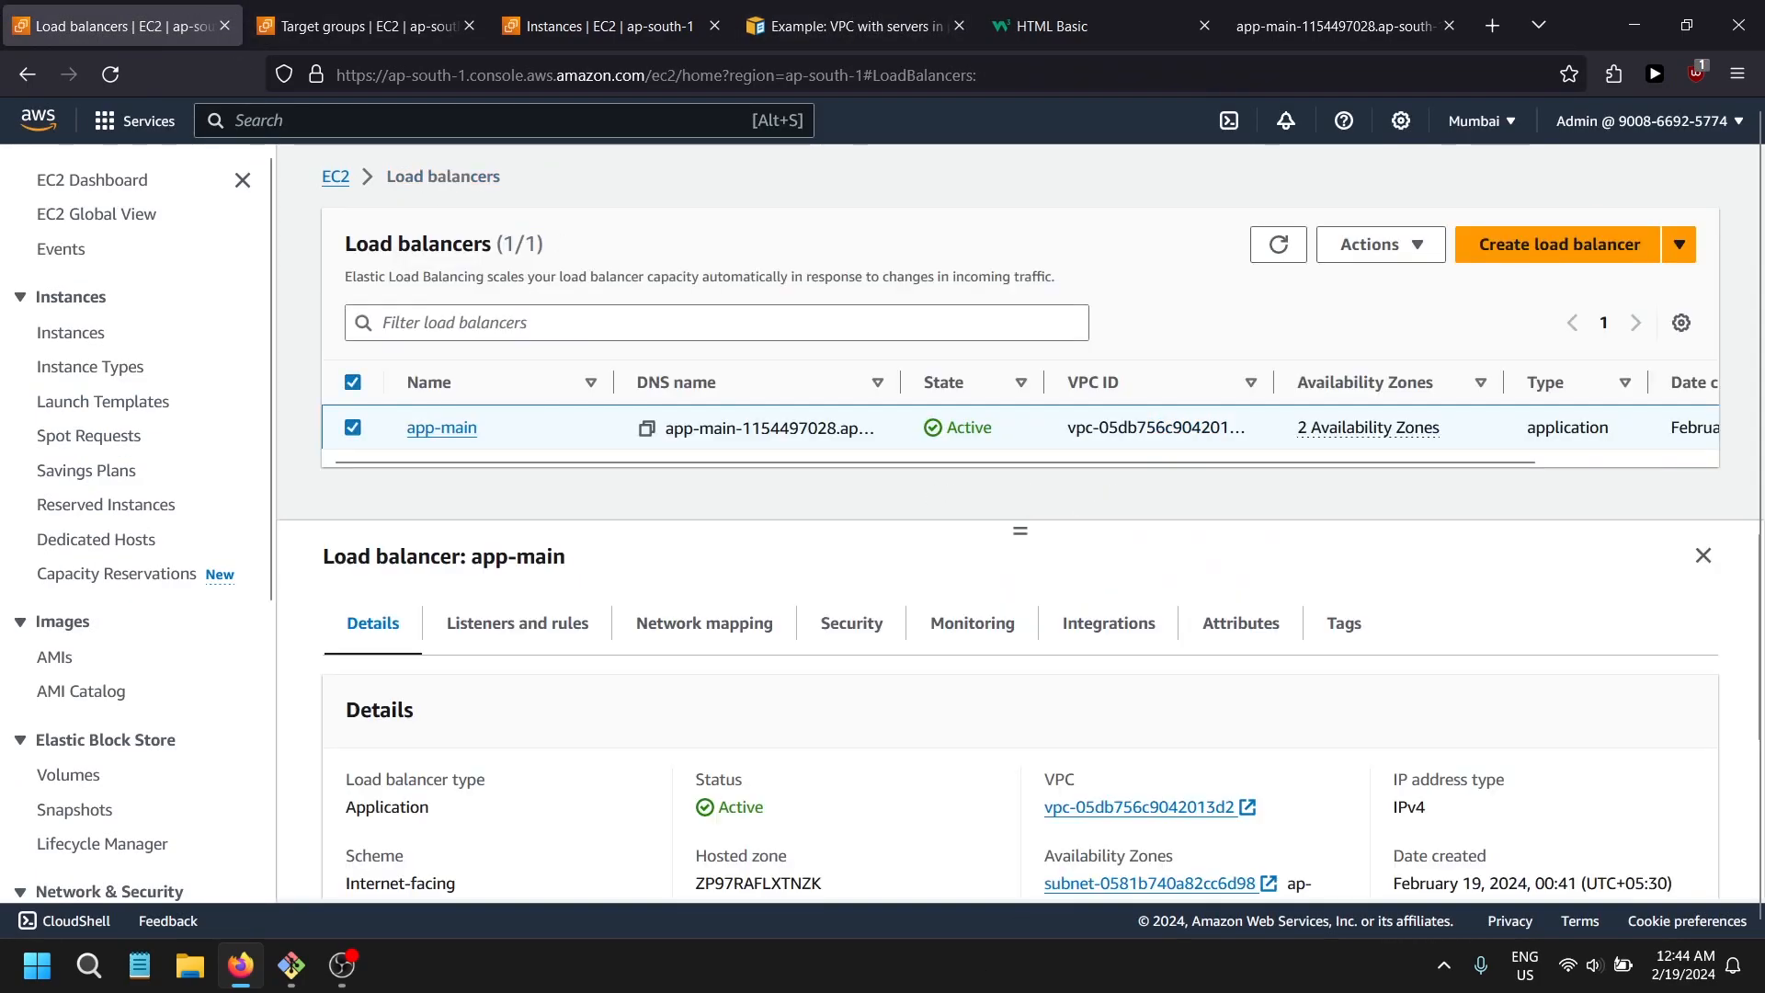
{"action": "scroll", "coordinate": [1104, 629], "scroll_direction": "down", "scroll_amount": 2}
{"action": "scroll", "coordinate": [1103, 629], "scroll_direction": "up", "scroll_amount": 2}
{"action": "left_click", "coordinate": [855, 26]}
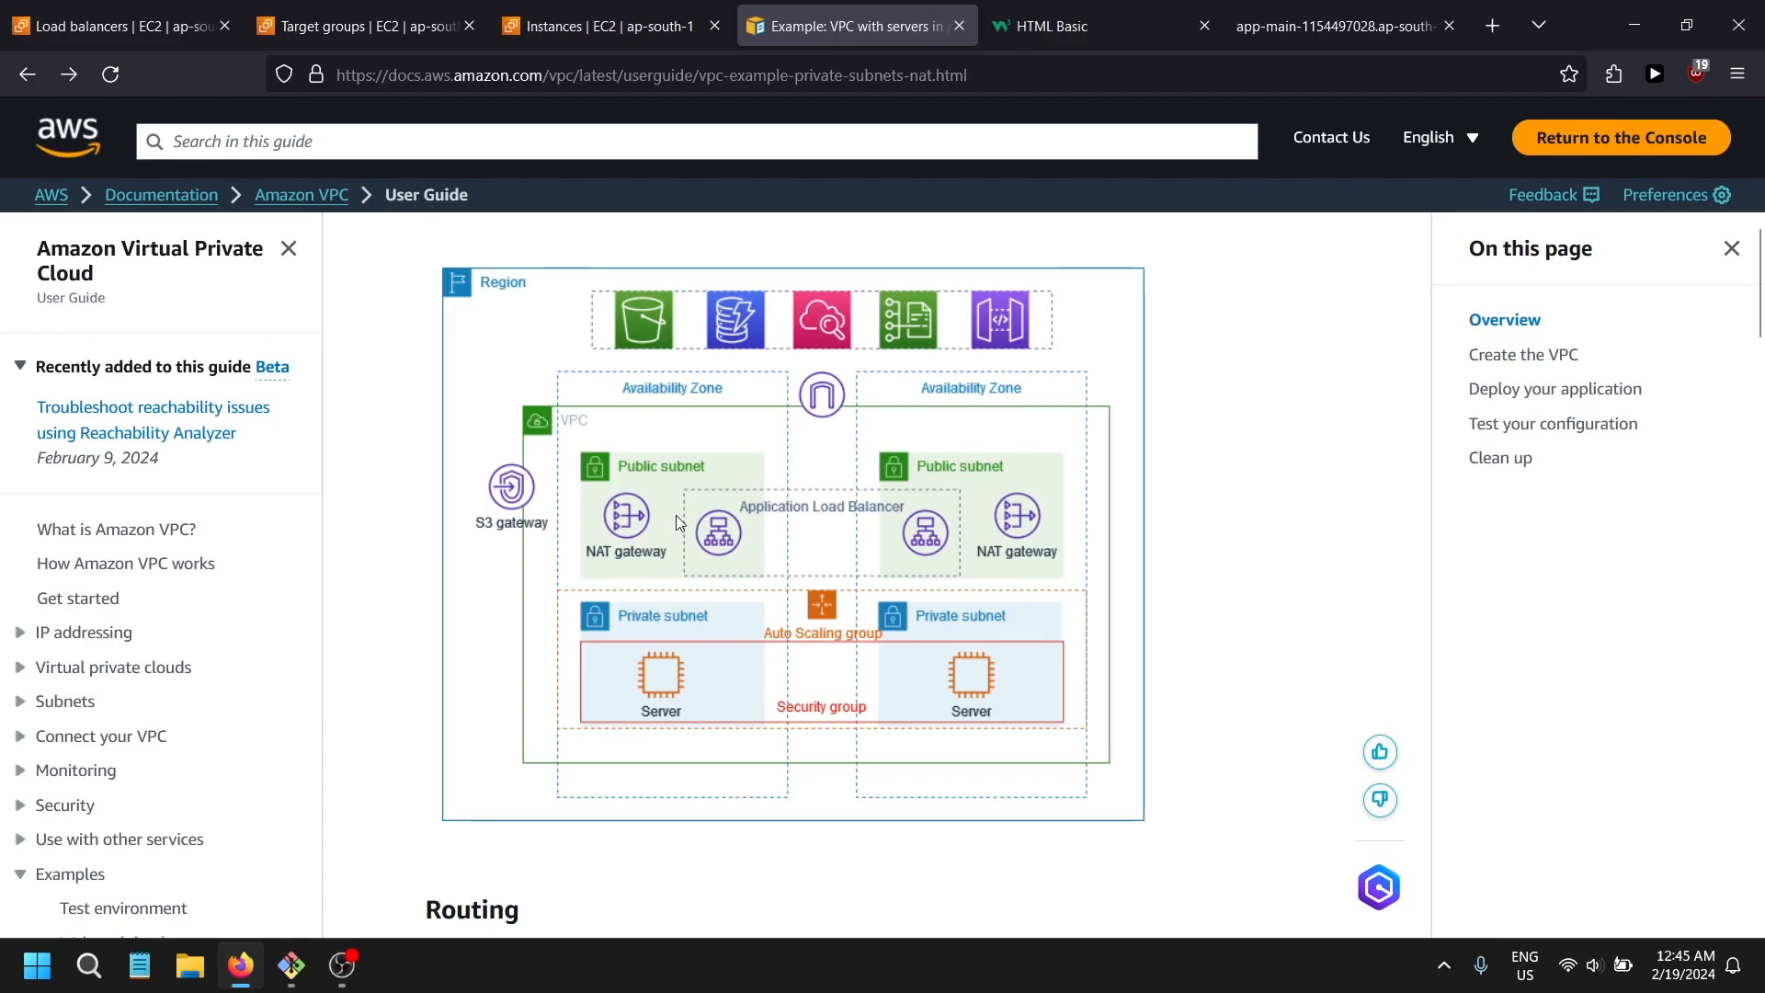
{"action": "left_click", "coordinate": [1120, 5]}
{"action": "left_click", "coordinate": [1253, 18]}
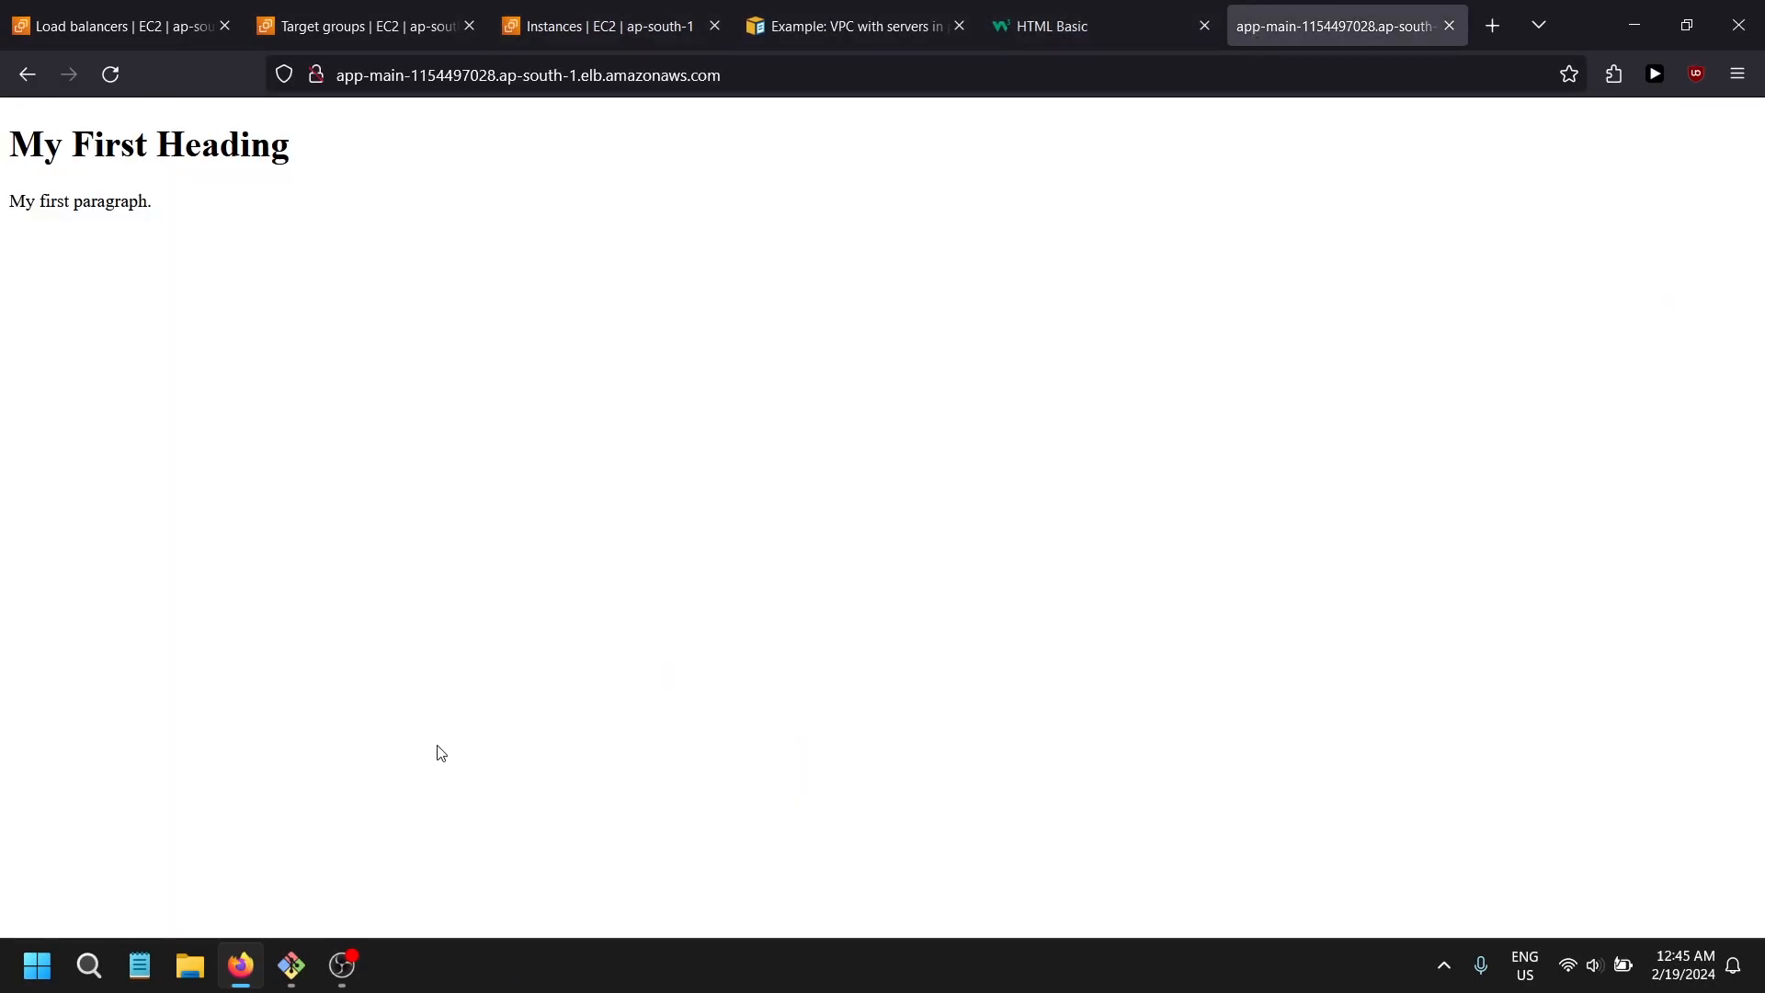